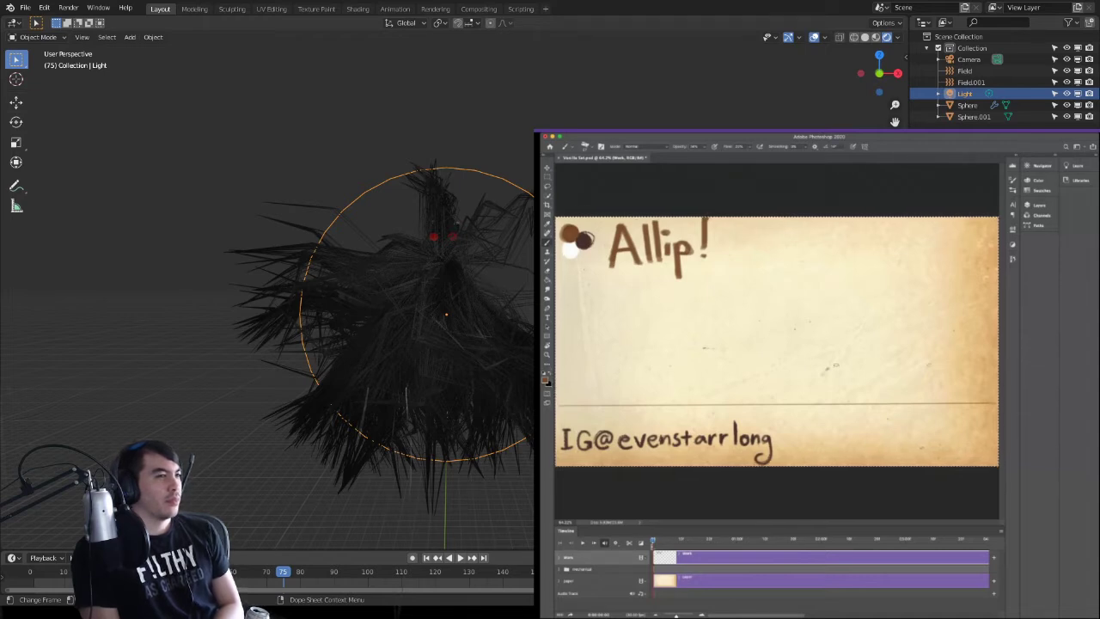
- Brush a rough figure of loose brown strokes with looping circles at the head and a long curved line across the paper
mouse_move(975, 352)
left_mouse_down()
mouse_move(799, 337)
mouse_move(732, 406)
mouse_move(796, 396)
left_mouse_up()
left_click_drag(752, 360, 743, 382)
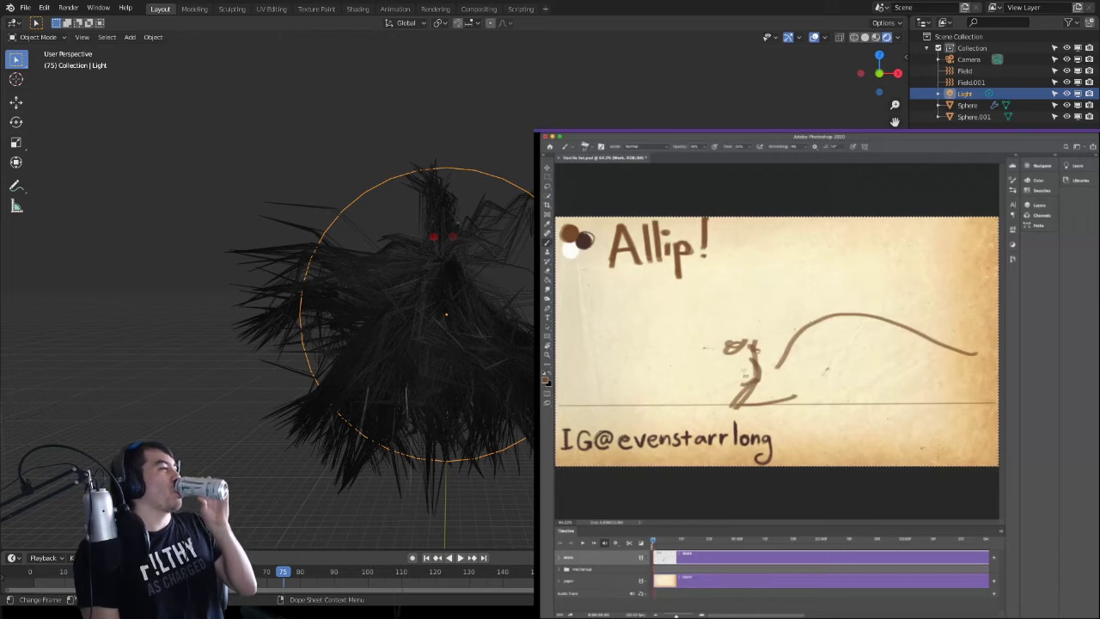
mouse_move(755, 376)
left_mouse_down()
mouse_move(812, 340)
mouse_move(827, 347)
mouse_move(803, 378)
left_mouse_up()
left_click_drag(751, 283, 776, 340)
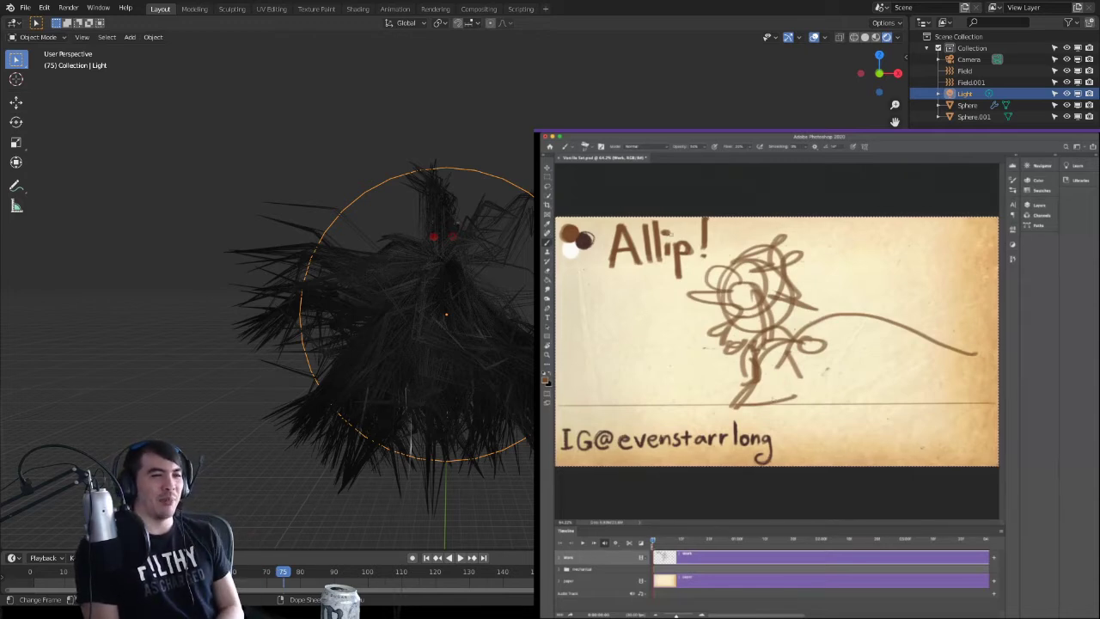
- Lasso the whole rough sketch, delete it and clear the selection
key("l")
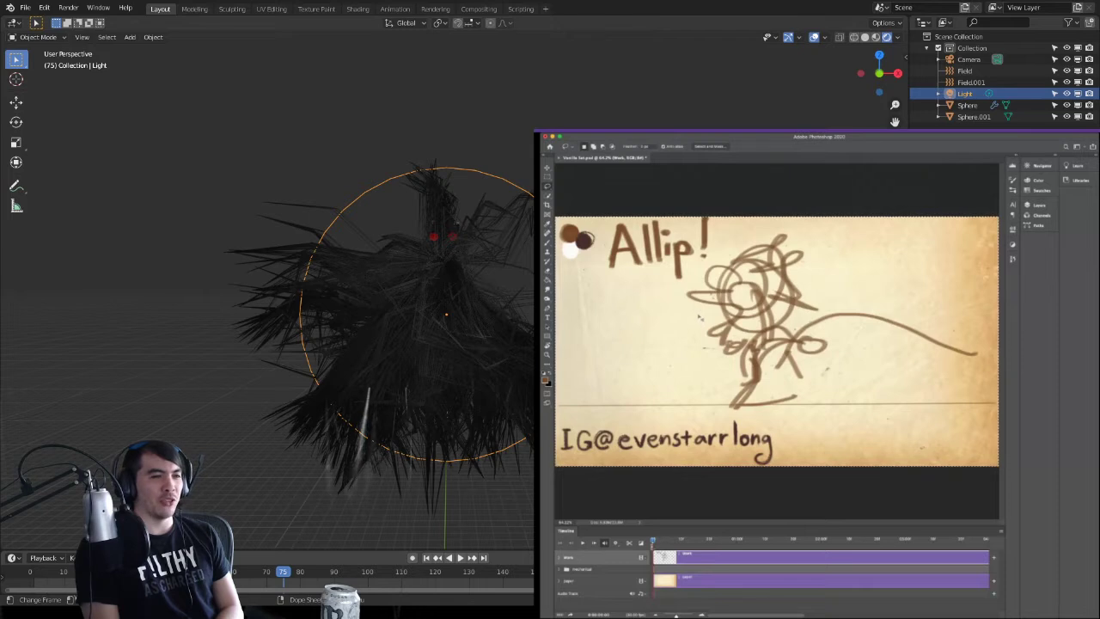
mouse_move(746, 228)
left_mouse_down()
mouse_move(679, 290)
mouse_move(673, 370)
mouse_move(731, 404)
mouse_move(893, 397)
mouse_move(918, 263)
mouse_move(784, 225)
mouse_move(672, 361)
mouse_move(830, 430)
mouse_move(866, 404)
left_mouse_up()
key("Delete")
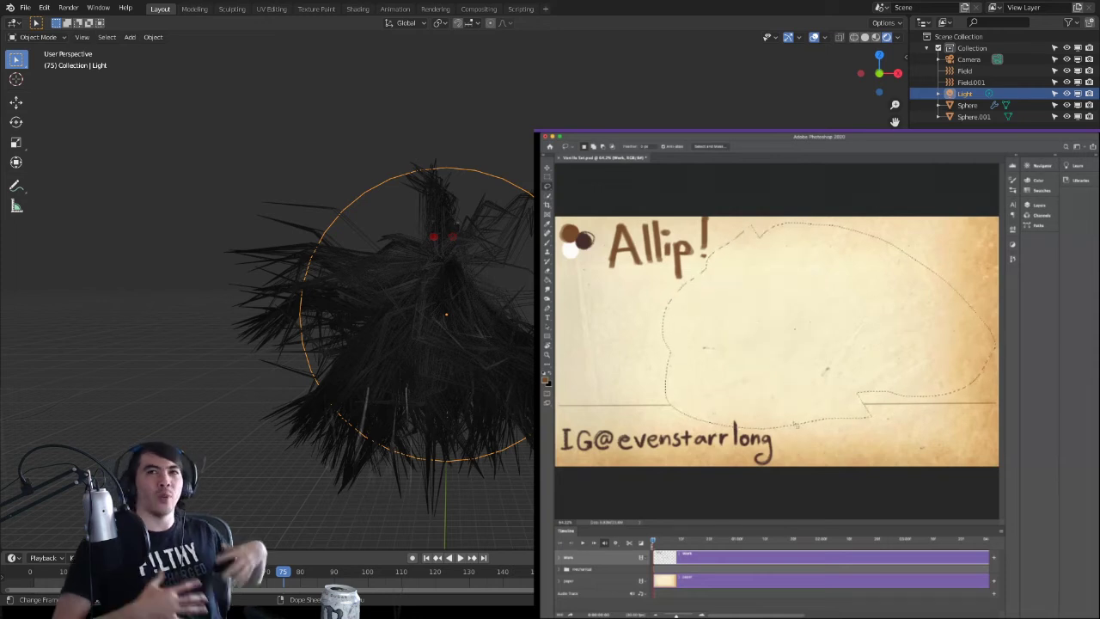
key("ctrl+z")
key("Delete")
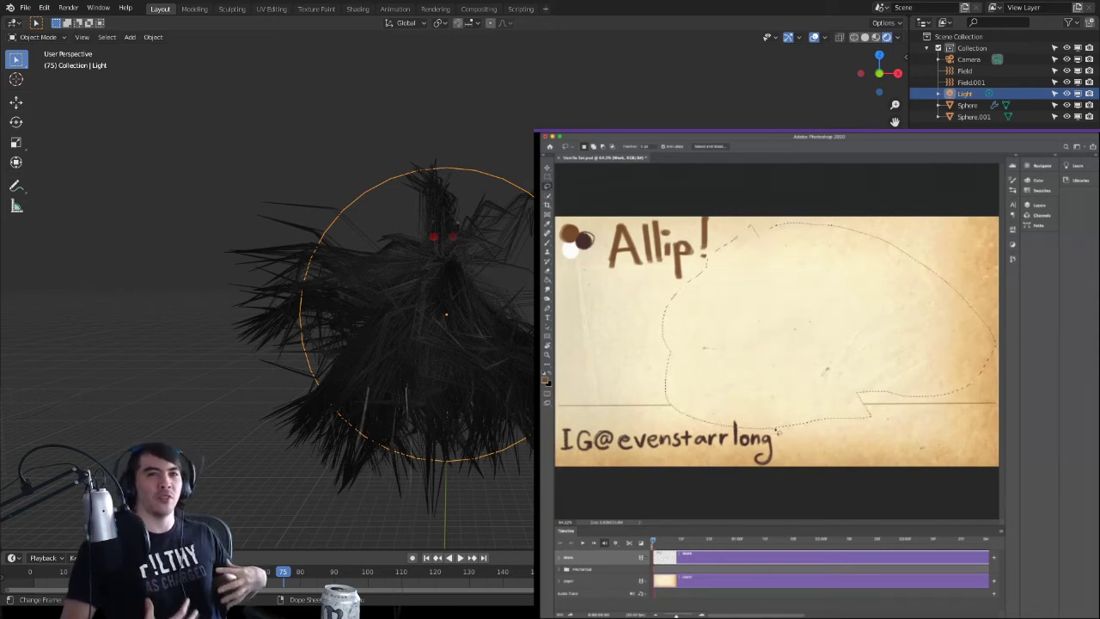
key("ctrl+d")
- Sketch a small kneeling figure holding its head on the ground line with the Brush, cleaning up its lines with the Eraser
key("b")
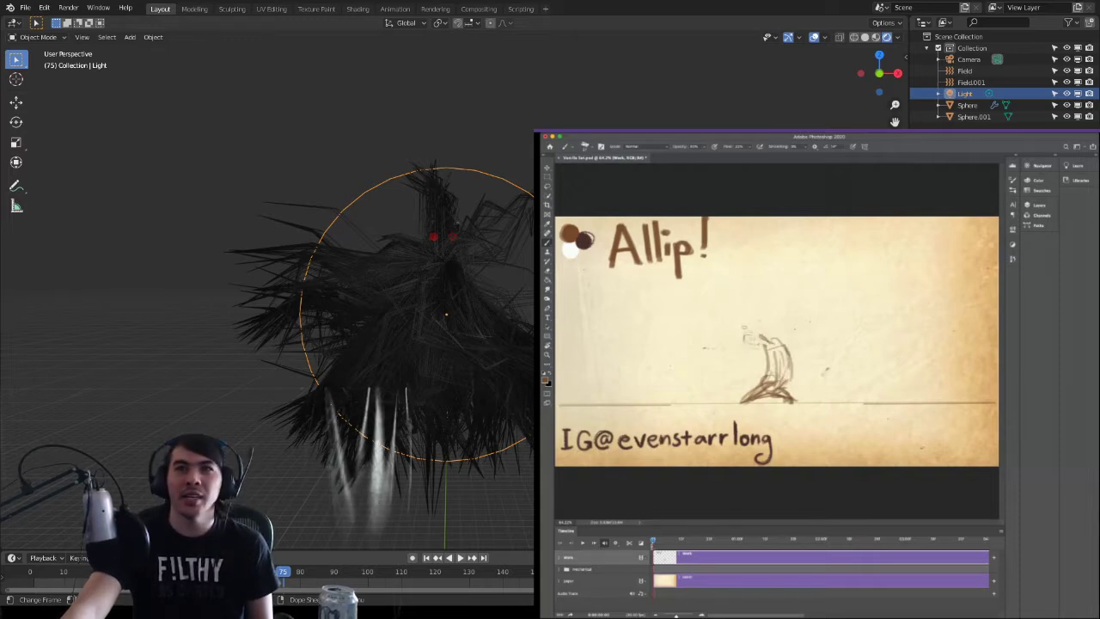
left_click_drag(744, 327, 753, 325)
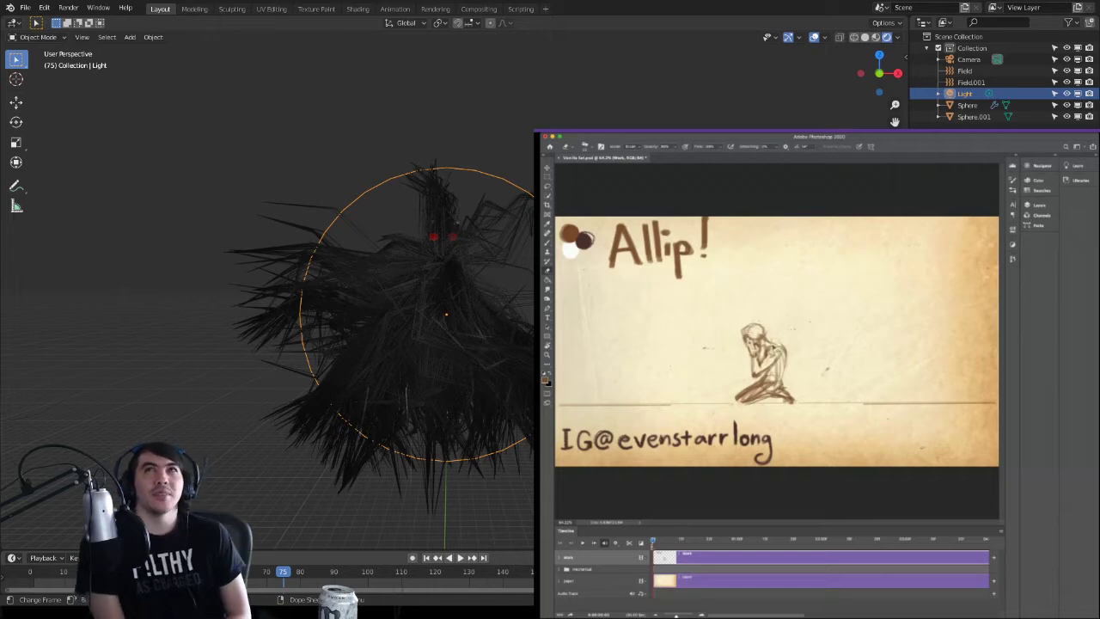
key("e")
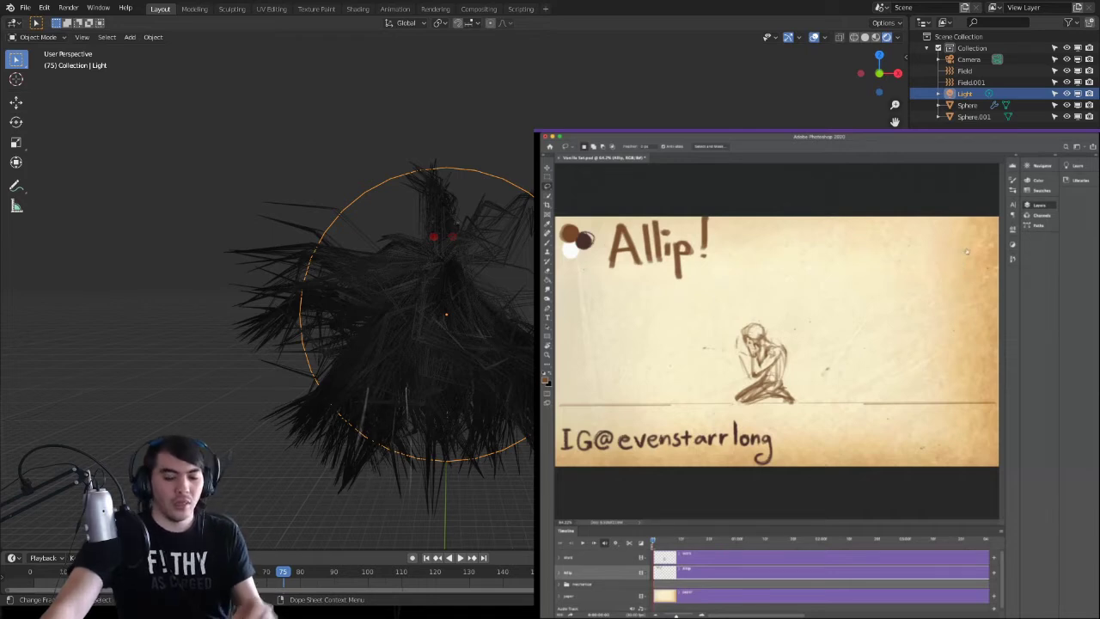
- Name the kneeling figure's layer Crouch and add a new empty layer above it
key("alt+bracketright")
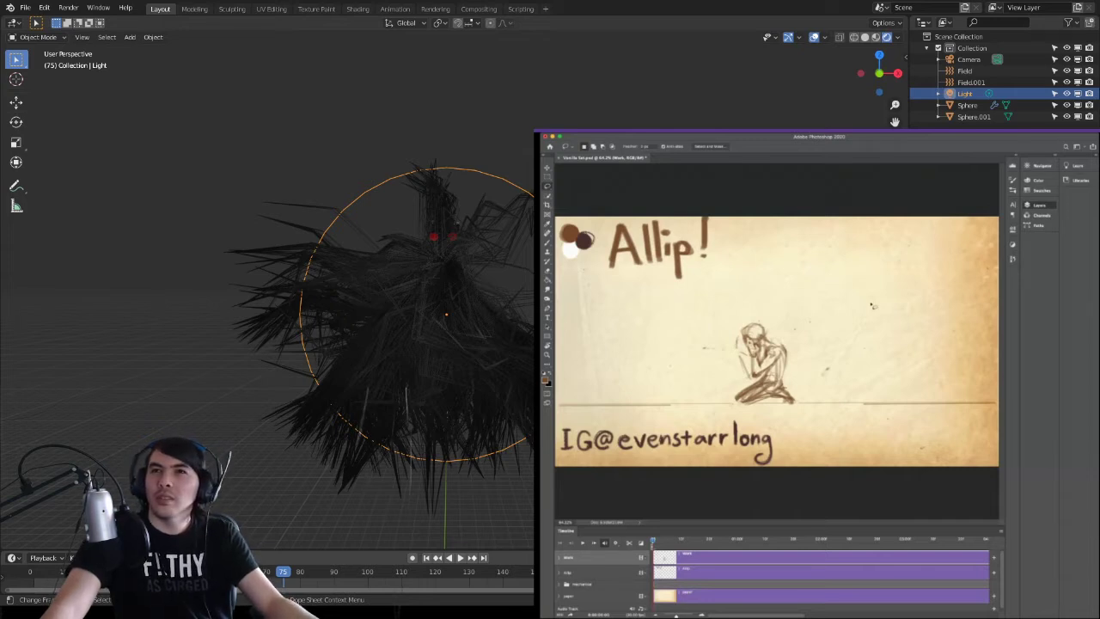
key("alt+bracketright")
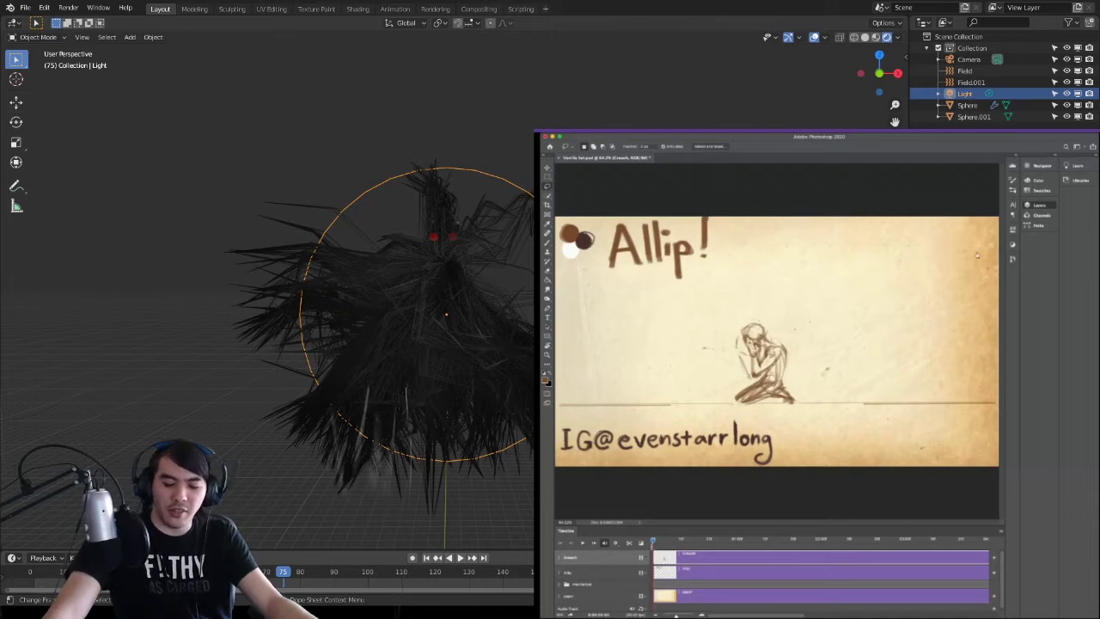
key("alt+shift+super+n")
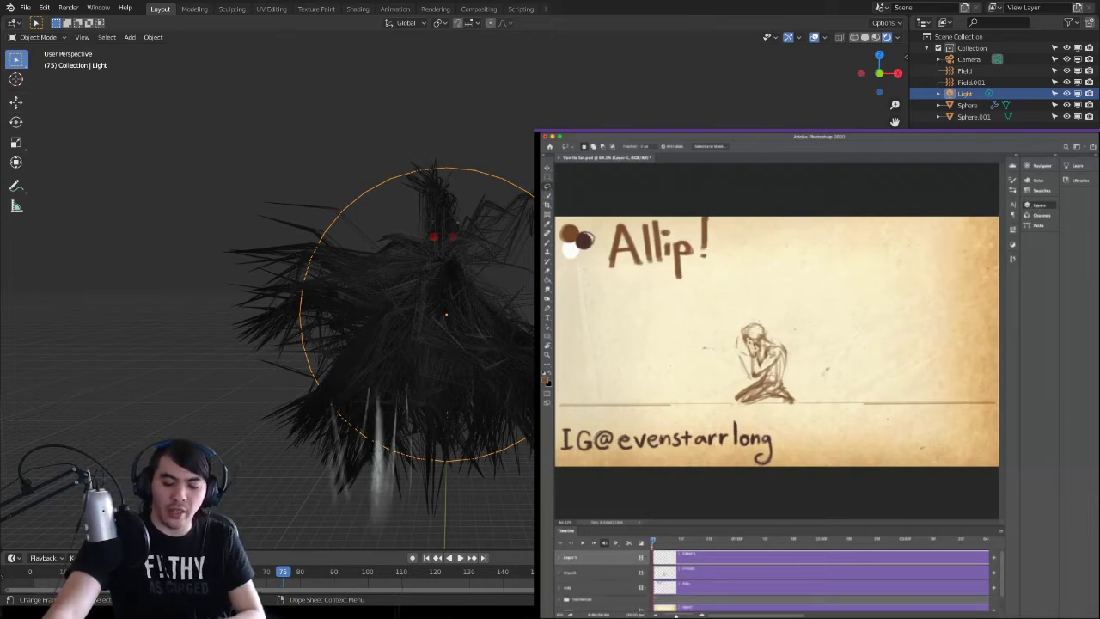
- Sample the brown swatch and brush a wavy arrow toward the kneeling figure's head, plus a standing figure beside it
key("i")
left_click(568, 232)
key("b")
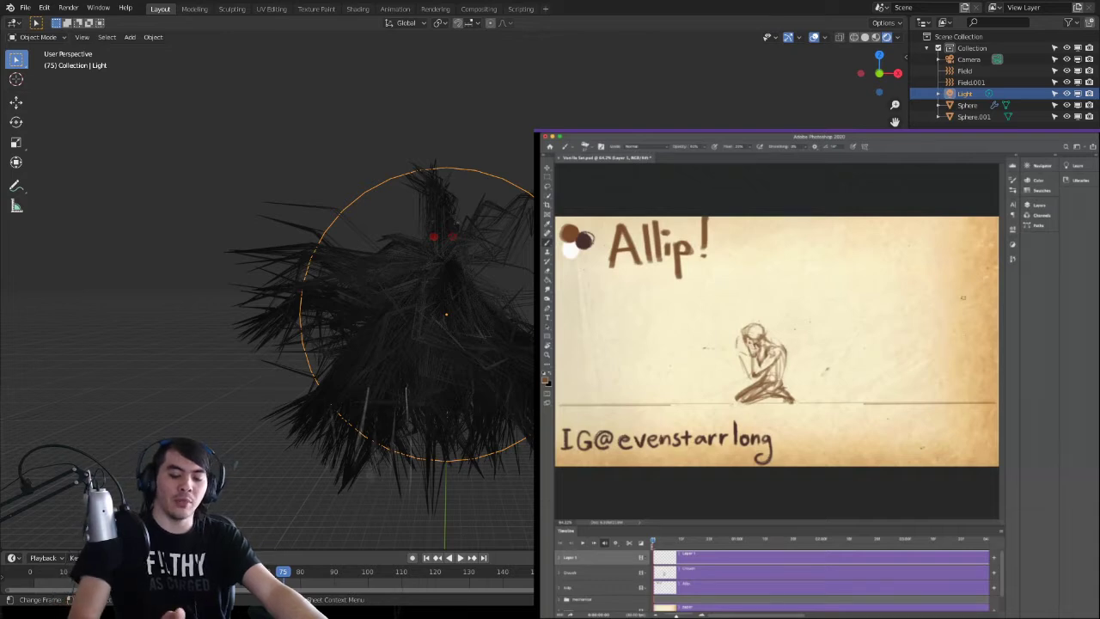
mouse_move(985, 289)
left_mouse_down()
mouse_move(842, 280)
mouse_move(775, 297)
left_mouse_up()
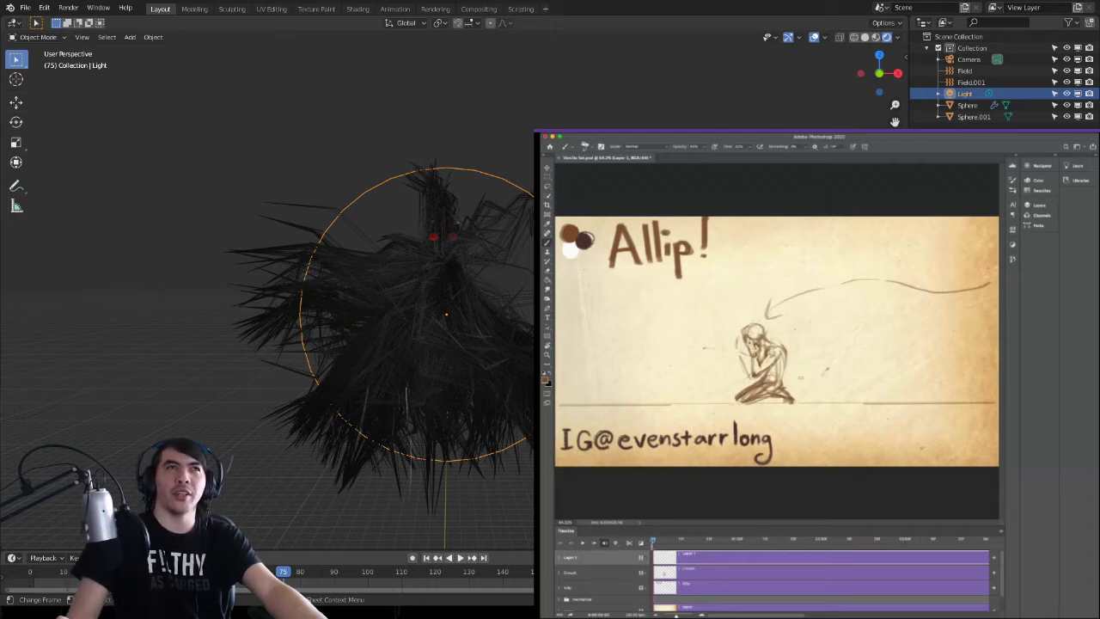
mouse_move(797, 401)
left_mouse_down()
mouse_move(810, 380)
mouse_move(810, 400)
left_mouse_up()
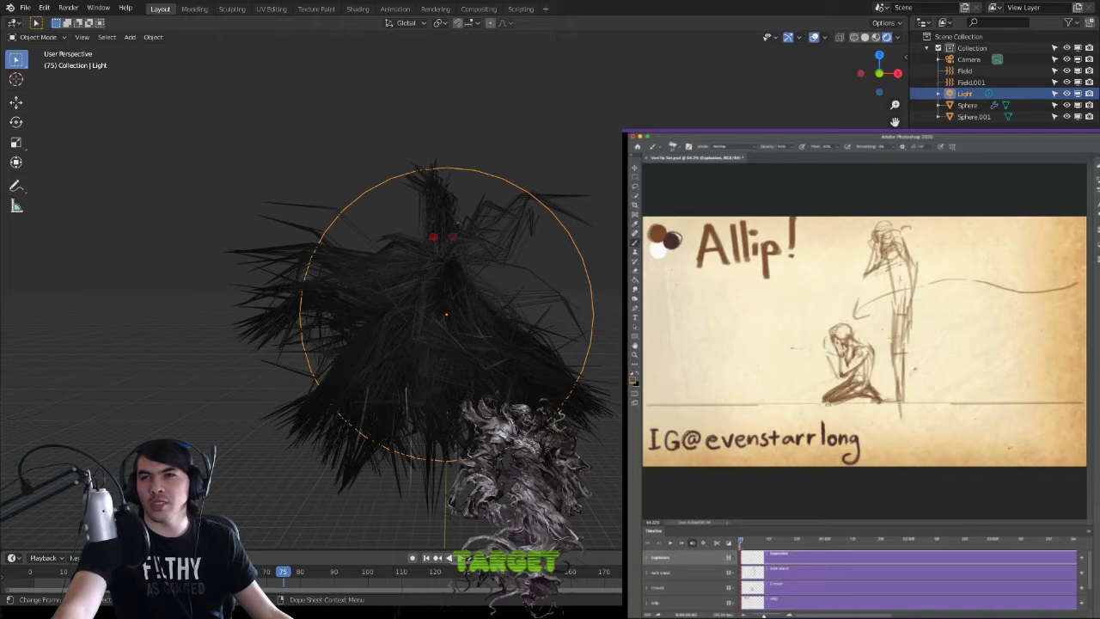
- Select the kneeling figure's Crouch layer and lower the opacity
left_click(1048, 265, "ctrl")
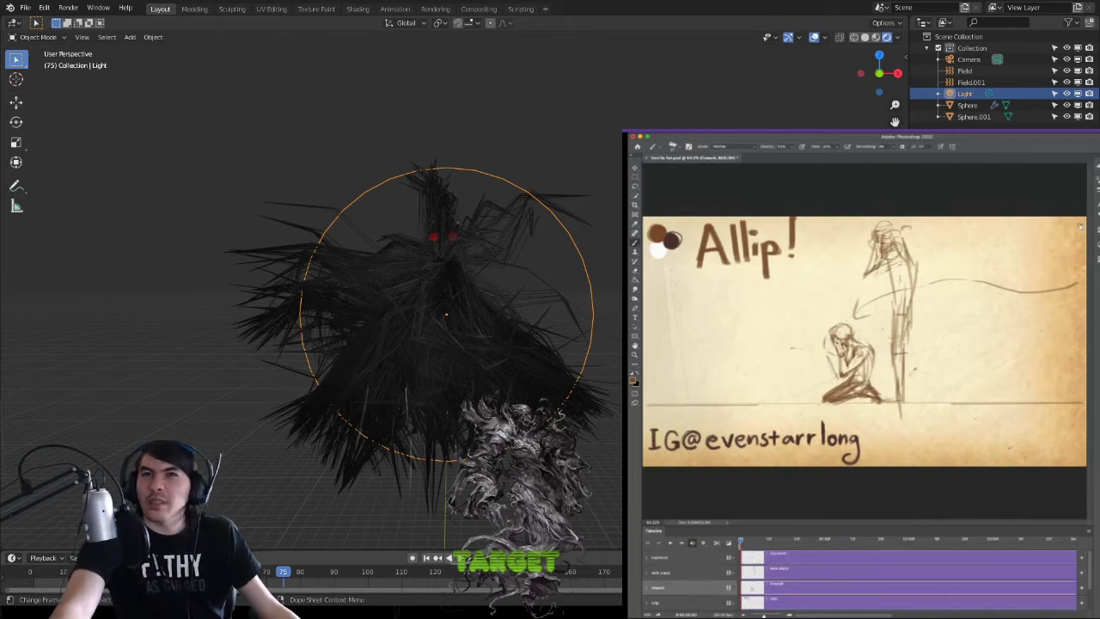
key("1")
key("3")
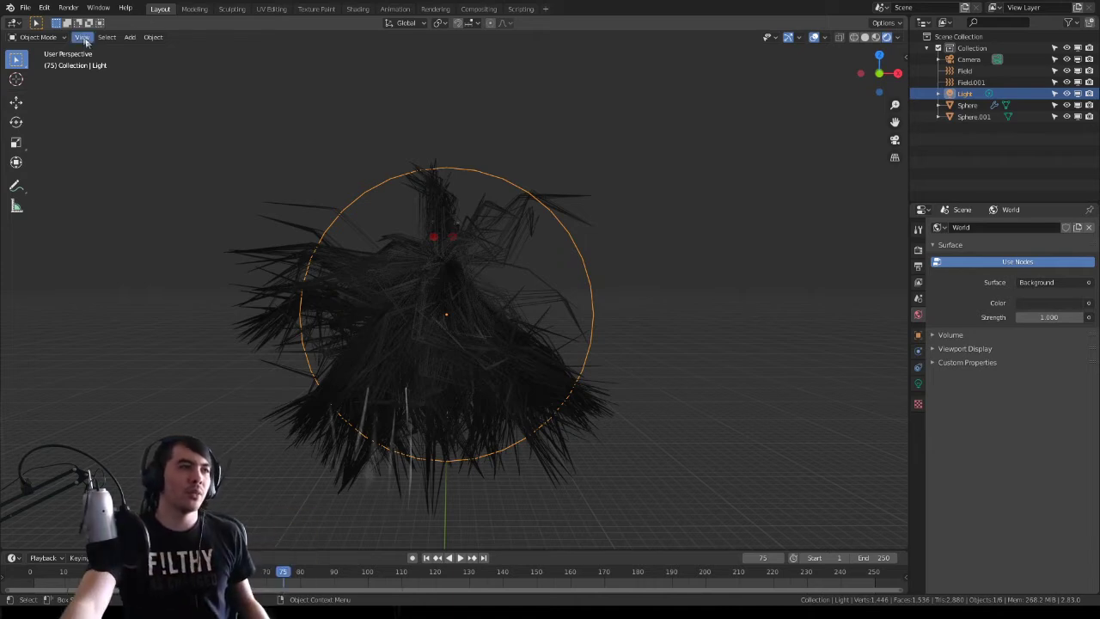
- In Blender, select the creature's Sphere emitter, enter Particle Edit mode and use the Comb tool to inspect the hair strands
left_click(54, 39)
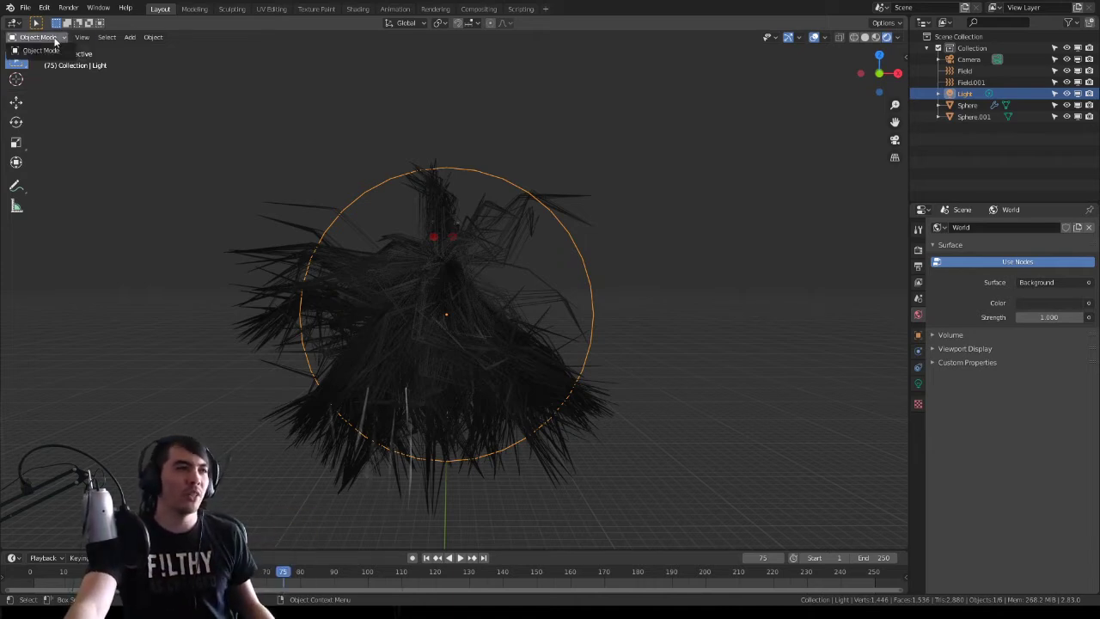
left_click(435, 296)
left_click(442, 275)
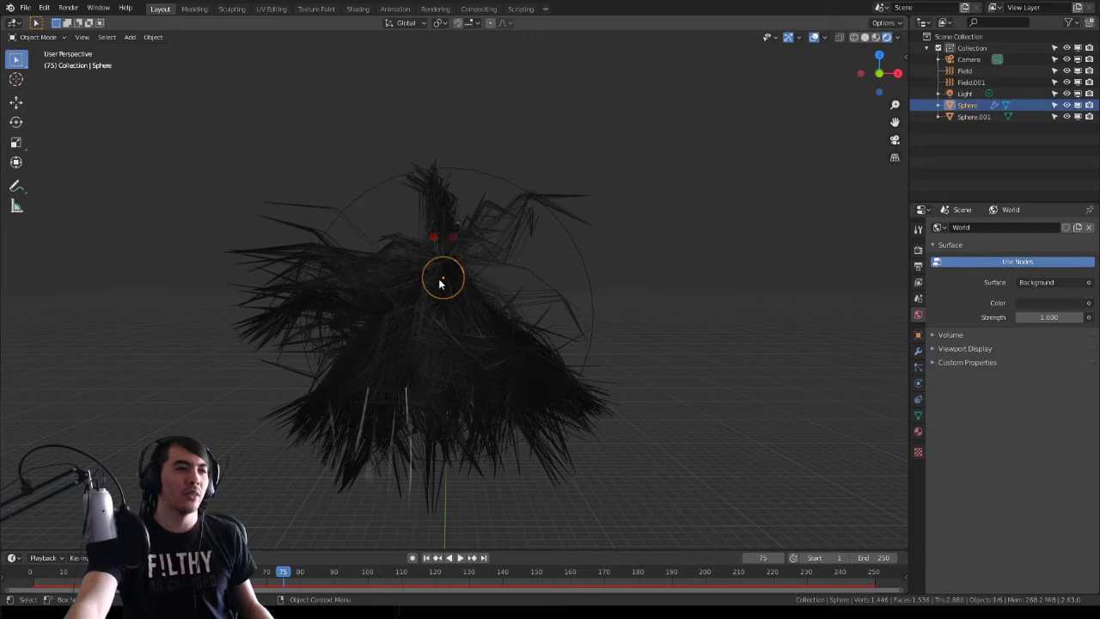
left_click(46, 39)
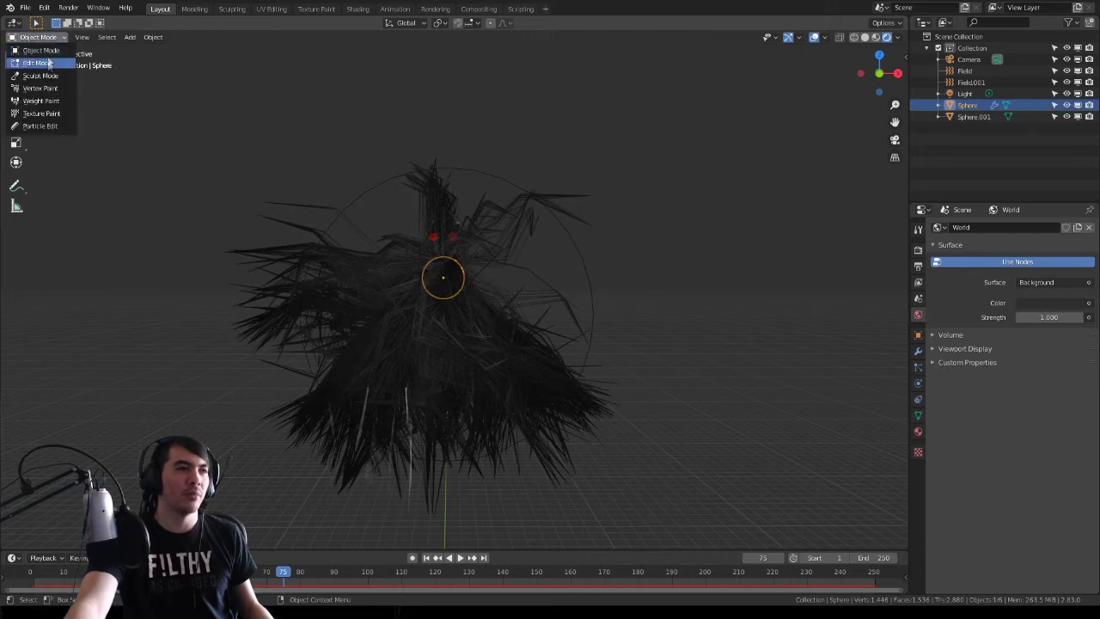
left_click(35, 128)
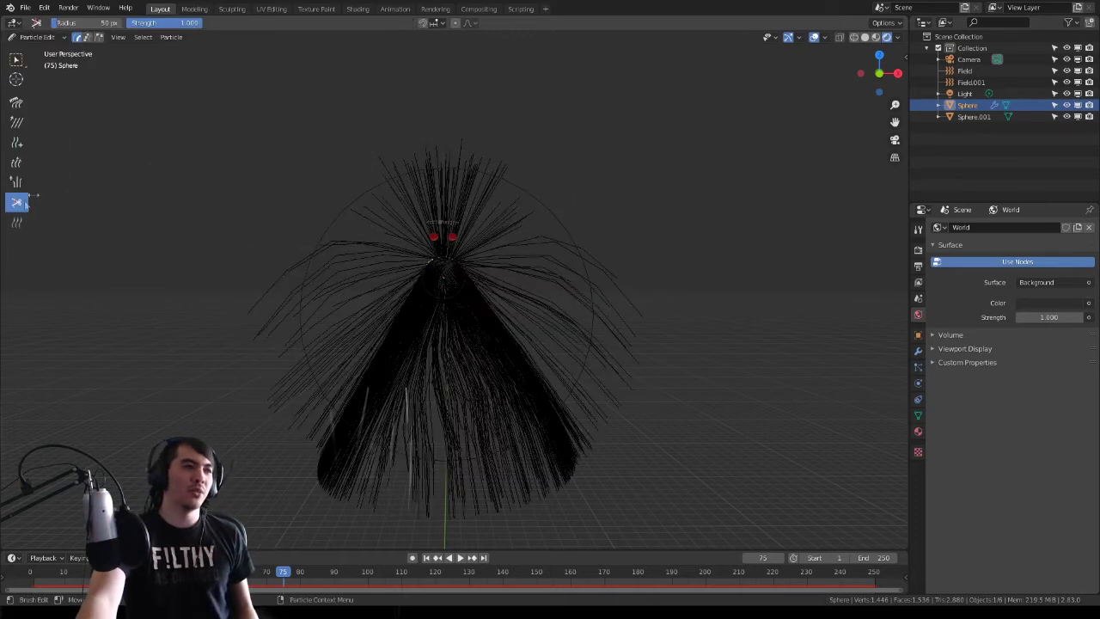
left_click(15, 101)
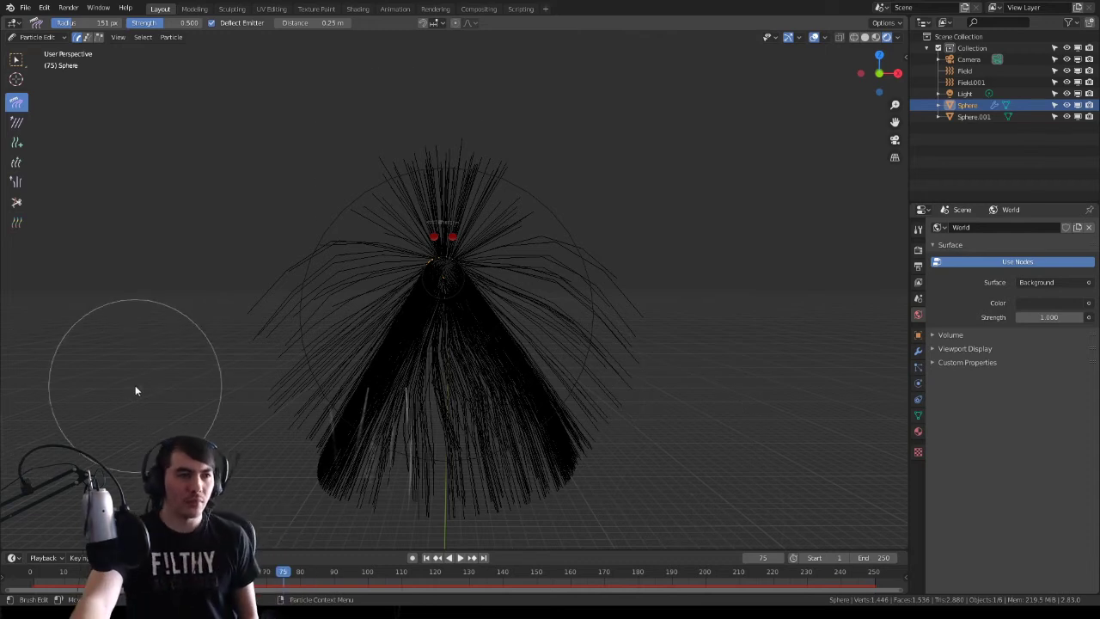
middle_click_drag(741, 250, 720, 252)
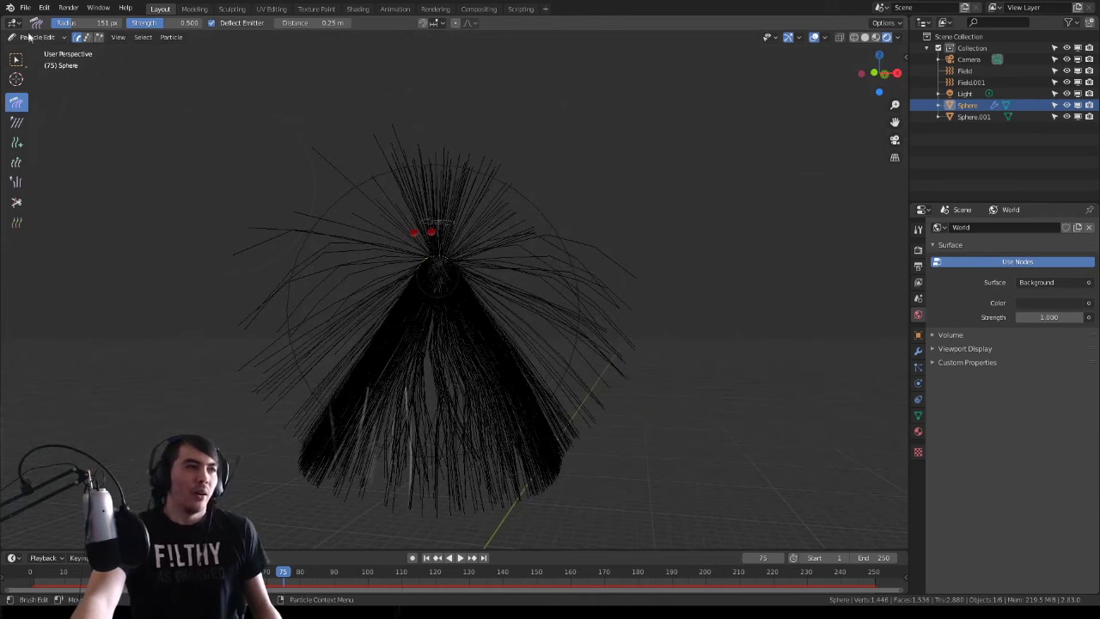
- Return the Sphere emitter to Object Mode and view the creature from the front
left_click(34, 38)
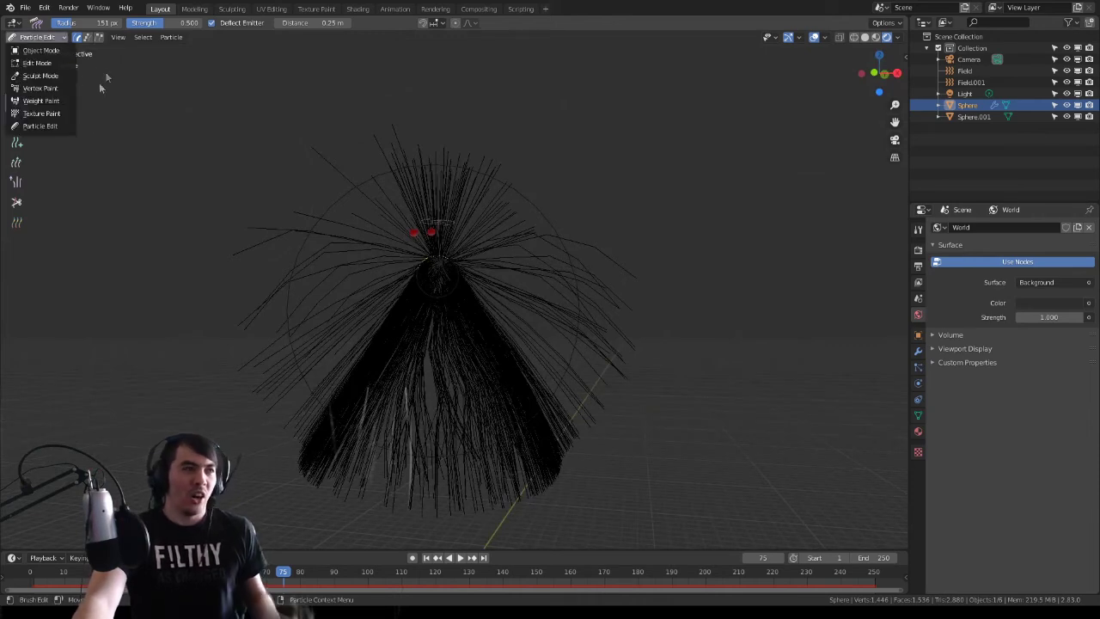
left_click(39, 50)
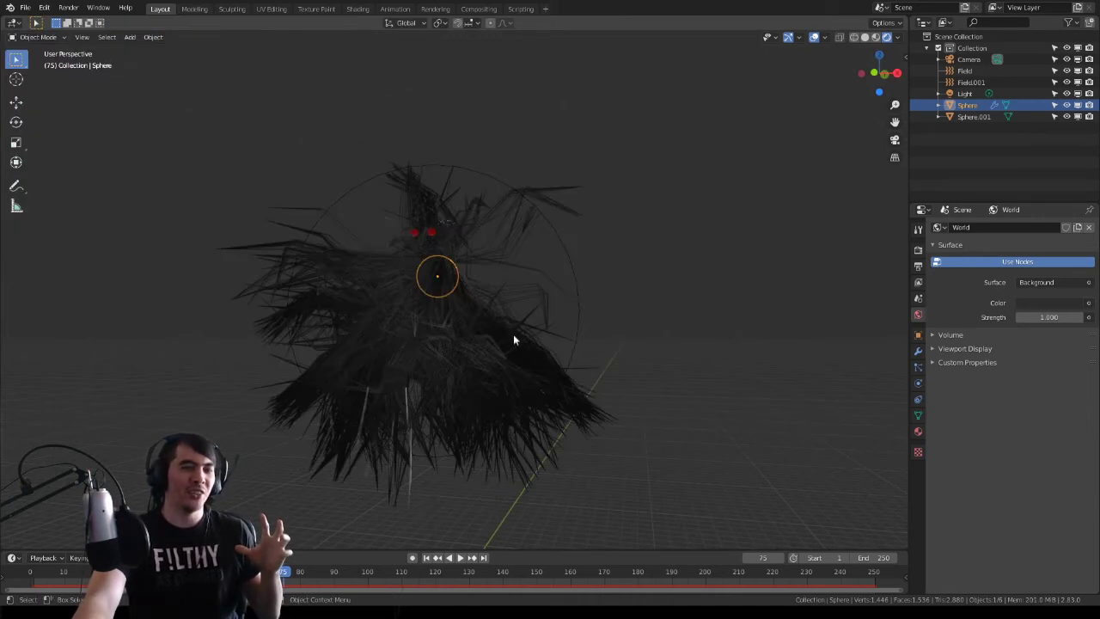
middle_click_drag(489, 321, 513, 327)
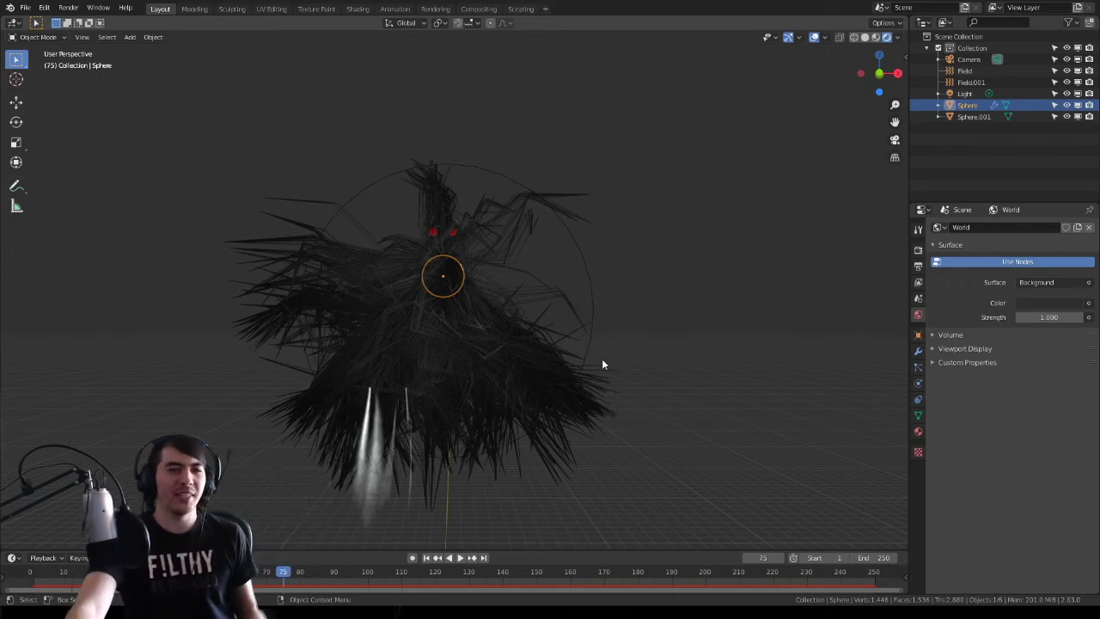
- Examine the Sphere's Wispes particle settings, including emission, hair dynamics, collisions and children
left_click(917, 369)
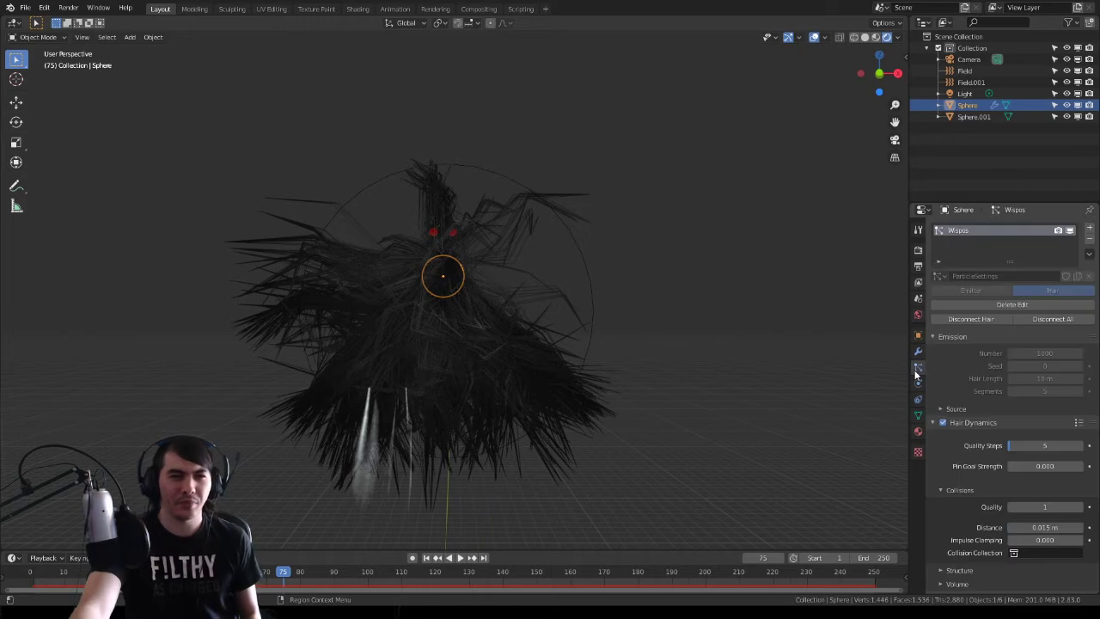
scroll(929, 401, "down", 4)
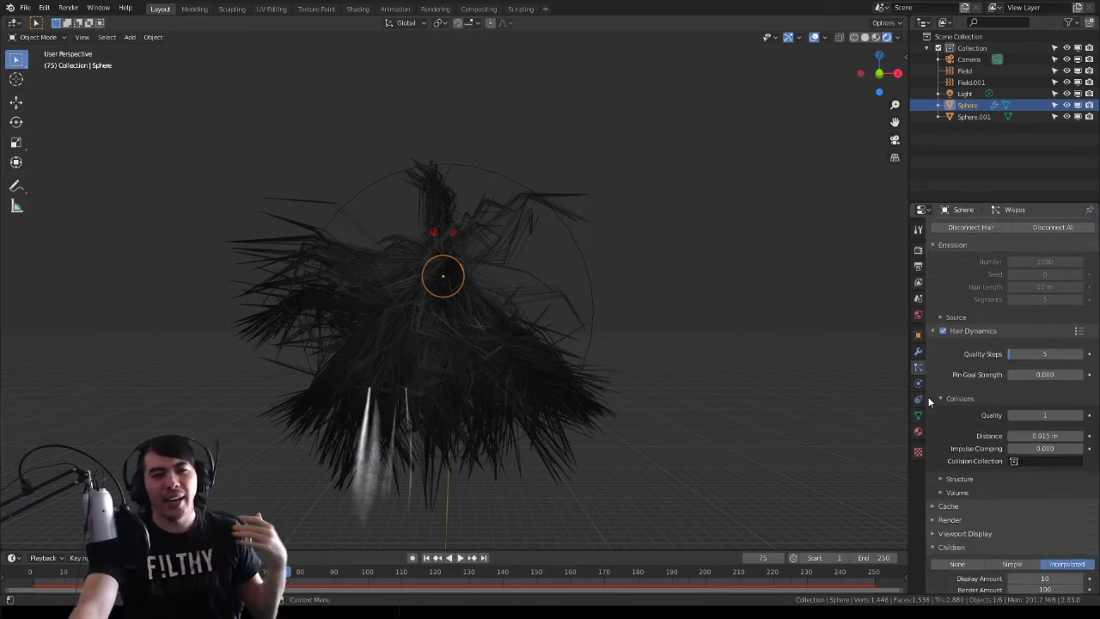
scroll(931, 397, "down", 1)
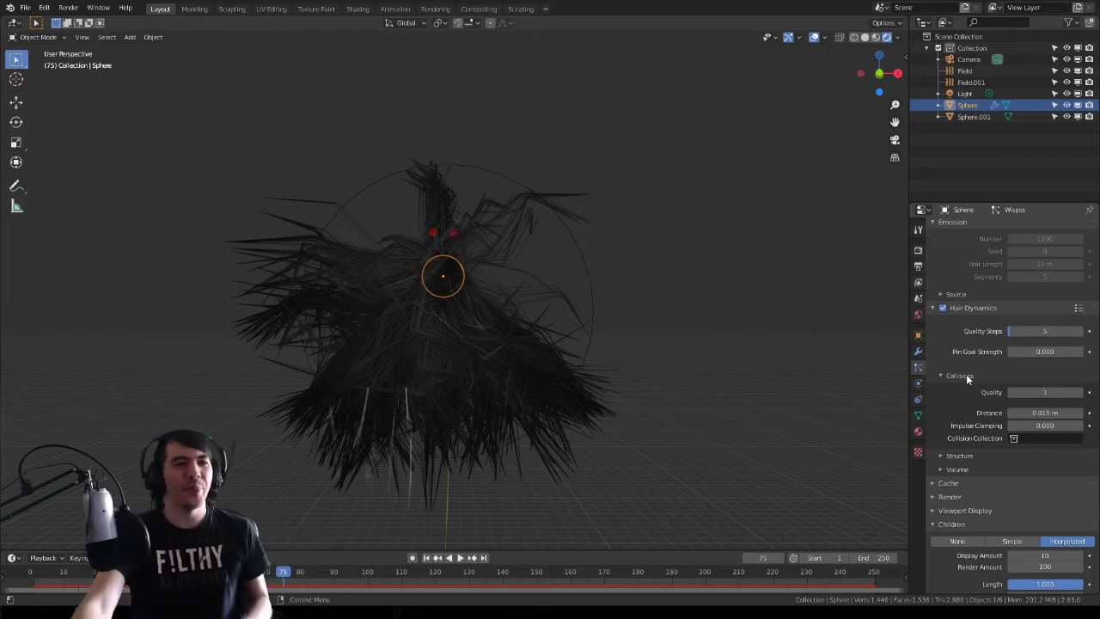
scroll(992, 382, "down", 2)
scroll(992, 383, "up", 6)
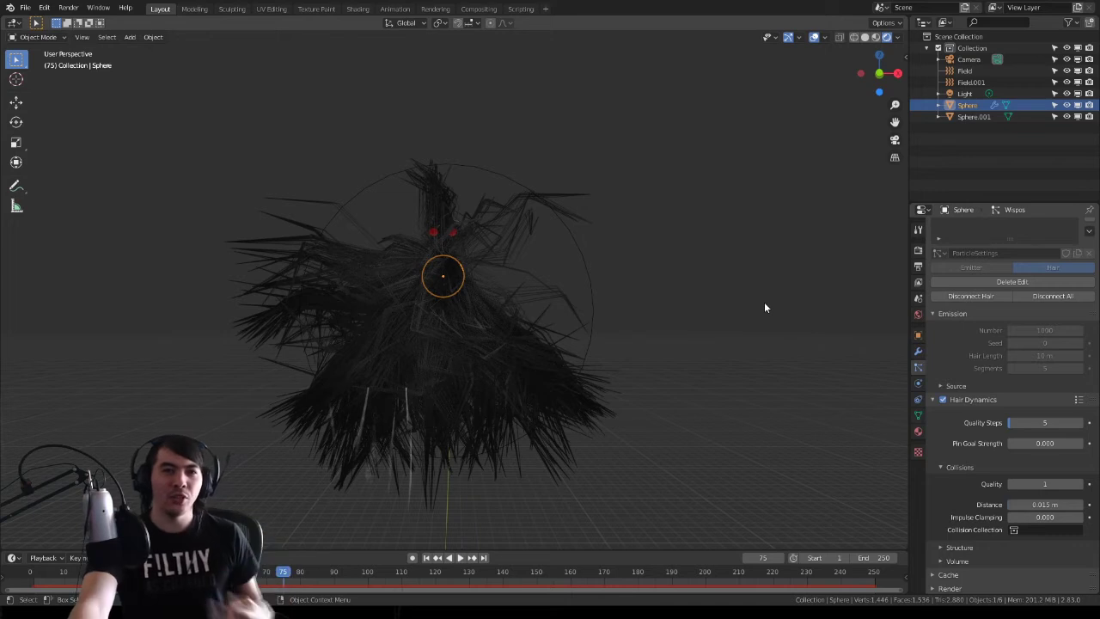
- Select the Field.001 object and examine its force field physics settings, viewing the creature from several angles
left_click(972, 83)
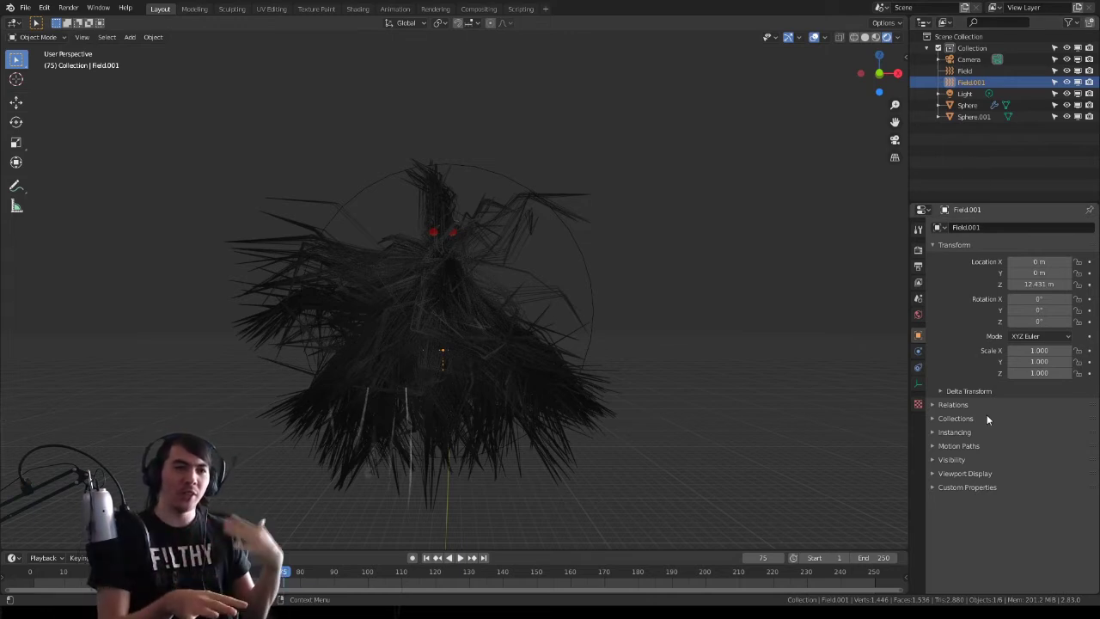
left_click(966, 70)
left_click(972, 82)
middle_click_drag(607, 253, 621, 272)
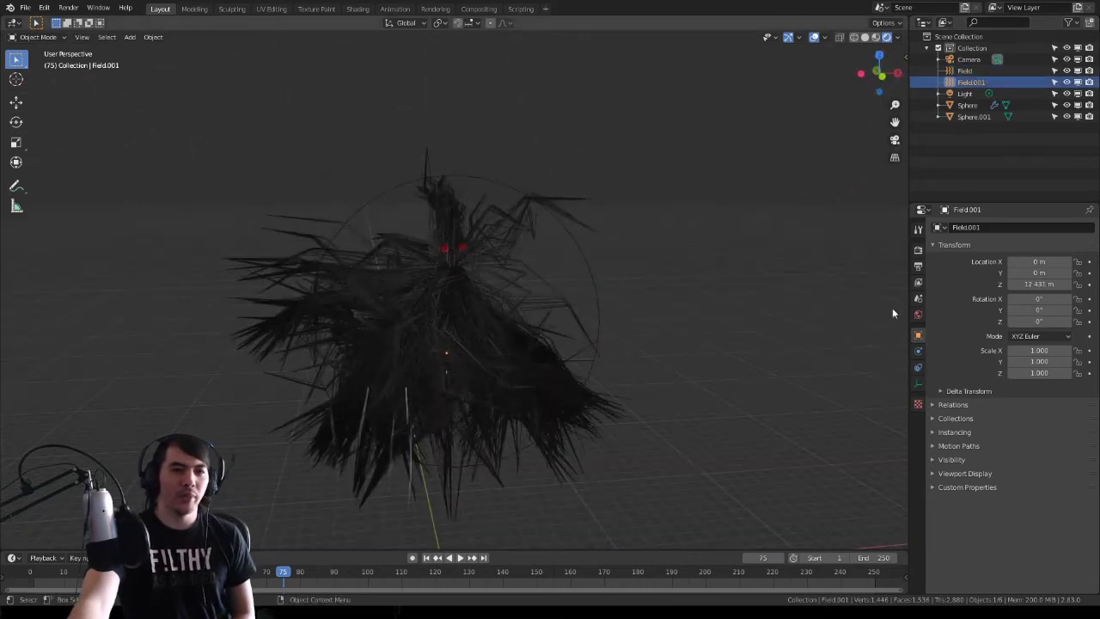
middle_click_drag(808, 384, 759, 376)
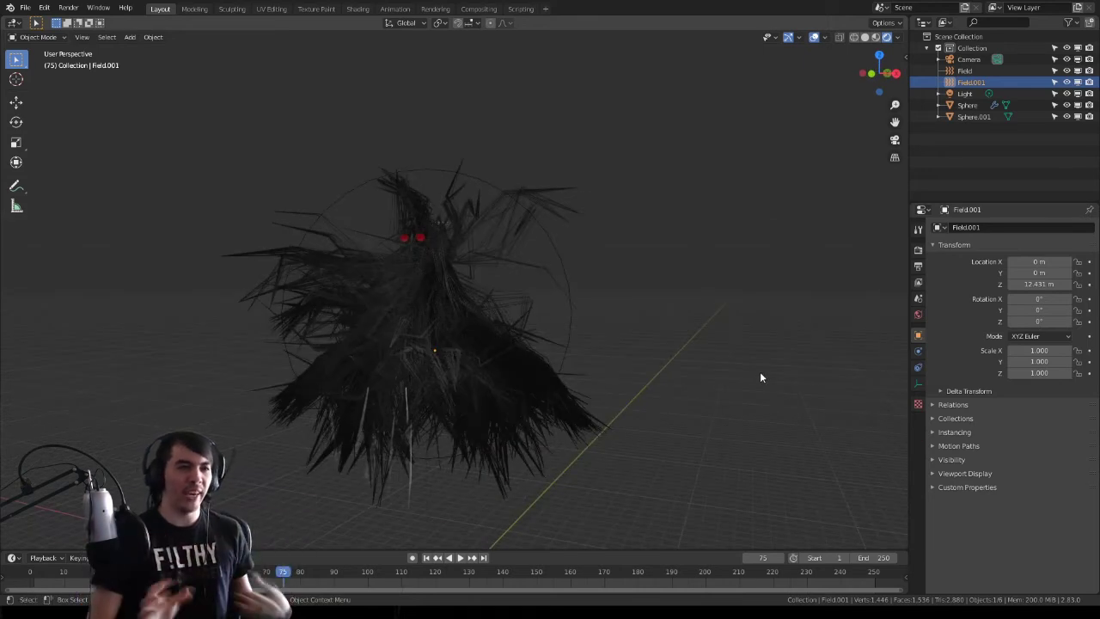
middle_click_drag(741, 366, 771, 365)
scroll(683, 425, "down", 3)
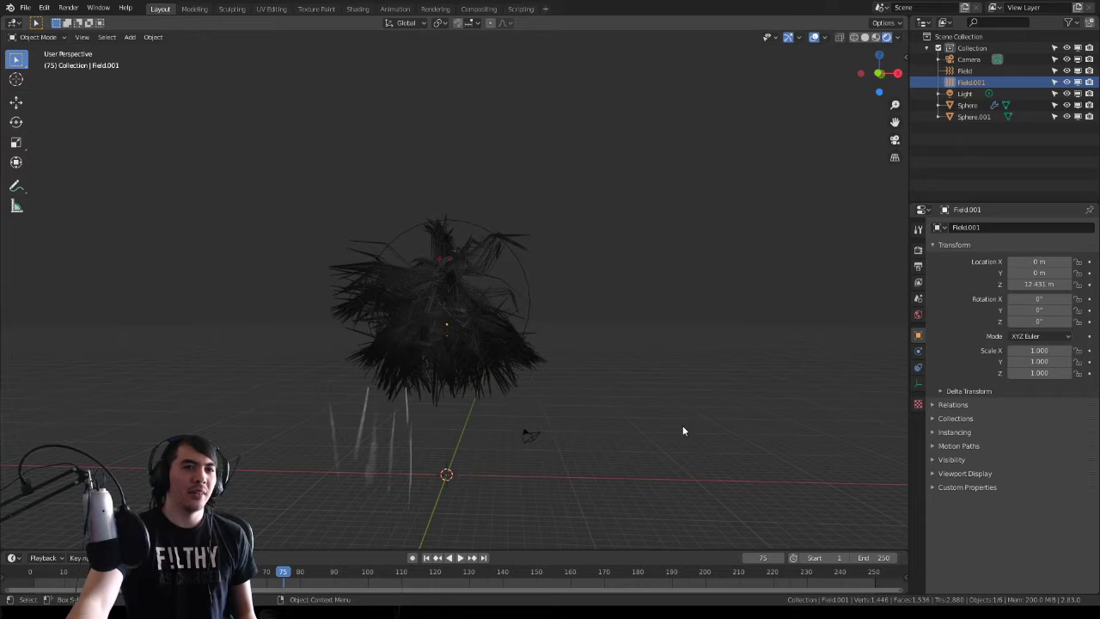
left_click(918, 350)
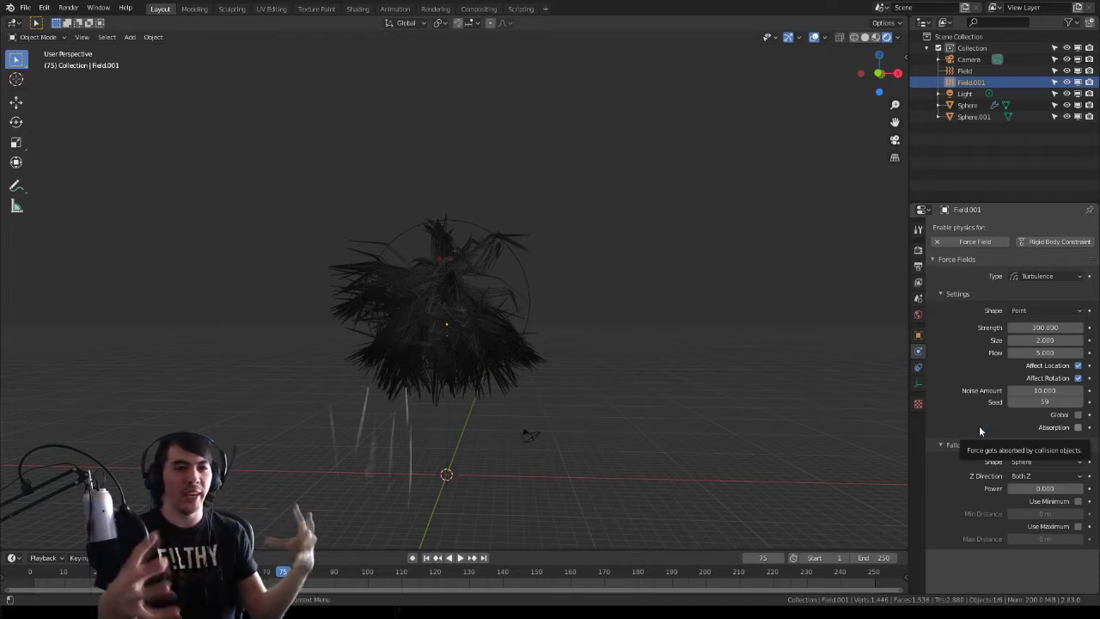
middle_click_drag(602, 376, 632, 370)
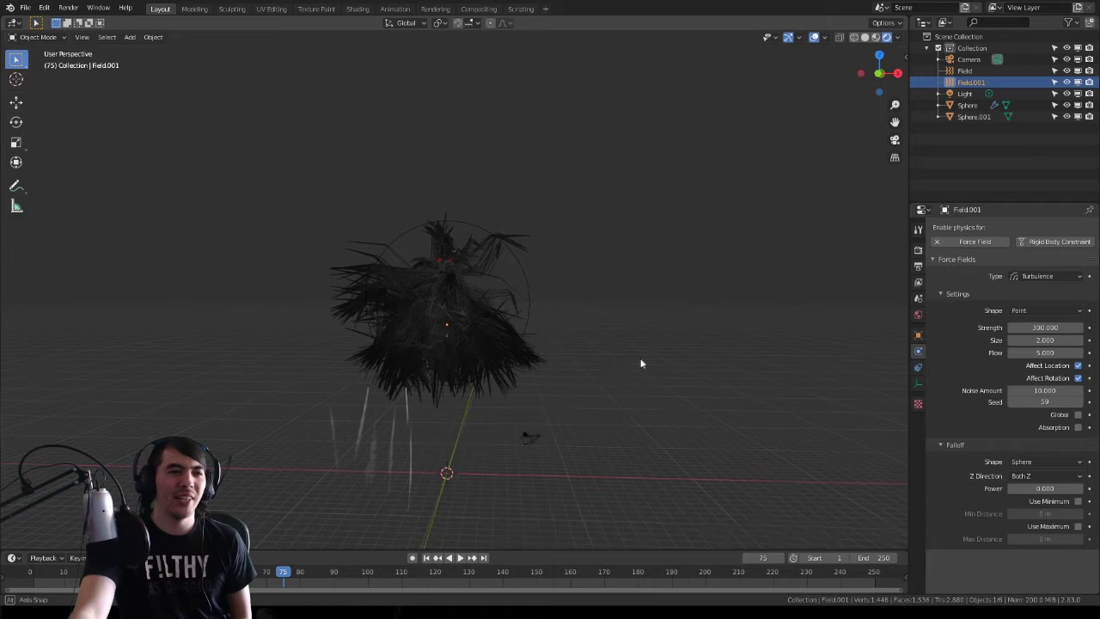
- Select the Sphere emitter and examine its Wispes particle kink and field weight settings, with the creature viewed from the front
middle_click_drag(641, 363, 591, 373)
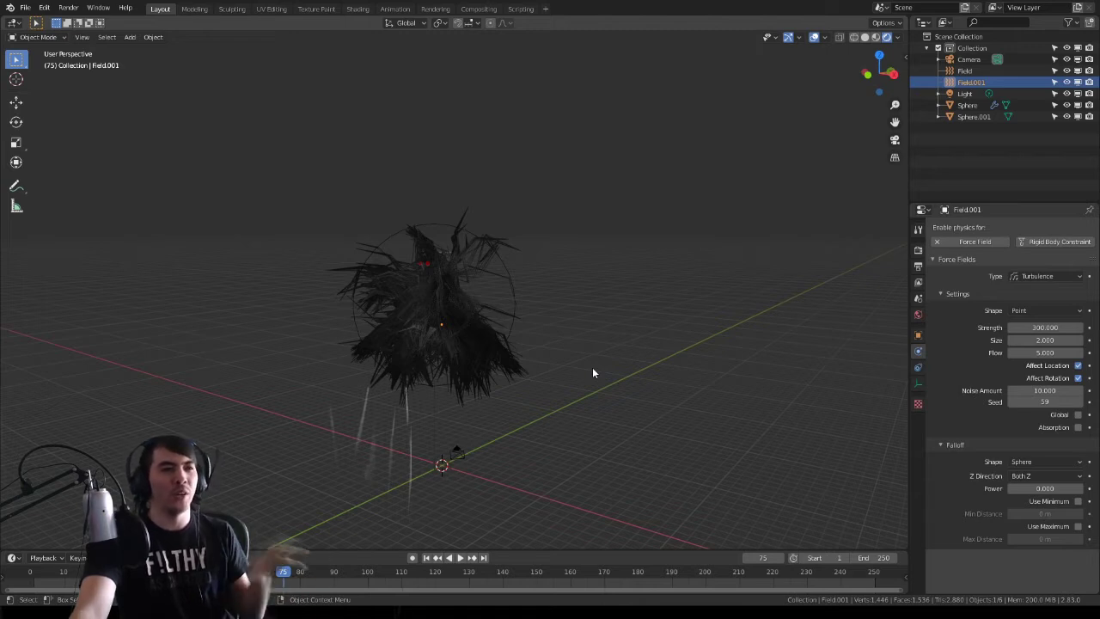
middle_click_drag(593, 376, 635, 367)
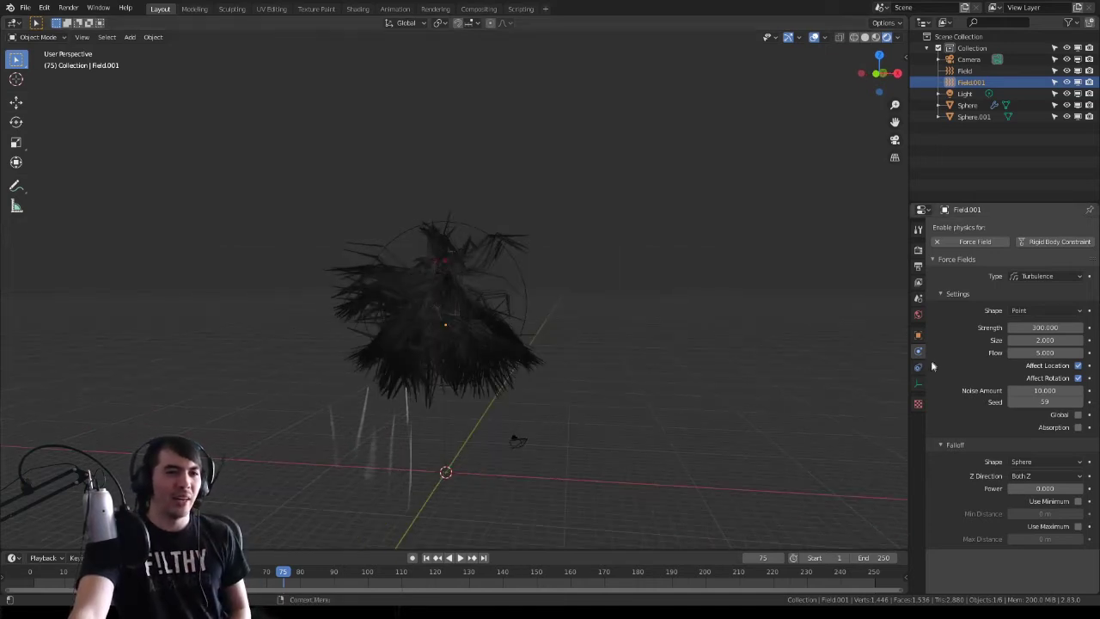
left_click(441, 292)
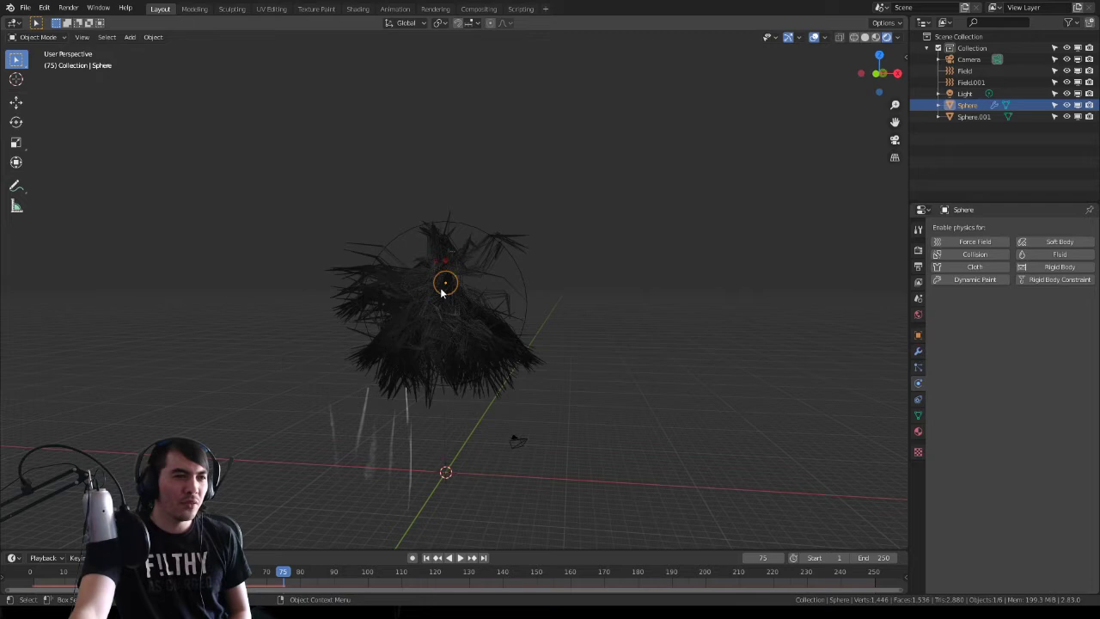
left_click(918, 367)
scroll(1066, 430, "down", 20)
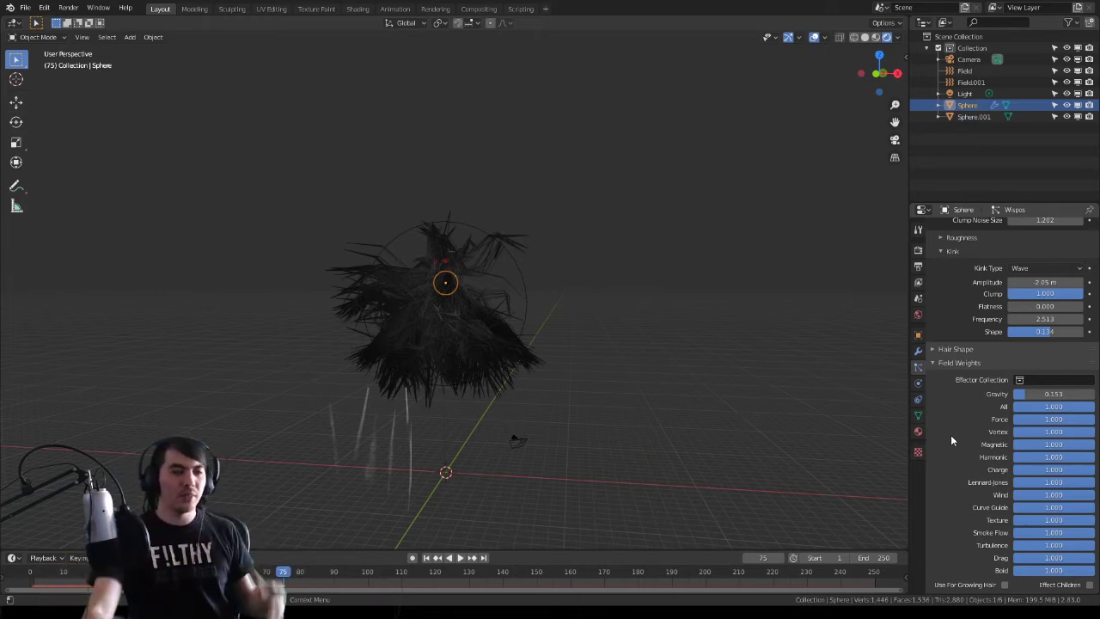
mouse_move(629, 373)
middle_mouse_down()
mouse_move(641, 366)
mouse_move(623, 363)
mouse_move(621, 378)
middle_mouse_up()
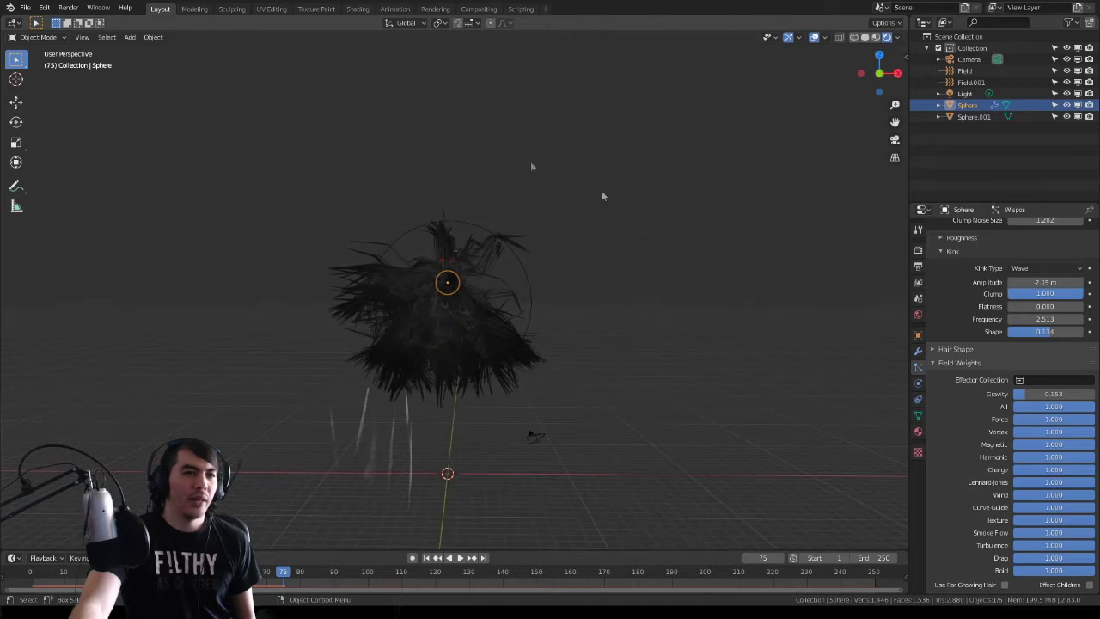
- Play back the creature's hair simulation from the first frame
left_click(428, 560)
scroll(515, 336, "up", 2)
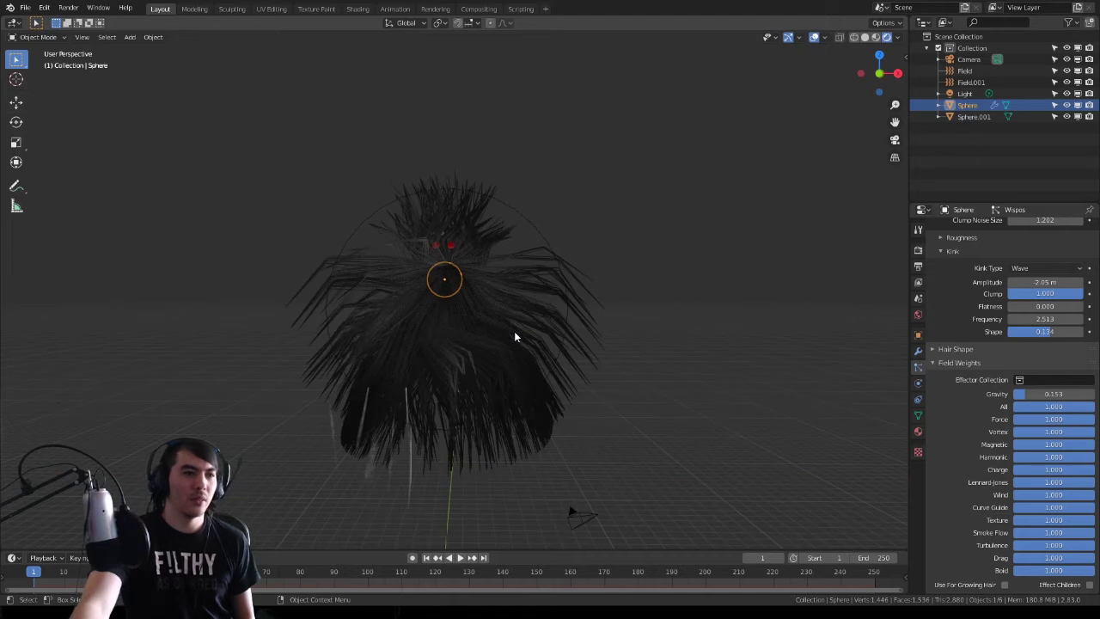
left_click(459, 558)
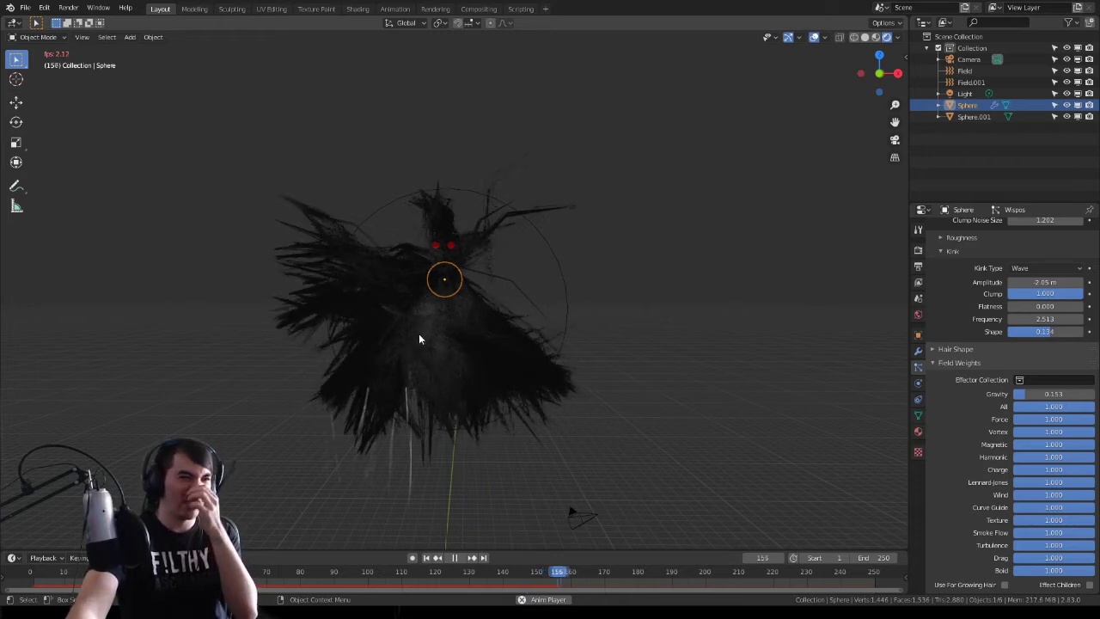
- Select the creature's eyes, examine their material's emission setting, and view the creature from other angles during playback
left_click(451, 247)
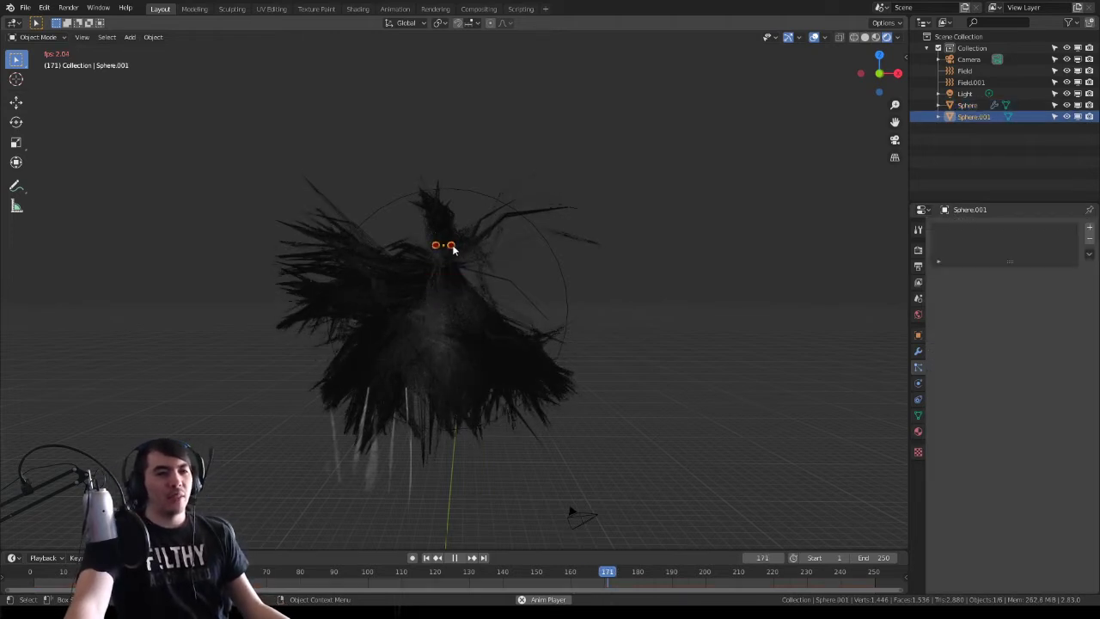
left_click(918, 432)
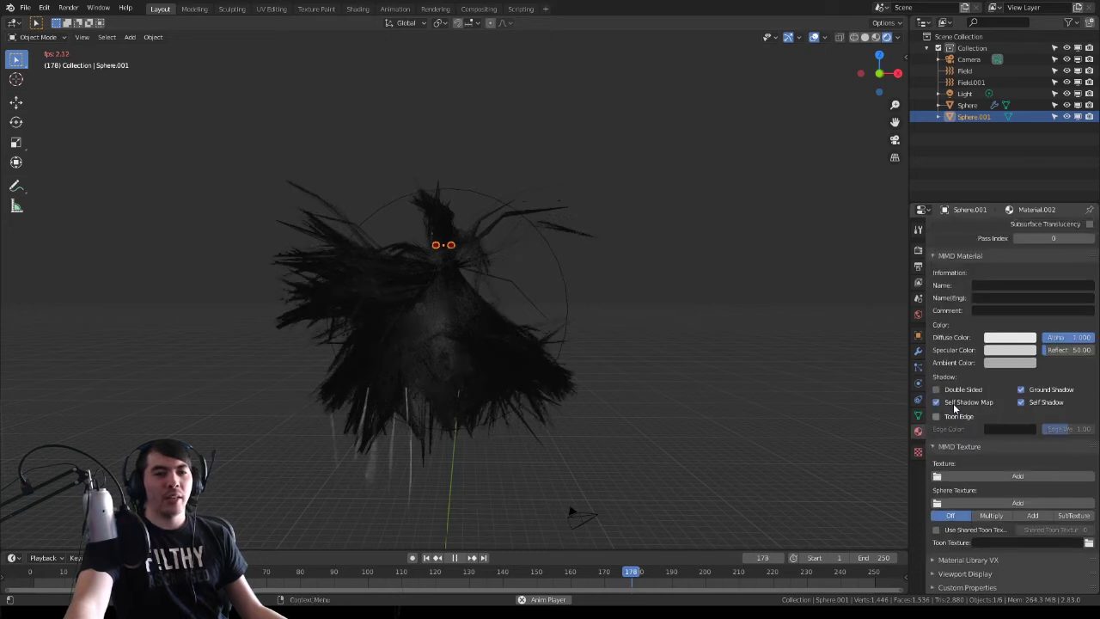
scroll(953, 403, "up", 6)
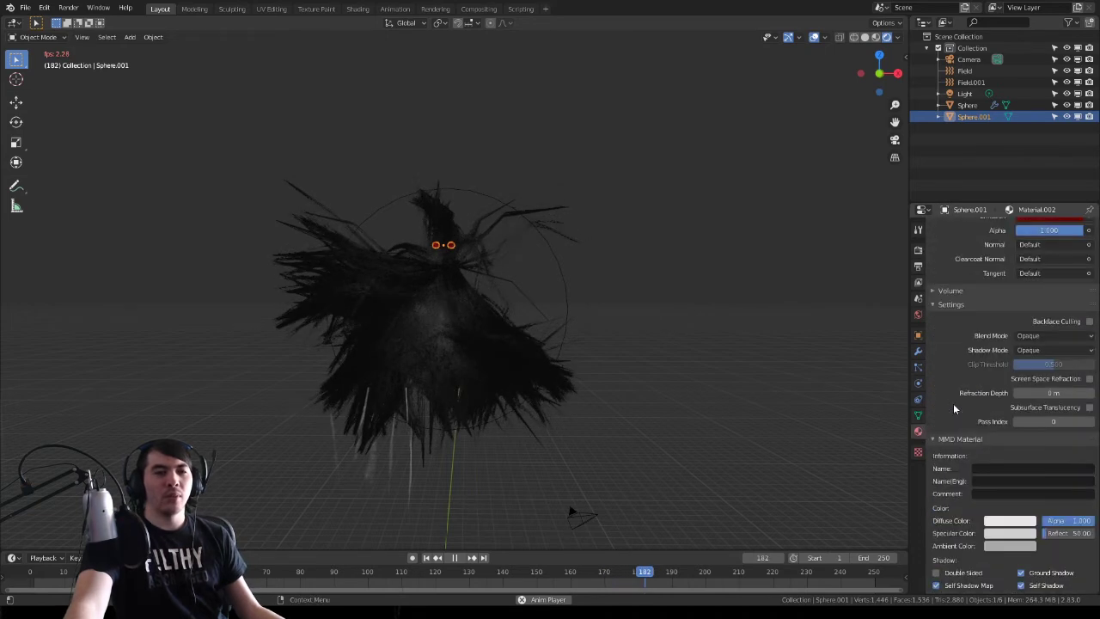
scroll(953, 403, "up", 3)
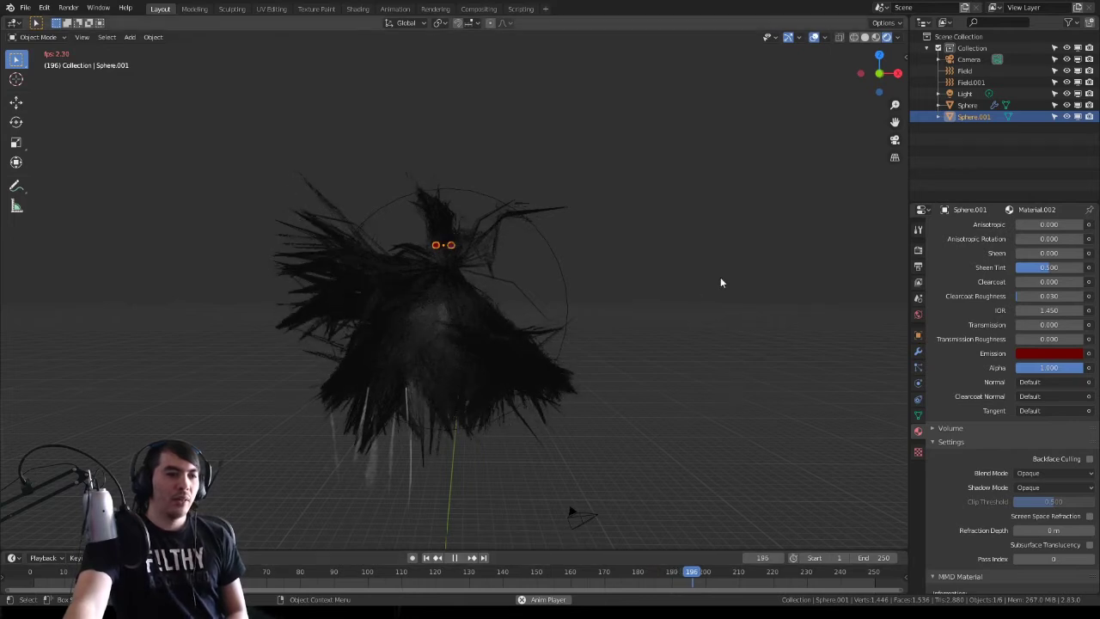
key("KP_6")
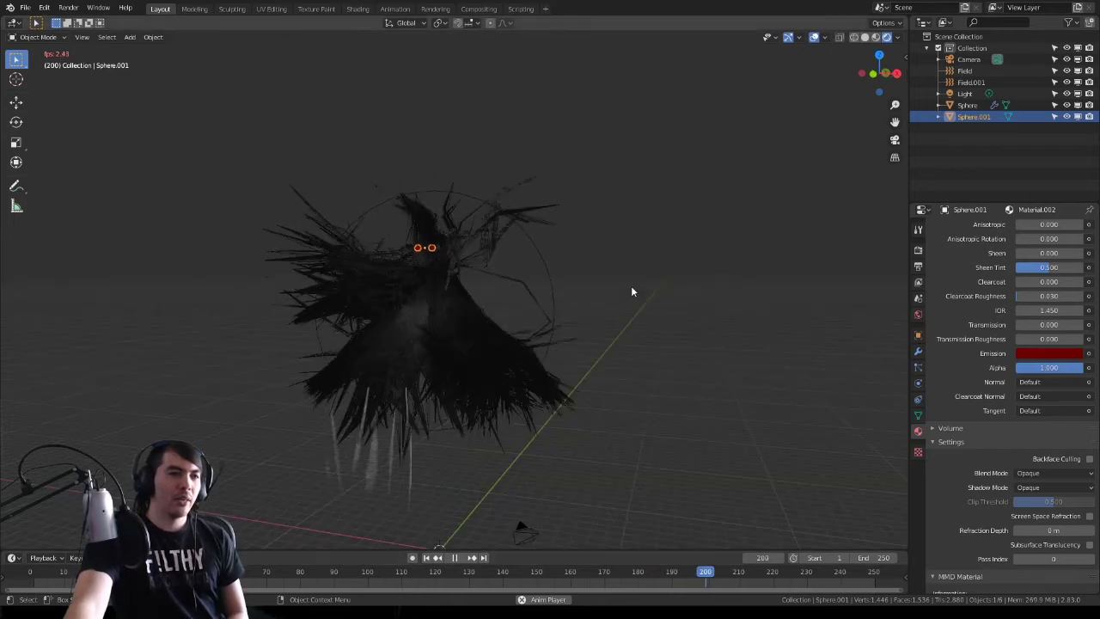
left_click(631, 291)
key("KP_8")
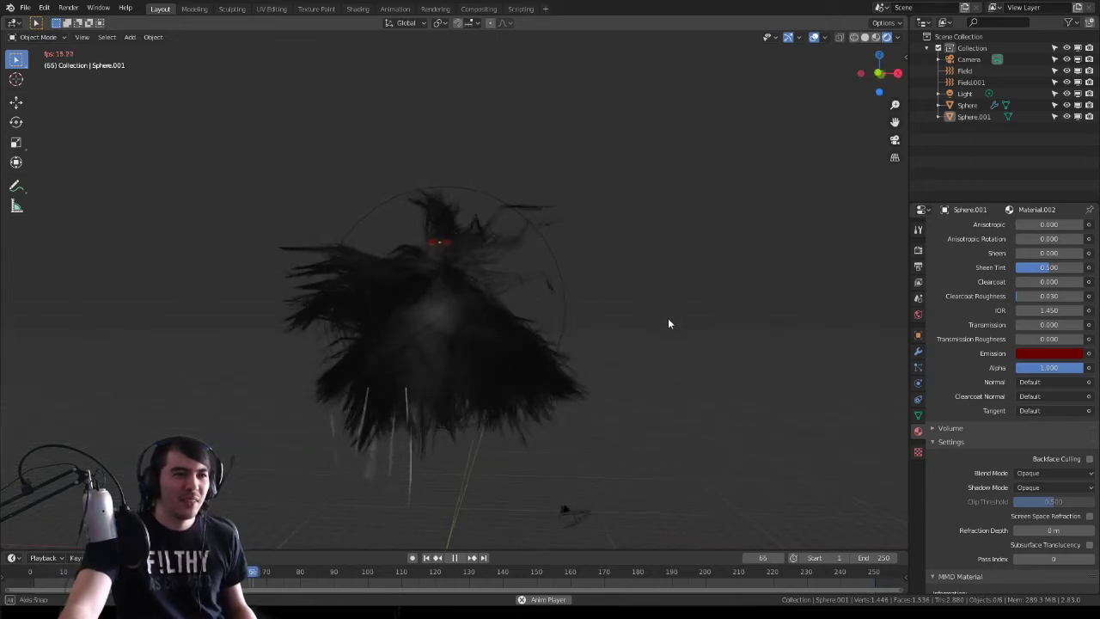
- Darken the World background colour to a near-black grey and select the camera object
left_click(918, 314)
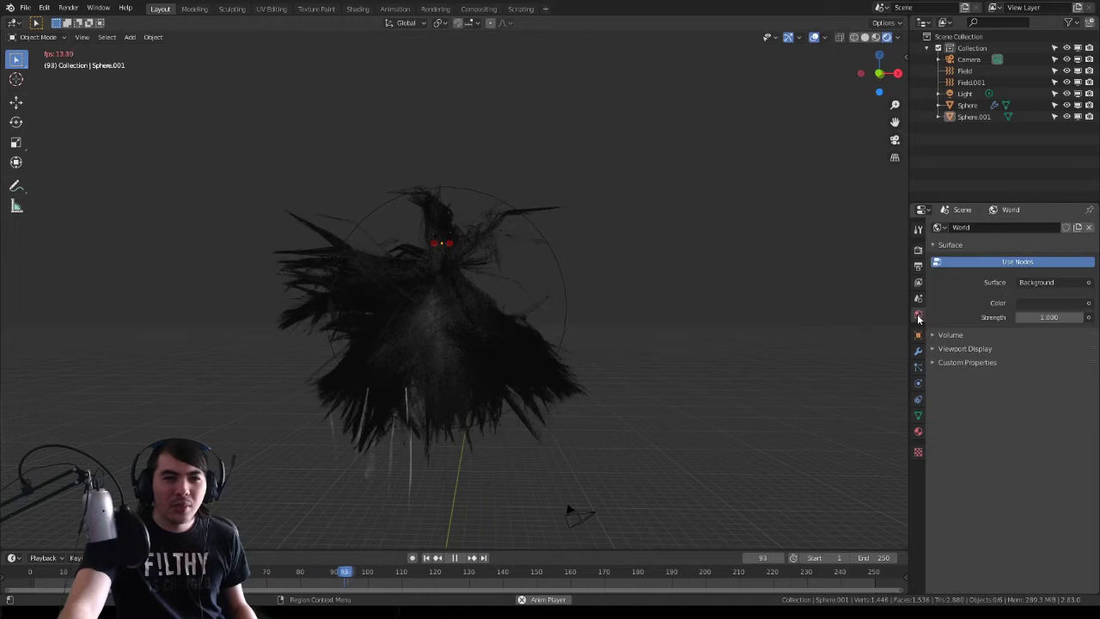
left_click(1046, 304)
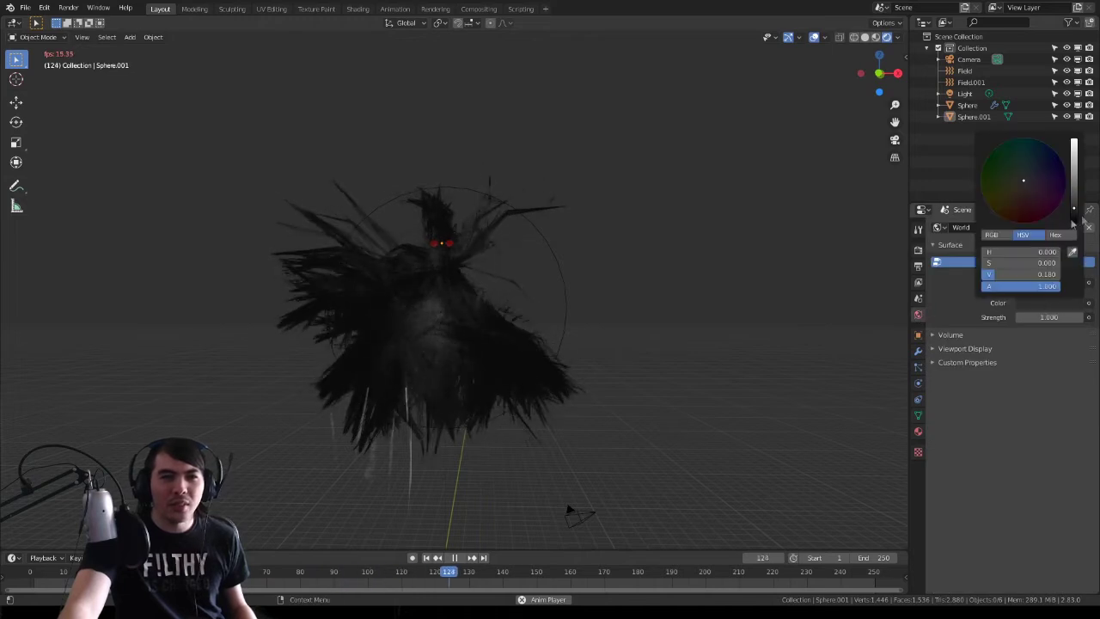
left_click_drag(1074, 213, 1074, 222)
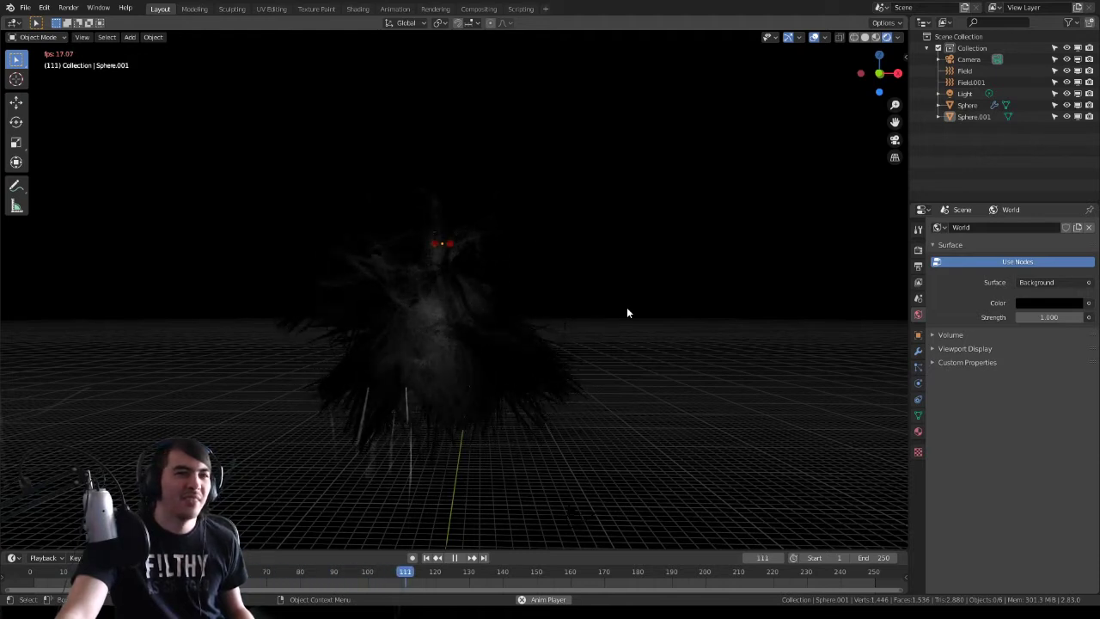
left_click(1029, 301)
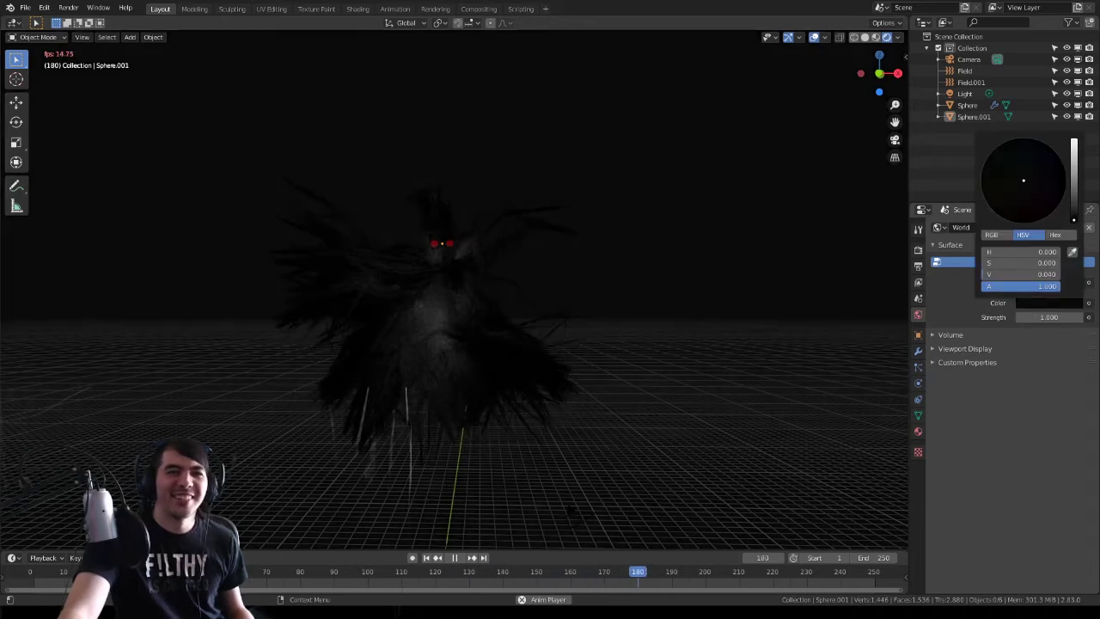
left_click(1073, 219)
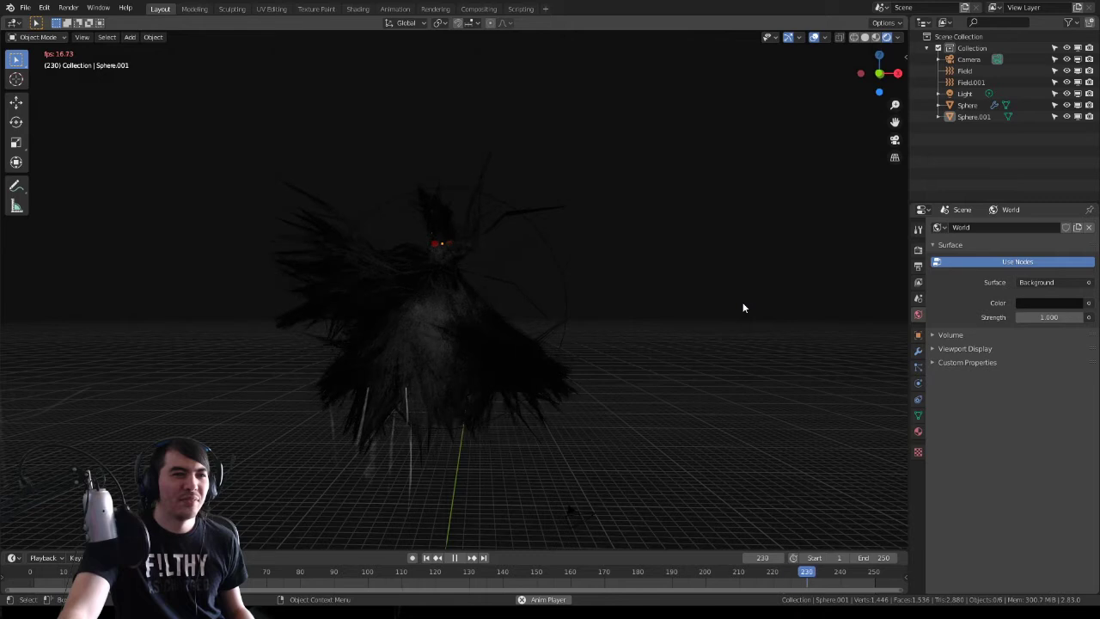
left_click(581, 516)
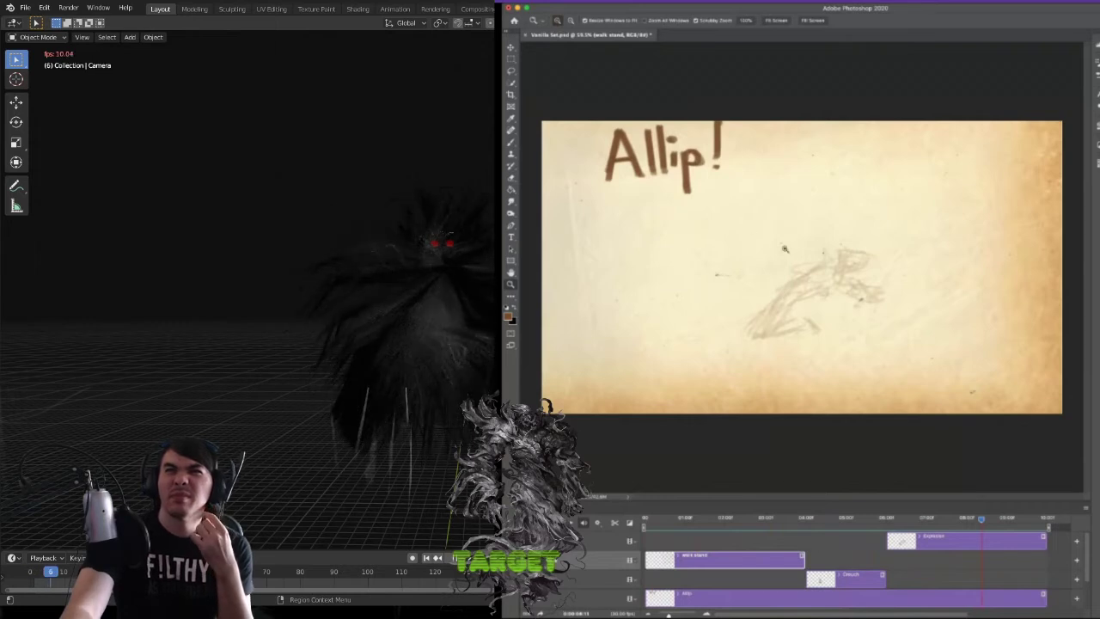
- Switch to Photoshop and try to extend the mechanical group to the end of the timeline
left_click_drag(835, 283, 754, 215)
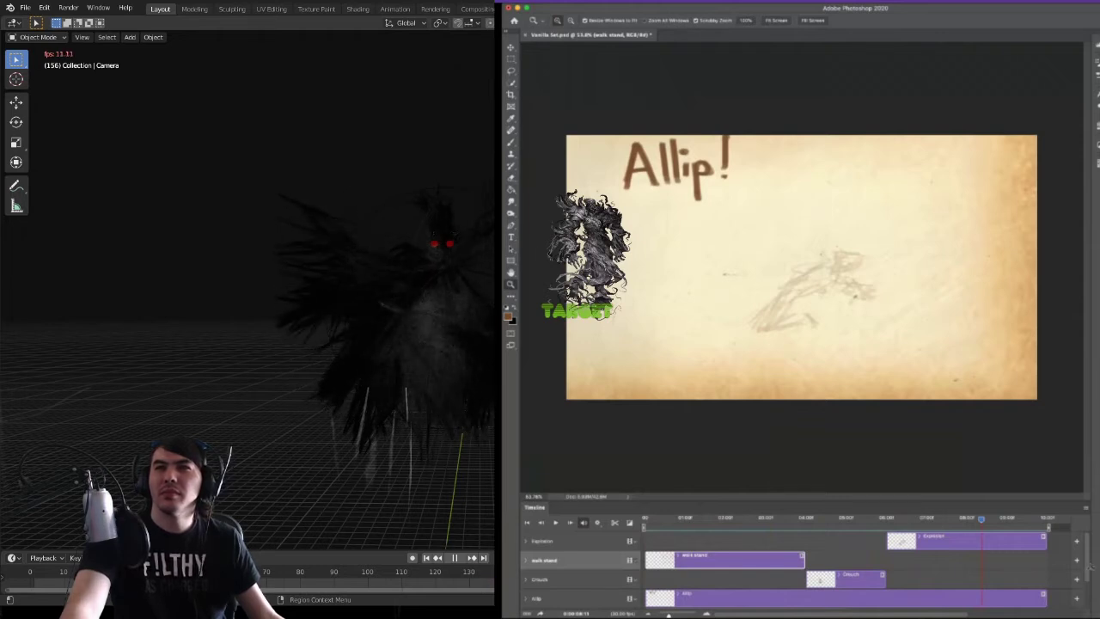
scroll(1087, 559, "down", 2)
left_click(812, 587)
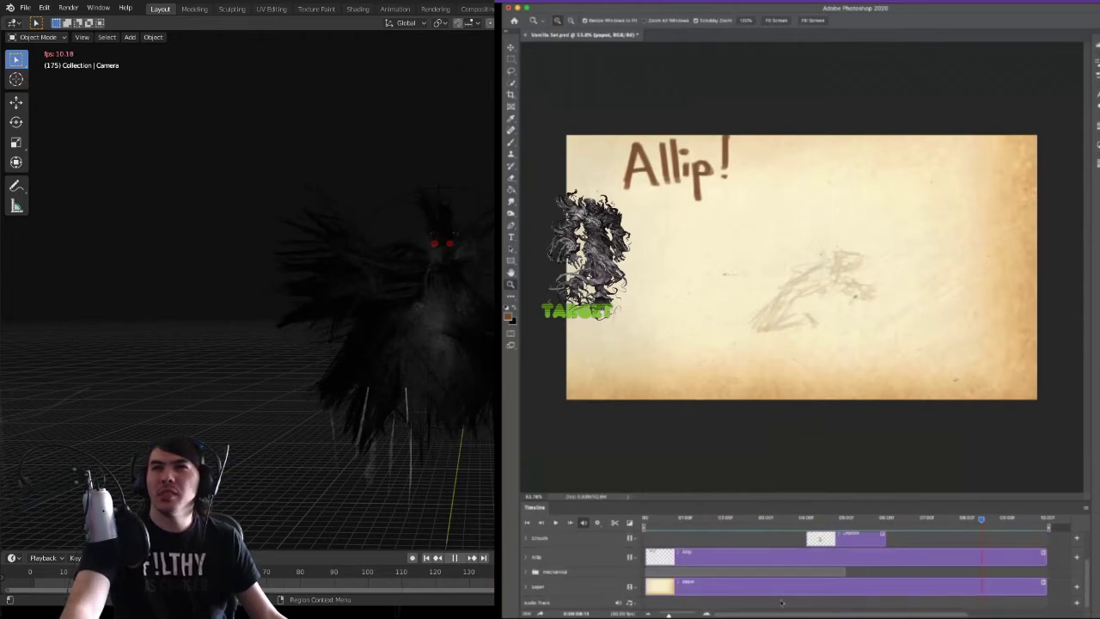
left_click(844, 571)
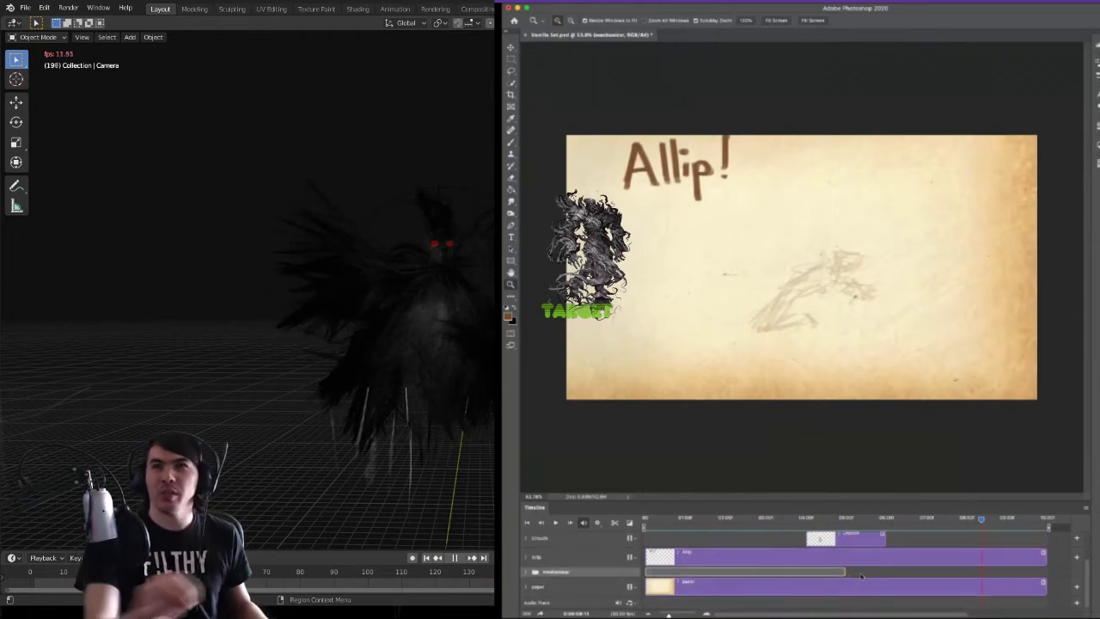
left_click_drag(852, 571, 1040, 574)
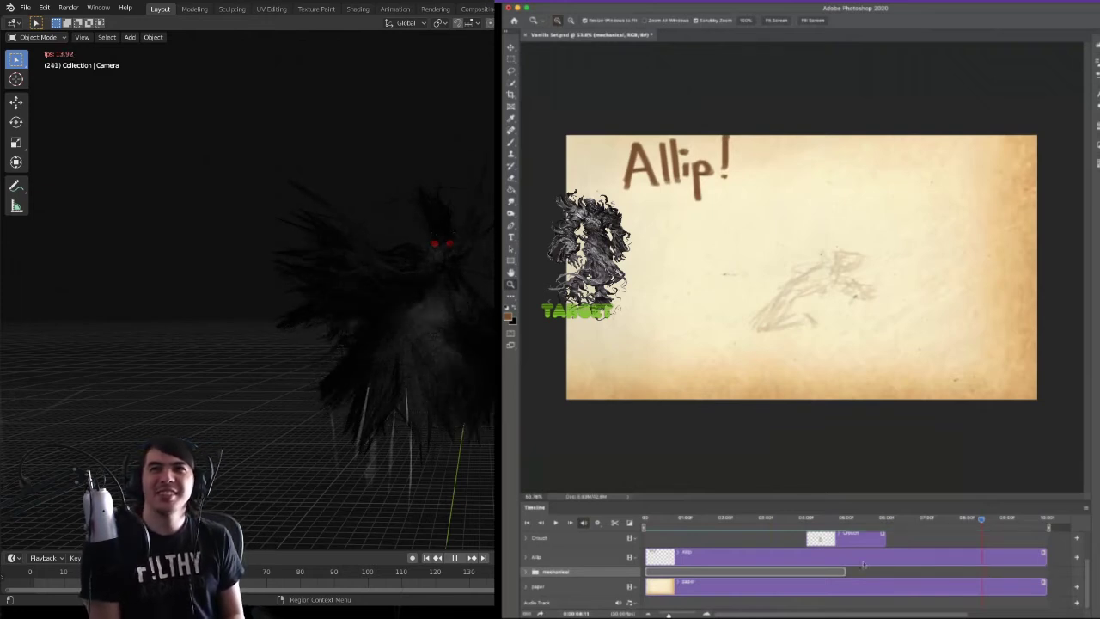
left_click_drag(844, 571, 1088, 602)
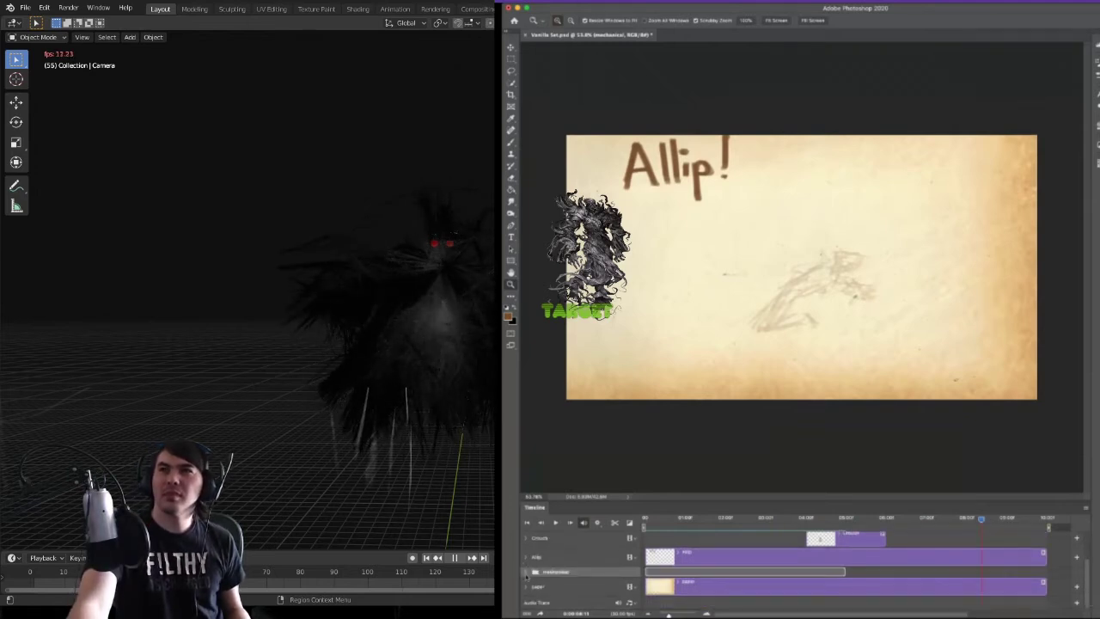
- Expand the mechanical group and extend its colors clip to the end of the timeline
left_click(527, 573)
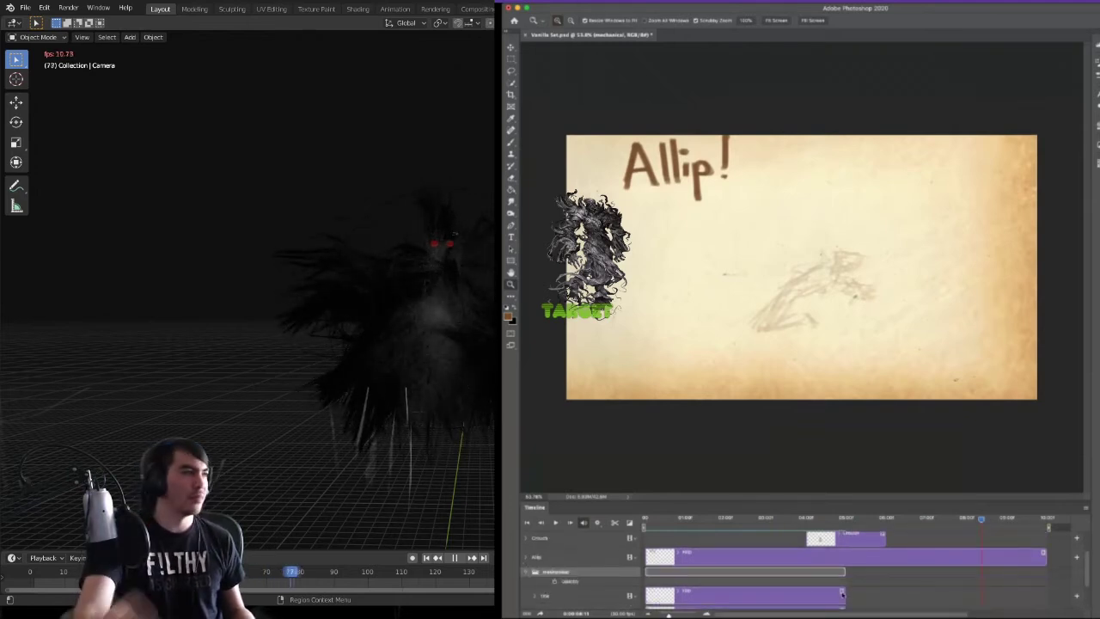
scroll(1090, 593, "down", 3)
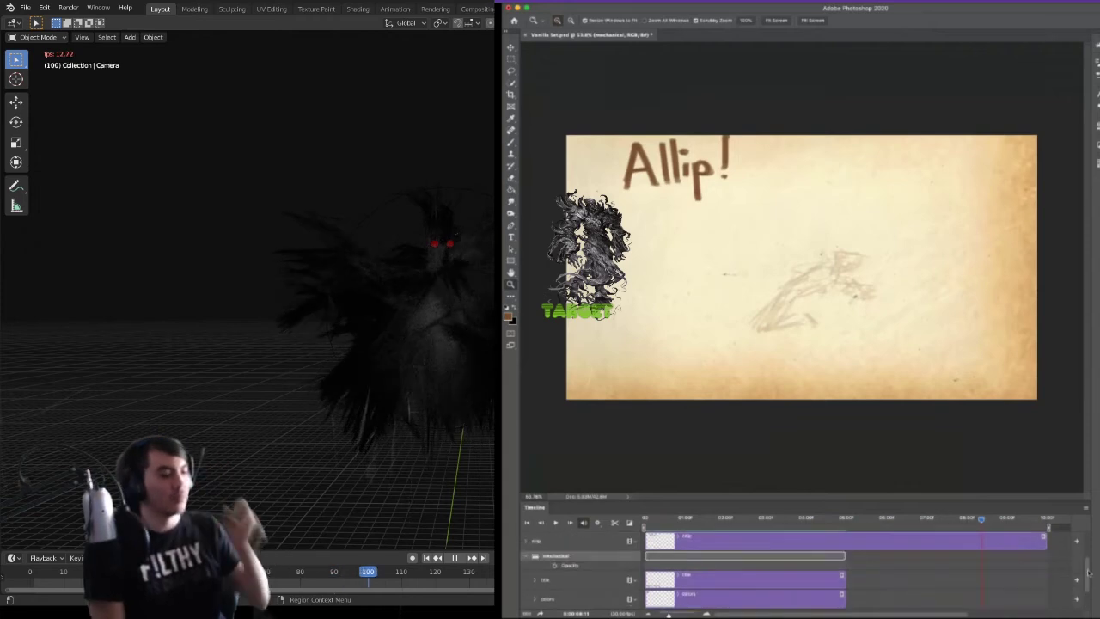
scroll(1089, 593, "up", 3)
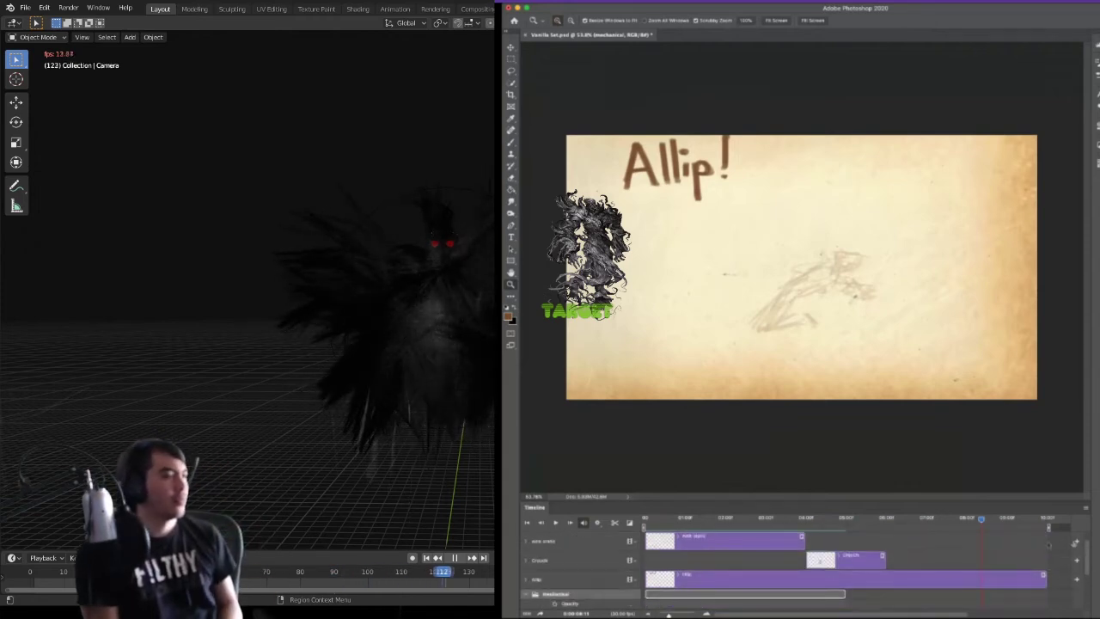
scroll(1090, 581, "down", 2)
left_click(699, 593)
scroll(1085, 582, "down", 1)
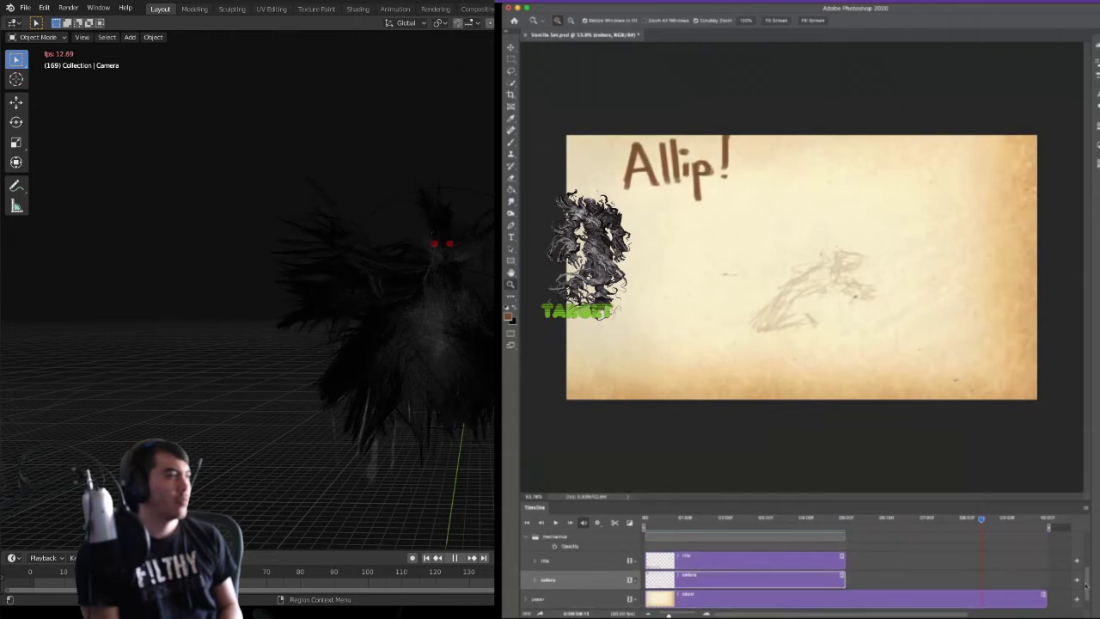
left_click_drag(843, 577, 1089, 536)
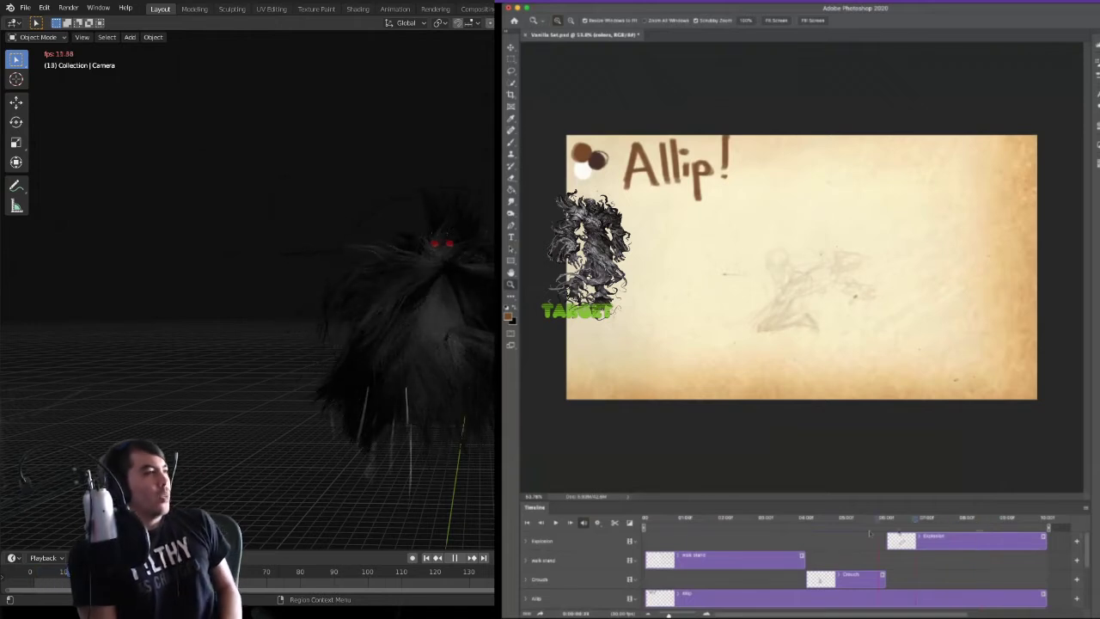
- Move the Crouch and Explosion clips earlier so both overlap the walk stand clip at the playhead
left_click(756, 520)
left_click_drag(840, 583, 792, 581)
left_click_drag(941, 543, 794, 543)
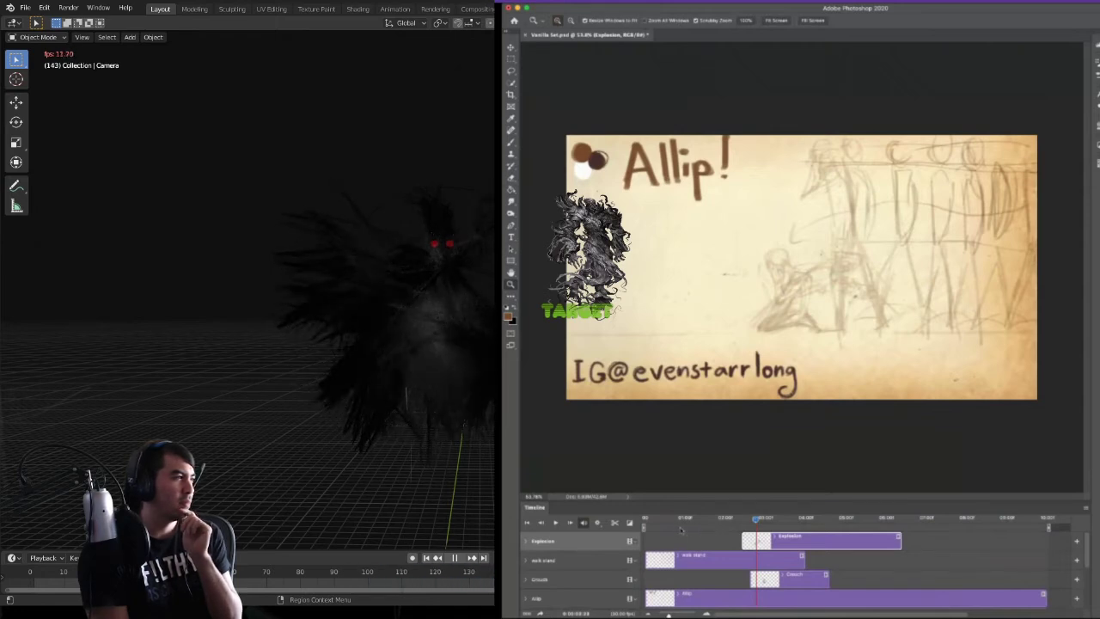
left_click_drag(830, 544, 776, 543)
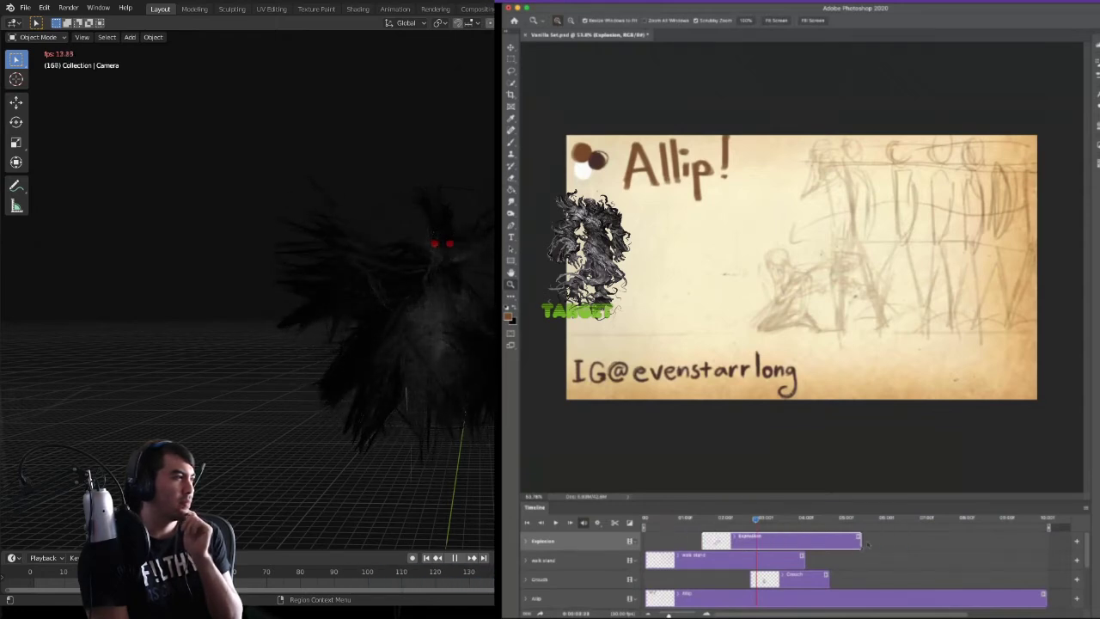
mouse_move(866, 543)
left_mouse_down()
mouse_move(746, 541)
mouse_move(867, 547)
left_mouse_up()
- Shift the Crouch clip towards the end of the timeline and reposition the Explosion clip over the end of walk stand
left_click_drag(791, 579, 976, 580)
mouse_move(755, 519)
left_mouse_down()
mouse_move(702, 522)
mouse_move(797, 522)
mouse_move(765, 522)
left_mouse_up()
left_click(836, 546)
left_click_drag(836, 547, 805, 547)
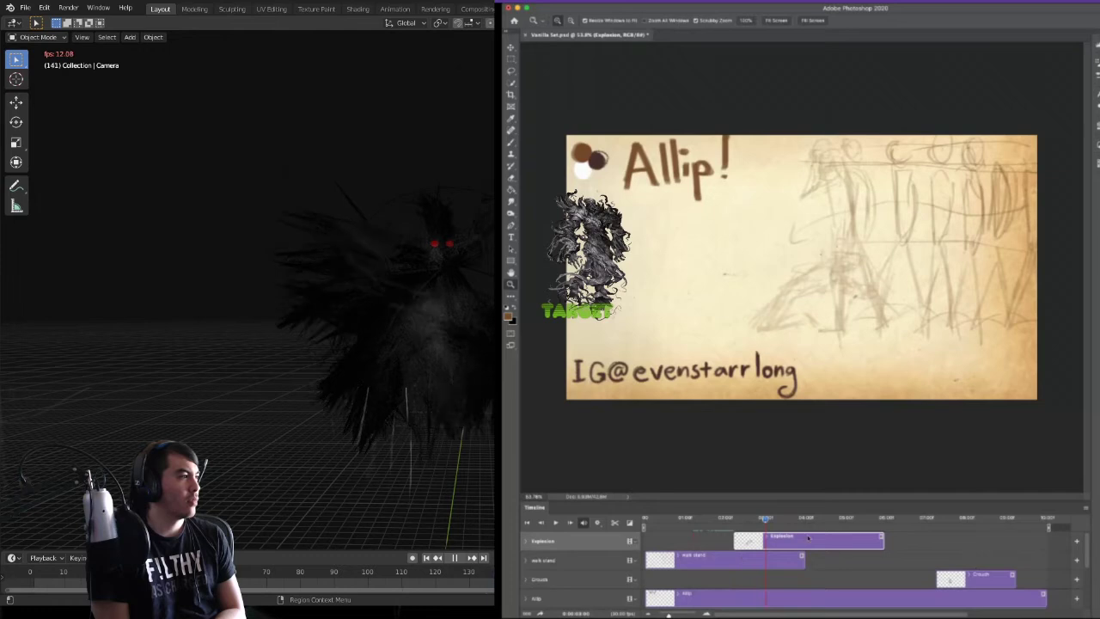
- Place the Crouch clip directly after walk stand and the Explosion clip directly after Crouch
mouse_move(804, 540)
left_mouse_down()
mouse_move(992, 539)
mouse_move(962, 540)
left_mouse_up()
mouse_move(995, 588)
left_mouse_down()
mouse_move(818, 582)
mouse_move(859, 579)
left_mouse_up()
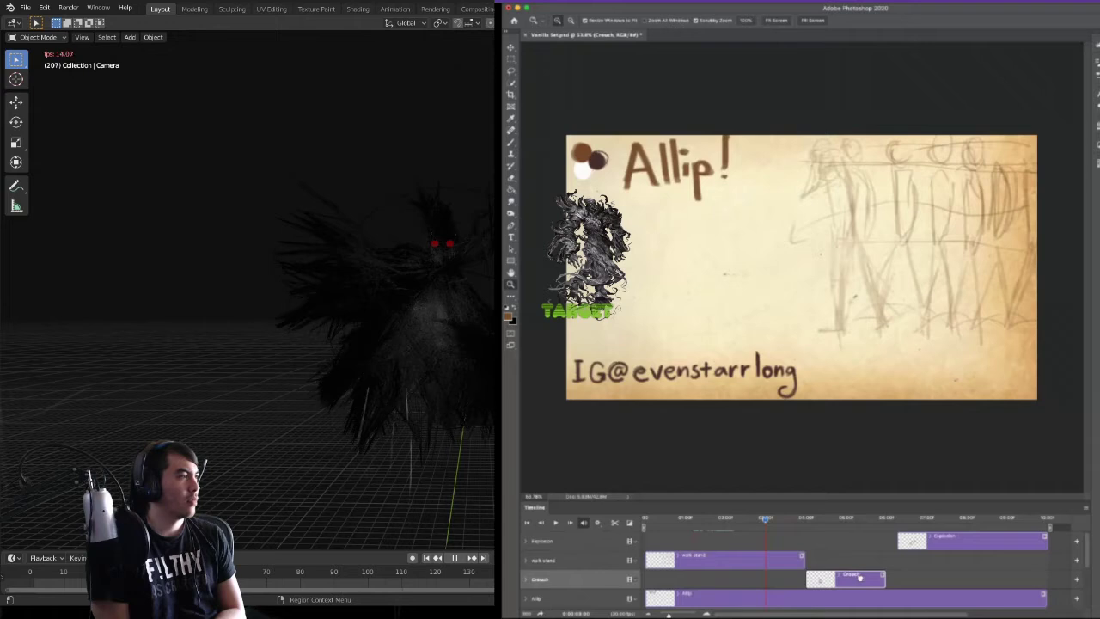
left_click_drag(931, 548, 922, 549)
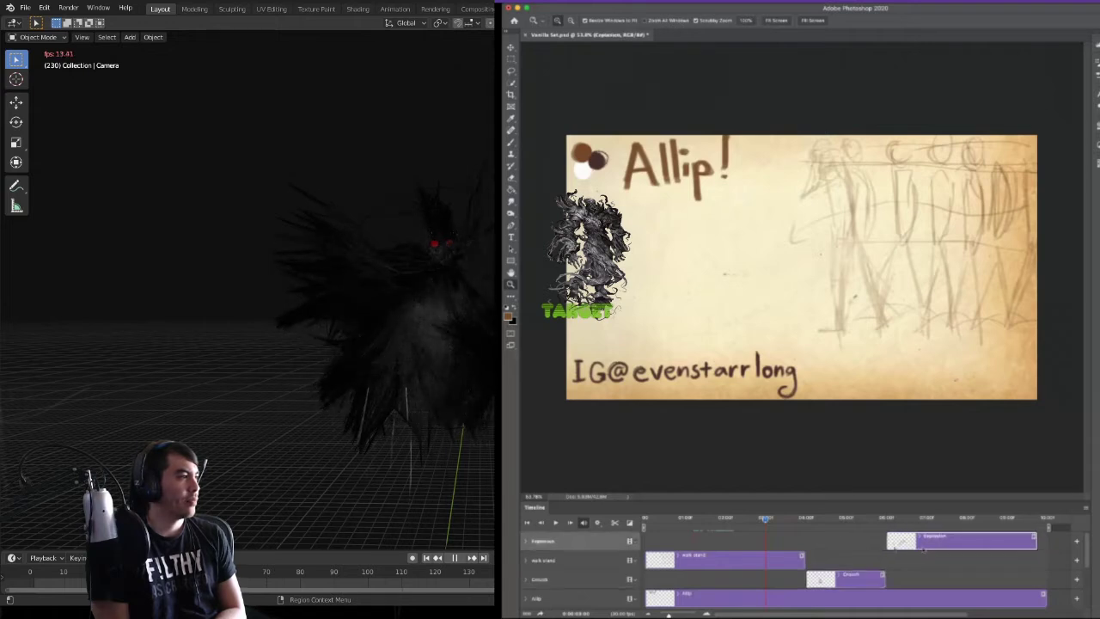
mouse_move(776, 522)
left_mouse_down()
mouse_move(876, 526)
mouse_move(891, 533)
mouse_move(767, 526)
mouse_move(902, 543)
mouse_move(756, 538)
left_mouse_up()
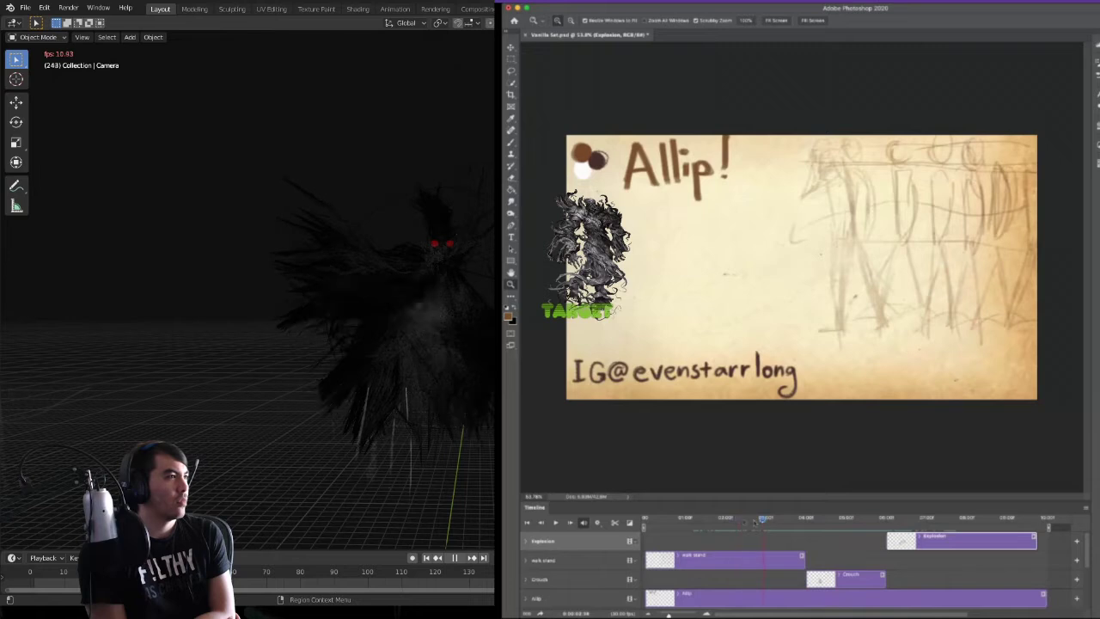
- Select the Explosion clip again and return the Photoshop playhead to the start of the timeline
mouse_move(773, 522)
left_mouse_down()
mouse_move(727, 521)
mouse_move(760, 522)
left_mouse_up()
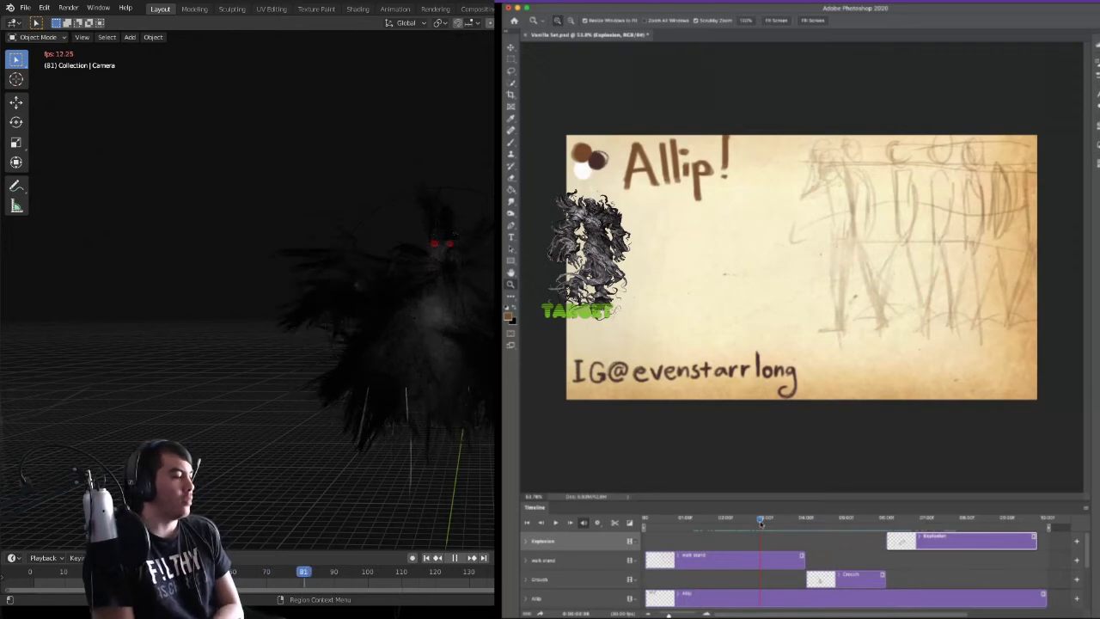
left_click(778, 561)
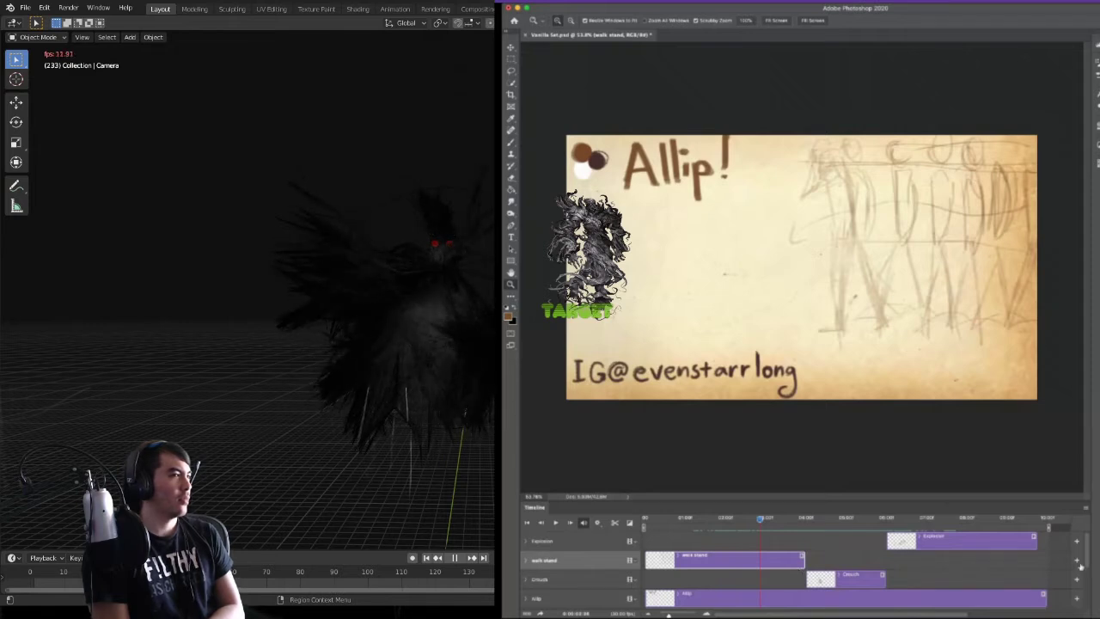
left_click(1018, 545)
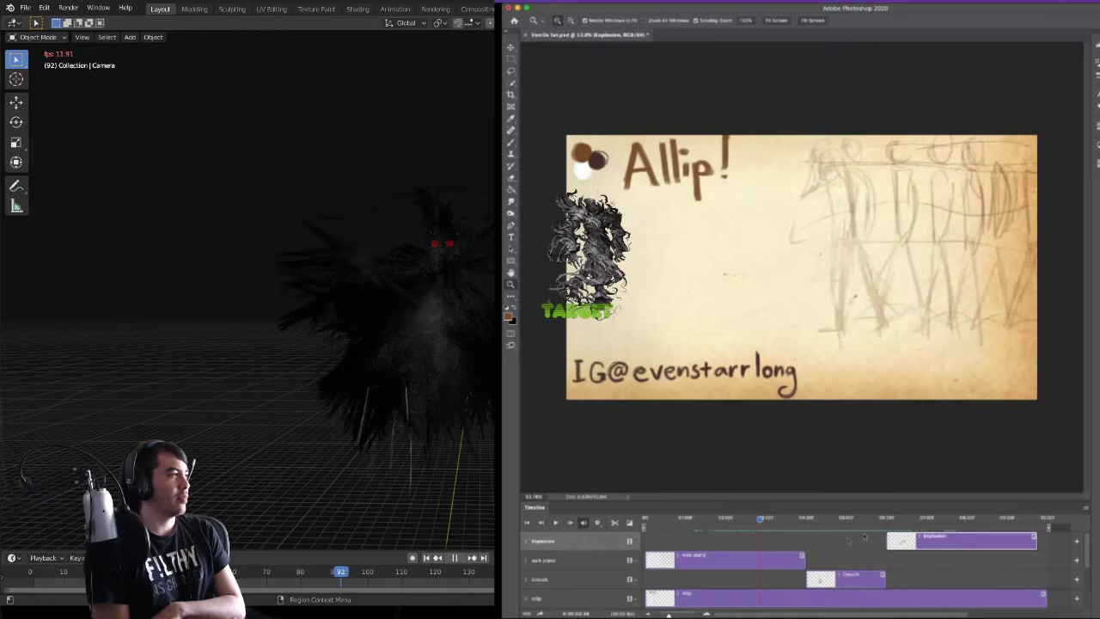
left_click_drag(759, 520, 648, 521)
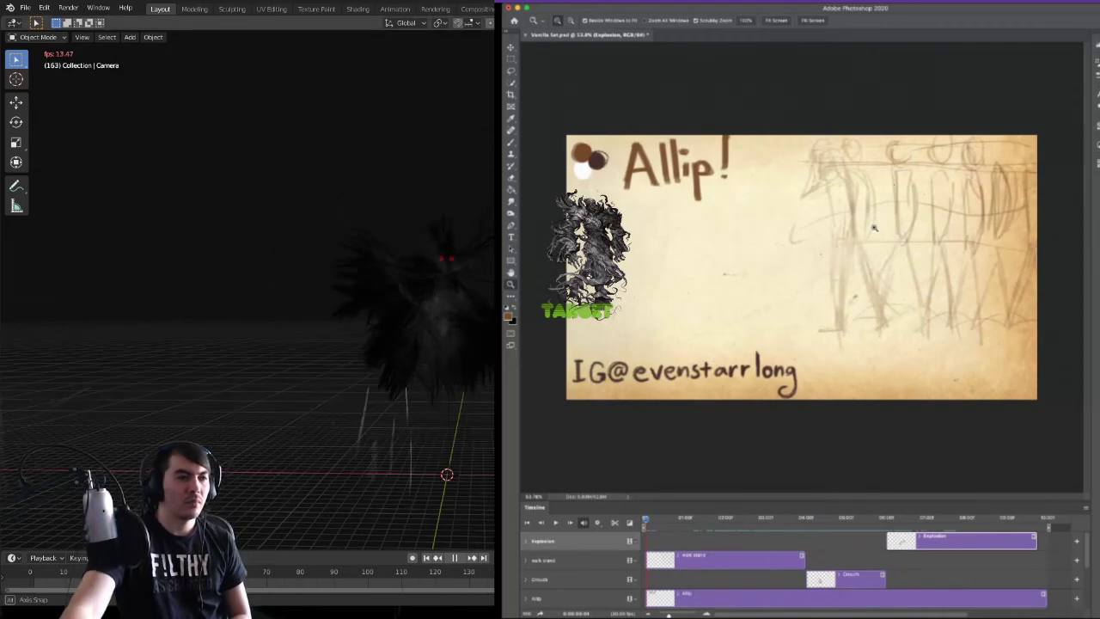
- Switch to Blender, add a mesh plane at the origin and scale it up uniformly into a large floor
left_click(127, 39)
mouse_move(155, 47)
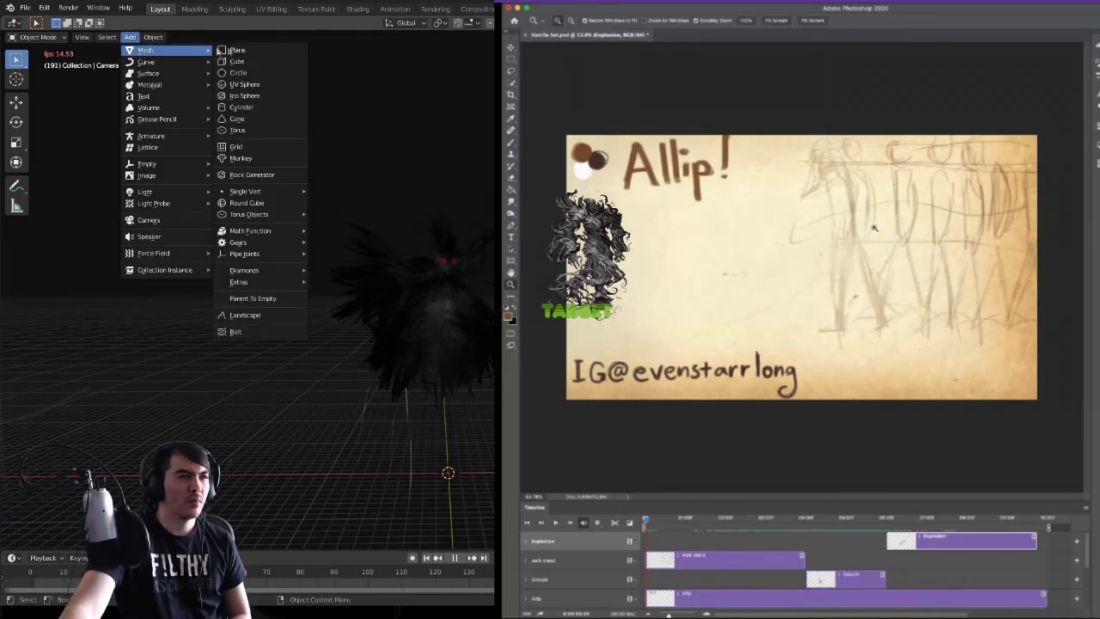
left_click(245, 47)
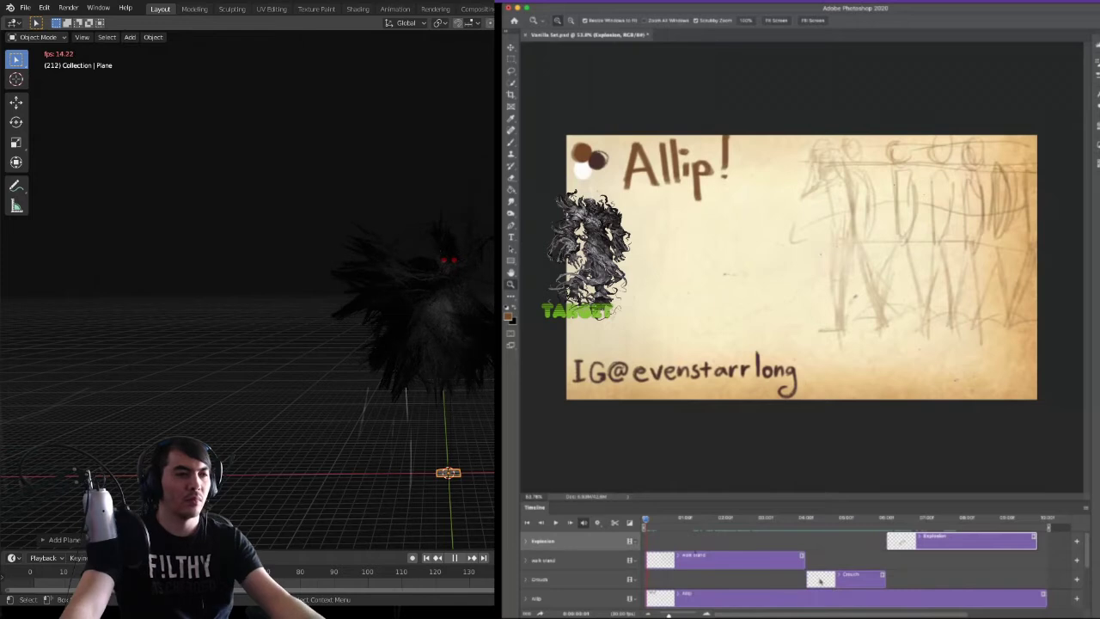
key("s")
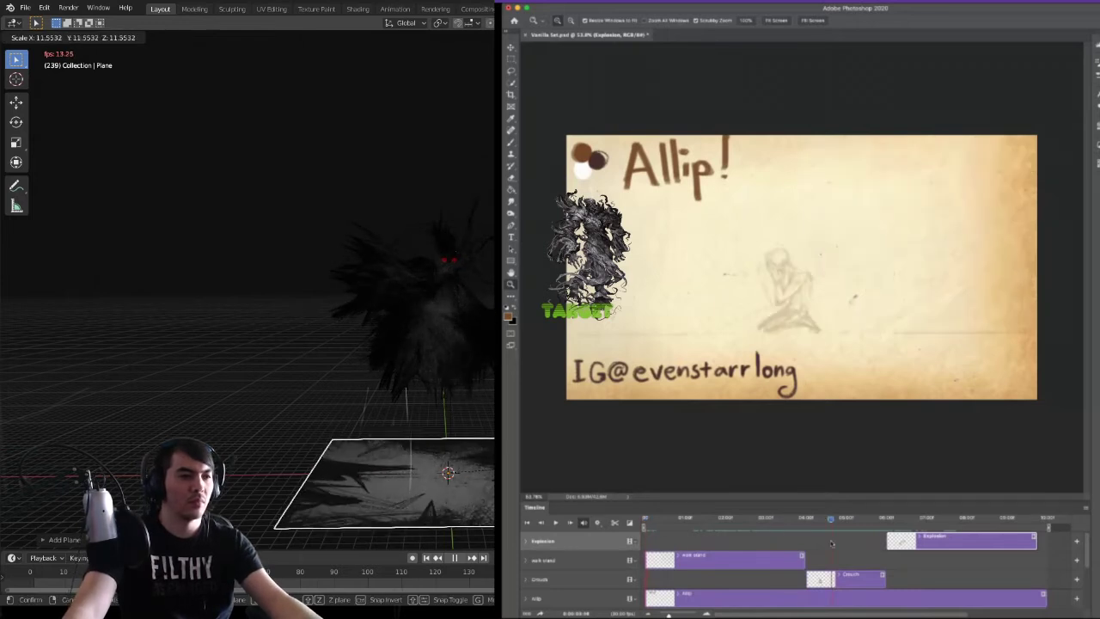
key("Return")
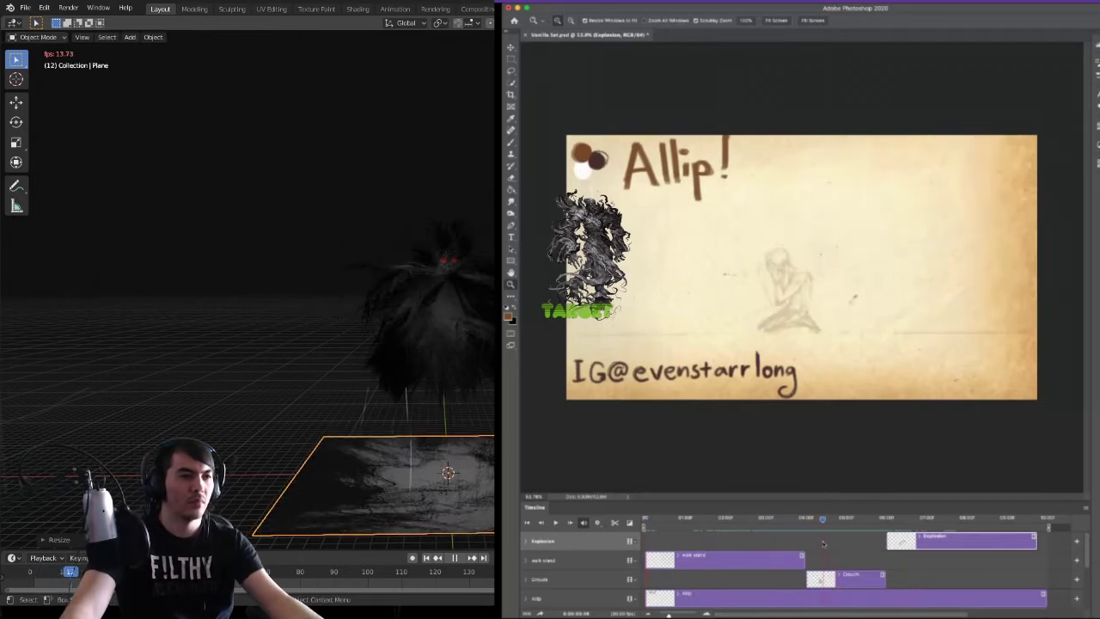
- Raise the floor plane along the global Z axis until it sits just beneath the creature
key("g")
key("z")
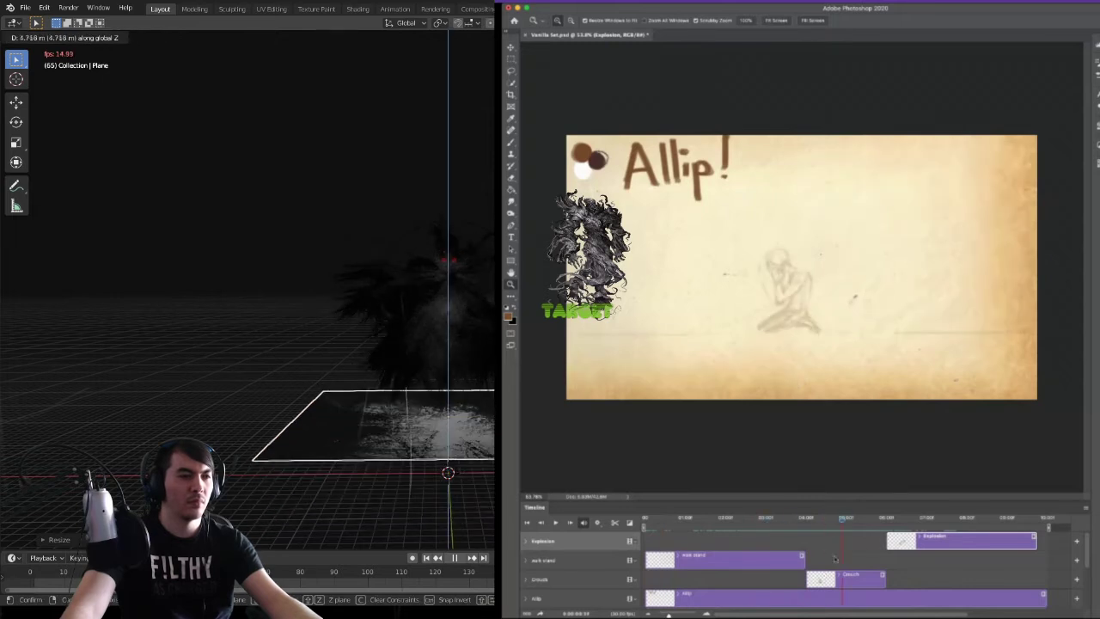
key("Return")
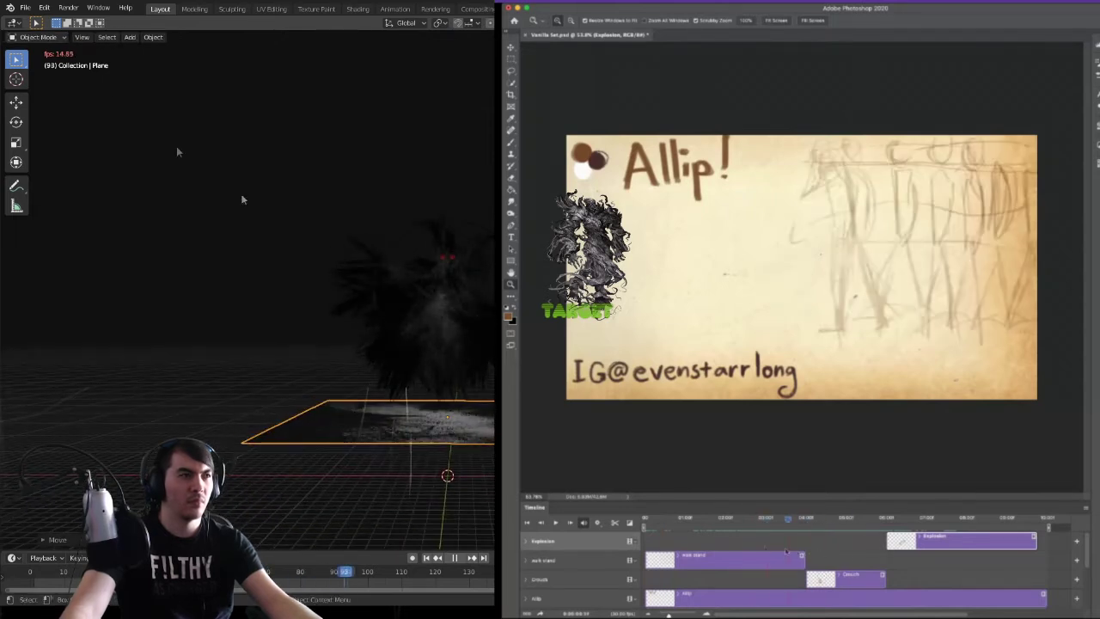
left_click(129, 37)
mouse_move(143, 50)
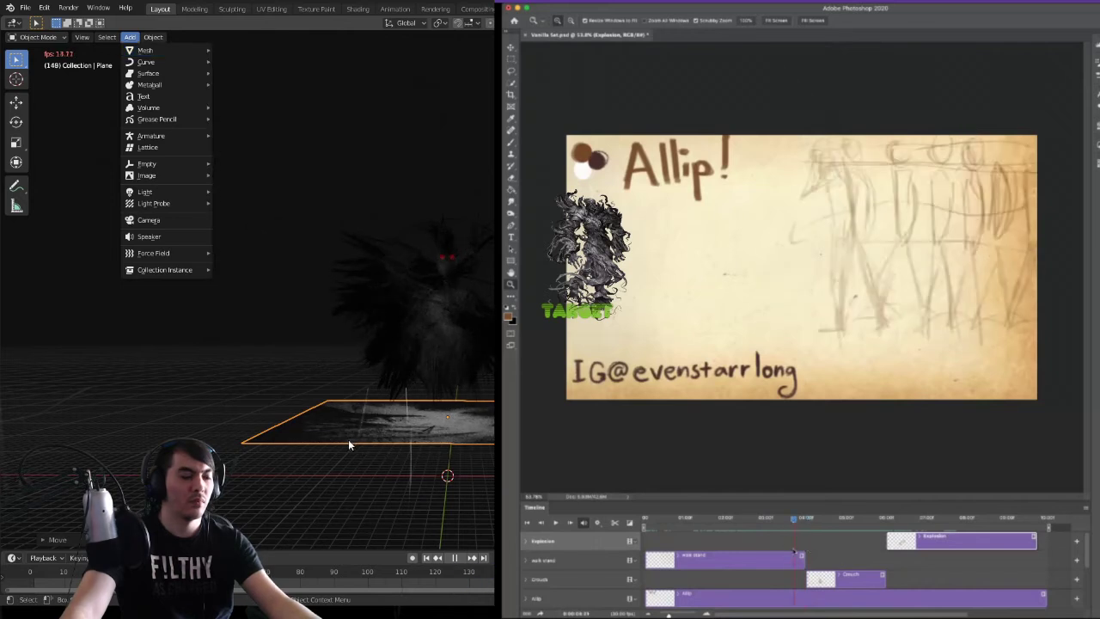
left_click(269, 474)
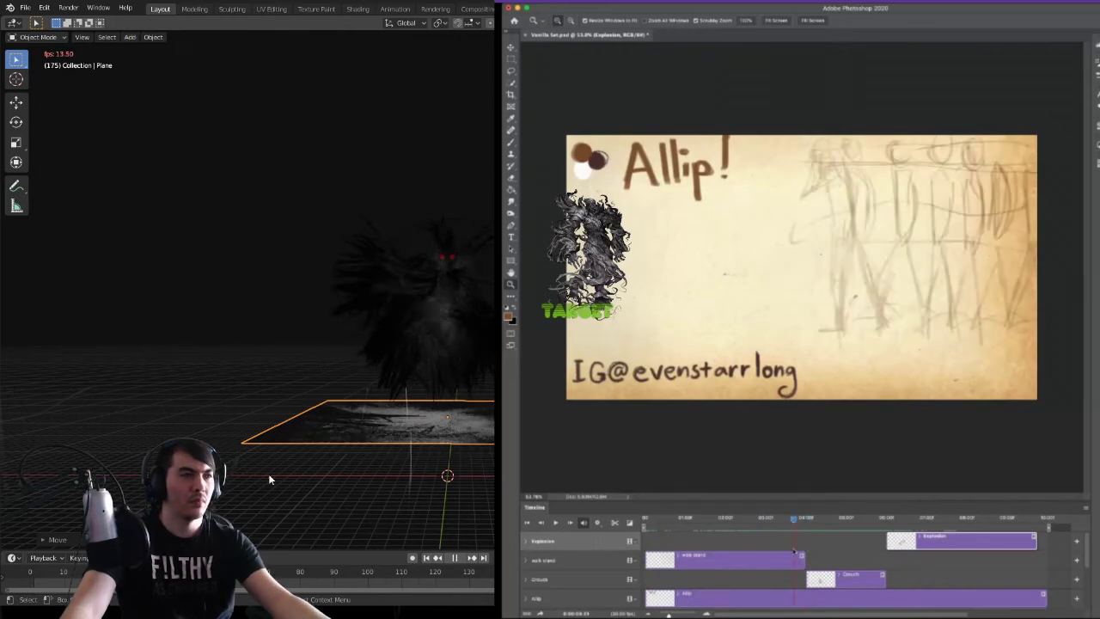
- Edit the plane's mesh and extrude one side edge of the floor straight up into a tall wall beside the creature
key("Tab")
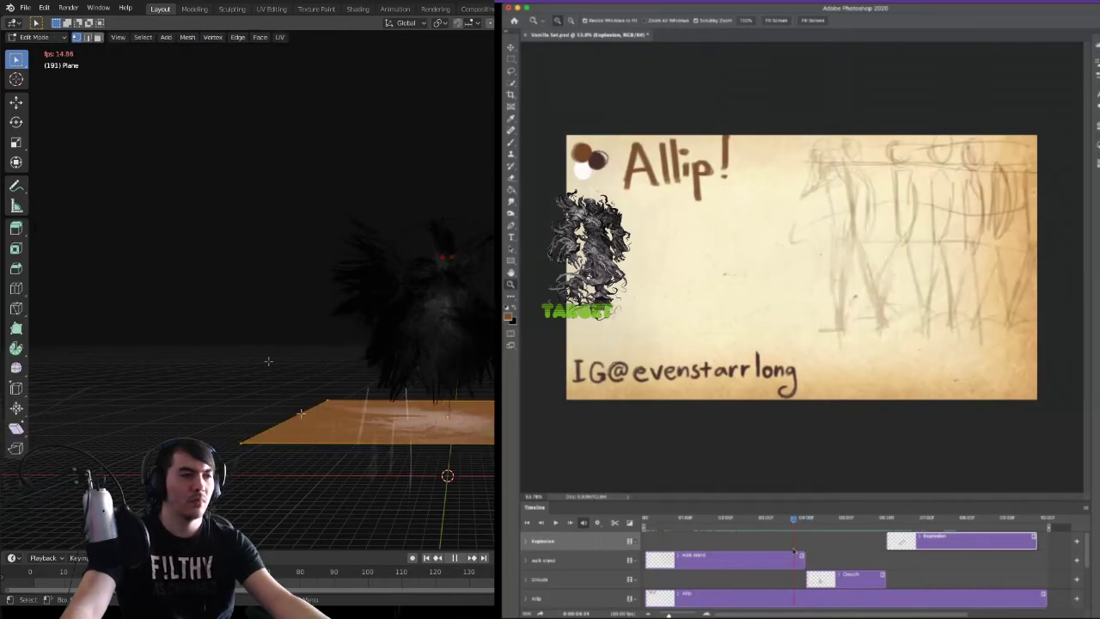
left_click(87, 38)
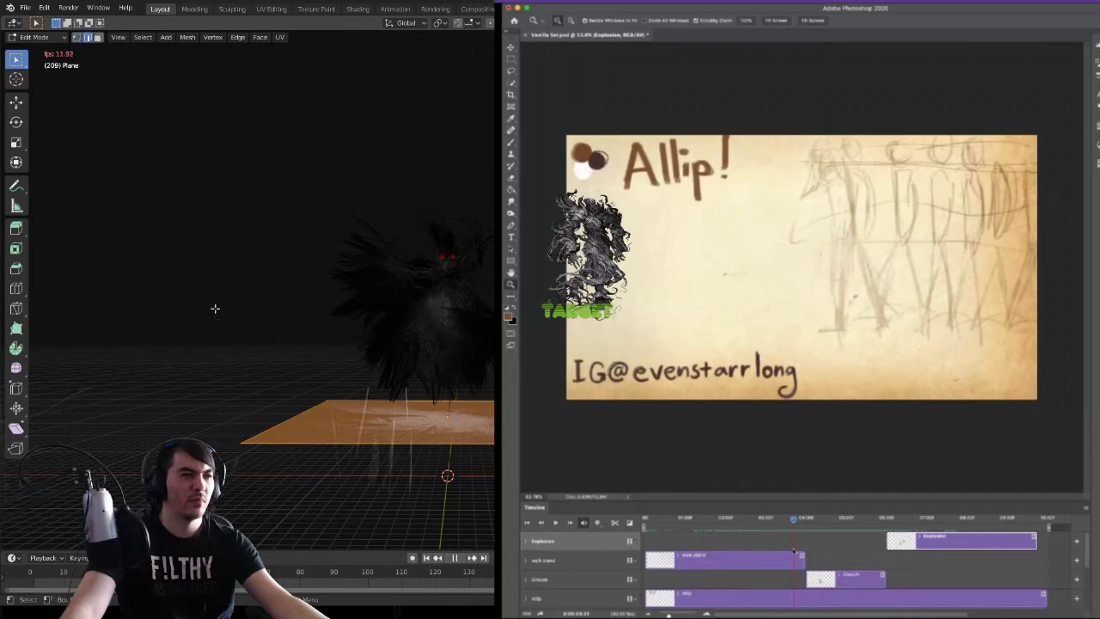
left_click(273, 424)
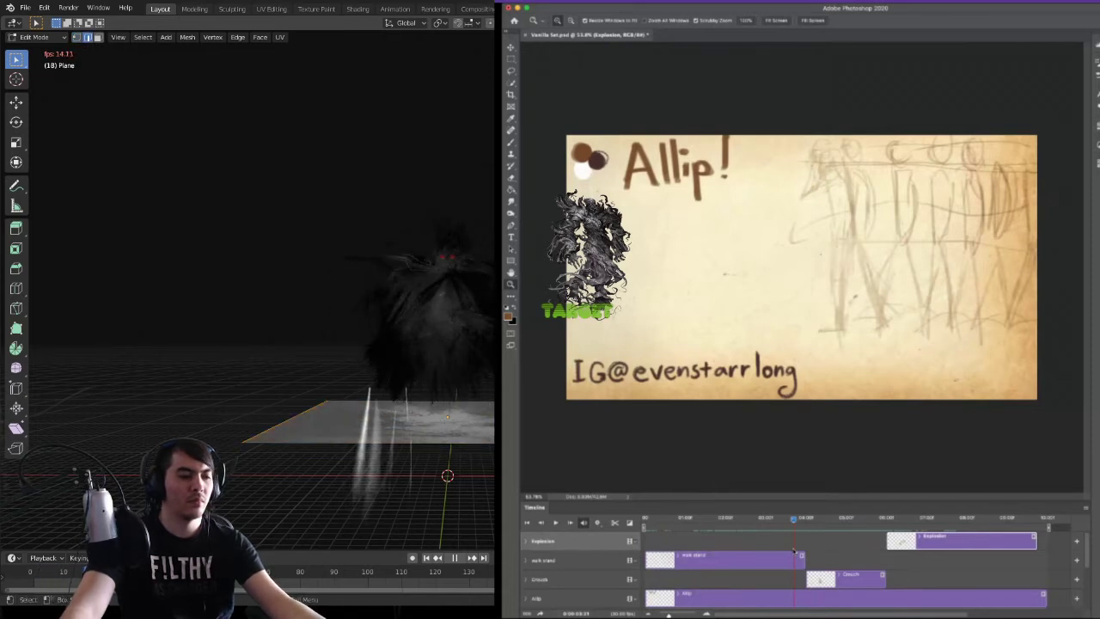
key("g")
key("z")
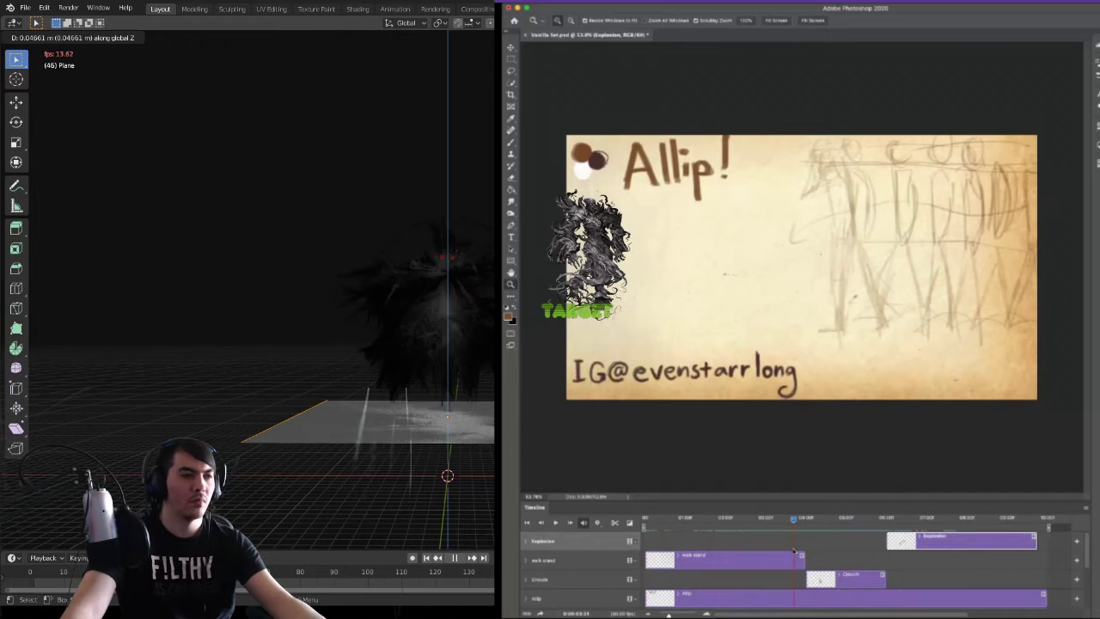
key("Return")
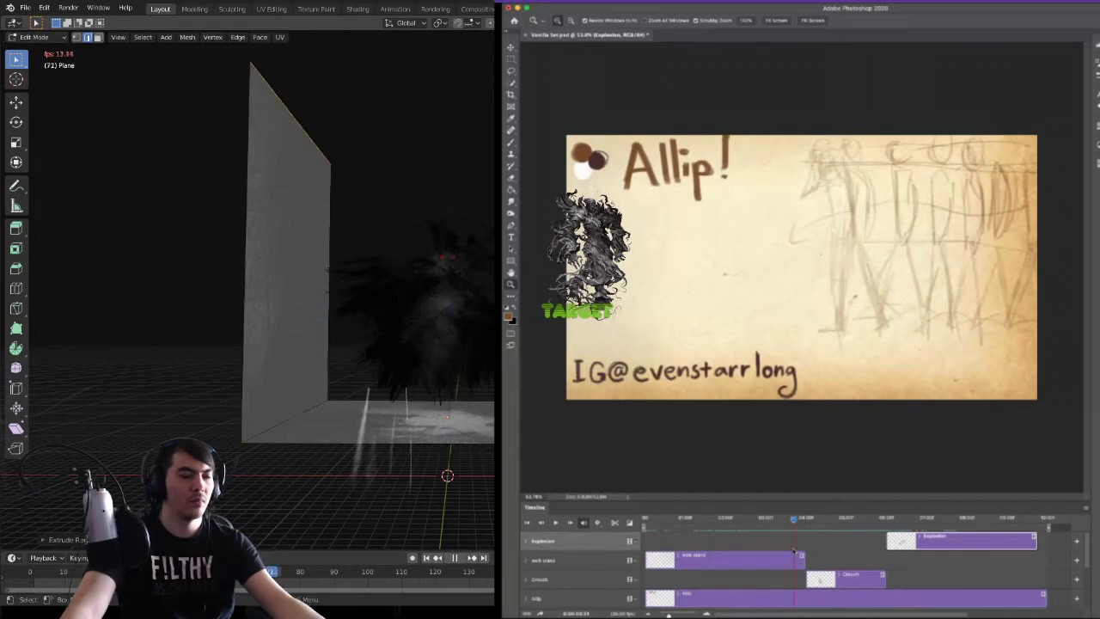
- Extrude further floor edges upward into walls around the creature, and return to Object Mode
middle_click_drag(327, 281, 237, 337)
middle_click_drag(493, 491, 295, 474)
left_click(290, 445)
key("a")
middle_click_drag(290, 444, 253, 330)
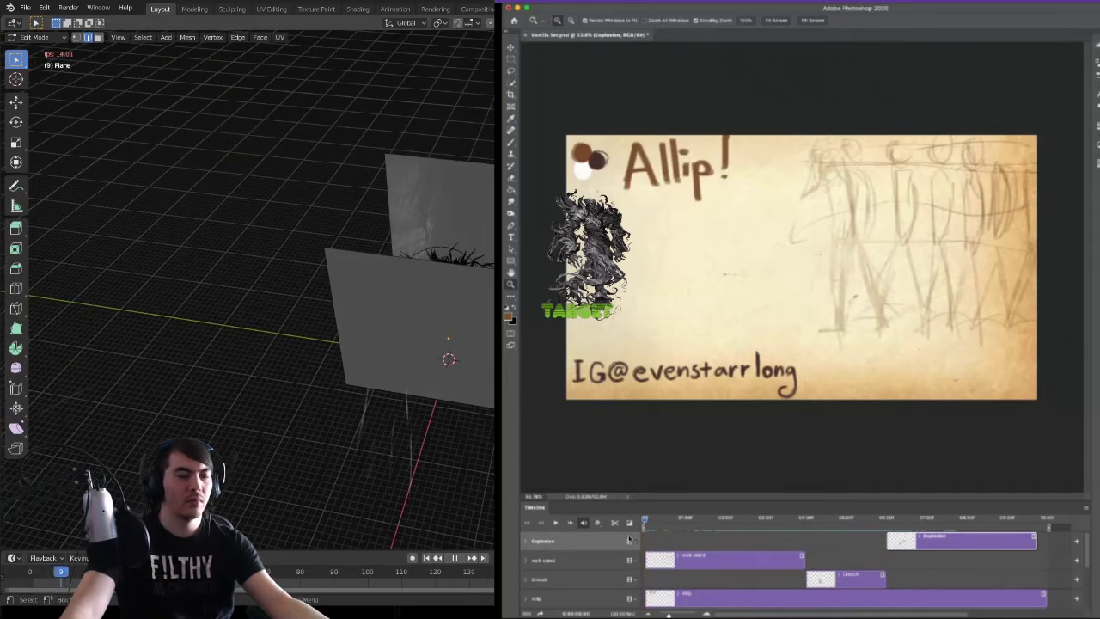
key("Tab")
key("a")
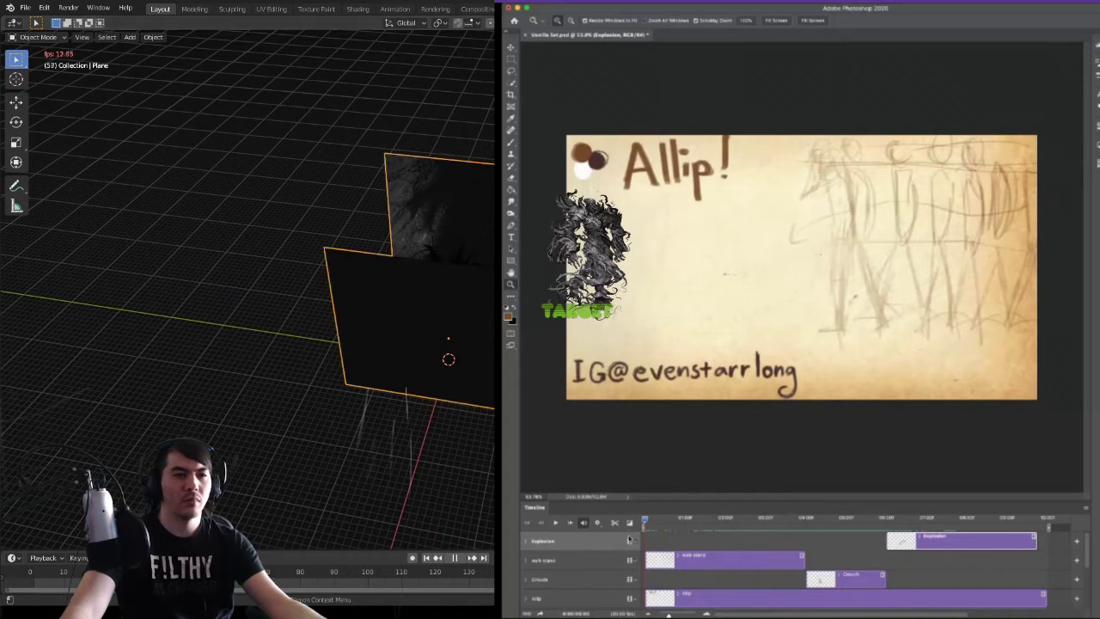
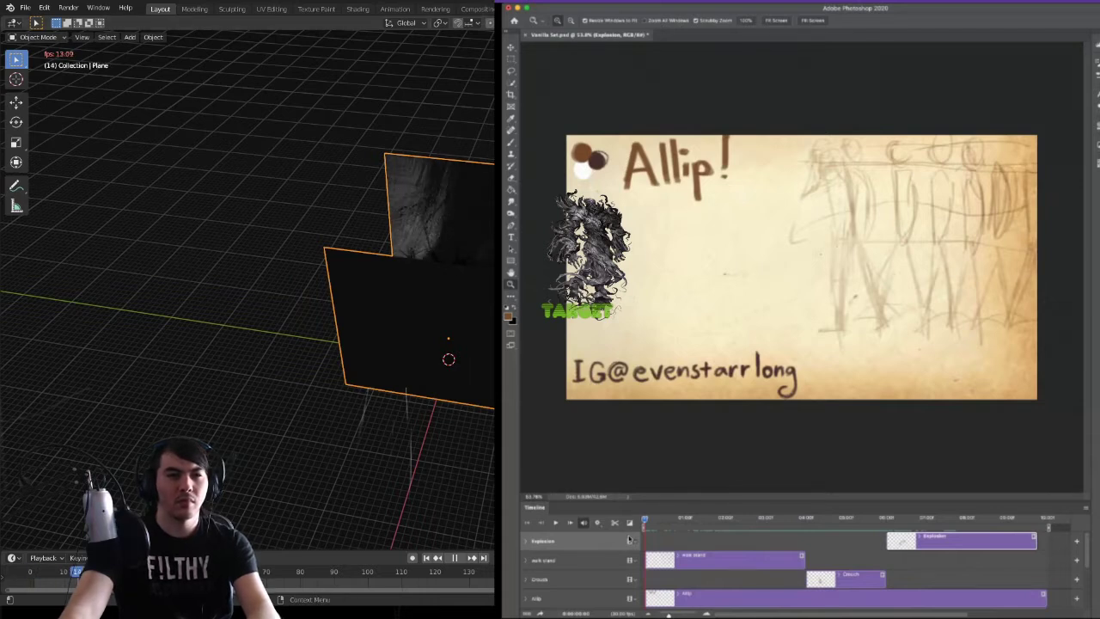
- Add a point light and raise it along the global Z axis above the creature
middle_click_drag(258, 327, 391, 288)
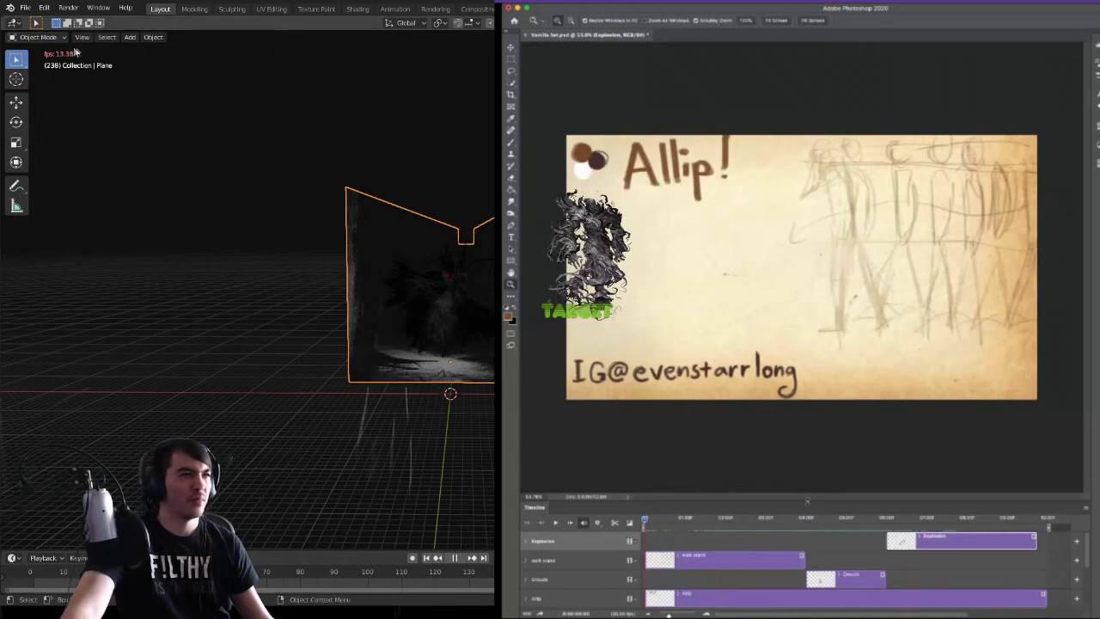
left_click(130, 37)
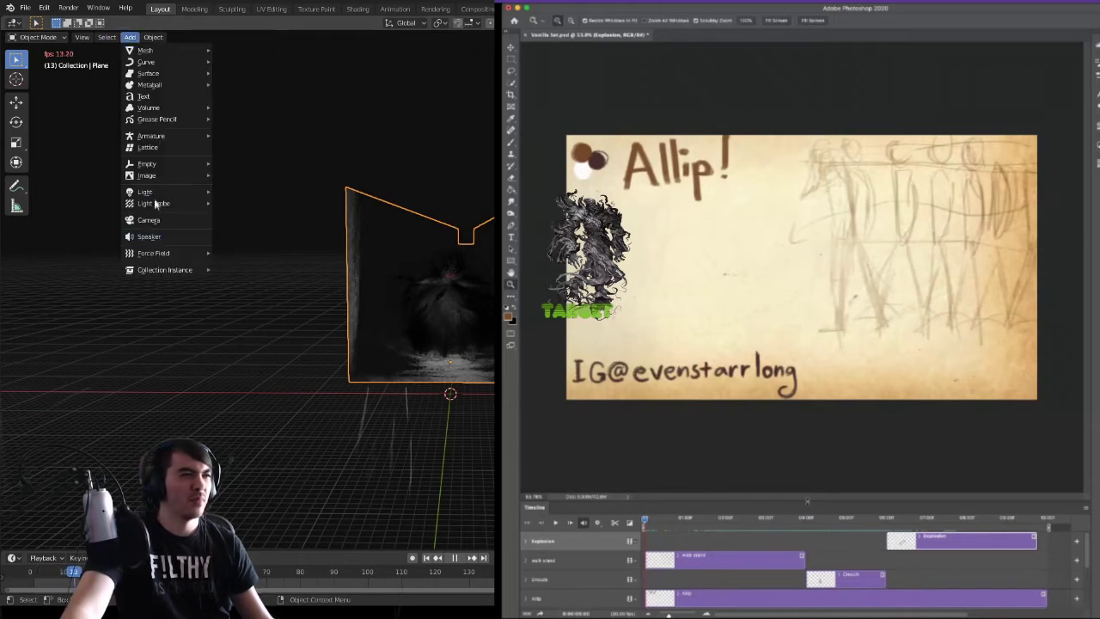
mouse_move(154, 193)
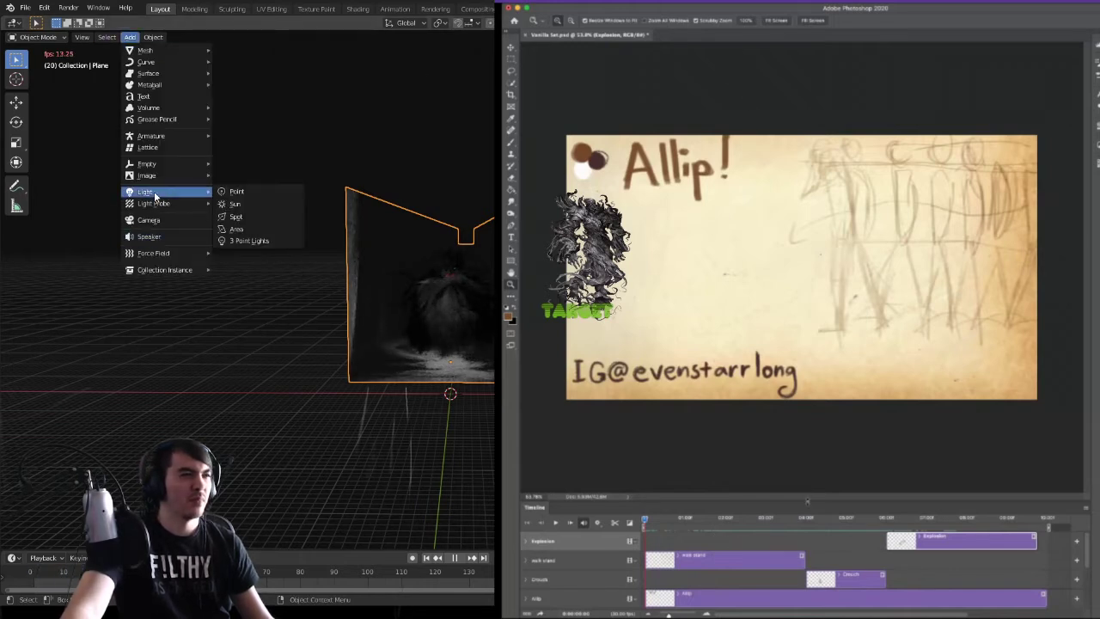
left_click(234, 192)
key("g")
key("z")
key("Return")
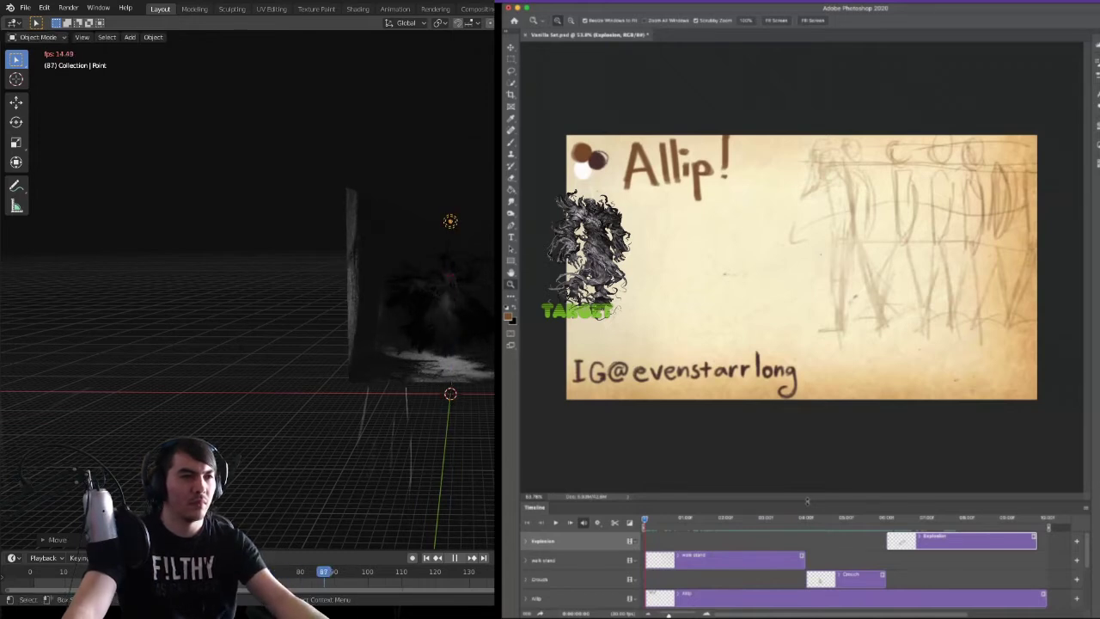
- Shift the point light along the global Y axis to position it relative to the creature inside the walls
key("g")
key("y")
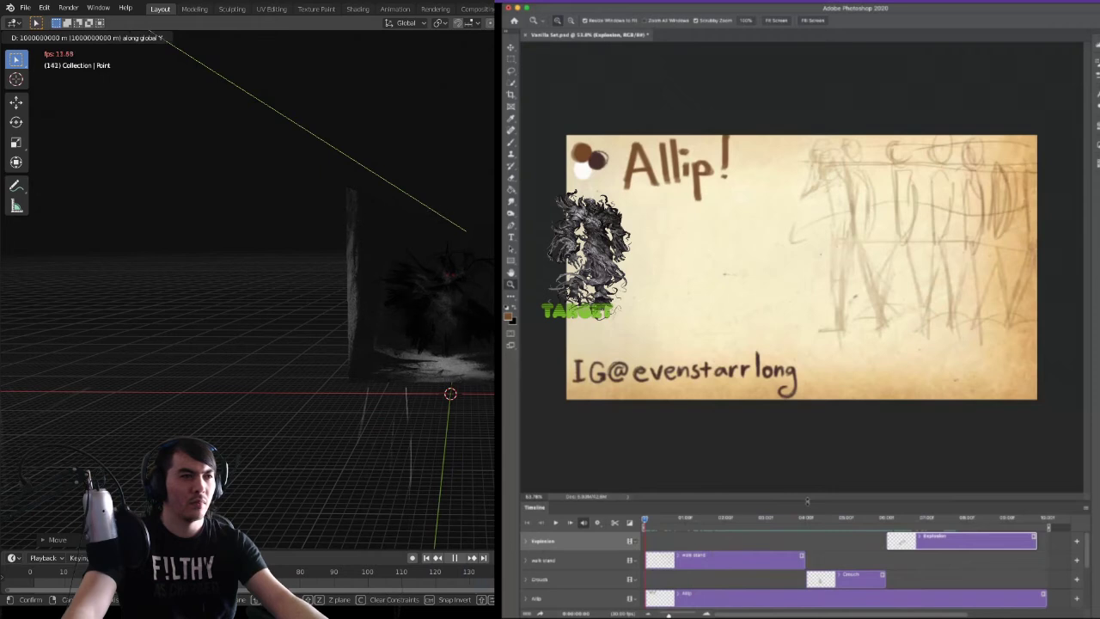
key("Return")
middle_click_drag(455, 224, 369, 344)
key("g")
key("y")
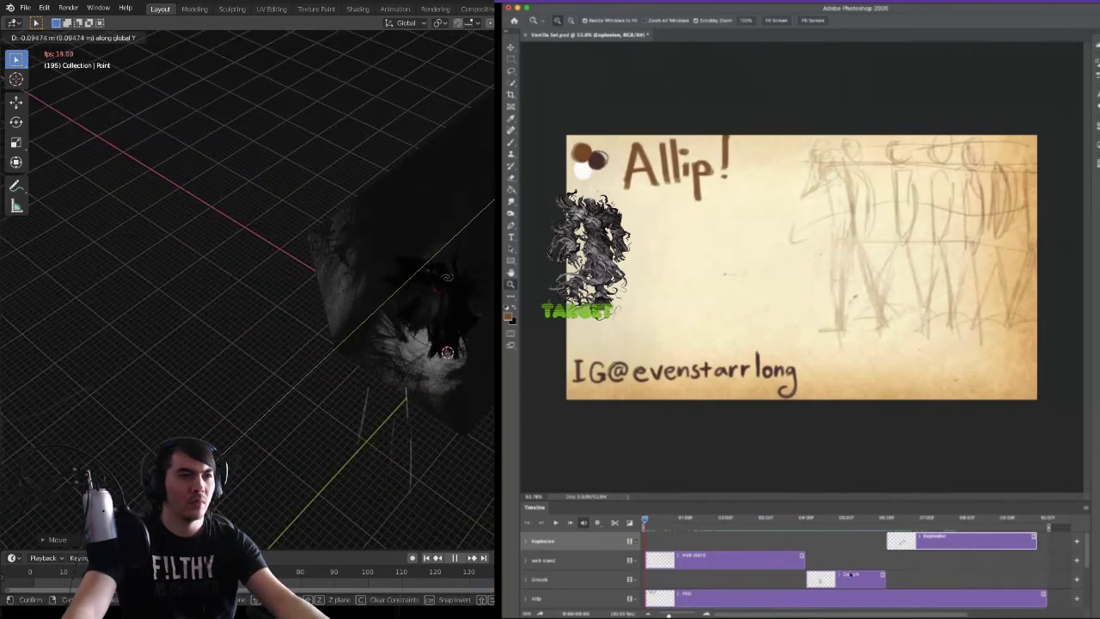
key("Return")
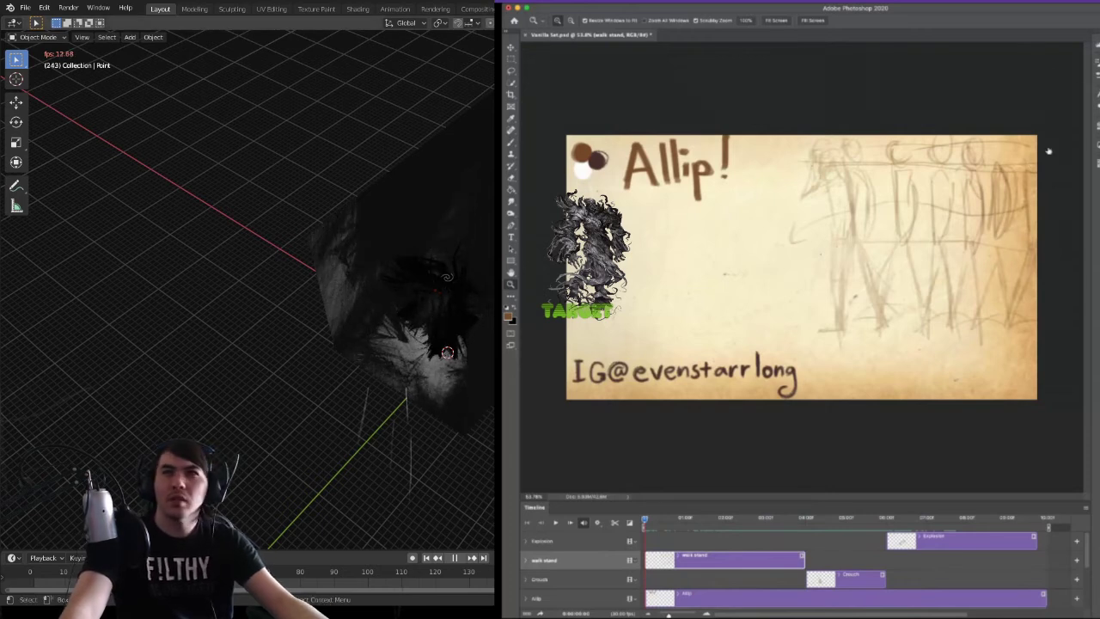
- Switch to Photoshop, shift the Explosion and Crouch clips earlier to overlap the end of walk stand, and place the playhead within the overlap
key("alt+]")
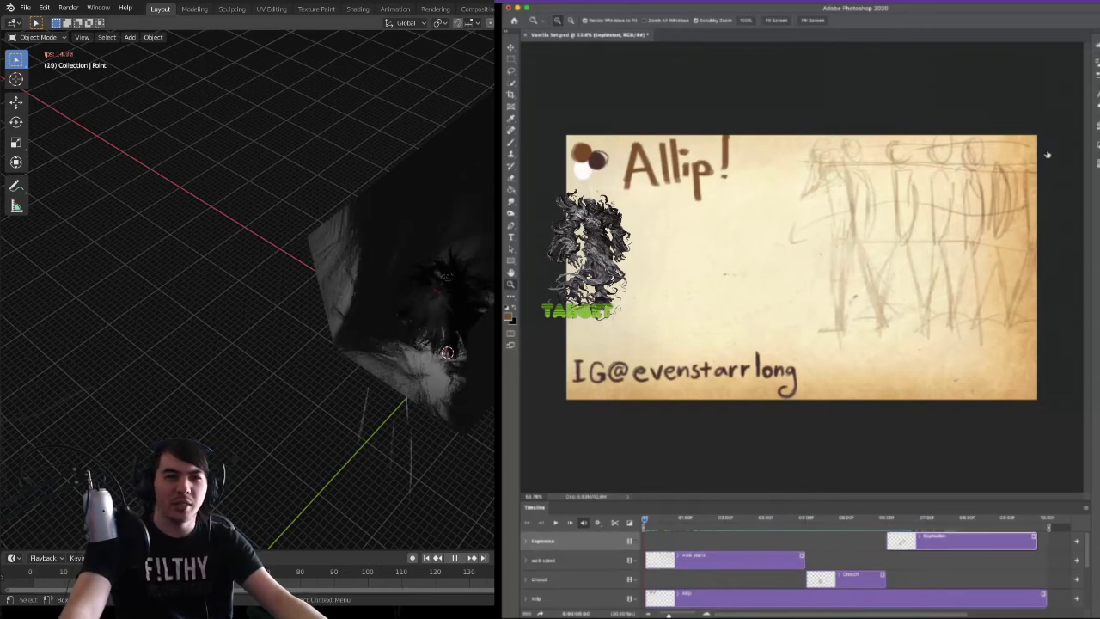
middle_click_drag(343, 287, 404, 210)
left_click_drag(800, 543, 775, 548)
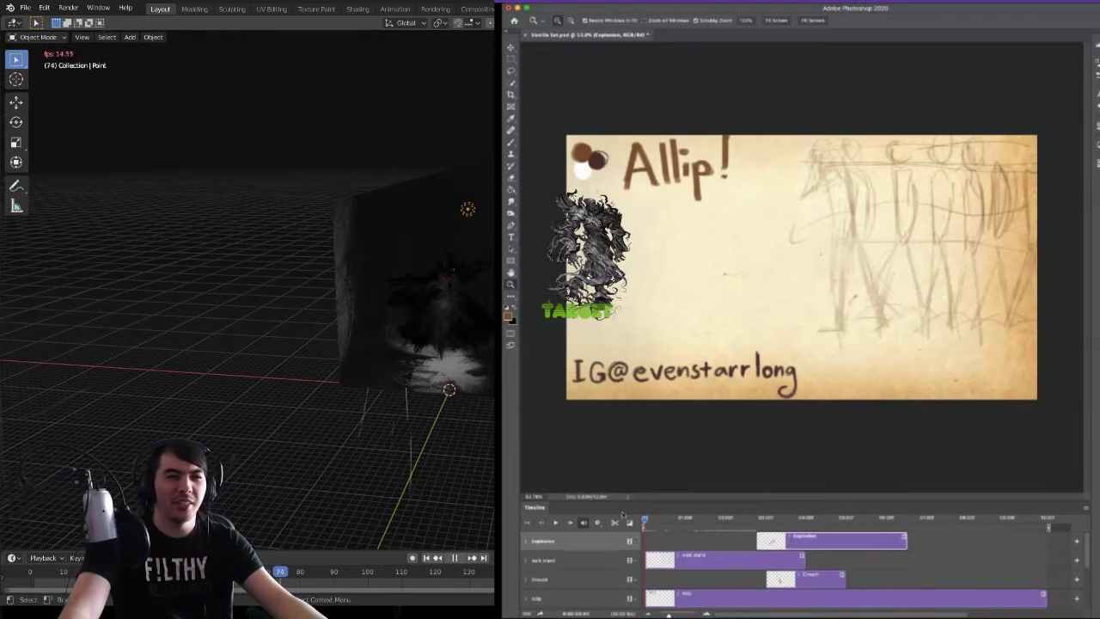
left_click_drag(644, 520, 787, 520)
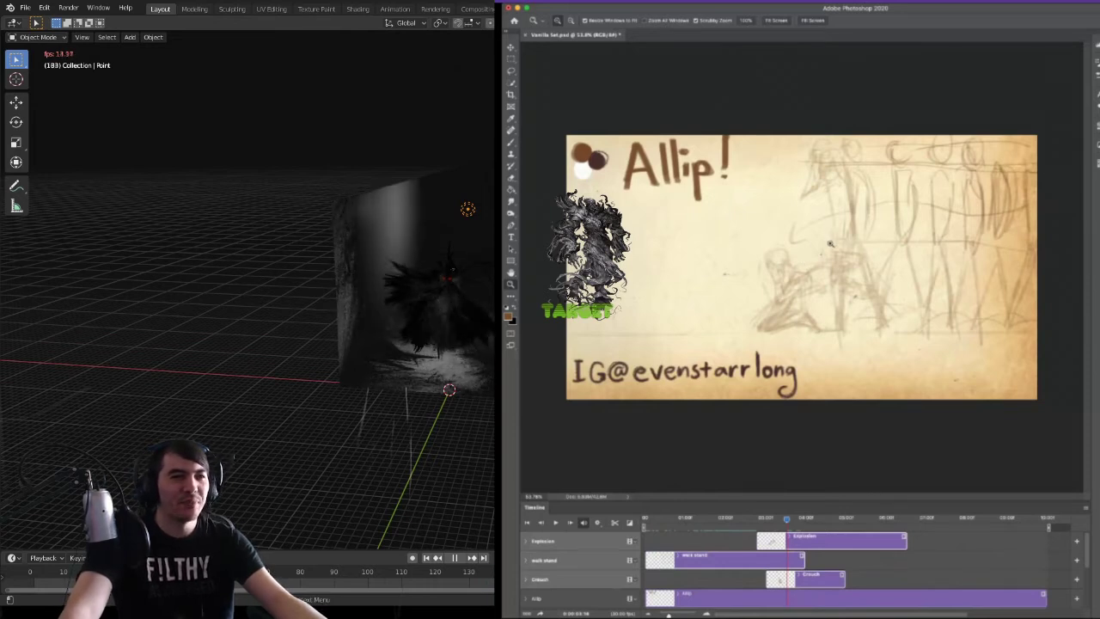
- Move the walk stand, Crouch and Explosion sketches together lower and slightly to the right on the canvas
key("v")
left_click_drag(842, 279, 854, 303)
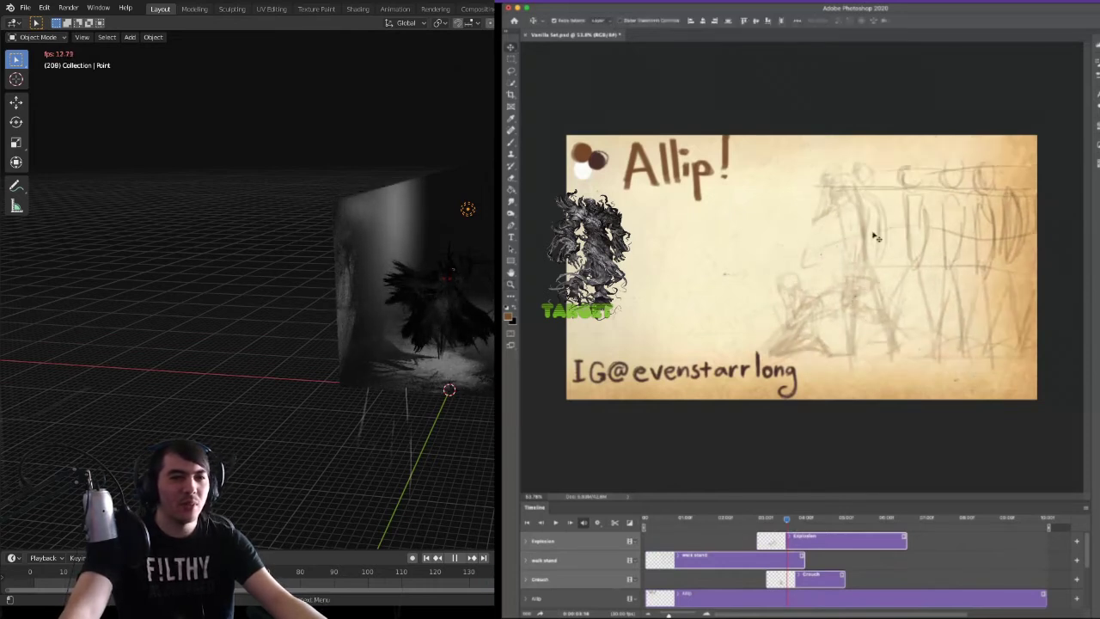
left_click_drag(822, 268, 823, 269)
middle_click_drag(452, 268, 405, 243)
left_click(1052, 174)
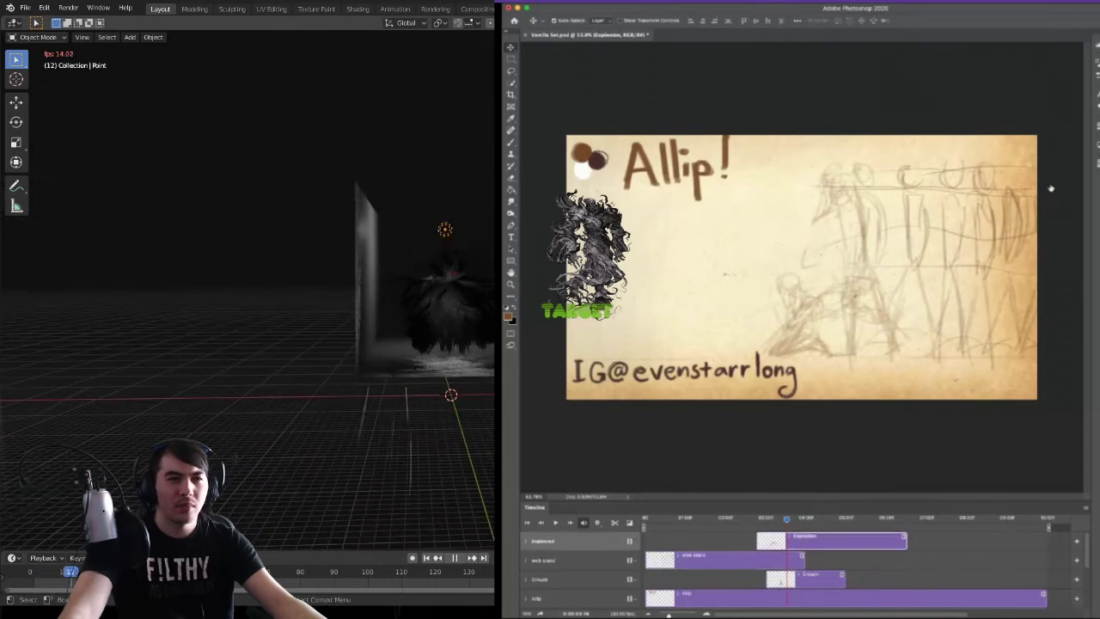
left_click(1051, 186, "shift")
mouse_move(863, 261)
left_mouse_down()
mouse_move(859, 289)
mouse_move(859, 279)
left_mouse_up()
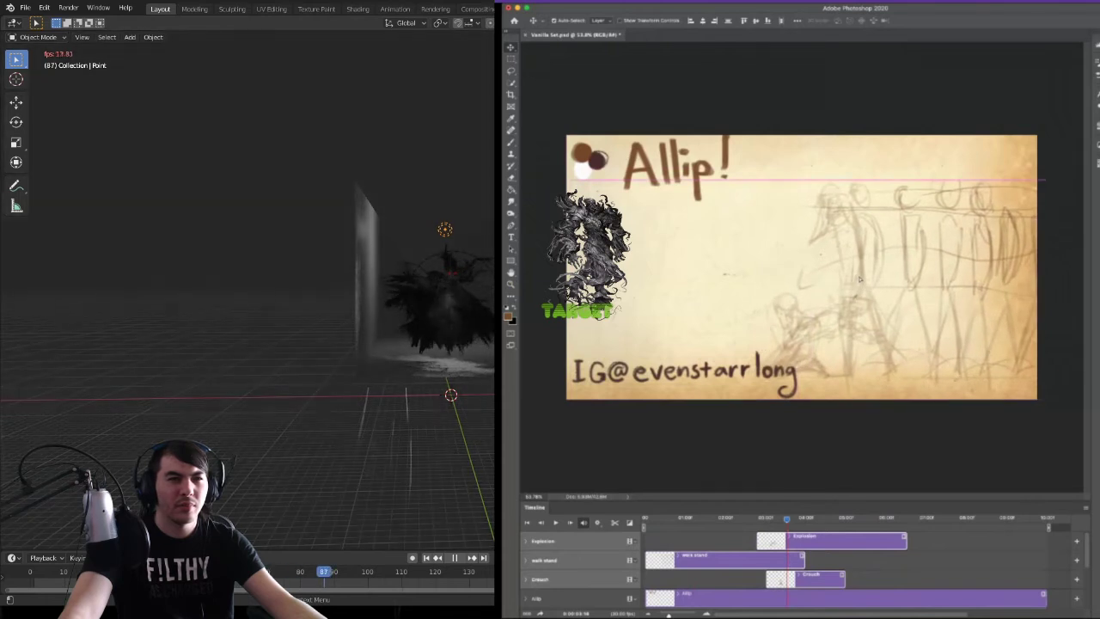
left_click_drag(859, 278, 880, 282)
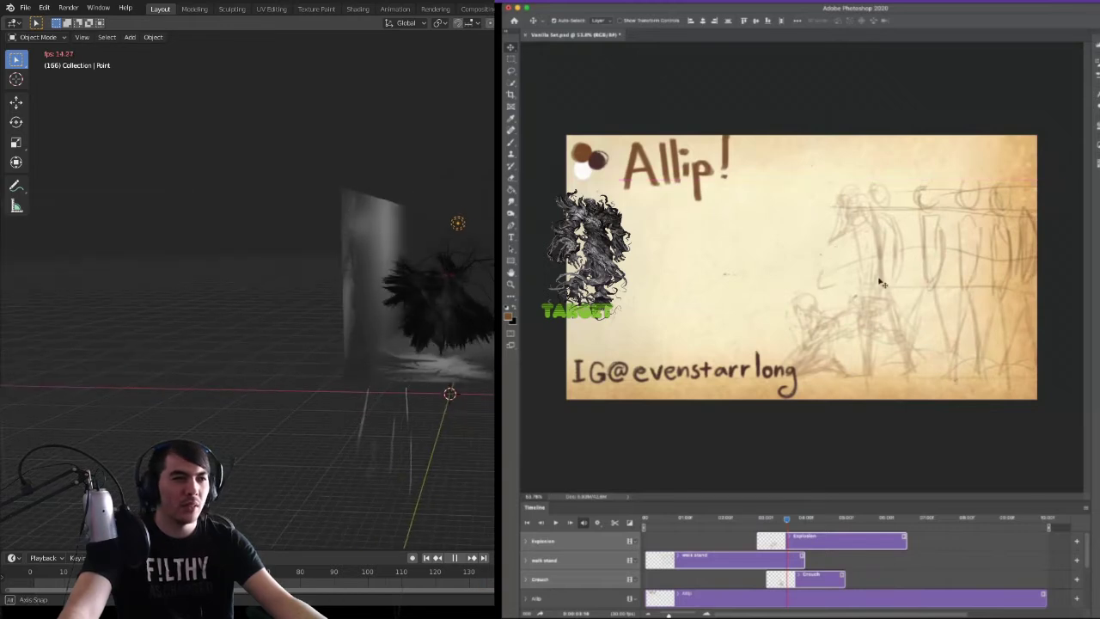
- Move the walk stand, Crouch and Explosion sketches together to the left on the canvas in Photoshop
key("KP_0")
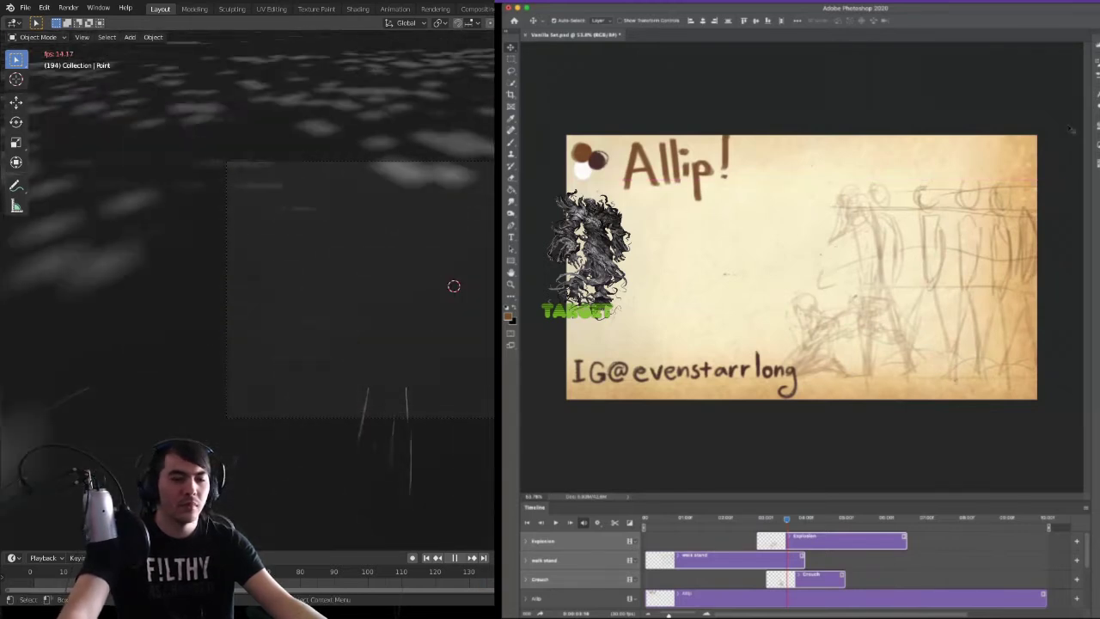
key("KP_1")
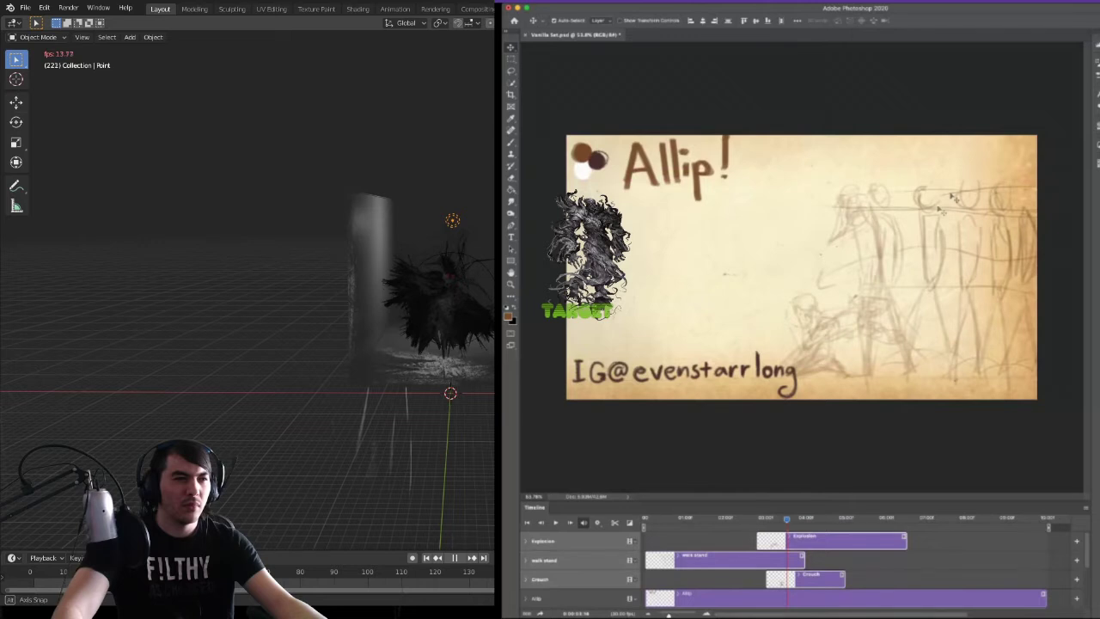
left_click_drag(880, 247, 884, 245)
scroll(369, 292, "up", 2)
middle_click_drag(369, 293, 374, 285)
left_click_drag(881, 246, 834, 243)
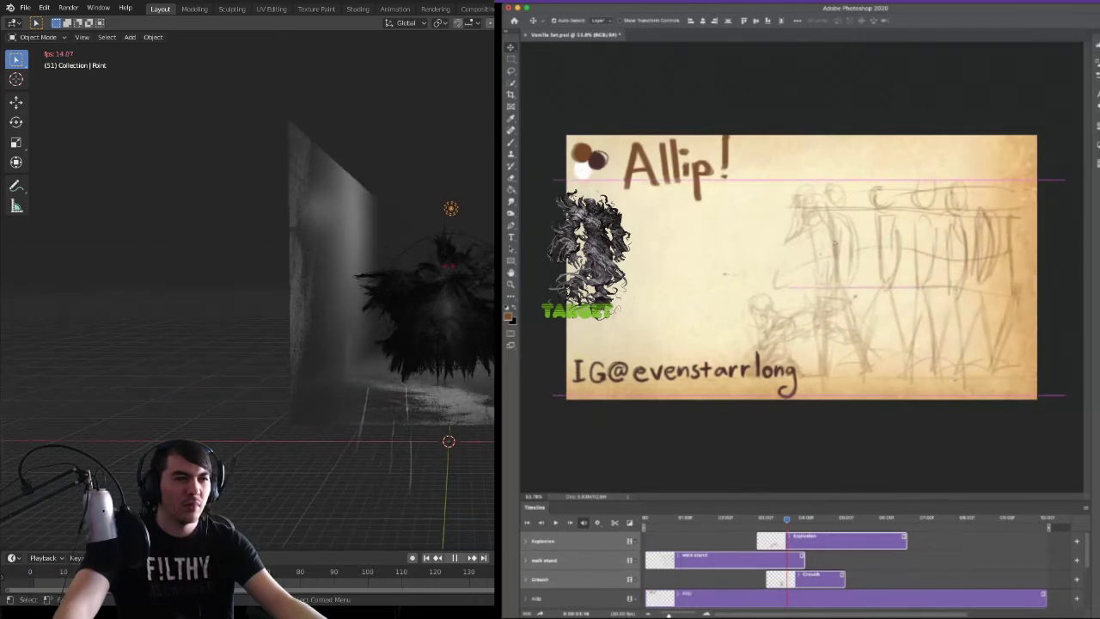
left_click_drag(834, 243, 851, 243)
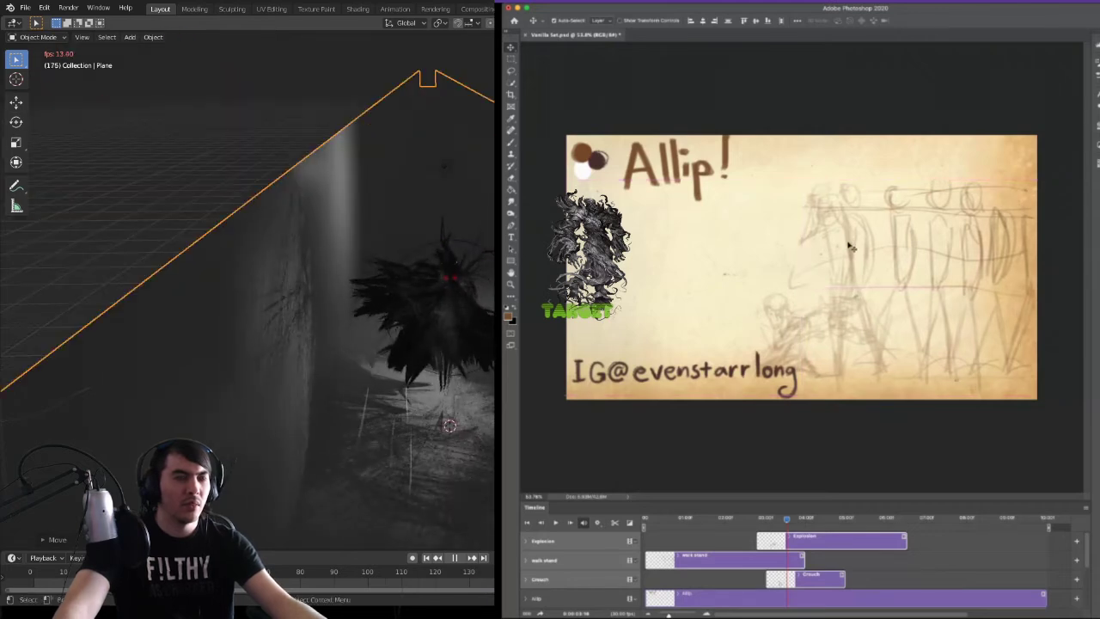
- In Blender, fill a ceiling face across the tops of the walls; in Photoshop, shift the Crouch clip behind walk stand
key("Tab")
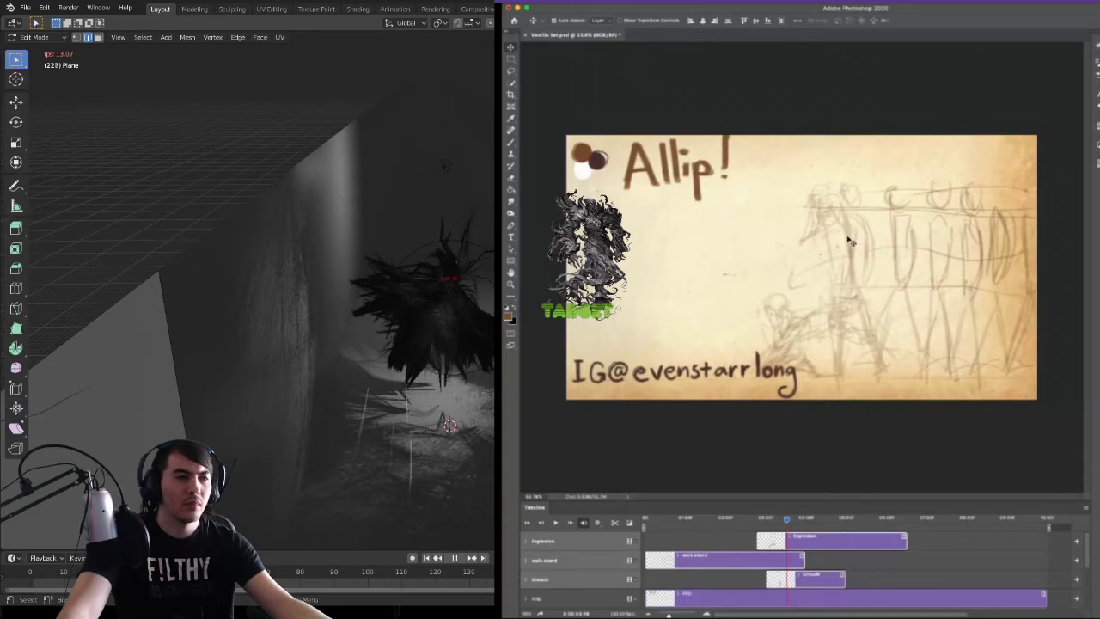
scroll(361, 335, "down", 2)
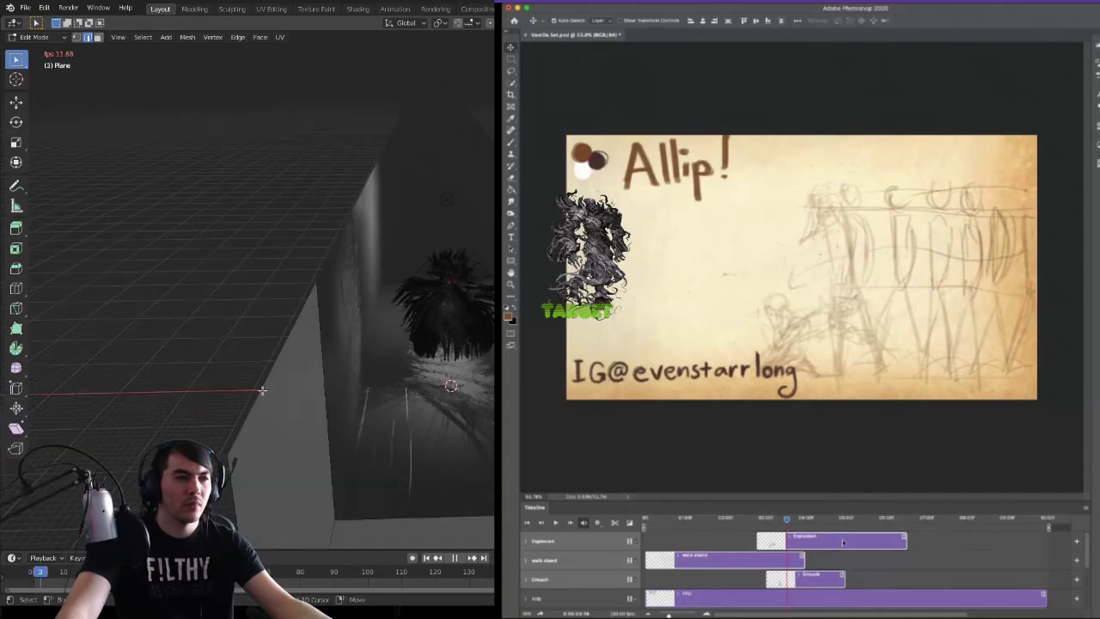
left_click_drag(805, 585, 873, 585)
key("f")
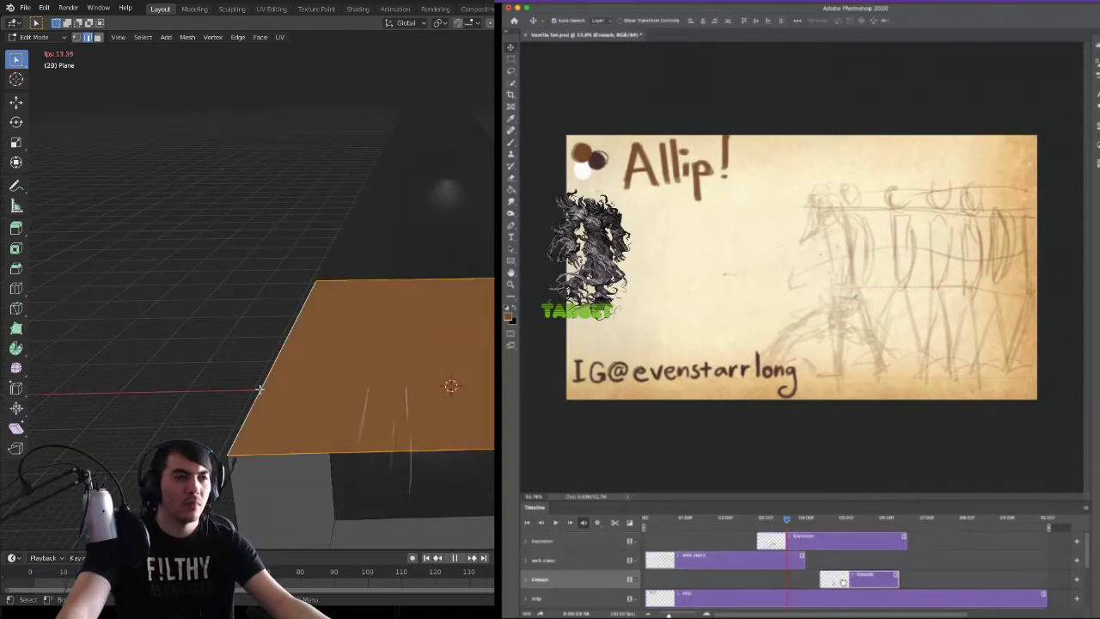
middle_click_drag(259, 390, 259, 295)
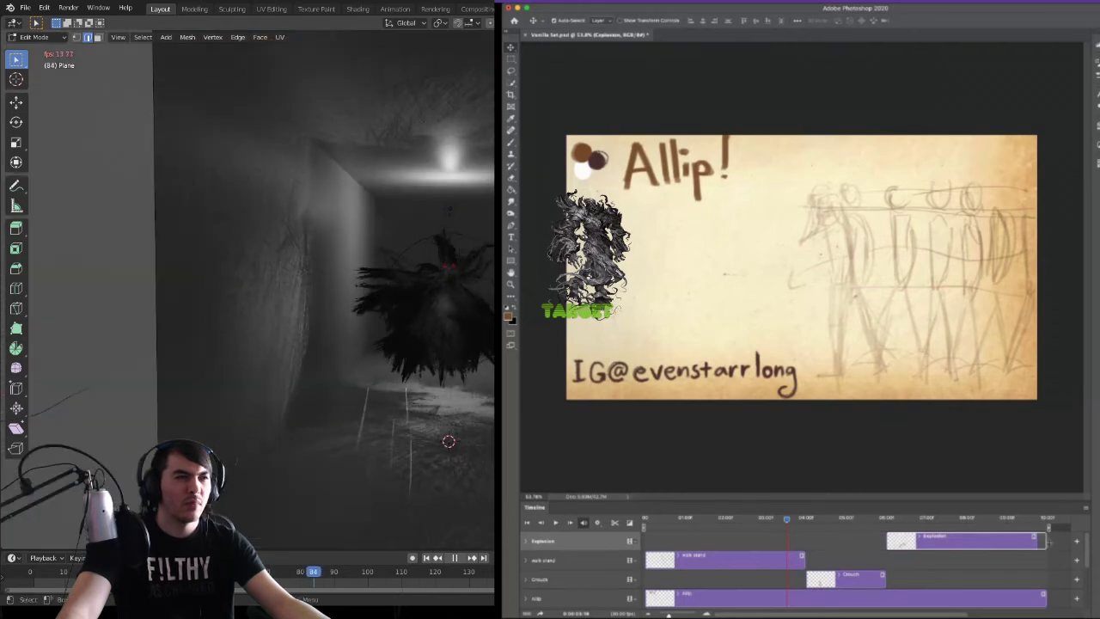
- Extend the Explosion clip to the timeline's end and align the Crouch clip's start with the playhead at walk stand's end
left_click_drag(1041, 541, 1048, 540)
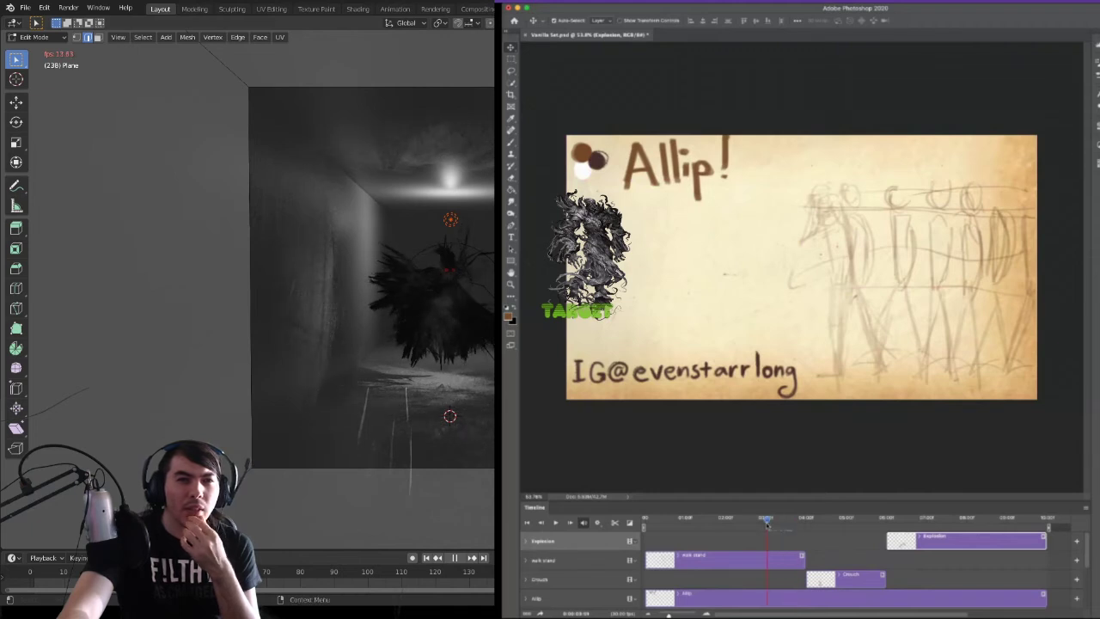
left_click_drag(787, 525, 803, 525)
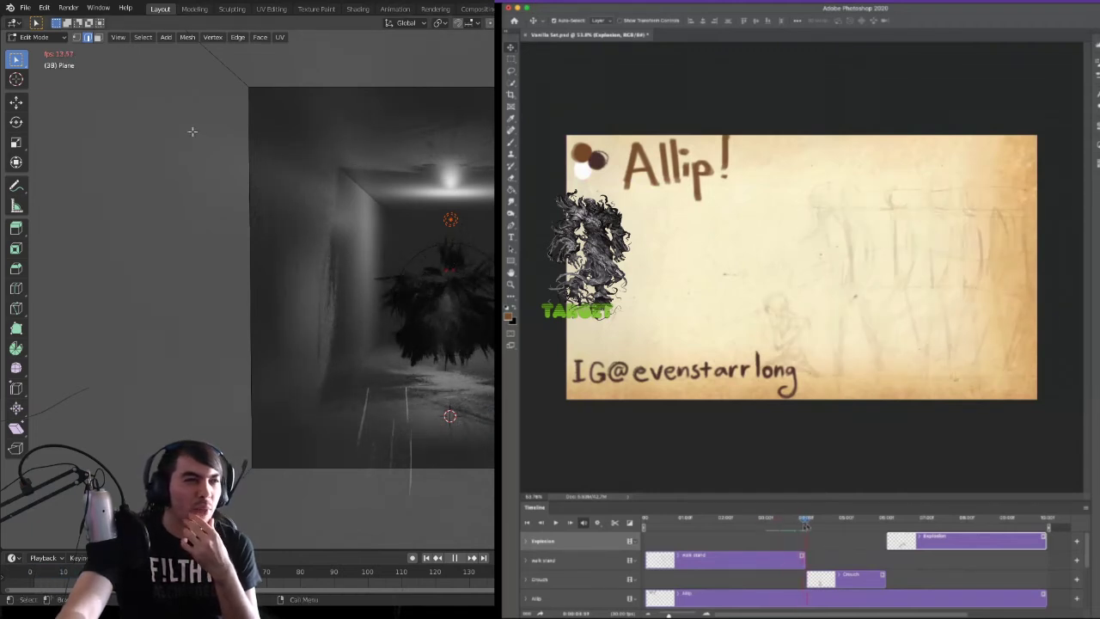
key("Tab")
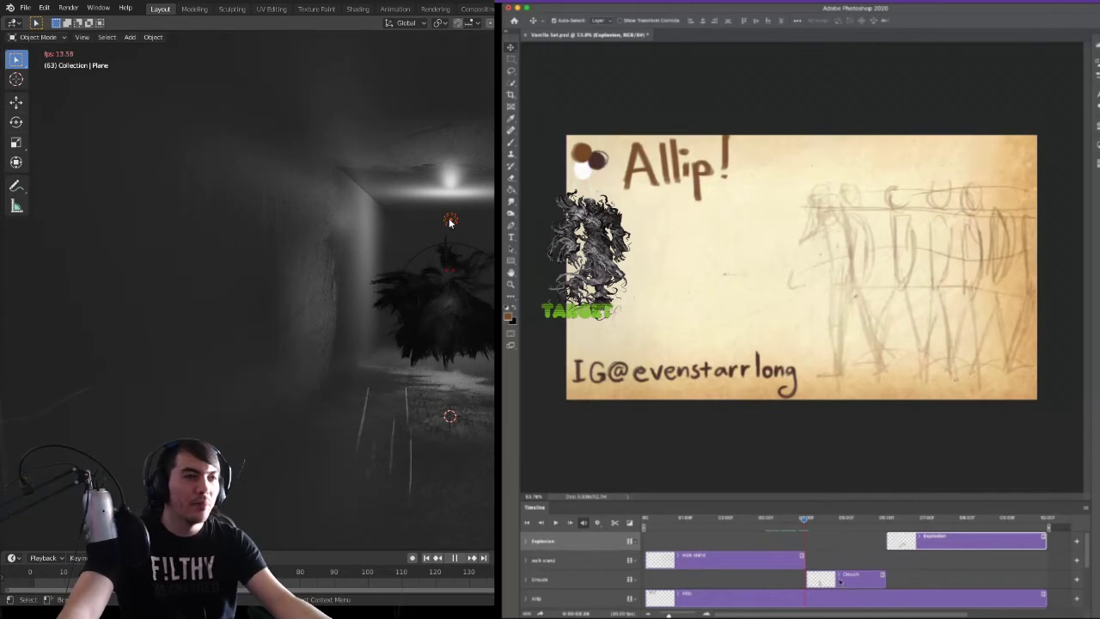
left_click_drag(840, 582, 833, 580)
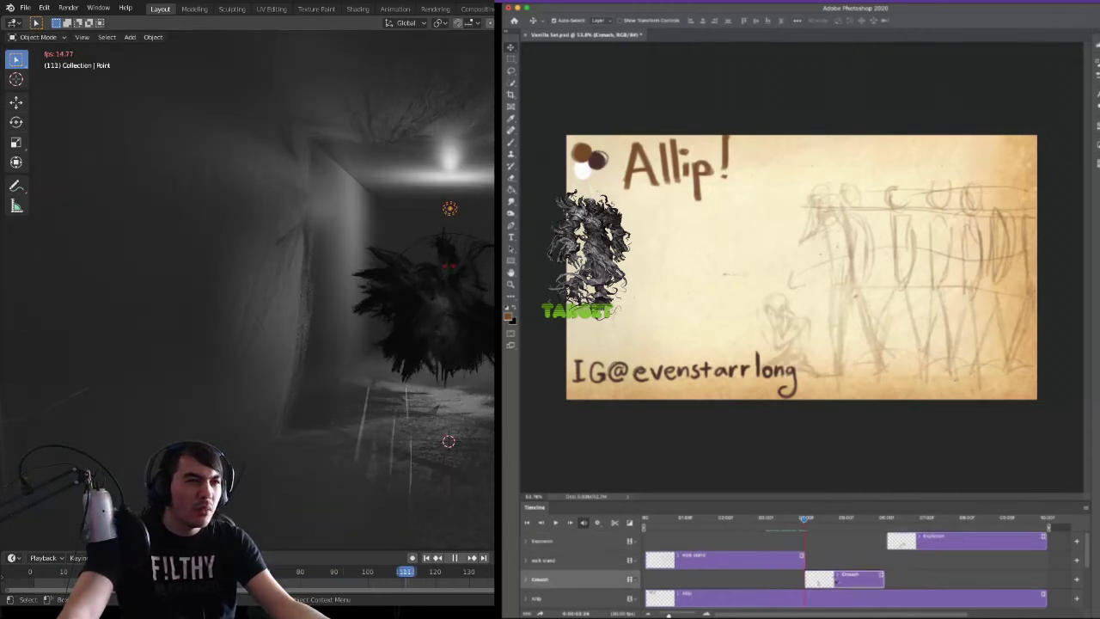
- Move the walk stand layer below Crouch in the layer order
key("alt+]")
key("alt+[")
key("alt+]")
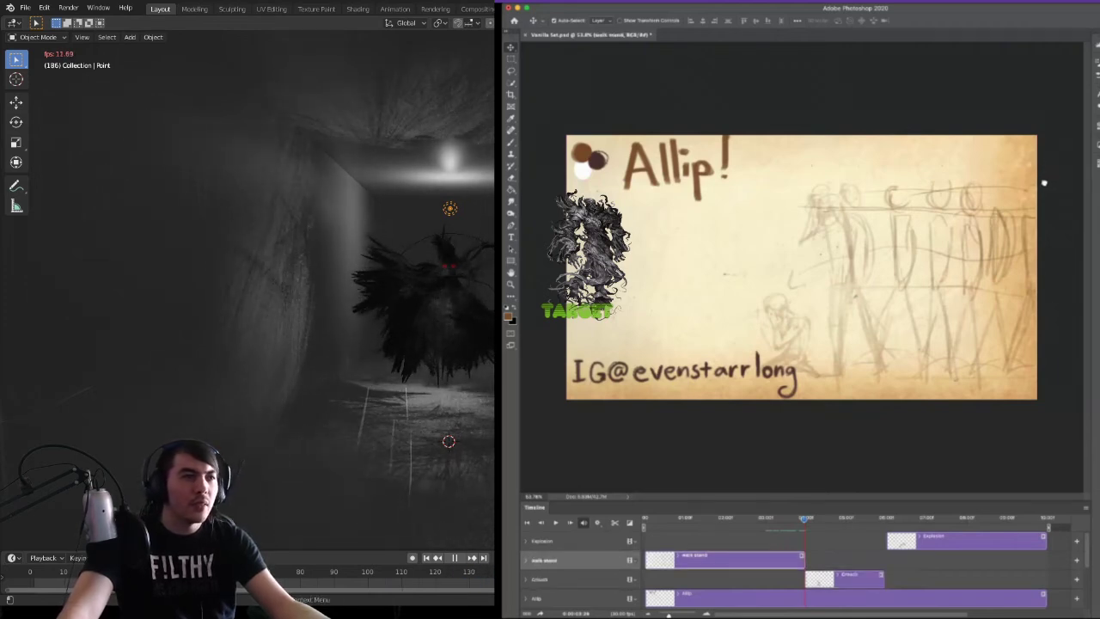
key("super+[")
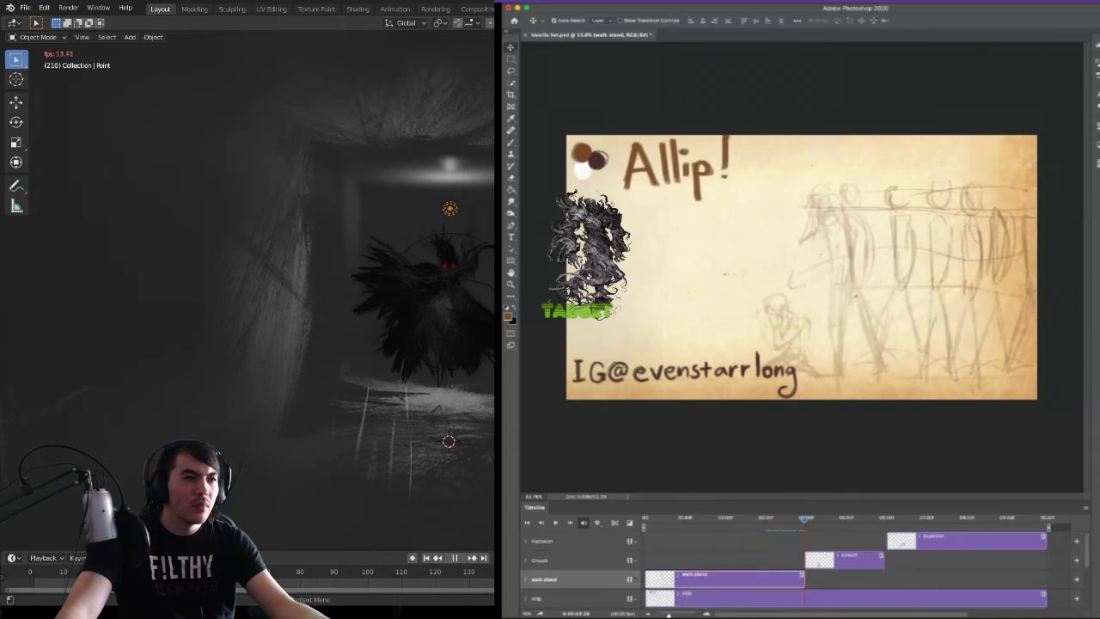
- Add a new layer above walk stand and trim its clip to end at about 05:00f
key("super+alt+shift+n")
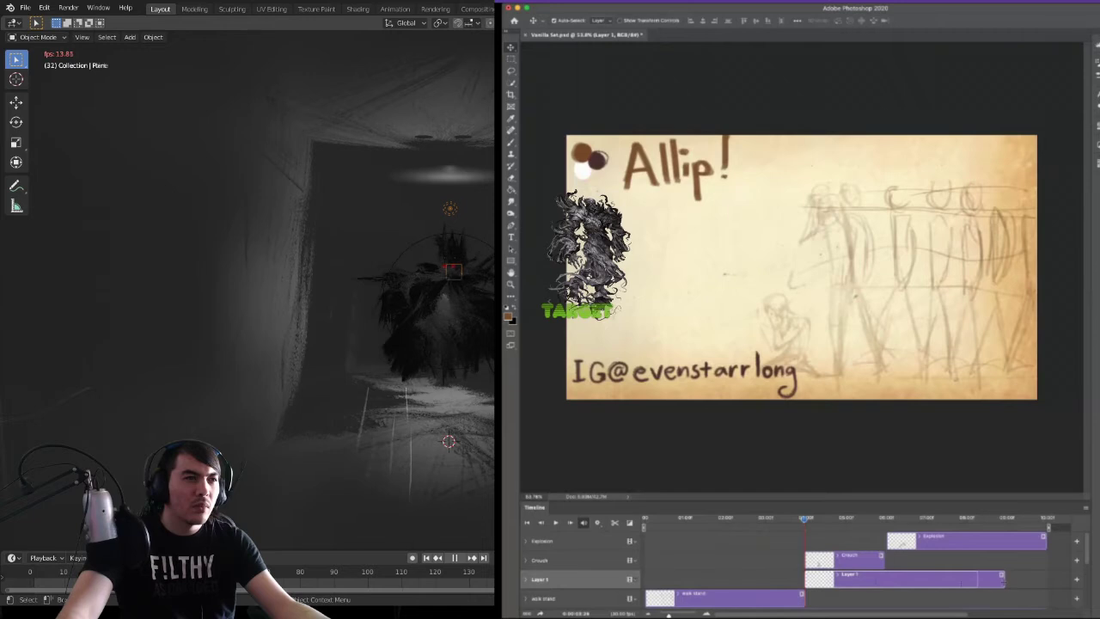
left_click_drag(834, 578, 843, 579)
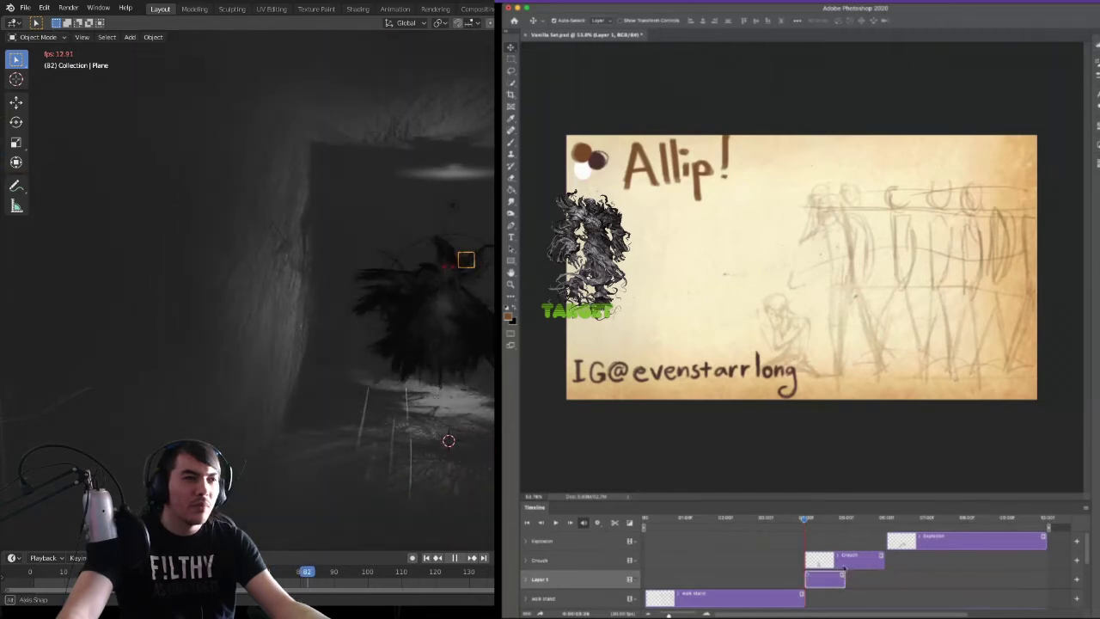
left_click(814, 564)
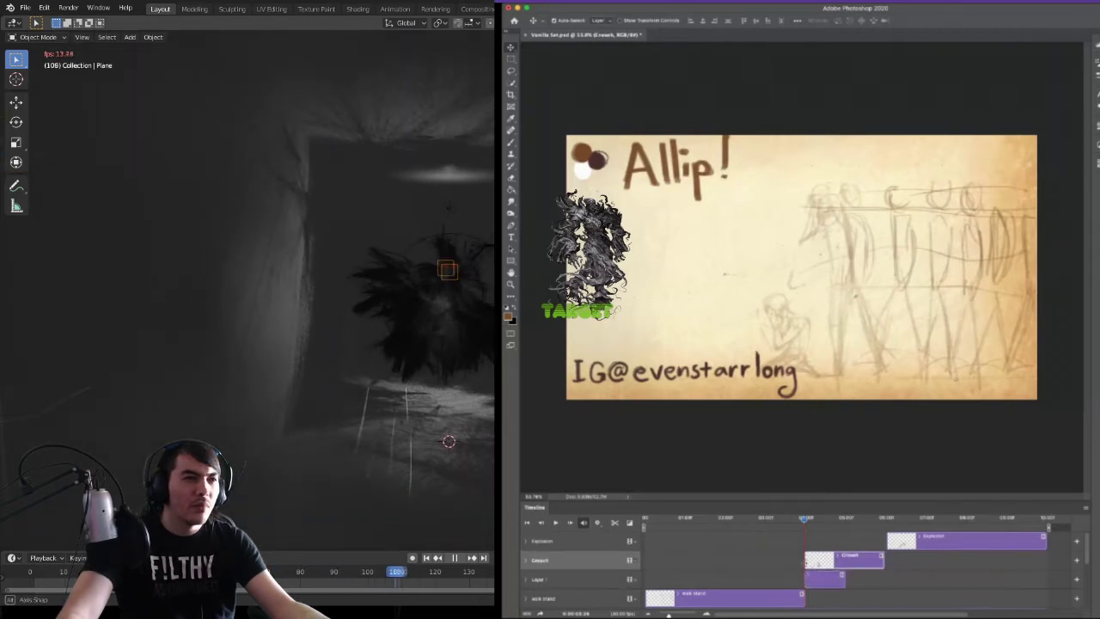
left_click_drag(842, 566, 843, 565)
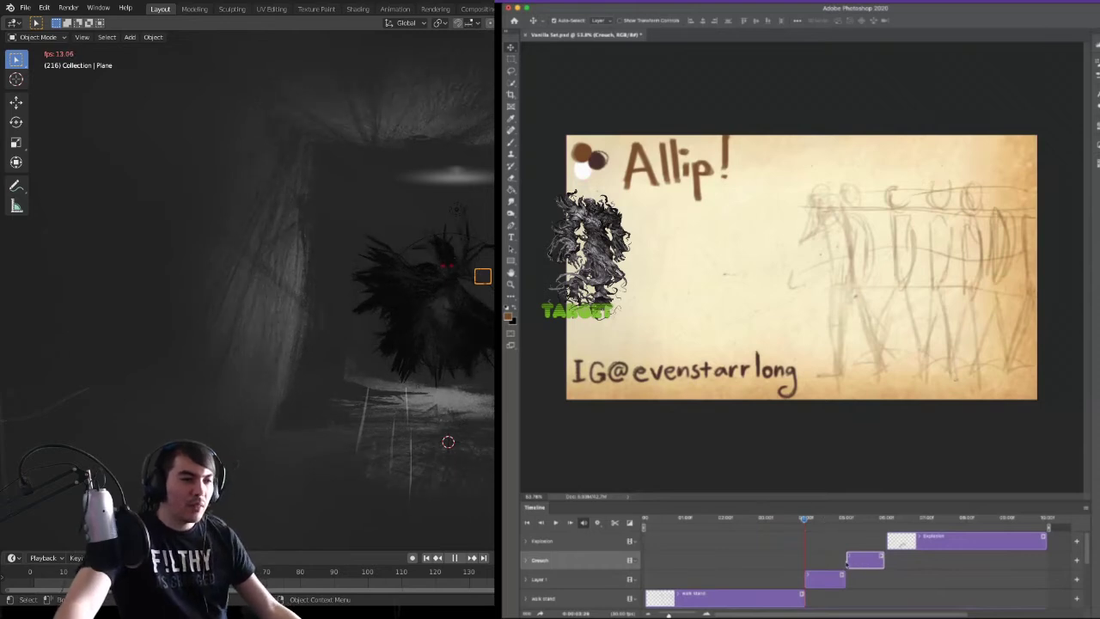
left_click_drag(848, 560, 804, 560)
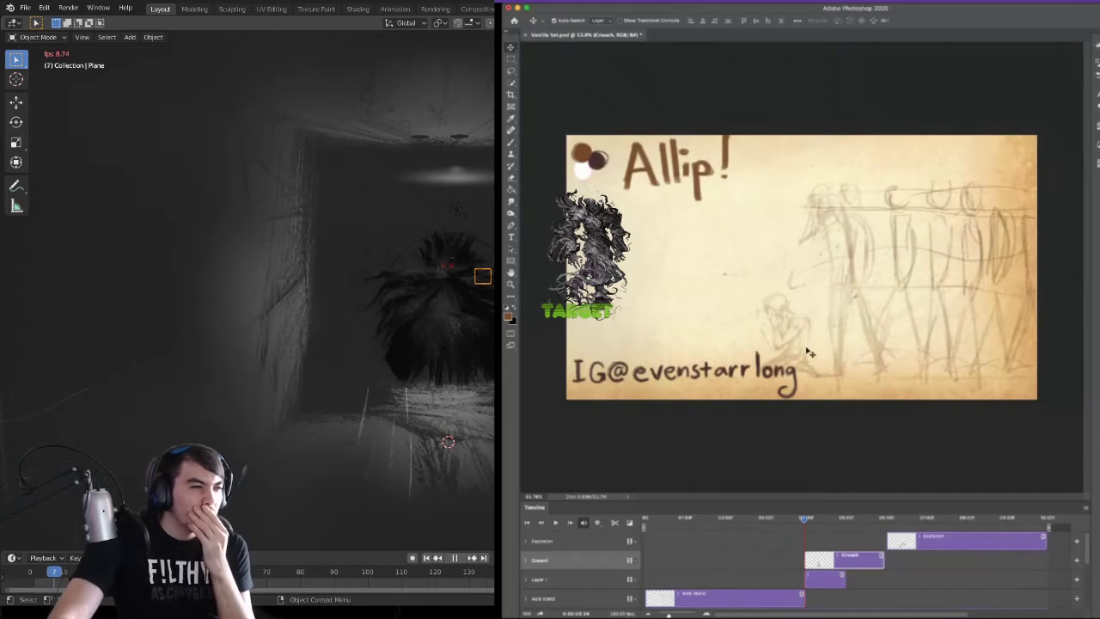
- Rename the new layer as Falling and switch to the Brush tool
key("alt+[")
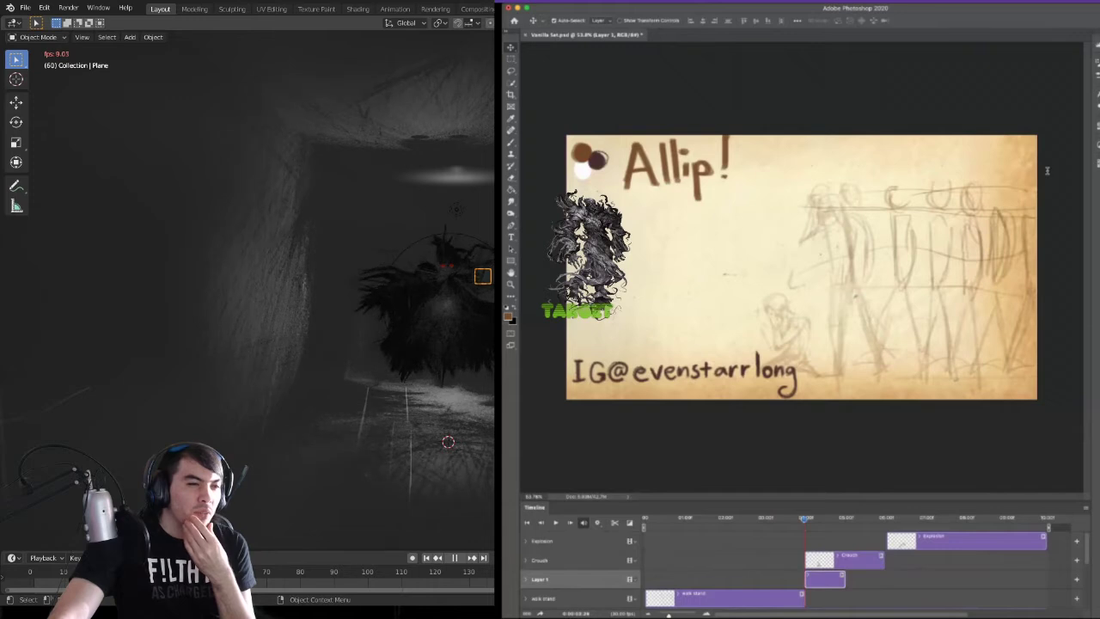
key("Return")
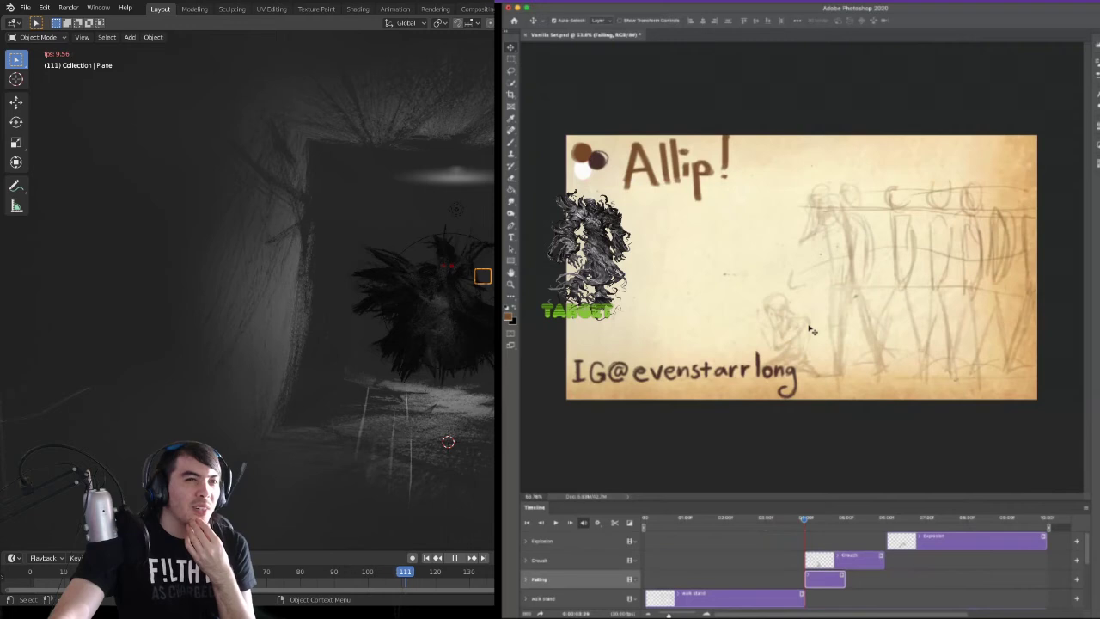
key("b")
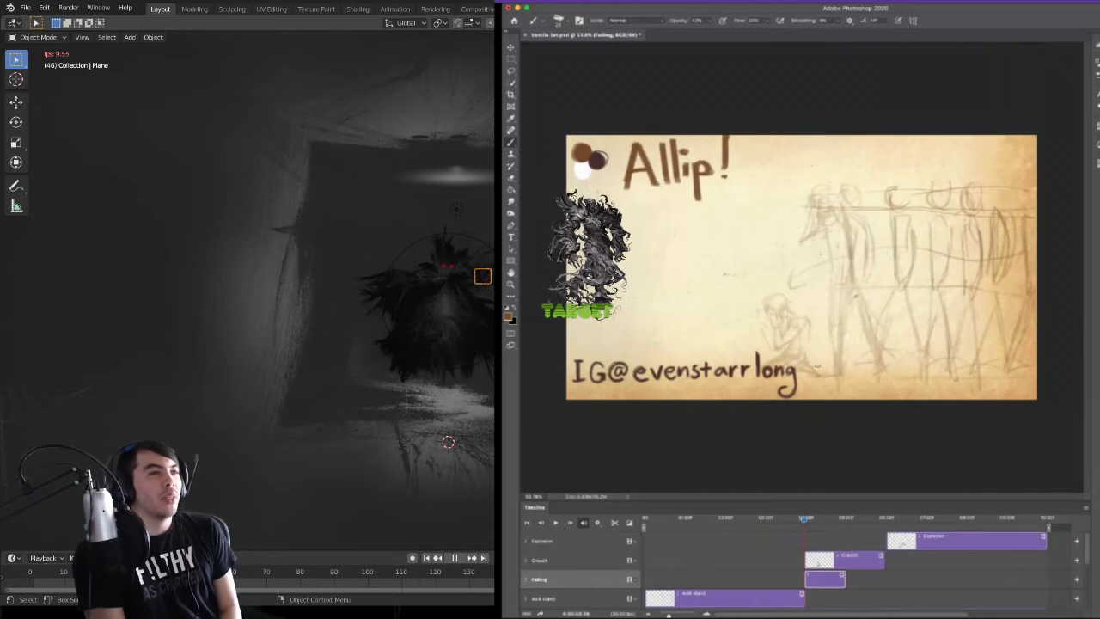
- Shorten the title clip holding the Instagram handle so that it ends at about 03:00f
scroll(1087, 550, "down", 5)
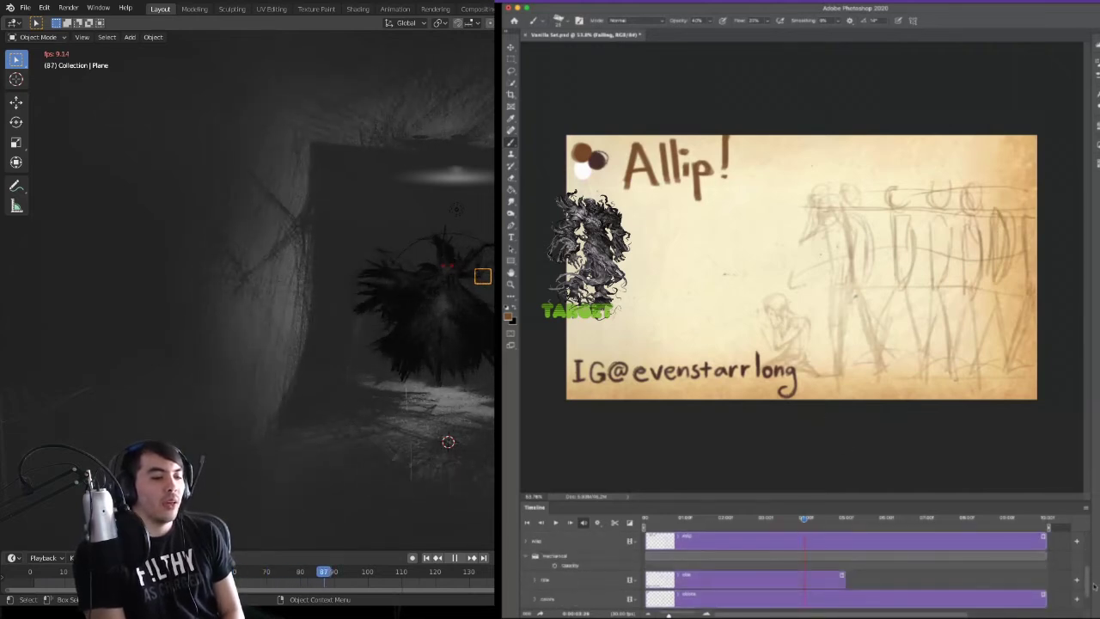
left_click_drag(843, 581, 783, 581)
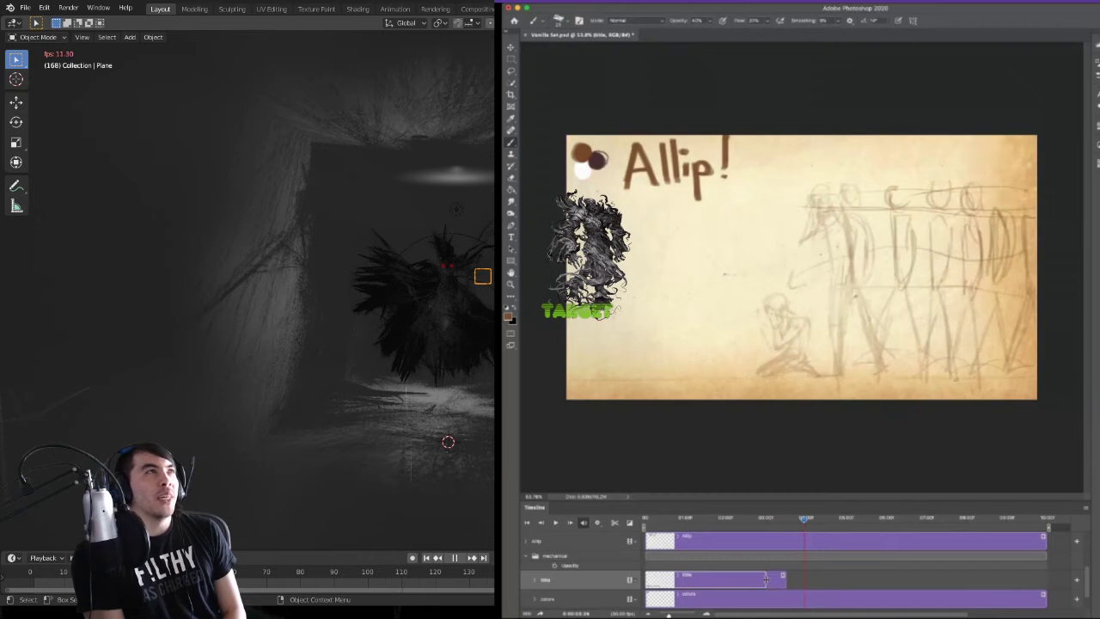
left_click_drag(763, 579, 764, 580)
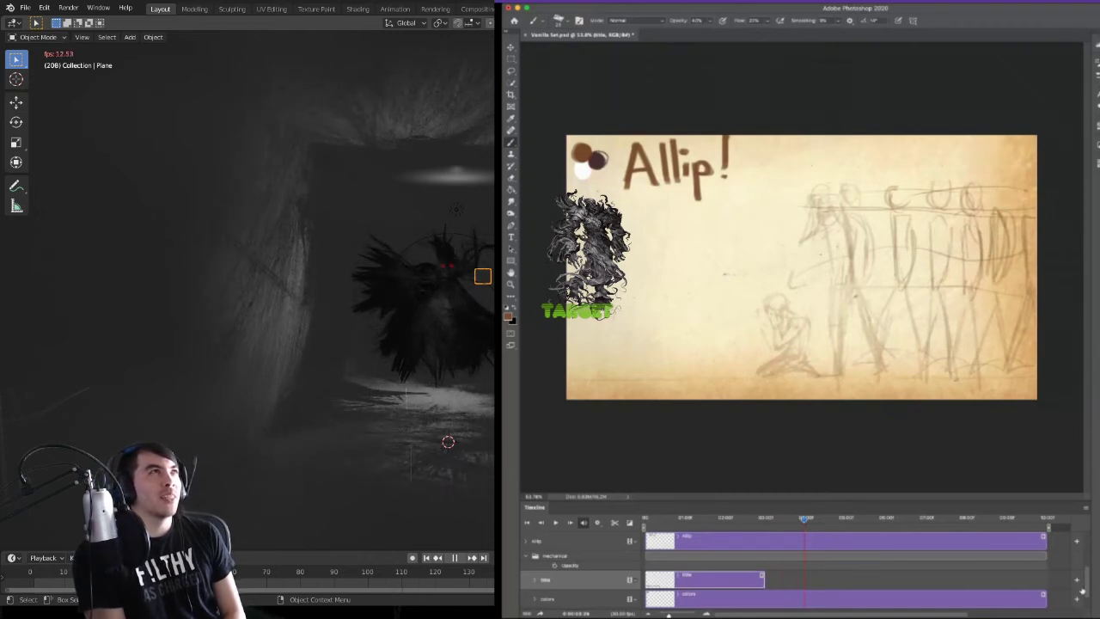
left_click_drag(1087, 587, 1082, 545)
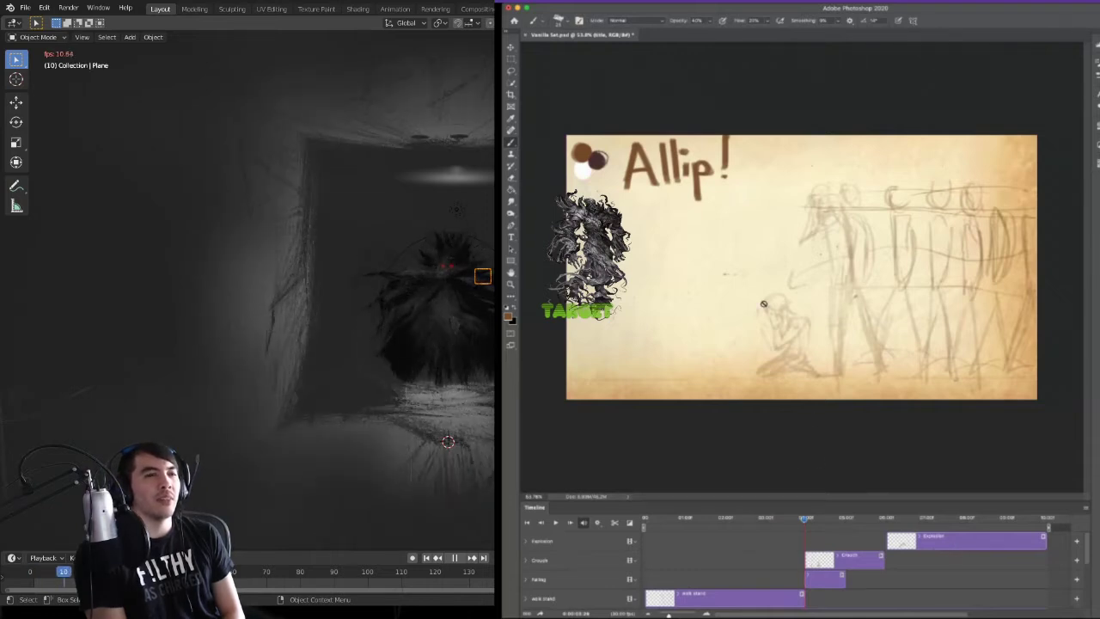
- Sketch a hunched, buckling figure on the Falling layer over the leading walk stand pose, erasing and reworking the torso lines
left_click(1052, 177)
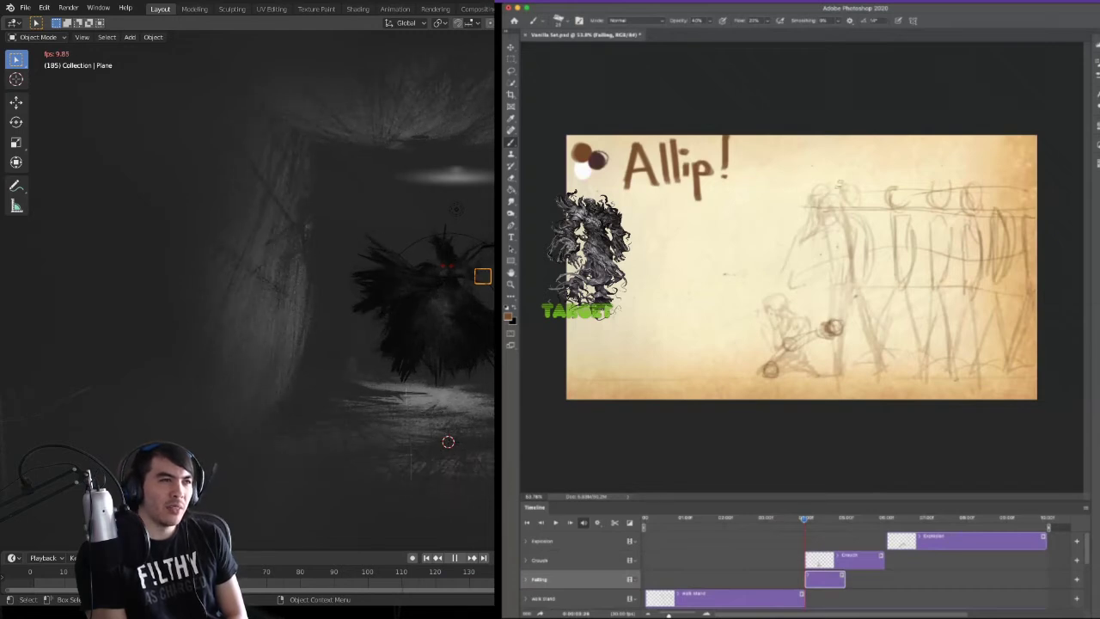
mouse_move(828, 189)
left_mouse_down()
mouse_move(774, 275)
mouse_move(772, 323)
left_mouse_up()
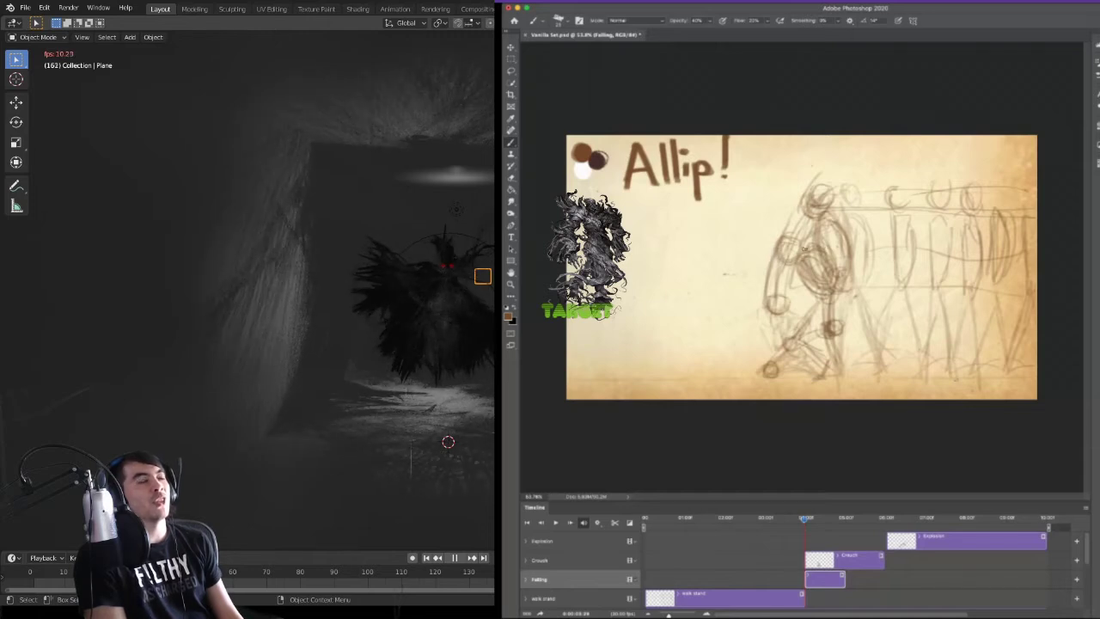
key("e")
left_click_drag(805, 284, 795, 299)
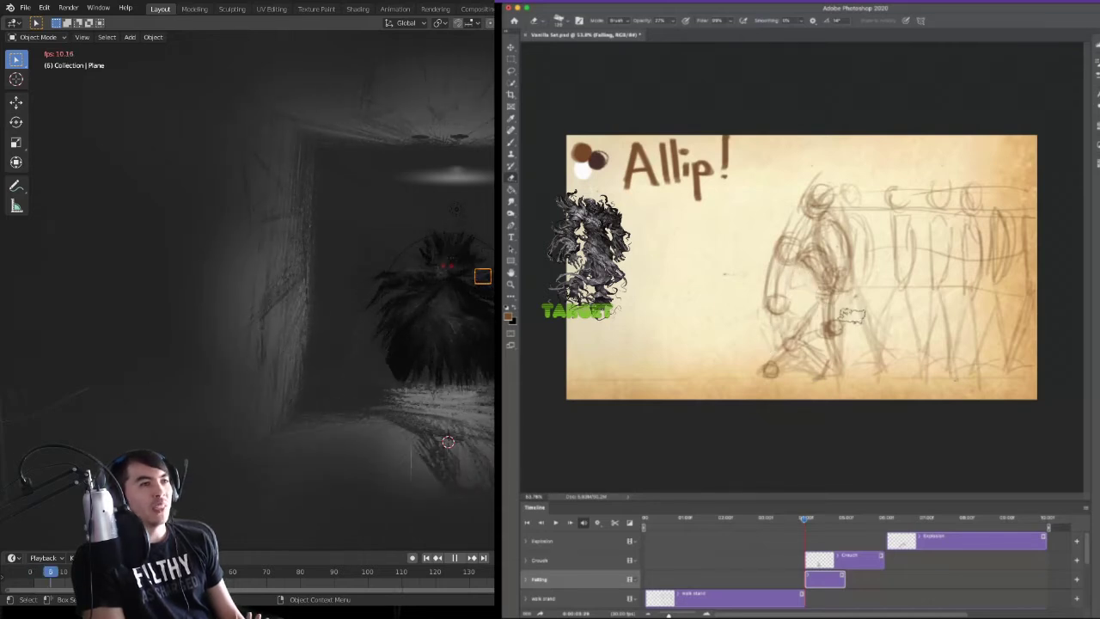
key("b")
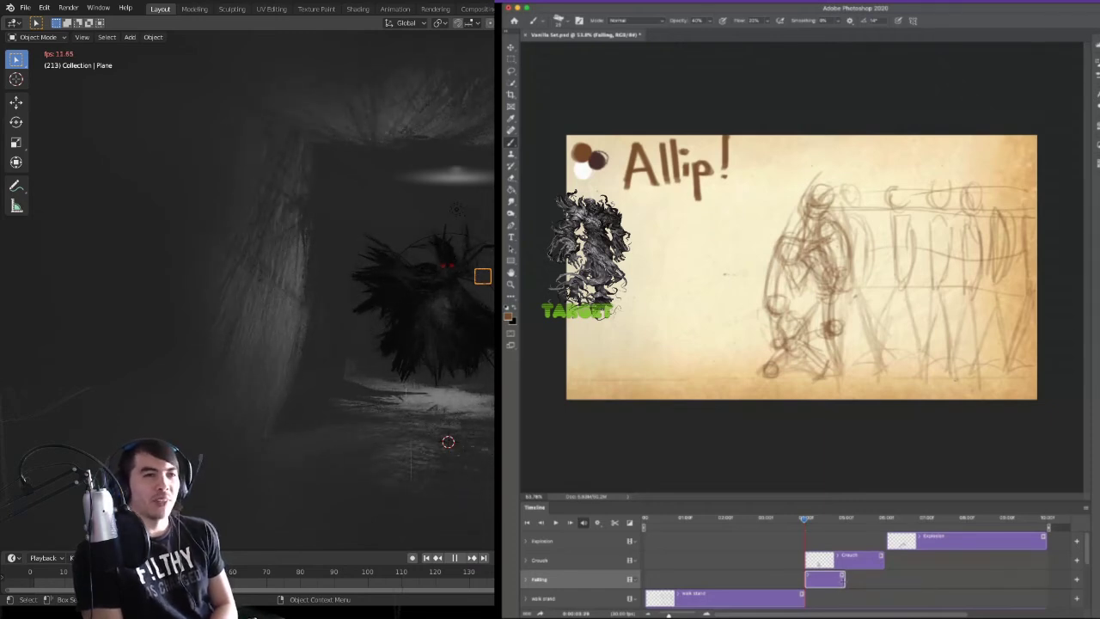
- Trim the start of Crouch and the end of Falling so they meet midway between 04:00f and 05:00f
left_click(812, 560)
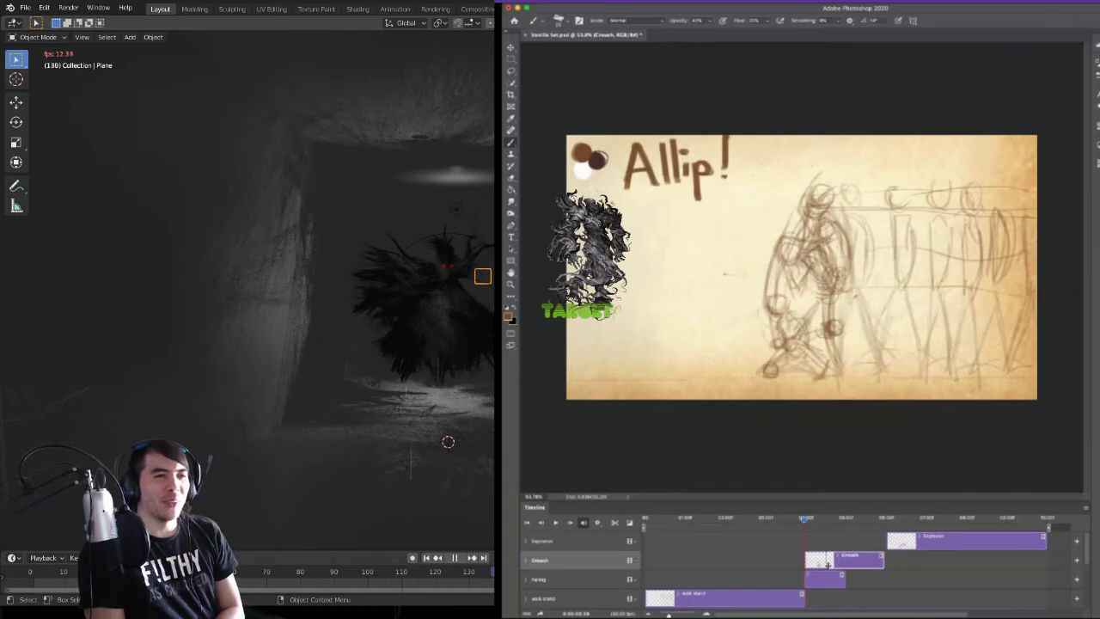
left_click_drag(827, 563, 849, 584)
left_click(844, 582)
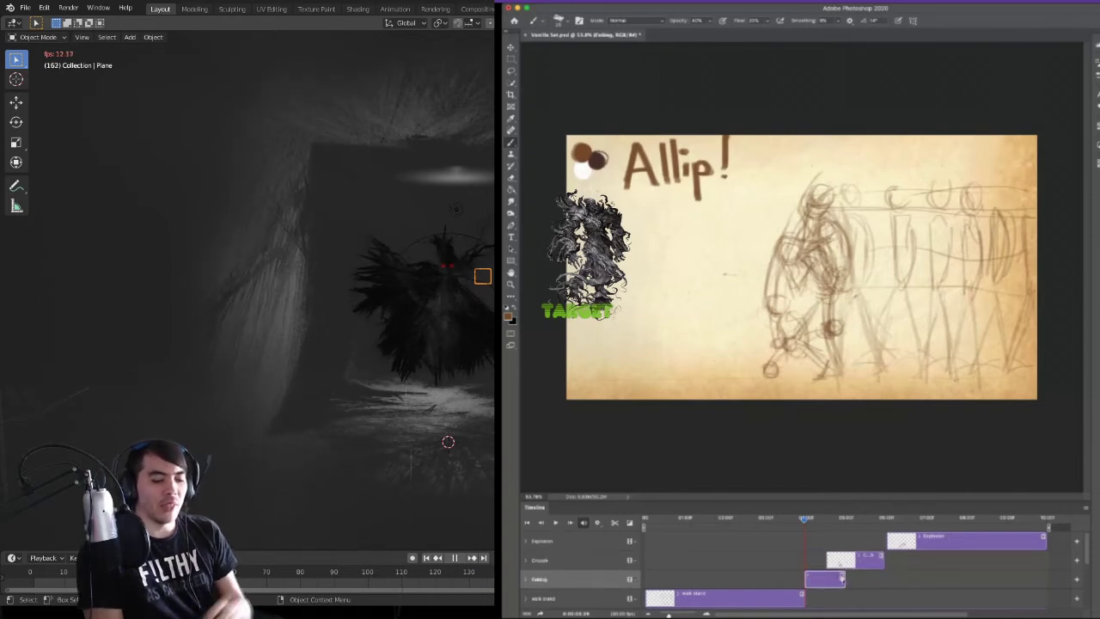
left_click_drag(845, 581, 825, 581)
left_click(853, 564)
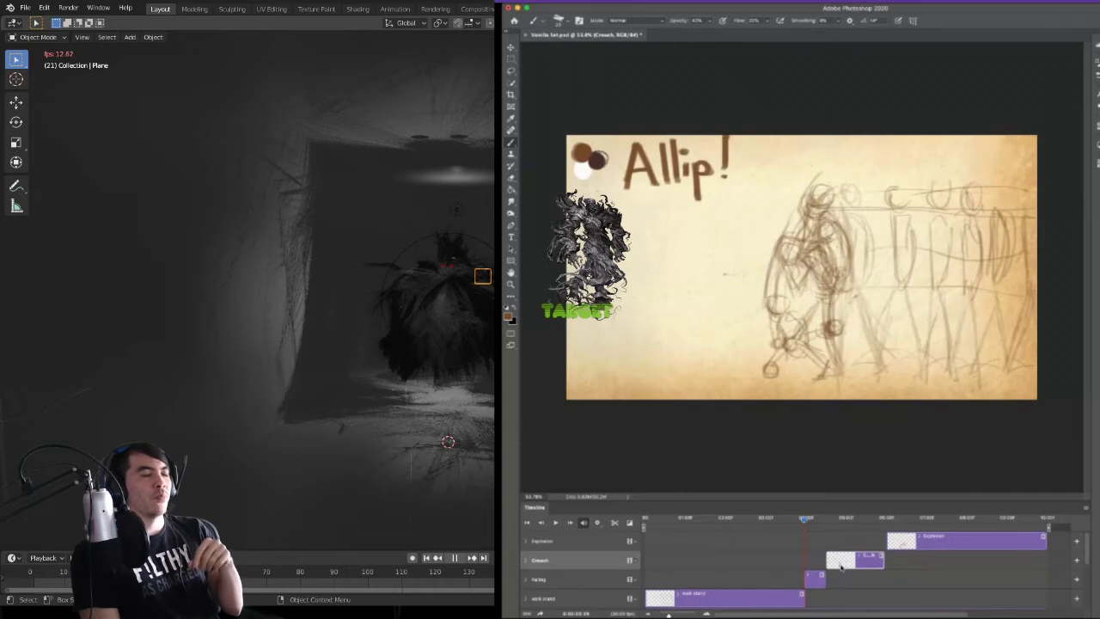
- Scrub the playhead from Falling through Crouch into the start of Explosion to review the pose sequence
left_click_drag(805, 521, 843, 527)
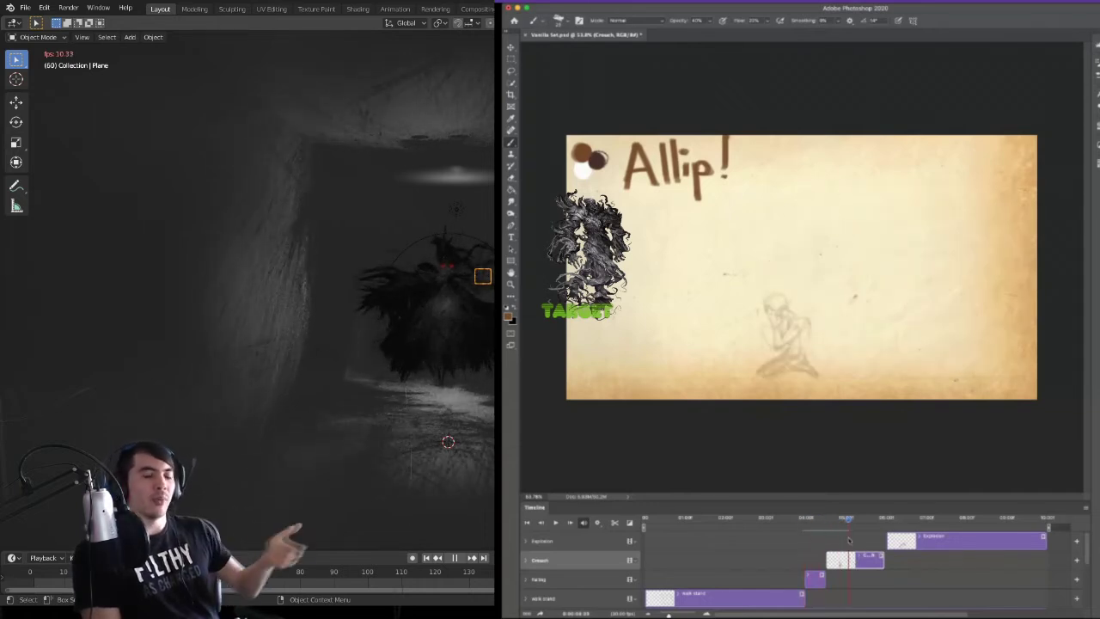
left_click_drag(901, 554, 832, 562)
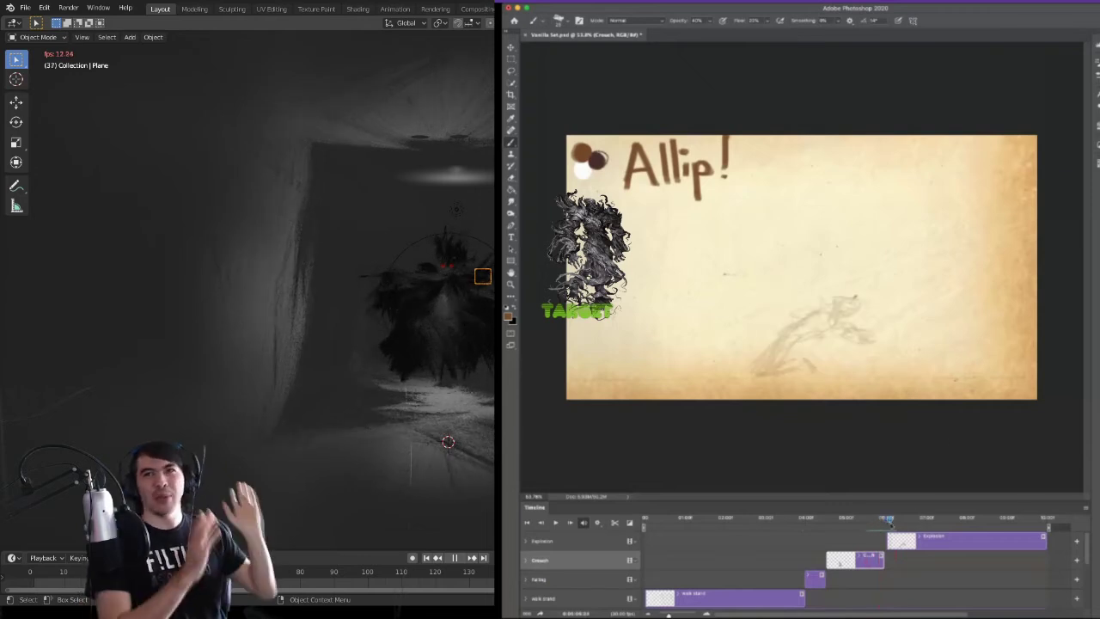
- Start the Explosion clip at about 06:00f where Crouch ends, and sketch a round head, arm and torso on it, erasing and reworking lines
left_click_drag(943, 545, 886, 521)
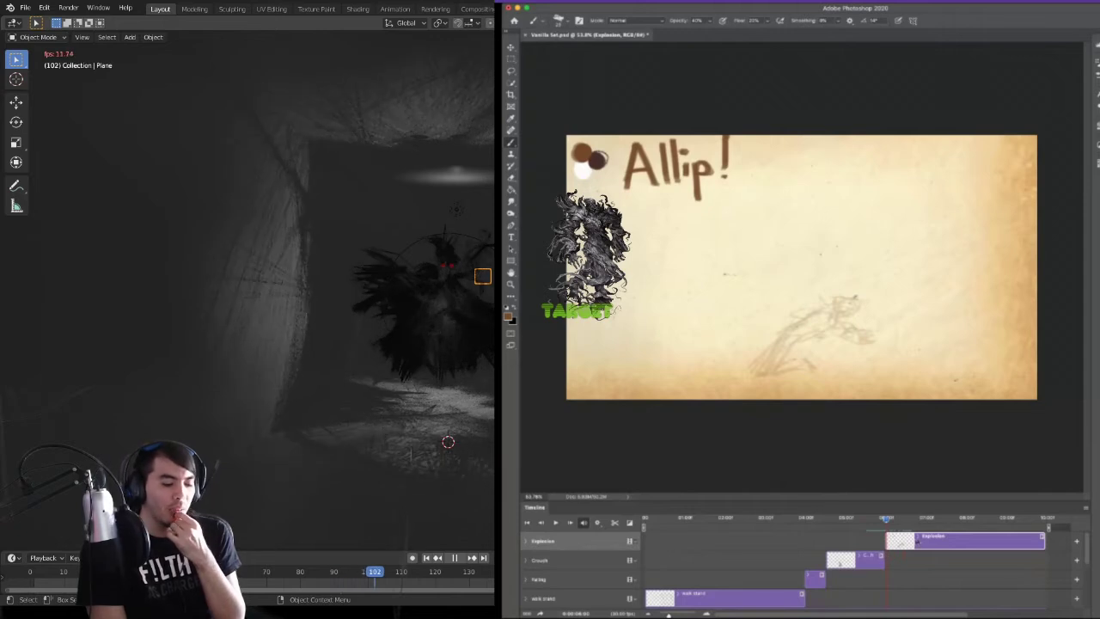
left_click_drag(886, 520, 909, 541)
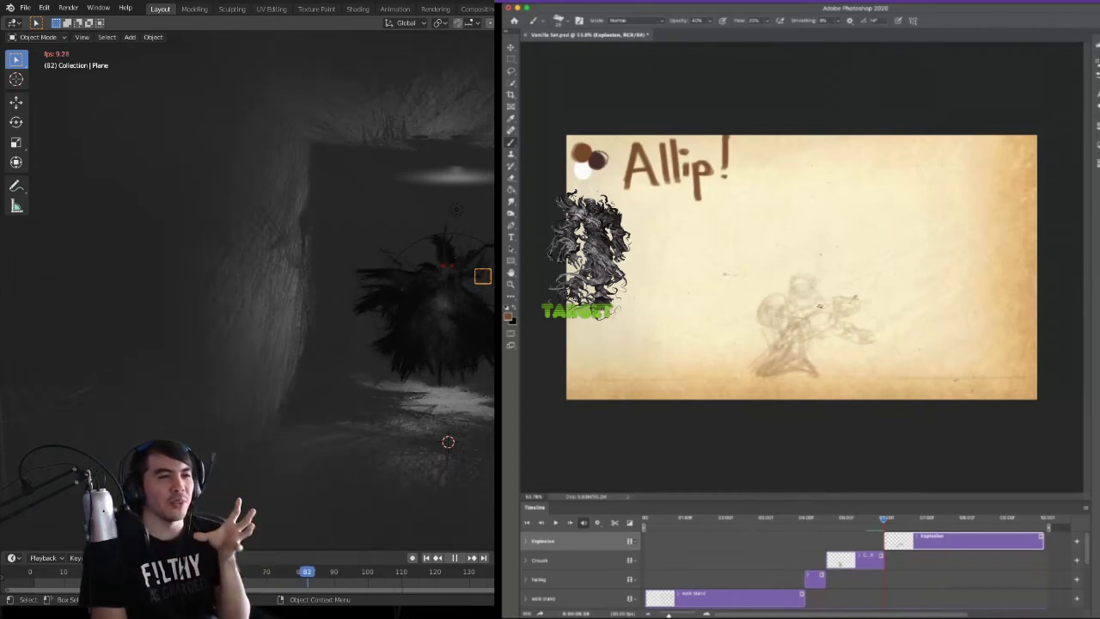
key("e")
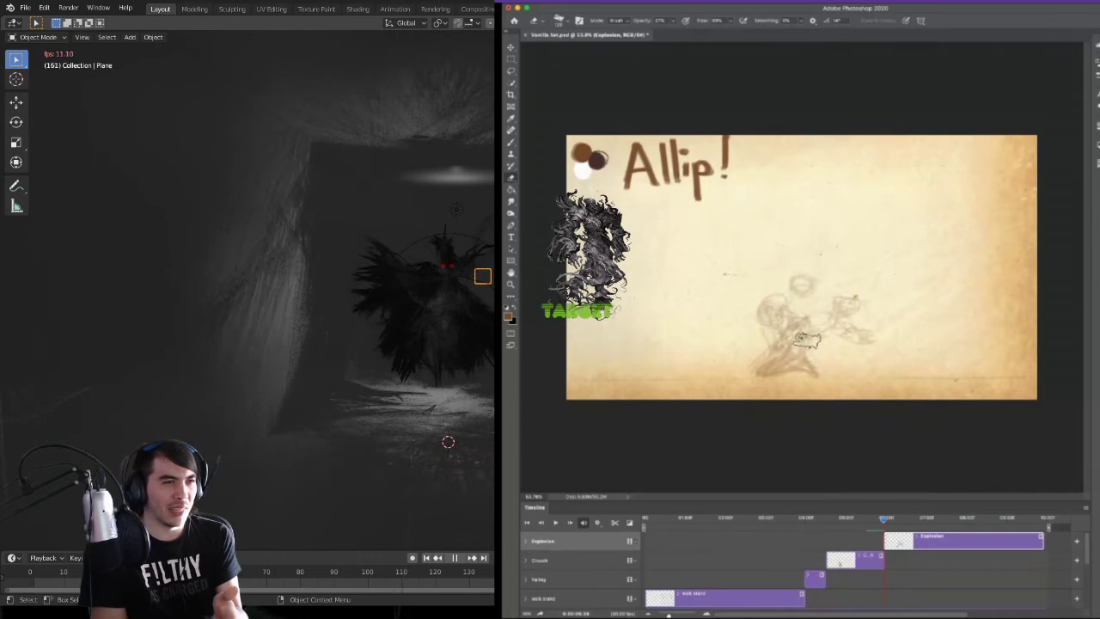
key("b")
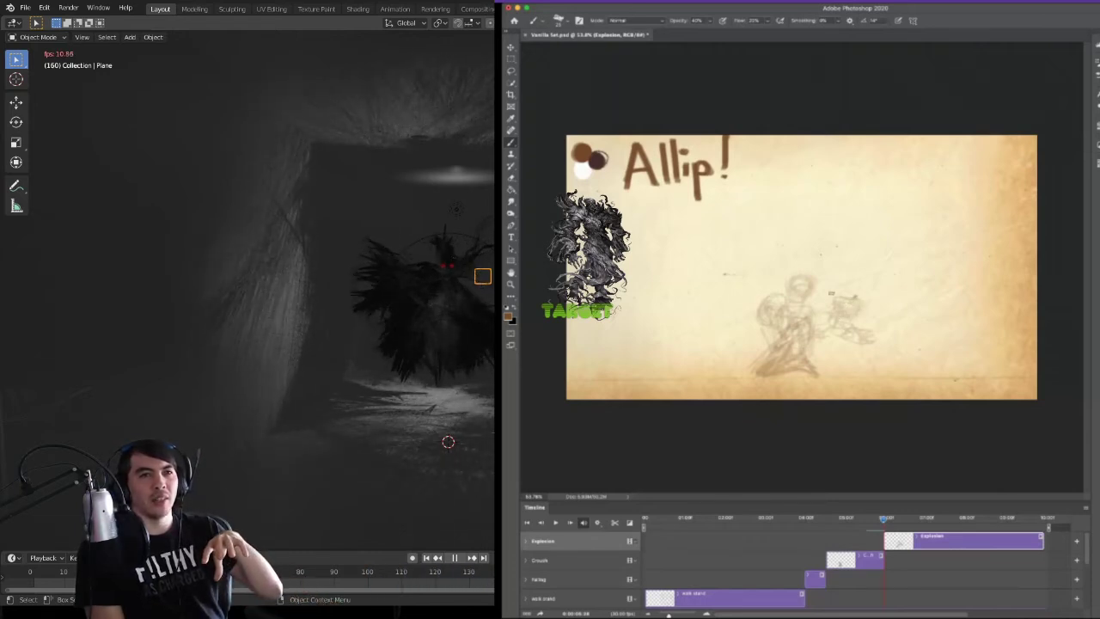
- Trim the end of the Explosion clip to about 09:00f
mouse_move(884, 521)
left_mouse_down()
mouse_move(868, 526)
mouse_move(940, 537)
left_mouse_up()
left_click_drag(1016, 547, 962, 567)
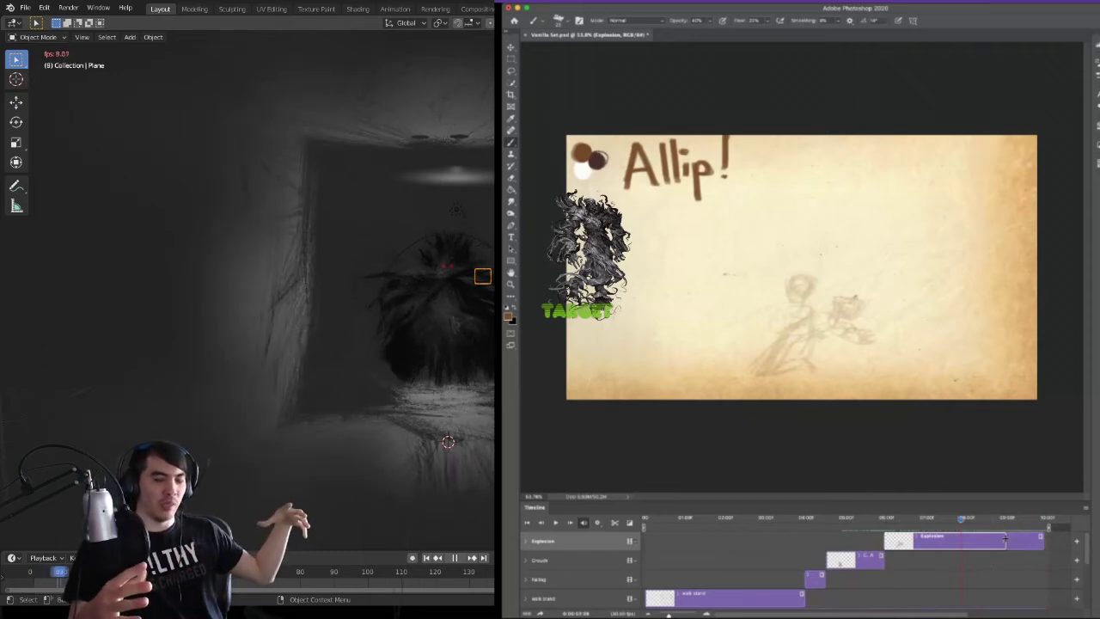
left_click_drag(1006, 539, 1006, 539)
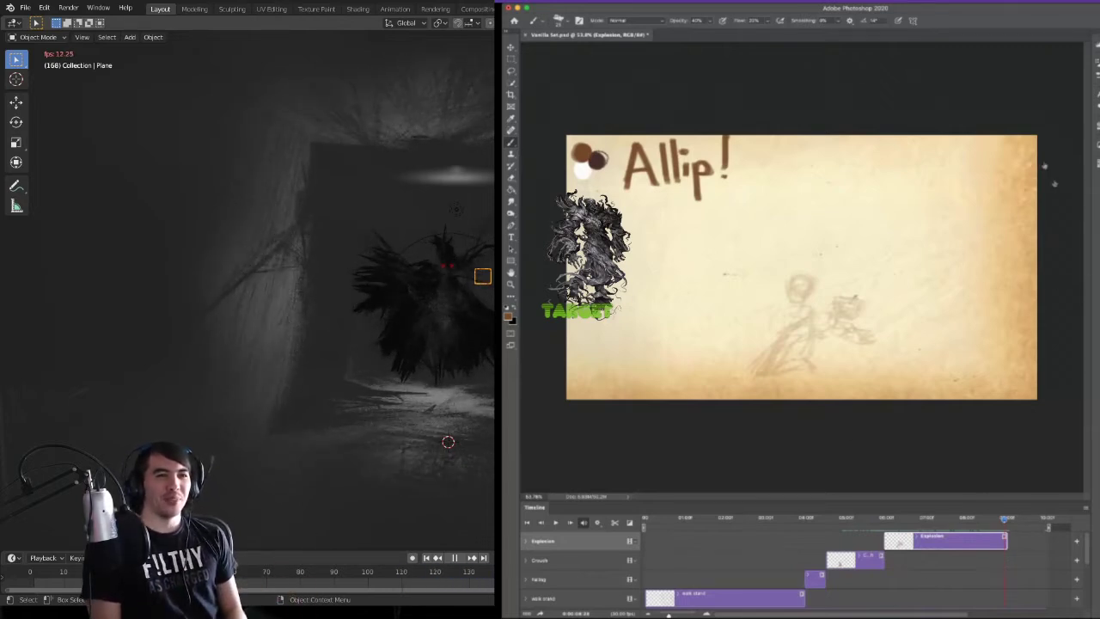
- Add a new layer above Explosion and name it Allip
key("super+shift+alt+n")
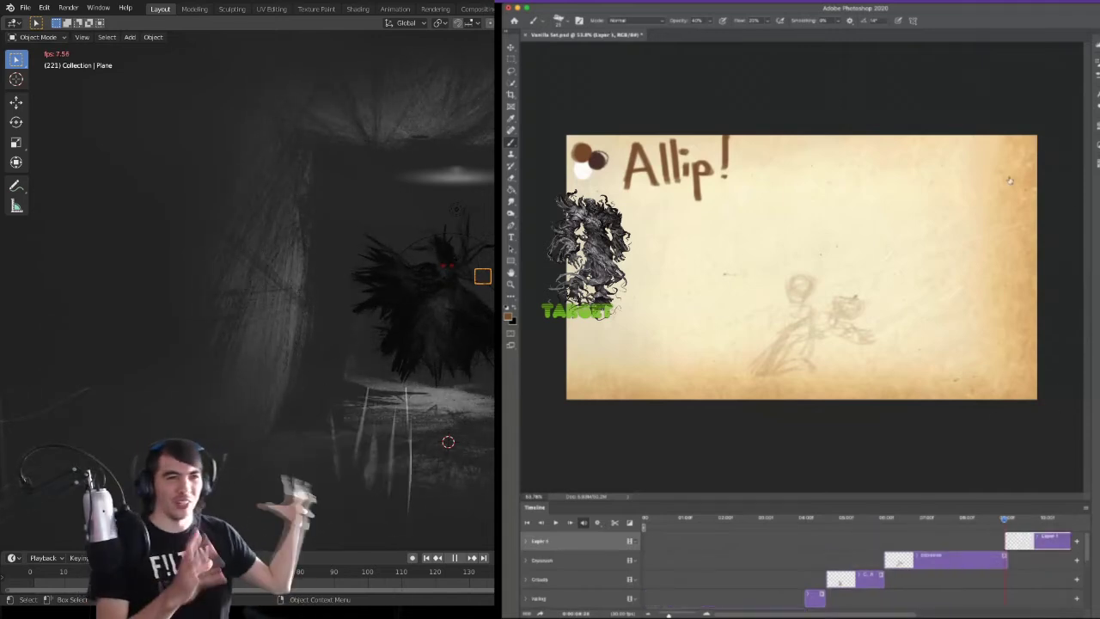
key("Return")
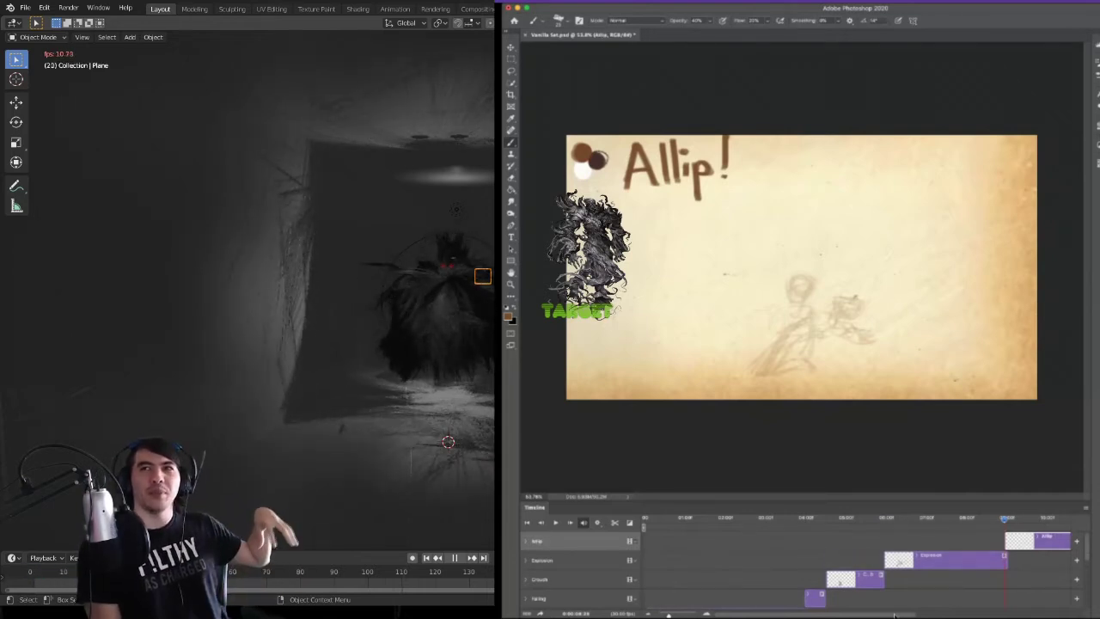
scroll(855, 567, "right", 5)
scroll(856, 567, "left", 1)
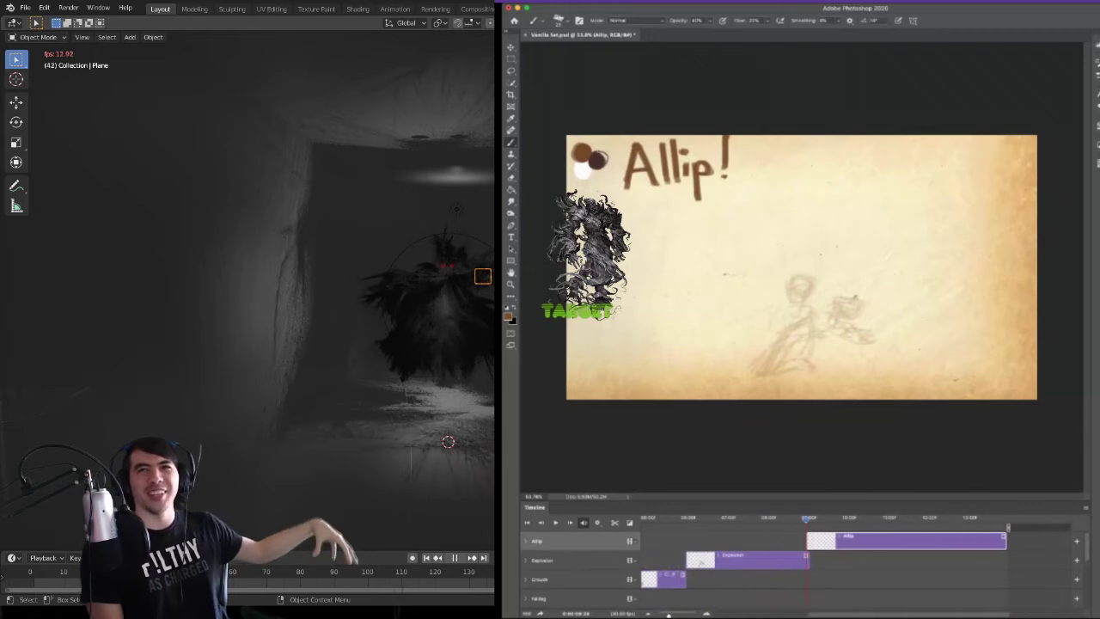
mouse_move(1089, 539)
left_mouse_down()
mouse_move(1091, 599)
mouse_move(1093, 548)
left_mouse_up()
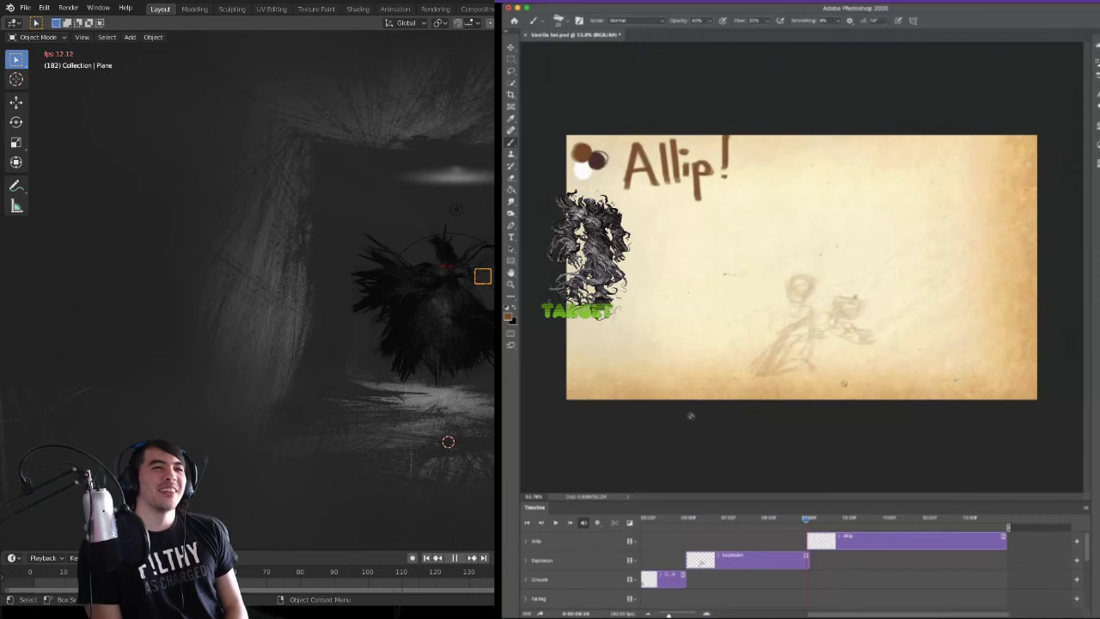
- Shorten the new Allip clip from its end and slide it to start at about 09:00f, where Explosion ends
left_click_drag(1002, 542, 949, 543)
left_click_drag(855, 543, 861, 544)
left_click_drag(804, 519, 809, 522)
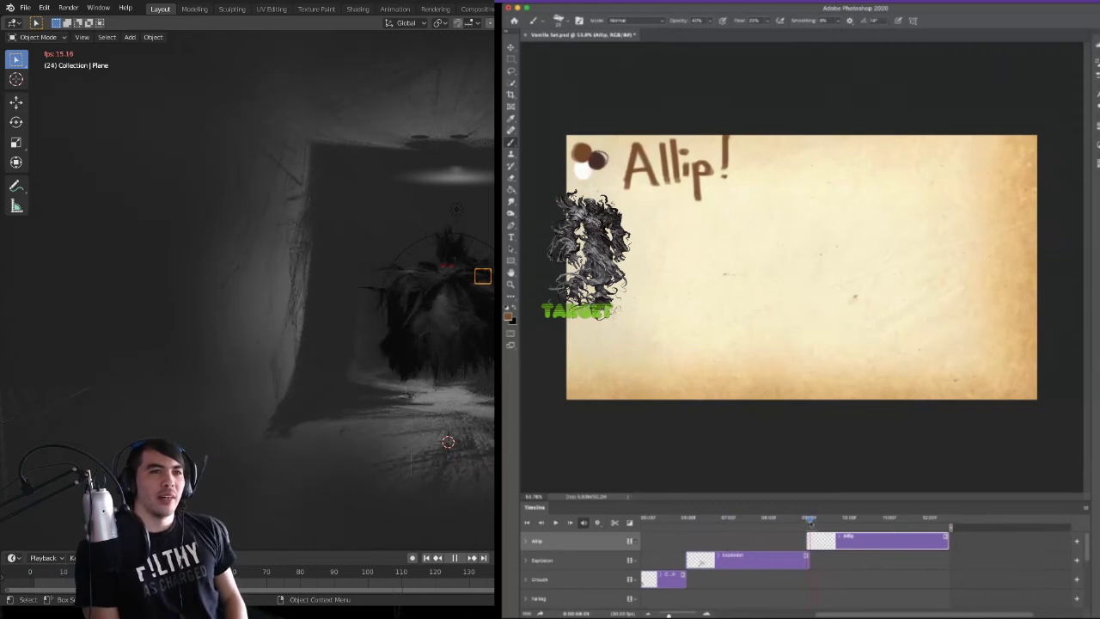
left_click_drag(867, 544, 870, 544)
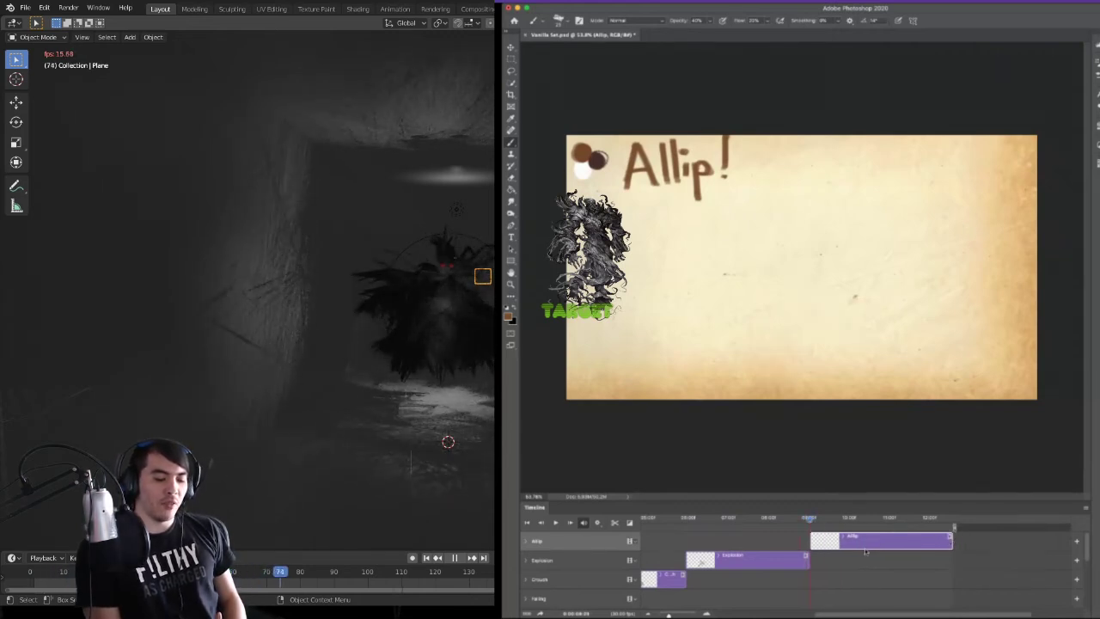
- Move the new Allip clip over Explosion so it starts at about 06:30f, and trim its end to about 09:30f
left_click_drag(902, 543, 803, 542)
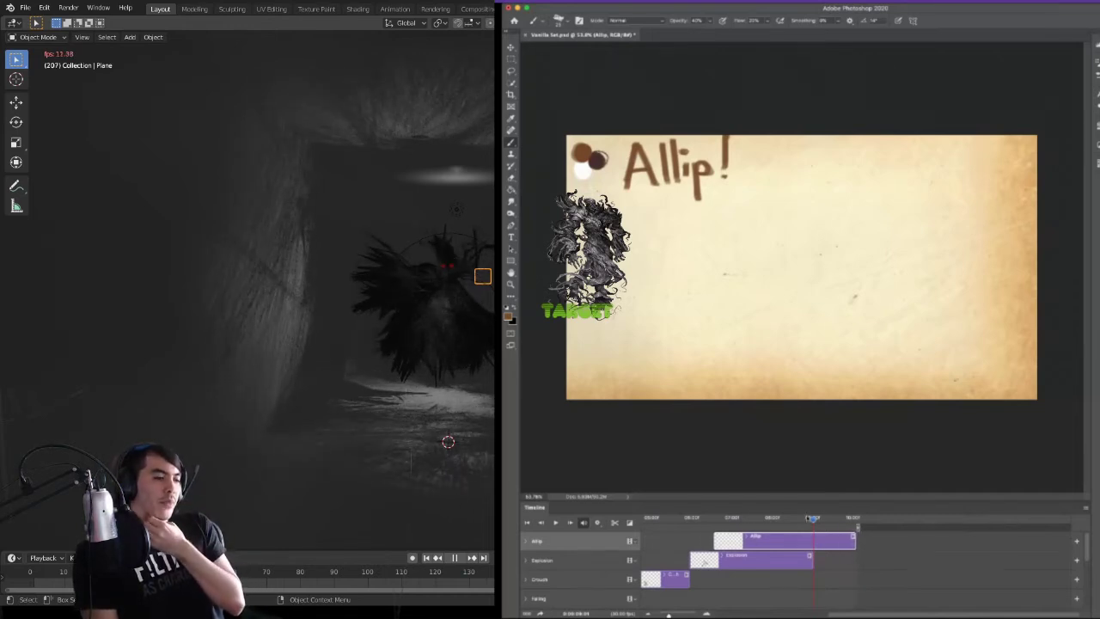
left_click_drag(812, 519, 810, 521)
left_click_drag(692, 534, 715, 534)
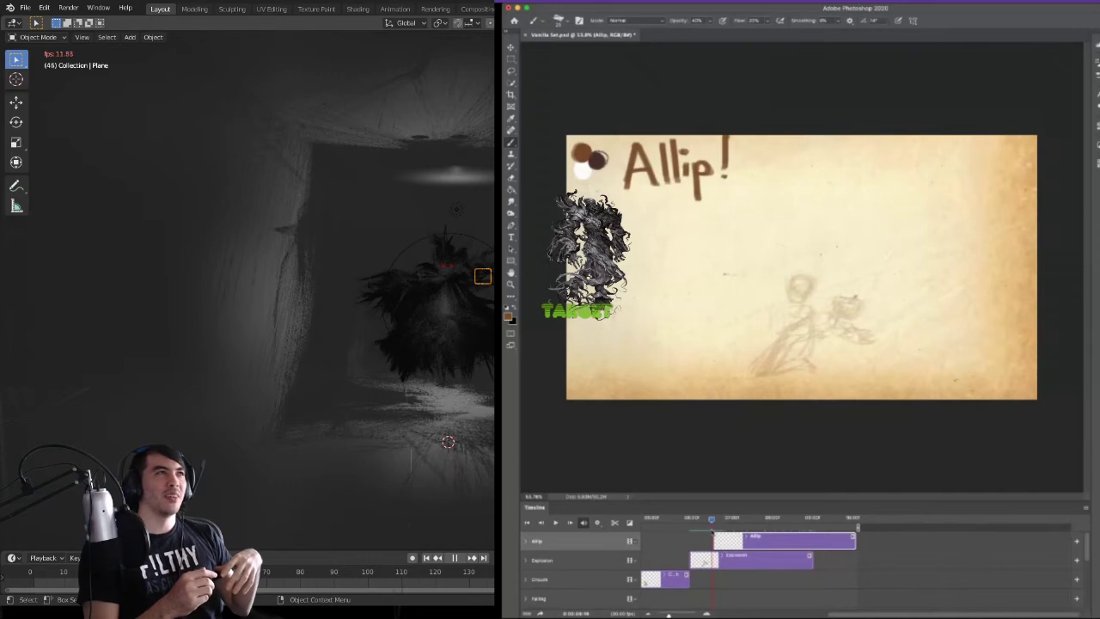
mouse_move(783, 536)
left_mouse_down()
mouse_move(773, 537)
mouse_move(783, 536)
left_mouse_up()
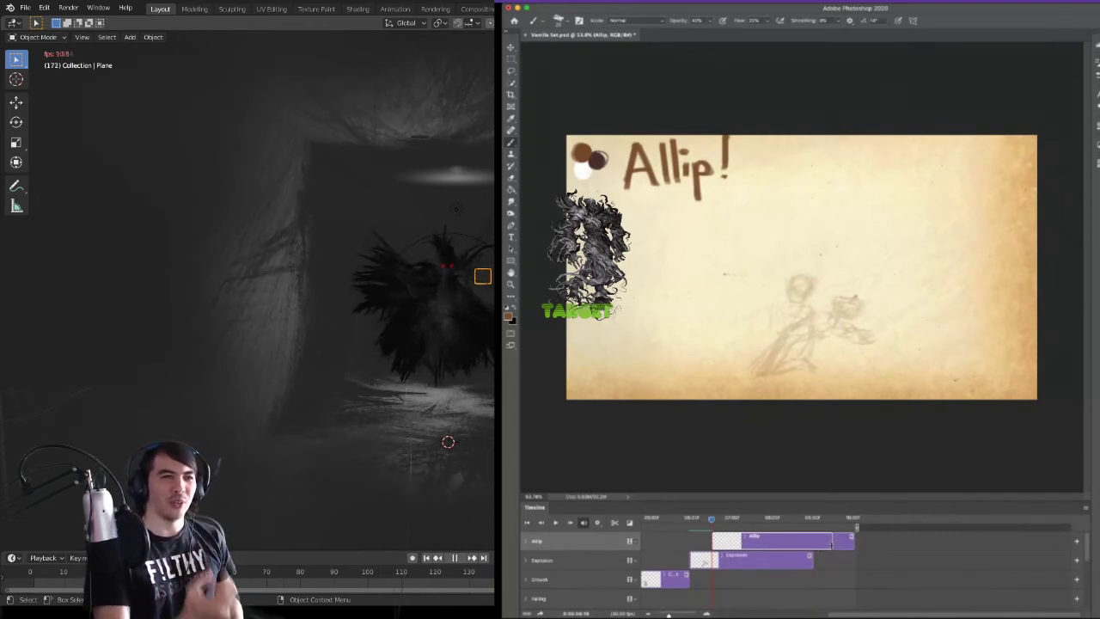
left_click_drag(831, 545, 832, 545)
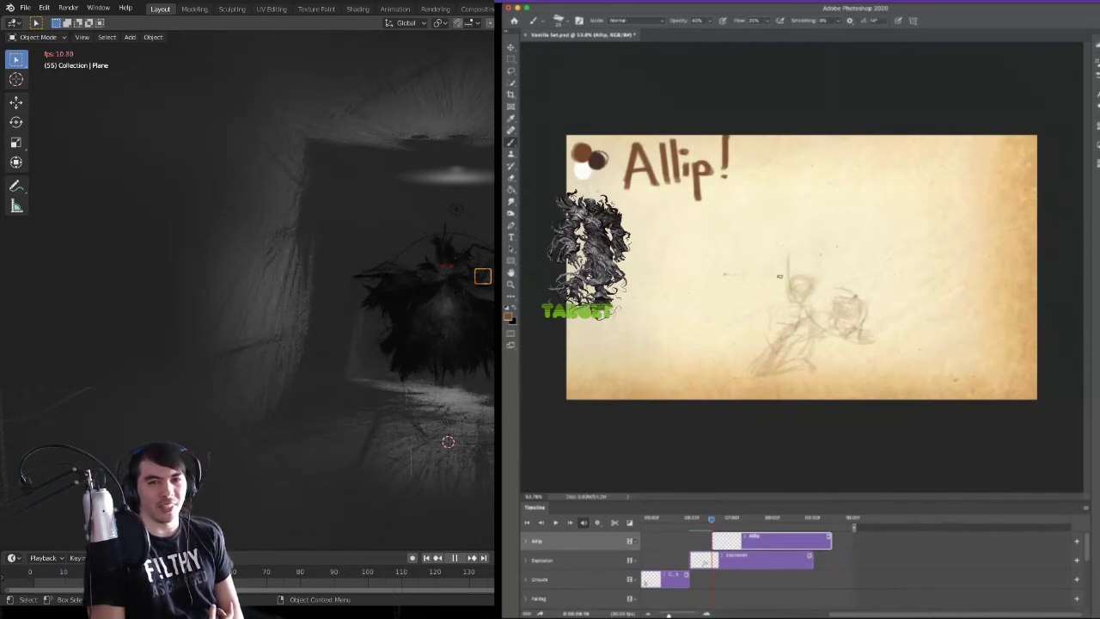
- Sketch the tall, curved Allip figure with spiky hair rising out of the kneeling body on the Allip layer
mouse_move(796, 302)
left_mouse_down()
mouse_move(787, 218)
mouse_move(765, 215)
left_mouse_up()
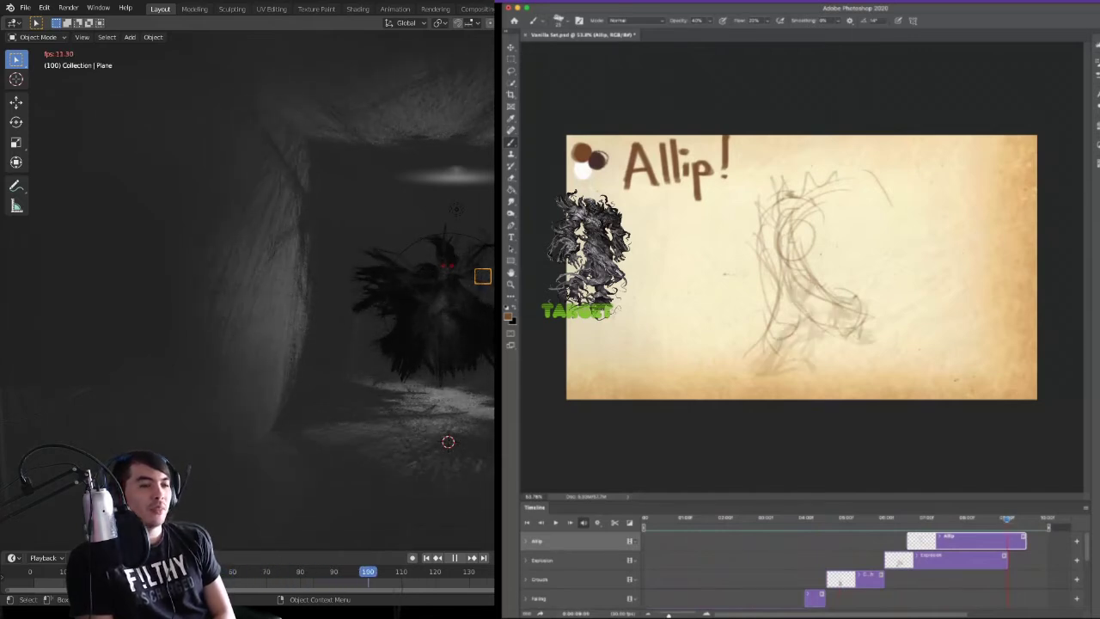
- Add a new layer directly above Explosion, with its clip running from about 09:00f to 12:00f
key("alt+bracketleft")
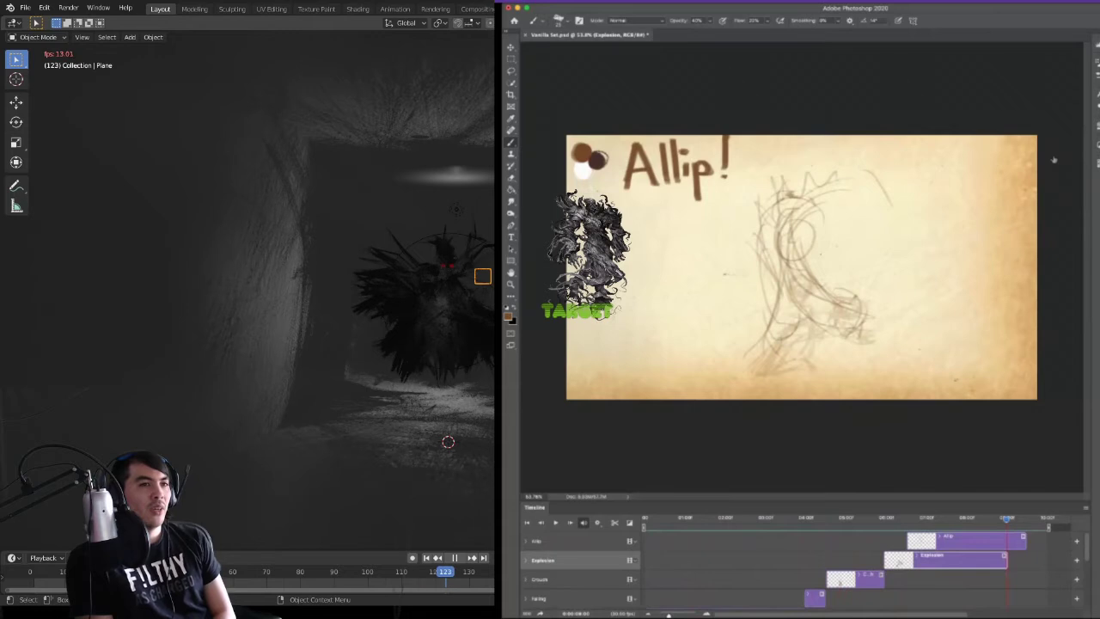
key("ctrl+shift+alt+n")
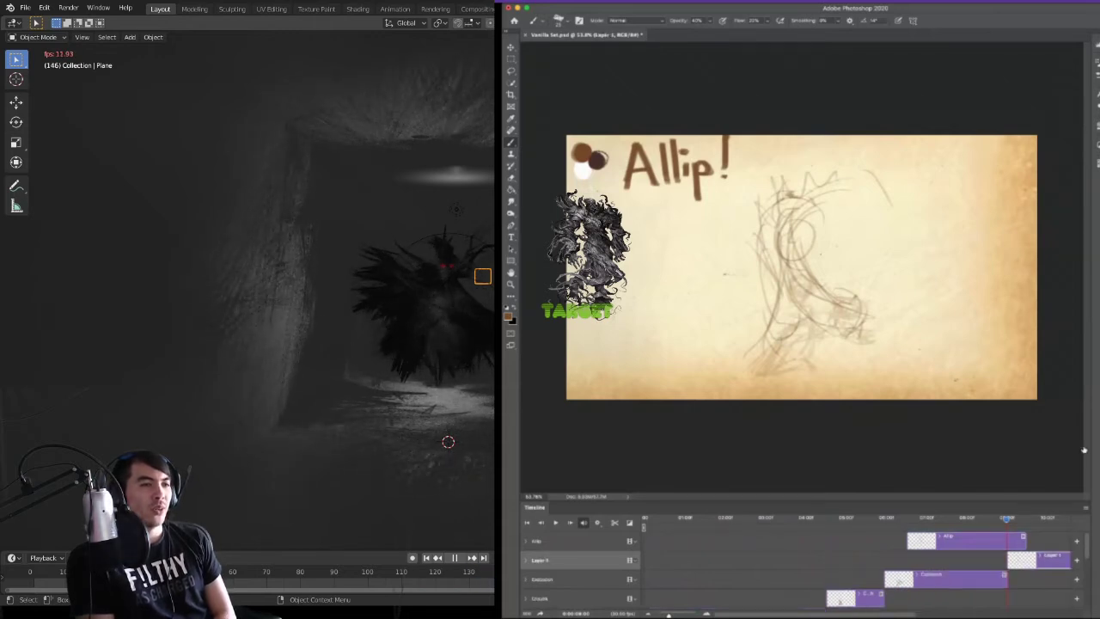
left_click_drag(1042, 563, 983, 559)
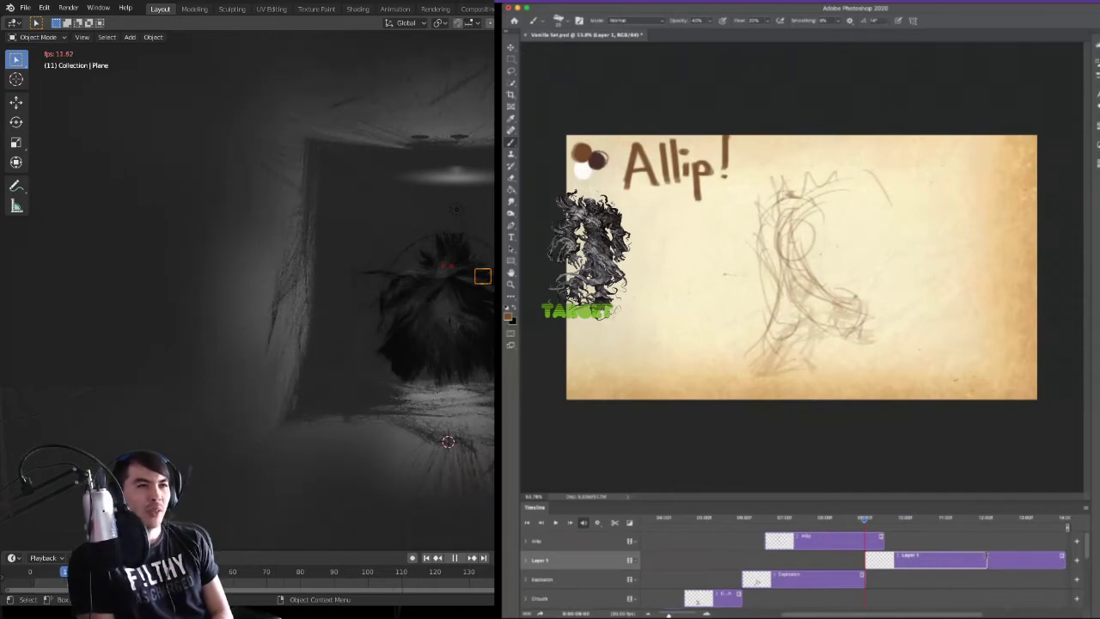
left_click_drag(985, 556, 984, 556)
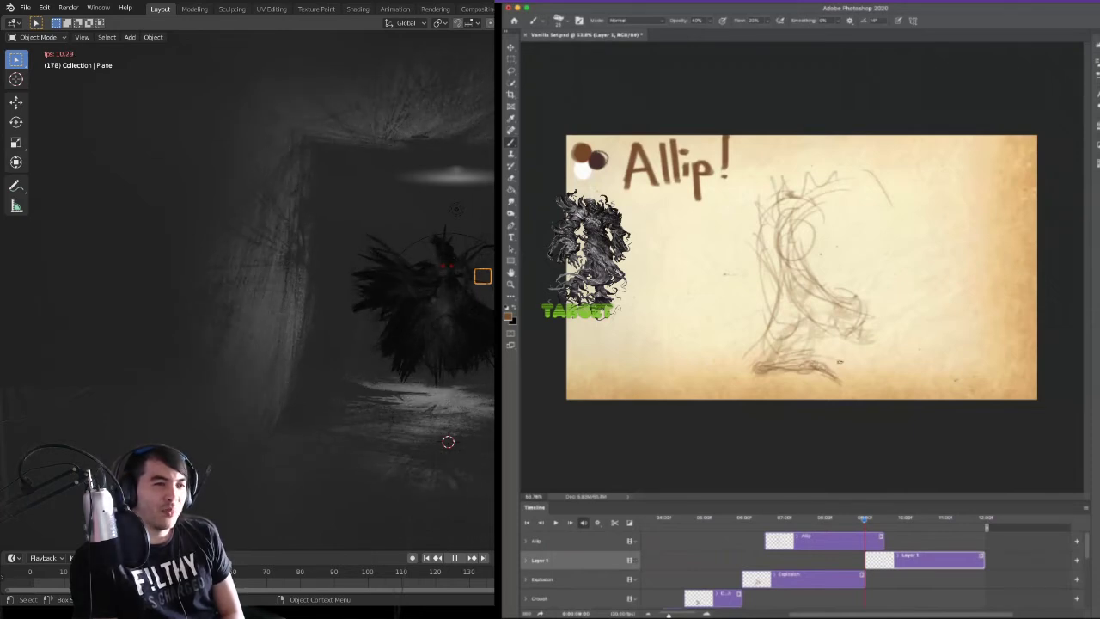
- Sketch the body collapsed along the ground on the new layer and name the layer Expire
mouse_move(816, 367)
left_mouse_down()
mouse_move(835, 352)
mouse_move(883, 362)
left_mouse_up()
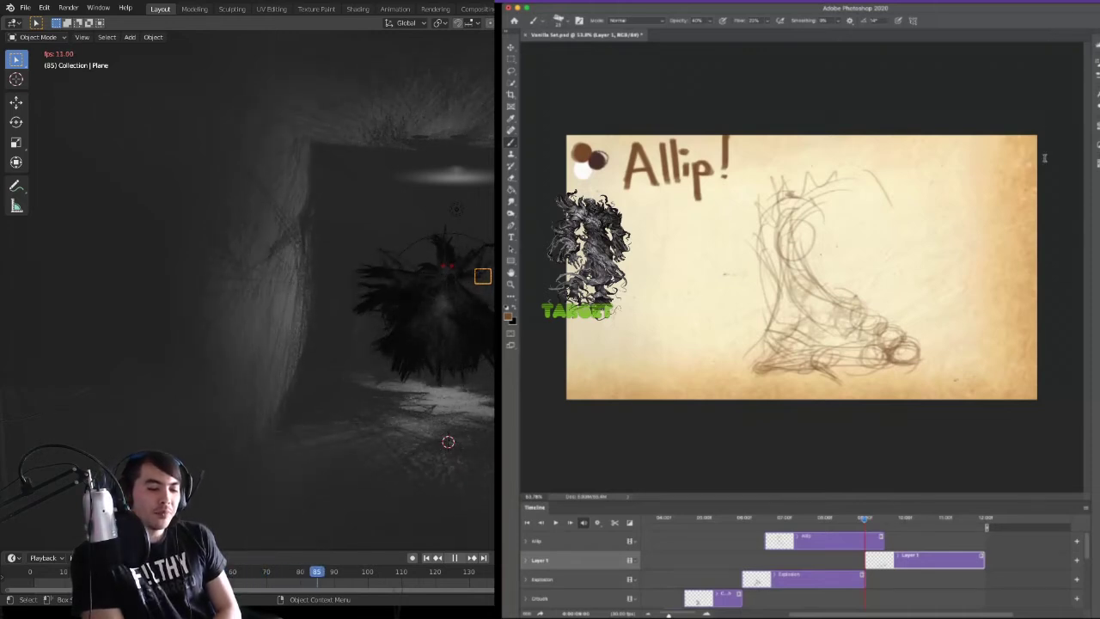
key("Return")
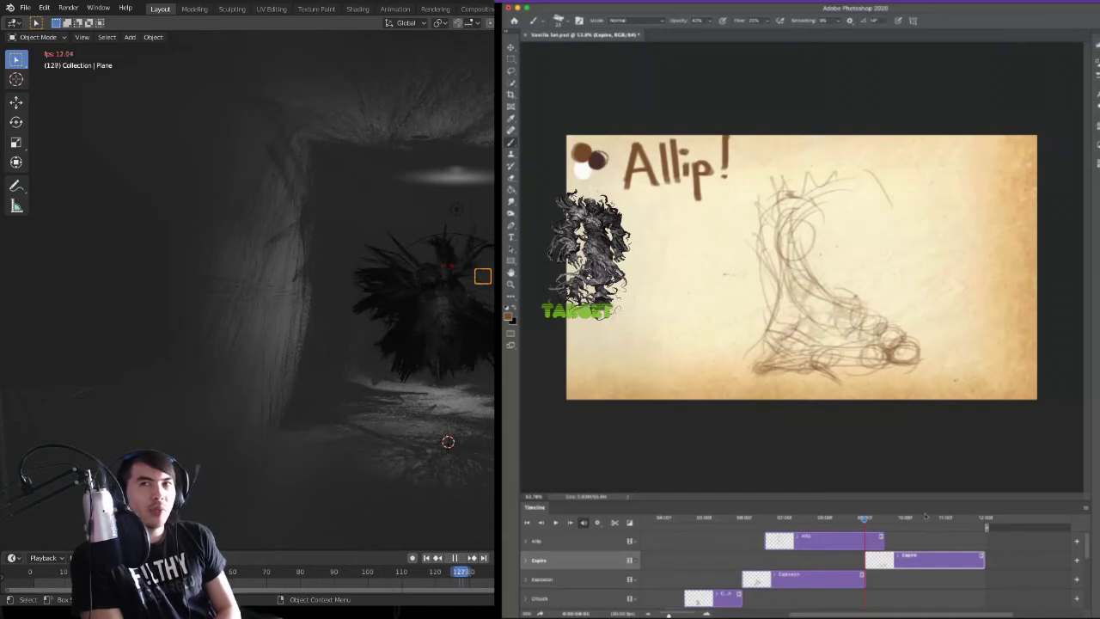
- Add a new layer starting at the end of the upper Allip clip and name it Allip Cycle
left_click_drag(865, 520, 881, 520)
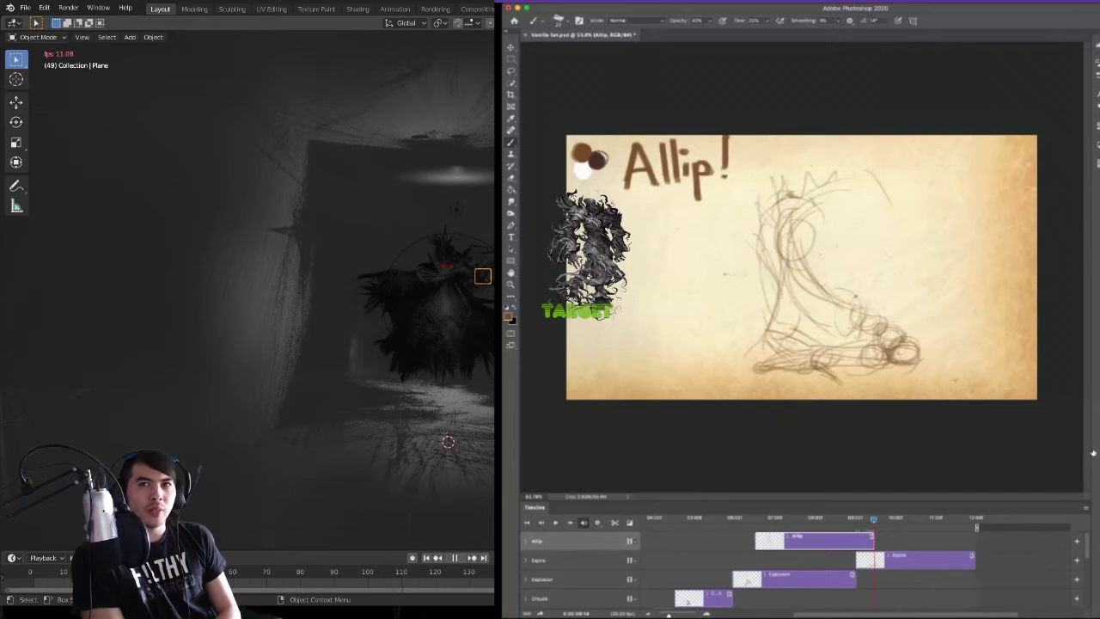
key("alt+shift+super+n")
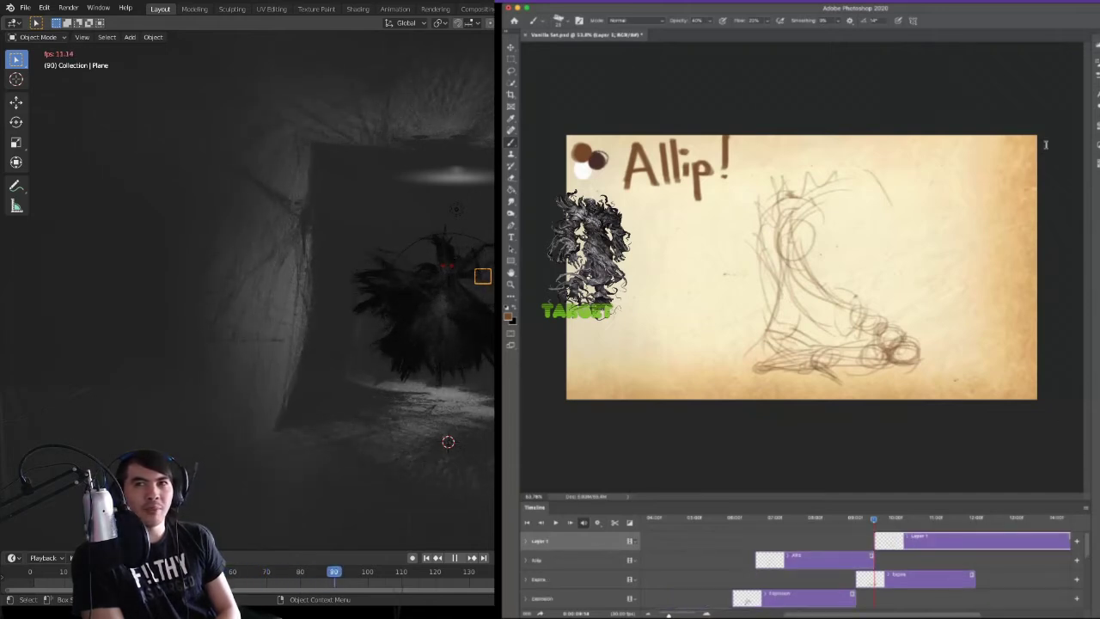
type("Allip Cycle")
key("Return")
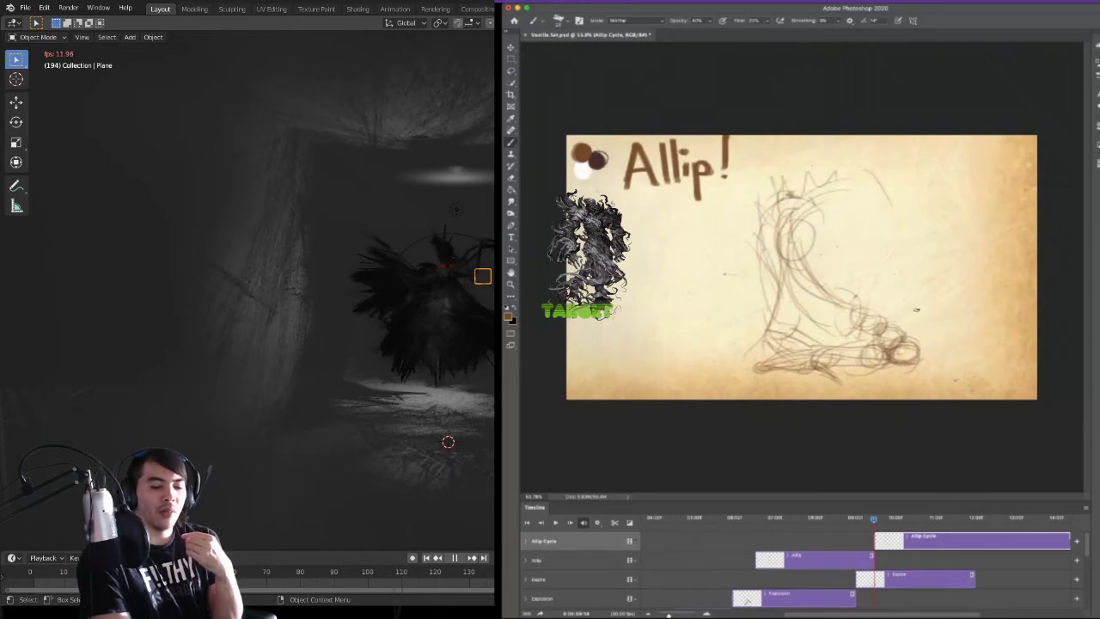
- Trim the end of the Allip Cycle clip to about 12:00f, level with the end of Expire
scroll(981, 566, "right", 5)
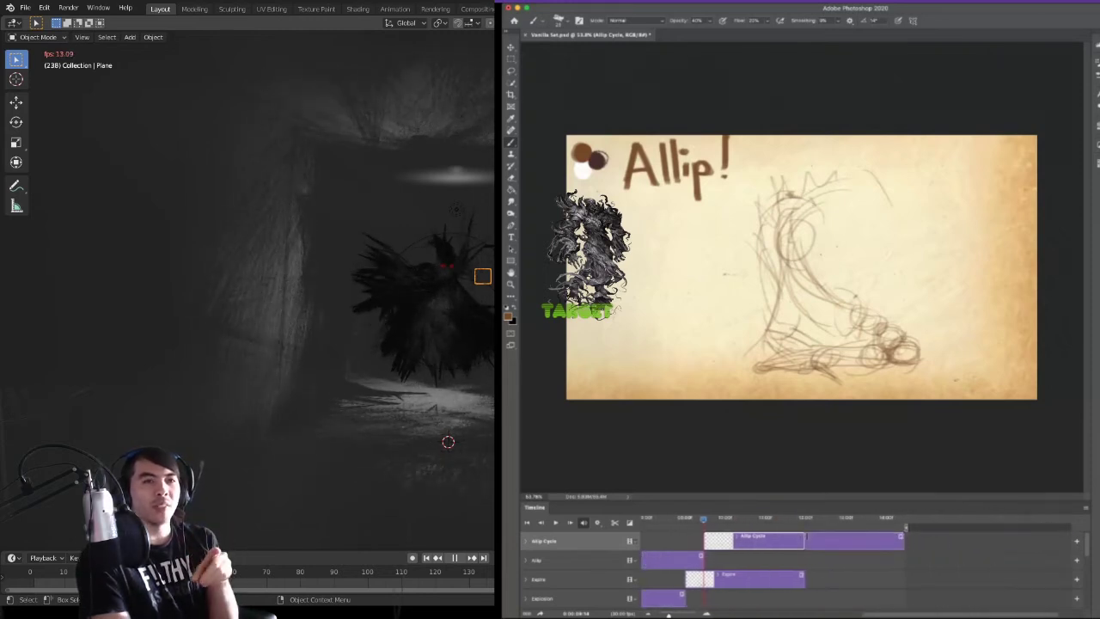
scroll(798, 539, "left", 5)
scroll(797, 539, "right", 1)
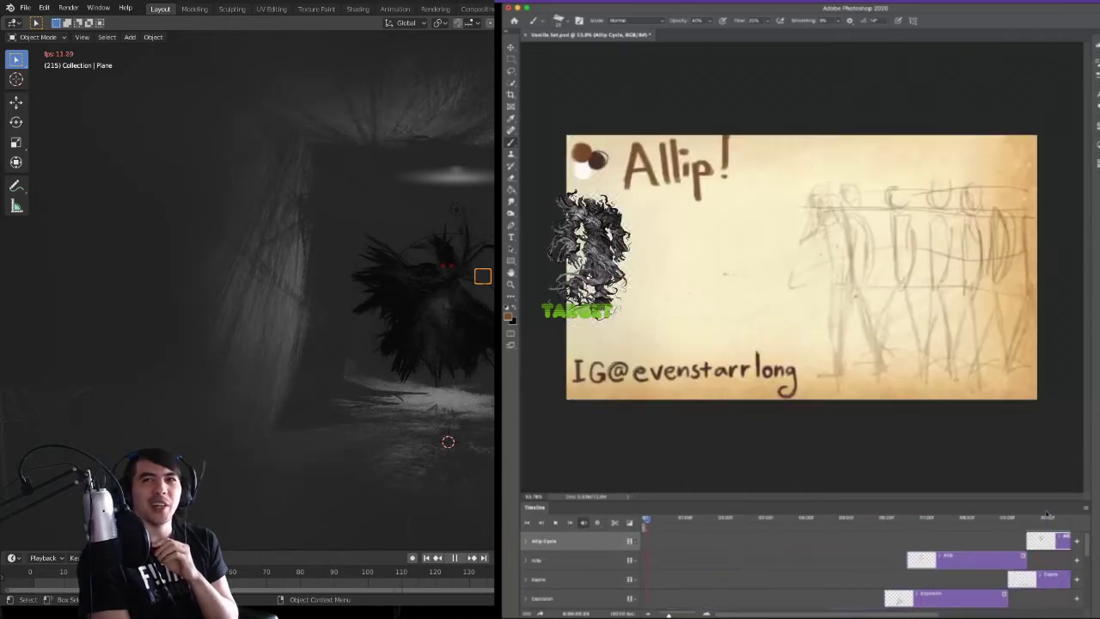
- Extend the paper background and colors clips to end at about 12:00f
left_click_drag(1085, 547, 1082, 581)
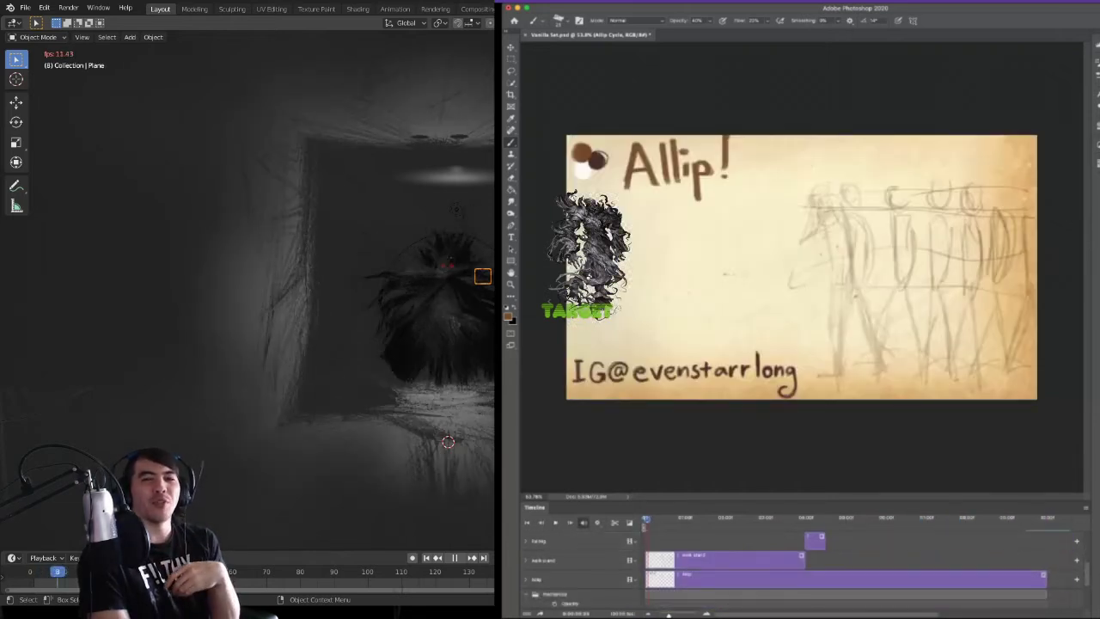
left_click_drag(669, 614, 666, 615)
scroll(819, 565, "down", 3)
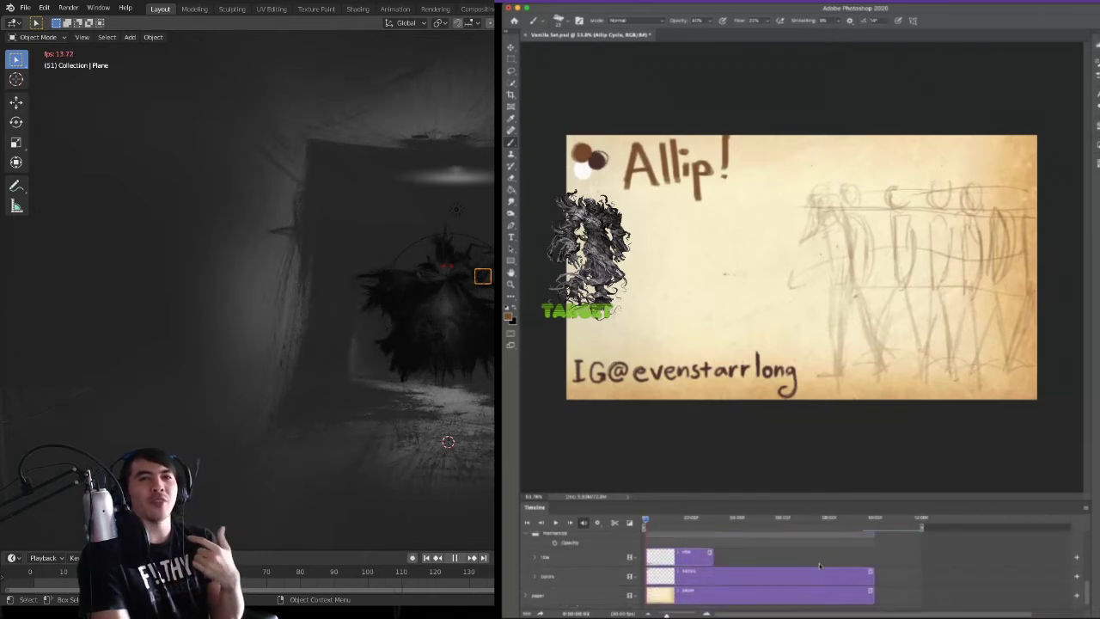
left_click_drag(872, 594, 919, 595)
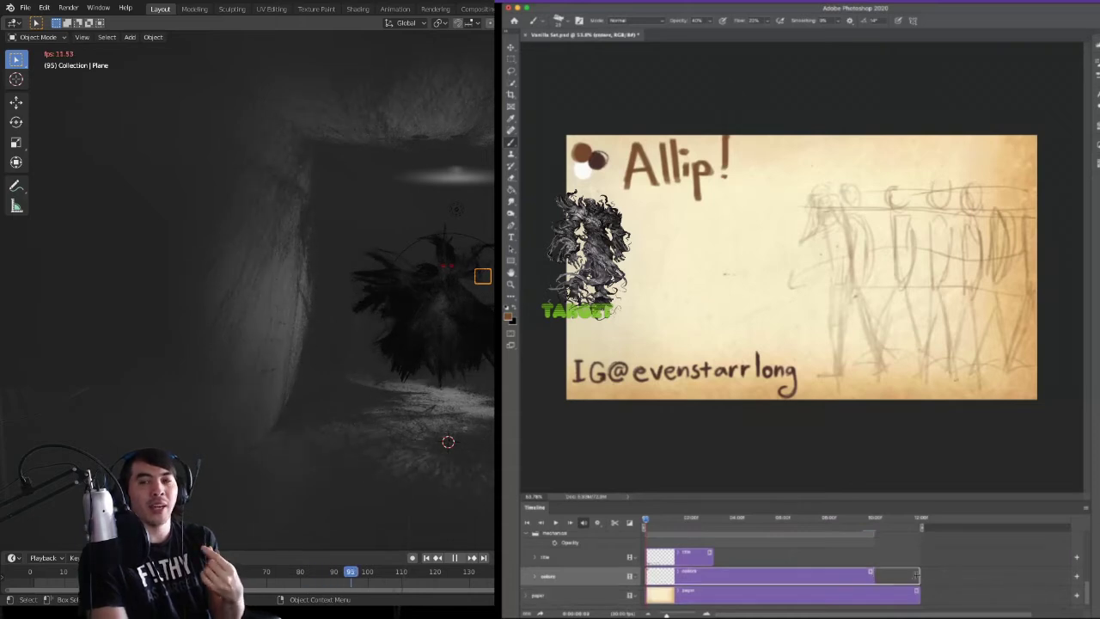
- Extend the Allip clip below walk stand to about 12:00f and check the remaining background clips
scroll(856, 571, "up", 2)
scroll(855, 569, "up", 3)
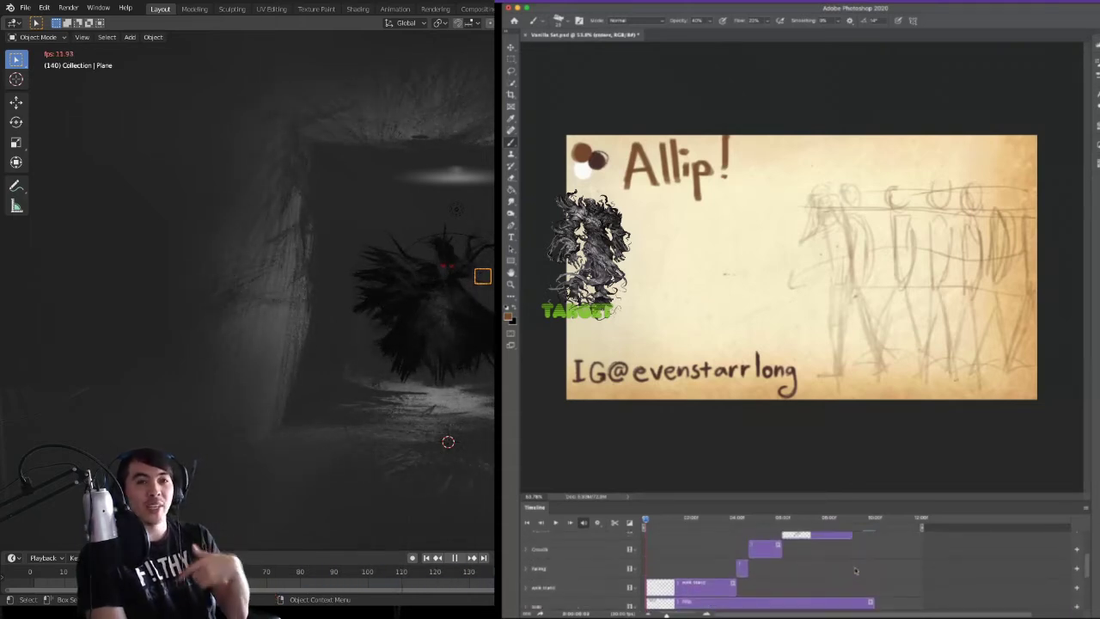
scroll(855, 569, "down", 1)
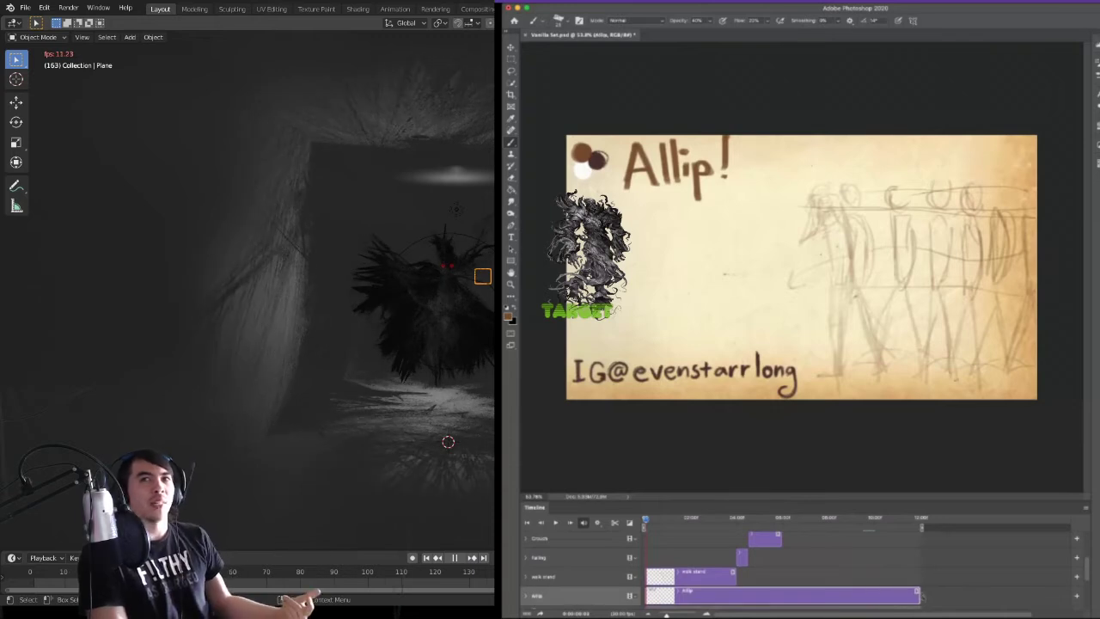
scroll(870, 575, "down", 5)
scroll(870, 574, "down", 3)
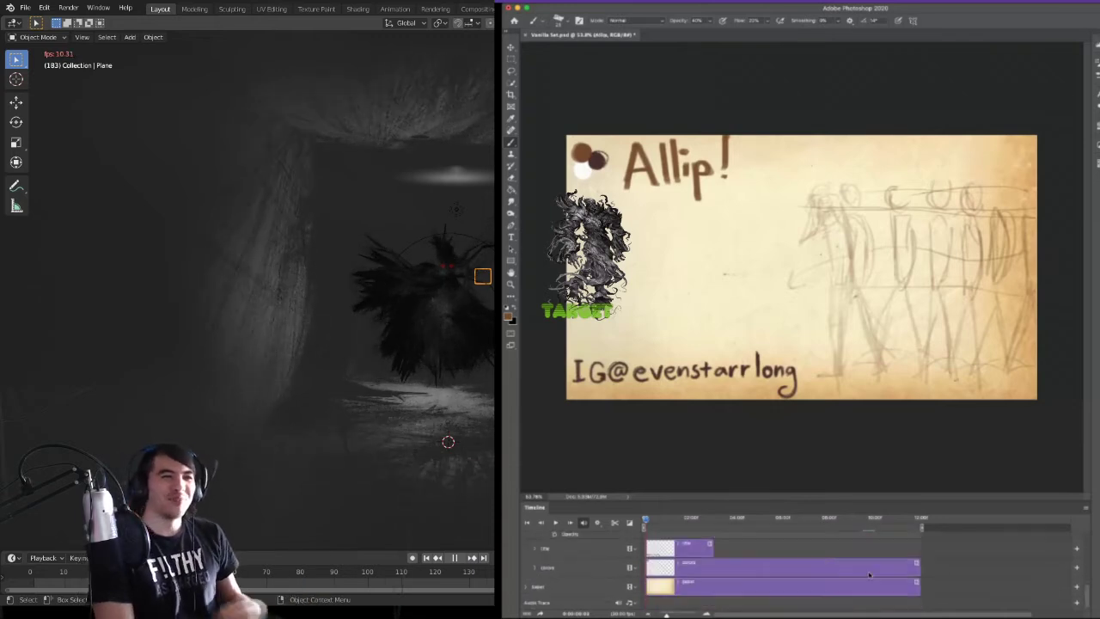
scroll(870, 575, "up", 3)
scroll(870, 574, "down", 3)
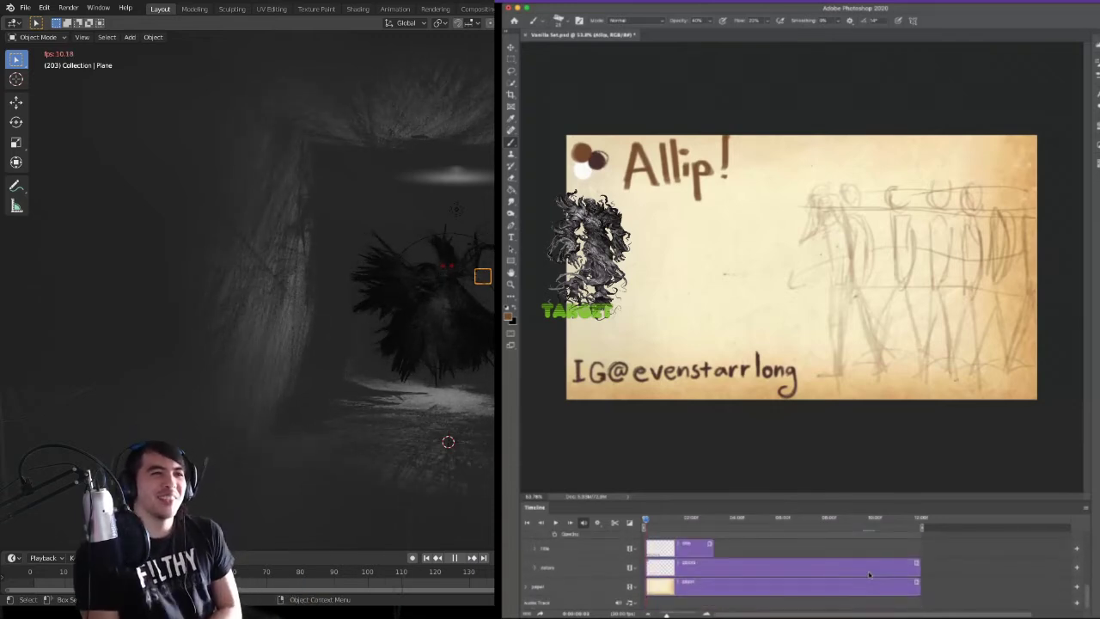
- Enlarge the timeline area so that all tracks from Allip Cycle down to paper are in view
scroll(870, 574, "up", 3)
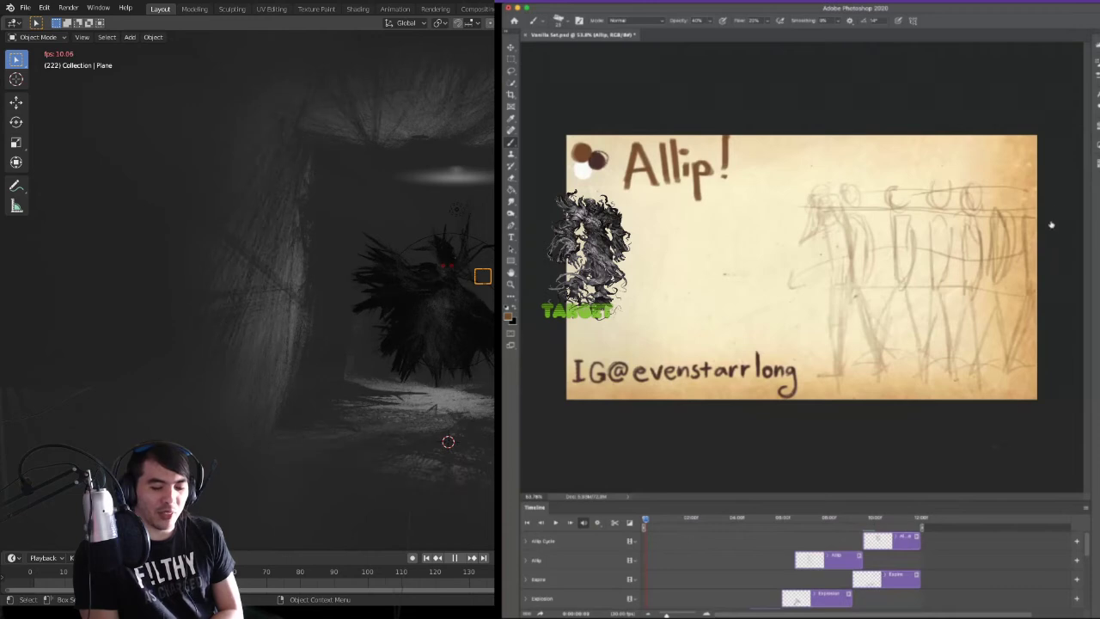
key("space")
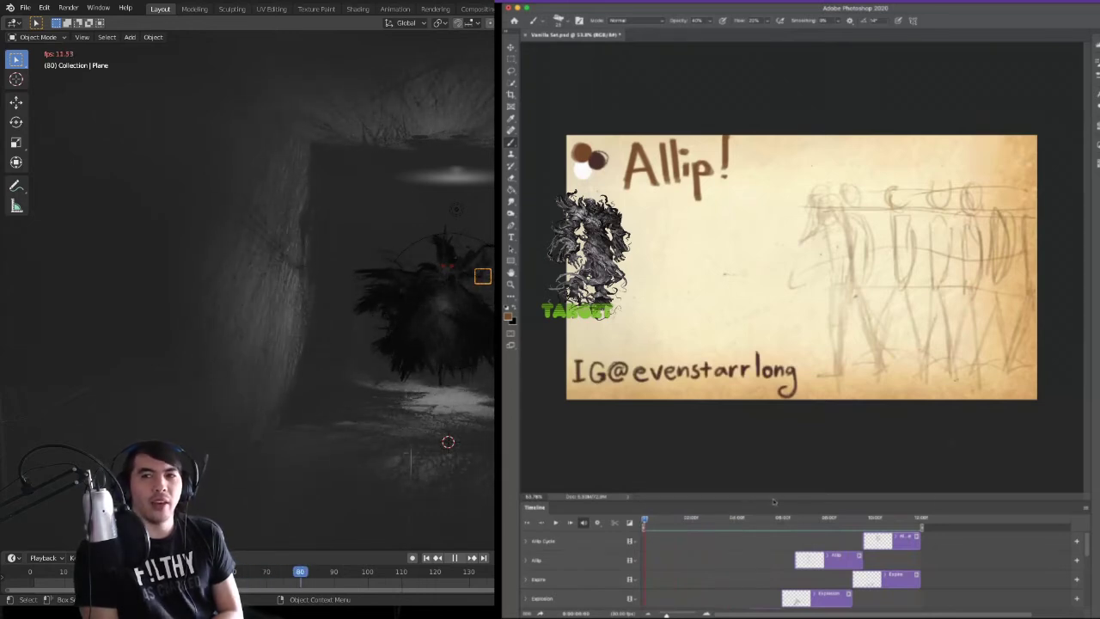
left_click_drag(782, 501, 769, 331)
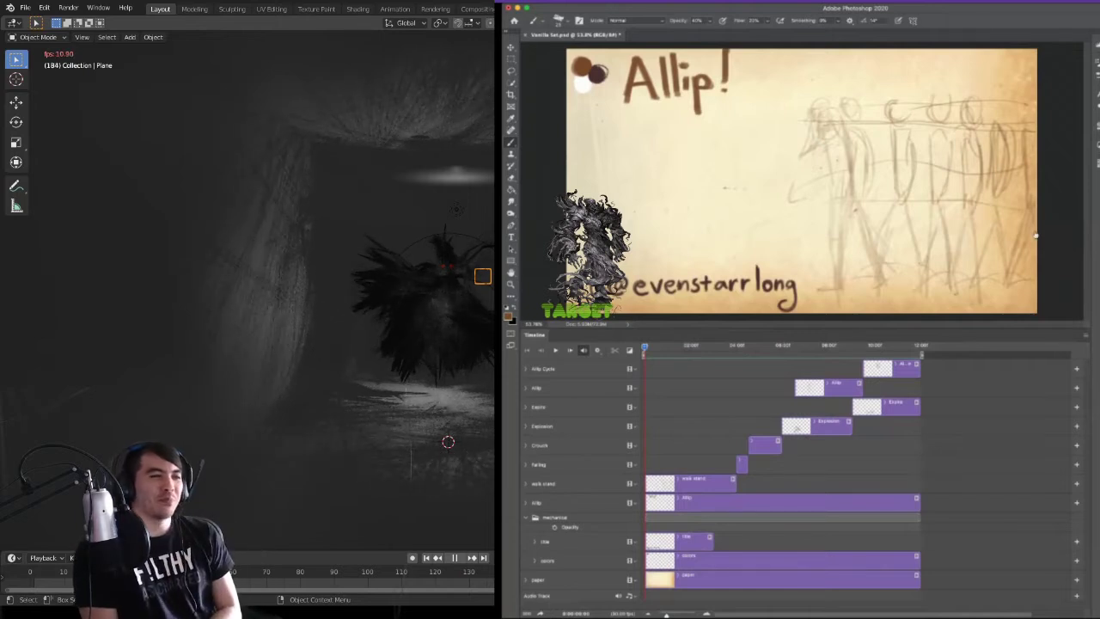
- Create a layer group directly above the walk stand layer and name it Walk
key("alt+bracketright")
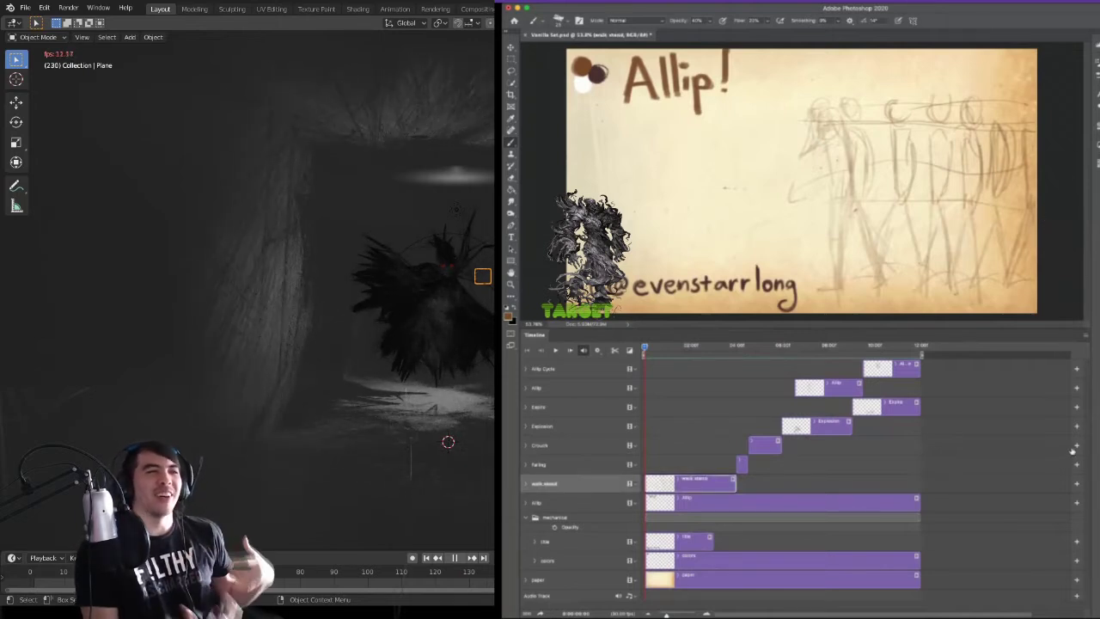
key("super+g")
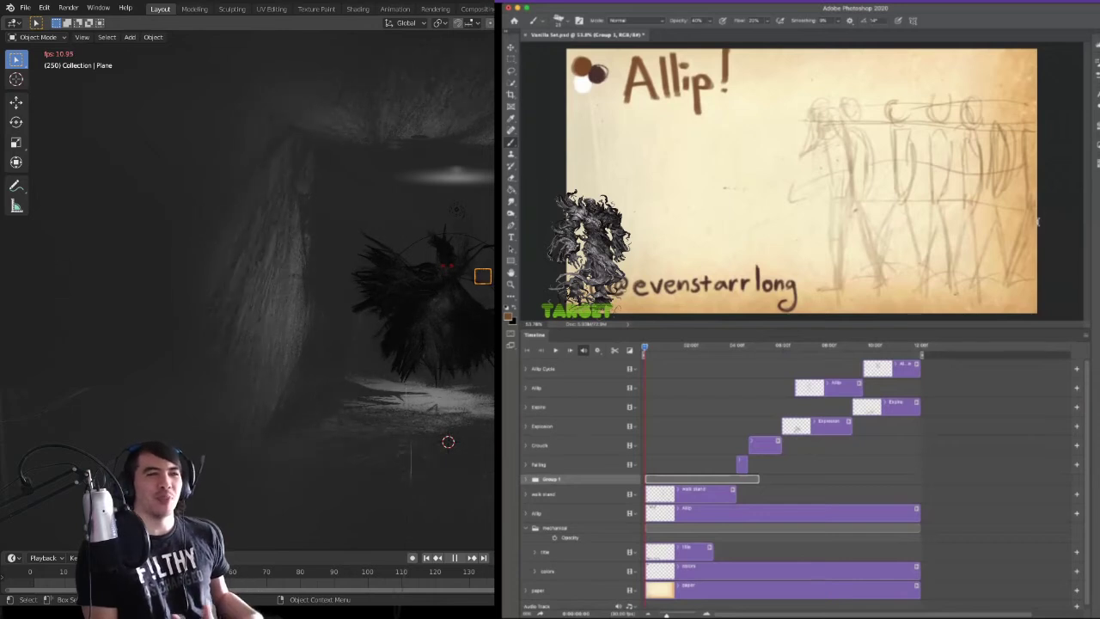
type("Walk")
key("Return")
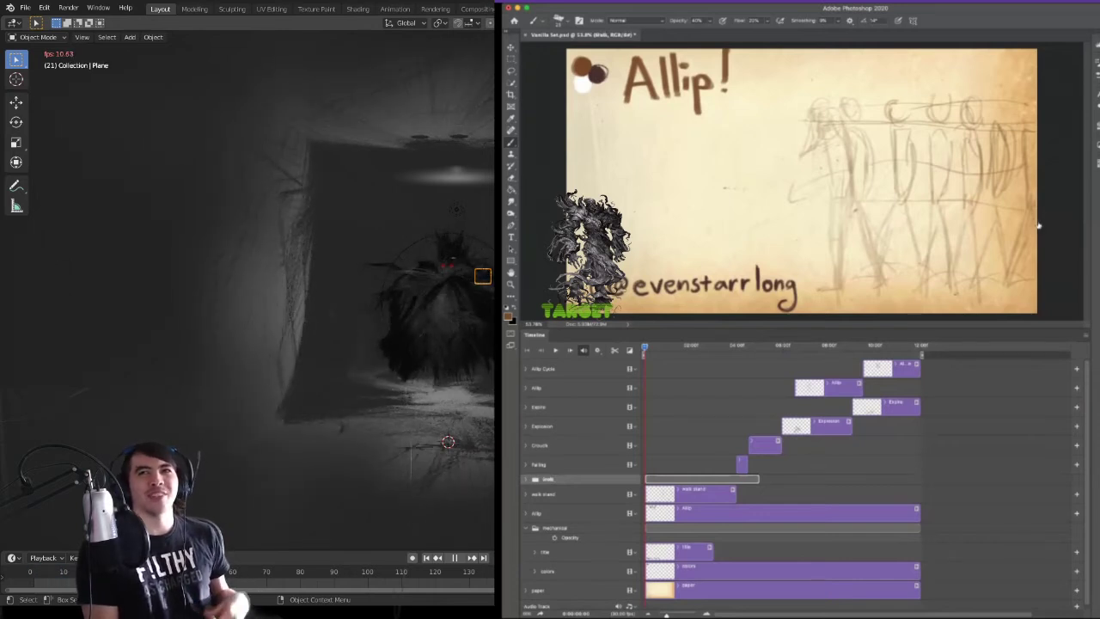
- Trim the end of the Walk group to about 04:00f, level with the end of the walk stand clip
key("alt+[")
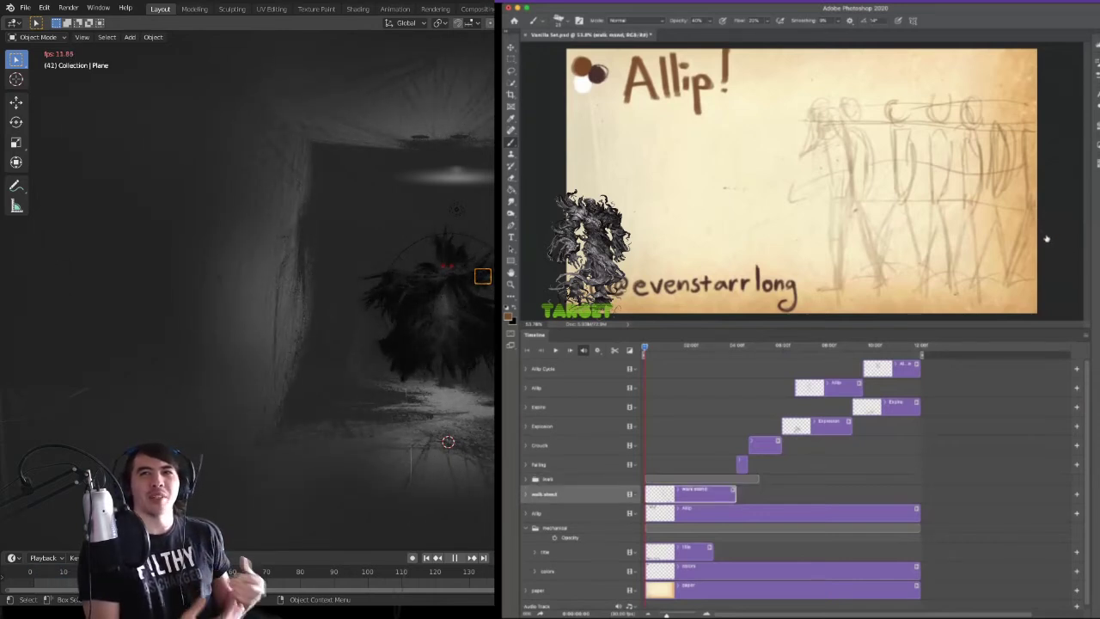
left_click(749, 481)
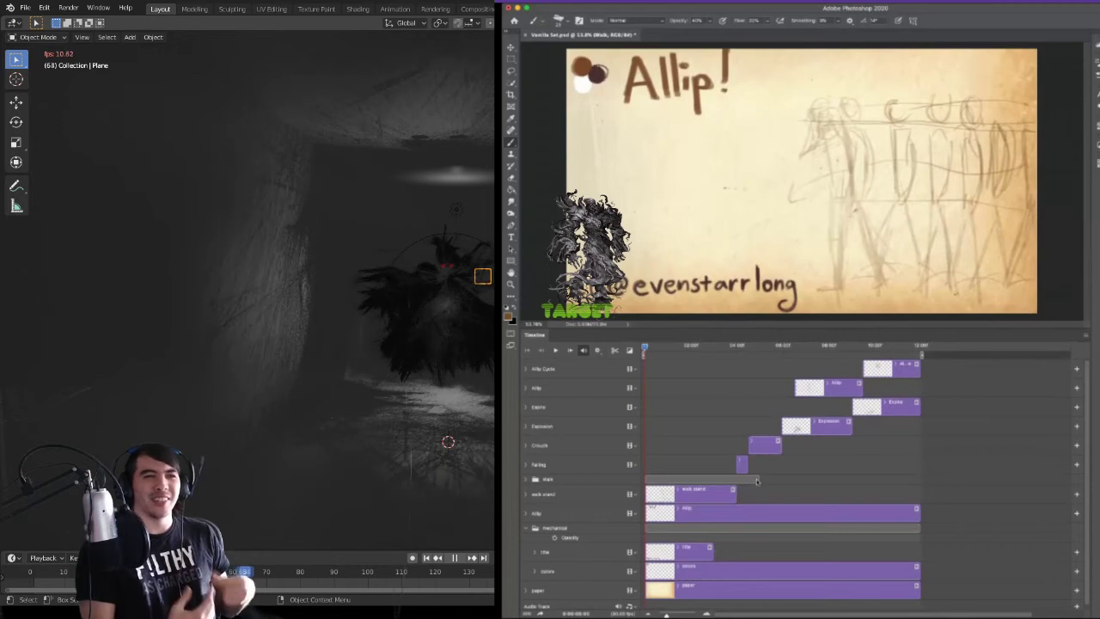
left_click_drag(756, 479, 734, 482)
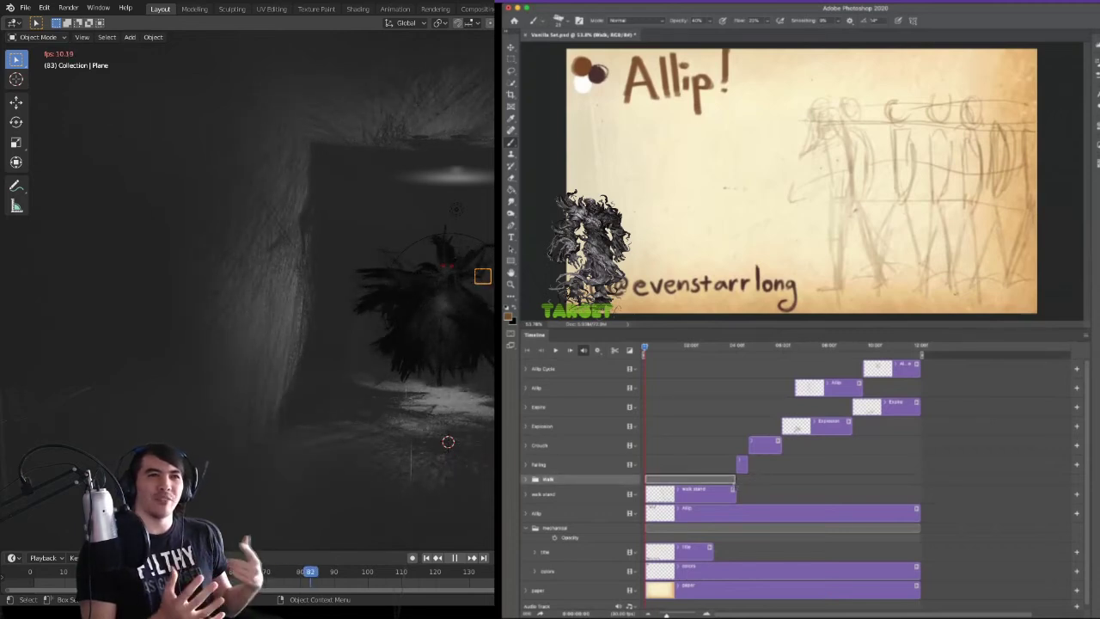
- On the walk stand layer, hand-letter the numbers 1 to 6 above the heads of the sketched walking poses
left_click(720, 496)
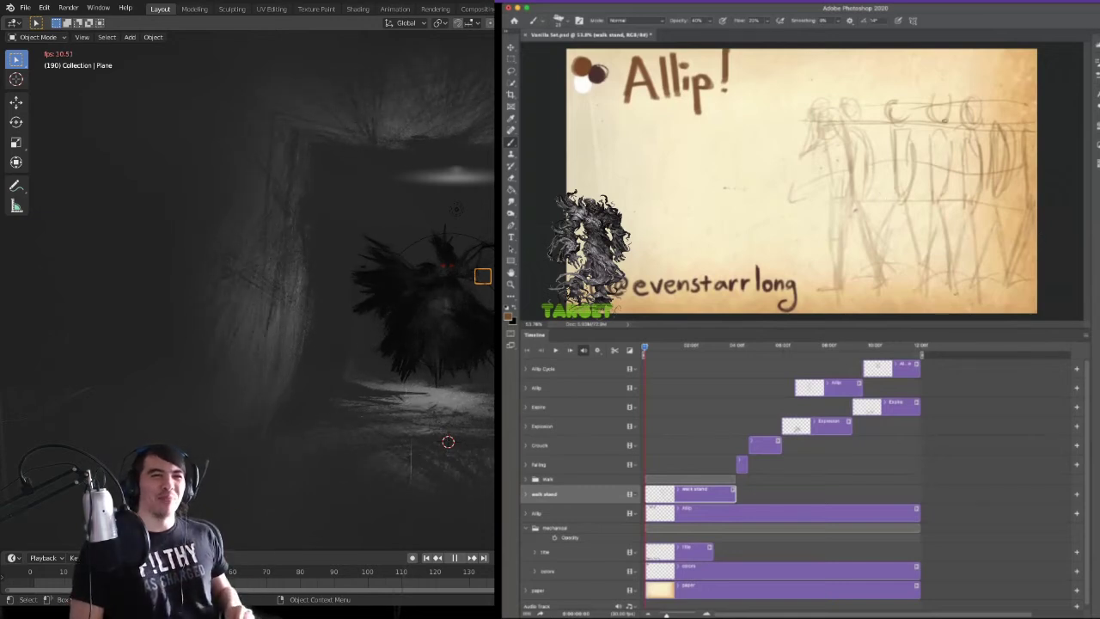
key("z")
left_click(857, 140)
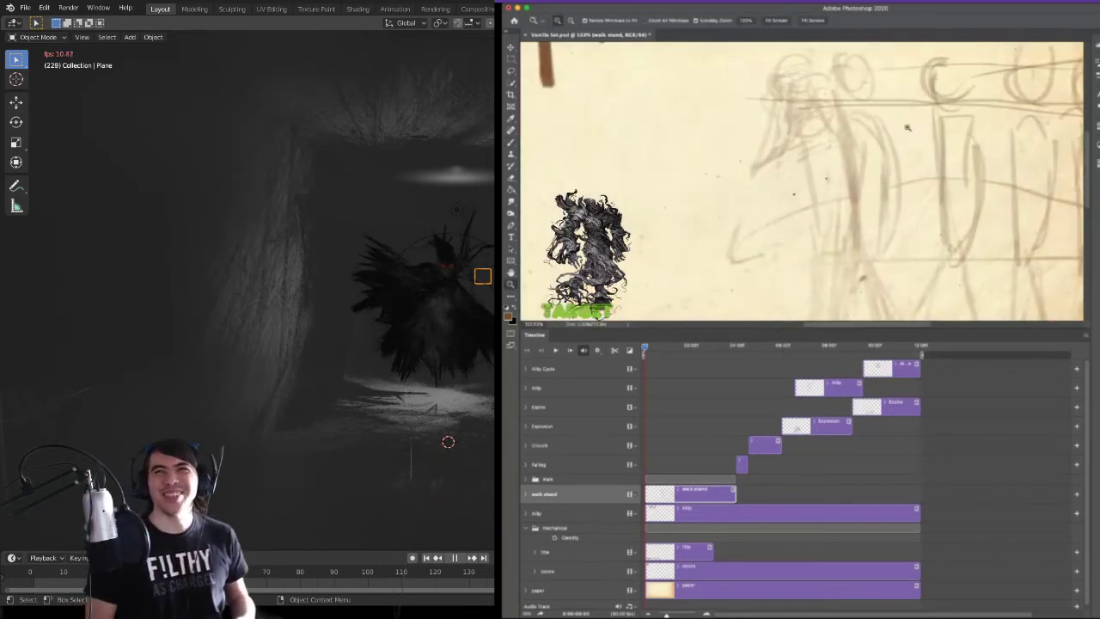
left_click_drag(752, 199, 744, 192)
left_click_drag(853, 182, 839, 182)
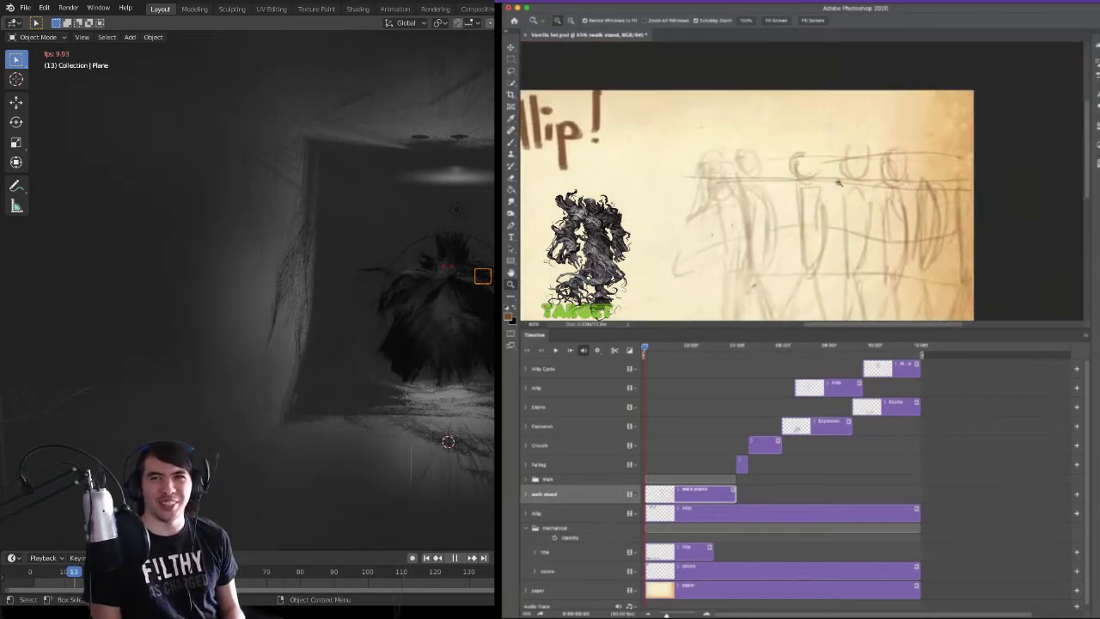
key("b")
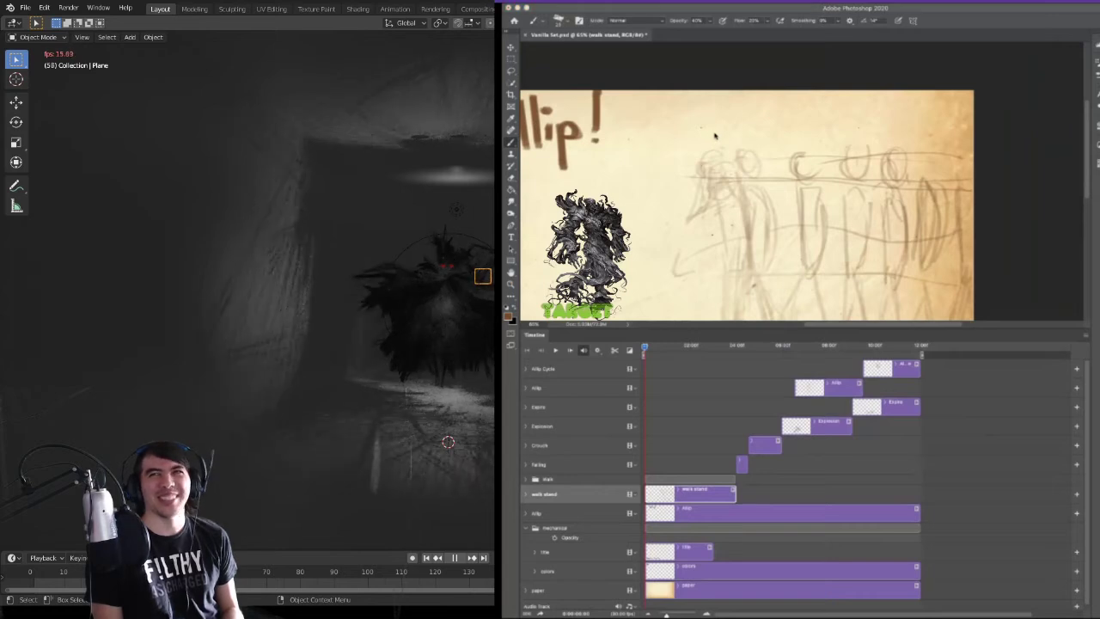
mouse_move(715, 132)
left_mouse_down()
mouse_move(715, 143)
mouse_move(756, 144)
mouse_move(932, 138)
left_mouse_up()
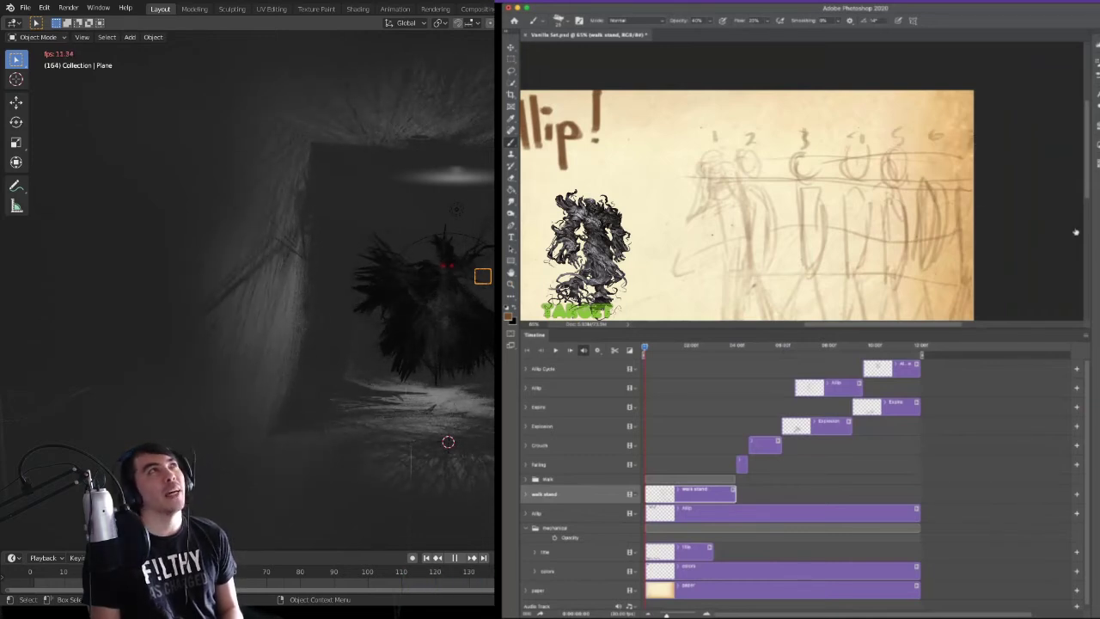
scroll(907, 290, "down", 3)
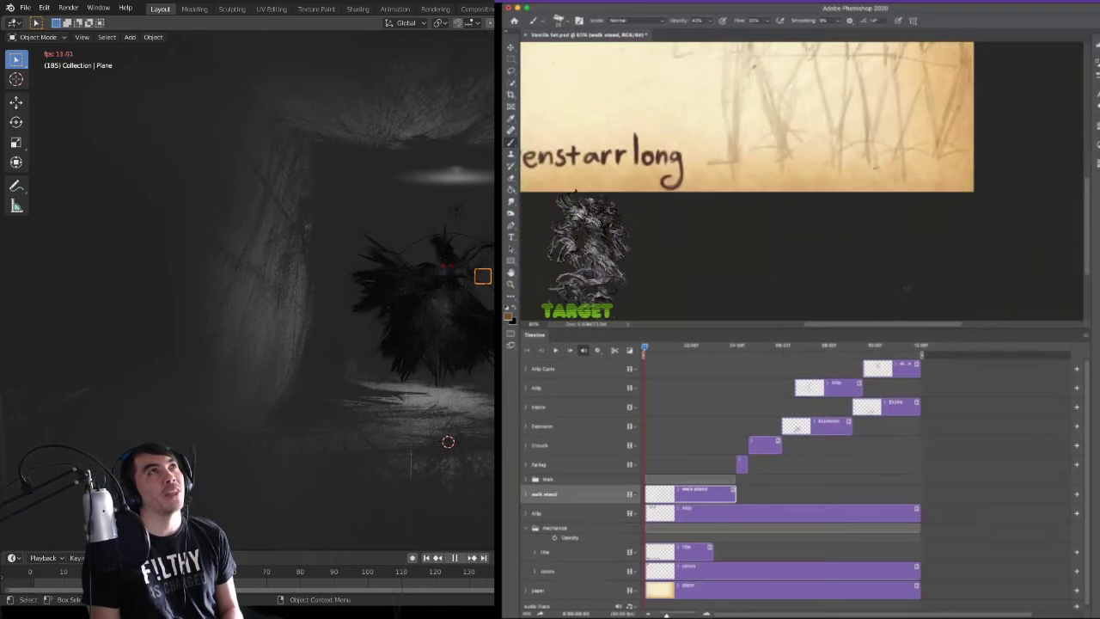
scroll(875, 297, "up", 1)
scroll(876, 297, "up", 2)
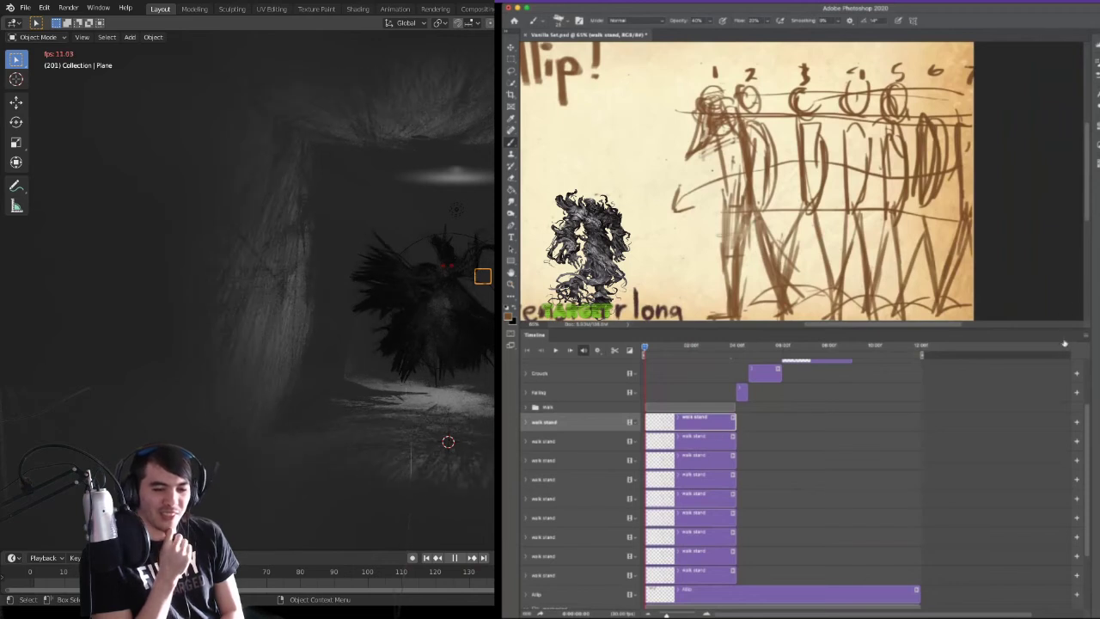
- Rename the two lowest walk stand layers 1 walk stand and 2 walk stand, in order from the bottom
key("alt+[")
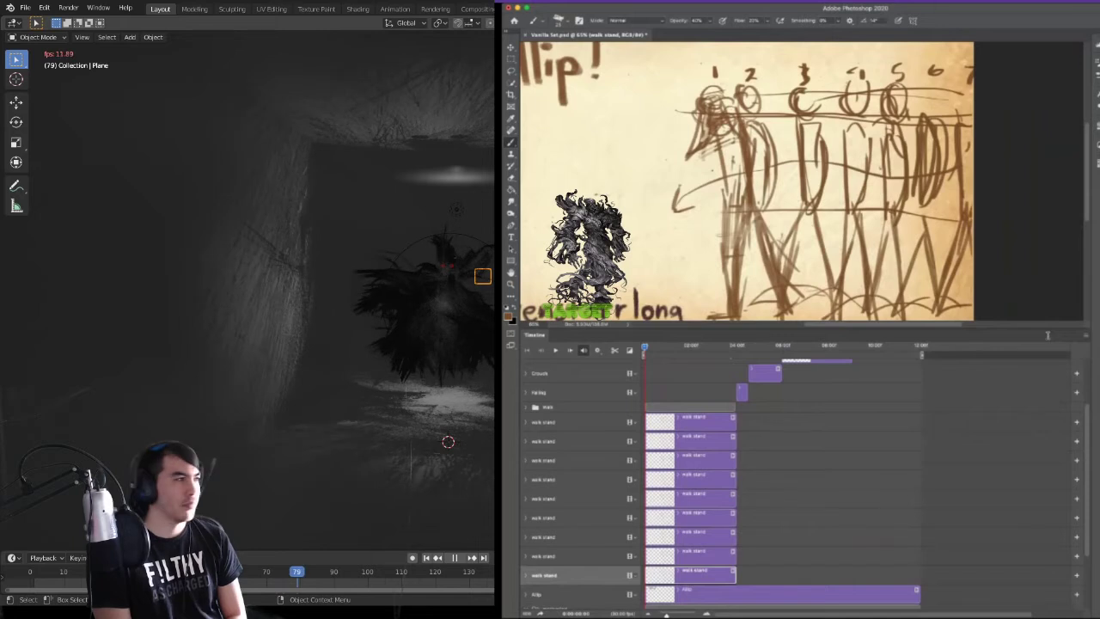
type("1")
key("shift+Tab")
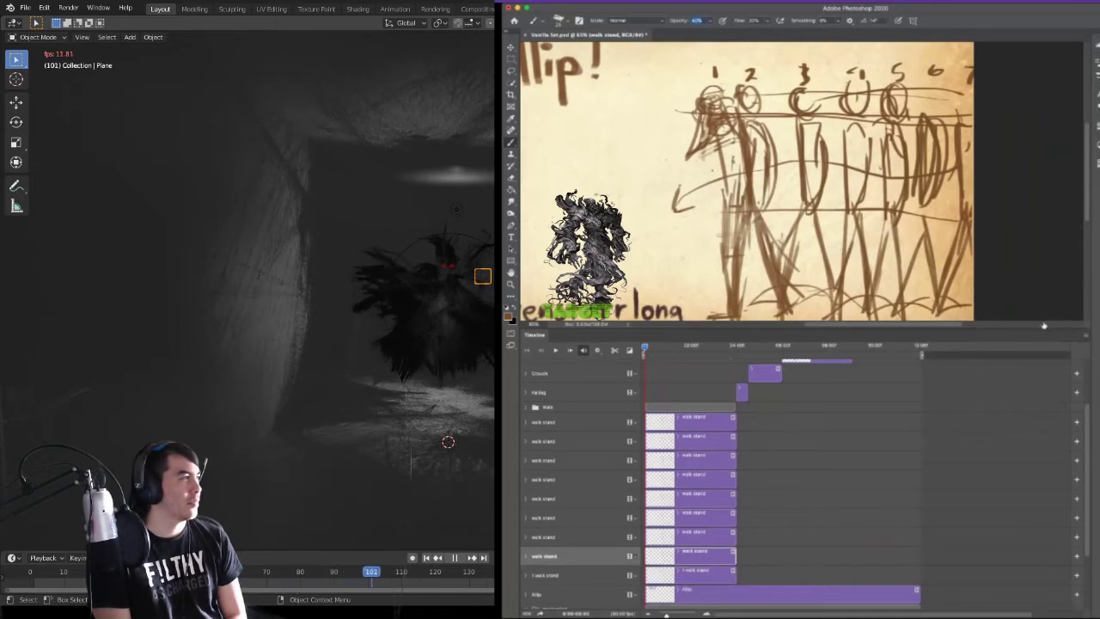
type("2")
key("Return")
key("alt+bracketright")
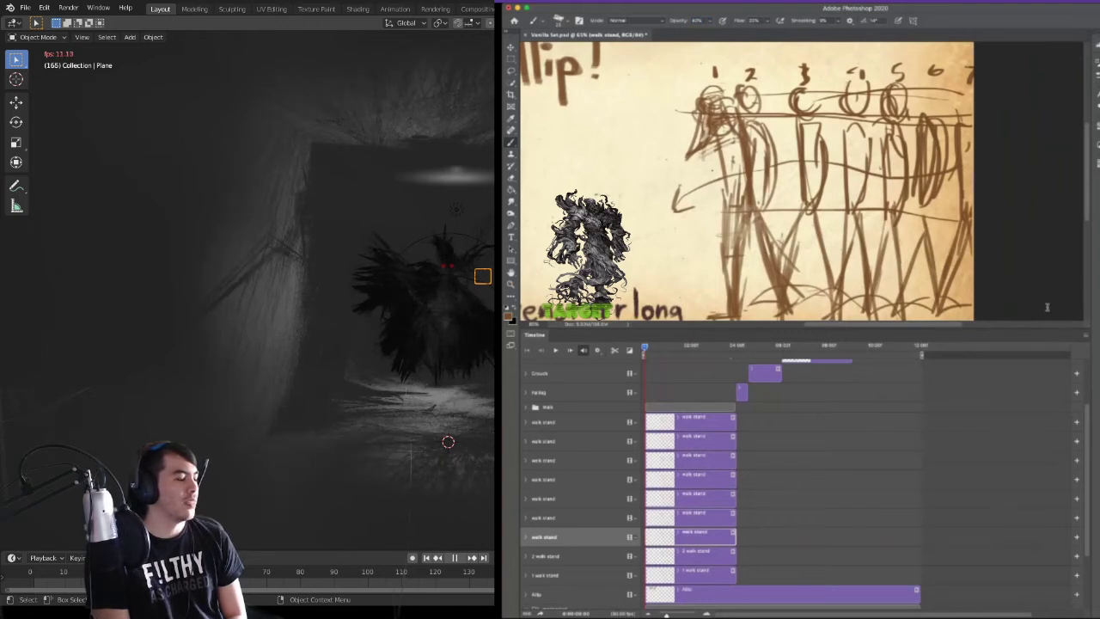
- Continue numbering the walk stand layers upward, prefixing the four above 2 walk stand with 3, 4, 5 and 6
key("alt+bracketright")
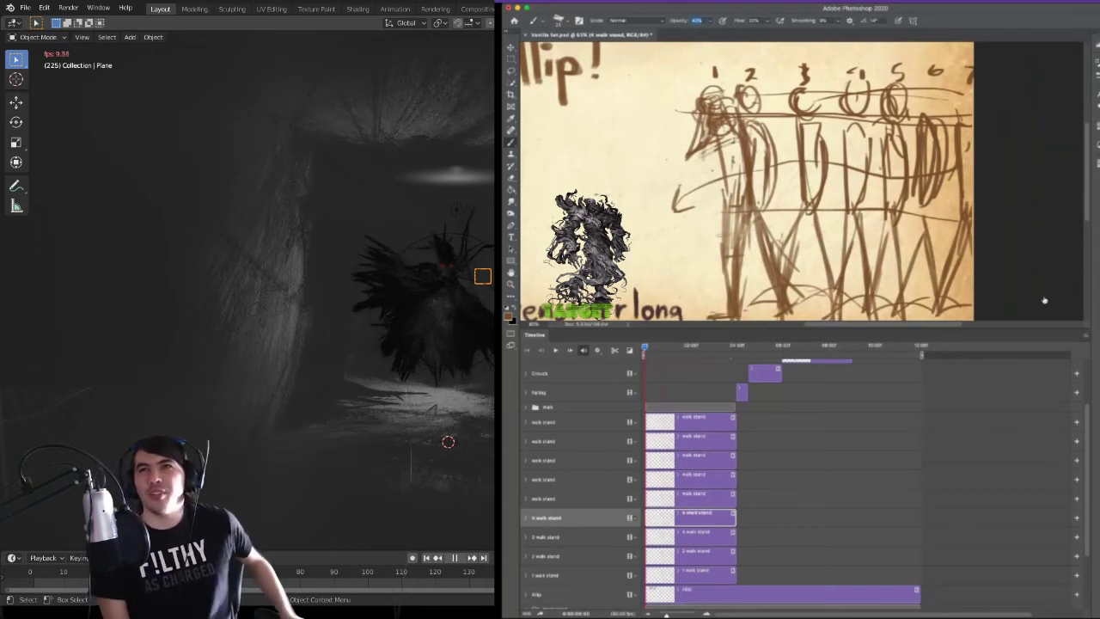
key("alt+bracketright")
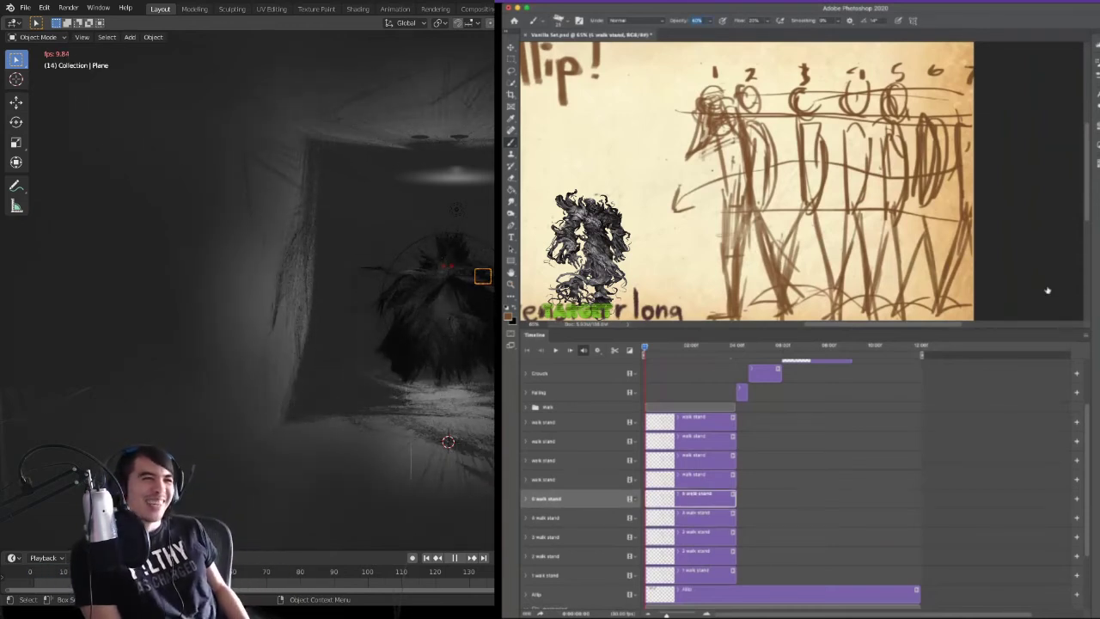
key("alt+bracketright")
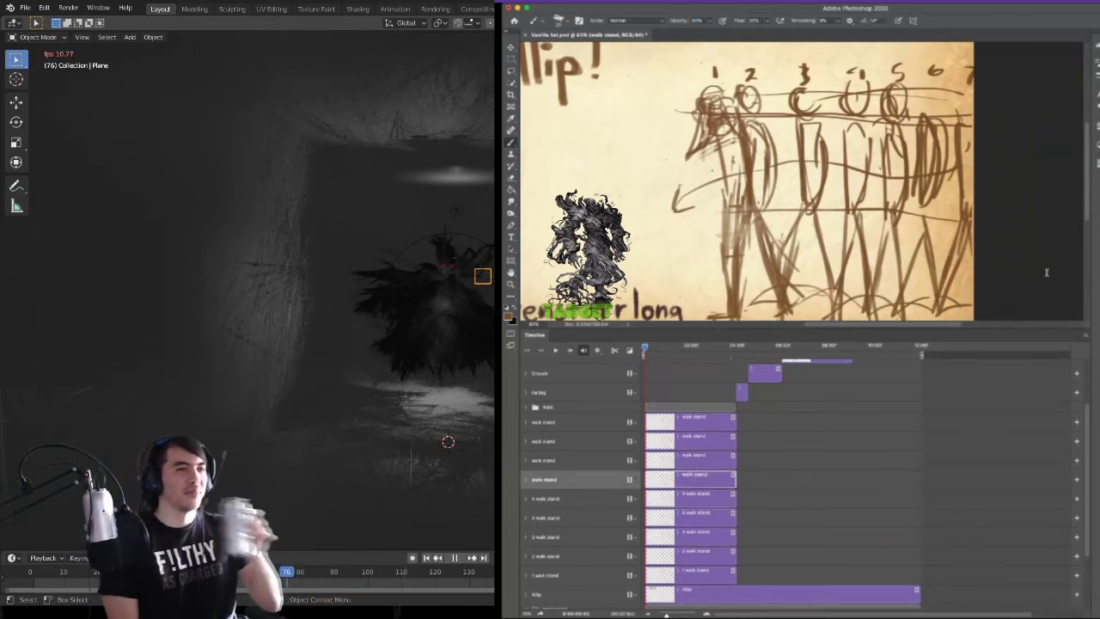
type("6")
key("Return")
key("alt+bracketright")
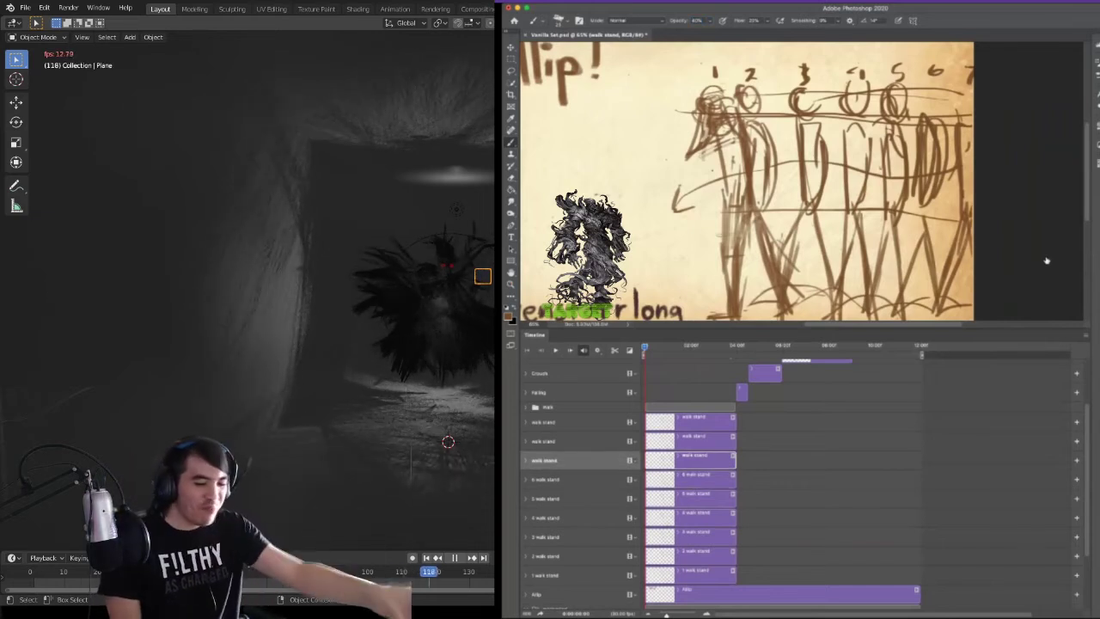
- Prefix the two walk stand layers above 6 walk stand with 7 and 8, and delete the remaining unnumbered one
key("space")
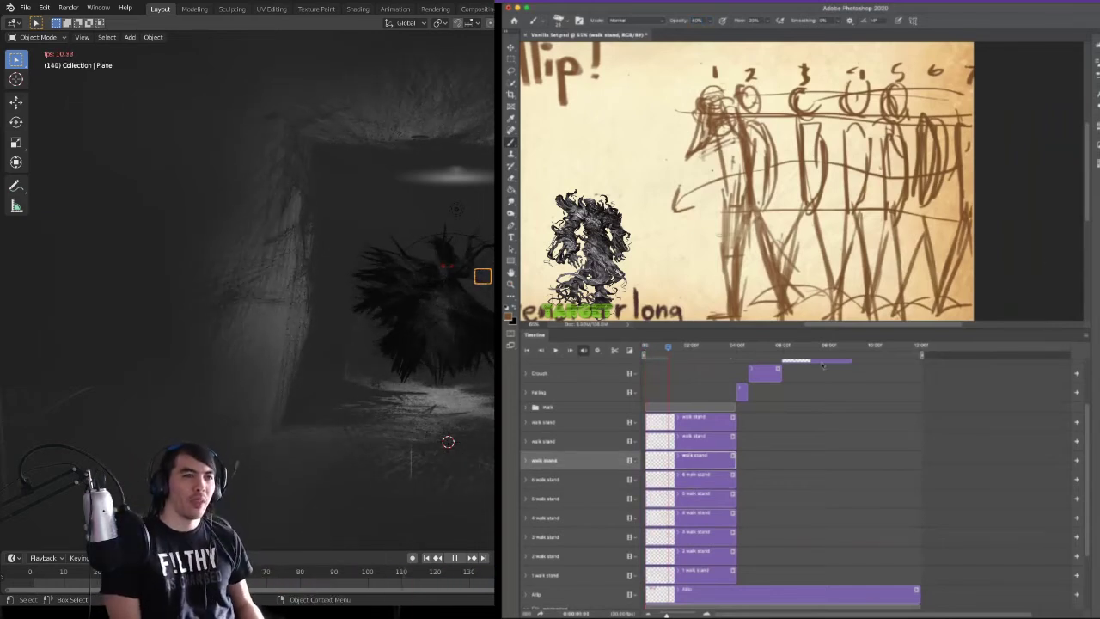
left_click_drag(669, 348, 643, 348)
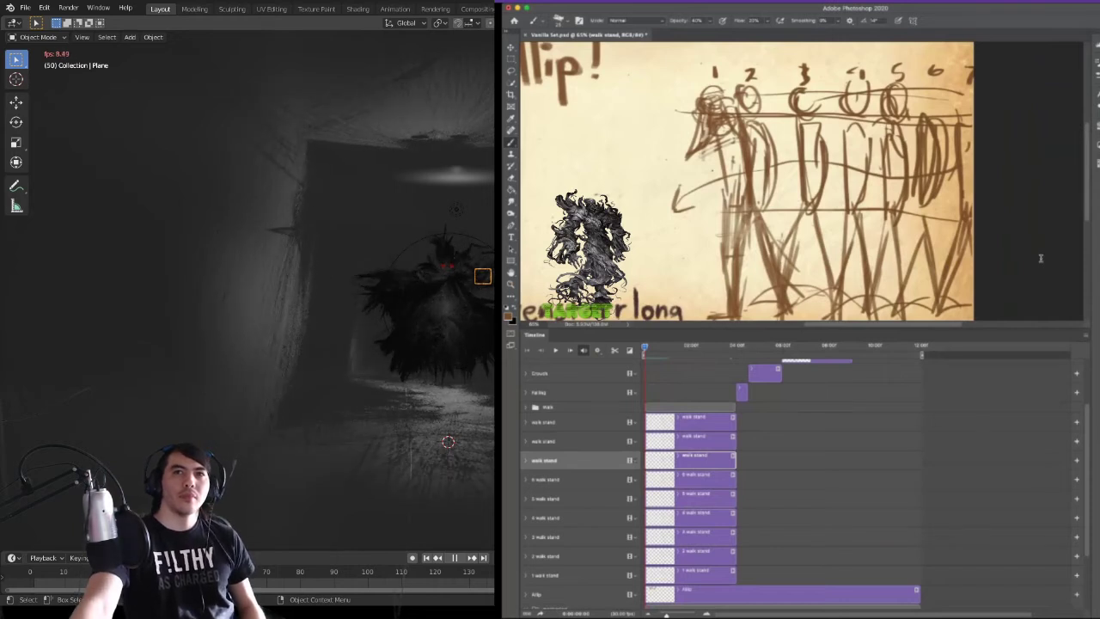
type("7")
key("Return")
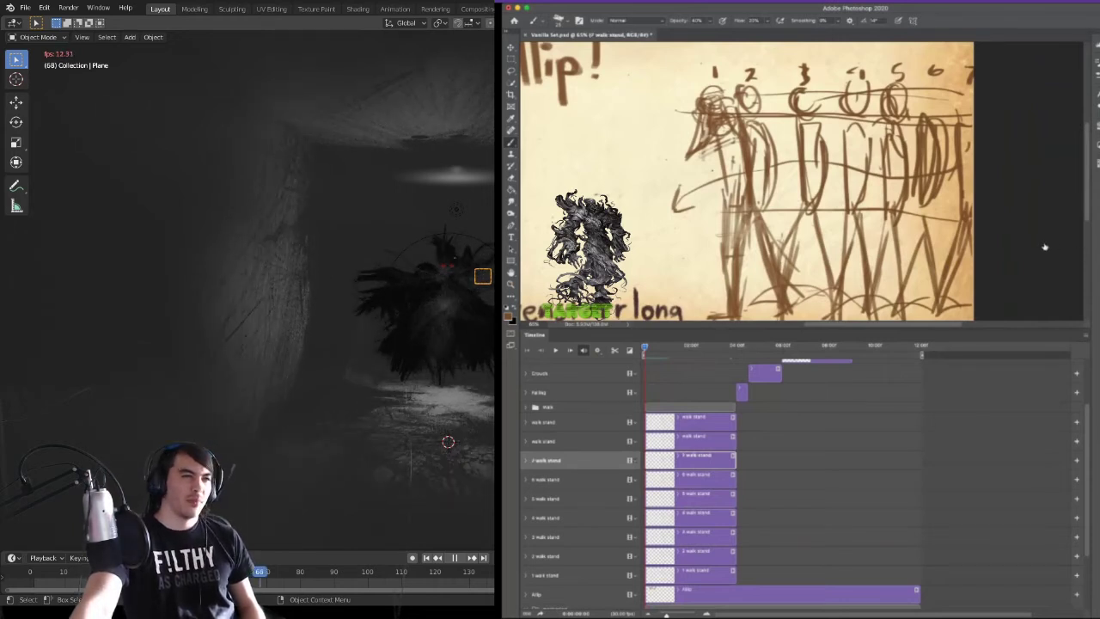
double_click(1044, 243)
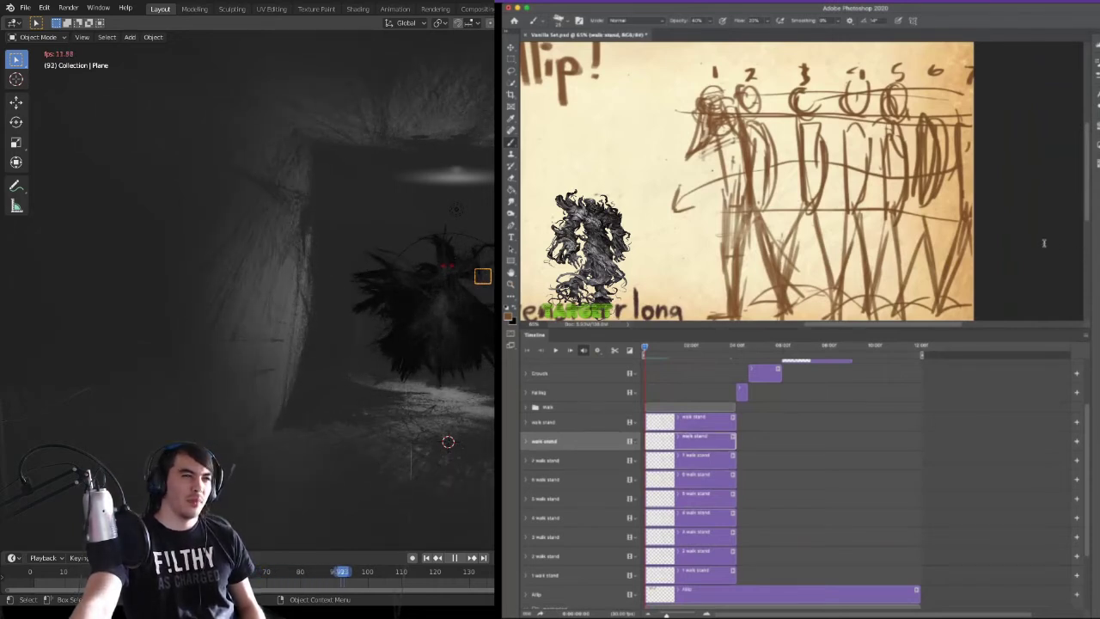
type("8")
key("Return")
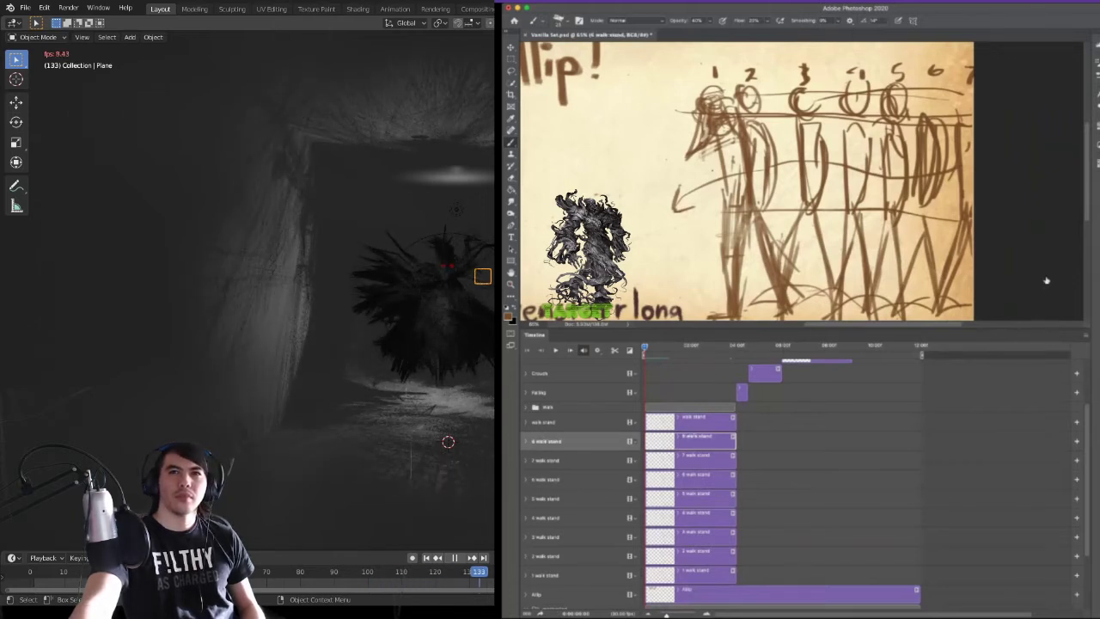
key("alt+bracketright")
key("BackSpace")
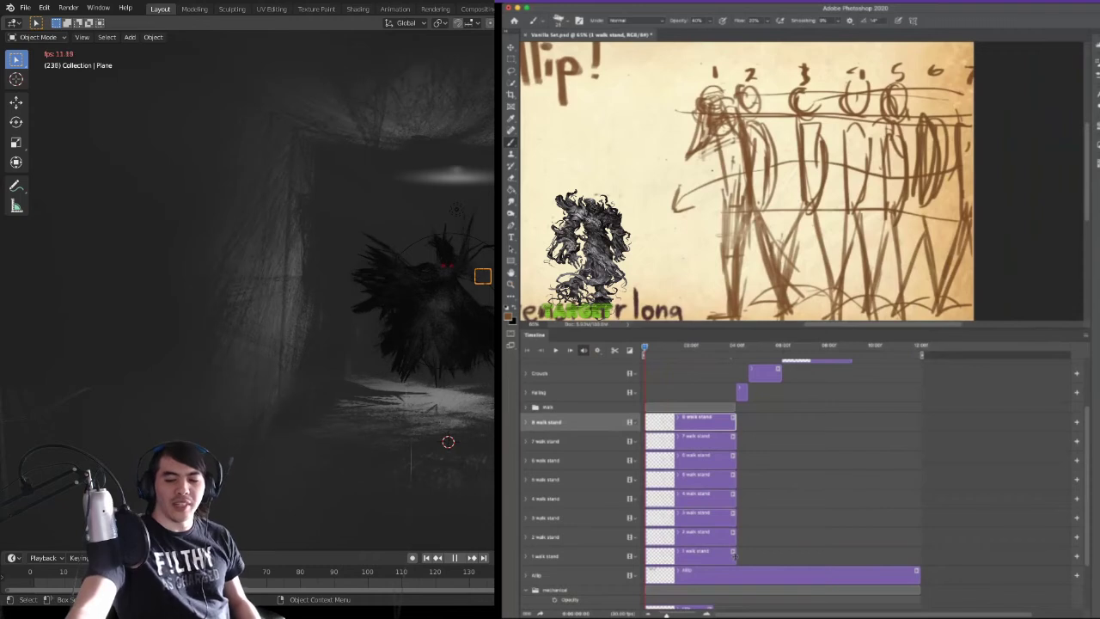
- Trim the 1, 2 and 3 walk stand clips to about half a second each, running end to end from the timeline's start
left_click(734, 556)
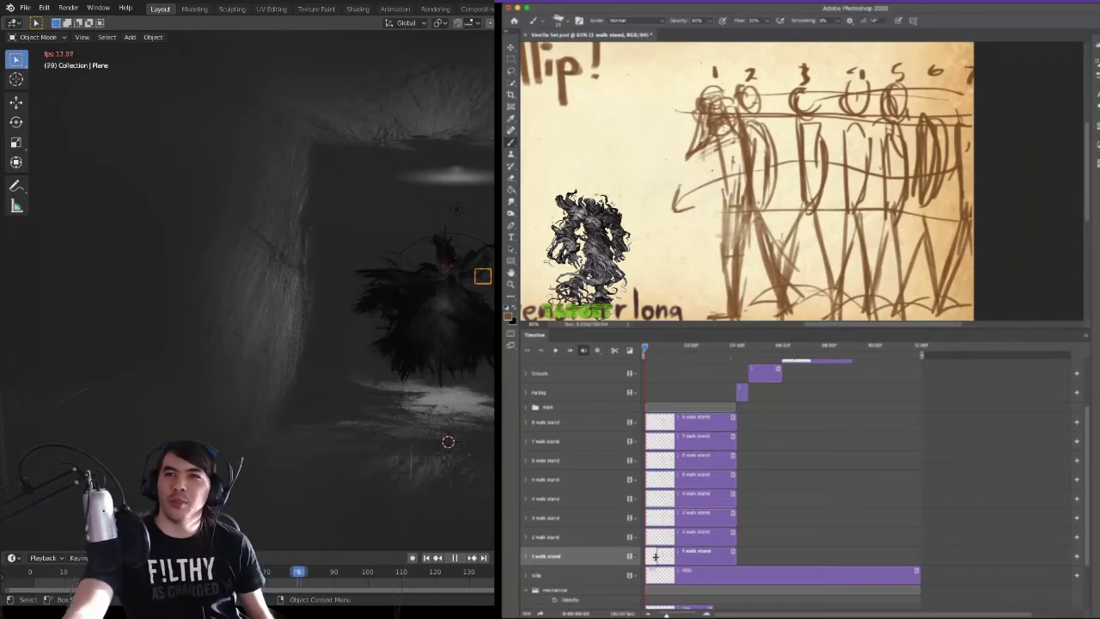
left_click_drag(655, 557, 654, 557)
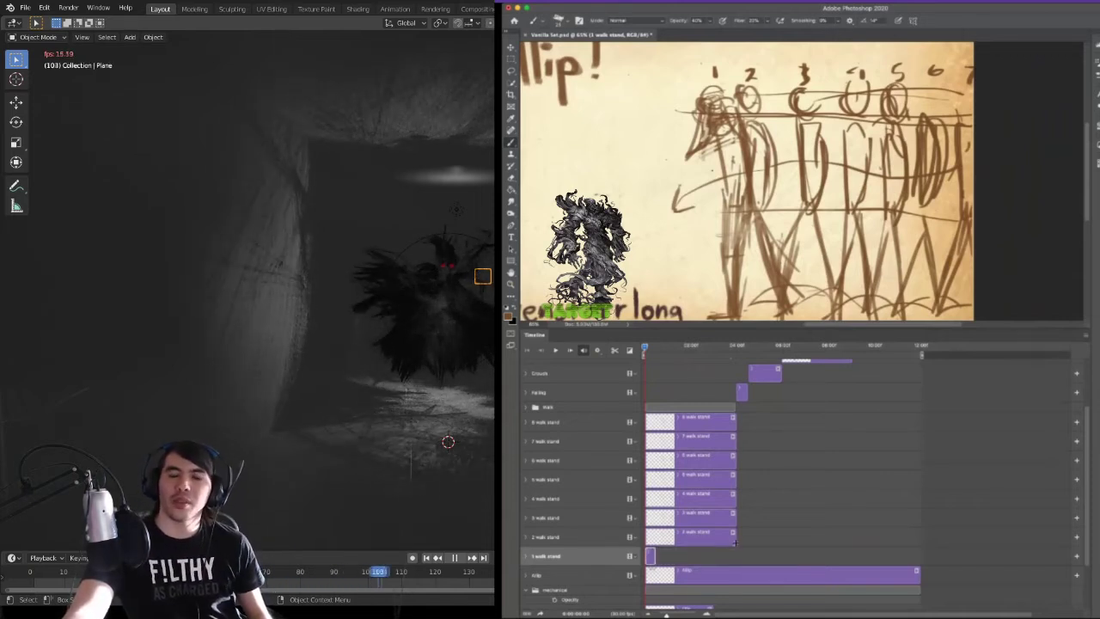
left_click(653, 537)
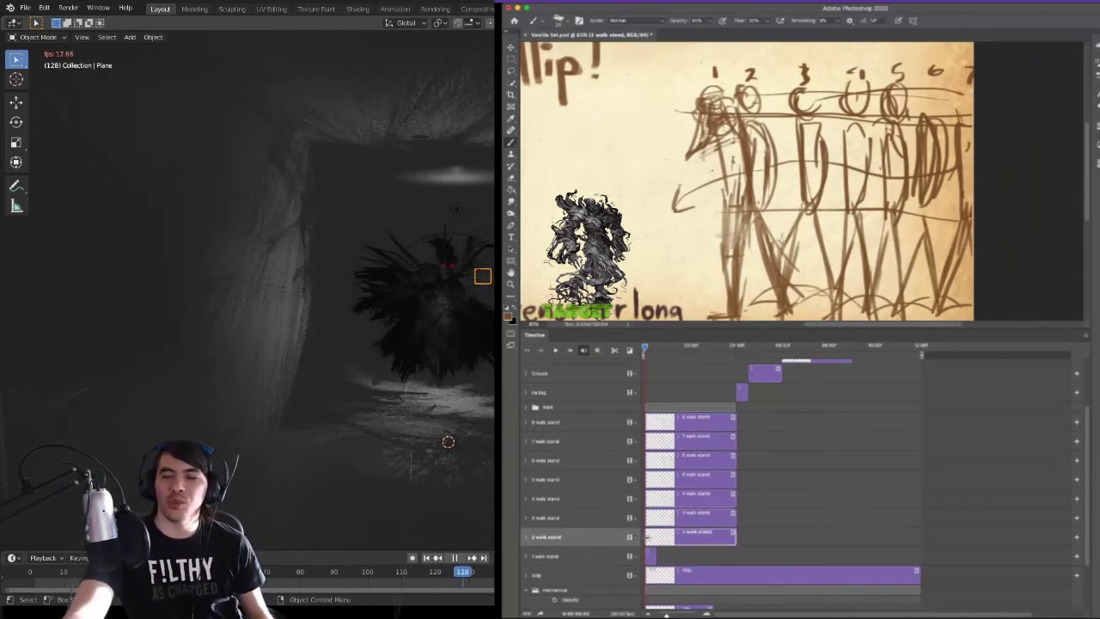
left_click_drag(653, 537, 678, 539)
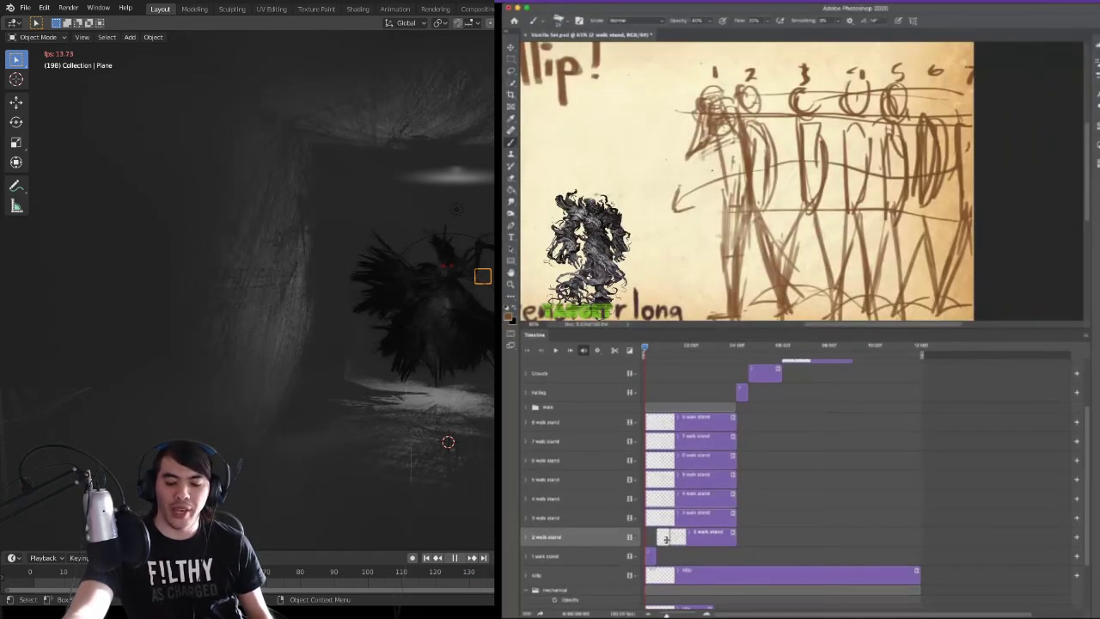
left_click_drag(664, 540, 670, 517)
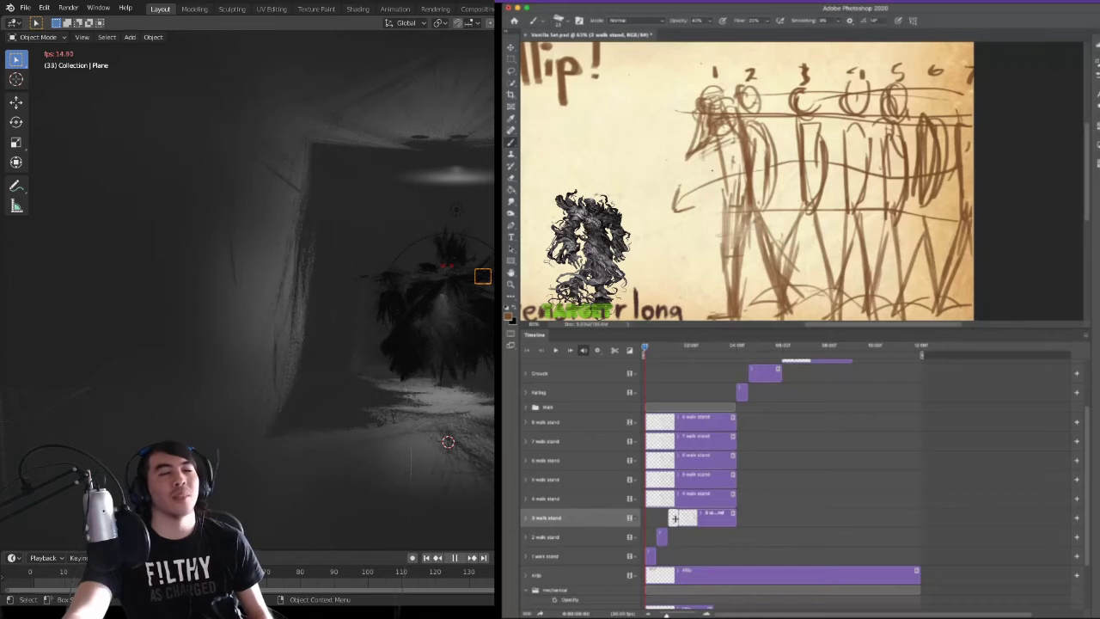
left_click_drag(676, 518, 677, 518)
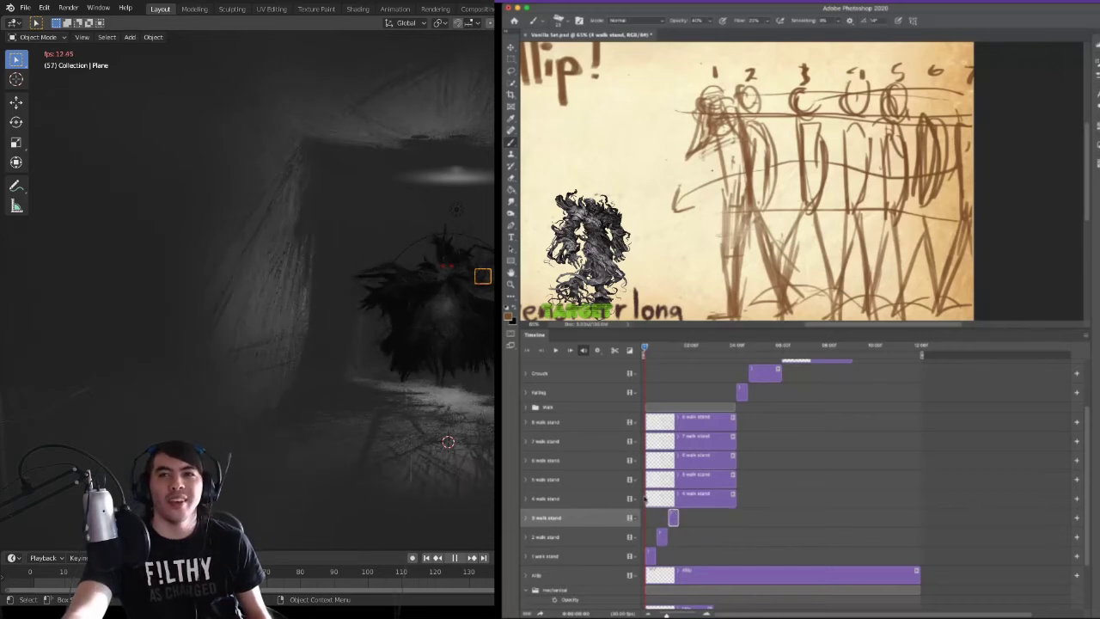
- Trim the 4 through 8 walk stand clips to about half a second each, continuing end to end up to the falling clip
left_click(678, 498)
left_click_drag(674, 498, 691, 478)
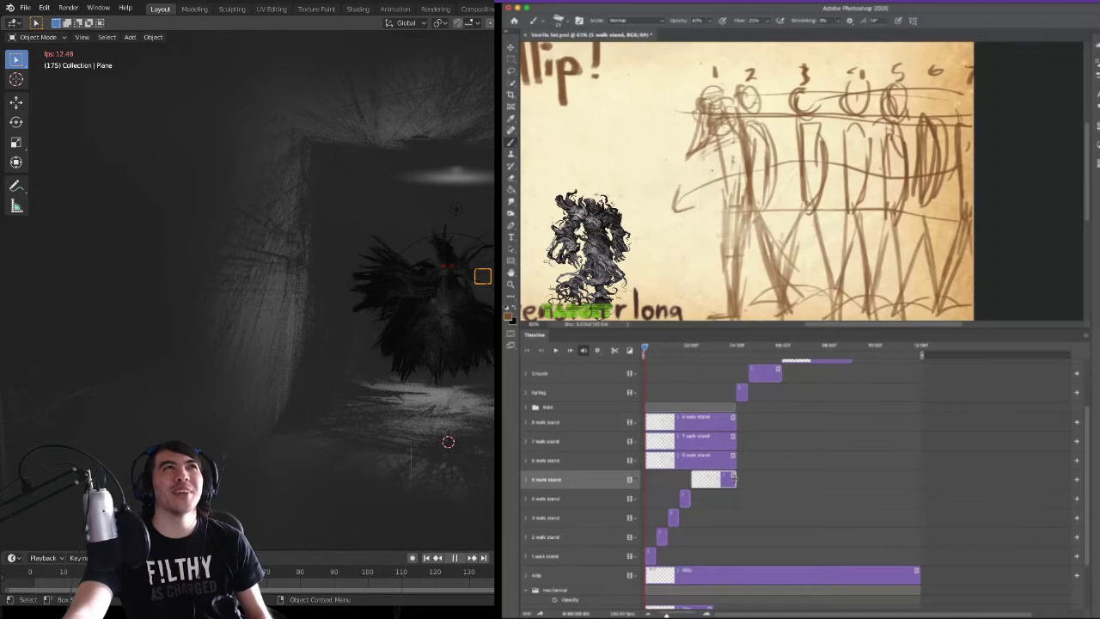
left_click_drag(699, 480, 712, 461)
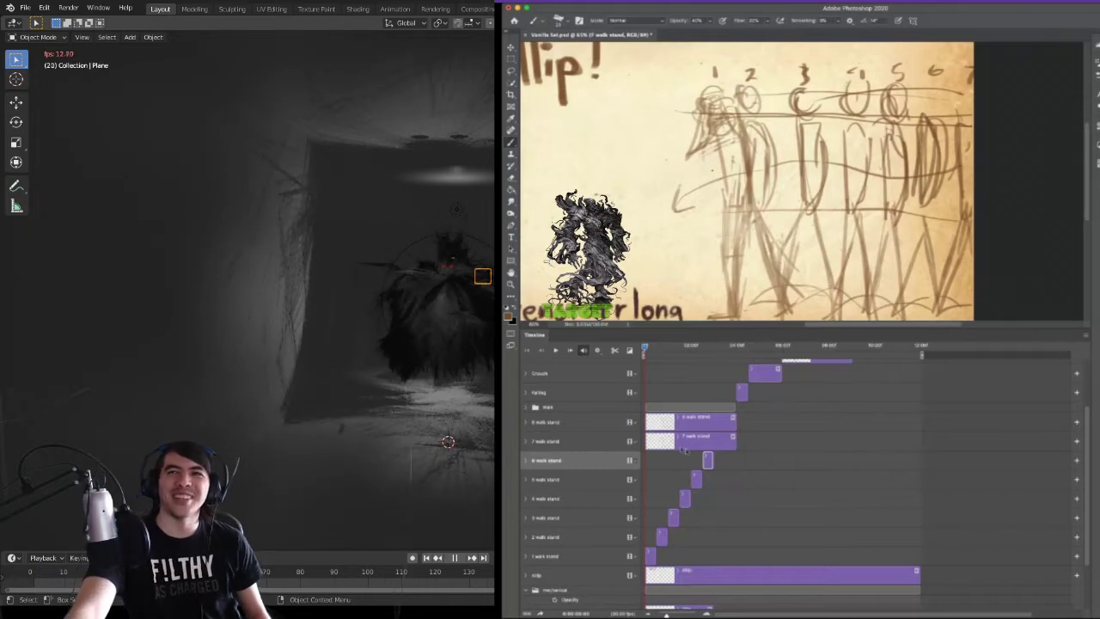
left_click(647, 441)
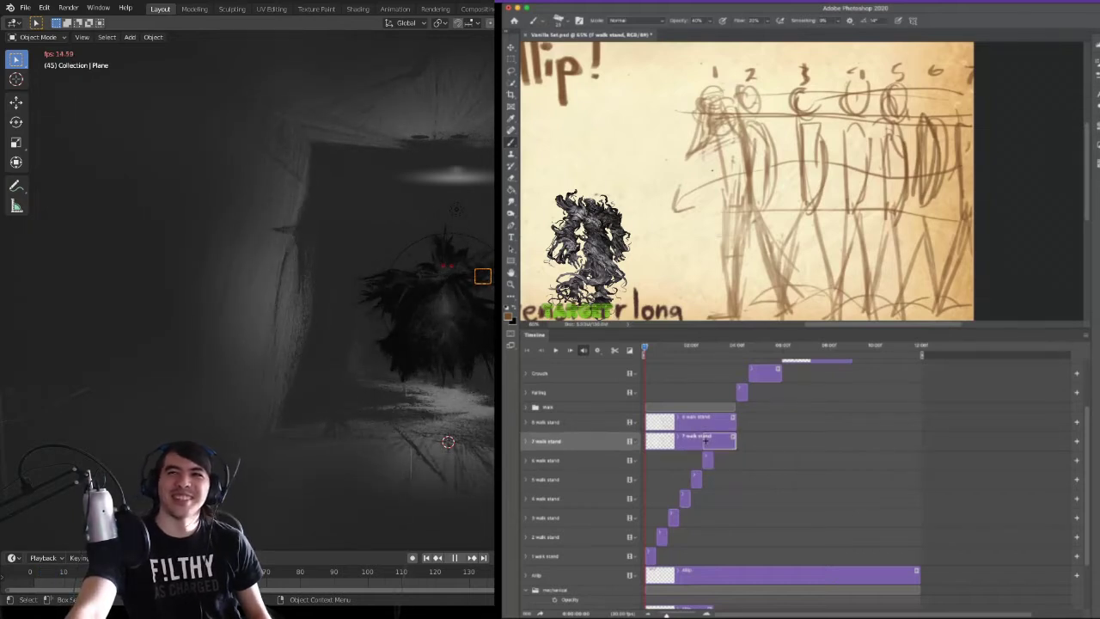
left_click_drag(712, 439, 714, 438)
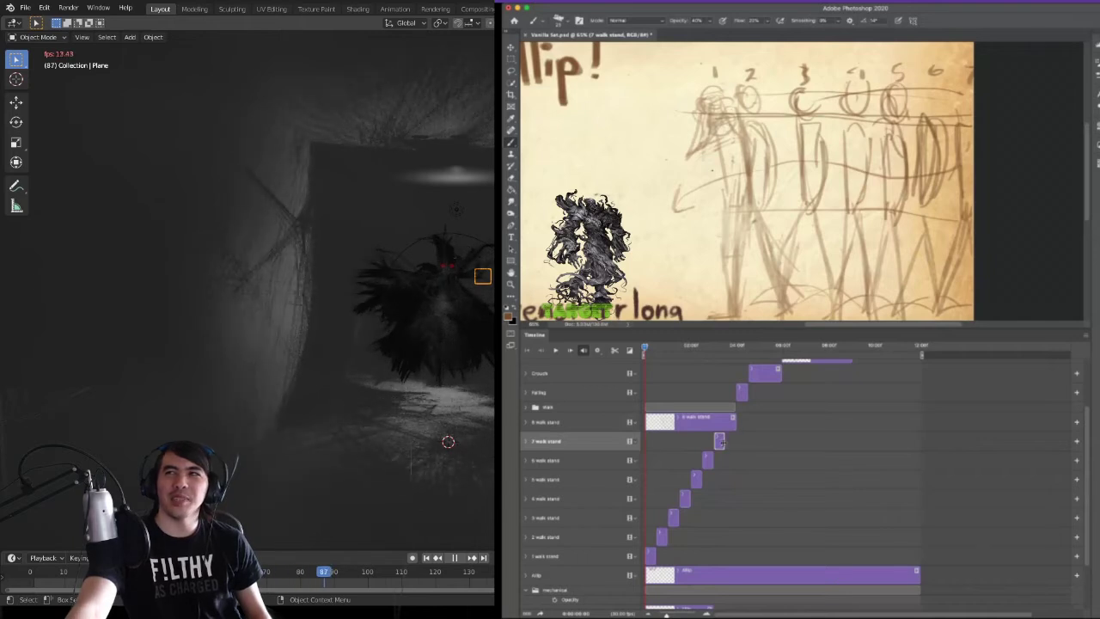
left_click_drag(646, 422, 726, 424)
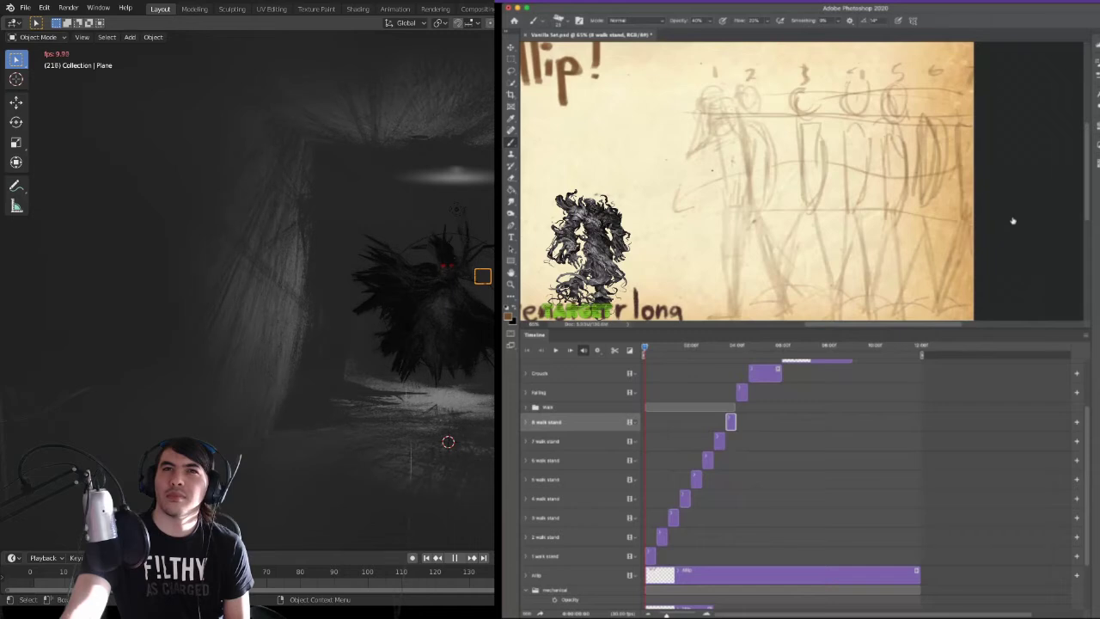
- Select the layers from 1 walk stand through 8 walk stand and move them into the Walk group
left_click(1039, 231)
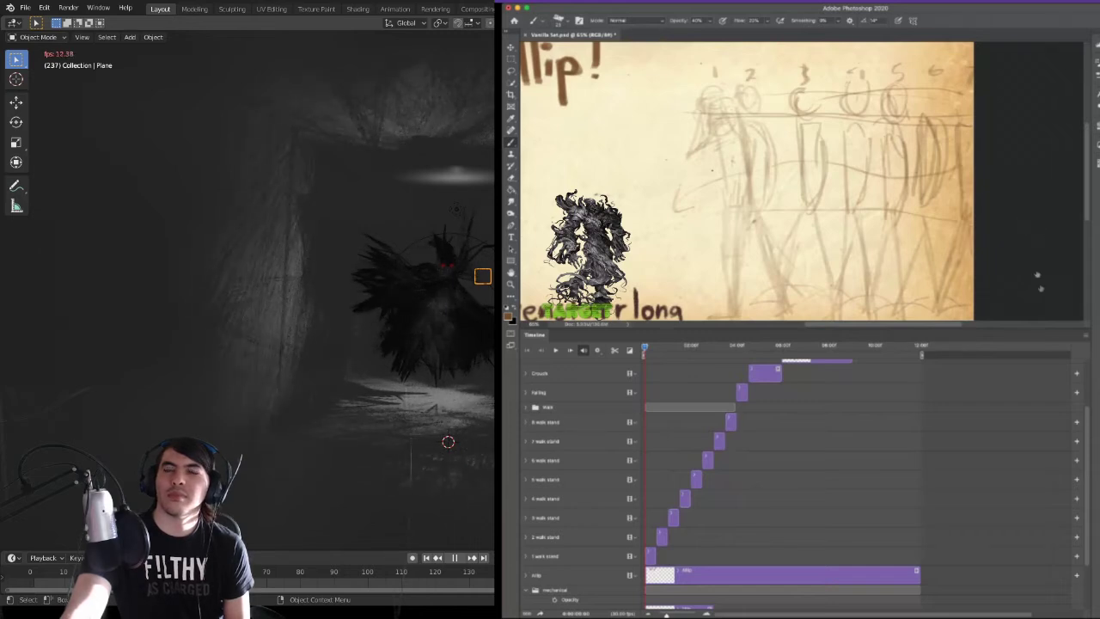
key("alt+comma")
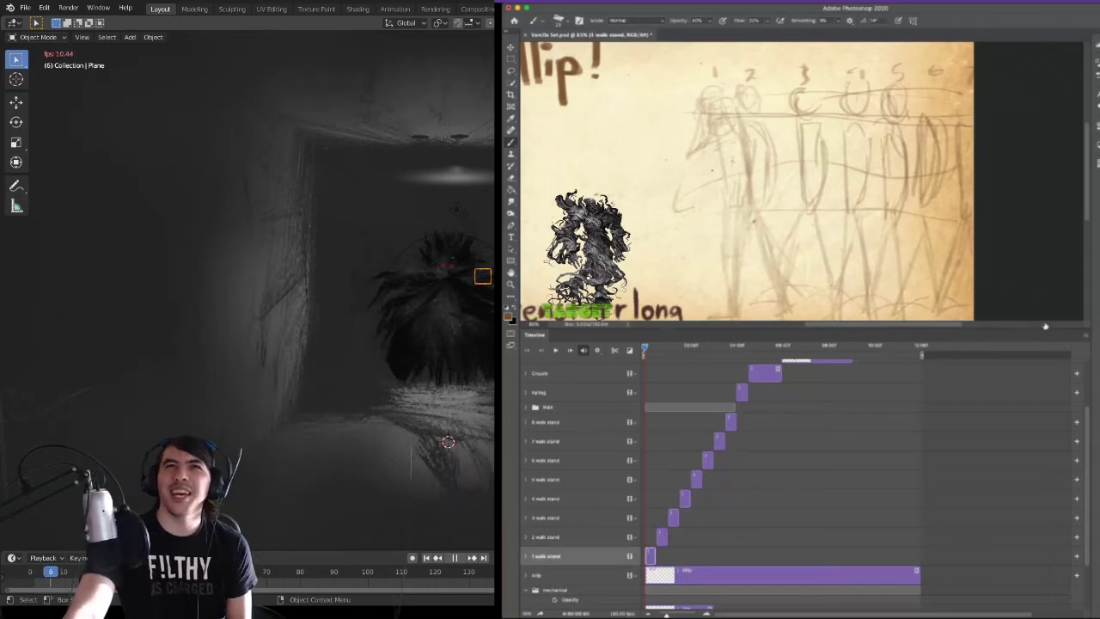
left_click(1045, 235, "shift")
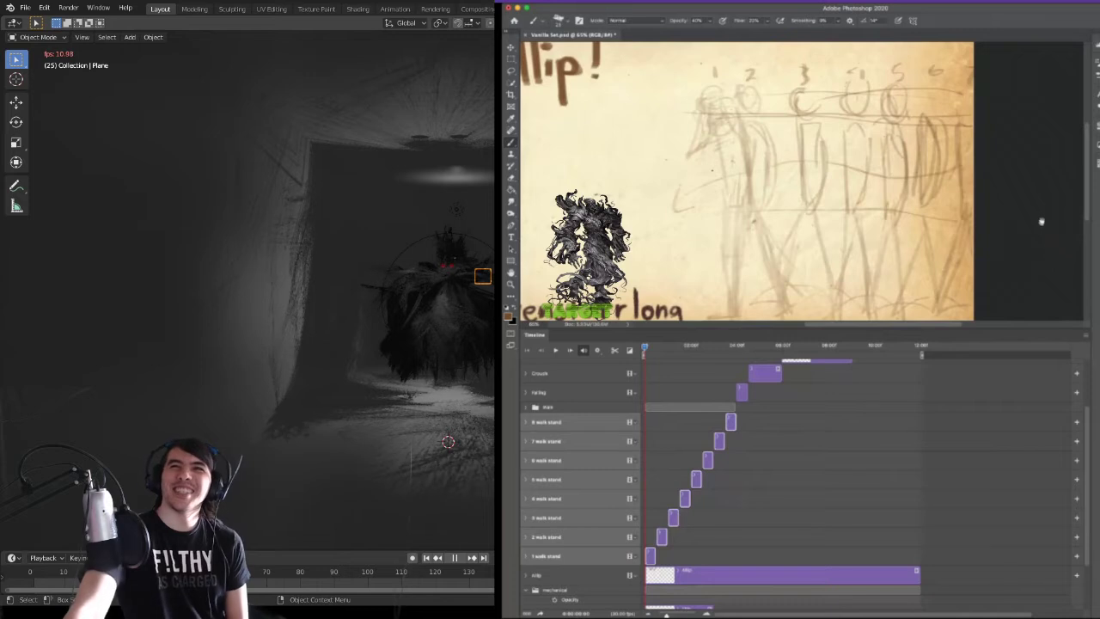
key("Delete")
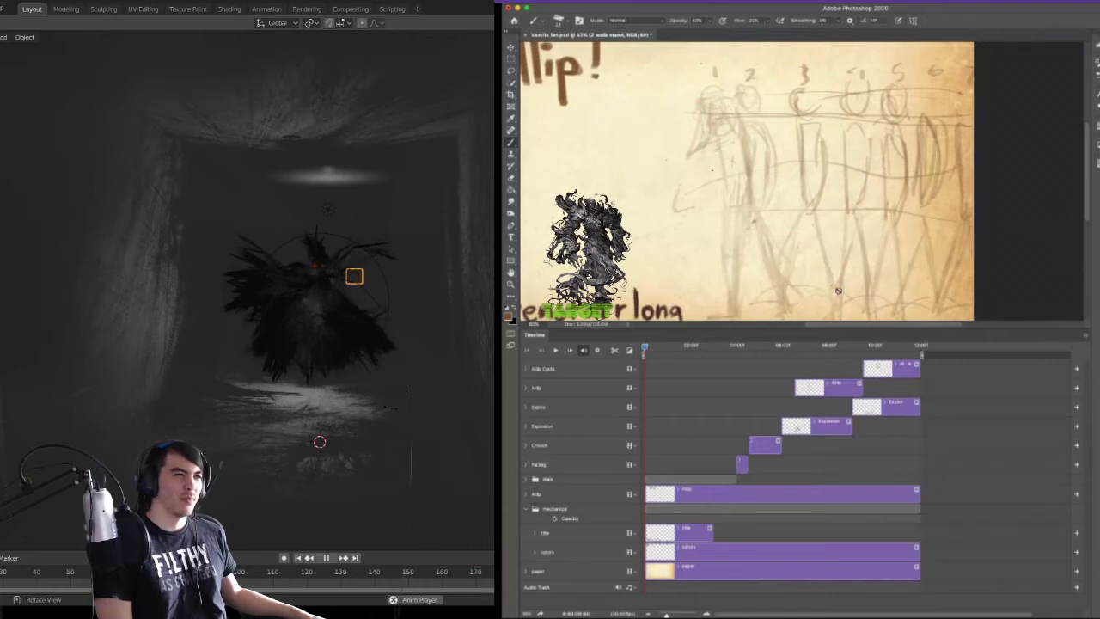
- Shrink the timeline area to enlarge the canvas, and frame the numbered walk poses up close
left_click(788, 324)
left_click_drag(791, 324, 812, 324)
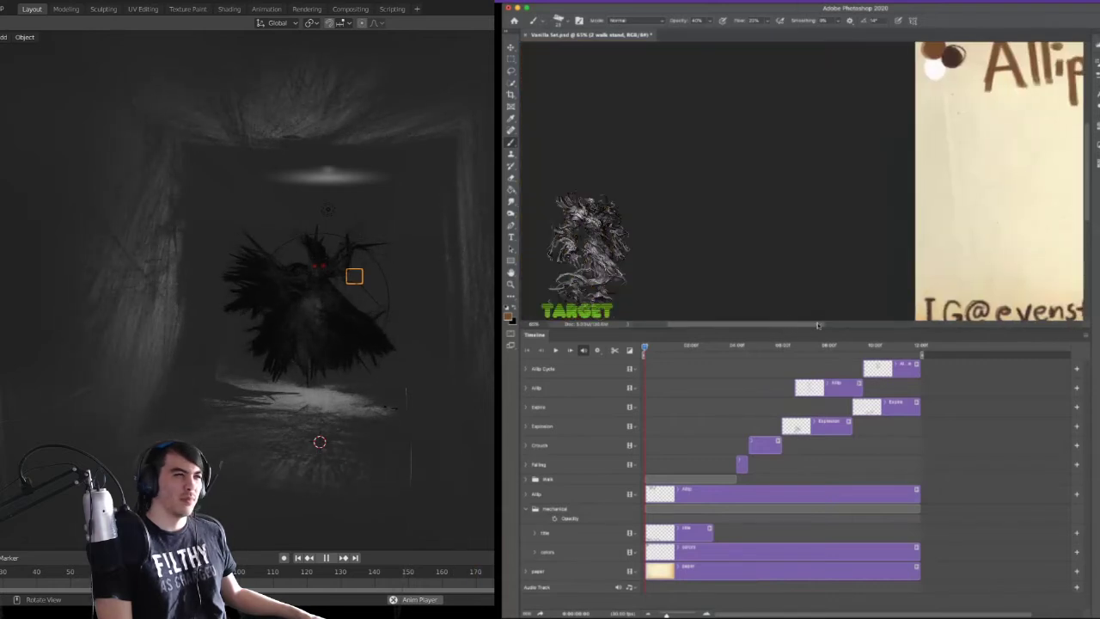
scroll(825, 321, "right", 5)
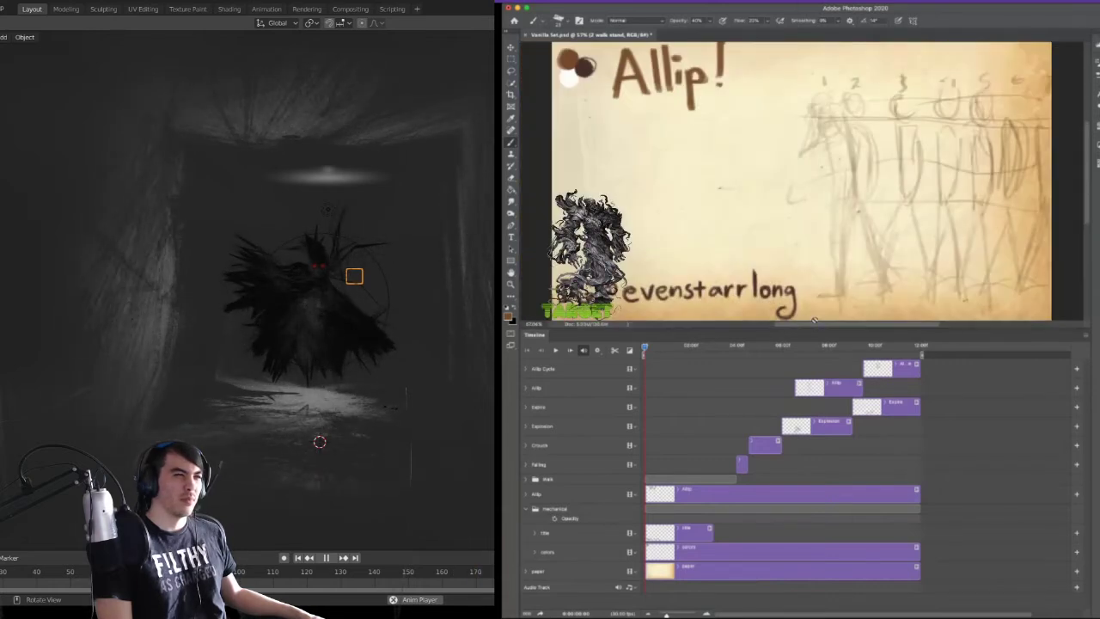
left_click_drag(769, 328, 768, 485)
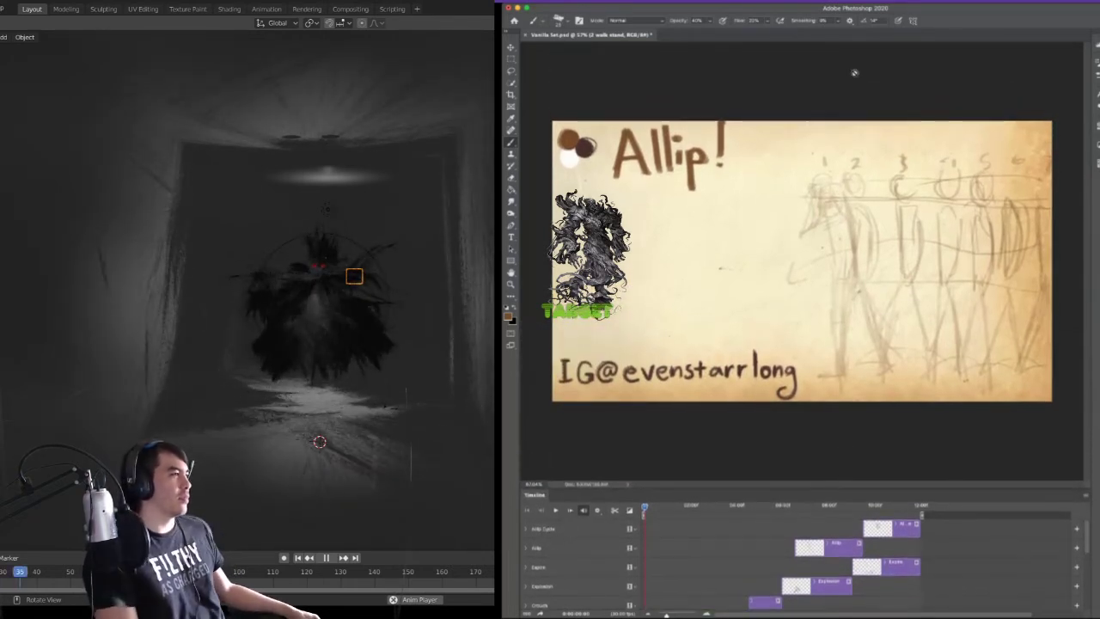
key("z")
left_click(839, 185)
left_click_drag(847, 190, 911, 191)
mouse_move(988, 199)
left_mouse_down()
mouse_move(554, 118)
mouse_move(567, 115)
left_mouse_up()
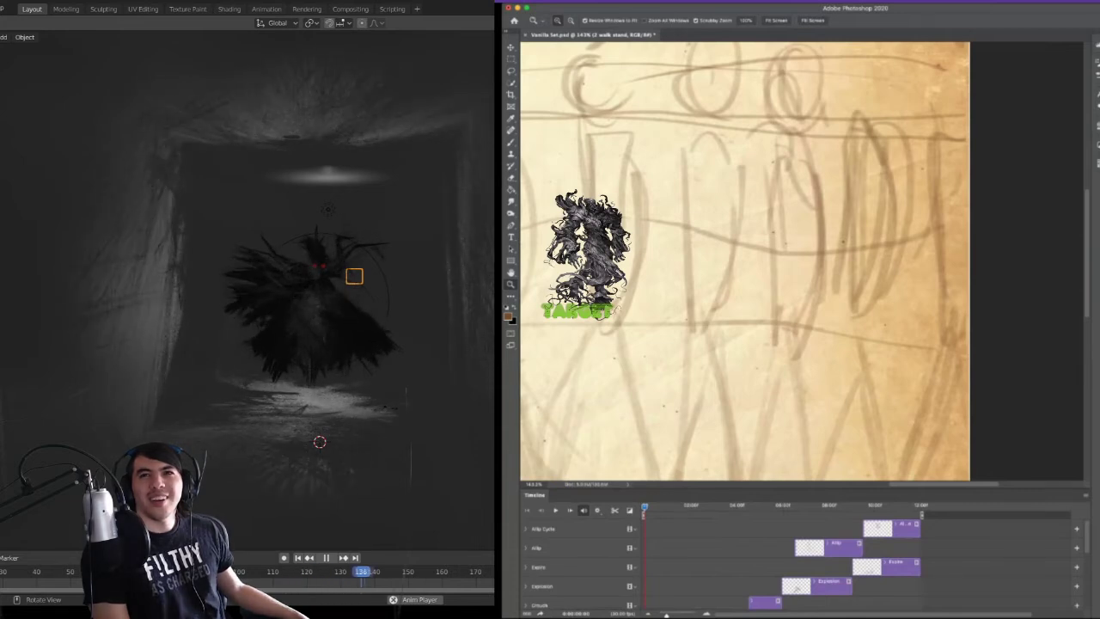
left_click_drag(812, 196, 791, 197)
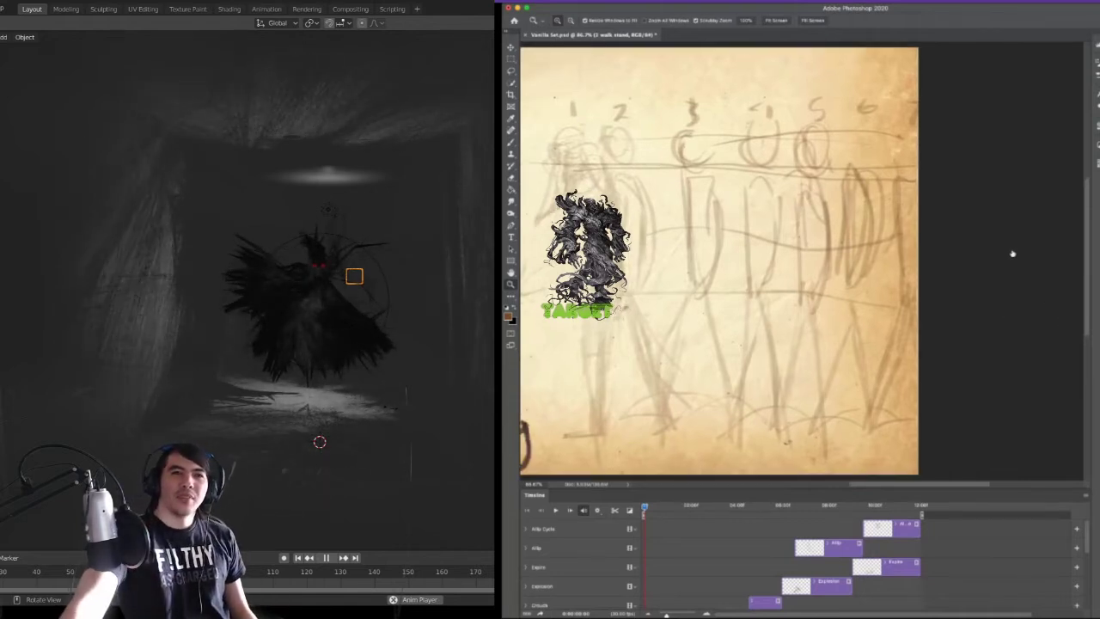
- Try to clear the full set of sketched poses from the walk stand layers using a selection of the whole canvas
key("e")
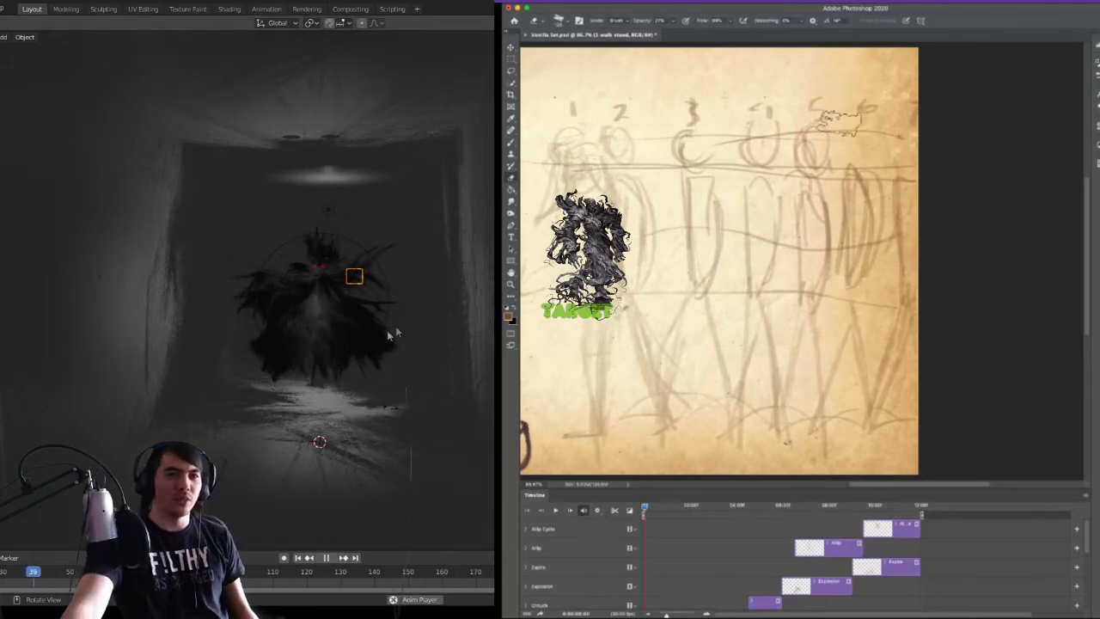
key("l")
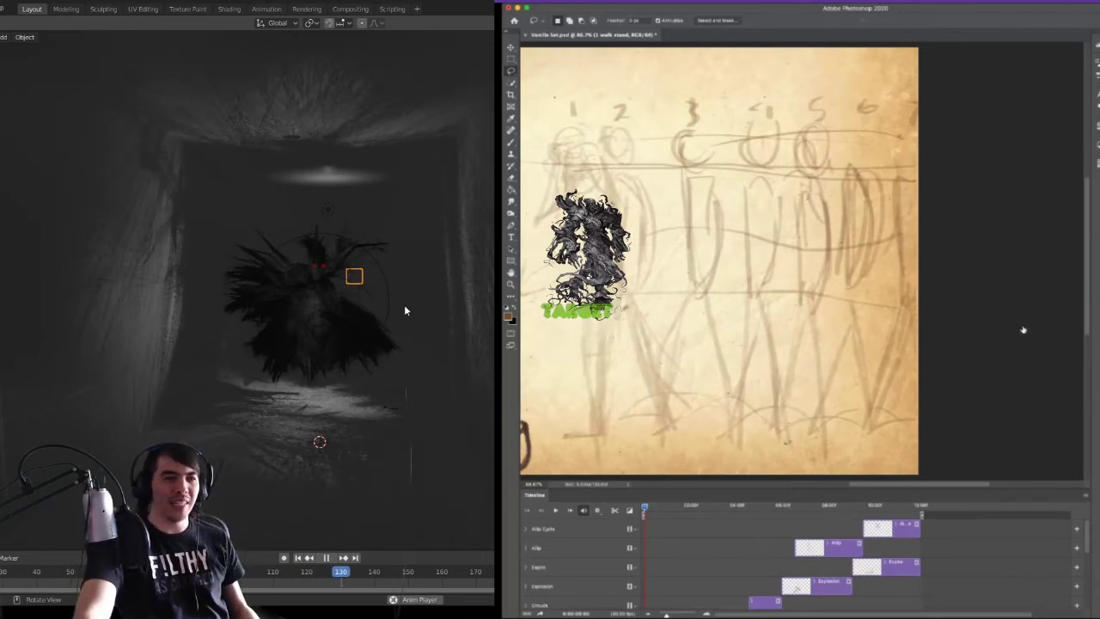
key("super+a")
key("BackSpace")
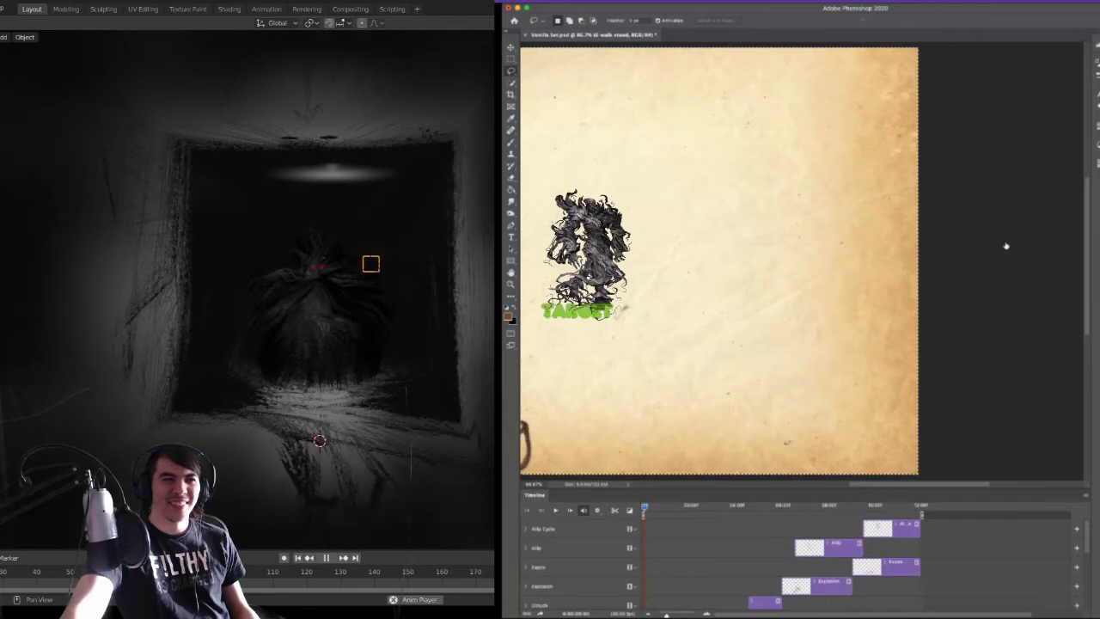
left_click(1009, 231)
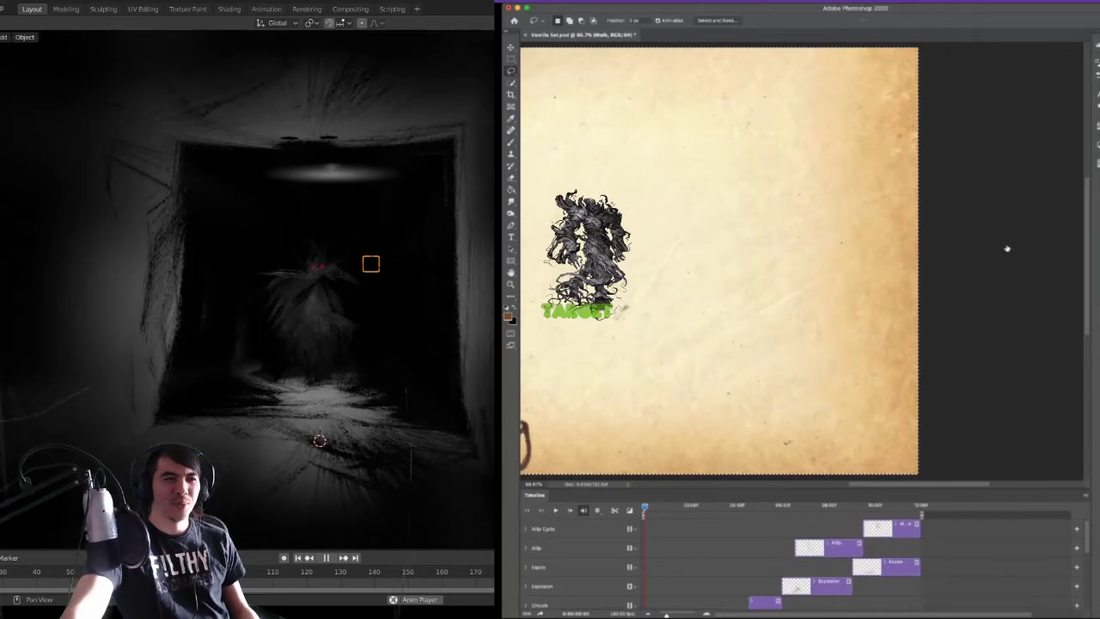
left_click(1018, 324)
left_click(1051, 324)
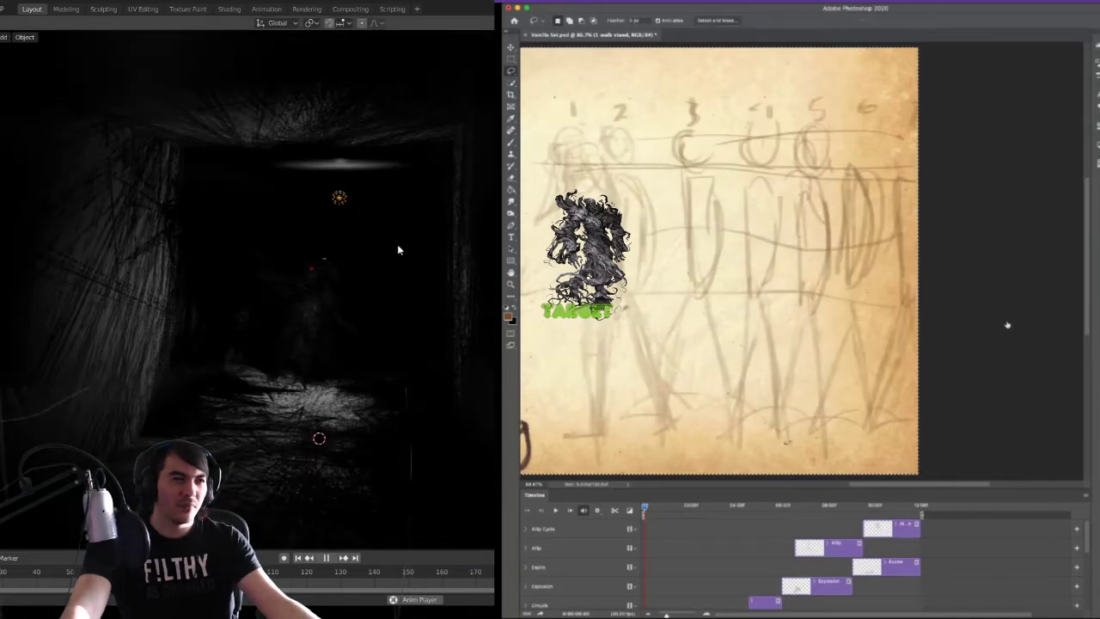
- In Blender, lower the selected light along Z and shift it along Y to light the room behind the creature
key("g")
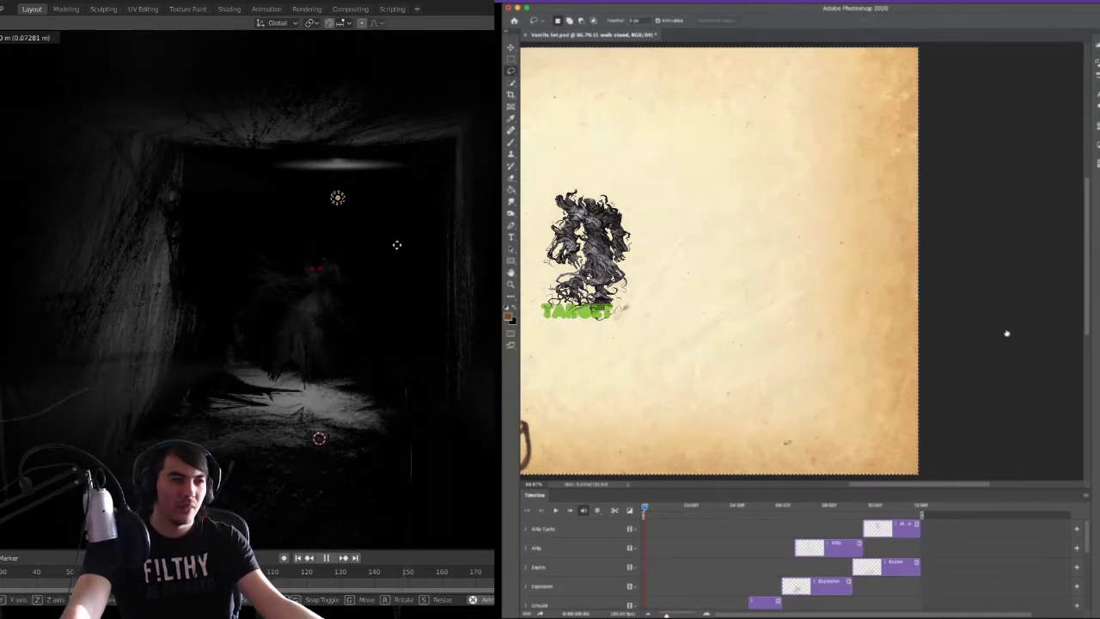
key("z")
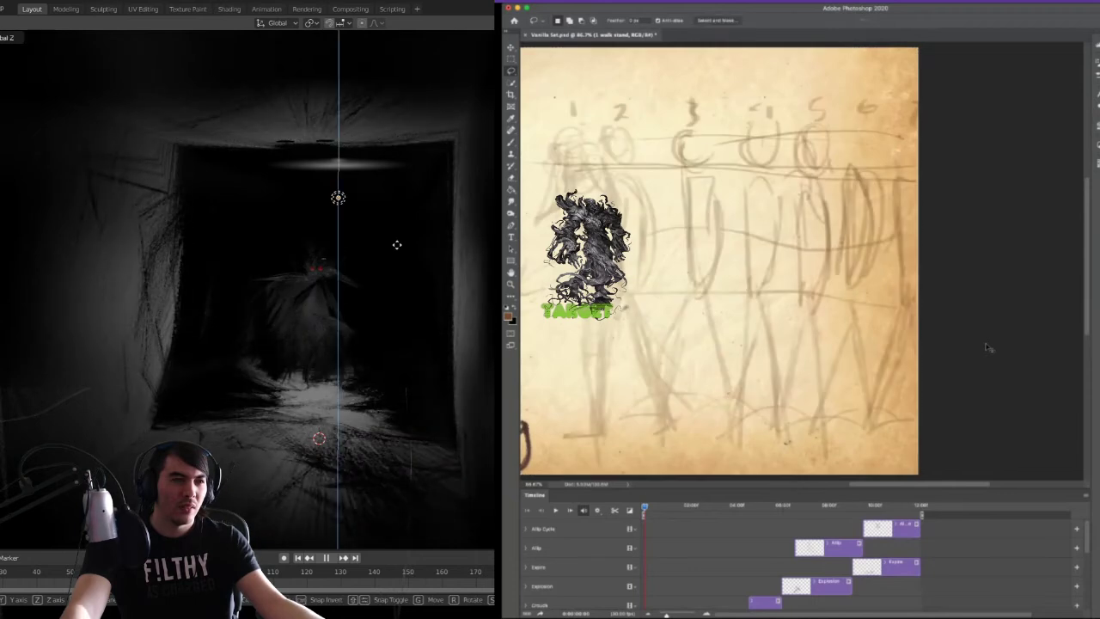
left_click(395, 301)
key("g")
key("y")
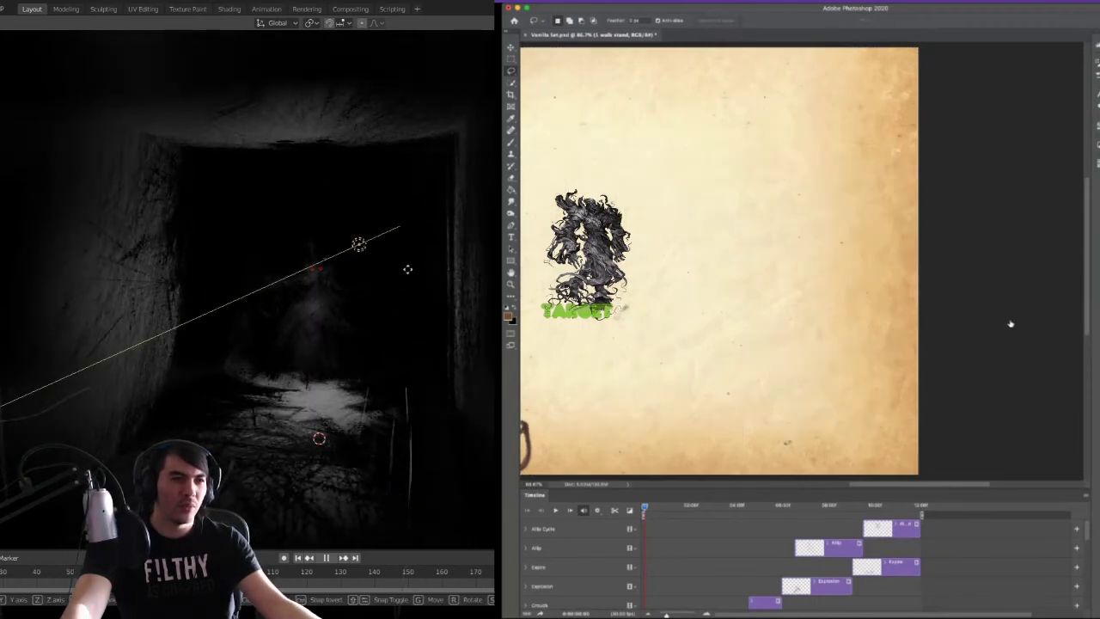
left_click(413, 267)
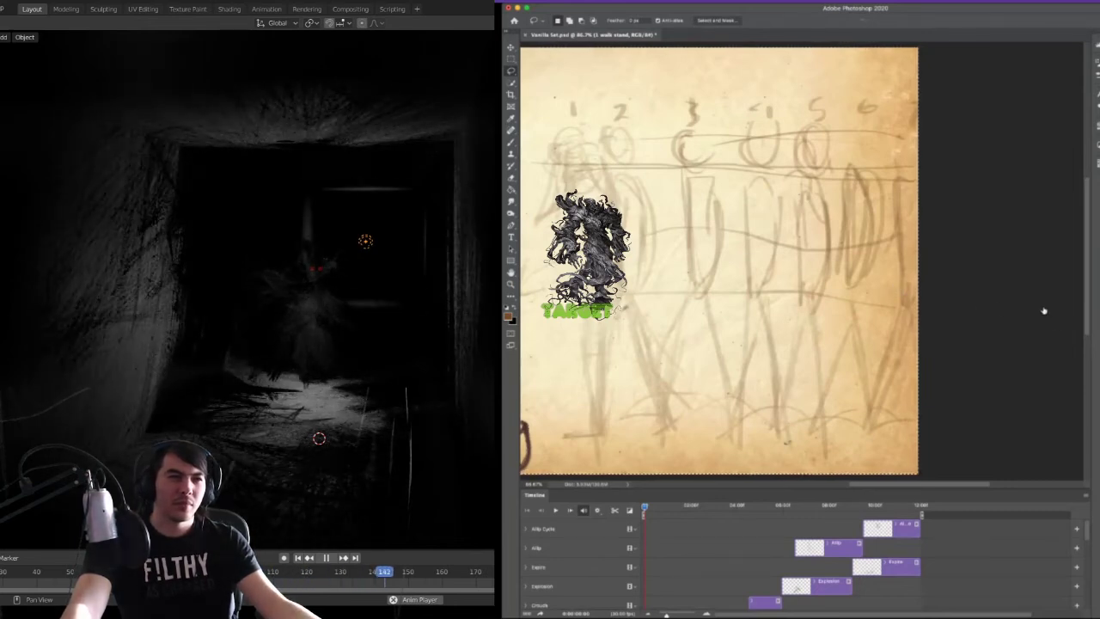
- In Photoshop, try pasting the copied walk sketch onto a new layer, undo it, and play back the walk stand clips
key("super+v")
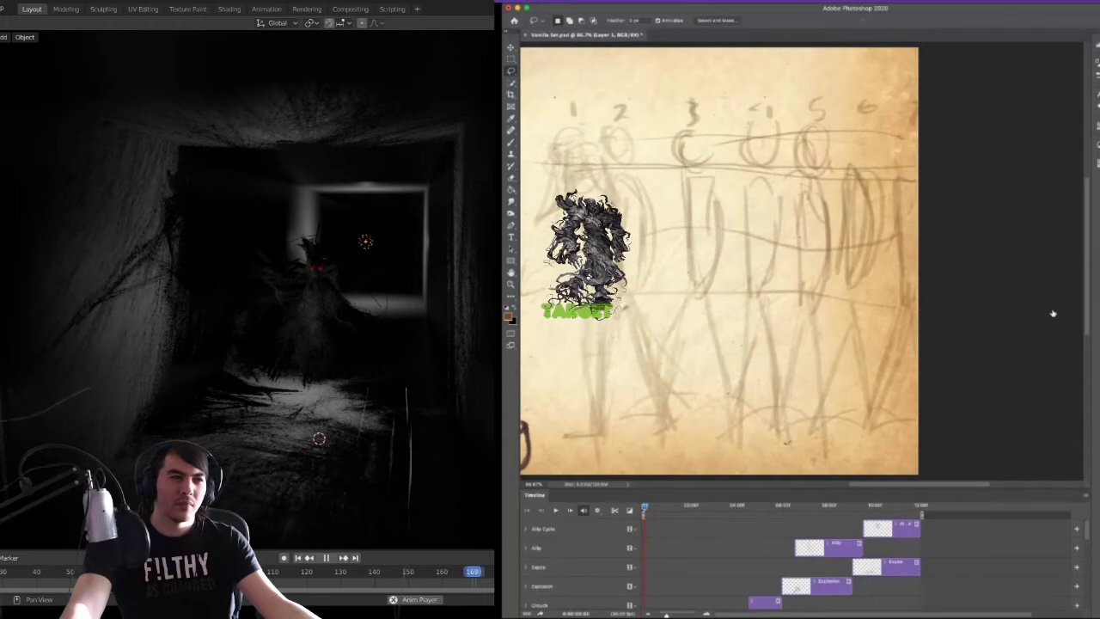
key("super+z")
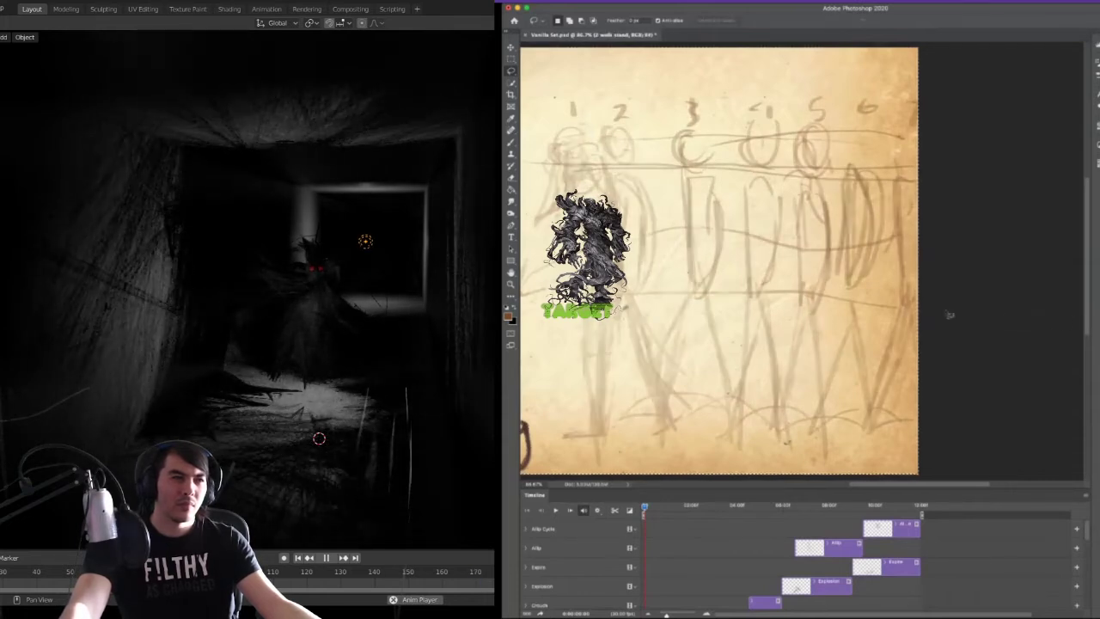
scroll(781, 578, "down", 10)
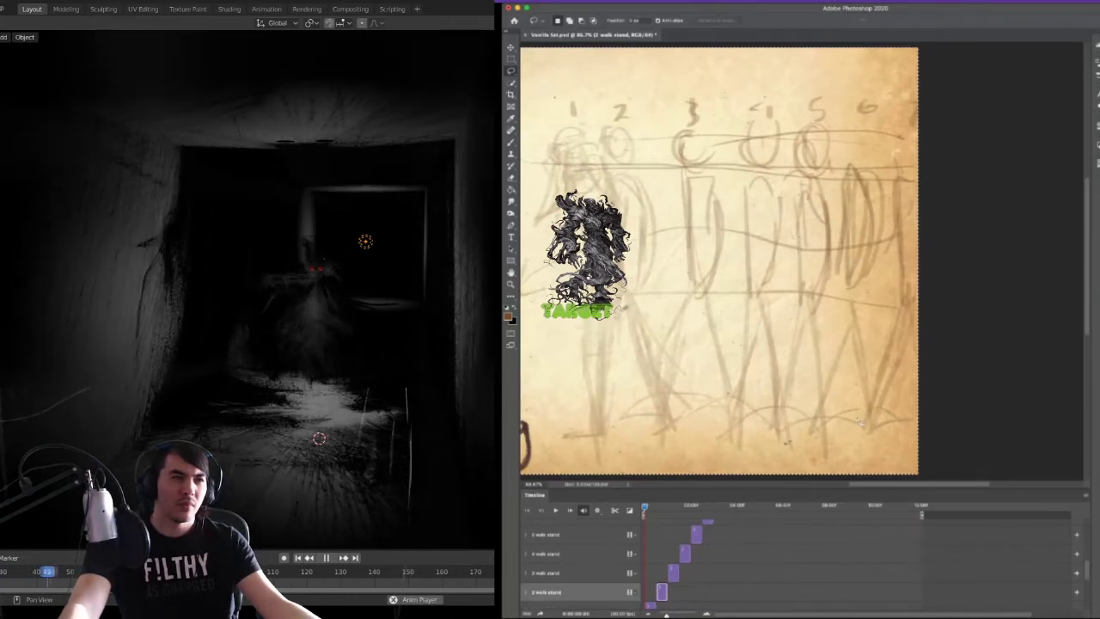
key("space")
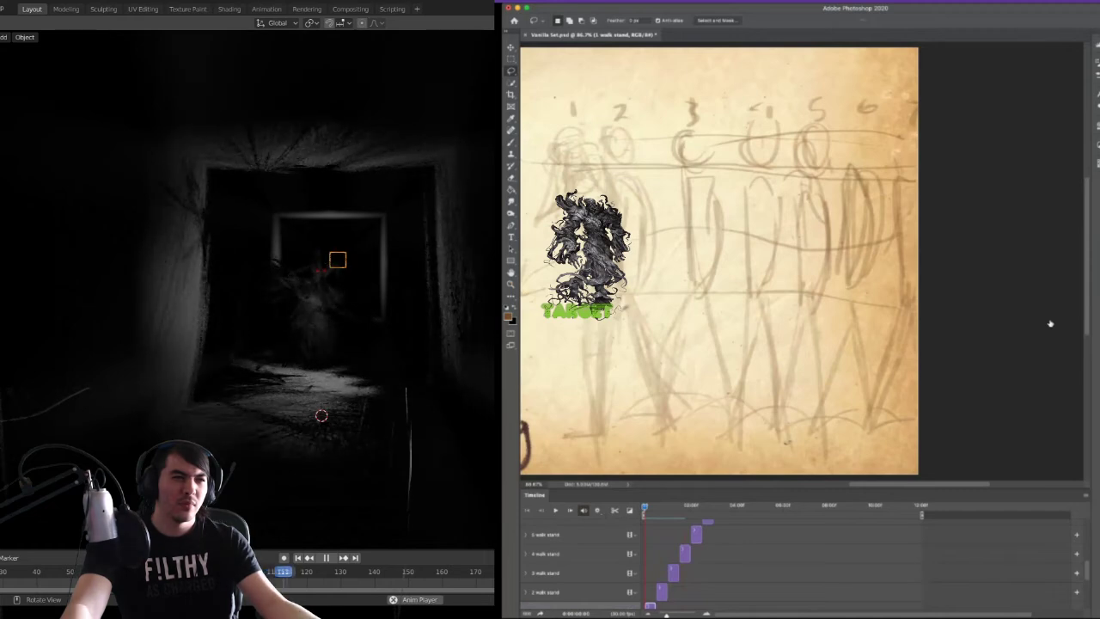
- In Blender, abandon the rotation of the selected square object and move the light near the creature's head along Y
key("r")
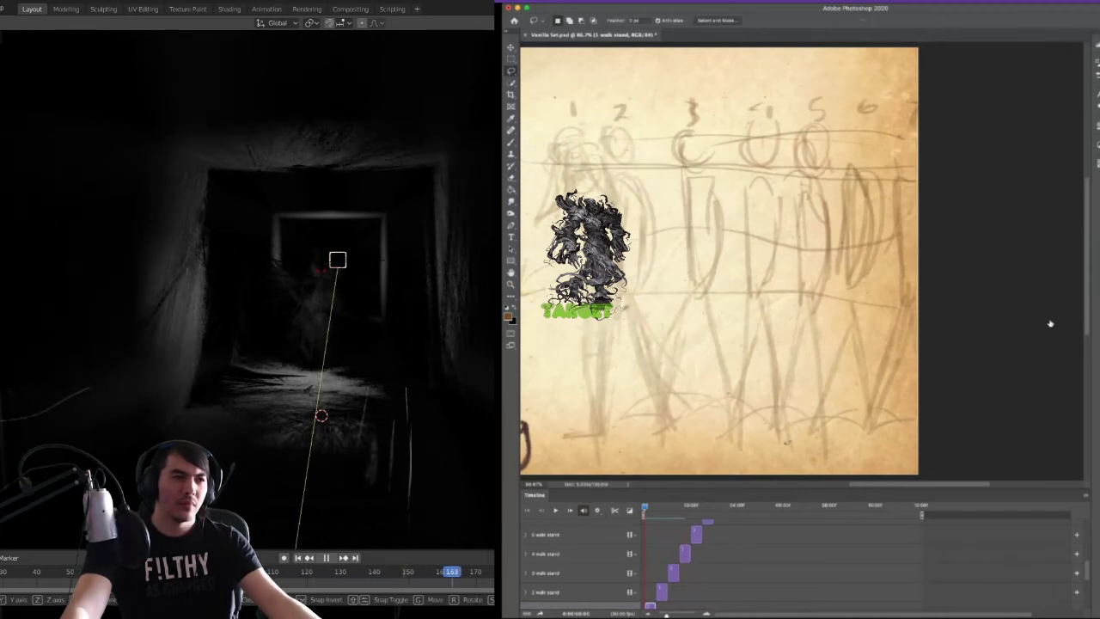
key("Escape")
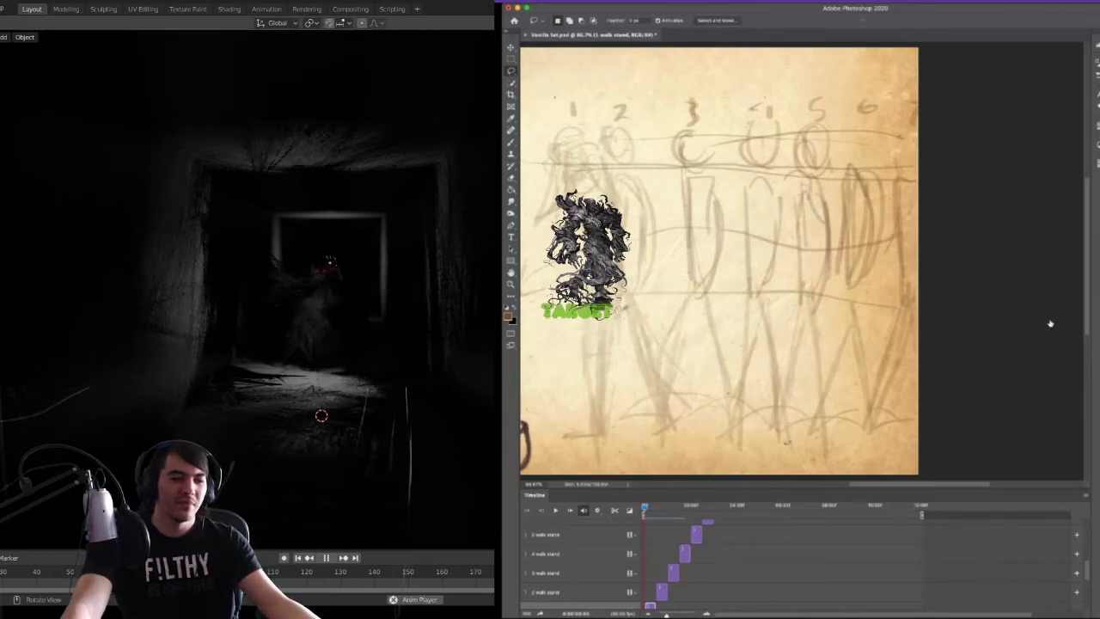
key("g")
key("y")
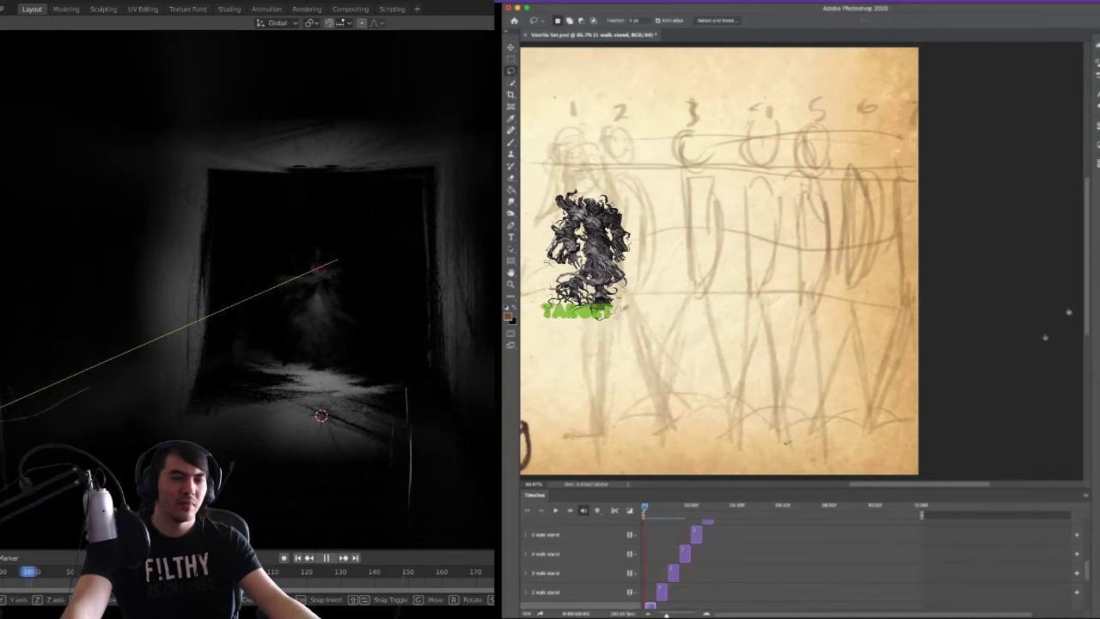
- In Photoshop, try to clear the entire sketch from the 1 walk stand layer
key("super+a")
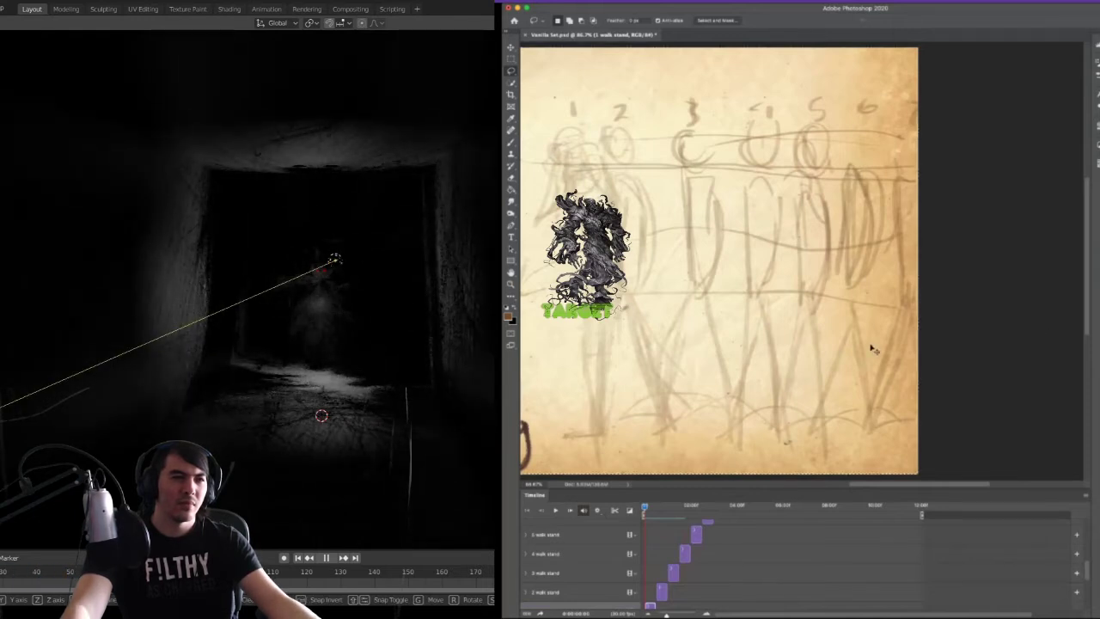
key("BackSpace")
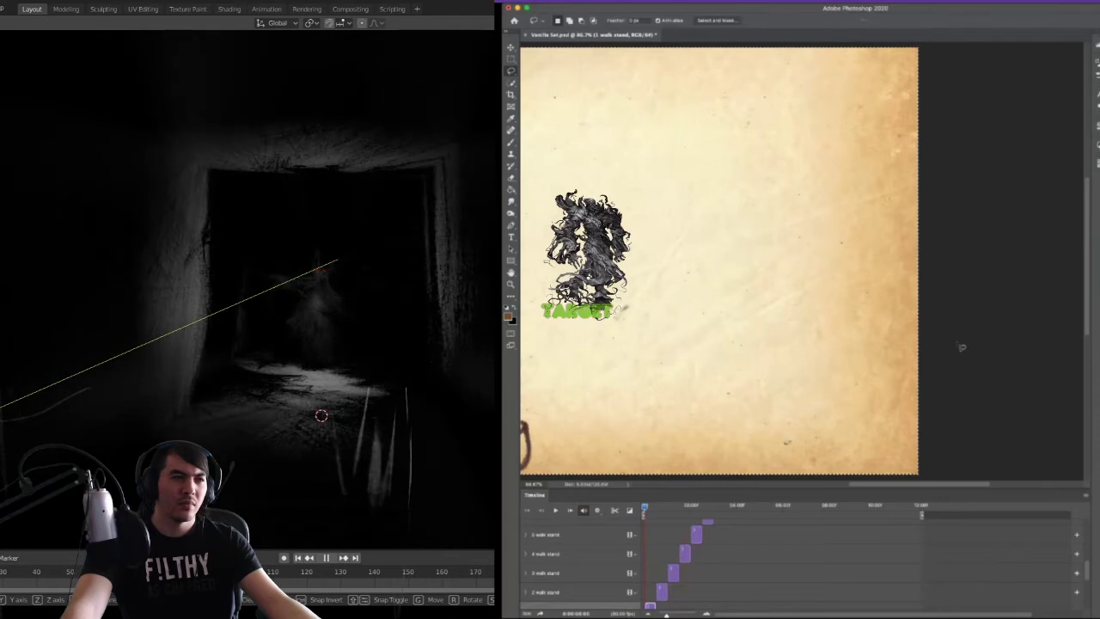
key("super+z")
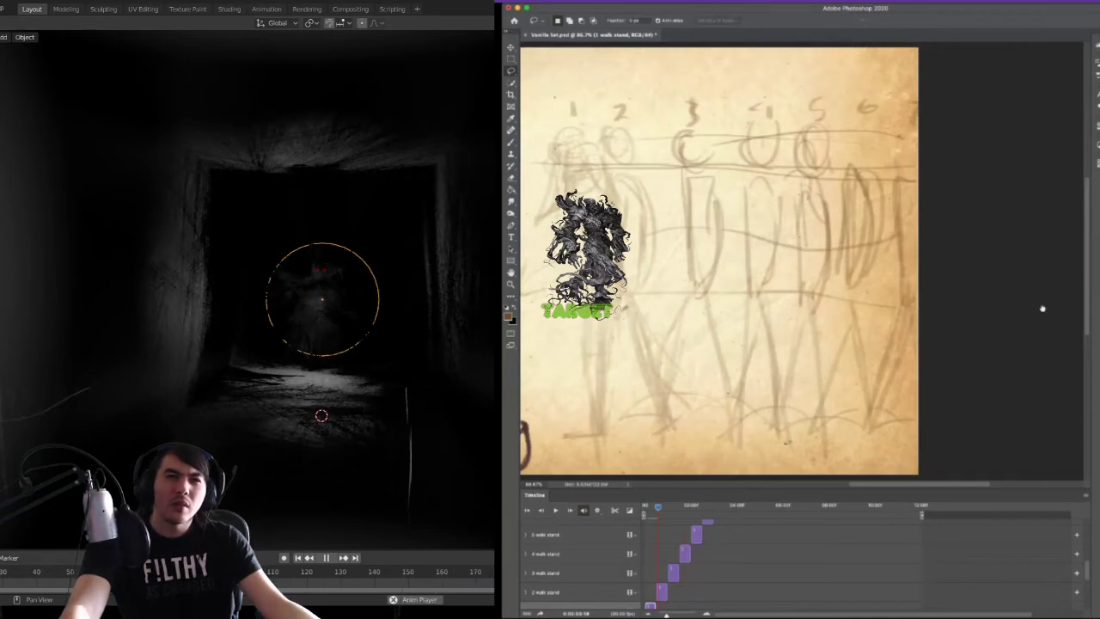
- On the 2 walk stand layer, lasso pose 6 and remove everything outside it so only that pose is kept
key("alt+bracketright")
mouse_move(849, 77)
left_mouse_down()
mouse_move(823, 456)
mouse_move(885, 395)
mouse_move(875, 275)
mouse_move(884, 173)
mouse_move(855, 67)
left_mouse_up()
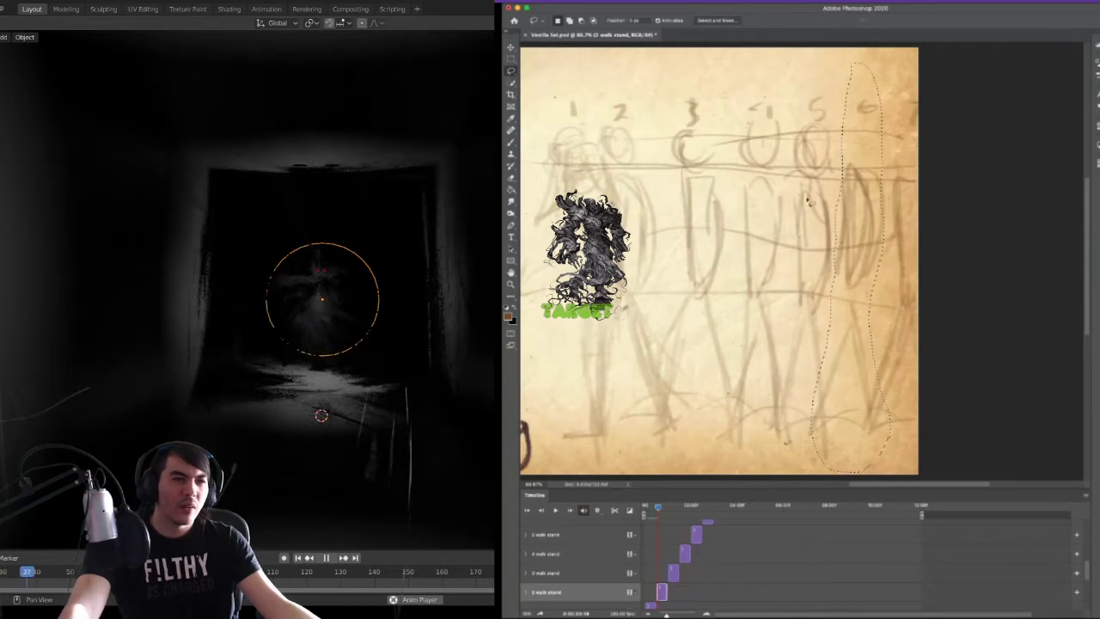
key("BackSpace")
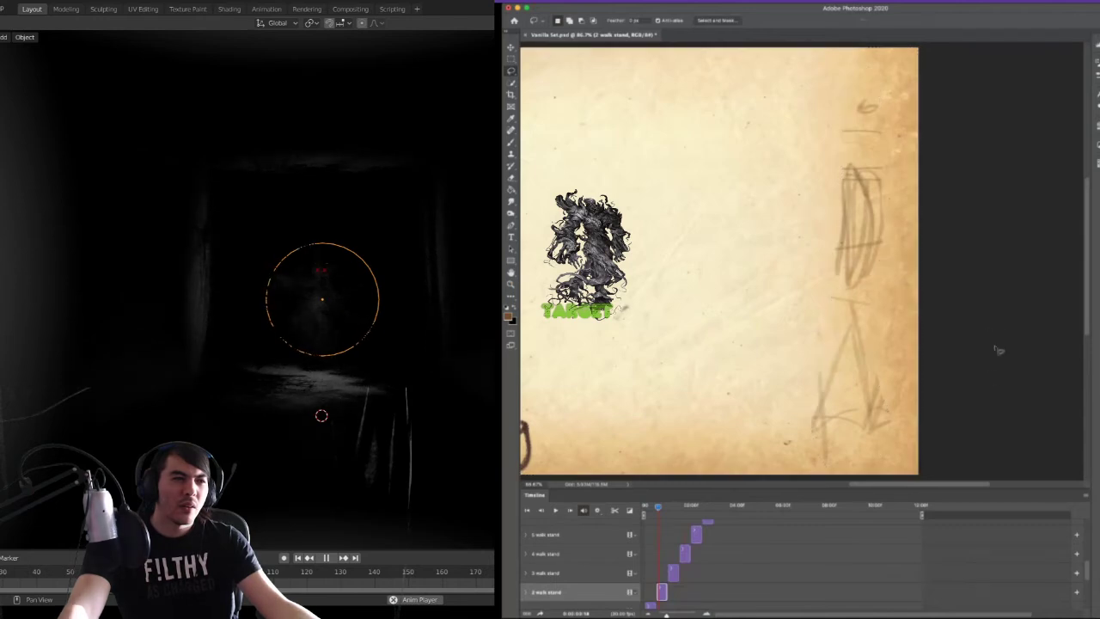
- Try to cut the isolated pose 6 out of the 2 walk stand layer and undo the cut
key("super+x")
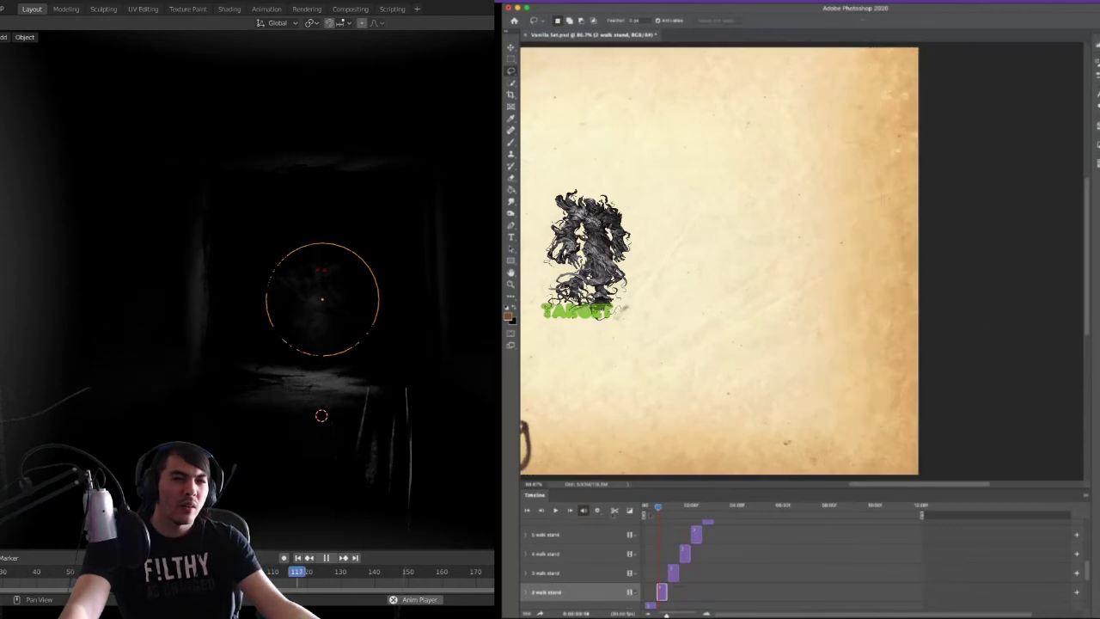
key("super+z")
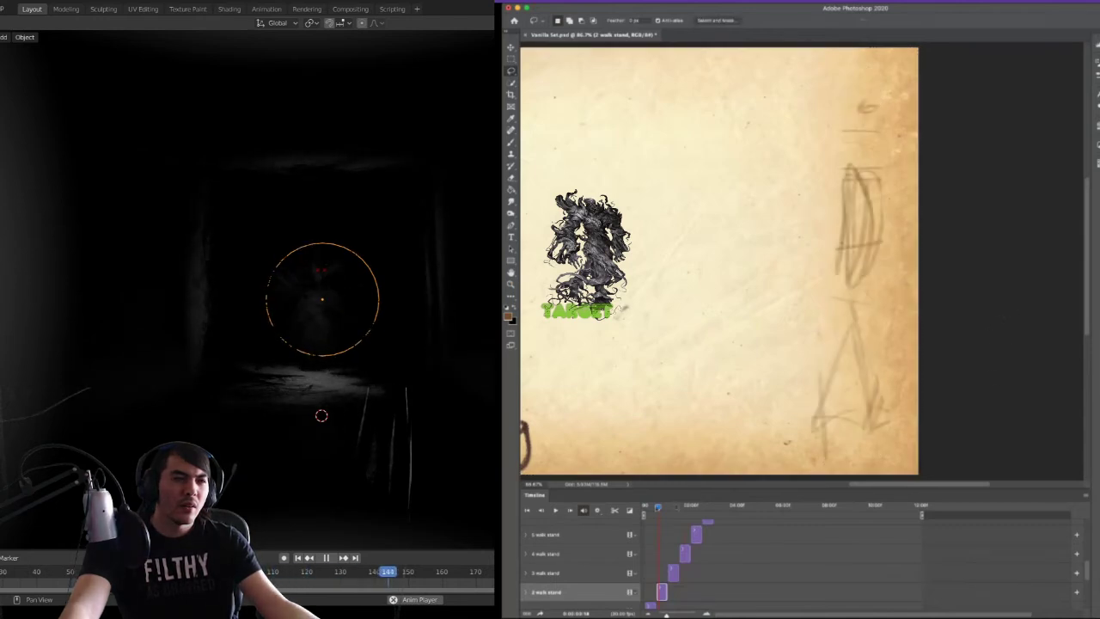
key("super+z")
key("super+z")
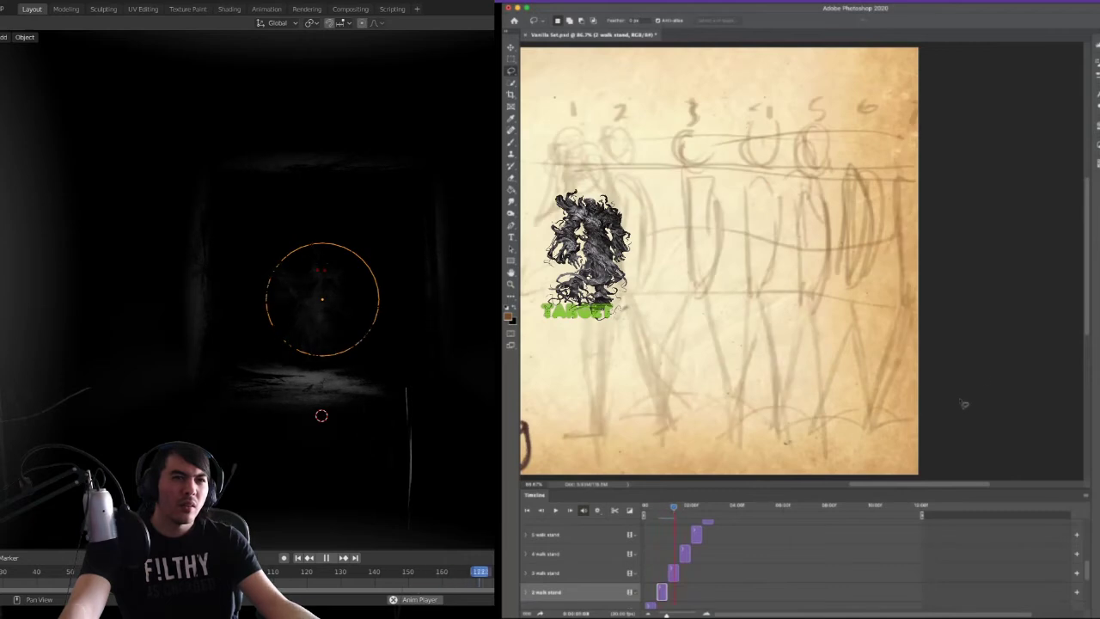
key("super+z")
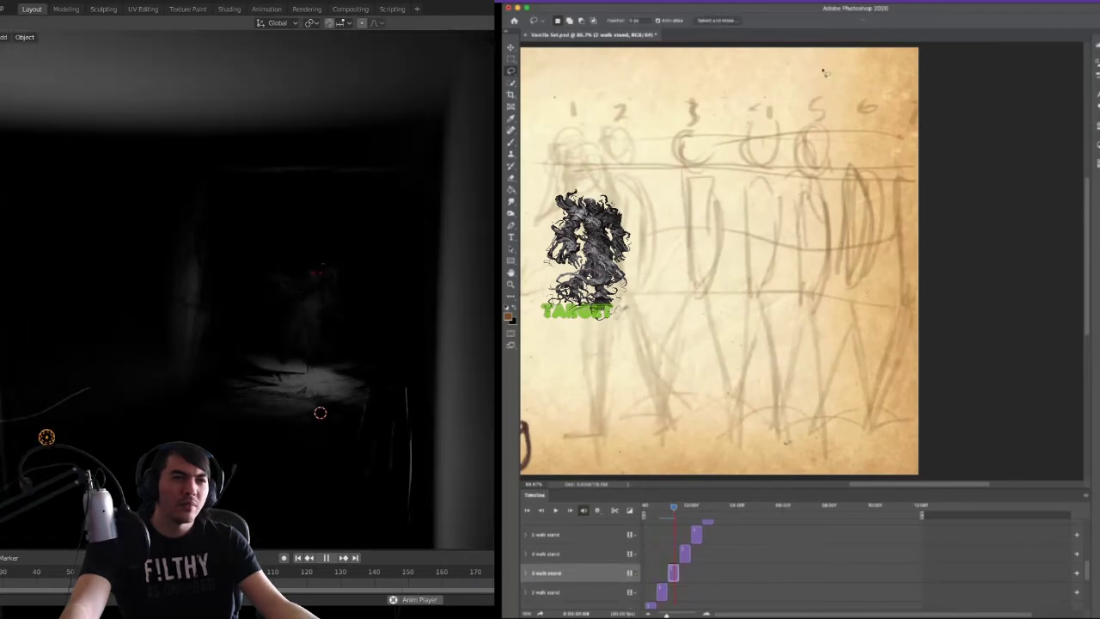
- In Blender, move the light along Y toward the creature; in Photoshop, keep only lassoed pose 5 on the 3 walk stand layer
key("g")
key("y")
mouse_move(853, 284)
left_mouse_down()
mouse_move(844, 407)
mouse_move(812, 472)
mouse_move(782, 338)
mouse_move(780, 182)
mouse_move(801, 71)
left_mouse_up()
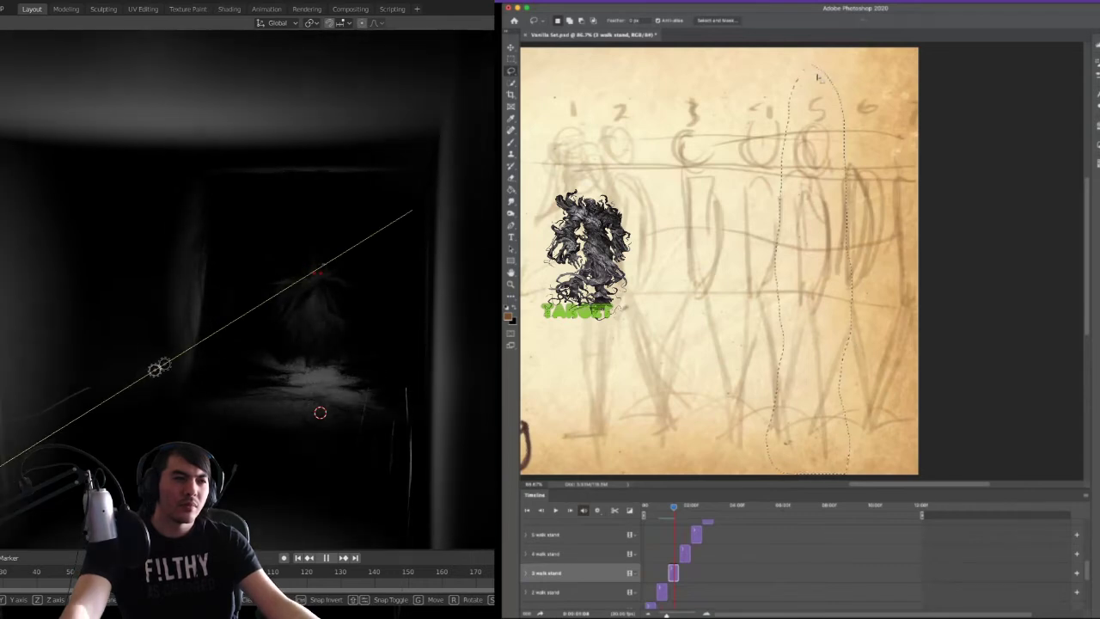
key("shift+super+i")
left_click(435, 293)
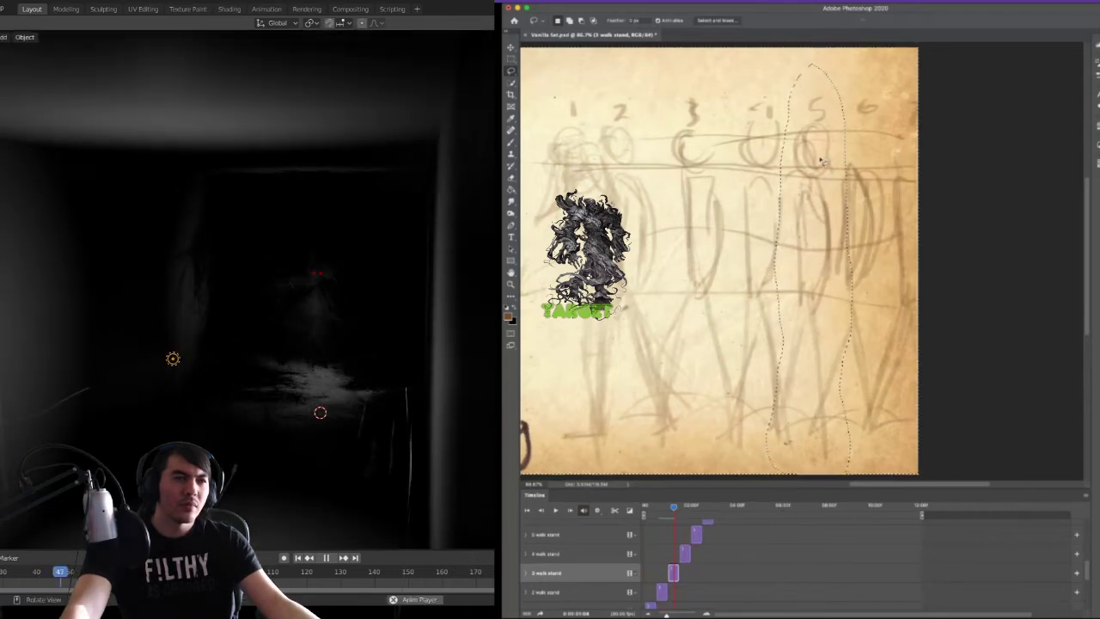
key("BackSpace")
key("super+d")
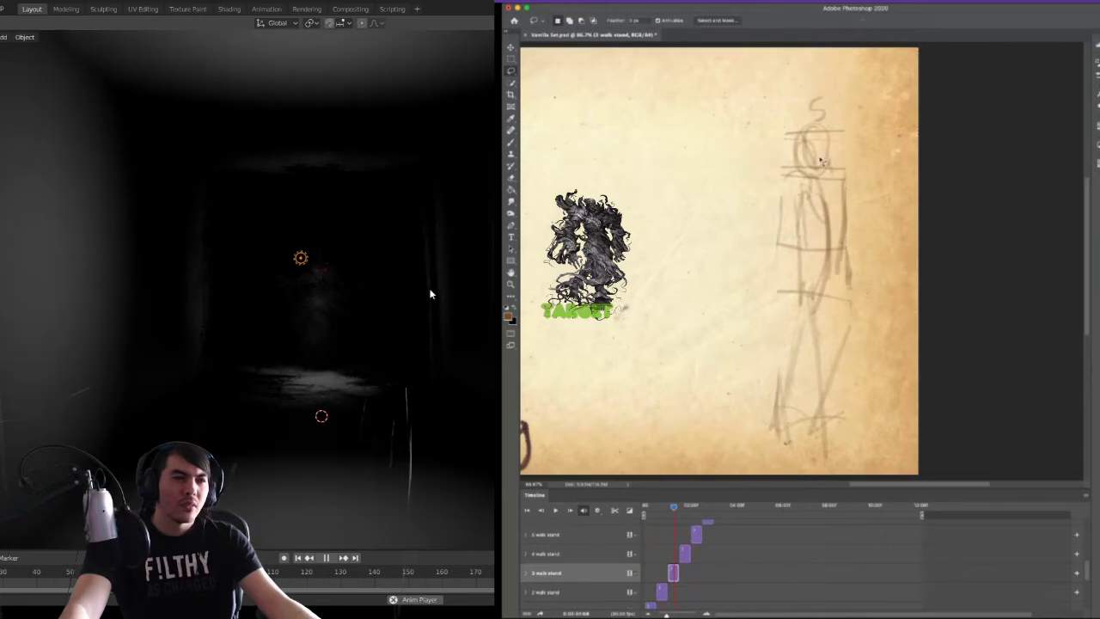
- On the 4 walk stand layer, lasso pose 4 at its own clip and remove everything outside it
key("alt+bracketright")
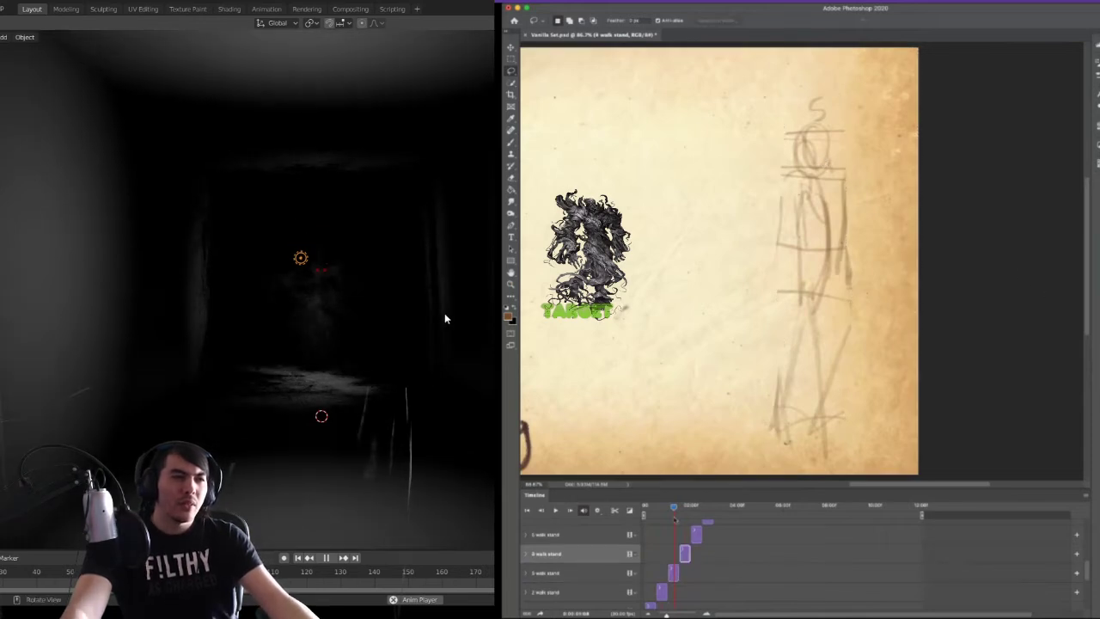
left_click_drag(675, 507, 685, 508)
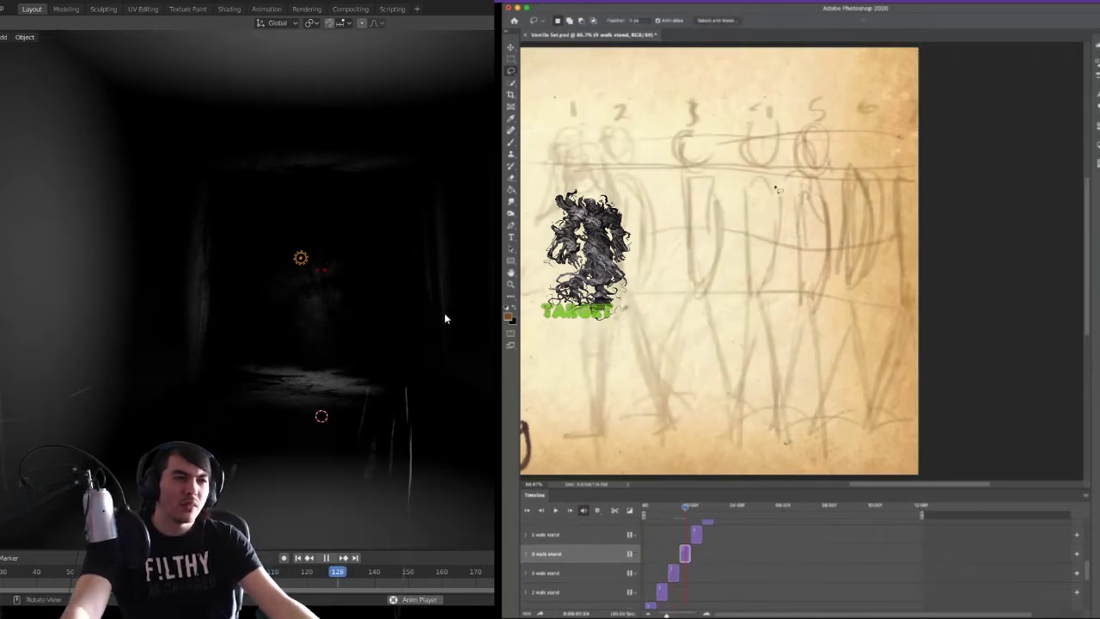
mouse_move(724, 133)
left_mouse_down()
mouse_move(731, 438)
mouse_move(799, 374)
mouse_move(780, 251)
mouse_move(787, 110)
mouse_move(753, 70)
mouse_move(744, 86)
left_mouse_up()
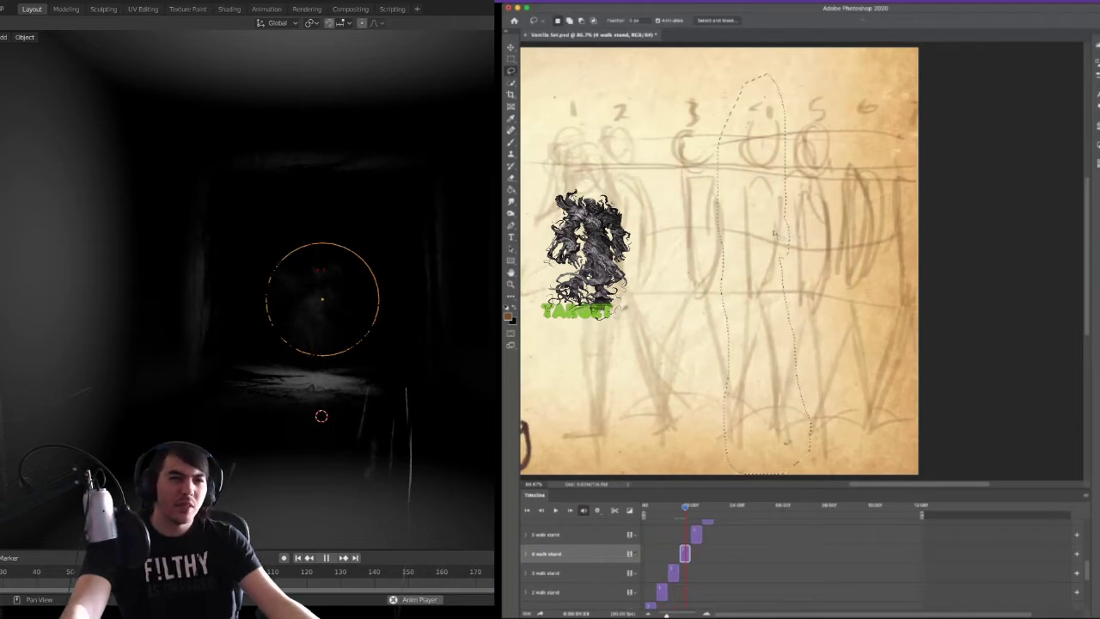
key("super+shift+i")
key("BackSpace")
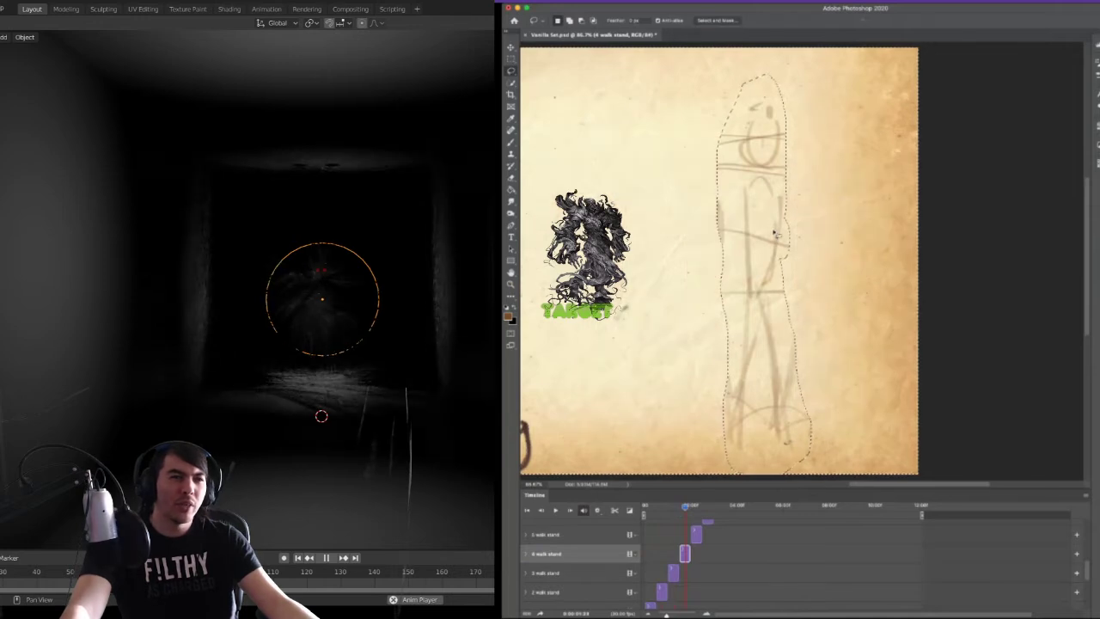
key("ctrl+d")
- Go to the 5 walk stand clip, lasso pose 3 and erase the rest of the sketch from that layer
key("alt+]")
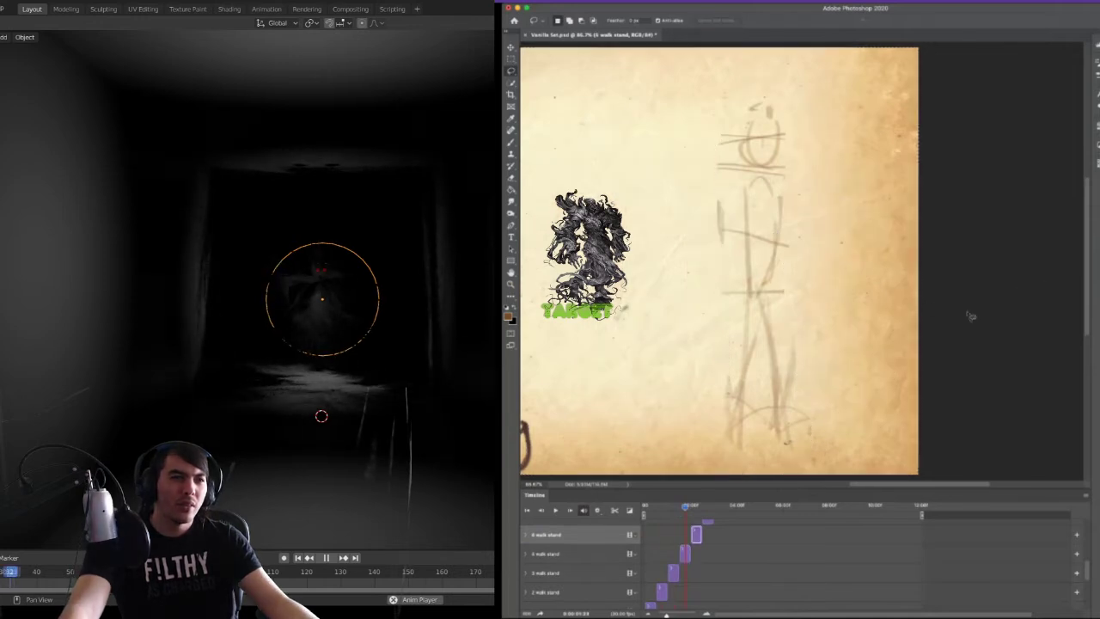
left_click(697, 509)
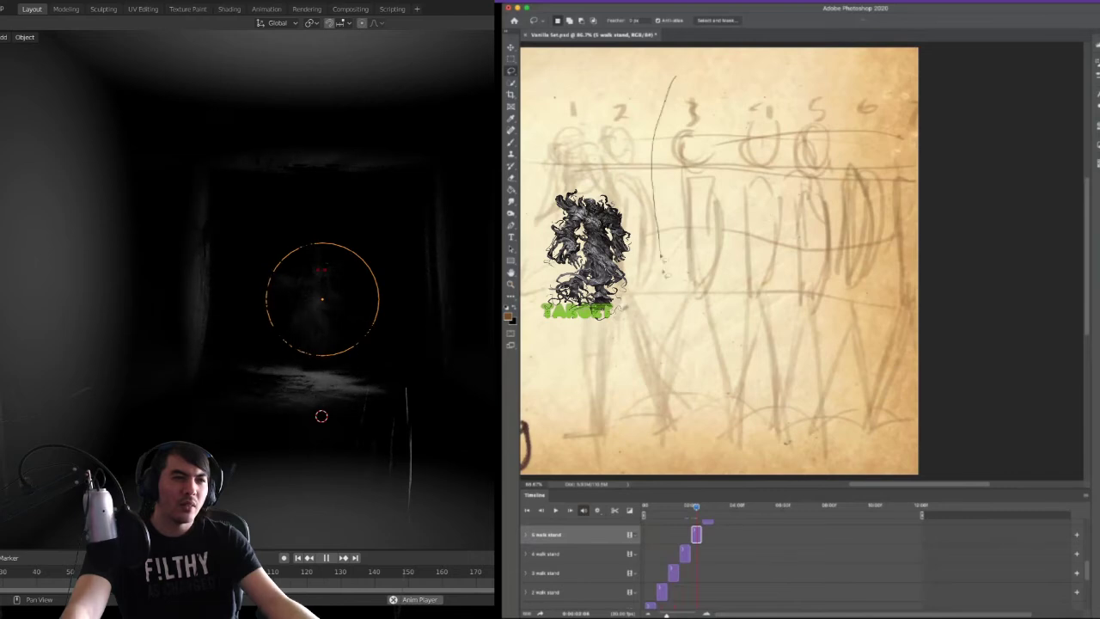
left_click_drag(659, 383, 737, 455)
left_click_drag(731, 289, 682, 108)
key("super+shift+i")
key("BackSpace")
key("super+d")
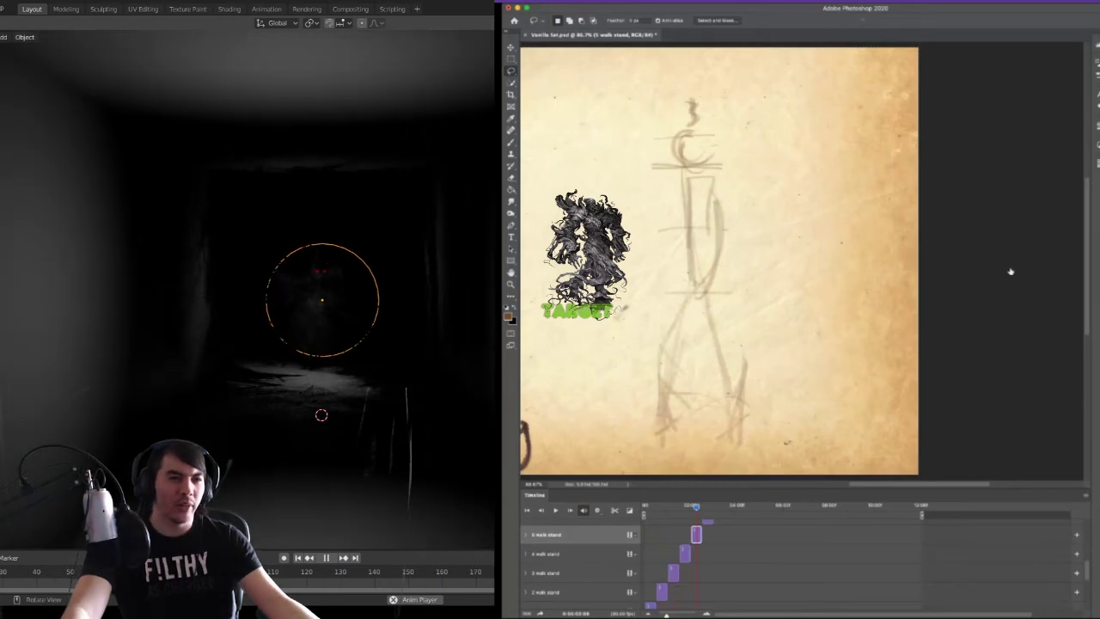
- On the 6 walk stand layer, keep only pose 2 by lassoing it and deleting the surrounding sketch
key("alt+bracketright")
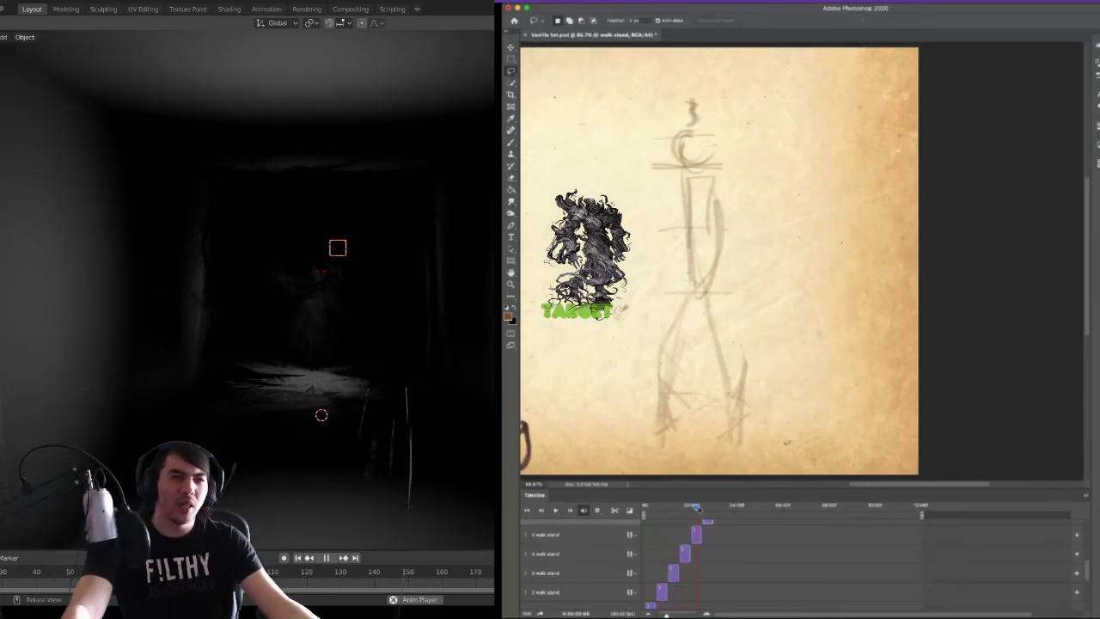
left_click_drag(696, 507, 708, 508)
mouse_move(638, 84)
left_mouse_down()
mouse_move(686, 403)
mouse_move(606, 471)
mouse_move(578, 448)
mouse_move(587, 121)
mouse_move(618, 83)
left_mouse_up()
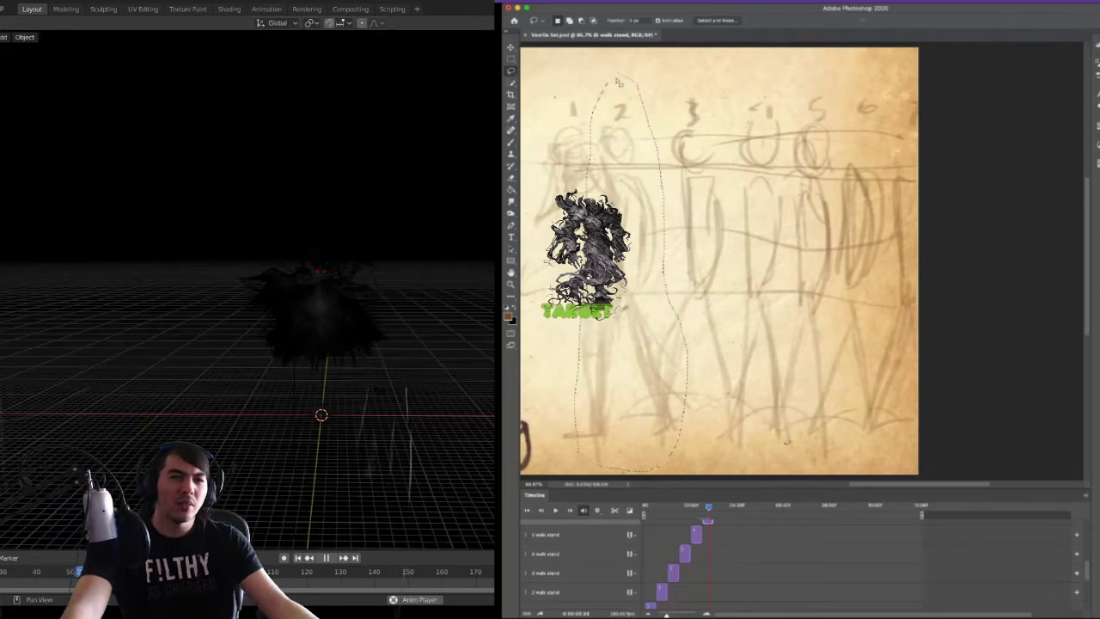
key("shift+super+i")
key("BackSpace")
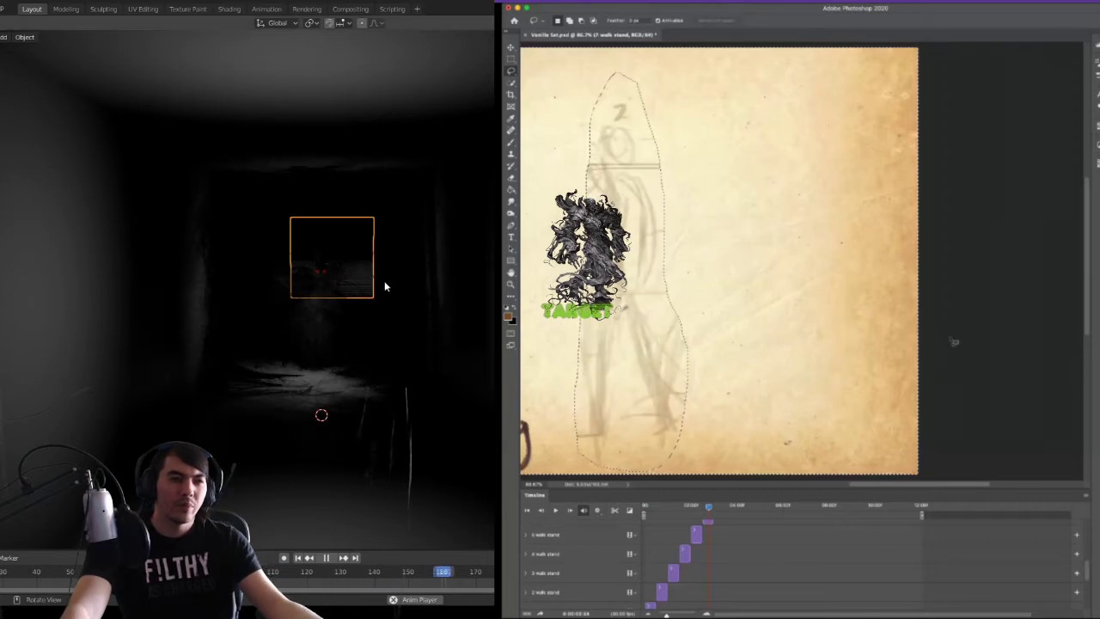
- In Blender, edit the corridor mesh, fill its open near end with a face and clear the selection
key("Tab")
middle_click_drag(418, 263, 385, 273)
scroll(301, 272, "down", 6)
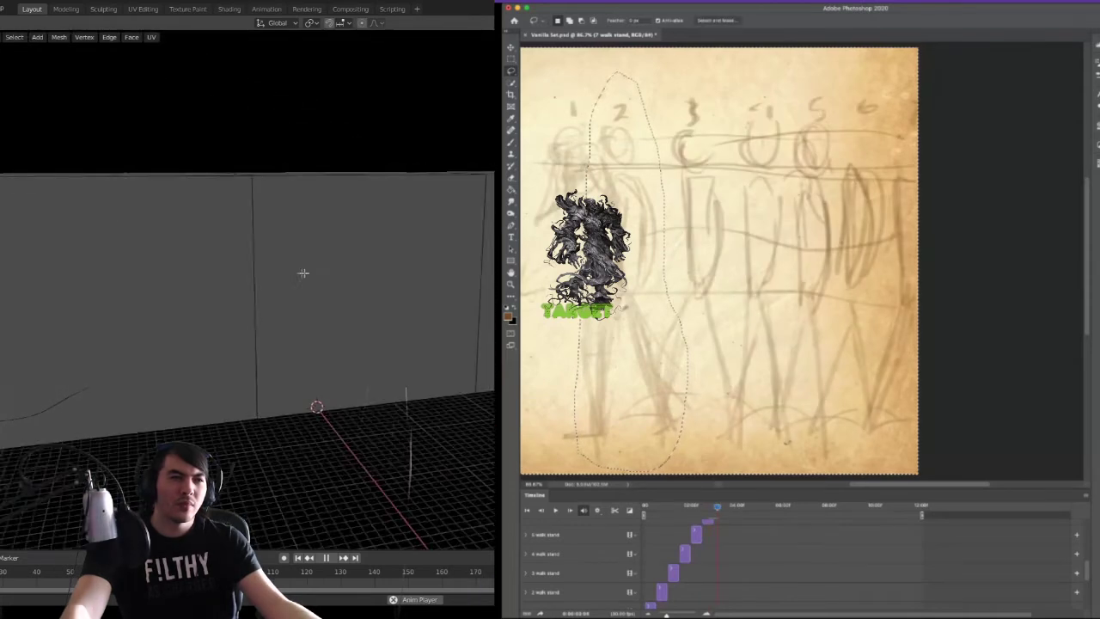
middle_click_drag(287, 267, 451, 280)
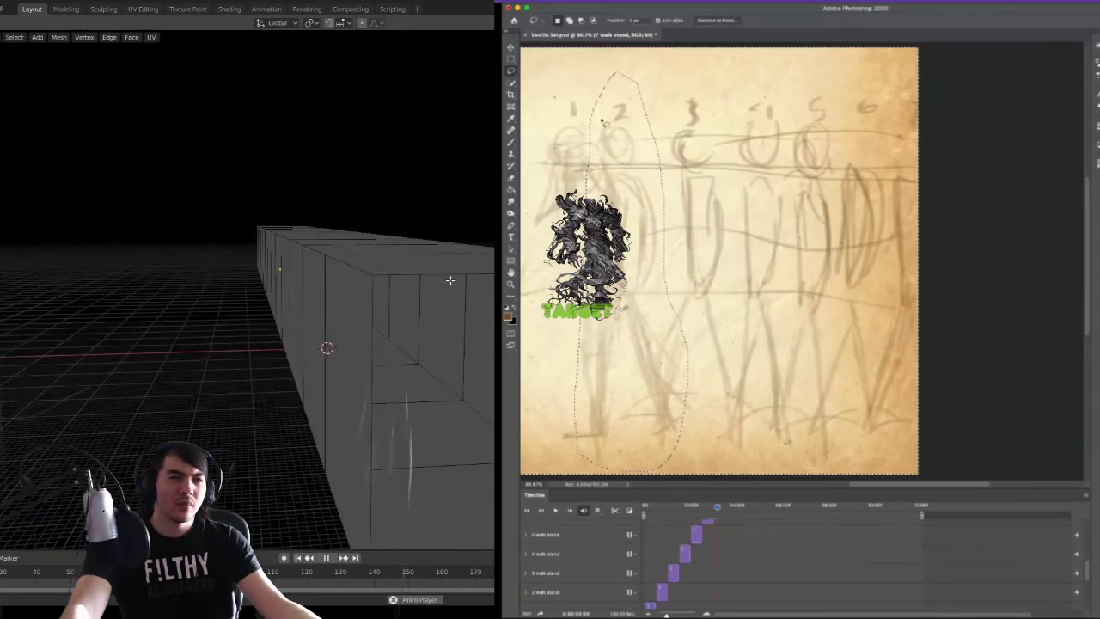
left_click(482, 275, "alt")
key("f")
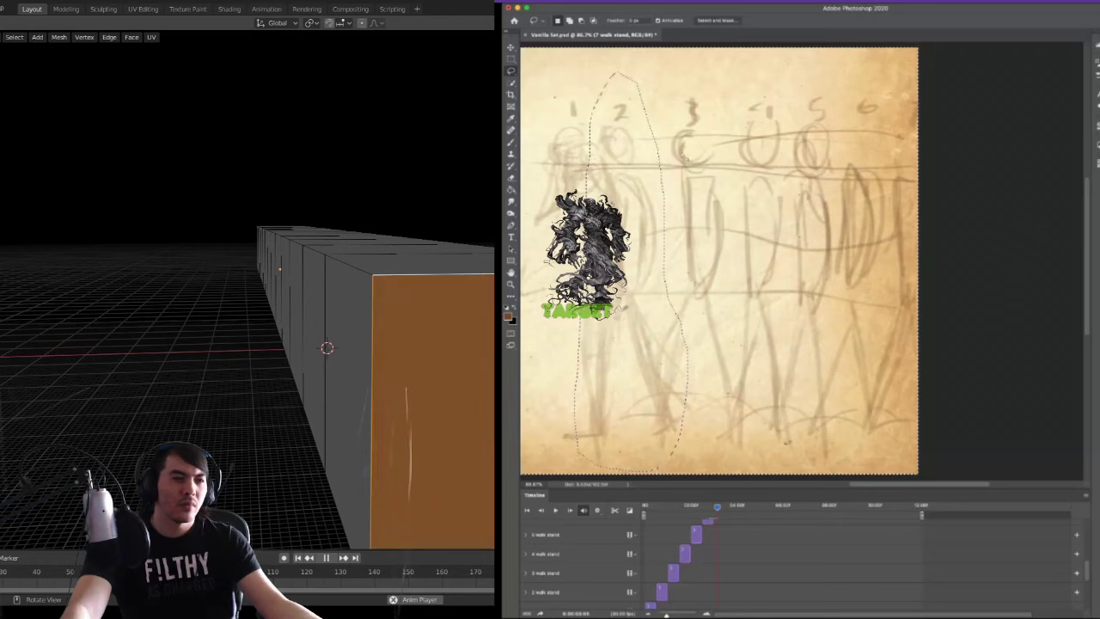
key("alt+a")
middle_click_drag(360, 341, 473, 327)
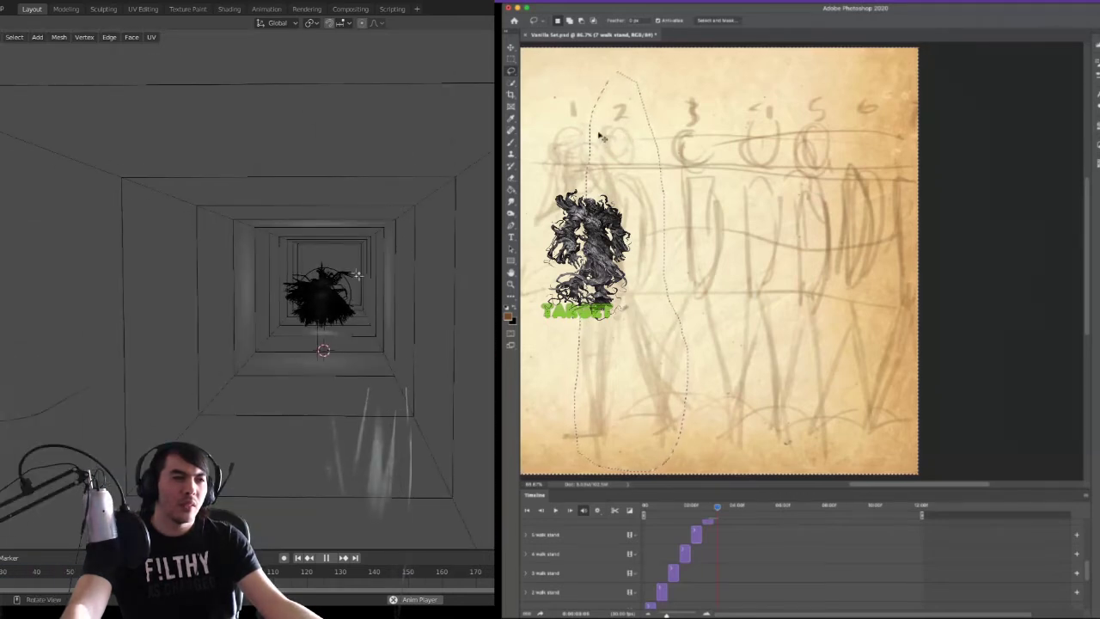
- In Photoshop, draw a wide lasso around pose 1 on the 7 walk stand layer and delete everything outside it
mouse_move(563, 77)
left_mouse_down()
mouse_move(620, 151)
mouse_move(683, 339)
mouse_move(637, 462)
left_mouse_up()
left_click_drag(538, 409, 533, 212)
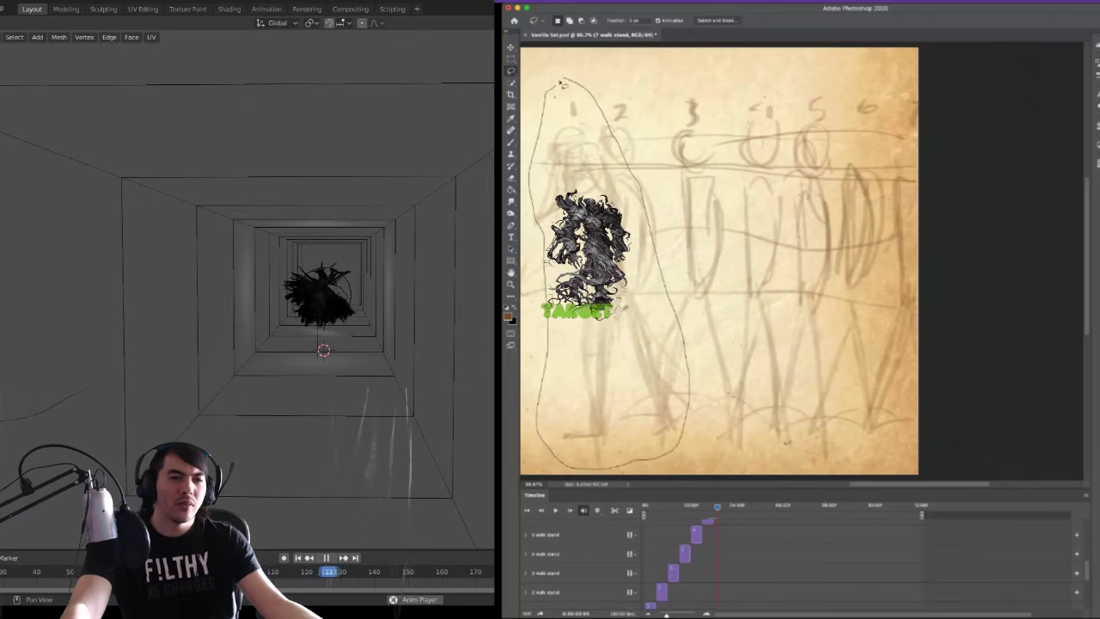
left_click_drag(563, 84, 564, 81)
key("super+shift+i")
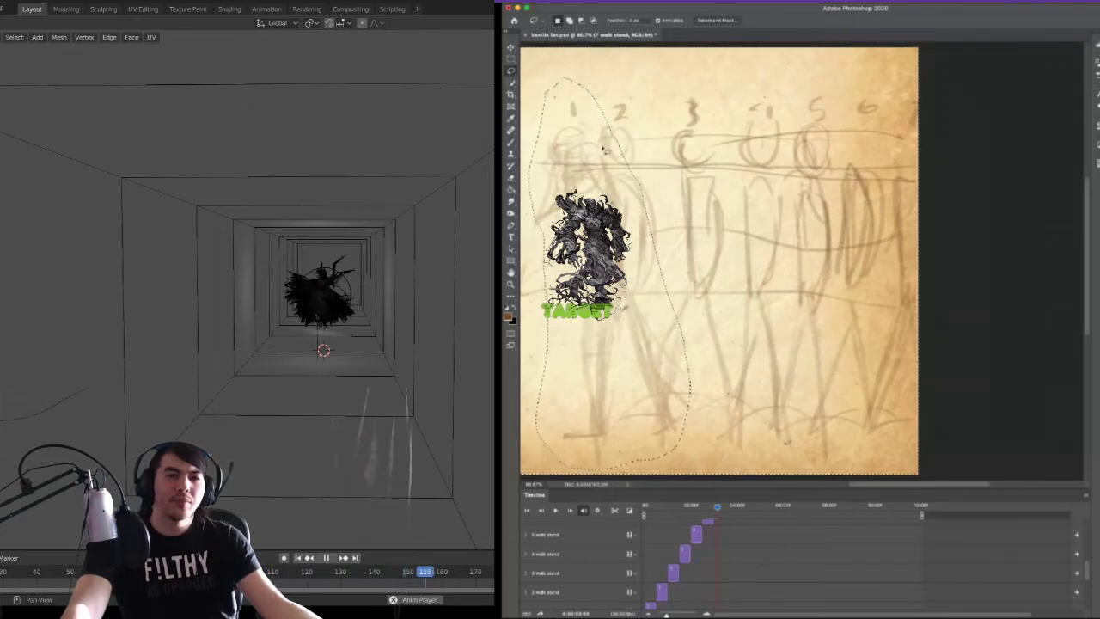
key("BackSpace")
key("super+d")
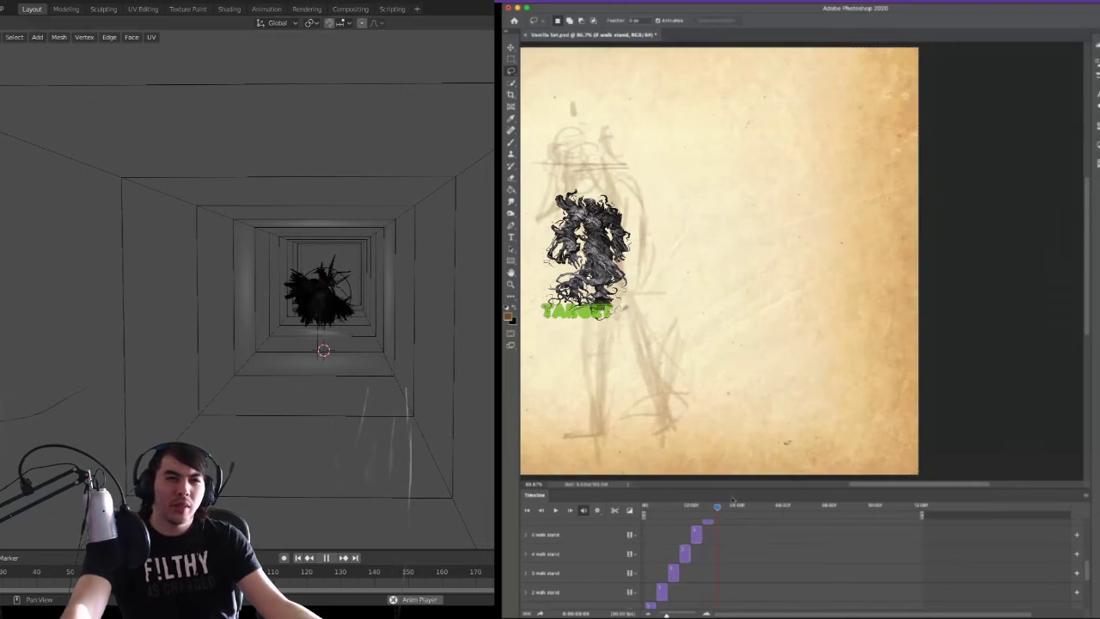
- At the 8 walk stand clip, lasso pose 1 more narrowly and remove all sketch lines outside it
left_click_drag(720, 507, 727, 510)
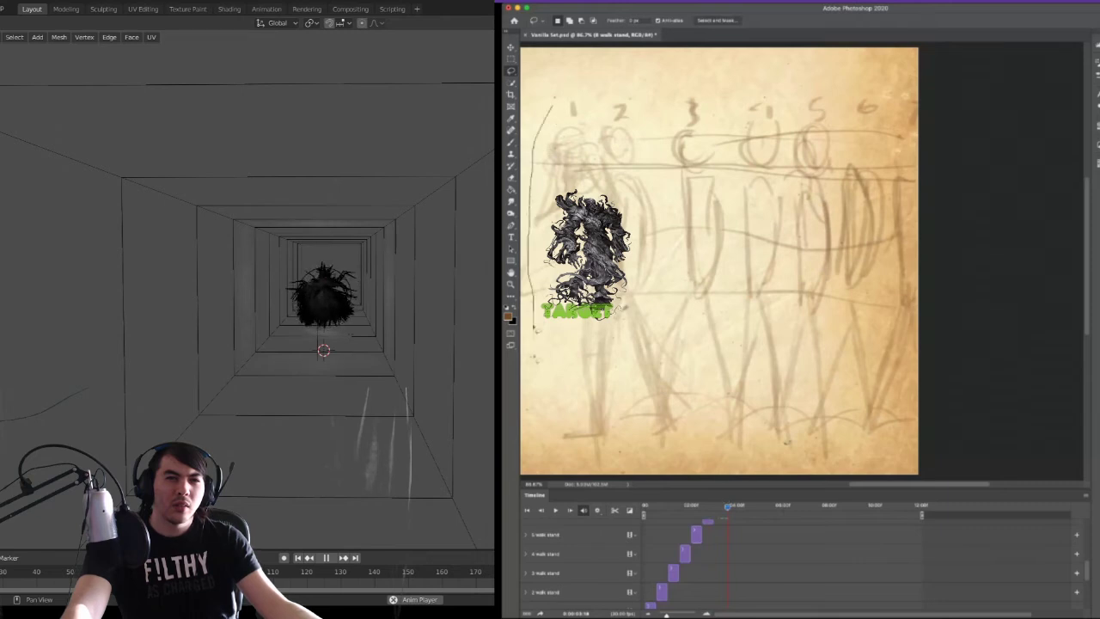
mouse_move(633, 220)
left_mouse_down()
mouse_move(606, 134)
mouse_move(545, 109)
left_mouse_up()
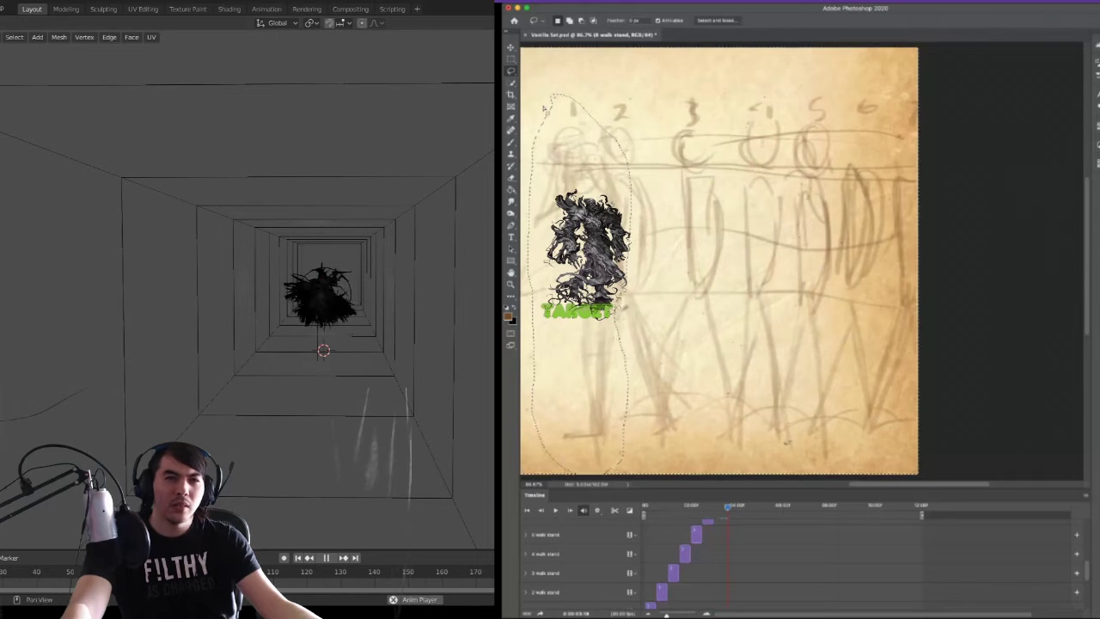
key("Delete")
key("super+d")
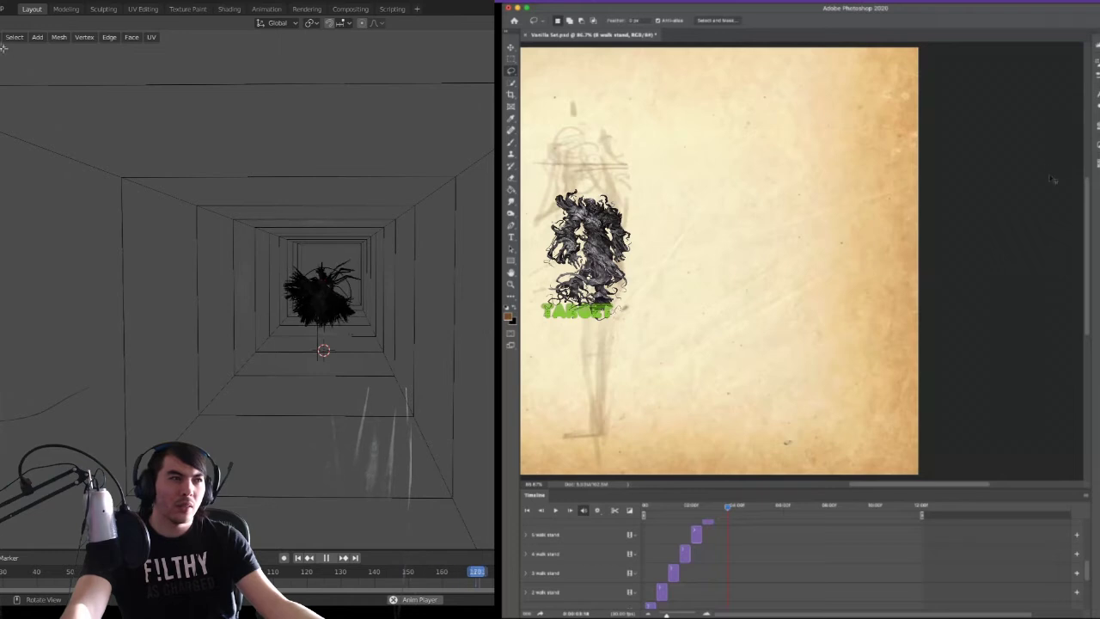
- Fit the whole canvas in view, play back the animation clips and enlarge the timeline to show all walk stand layers
key("super+0")
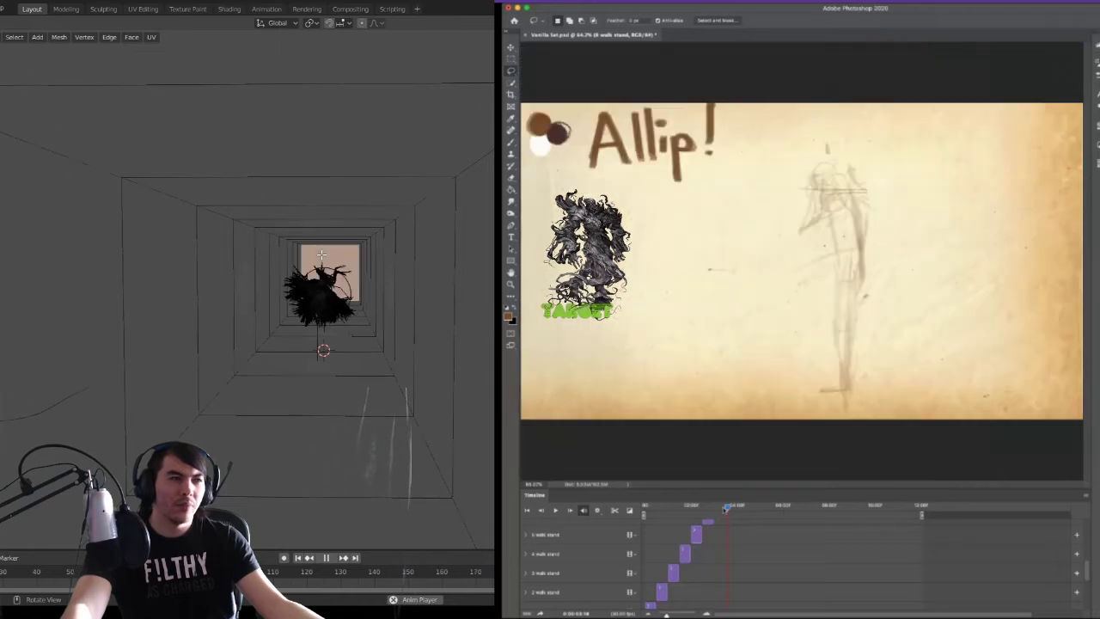
left_click_drag(724, 510, 606, 599)
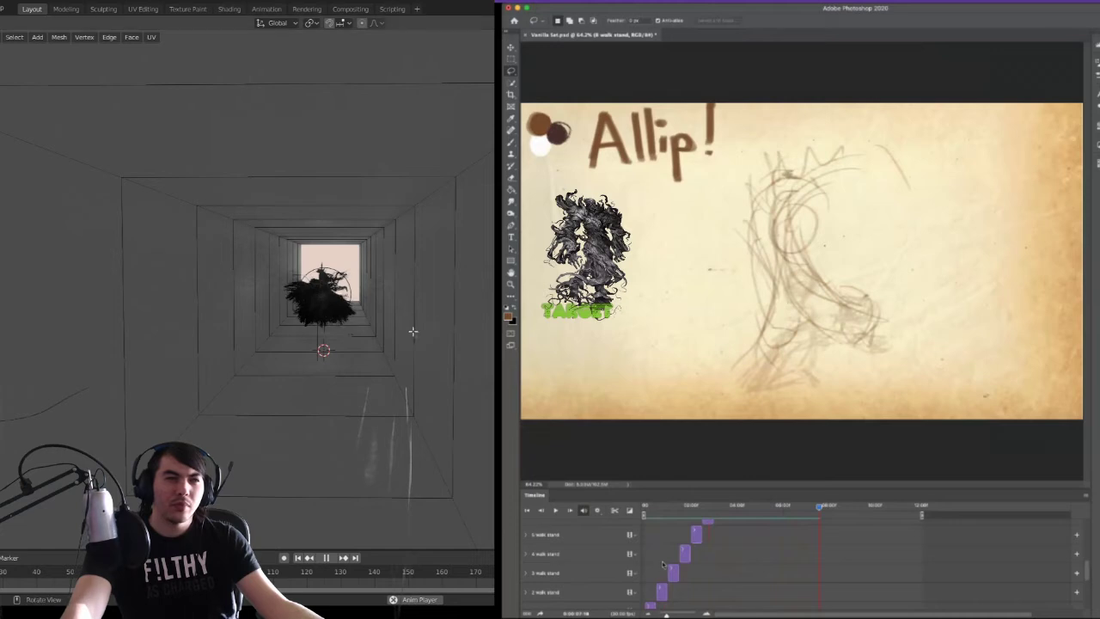
left_click_drag(794, 488, 803, 284)
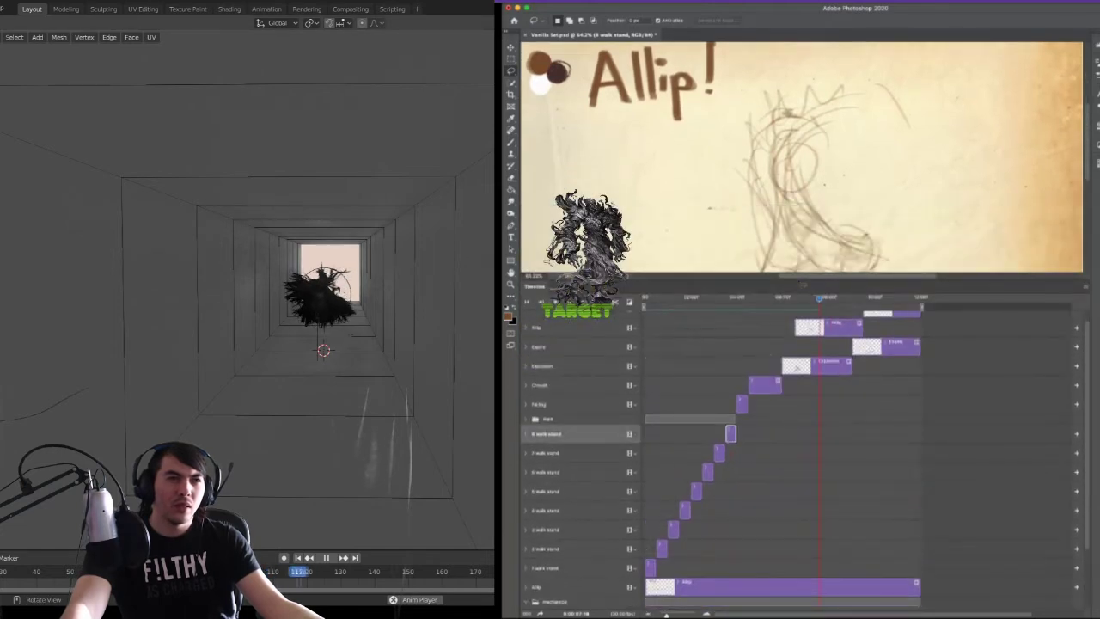
- In Blender, return the corridor to object mode with rendered shading and move it away along the Y axis
key("Tab")
key("z")
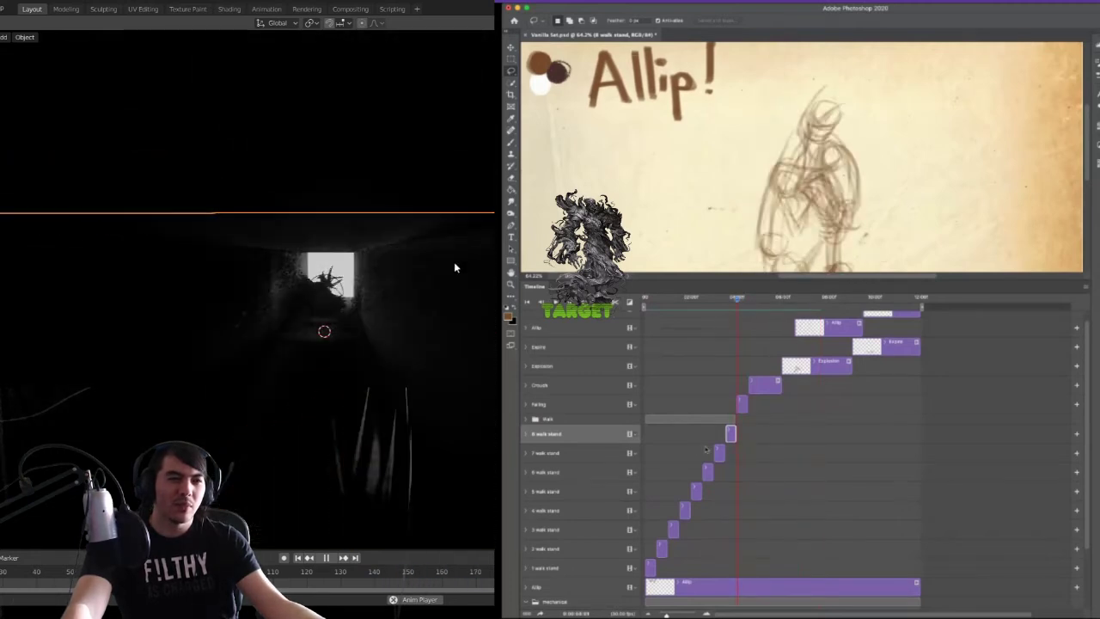
middle_click_drag(454, 265, 463, 290)
key("g")
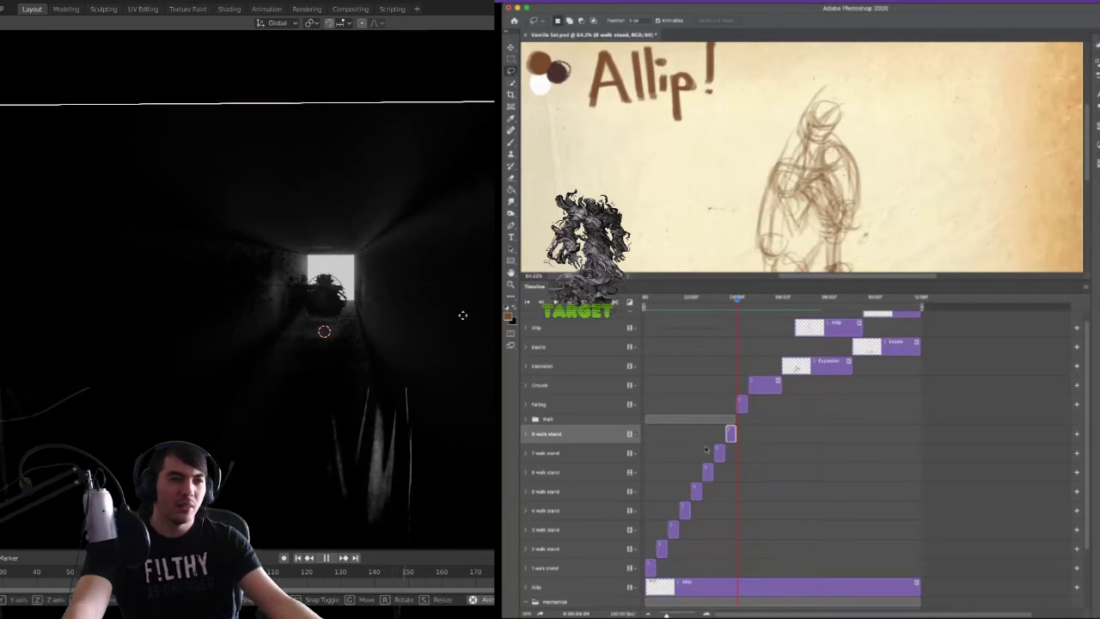
scroll(454, 338, "down", 5)
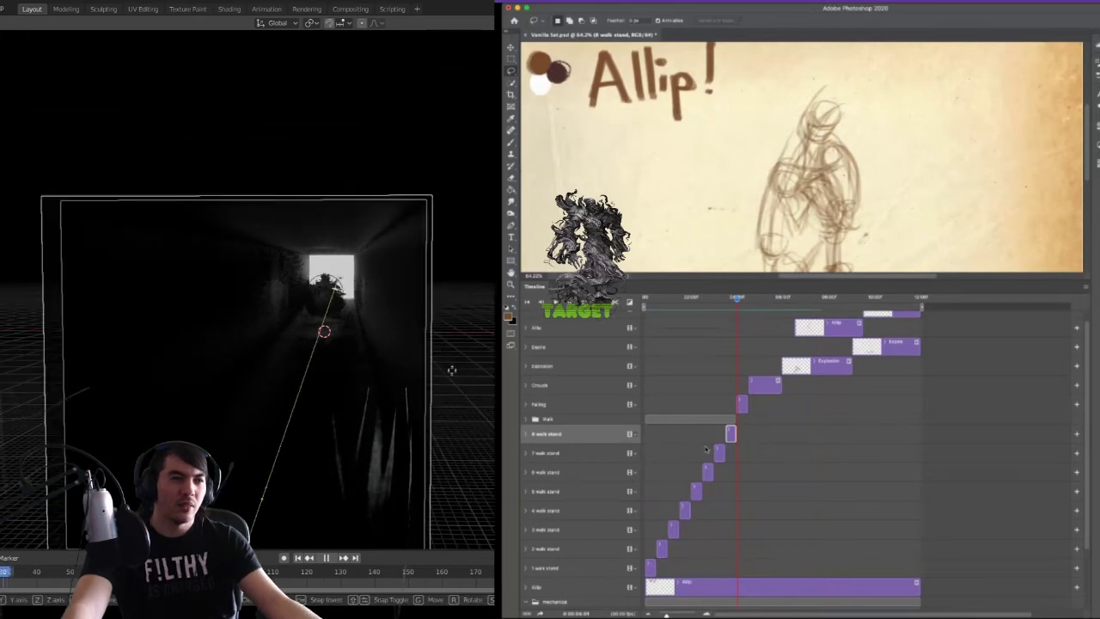
left_click(444, 405)
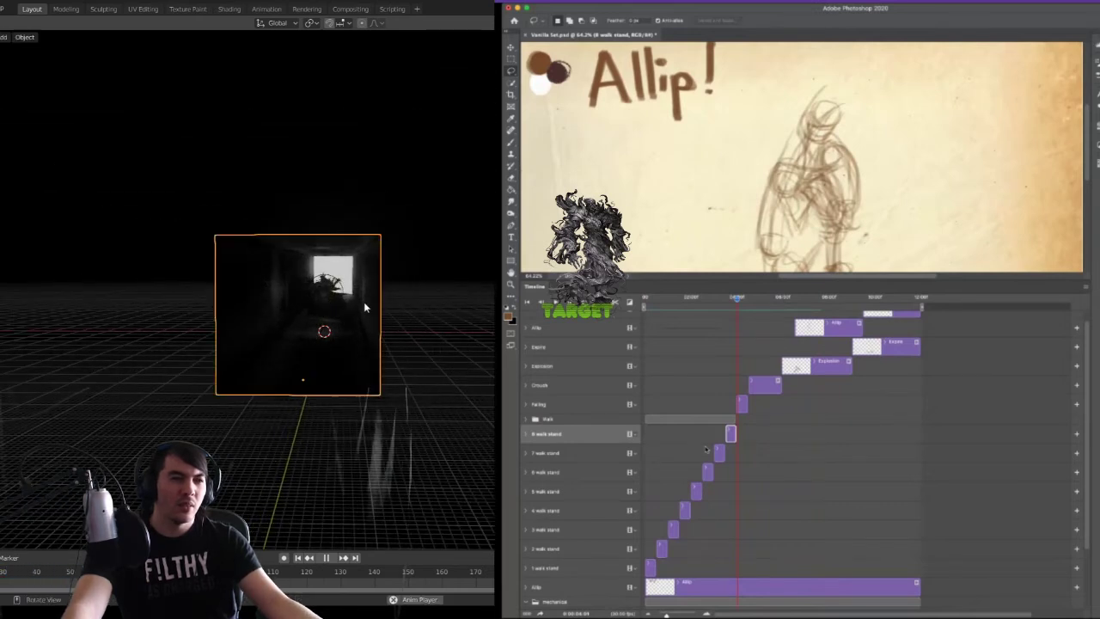
- In Blender, select the small object inside the corridor and start moving it along Y; in Photoshop, select the 8 walk stand layer
scroll(364, 300, "up", 2)
scroll(363, 301, "down", 2)
key("shift")
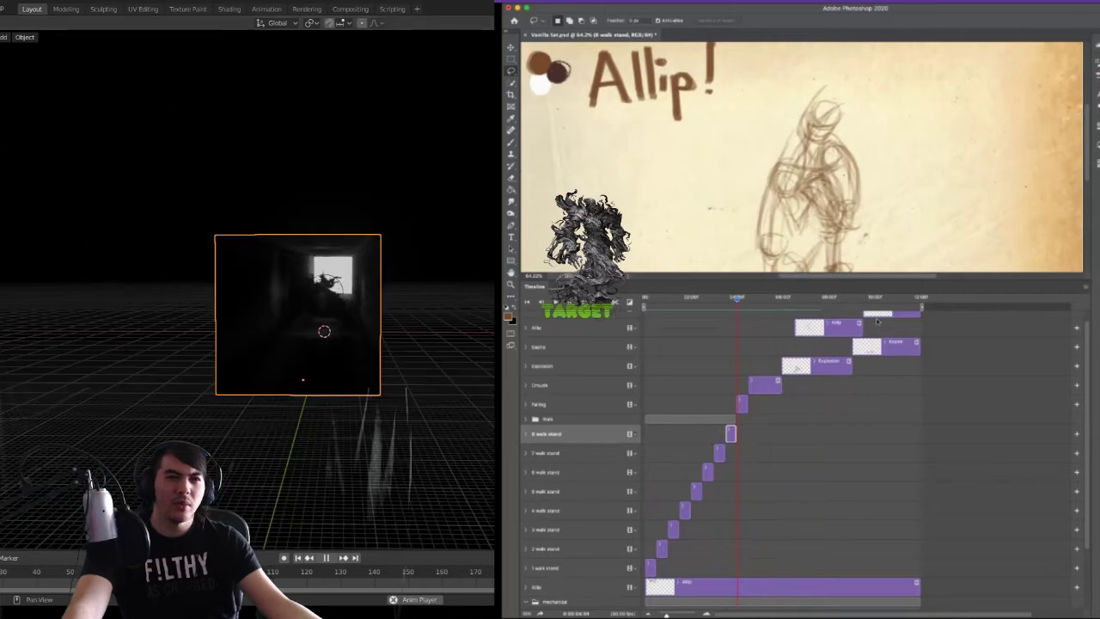
left_click(366, 346, "shift")
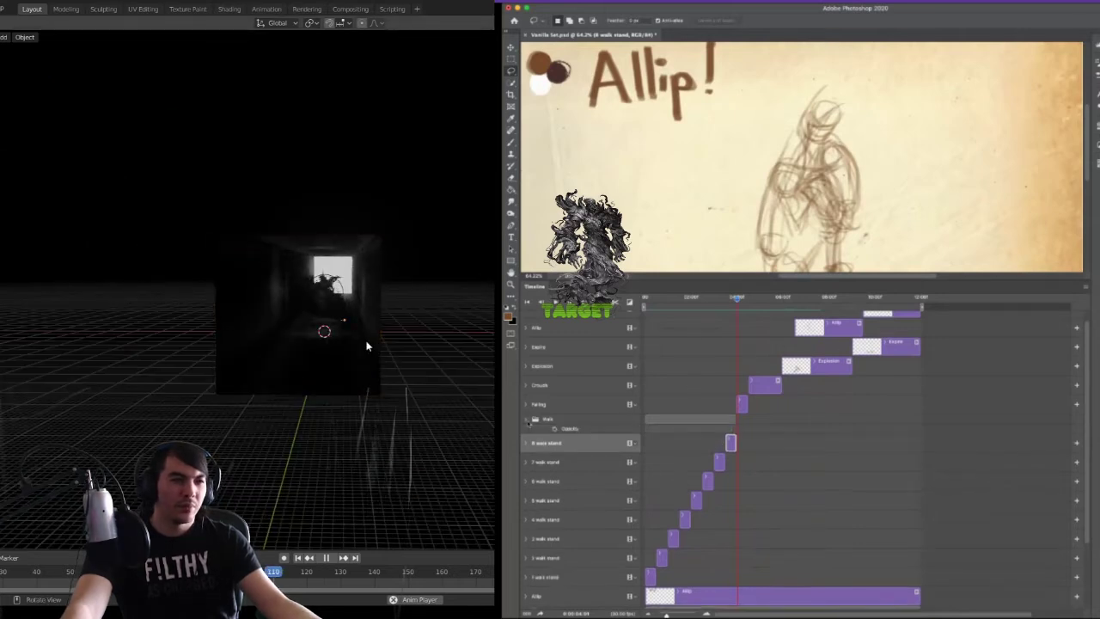
key("g")
key("z")
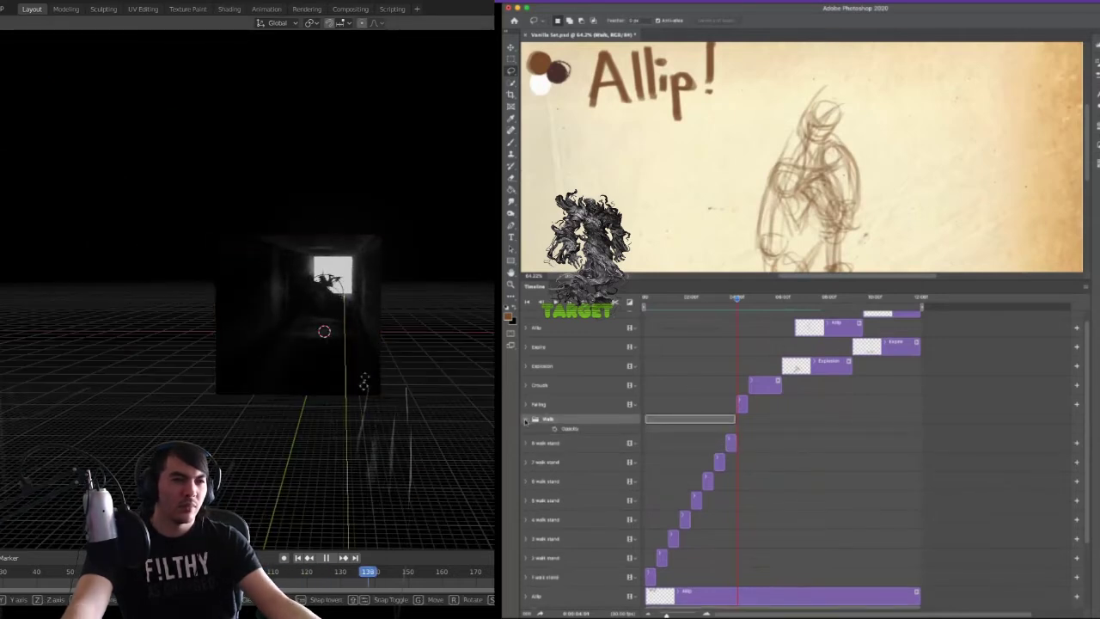
left_click(538, 443)
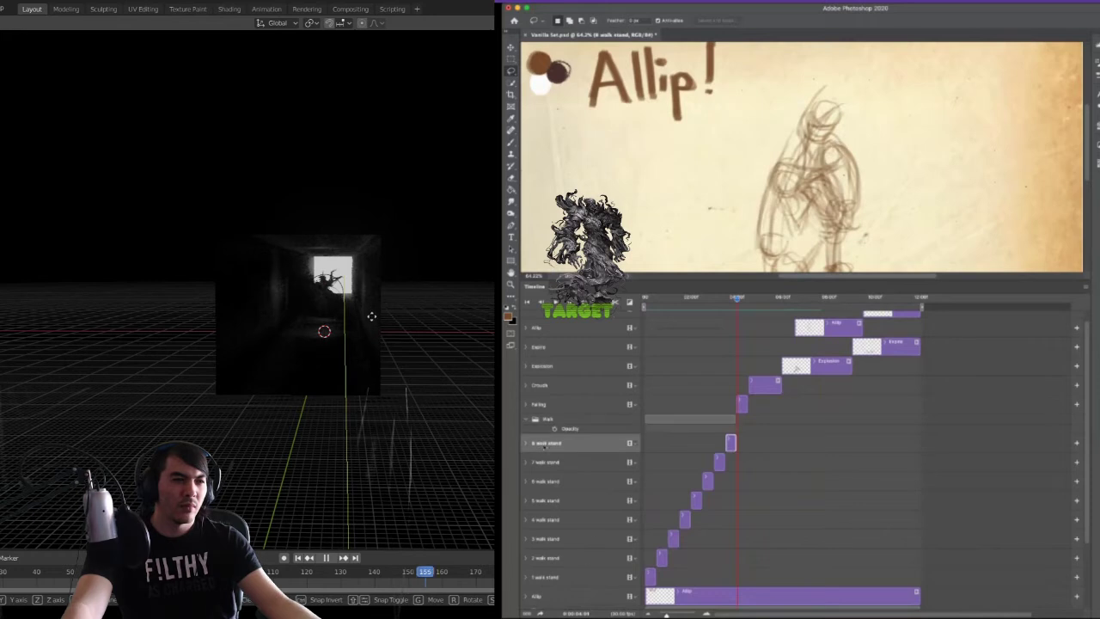
- Move the 1 to 8 walk stand layers into the Walk group in Photoshop and reposition the scene camera along X in Blender
left_click(556, 584, "shift")
left_click(373, 328)
left_click(550, 443)
key("g")
key("x")
left_click(343, 331)
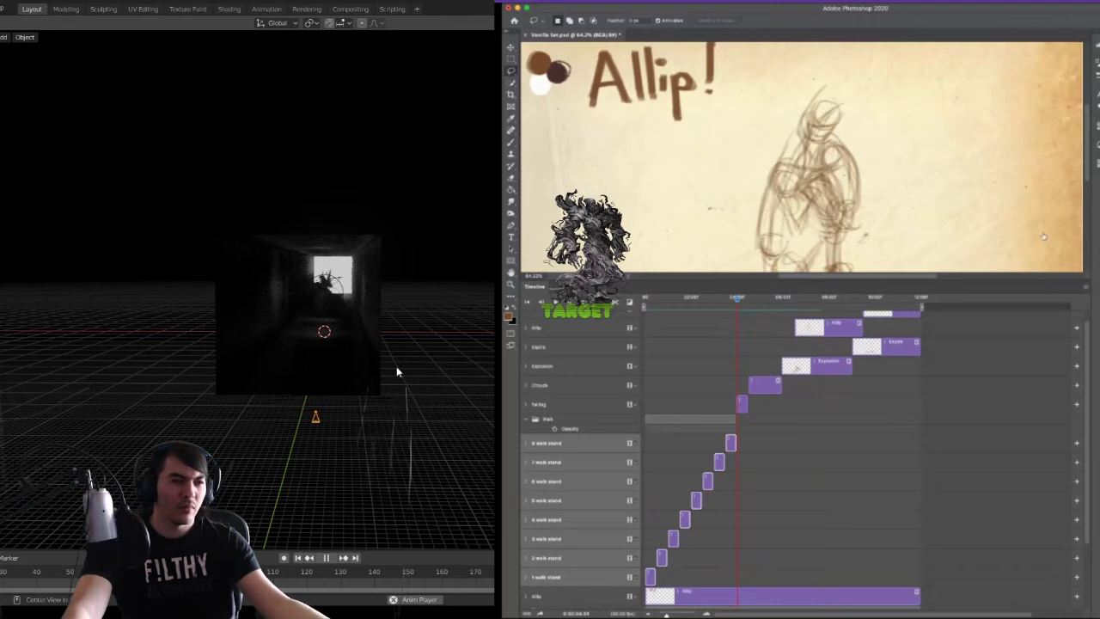
key("g")
key("x")
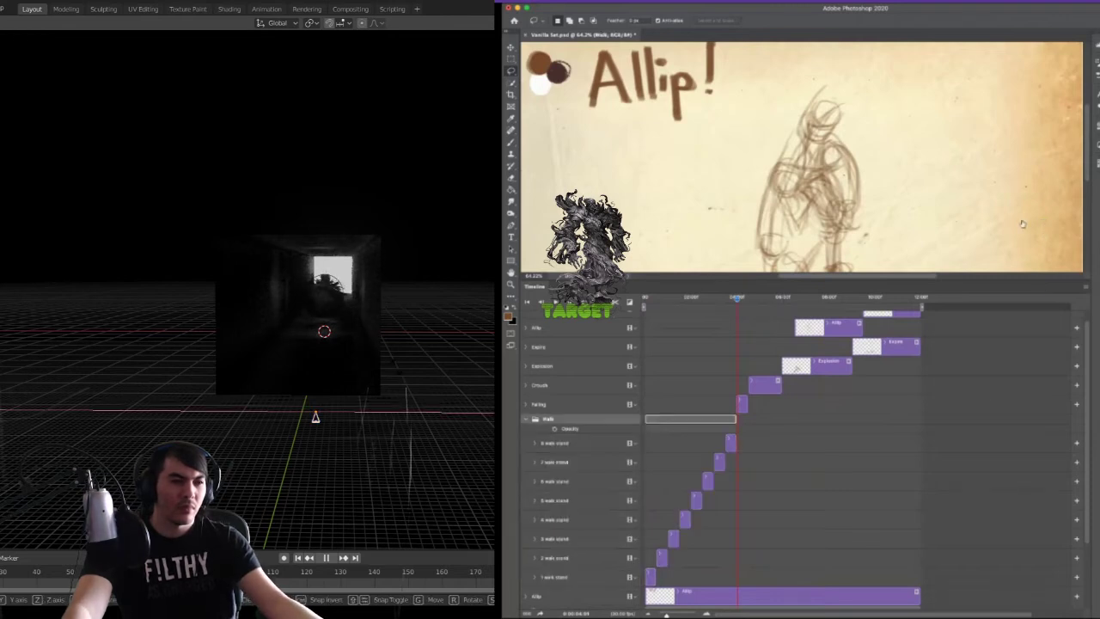
left_click(413, 393)
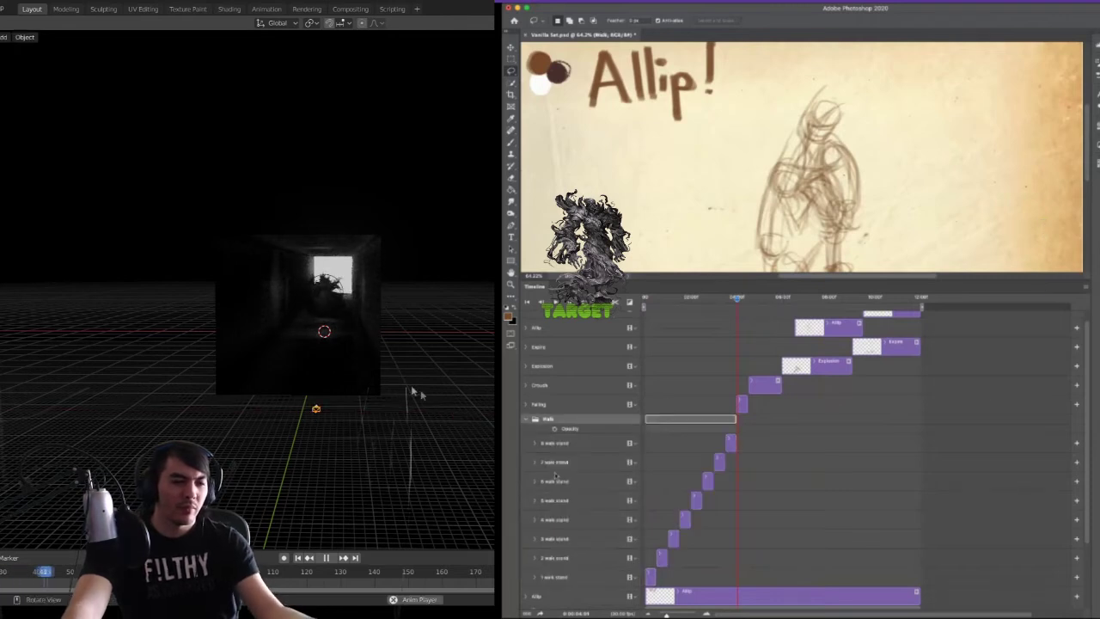
- Raise the scene camera along the Z axis while looking through it in Blender, and collapse the mechanical layer group in Photoshop
key("KP_0")
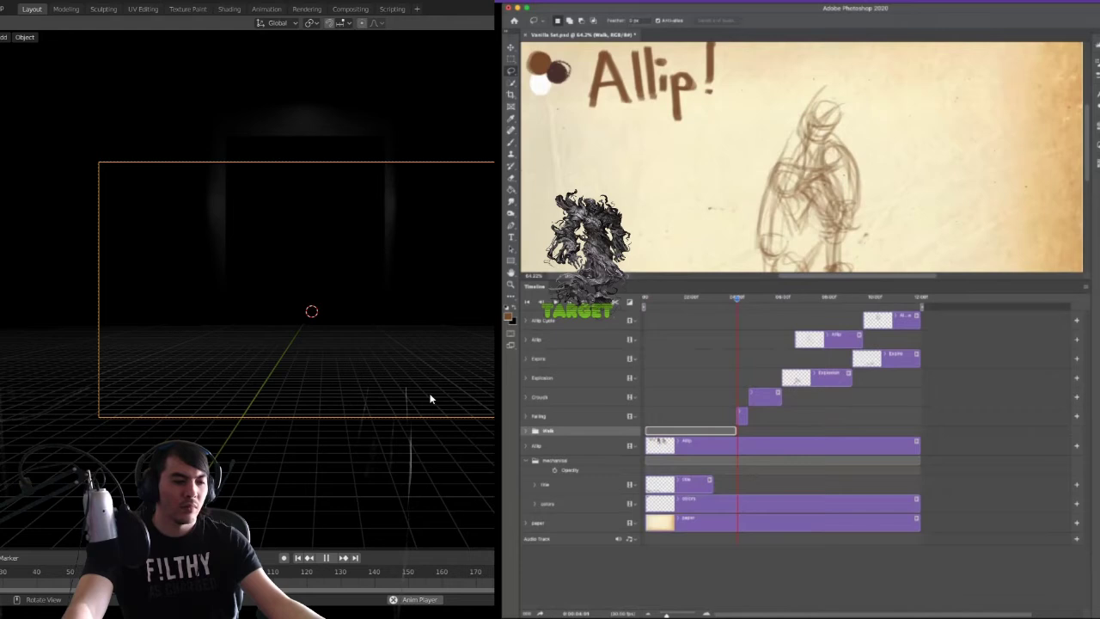
key("g")
key("z")
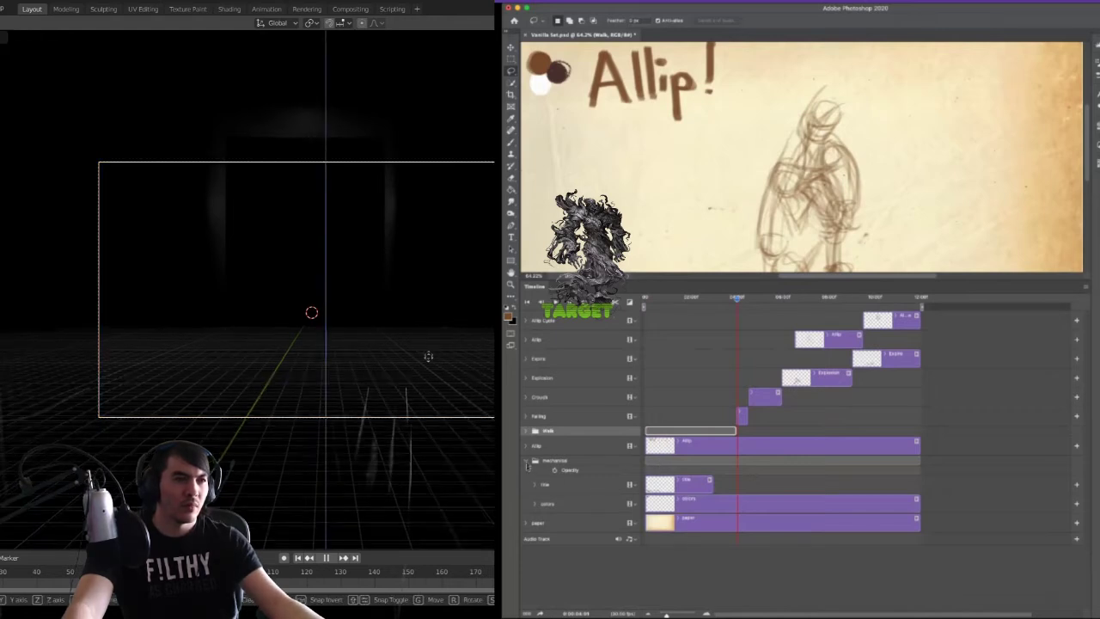
left_click(534, 460)
left_click(528, 462)
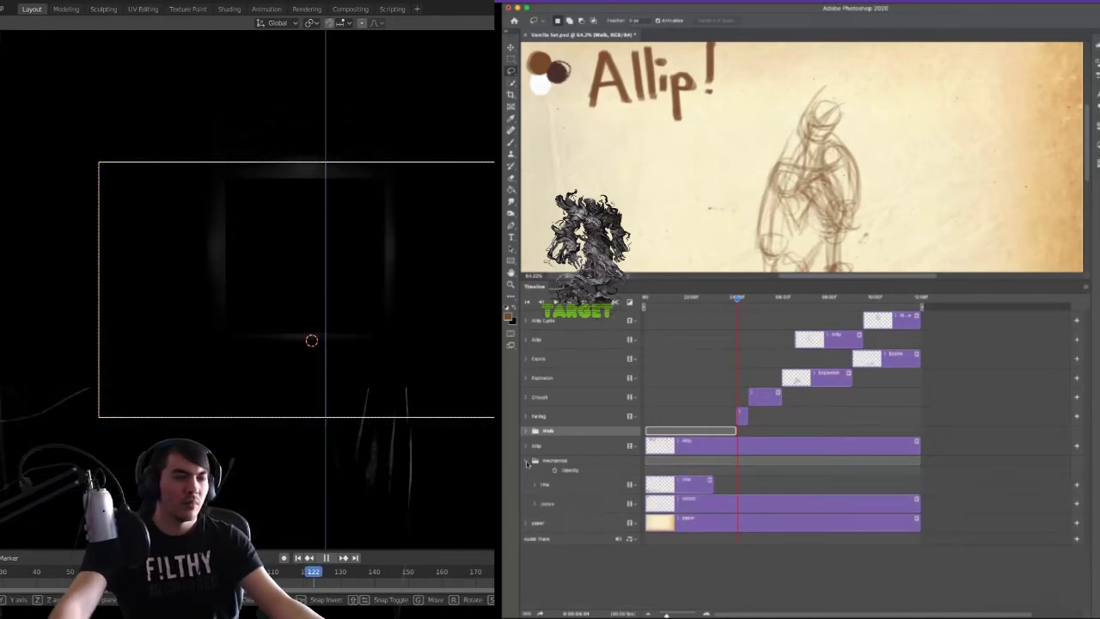
key("Return")
left_click(526, 462)
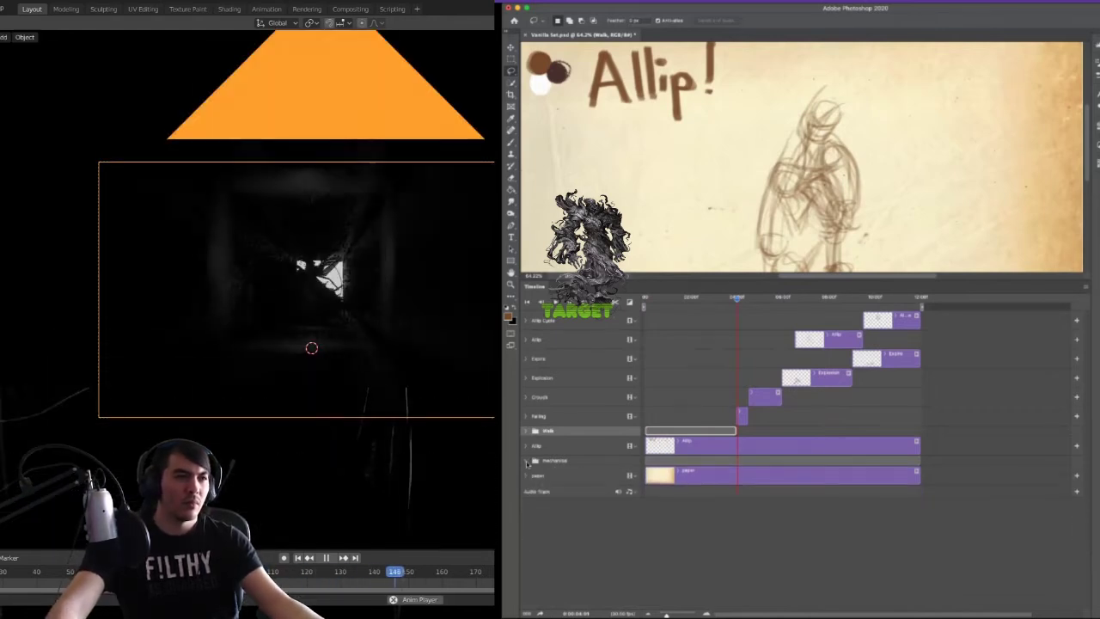
left_click(528, 462)
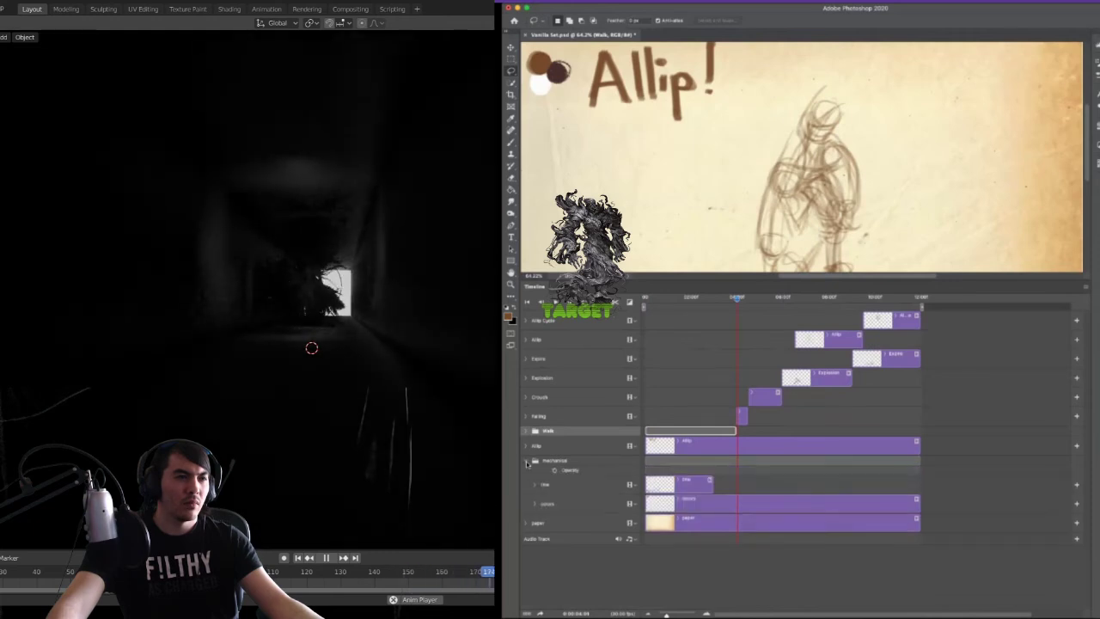
left_click(528, 462)
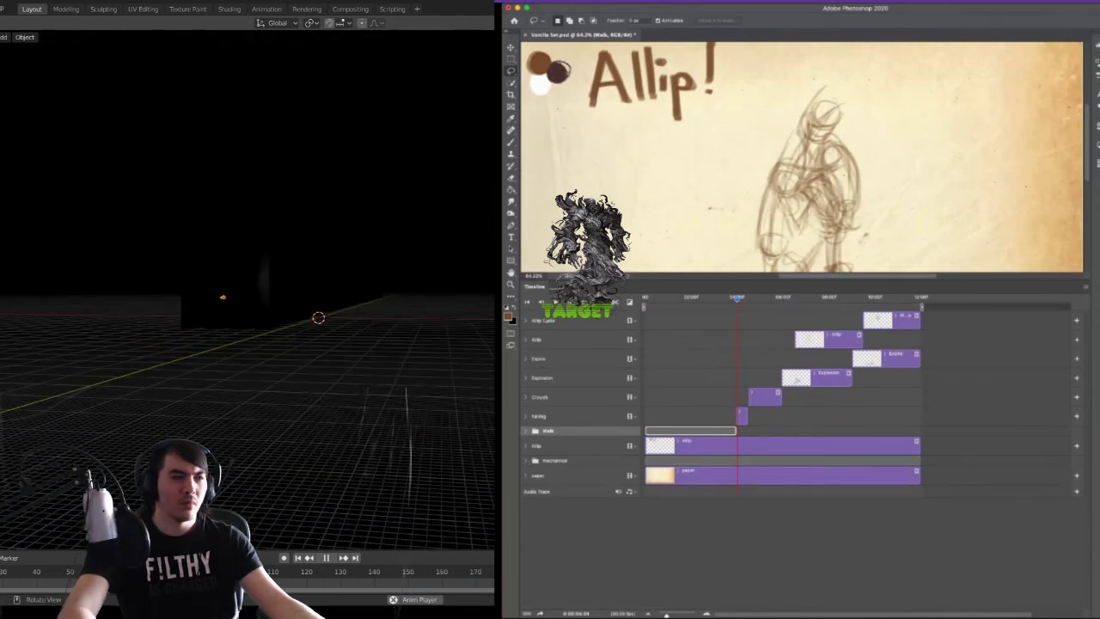
- Shift the camera along X and Z in Blender's camera view, and put the paper layer into Photoshop's mechanical group
key("KP_0")
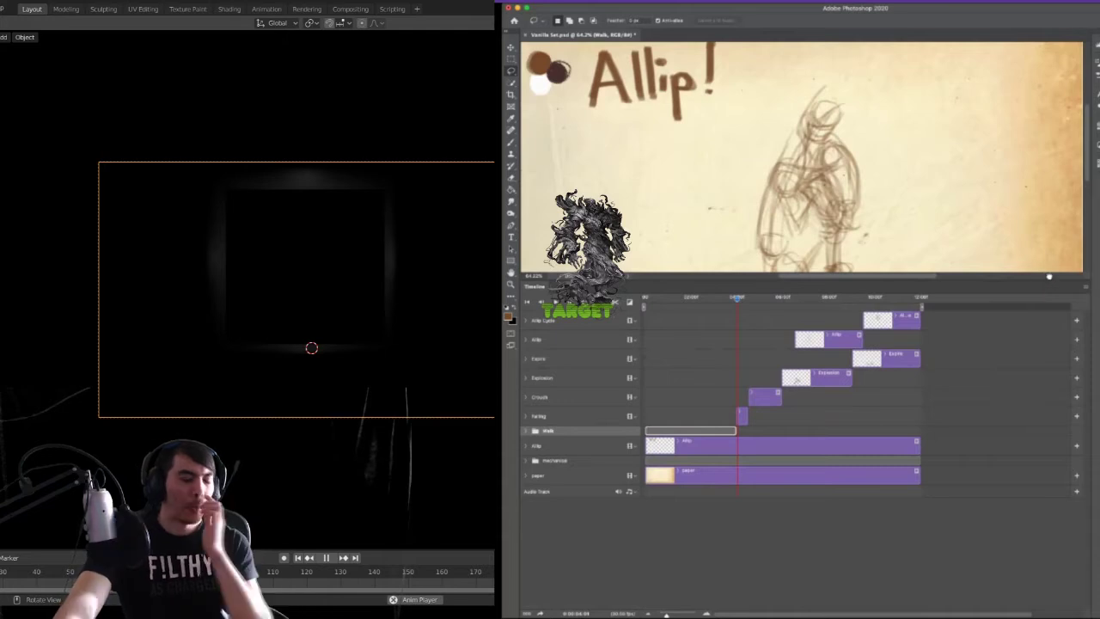
key("g")
key("x")
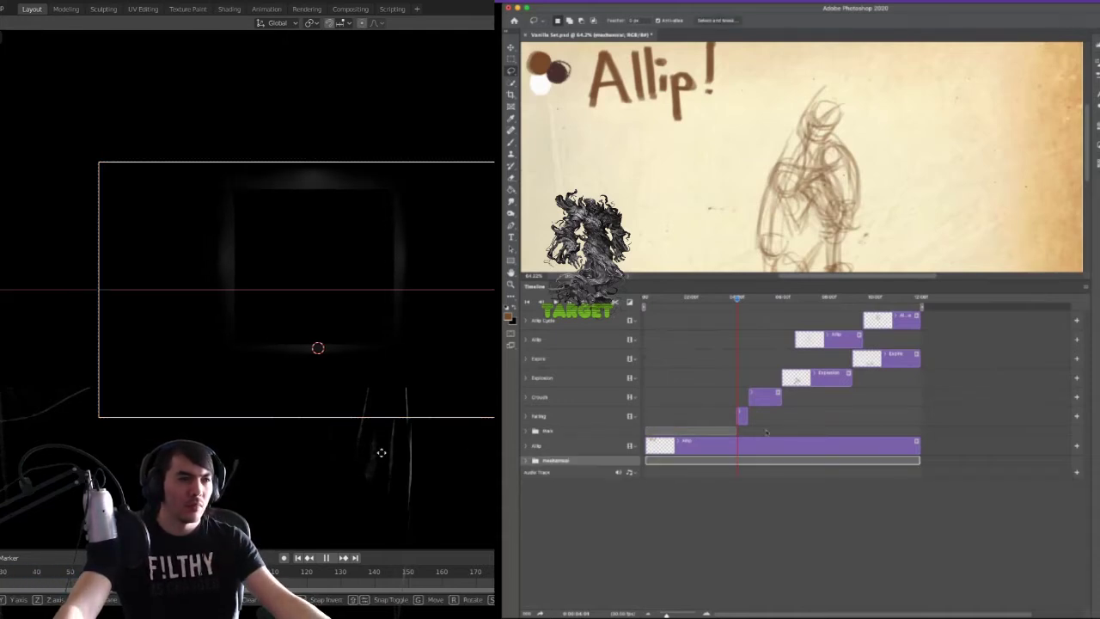
key("z")
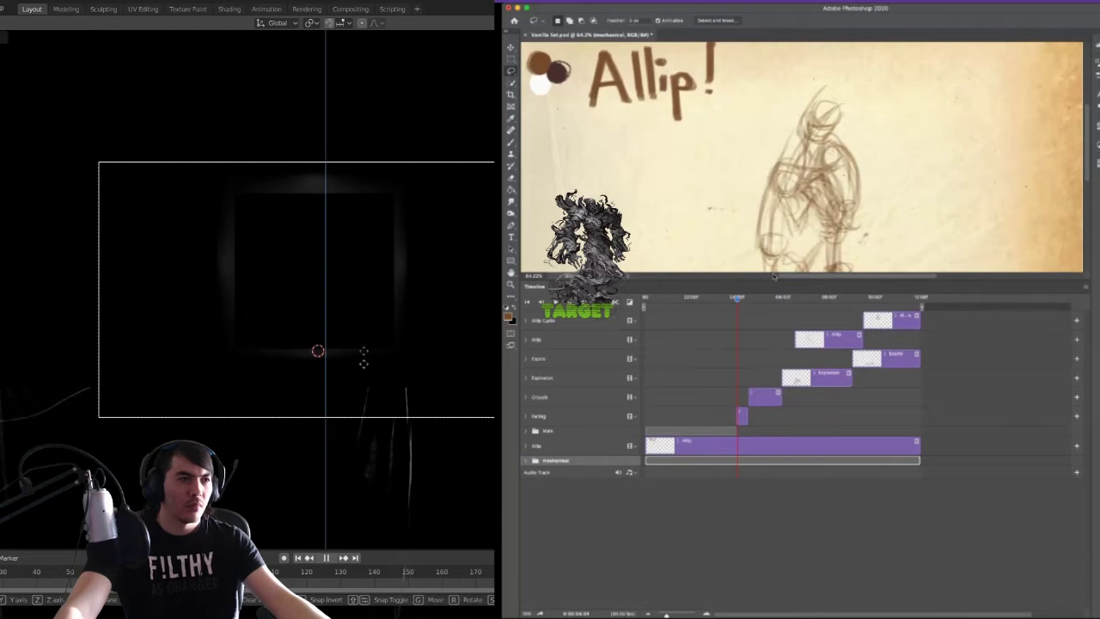
left_click(773, 276)
left_click(367, 171)
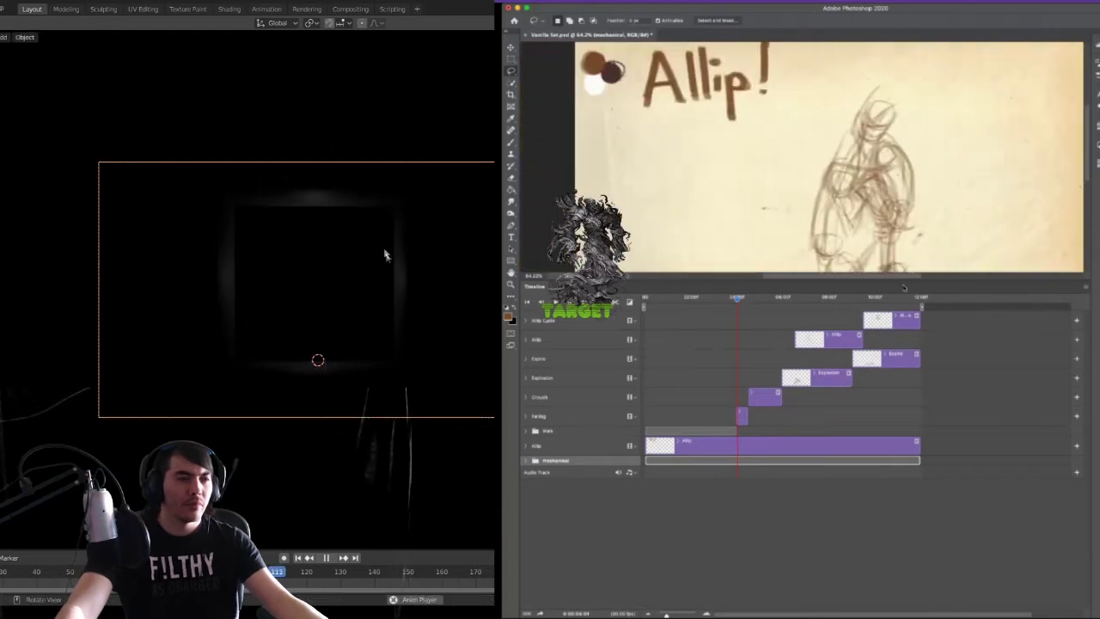
- Fine-tune the Blender camera's horizontal position and height to frame the creature in the tunnel
key("g")
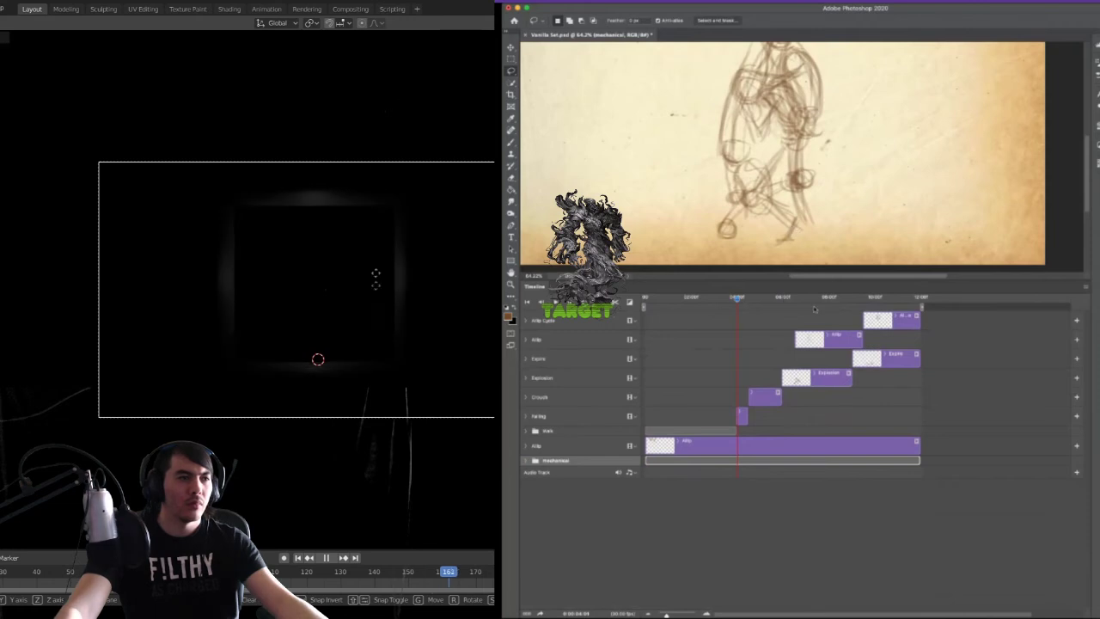
left_click(351, 187)
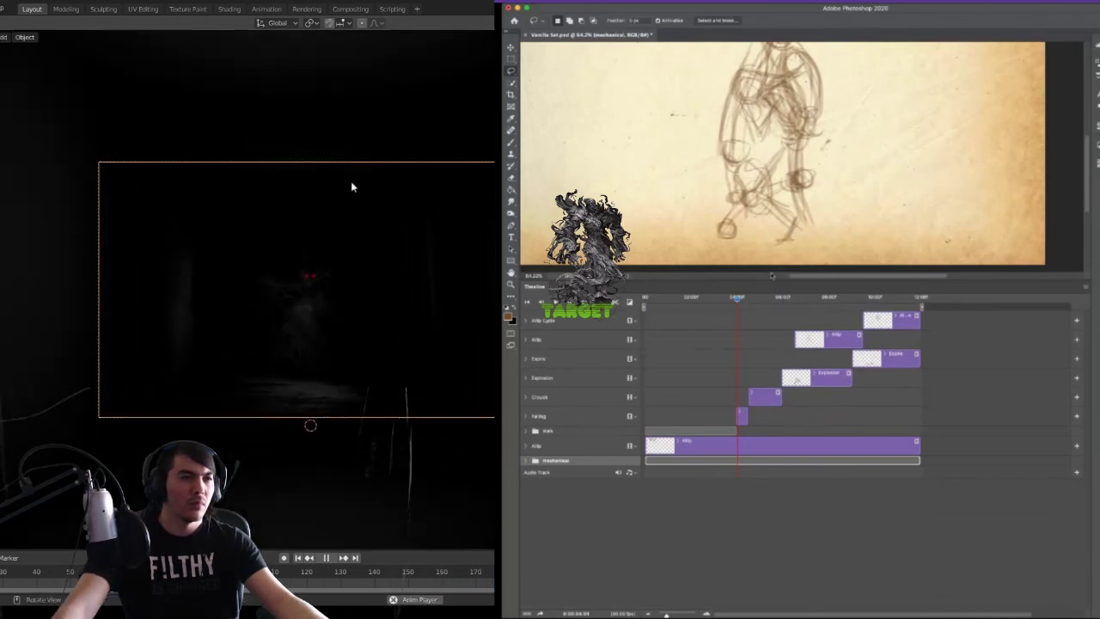
key("g")
key("x")
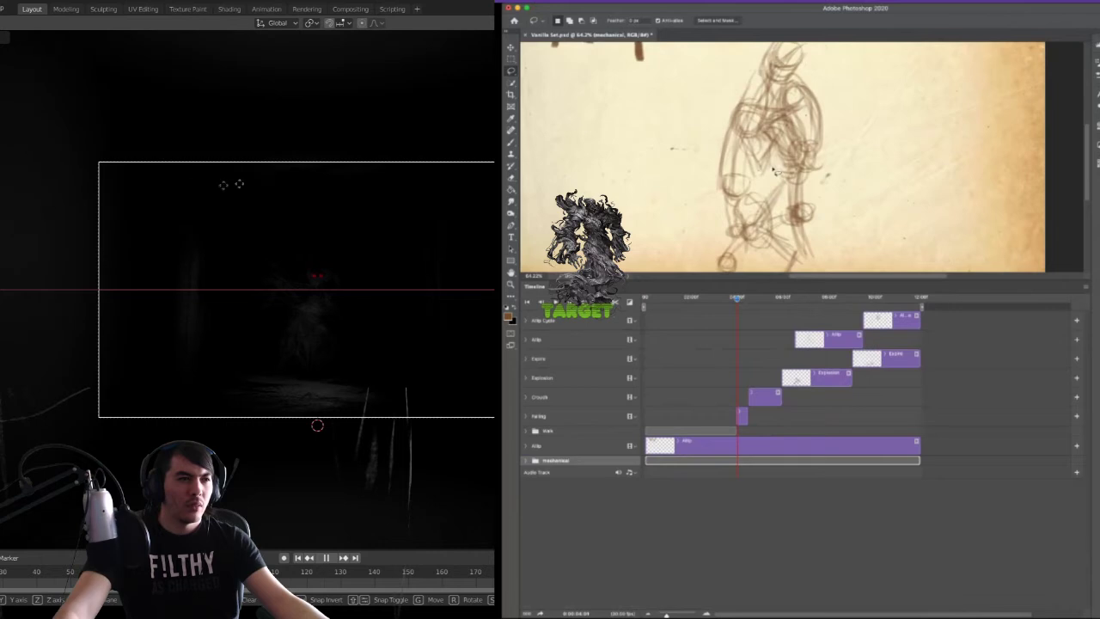
left_click(146, 189)
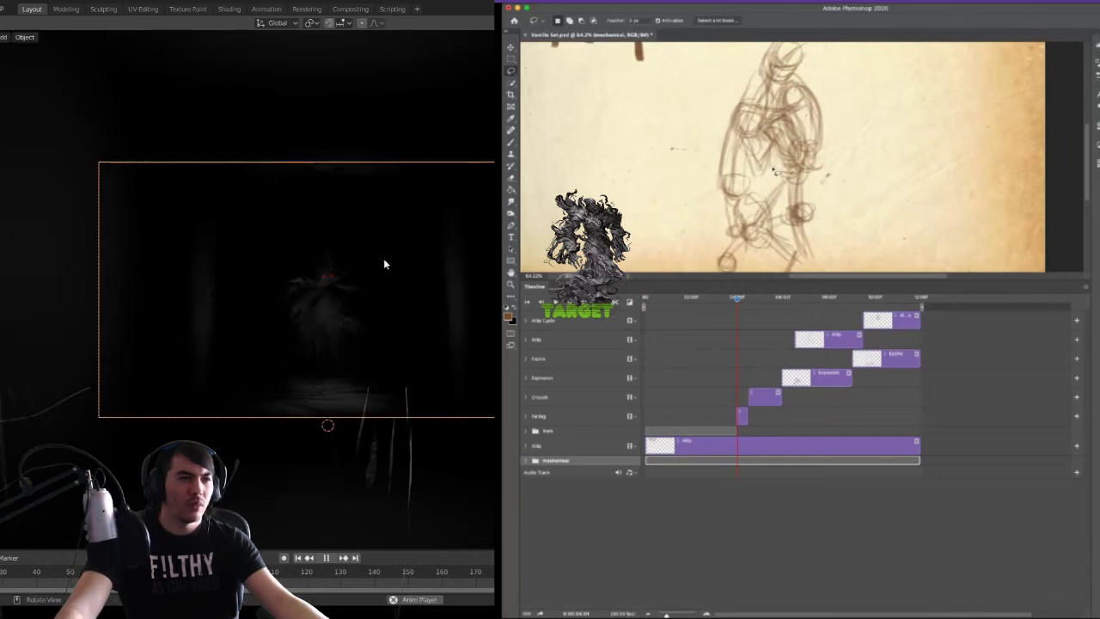
key("g")
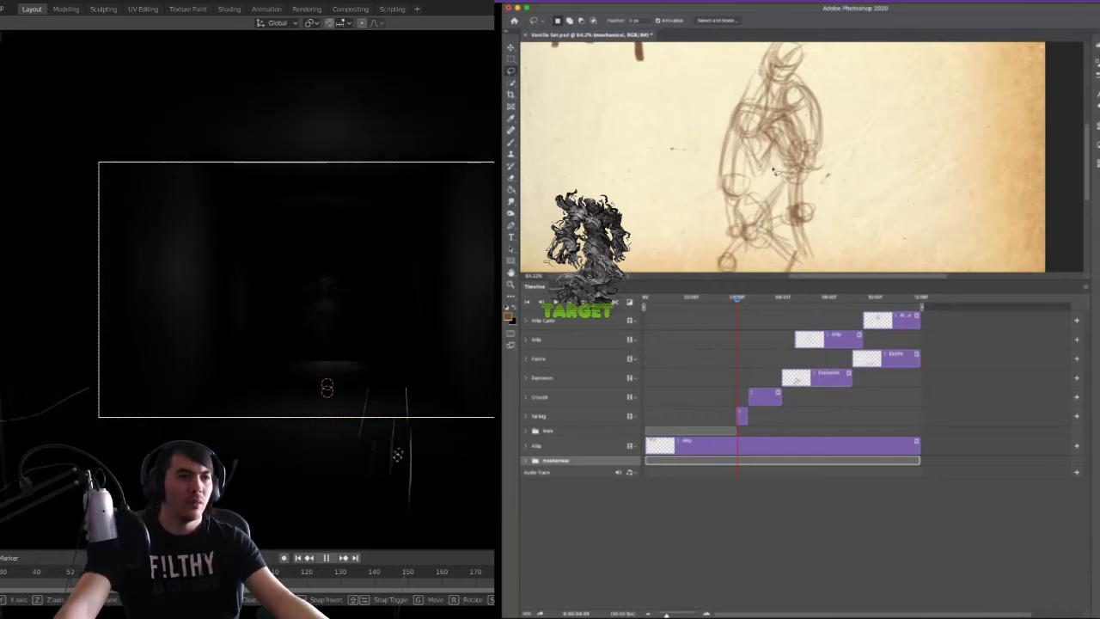
left_click(391, 543)
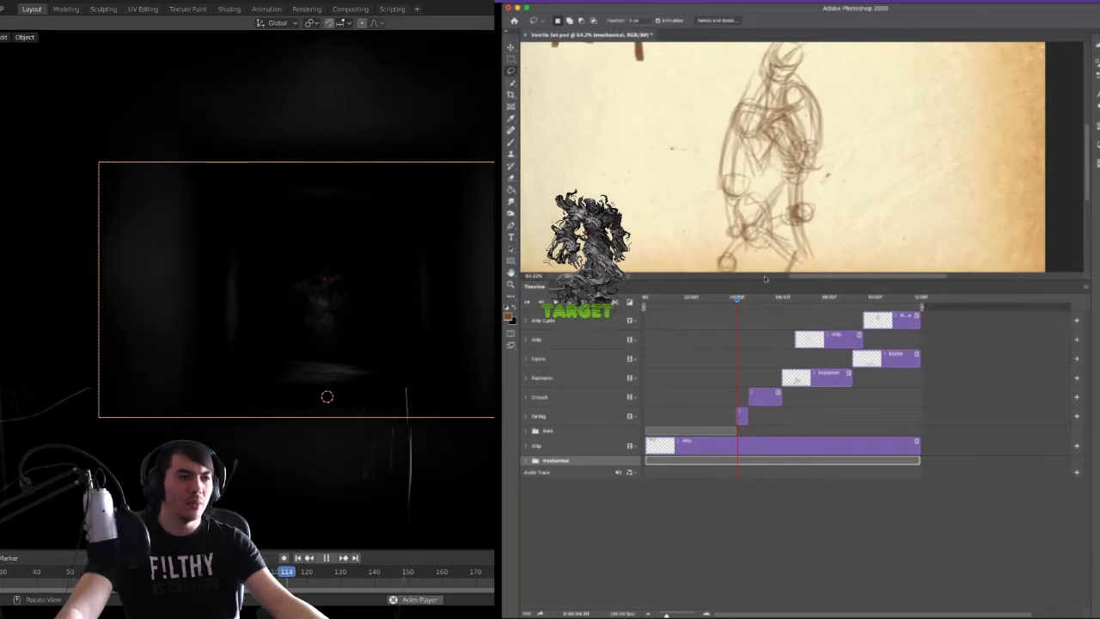
- Enlarge the canvas area above Photoshop's timeline and duplicate the Falling layer four times
left_click_drag(764, 278, 765, 354)
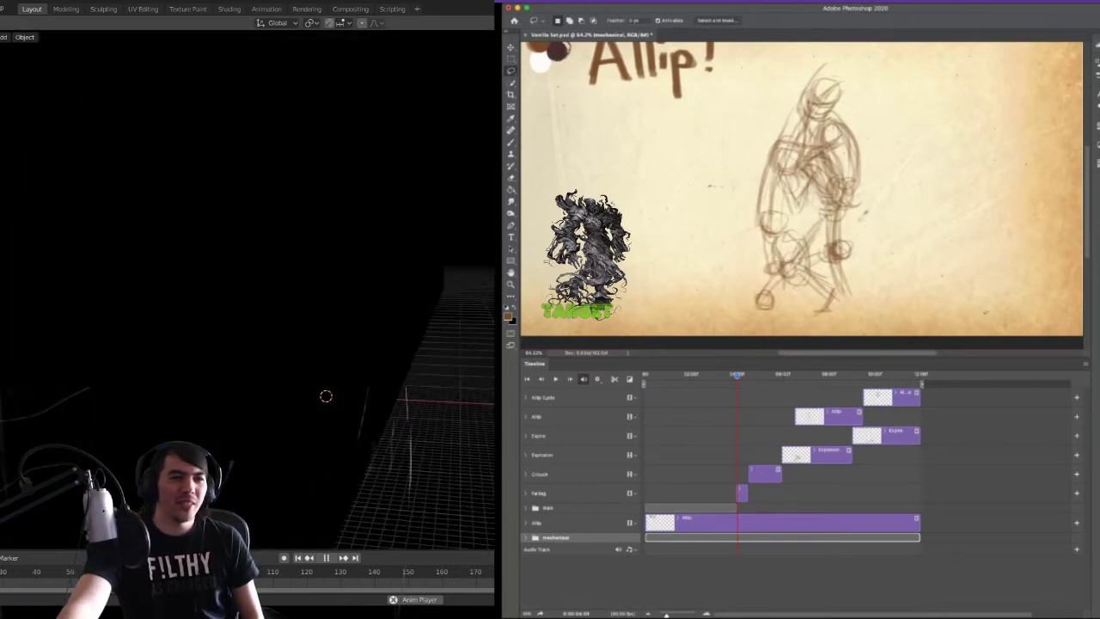
left_click(1012, 213)
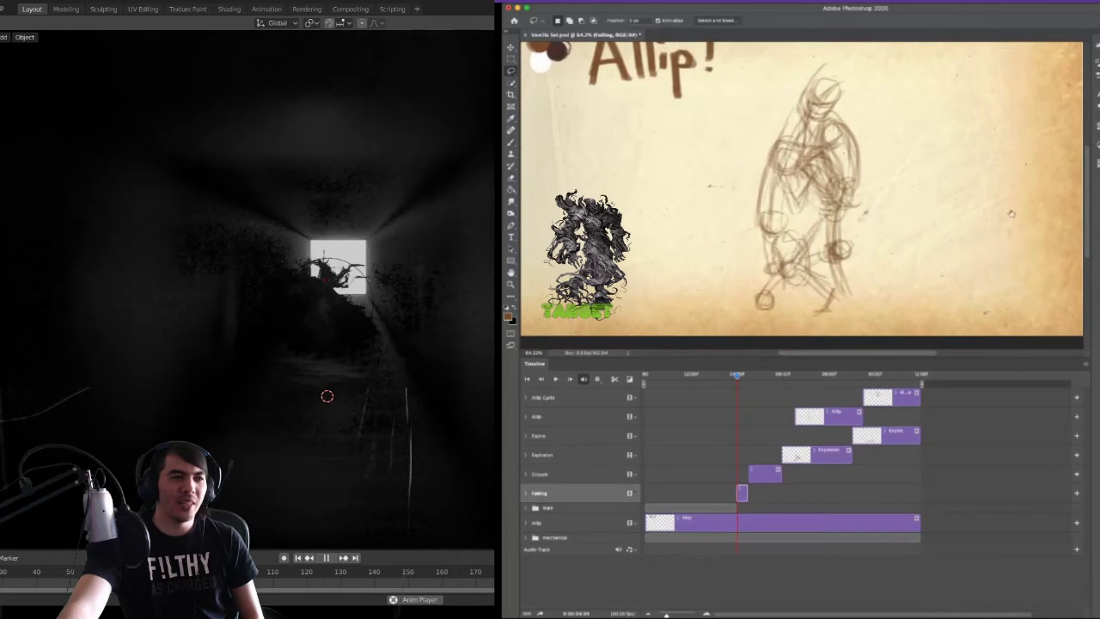
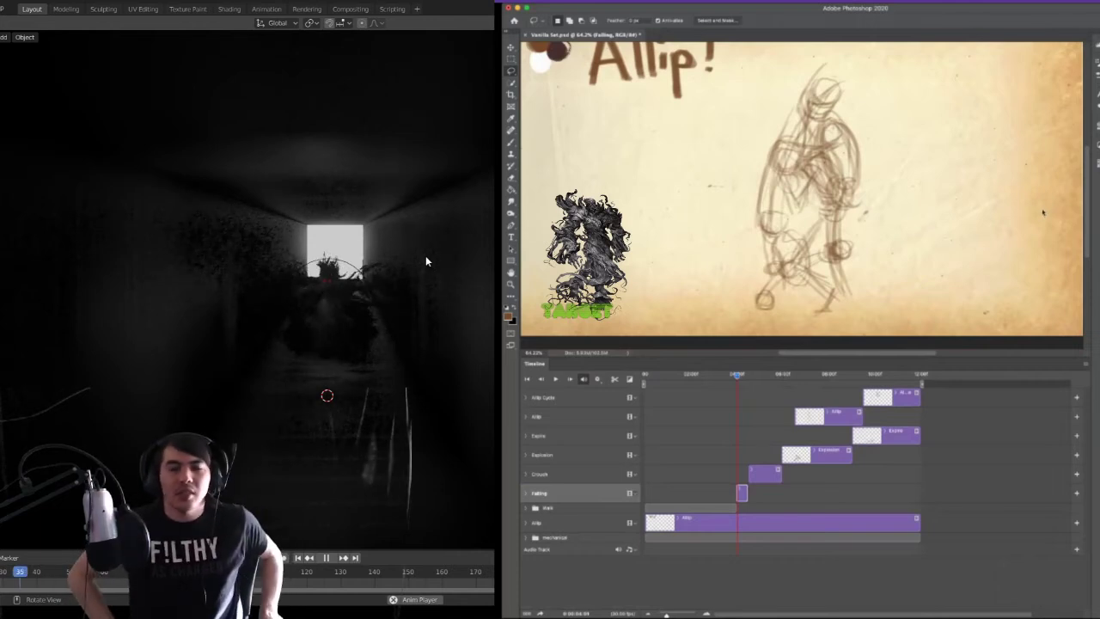
key("super+j")
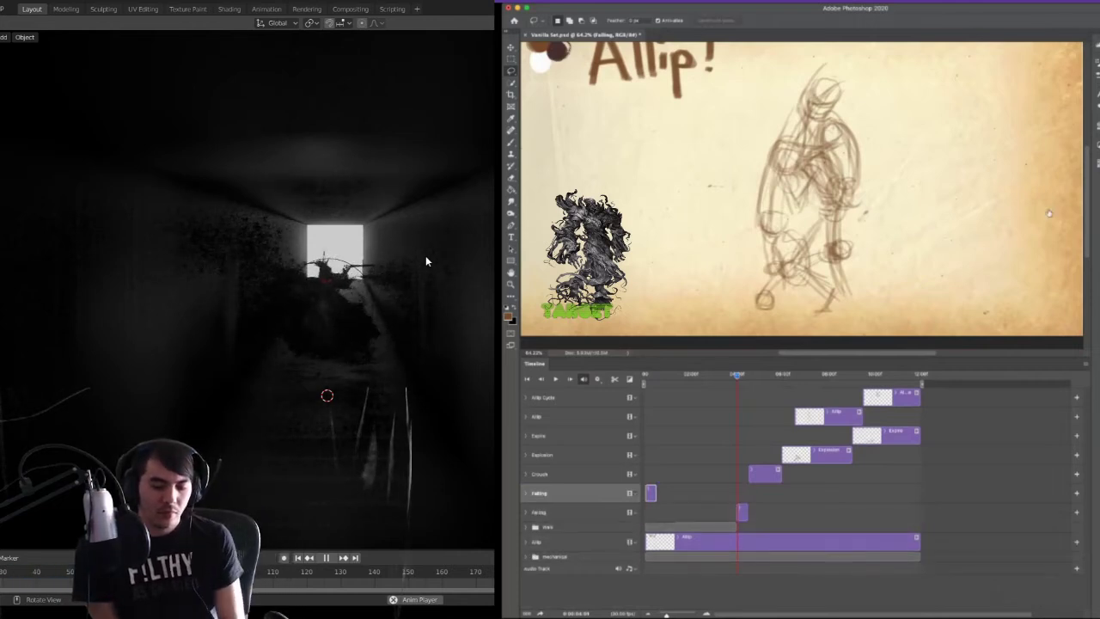
key("super+j")
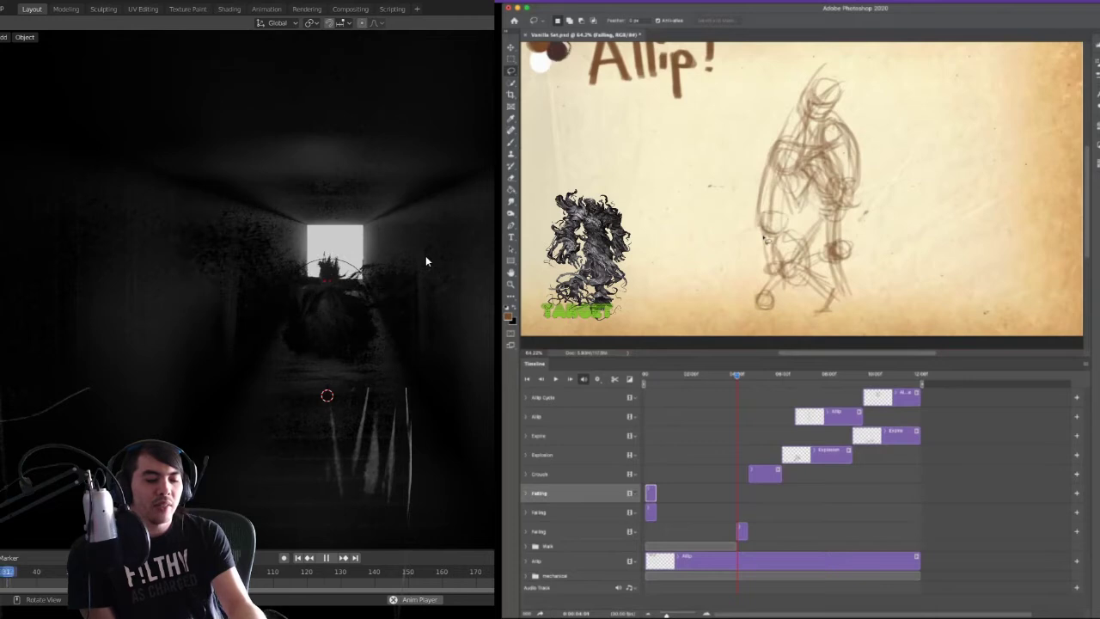
key("super+j")
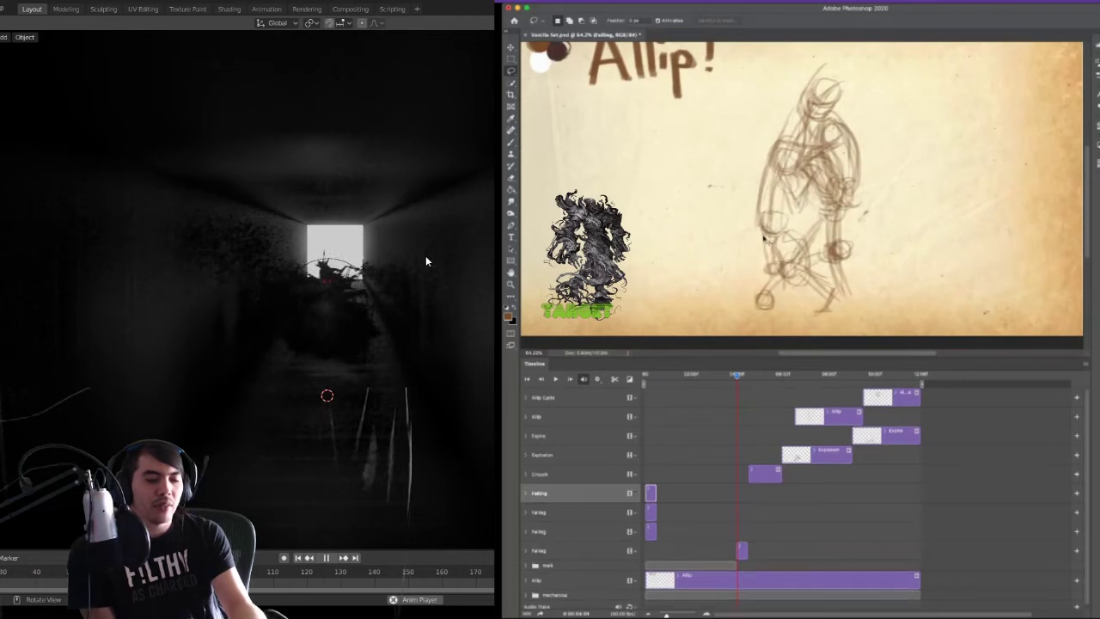
key("ctrl+j")
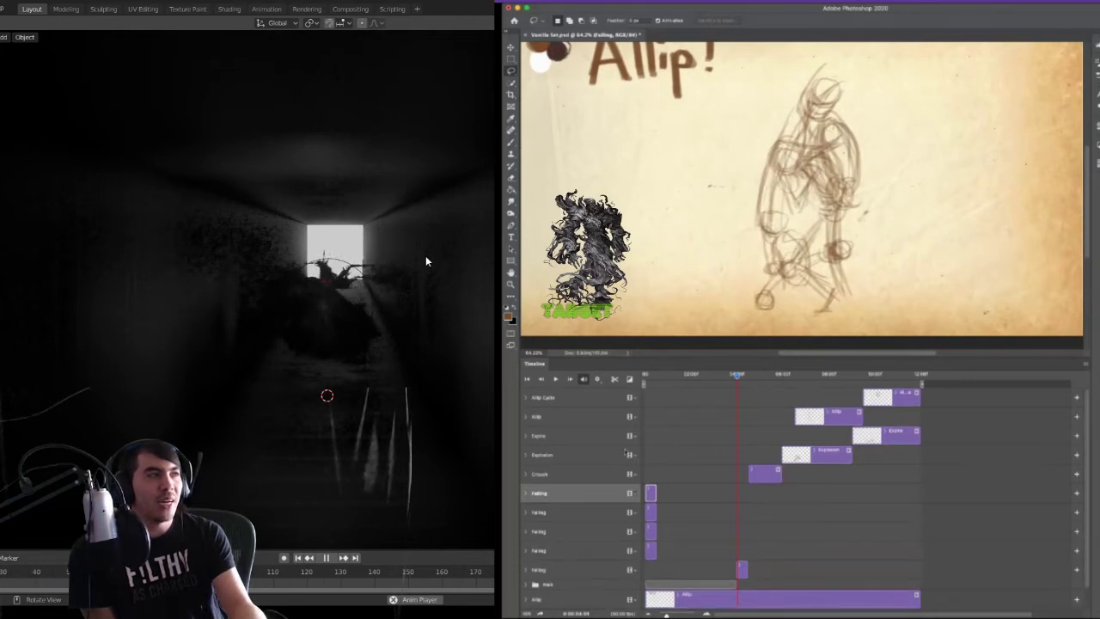
- Move the four duplicated Falling clips along the timeline to line up with the start of the original Falling clip
left_click(650, 550, "shift")
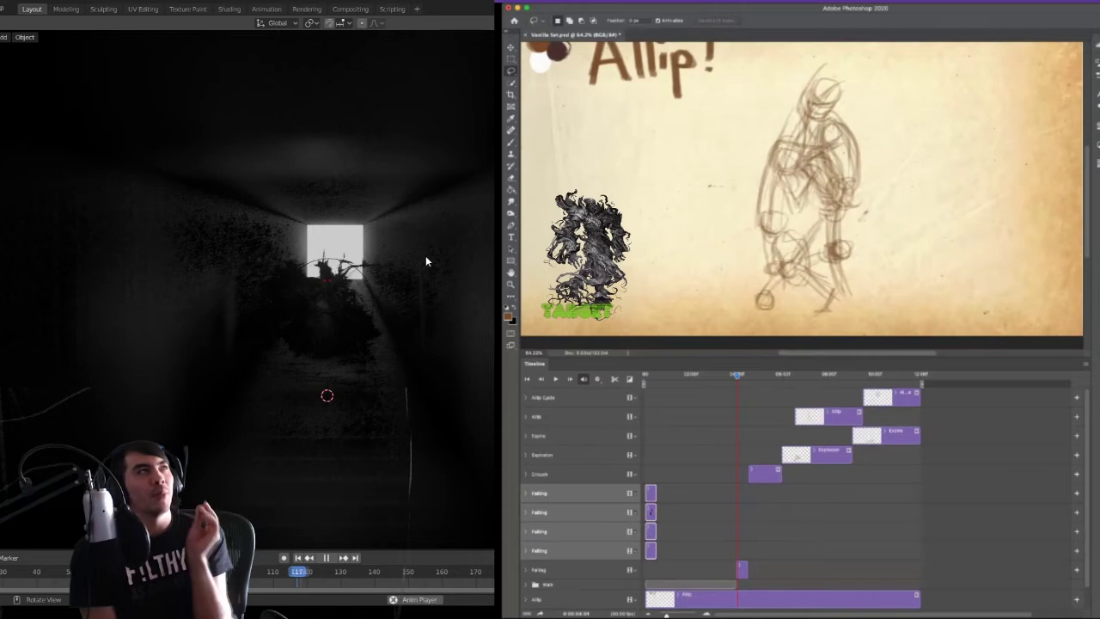
left_click_drag(650, 512, 744, 513)
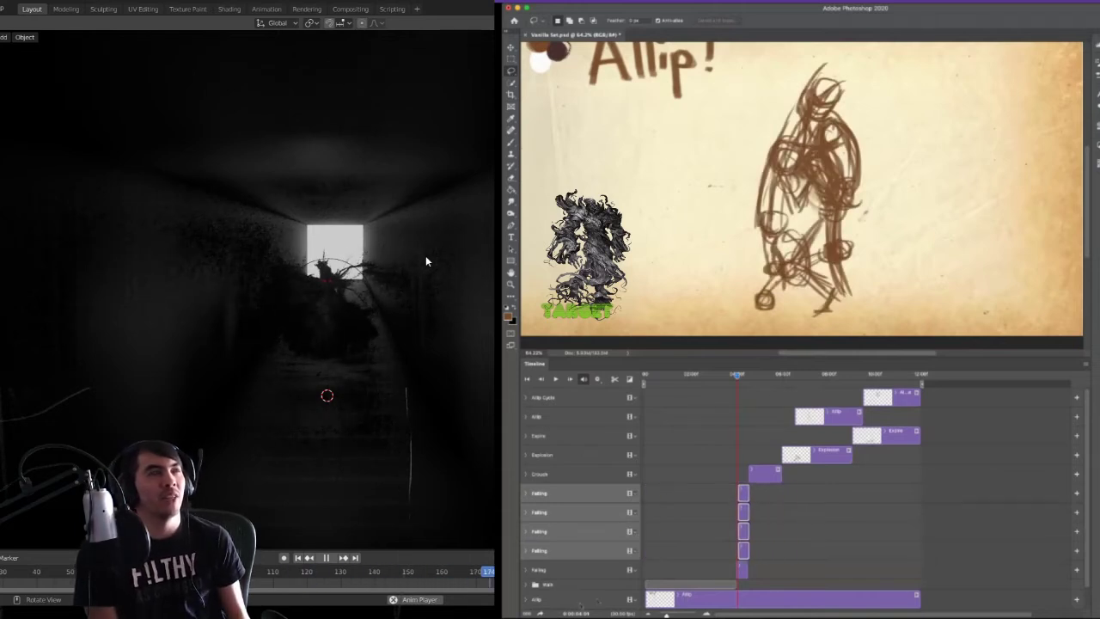
scroll(801, 194, "up", 1)
left_click_drag(666, 614, 689, 613)
left_click_drag(872, 499, 835, 507)
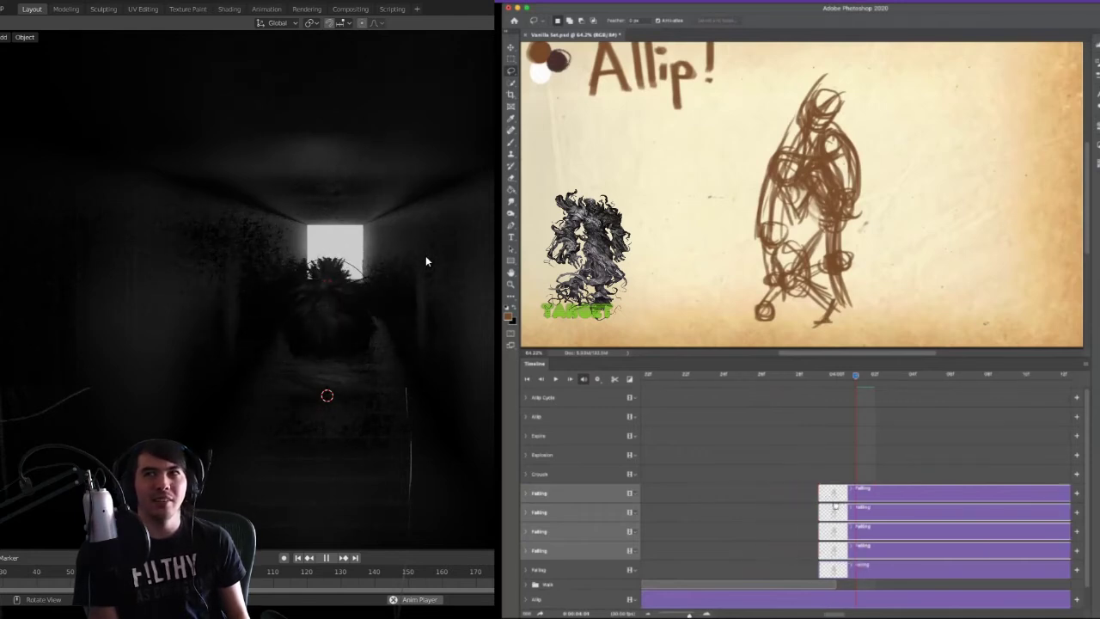
scroll(894, 417, "right", 2)
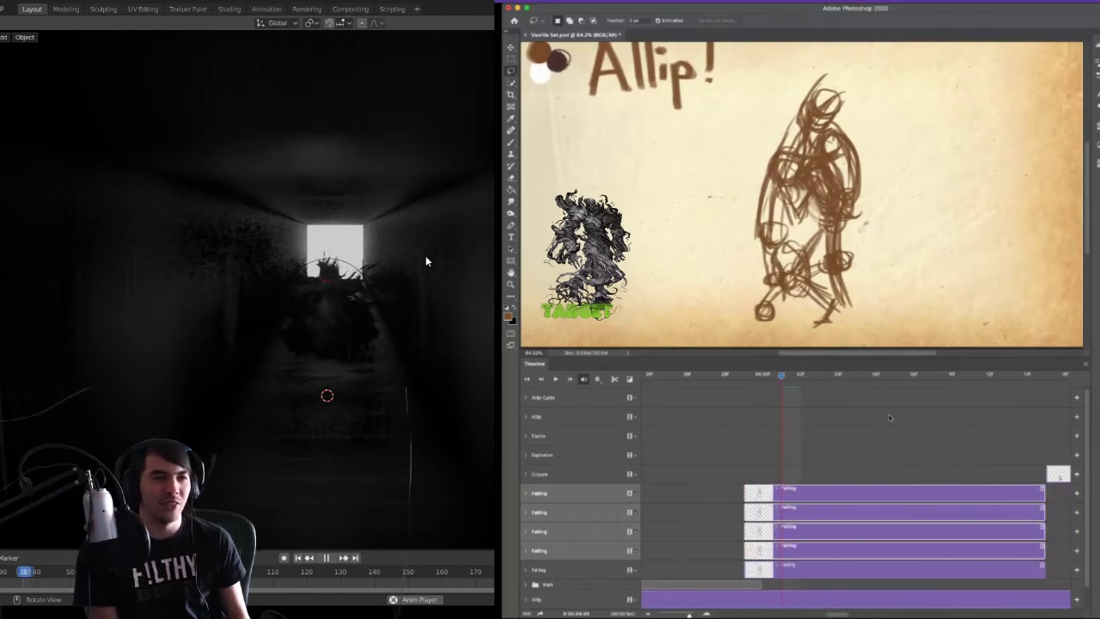
scroll(889, 418, "right", 2)
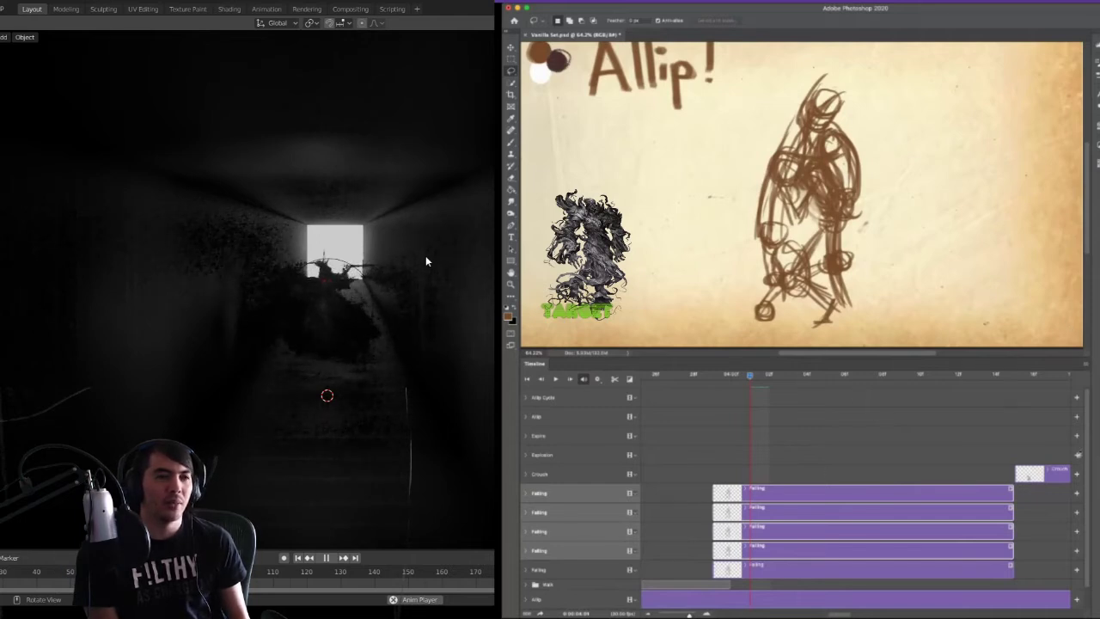
- Group the duplicated Falling layers, name the group Falling, and include the original Falling layer in it
key("super+g")
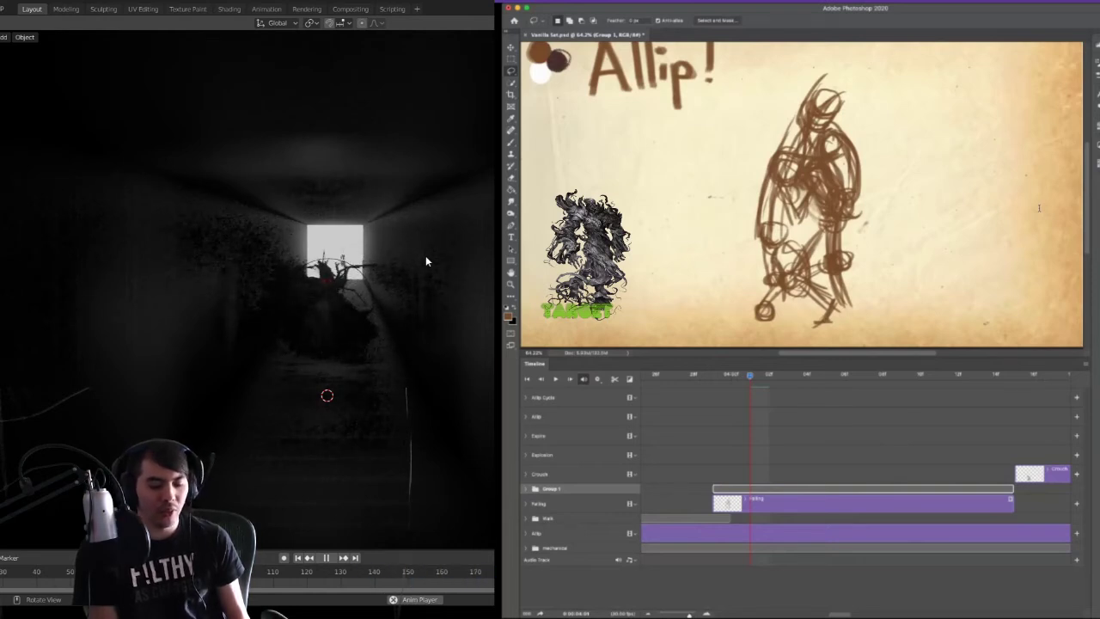
key("Return")
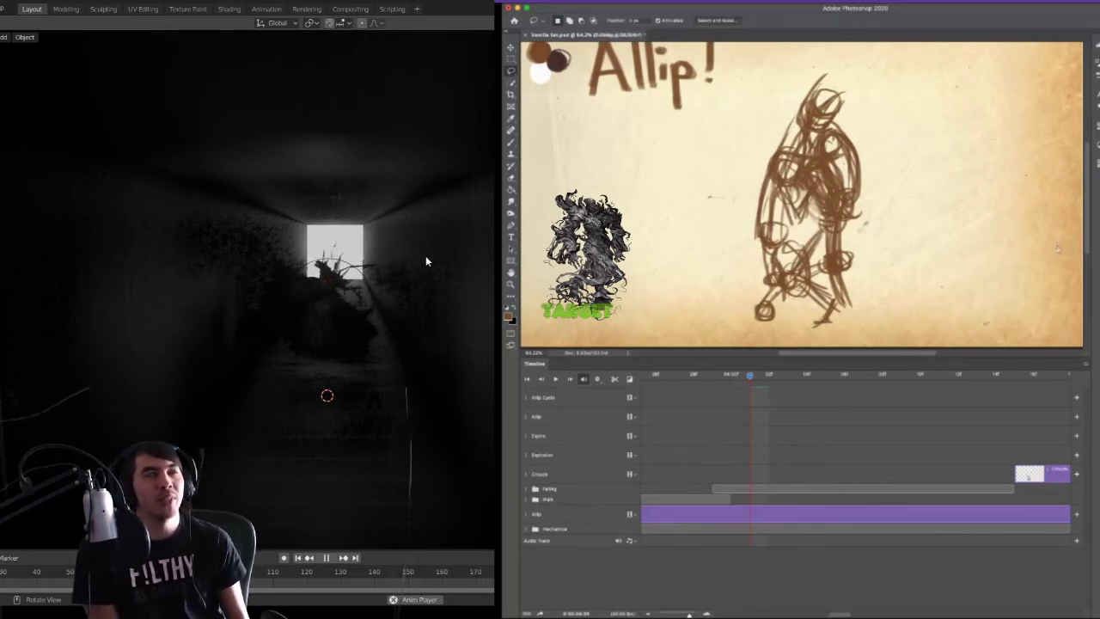
key("space")
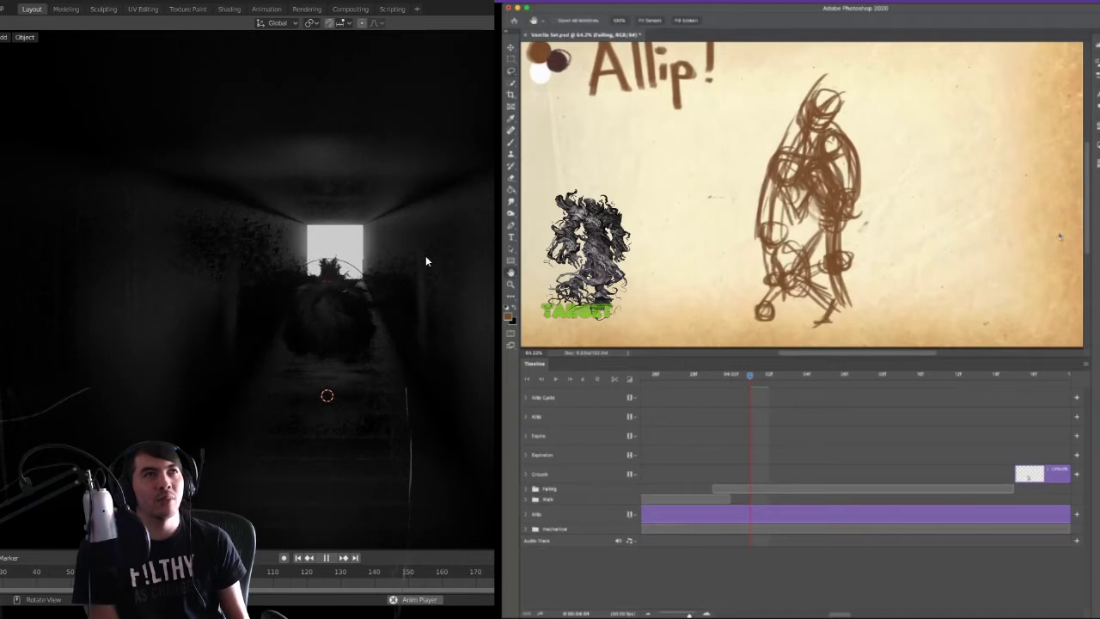
key("l")
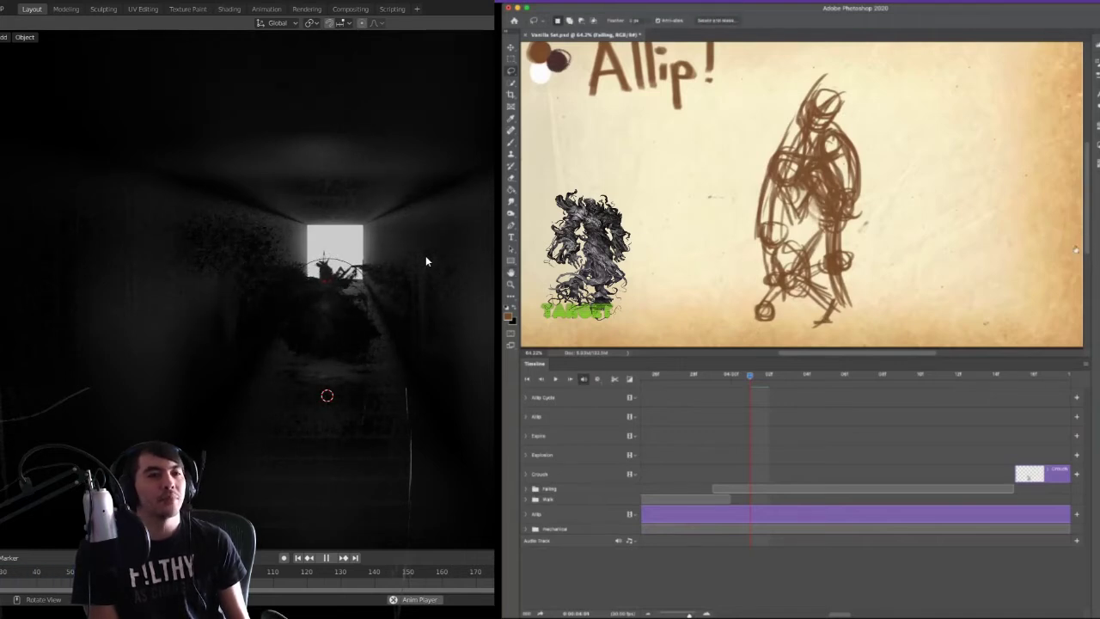
- Set the opacity of the Falling sketch to 30%
key("h")
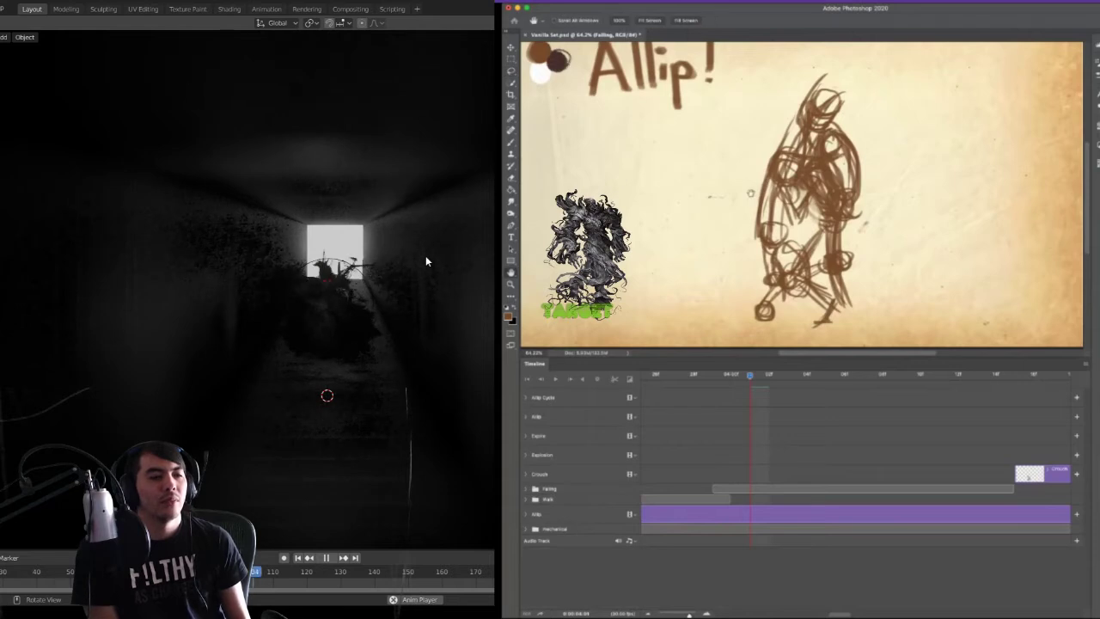
key("l")
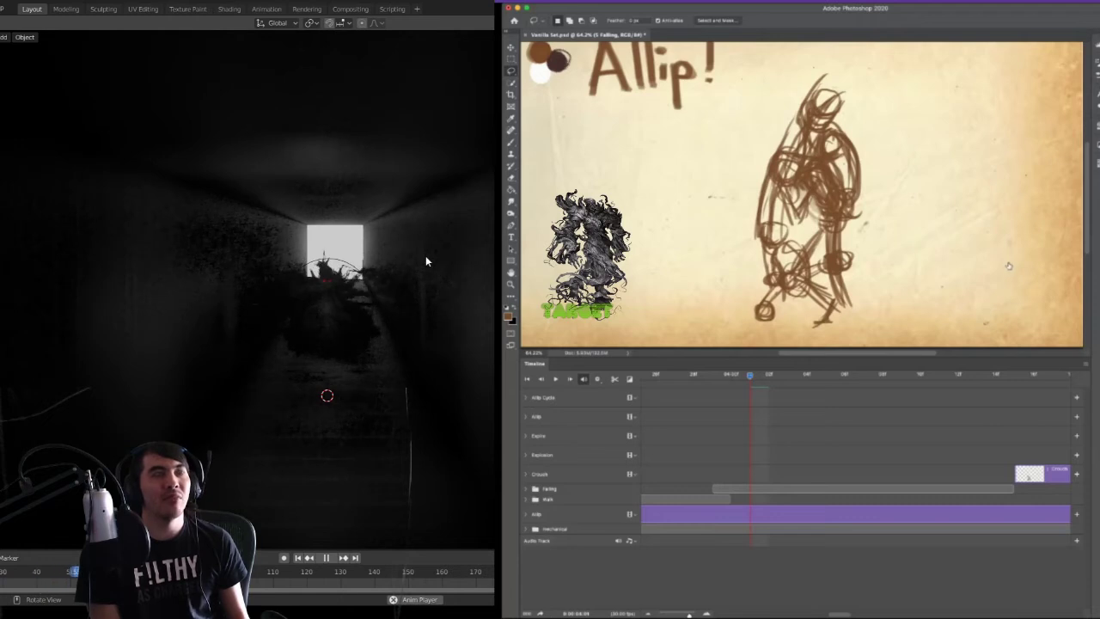
key("3")
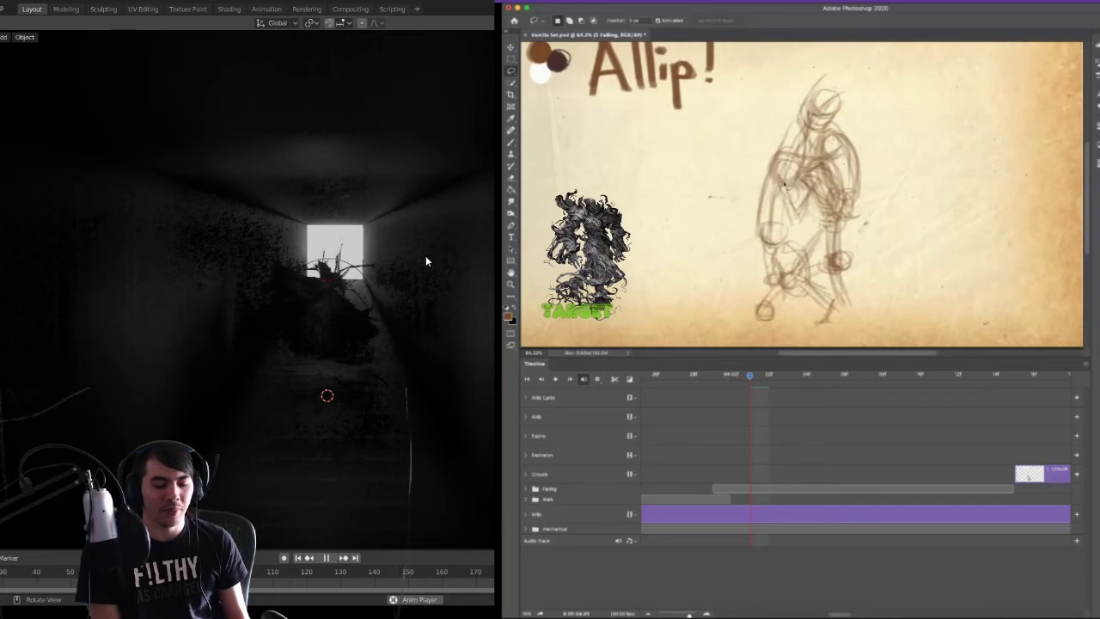
- Erase the surplus pose lines on the far side and around the head from the sketch on the 1 Falling layer
key("b")
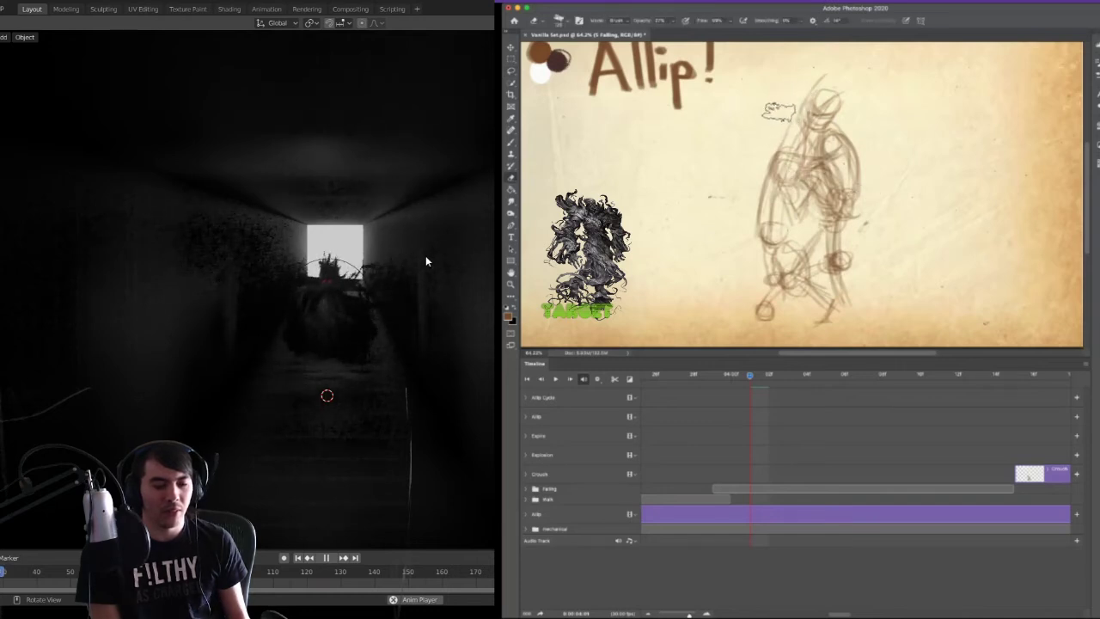
mouse_move(788, 92)
left_mouse_down()
mouse_move(779, 215)
mouse_move(799, 172)
mouse_move(813, 287)
mouse_move(799, 262)
mouse_move(815, 321)
mouse_move(779, 335)
mouse_move(788, 198)
left_mouse_up()
left_click_drag(797, 92, 821, 81)
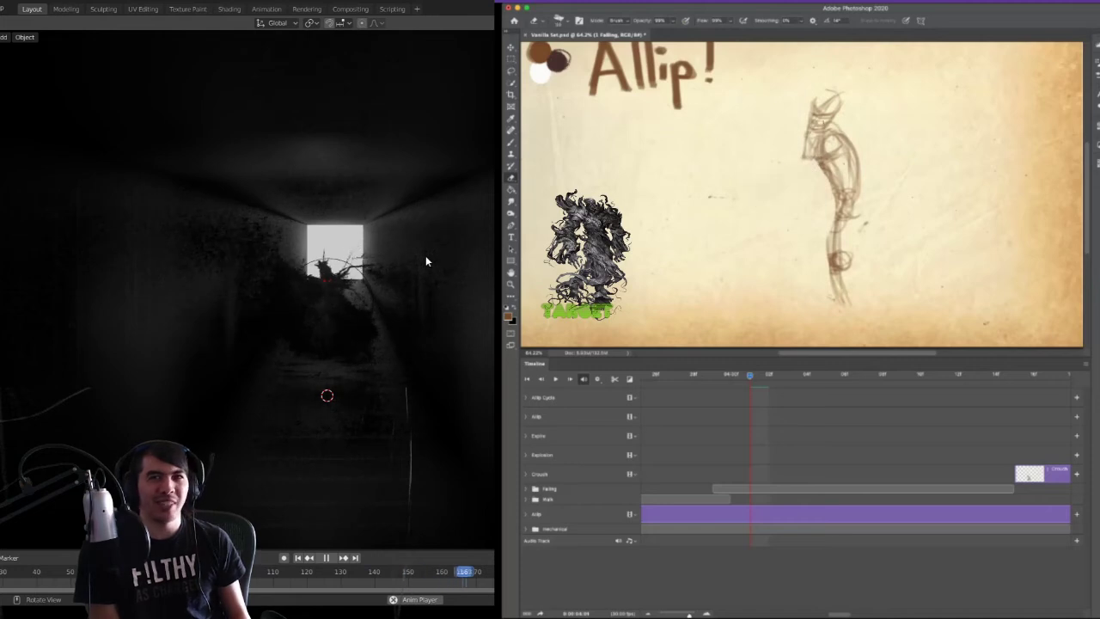
left_click_drag(809, 153, 824, 145)
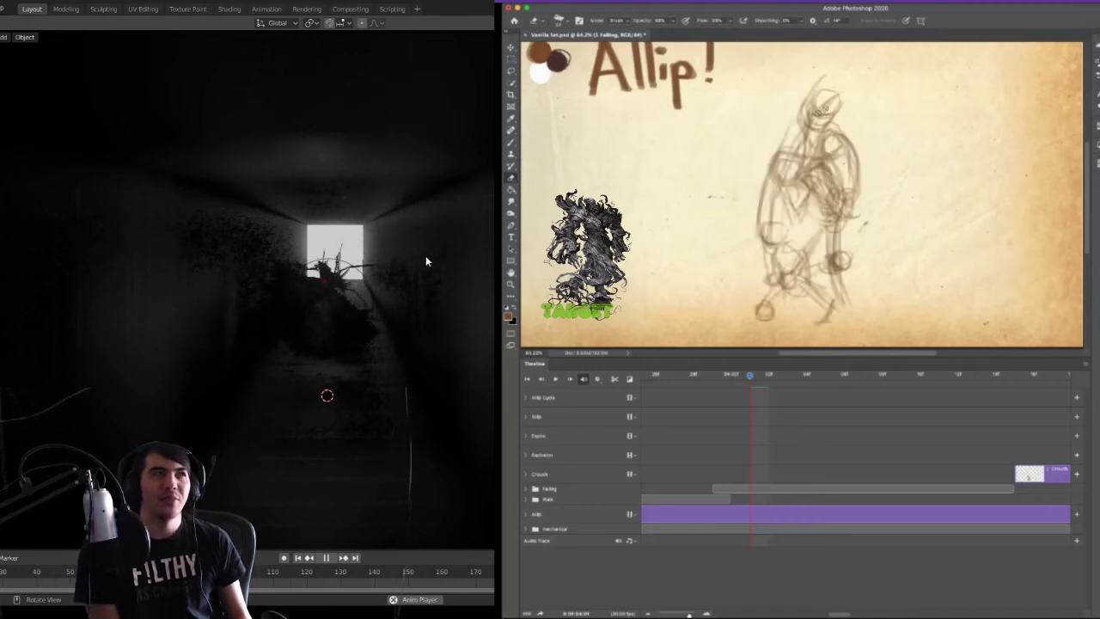
- Rework the 2 Falling pose with brush and eraser strokes, and erase the standing figure's head and body lines from 4 Falling
key("b")
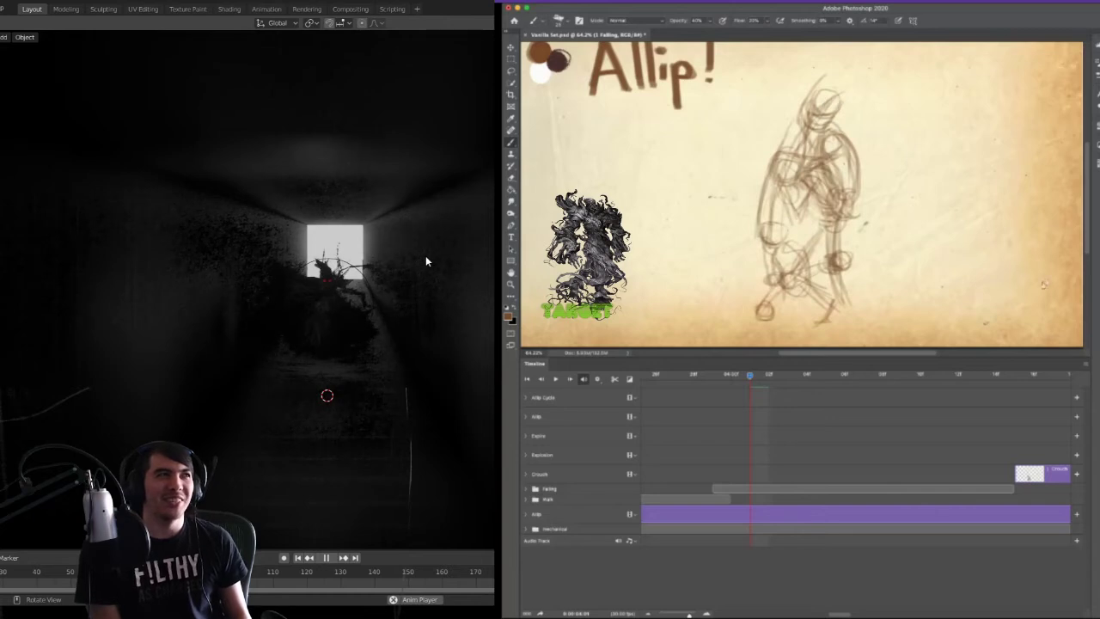
left_click_drag(832, 81, 847, 111)
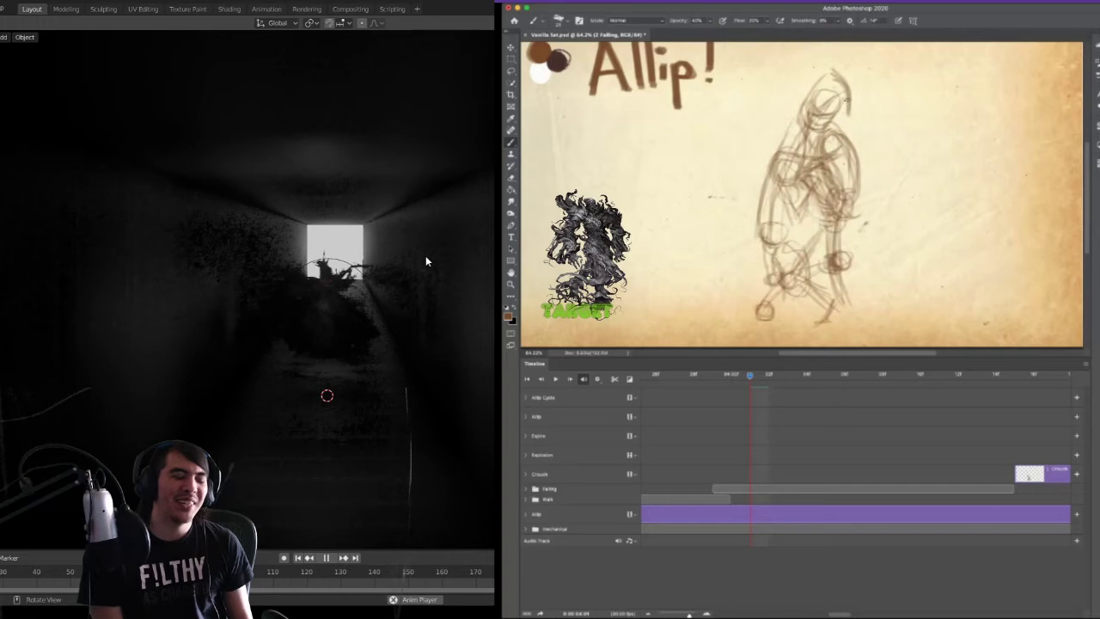
key("c")
key("b")
left_click_drag(833, 71, 859, 126)
left_click_drag(855, 234, 853, 245)
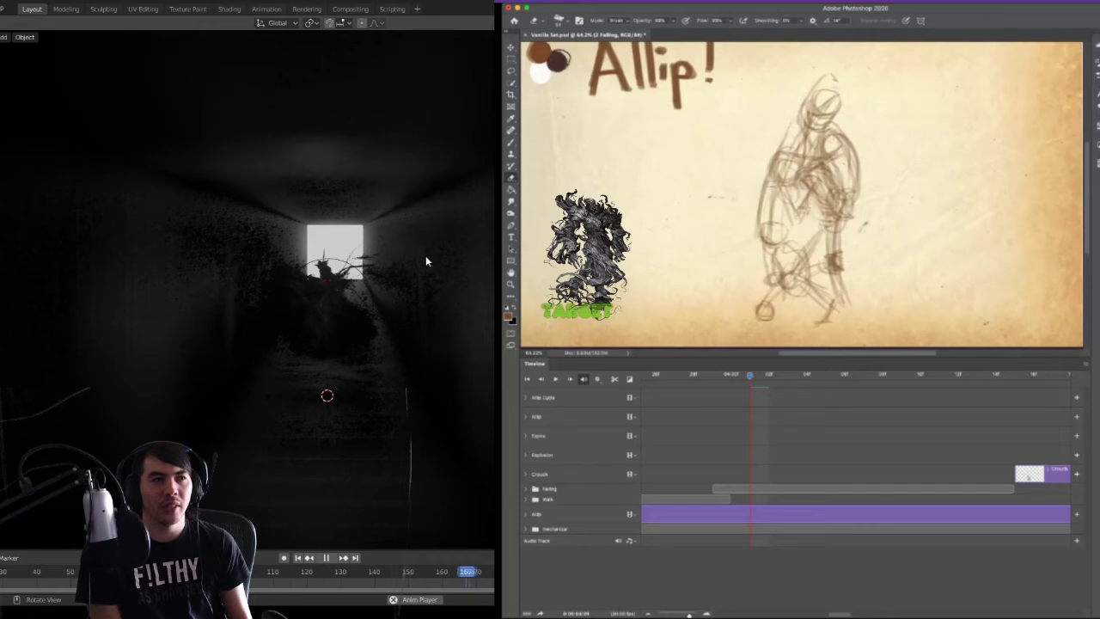
left_click_drag(793, 142, 787, 222)
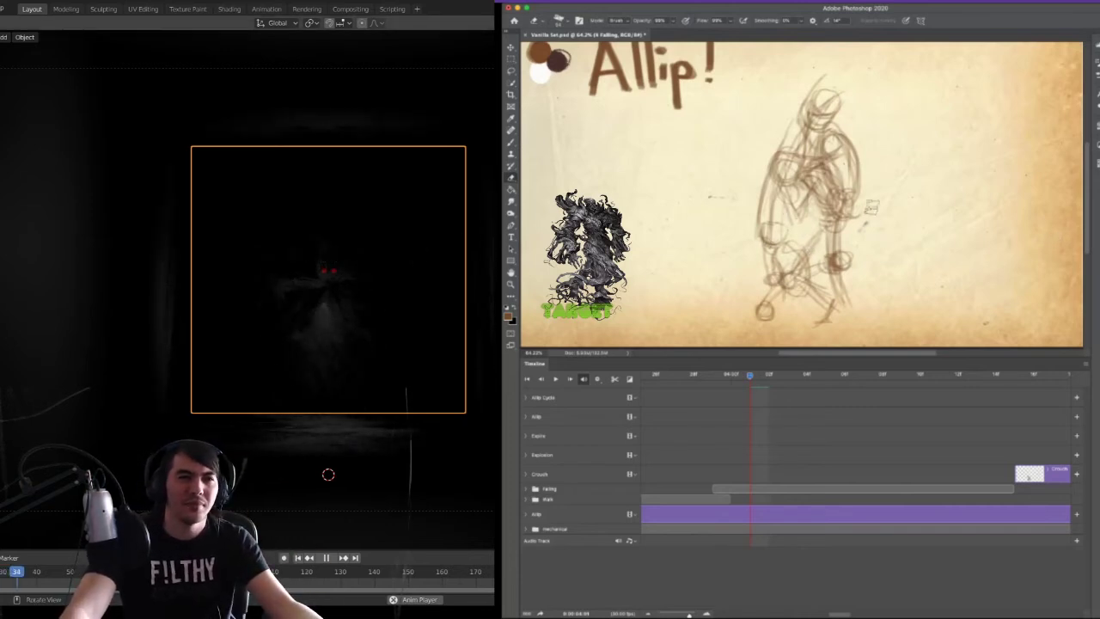
mouse_move(798, 108)
left_mouse_down()
mouse_move(810, 142)
mouse_move(820, 94)
mouse_move(791, 131)
mouse_move(816, 100)
left_mouse_up()
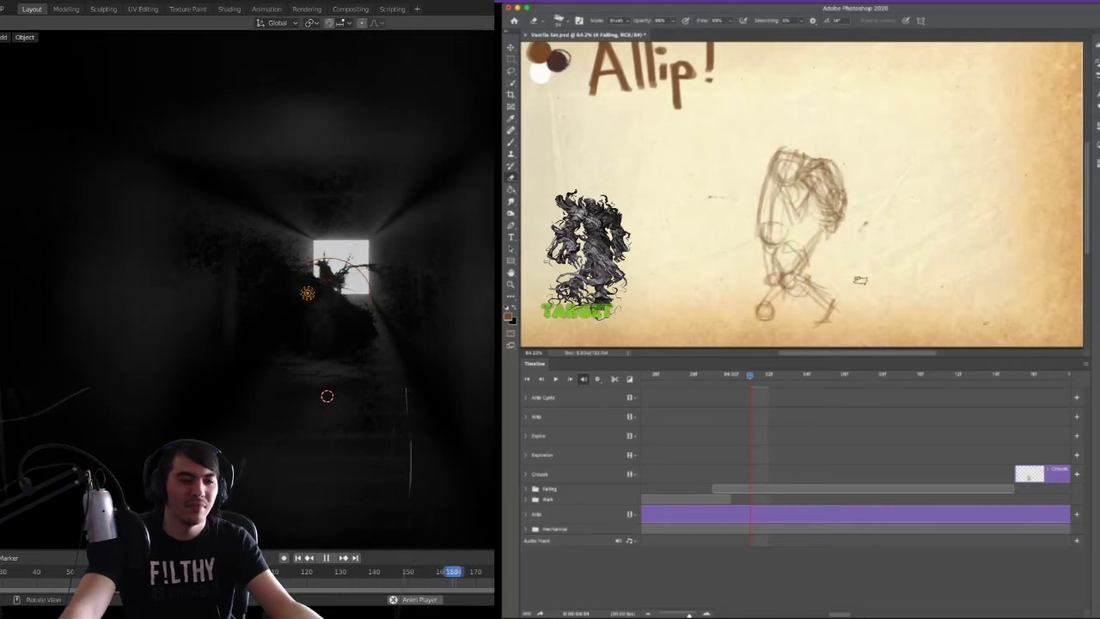
- Switch to Blender, move the selected tunnel light along the Y axis, and check the scene through the camera
key("g")
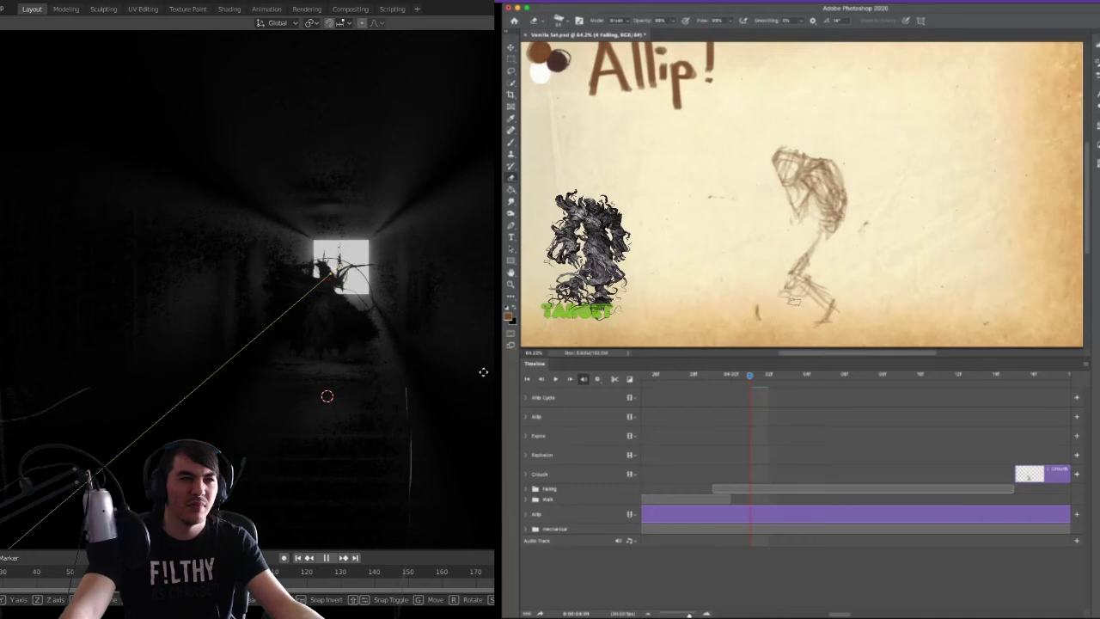
left_click(483, 371)
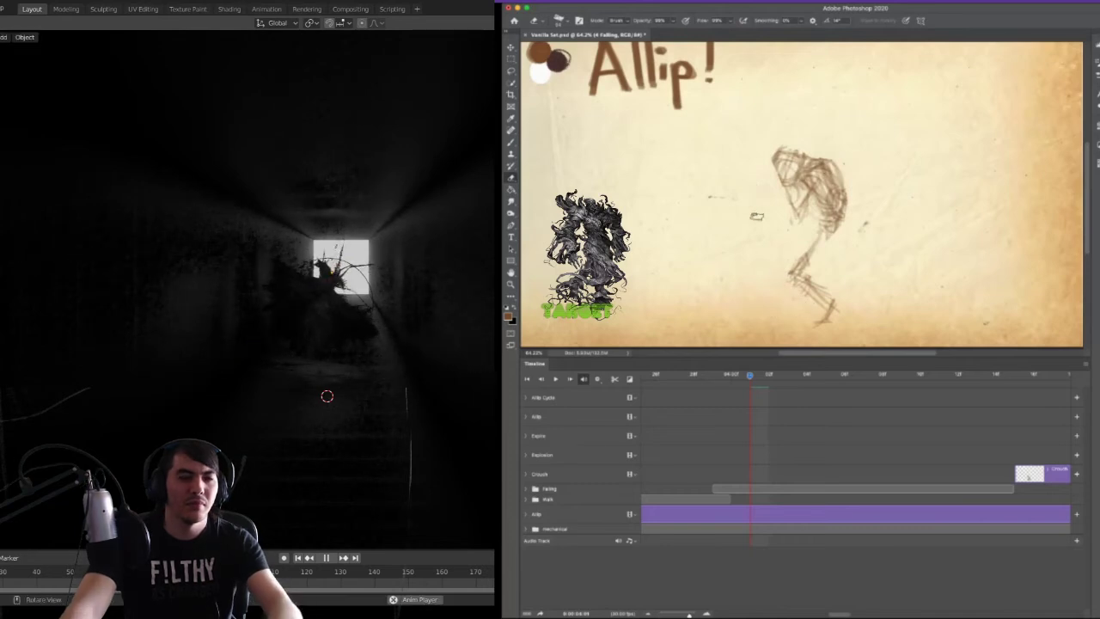
key("KP_0")
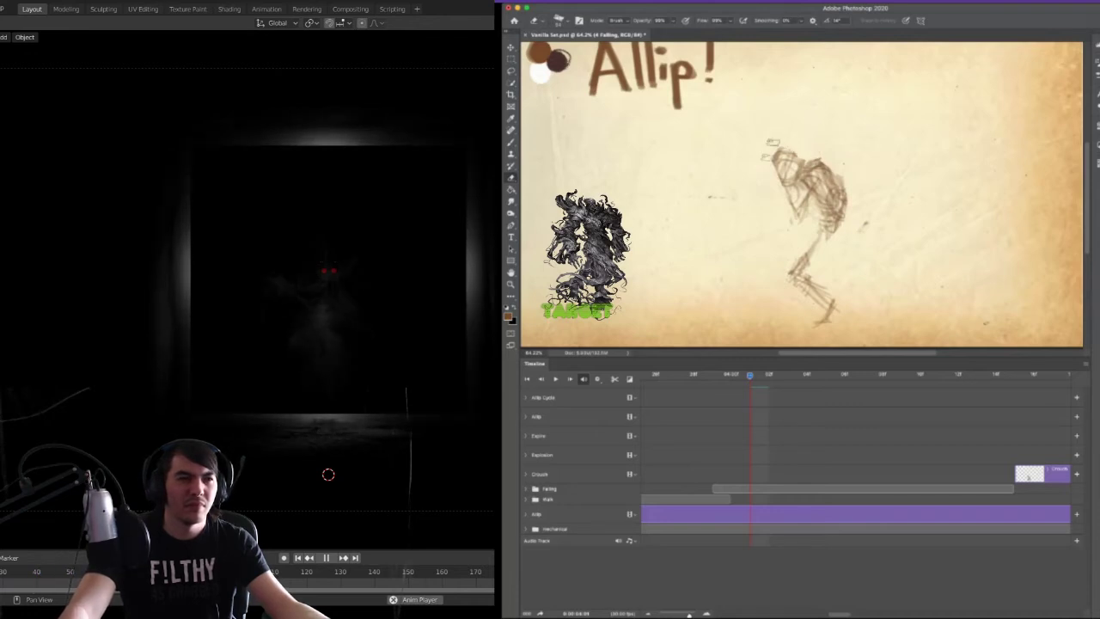
key("b")
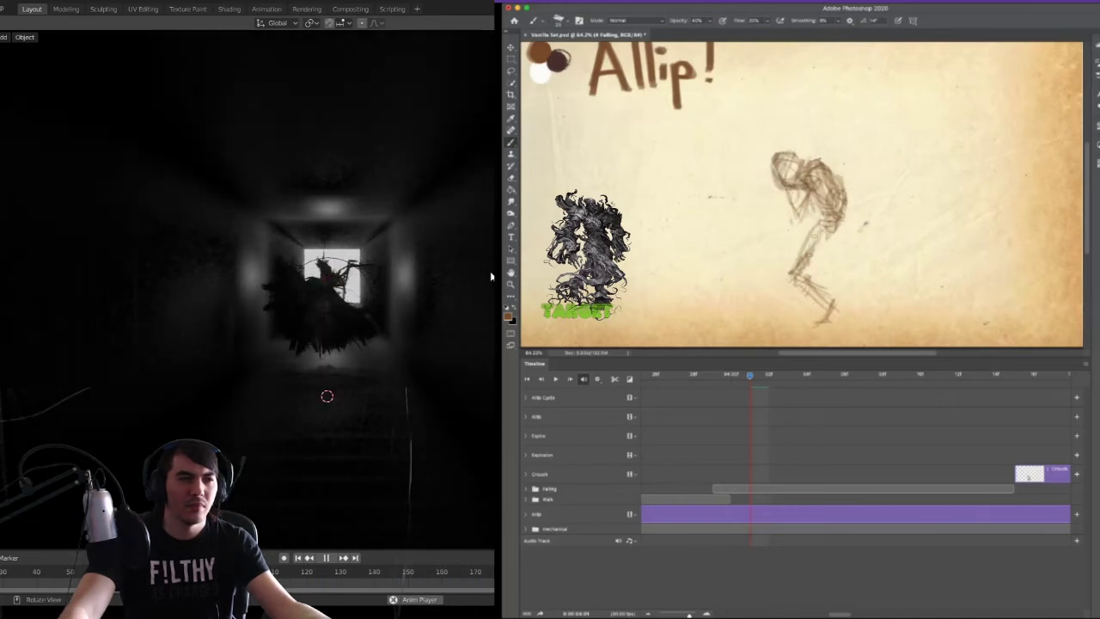
- Delete the bright face closing the far end of the Blender tunnel, leave Edit Mode, and return to the camera view
key("Tab")
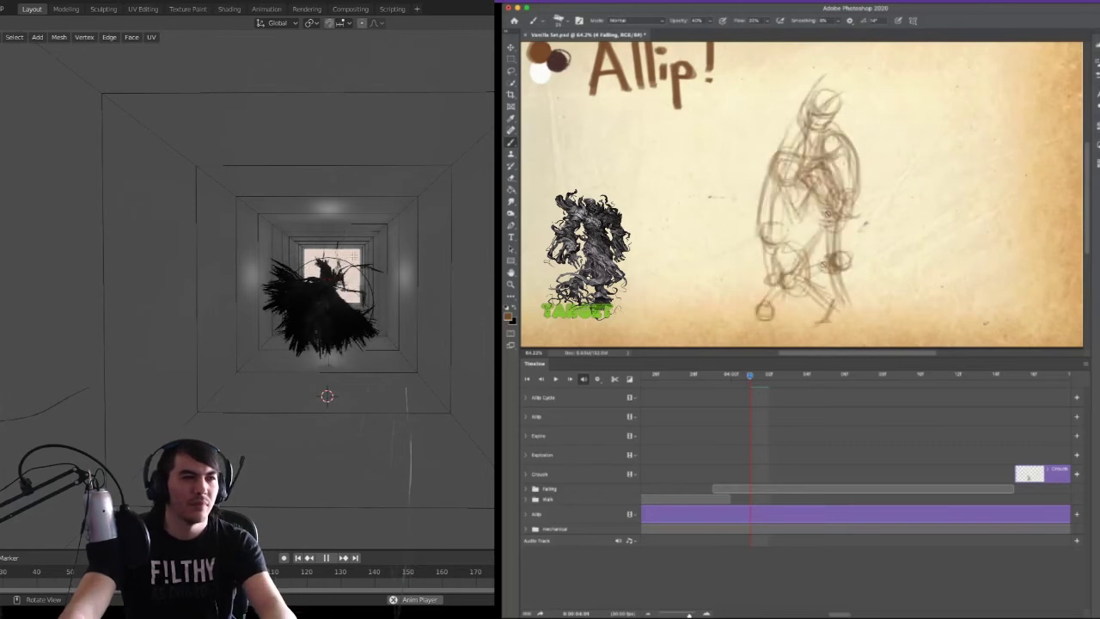
key("x")
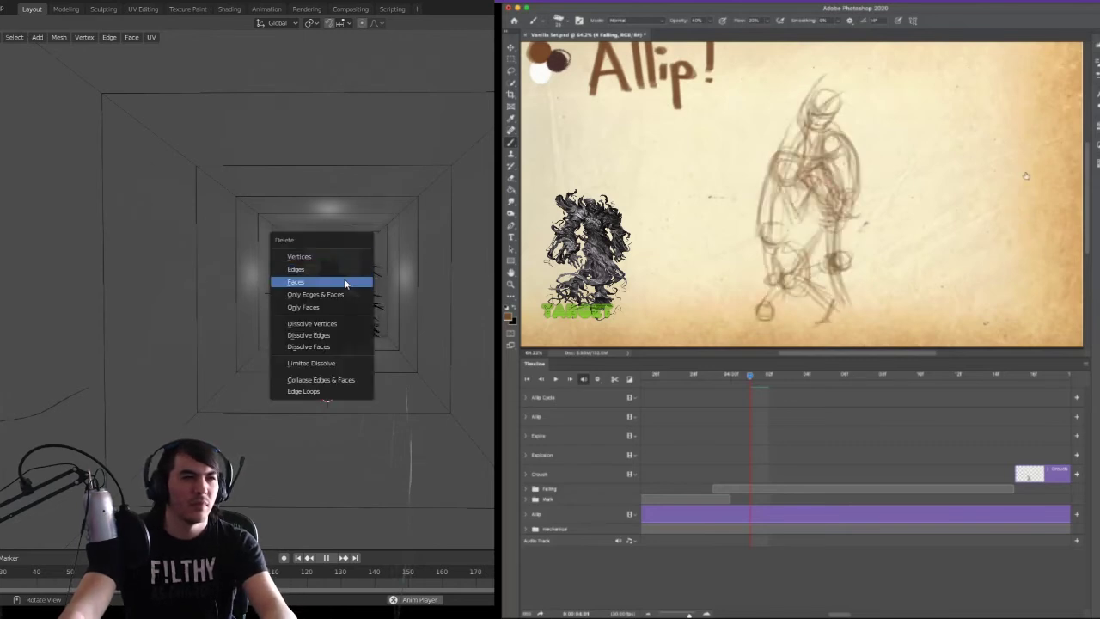
left_click(344, 281)
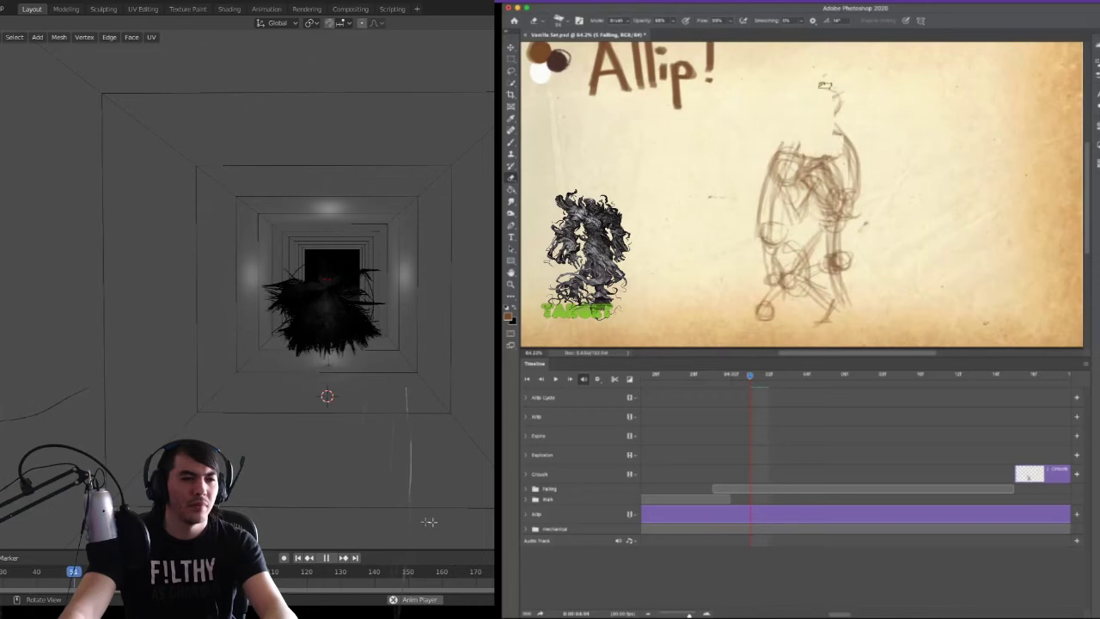
key("Tab")
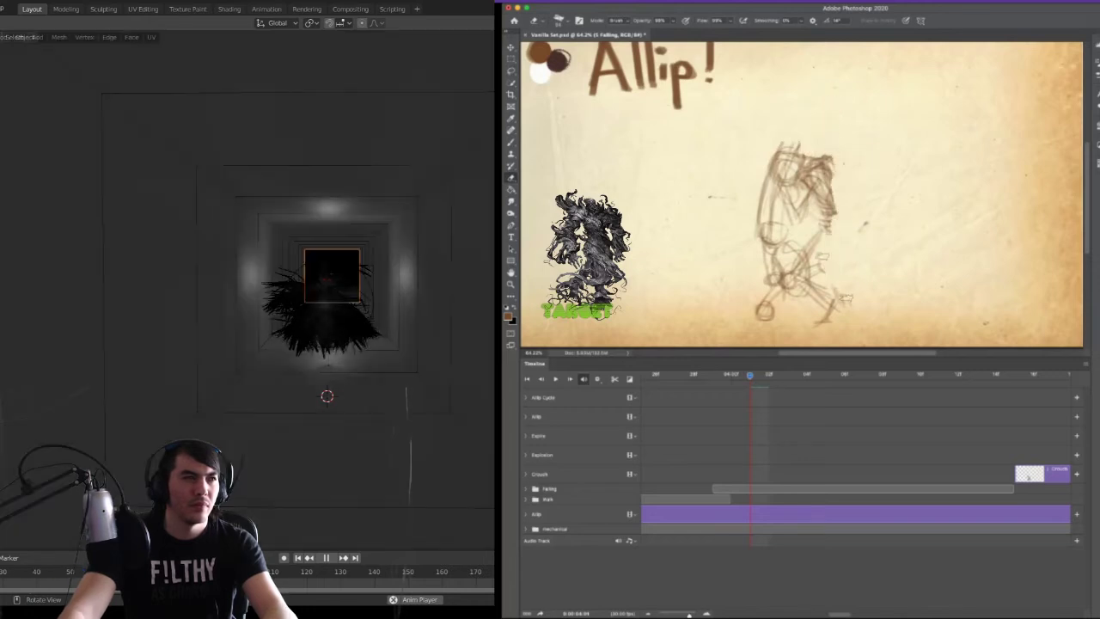
key("KP_0")
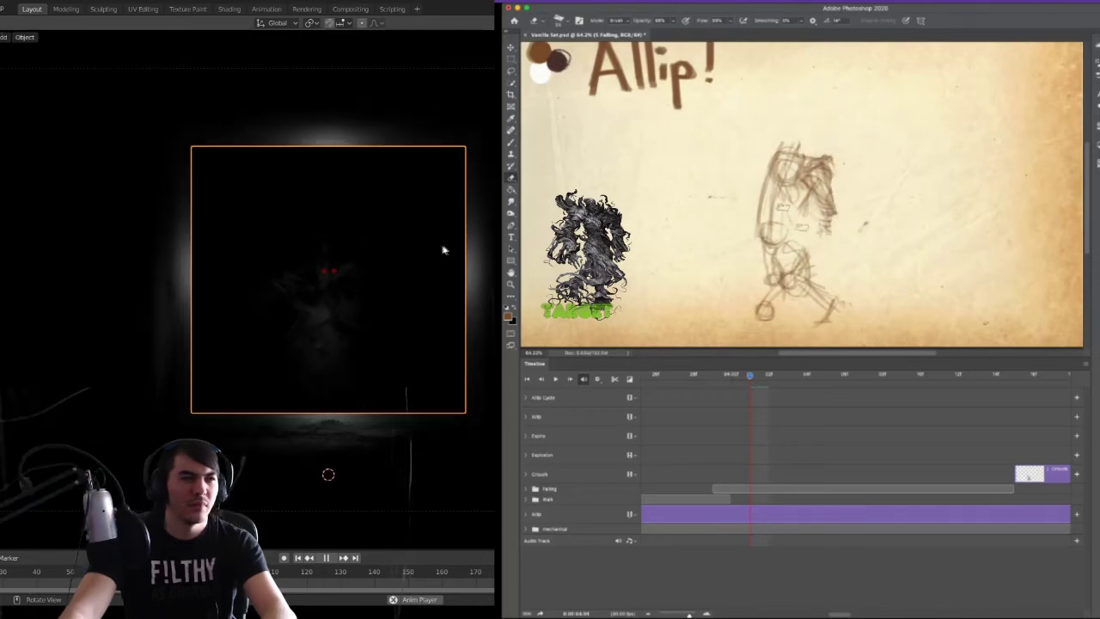
- Move the light inside the Blender tunnel along the Y axis so it sits in front of the creature
scroll(444, 250, "down", 4)
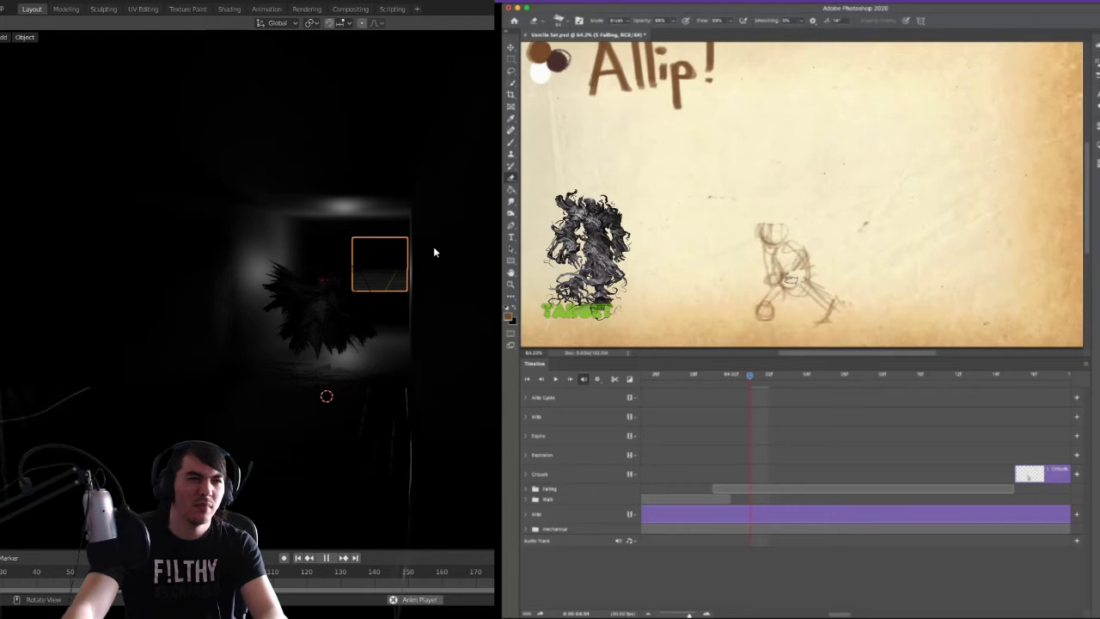
middle_click_drag(434, 251, 374, 290)
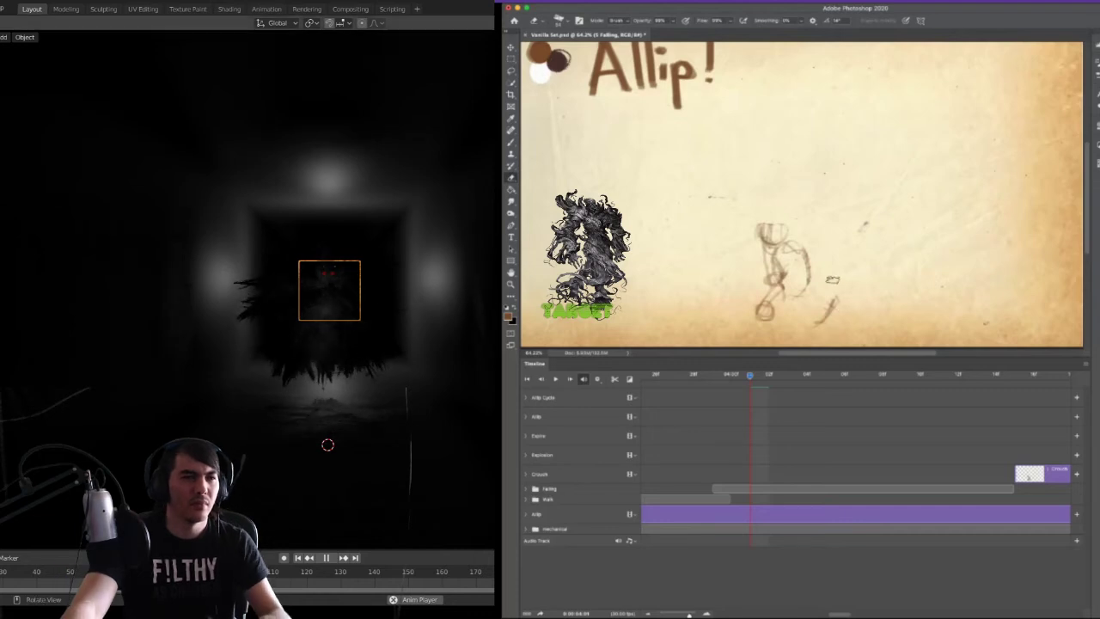
key("b")
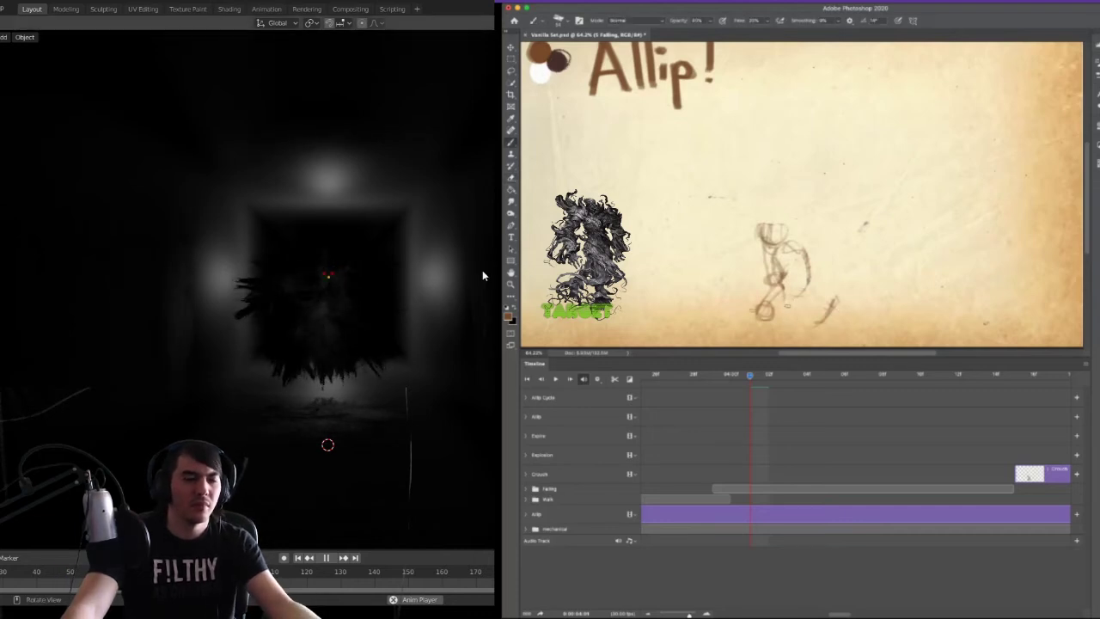
key("g")
key("y")
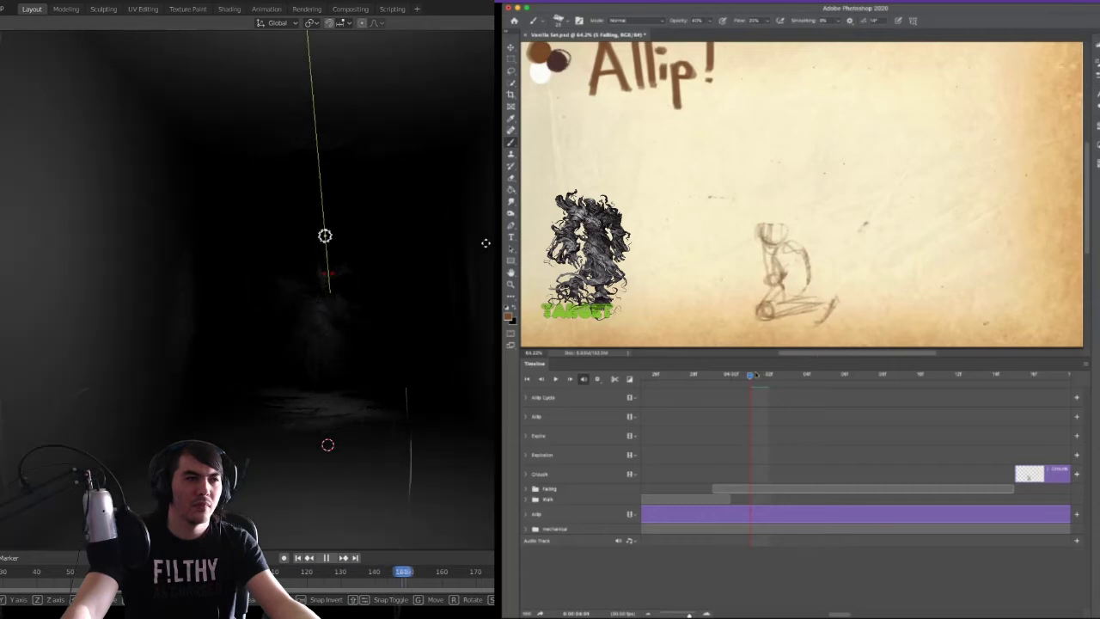
left_click(487, 243)
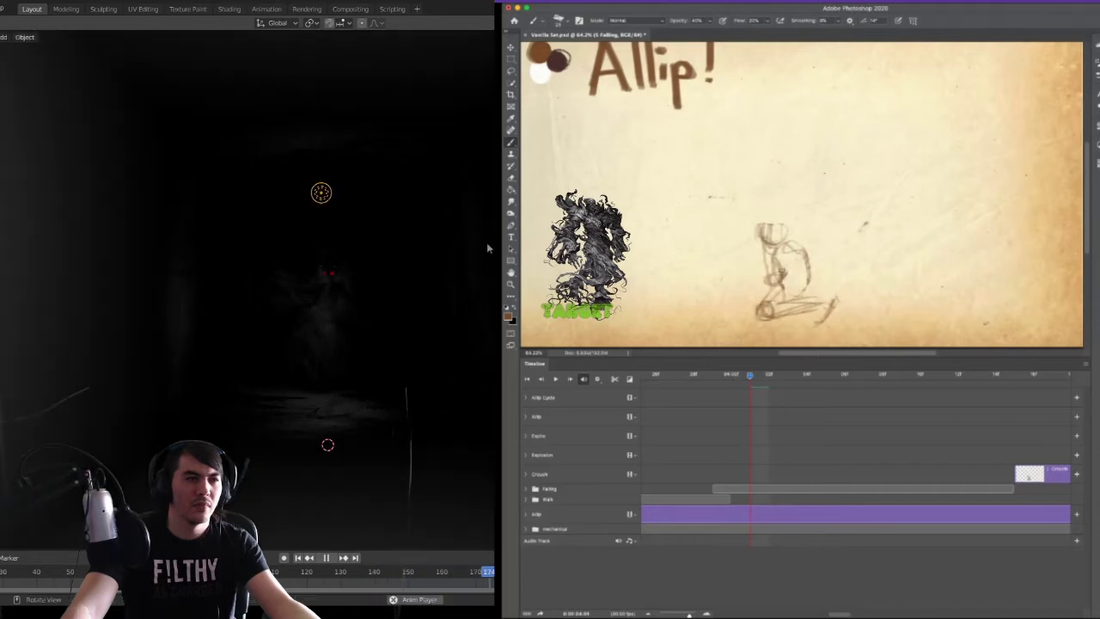
- Select the Blender camera and reposition it slightly to keep the red-eyed creature framed in the tunnel
left_click(448, 281)
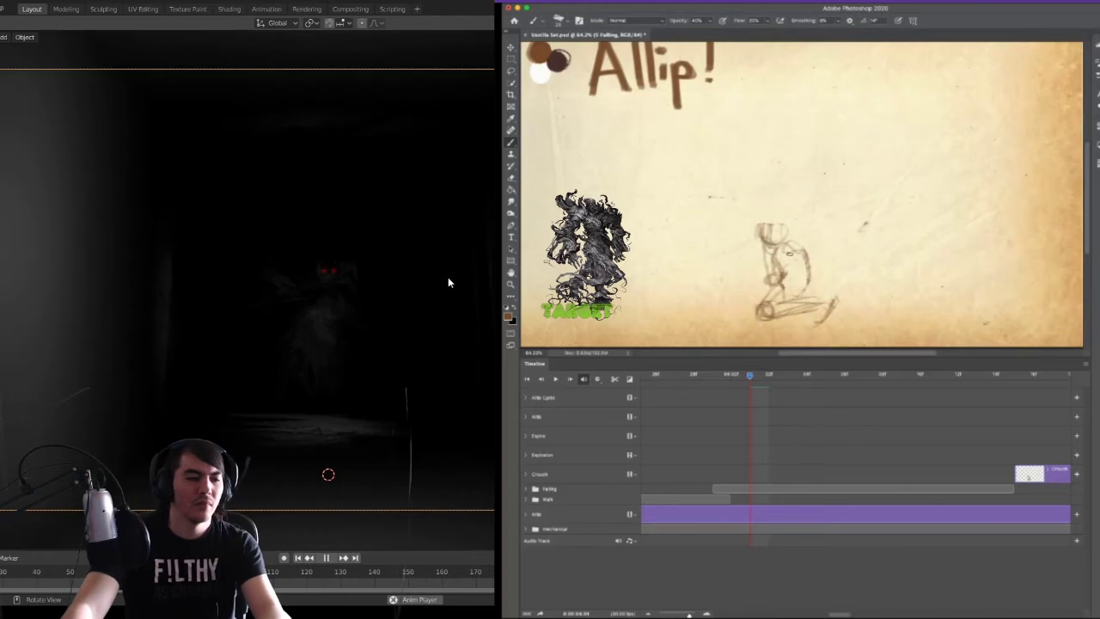
key("g")
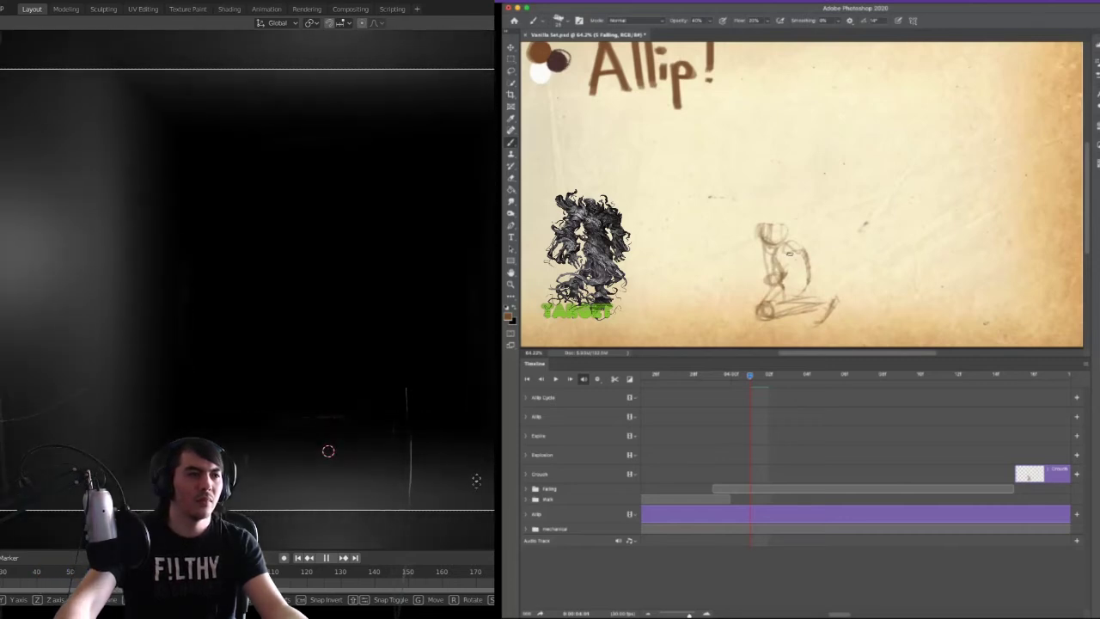
left_click(461, 144)
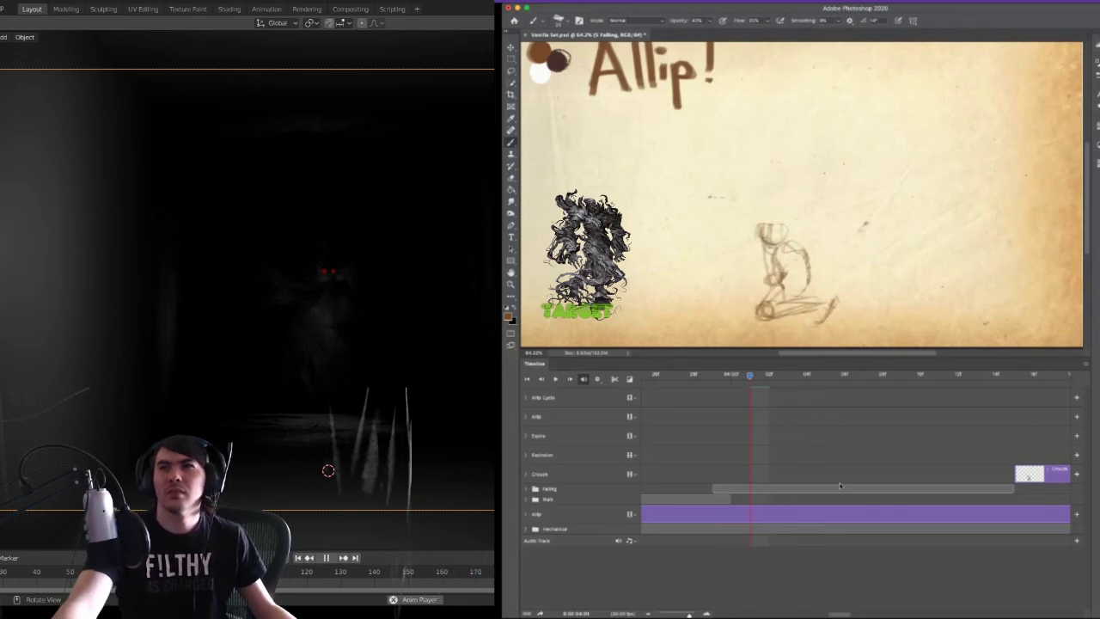
- Expand the Falling group in Photoshop's timeline to show its five frame clips
scroll(841, 483, "left", 2)
scroll(840, 483, "right", 5)
scroll(842, 480, "left", 9)
scroll(842, 482, "right", 3)
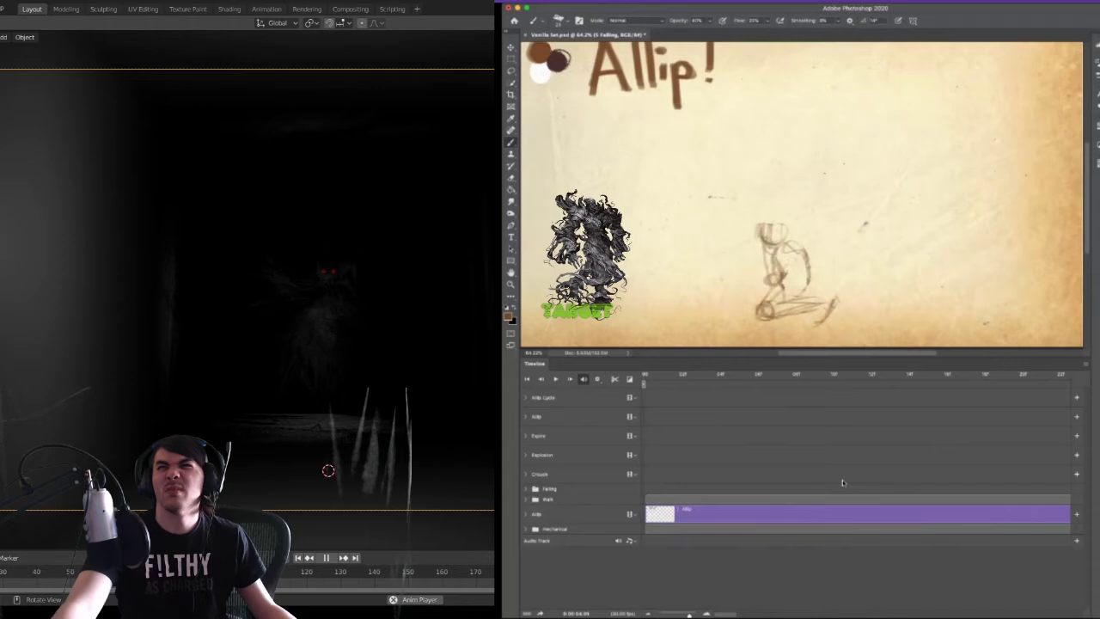
scroll(842, 482, "right", 5)
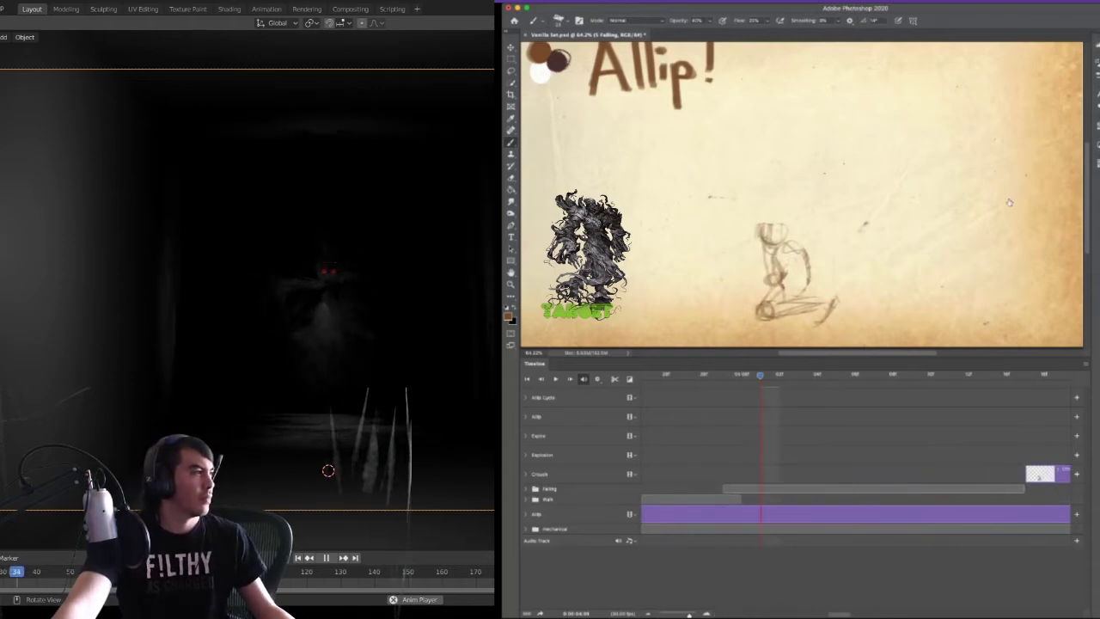
left_click(525, 491)
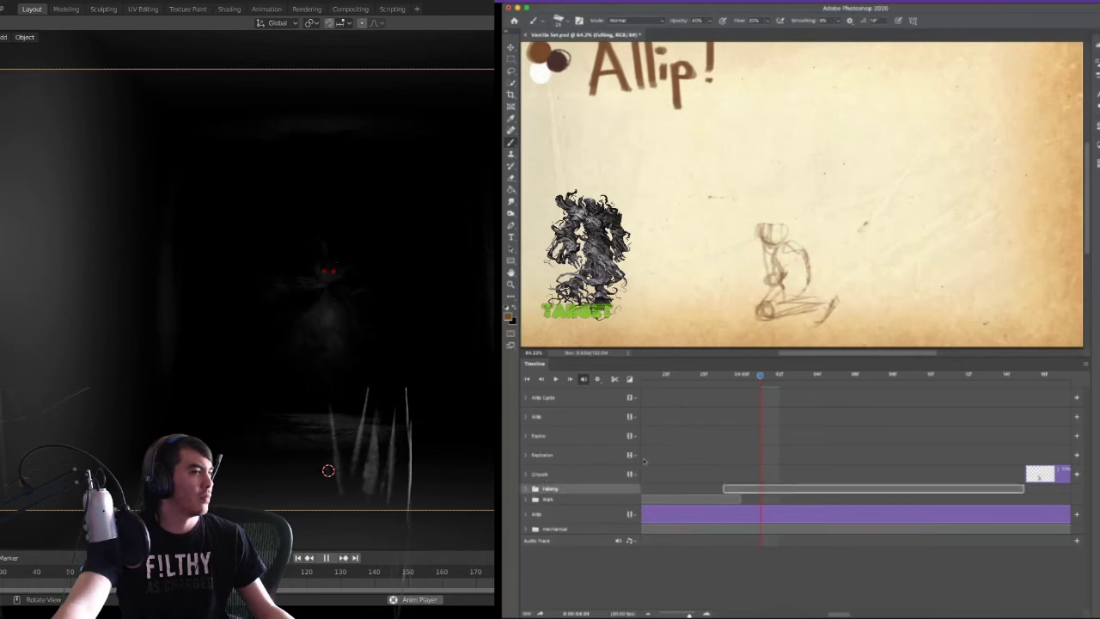
left_click(526, 489)
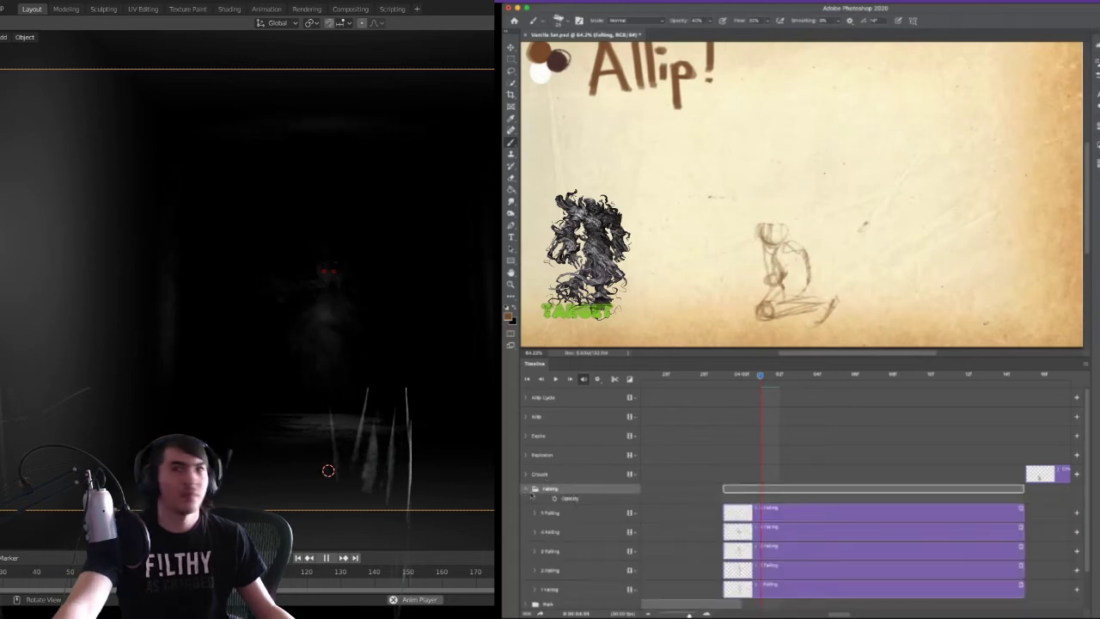
- Trim the start of the 5 Falling clip to 12f so only the group's final three frames remain
scroll(749, 560, "down", 2)
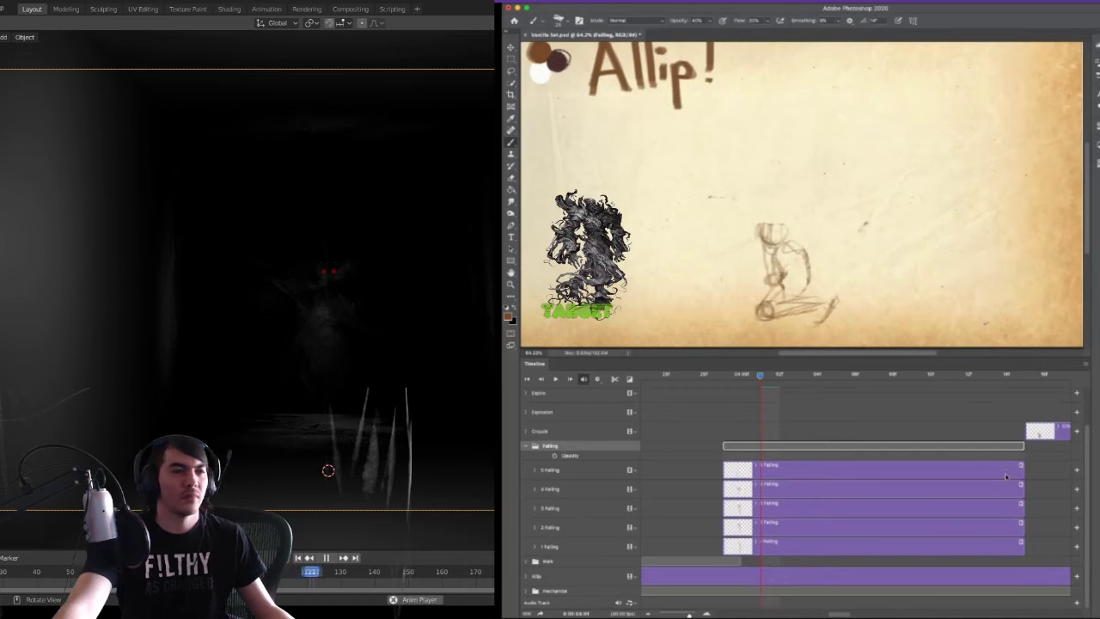
left_click(754, 545)
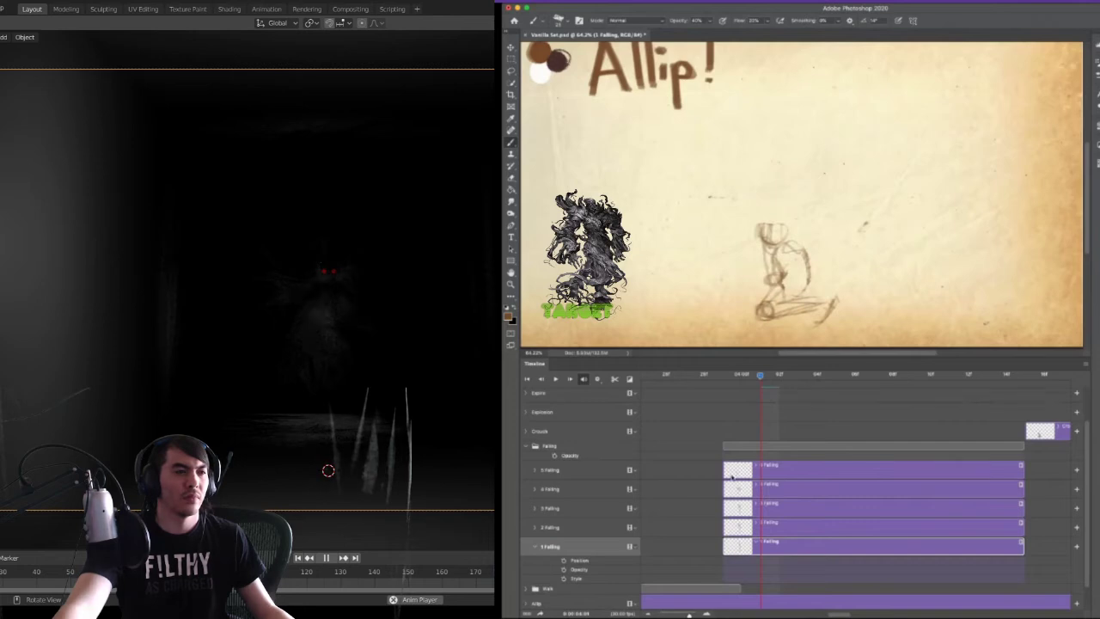
left_click_drag(724, 470, 910, 475)
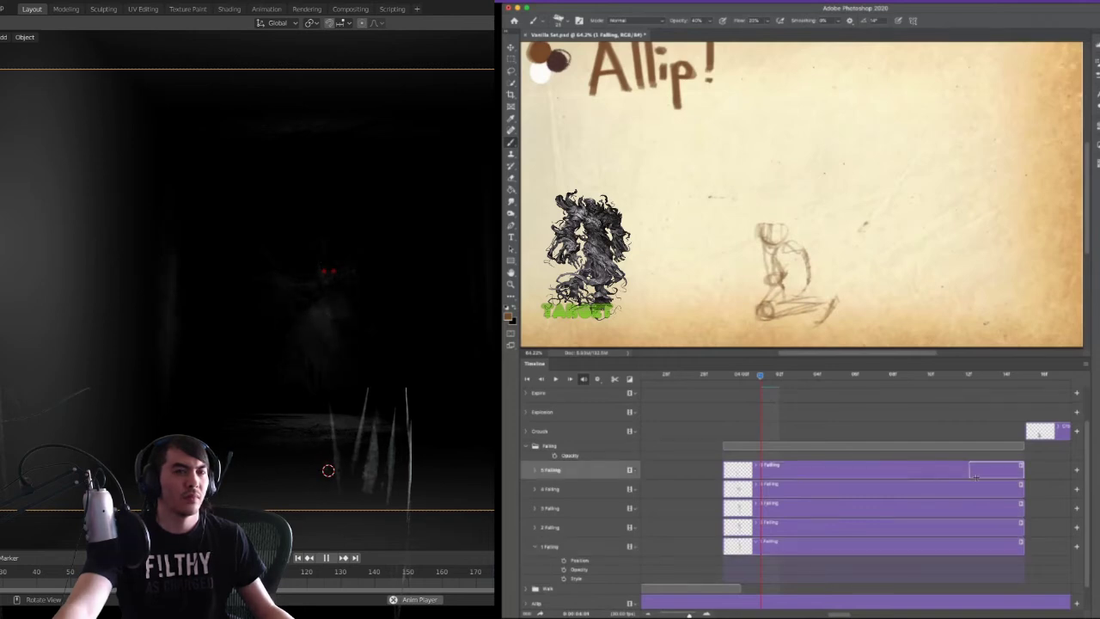
left_click_drag(976, 478, 976, 478)
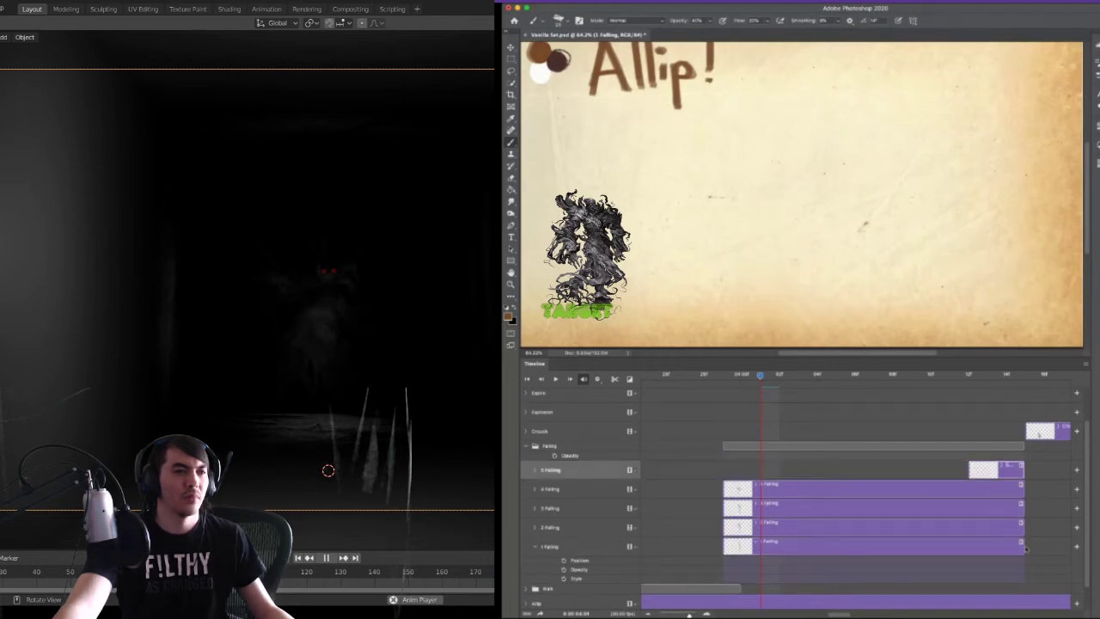
- Trim the end of the 1 Falling clip to 02f so it lasts three frames from the group's start
mouse_move(1022, 544)
left_mouse_down()
mouse_move(794, 536)
mouse_move(1036, 532)
mouse_move(1016, 533)
left_mouse_up()
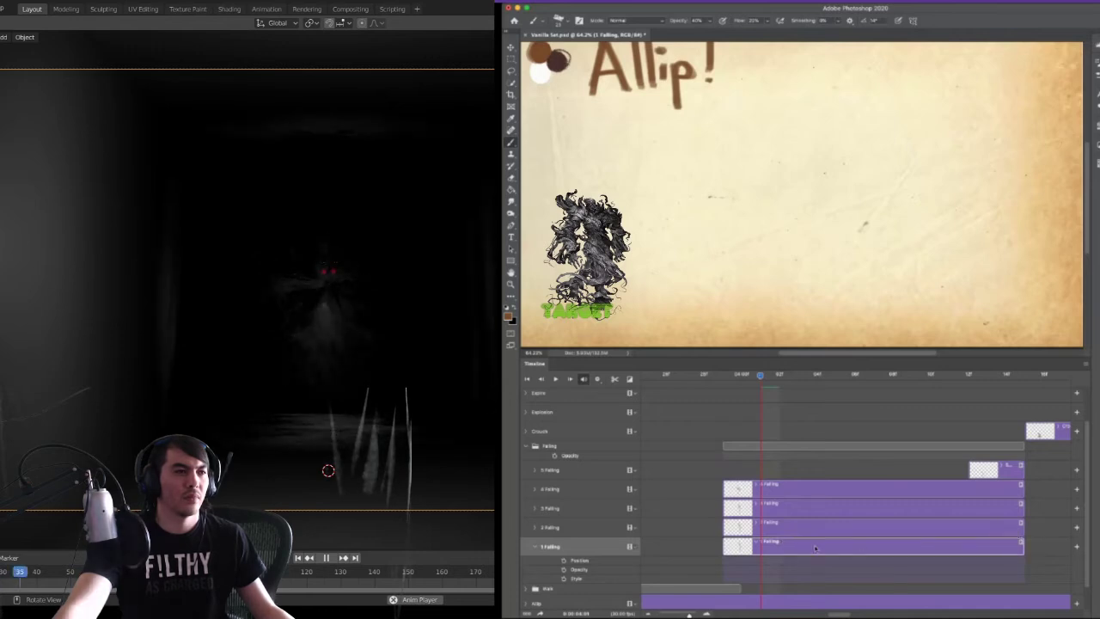
left_click(1028, 541)
left_click(1023, 547)
left_click(759, 549)
left_click_drag(771, 546, 774, 546)
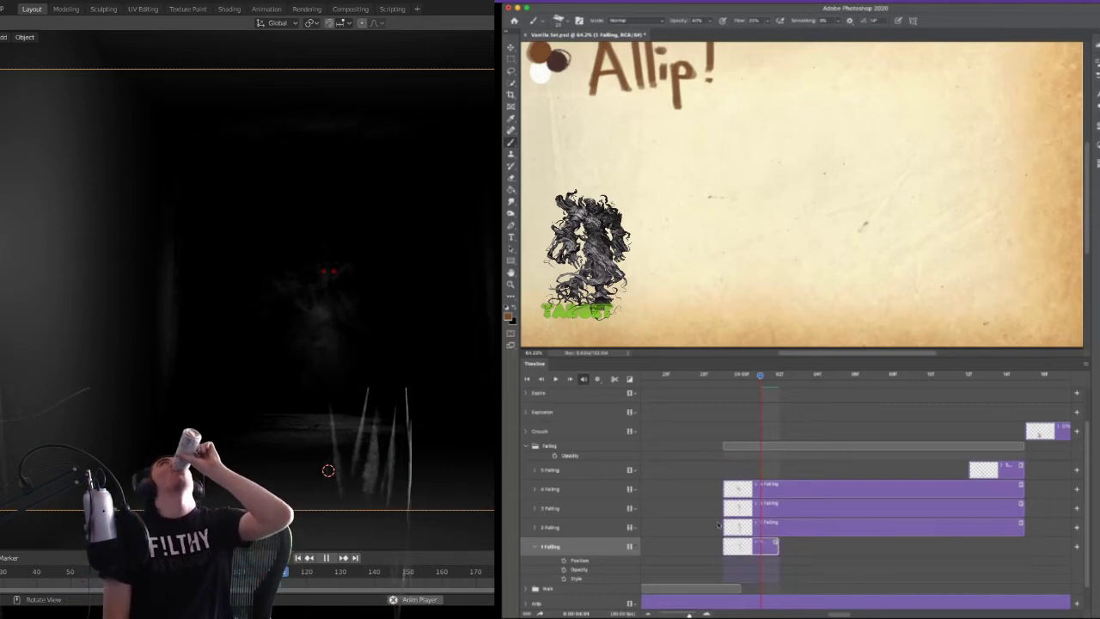
- Trim the 2, 3 and 4 Falling clips to three frames each, staggered one after another following the 1 Falling clip
left_click_drag(723, 527, 779, 527)
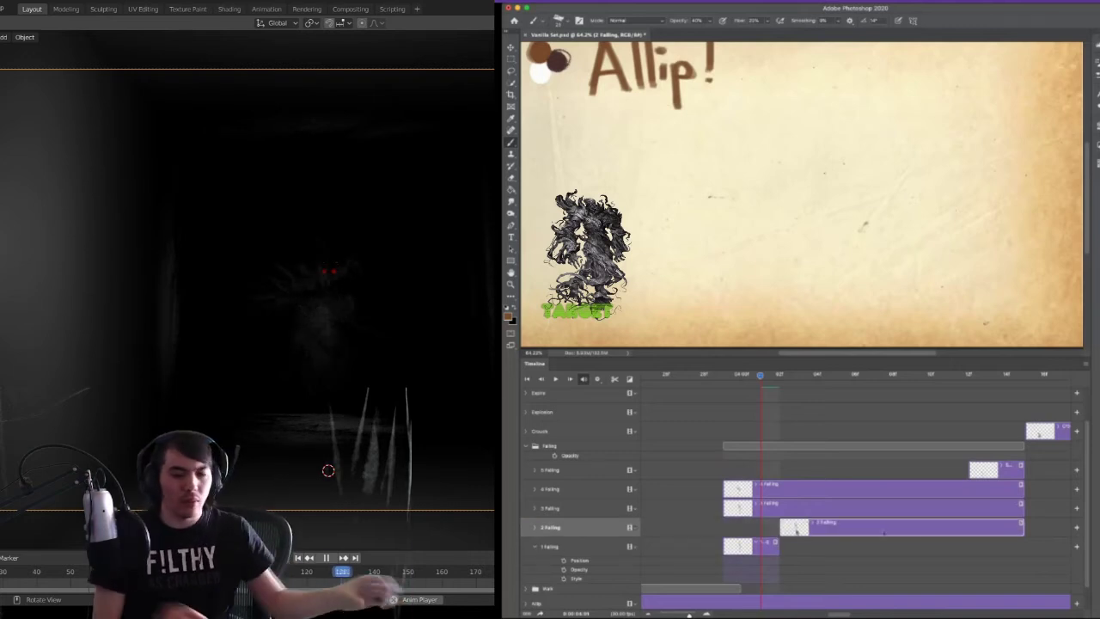
left_click_drag(1022, 527, 842, 531)
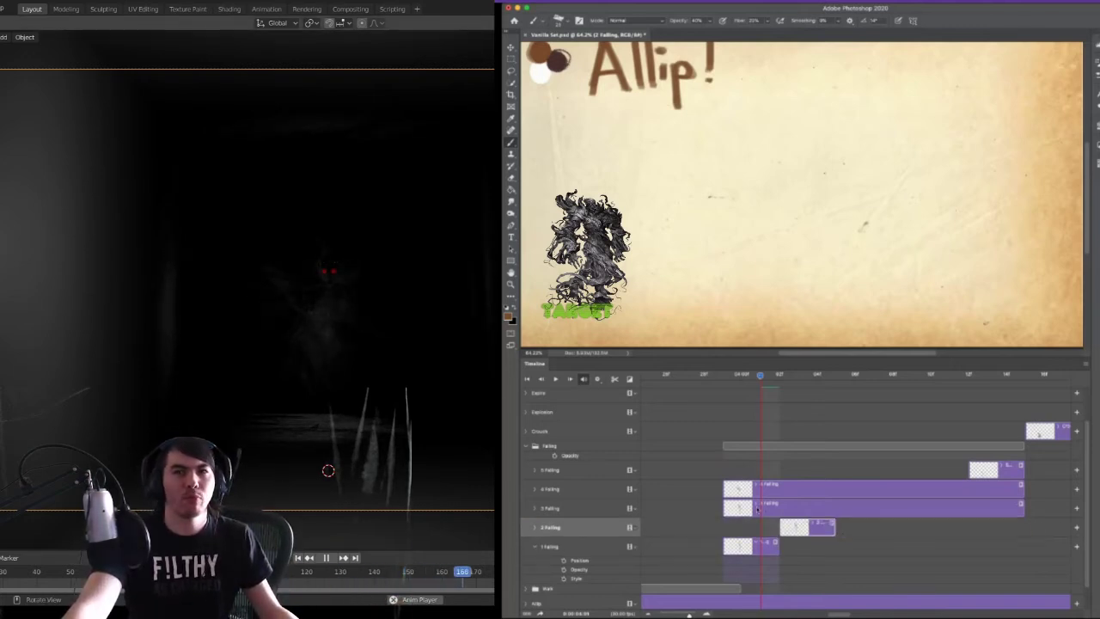
left_click_drag(725, 508, 843, 516)
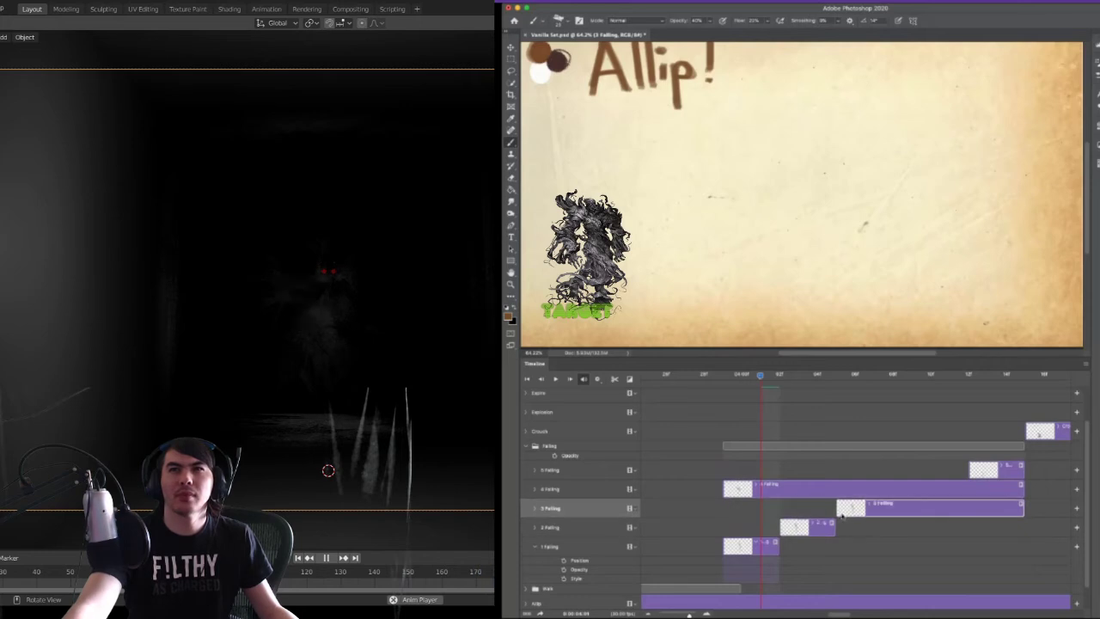
left_click_drag(1022, 507, 892, 492)
left_click(875, 488)
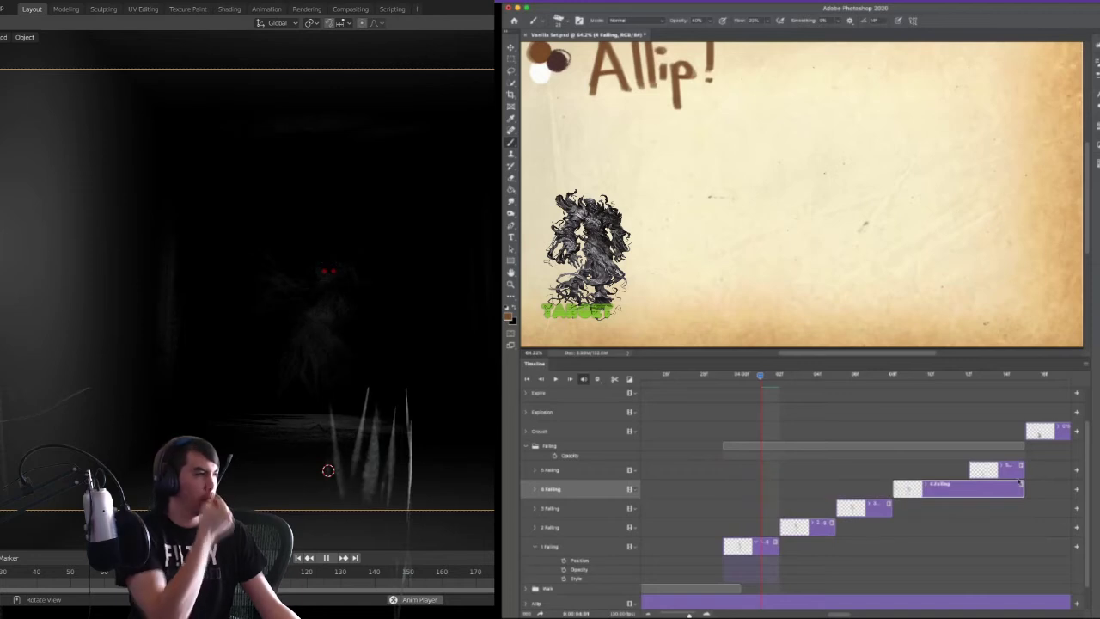
left_click_drag(970, 488, 948, 488)
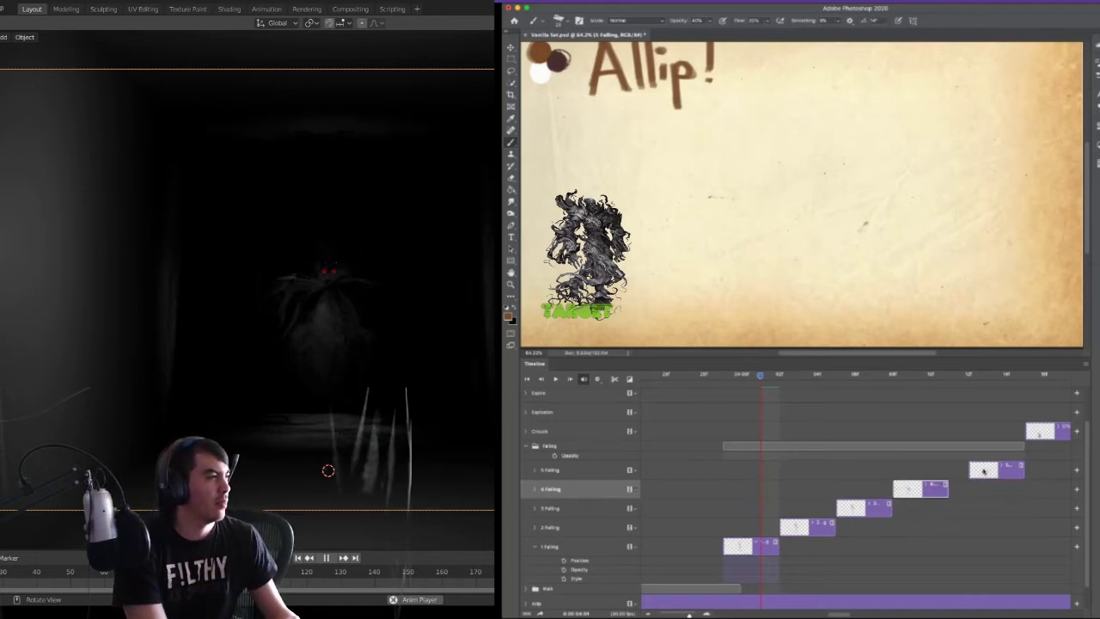
- Shift the 4, 3, 2 and 1 Falling clips one frame later so the sequence runs without a gap into 5 Falling
left_click(984, 471)
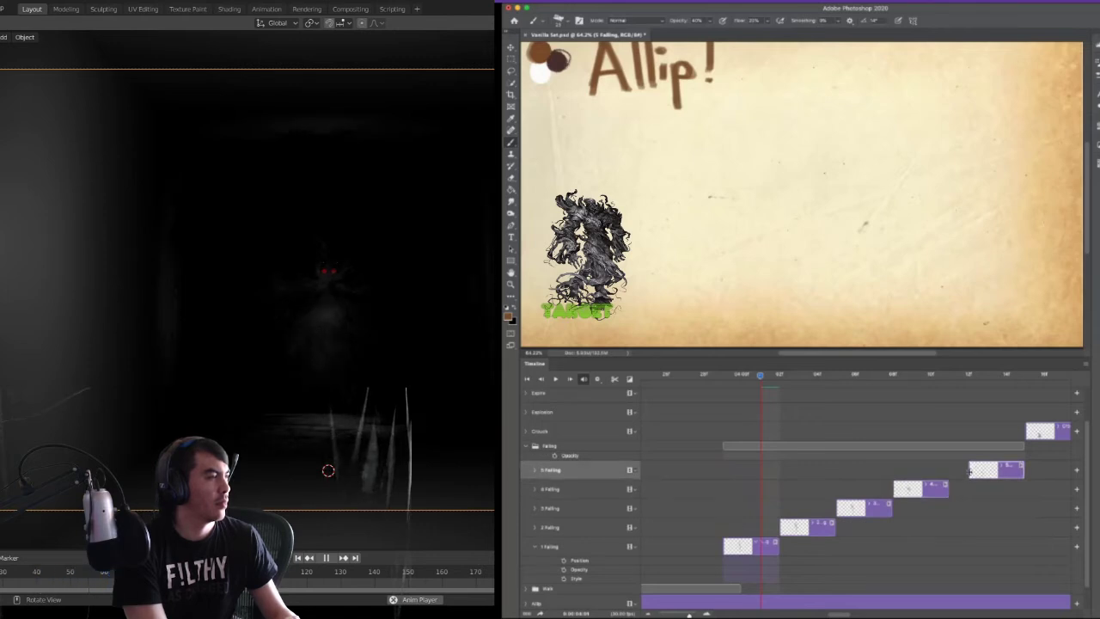
mouse_move(955, 471)
left_mouse_down()
mouse_move(971, 471)
mouse_move(956, 489)
left_mouse_up()
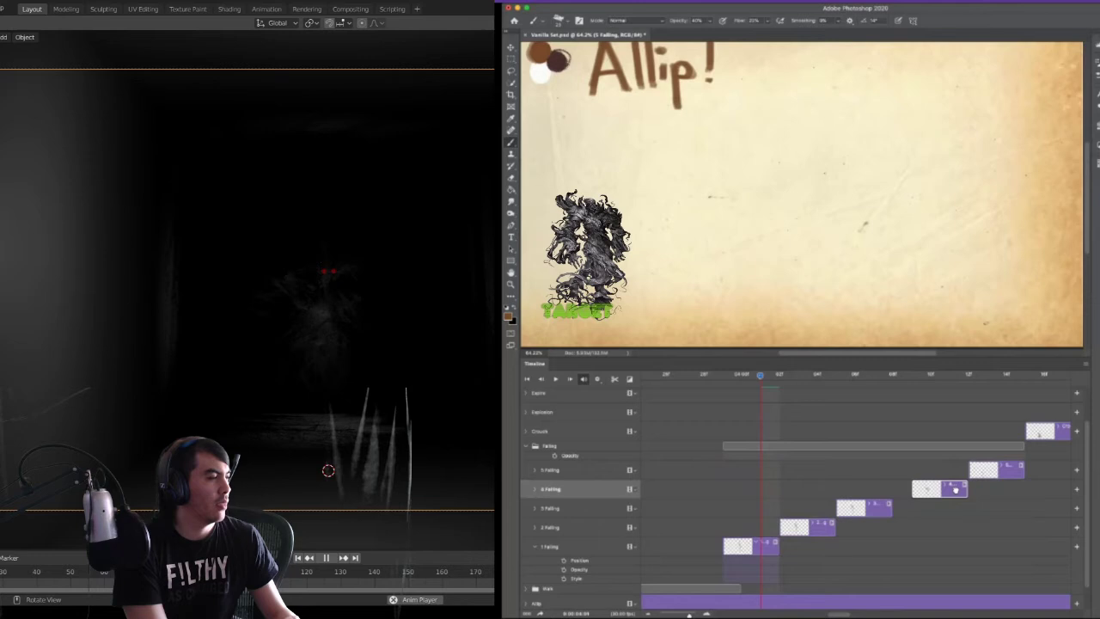
left_click_drag(894, 508, 912, 508)
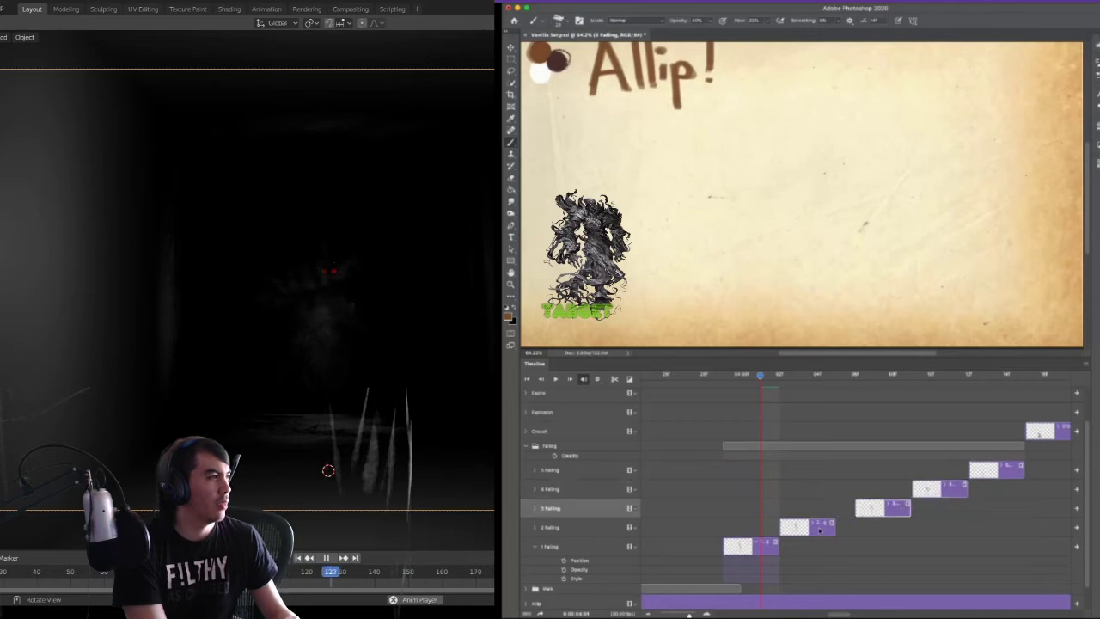
left_click_drag(820, 531, 838, 529)
left_click_drag(756, 547, 772, 551)
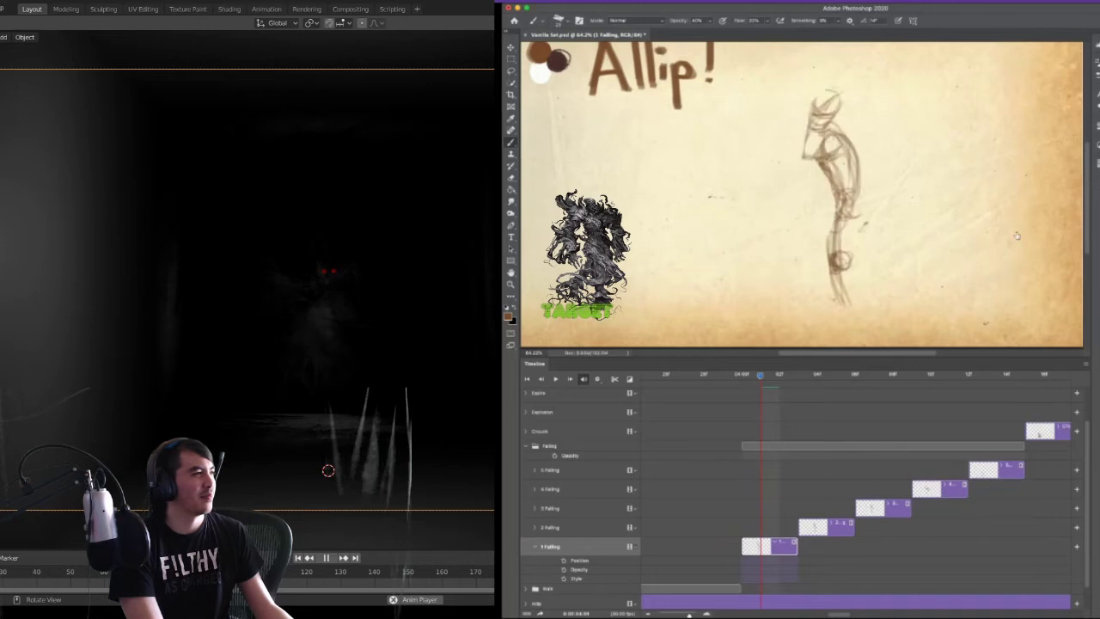
- Collapse the Falling group, fit the whole timeline in view, and play the animation from its start
mouse_move(757, 385)
left_mouse_down()
mouse_move(999, 386)
mouse_move(673, 397)
mouse_move(723, 371)
left_mouse_up()
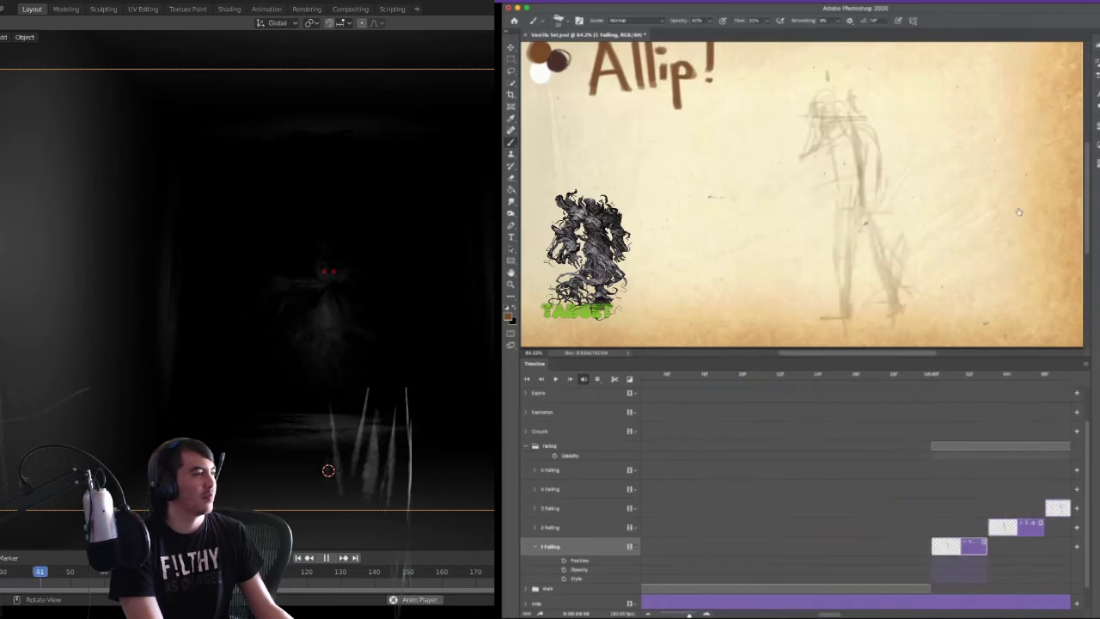
left_click(536, 548)
left_click(527, 446)
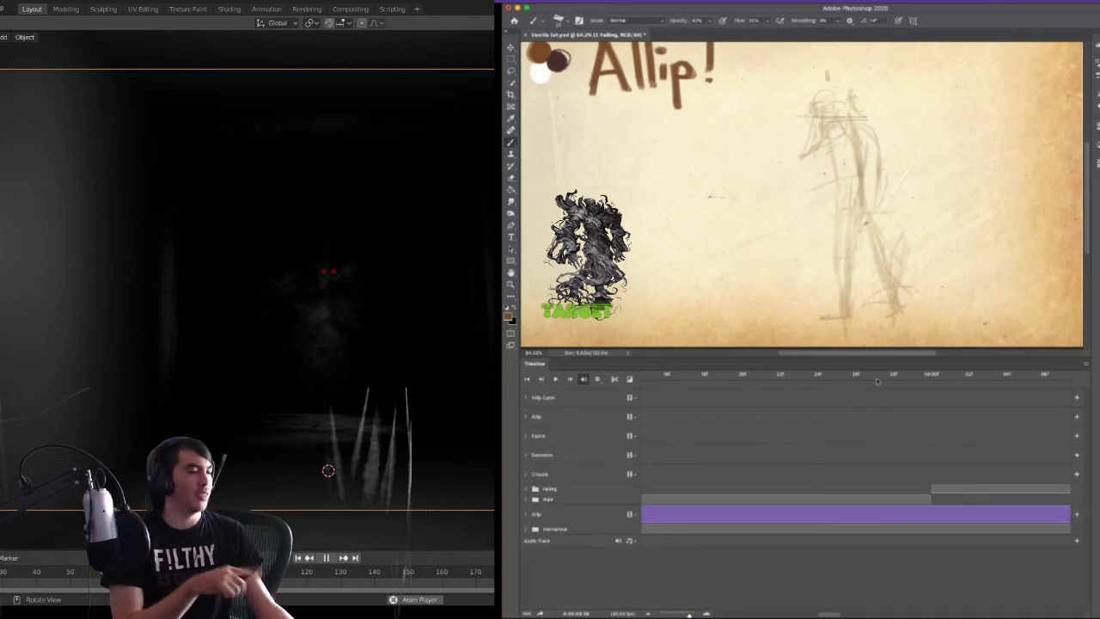
left_click_drag(689, 615, 667, 615)
left_click_drag(741, 375, 645, 376)
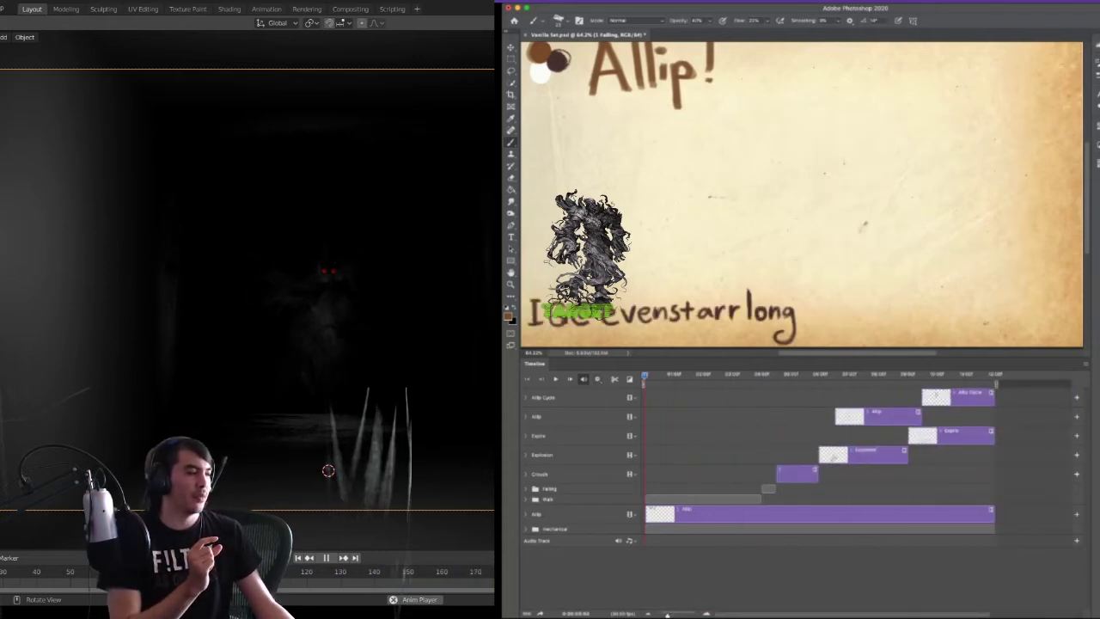
key("space")
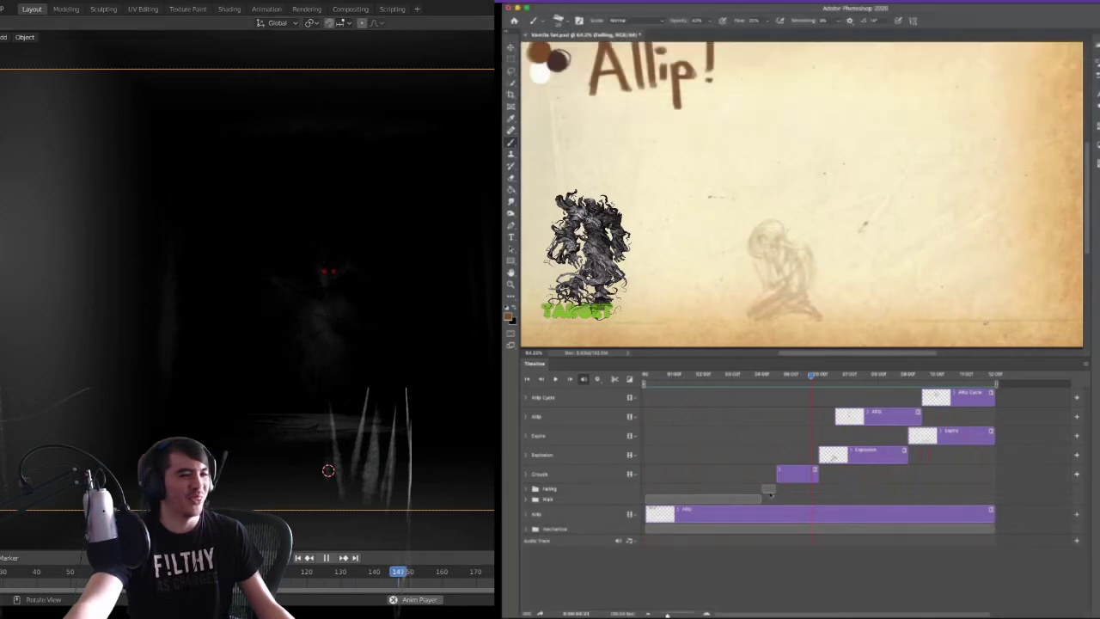
- Return the playhead to the start of the Falling group, expand the group, and scrub through its first frames
left_click(771, 376)
left_click_drag(770, 379, 763, 383)
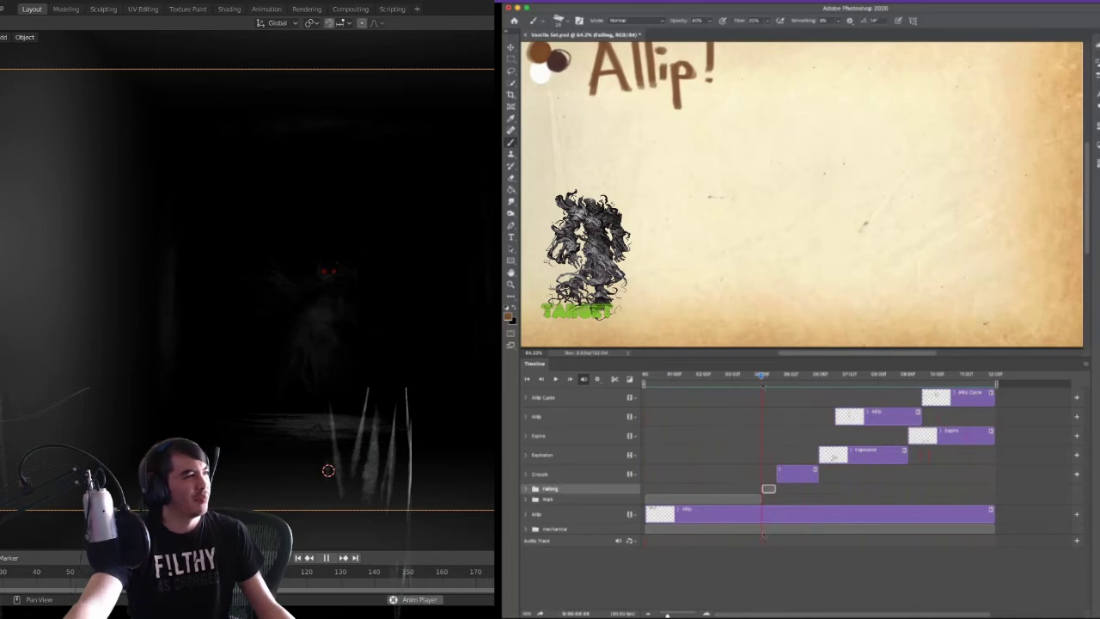
left_click(526, 488)
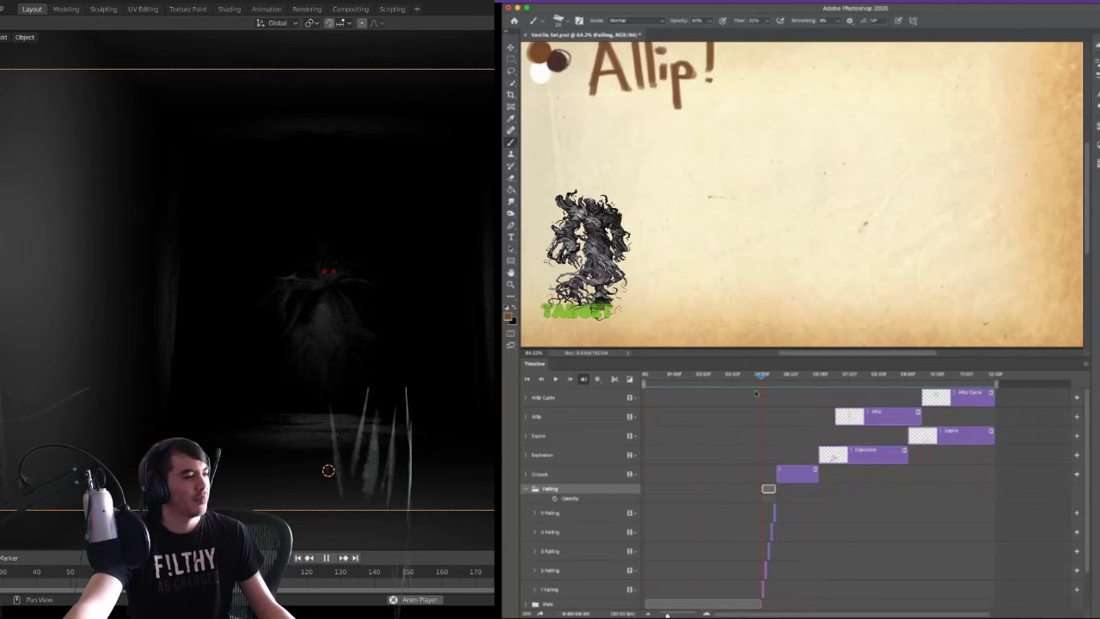
left_click_drag(761, 380, 765, 380)
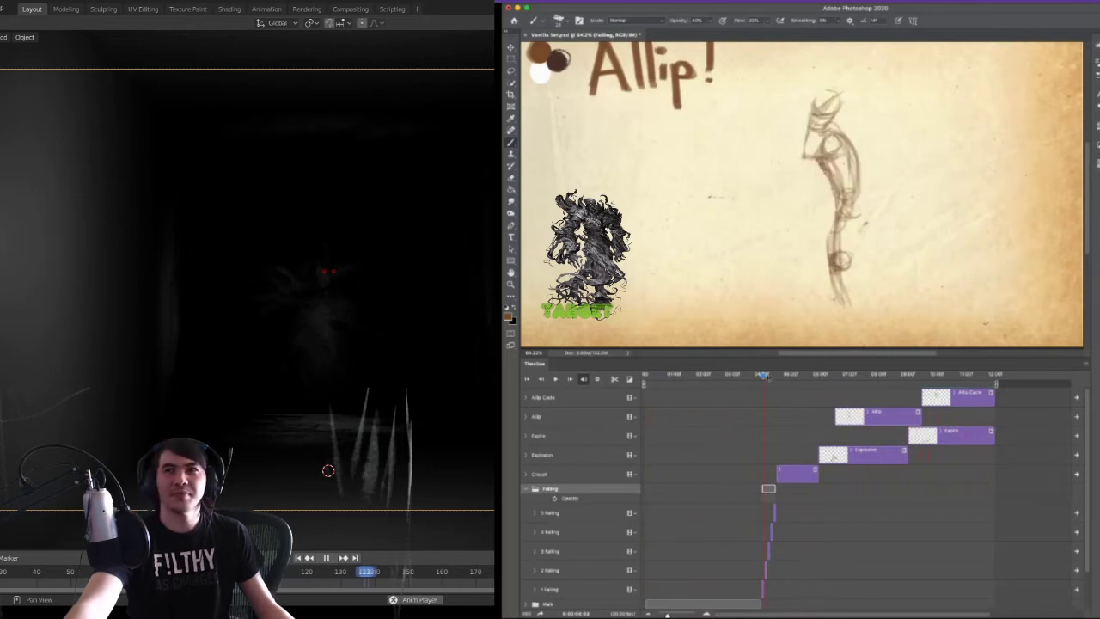
- Collapse the Falling group, replay the animation from near the beginning, and park the playhead at the start of the Crouch clip
left_click(649, 375)
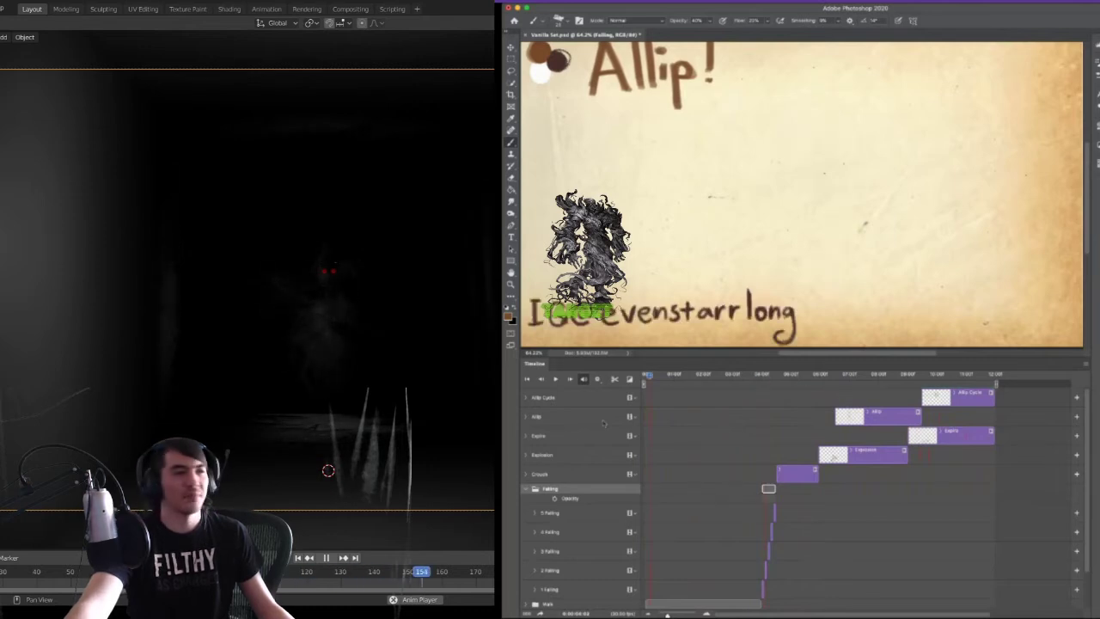
left_click(526, 488)
key("space")
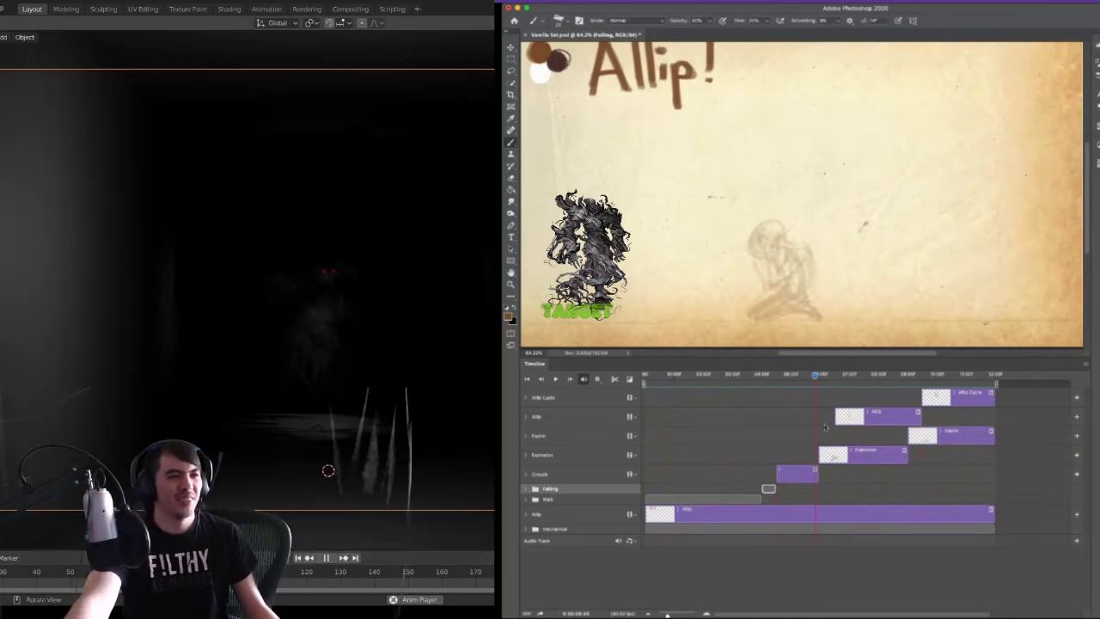
mouse_move(813, 377)
left_mouse_down()
mouse_move(757, 393)
mouse_move(770, 394)
mouse_move(662, 398)
mouse_move(814, 403)
mouse_move(776, 401)
left_mouse_up()
- Switch to Blender, stop the animation playback, and try to re-aim the spotlight above the creature
middle_click_drag(331, 446, 330, 435)
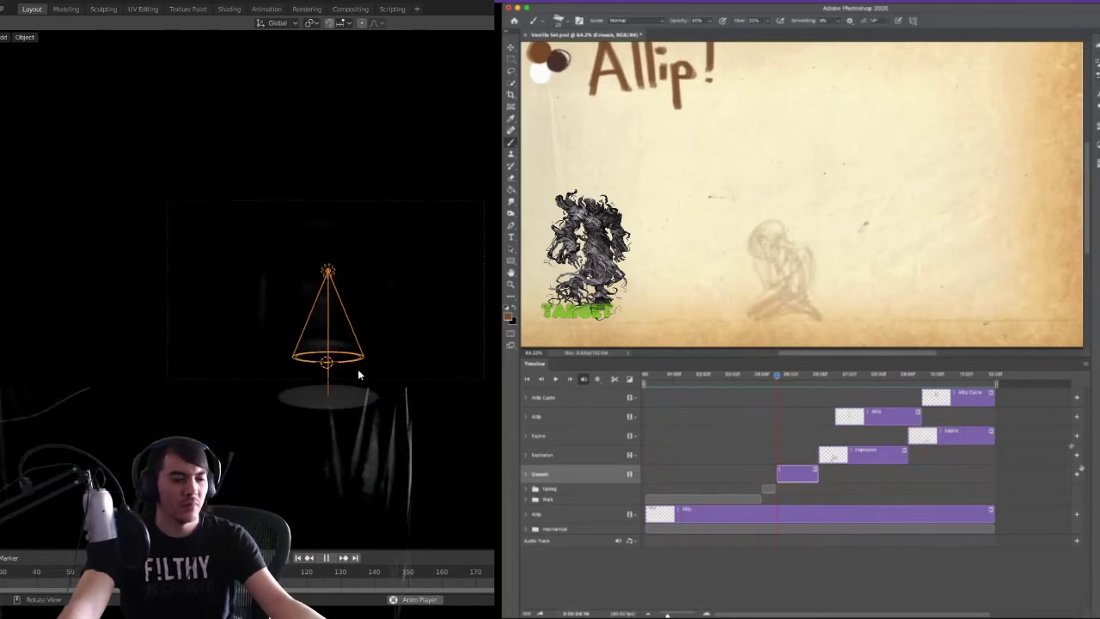
key("g")
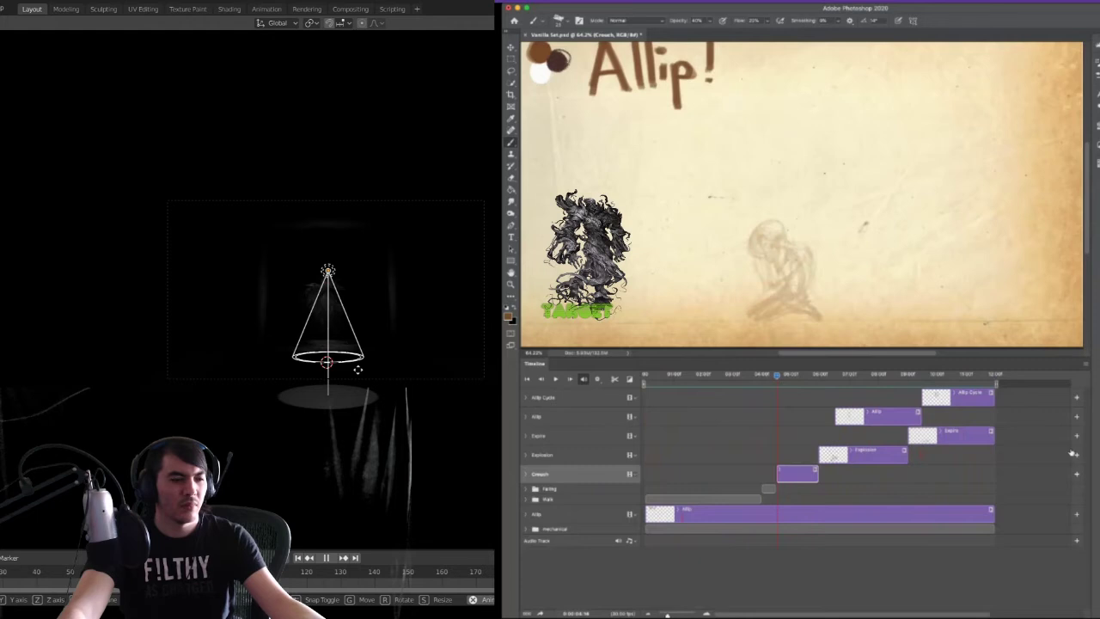
left_click(358, 370)
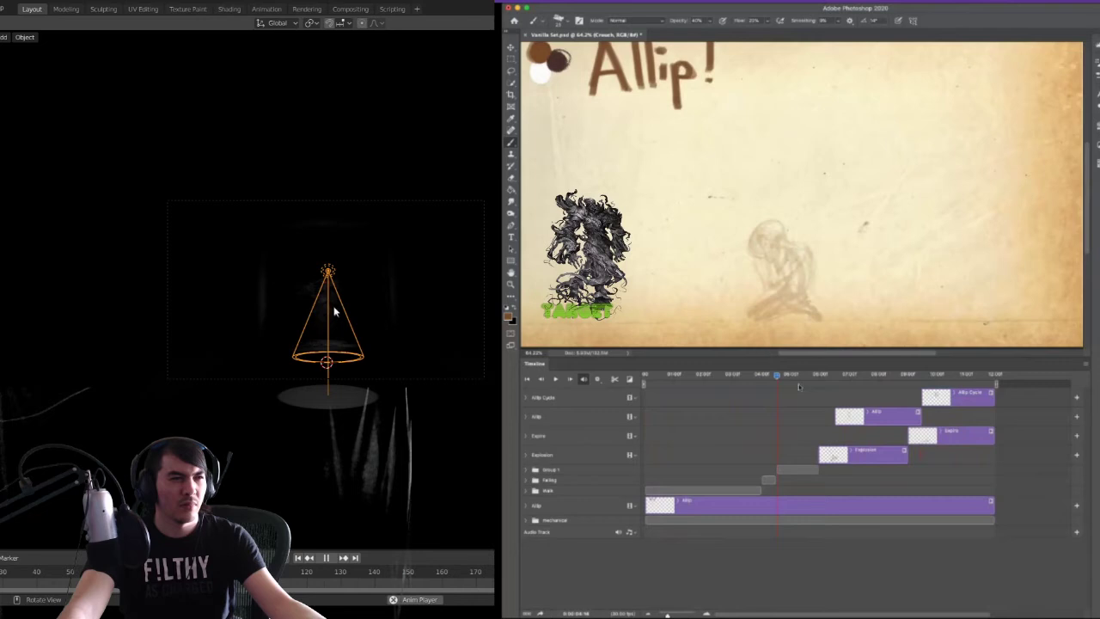
left_click(326, 557)
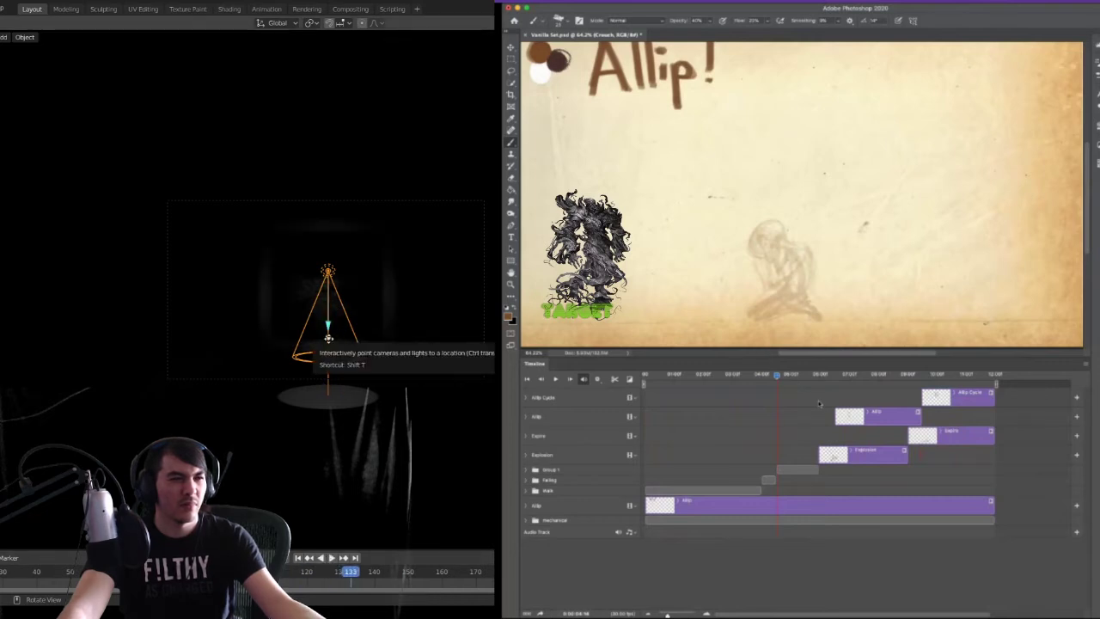
left_click_drag(329, 337, 330, 349)
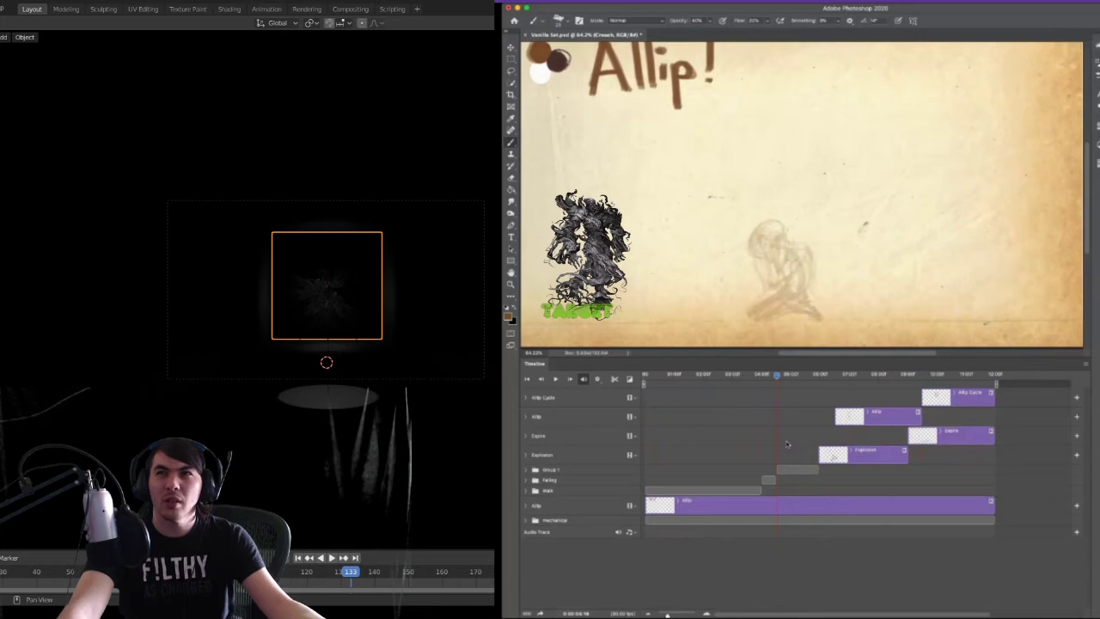
- Switch to Photoshop and zoom in on the crouching figure sketch
key("z")
mouse_move(758, 288)
left_mouse_down()
mouse_move(827, 268)
mouse_move(765, 265)
mouse_move(798, 257)
mouse_move(814, 216)
left_mouse_up()
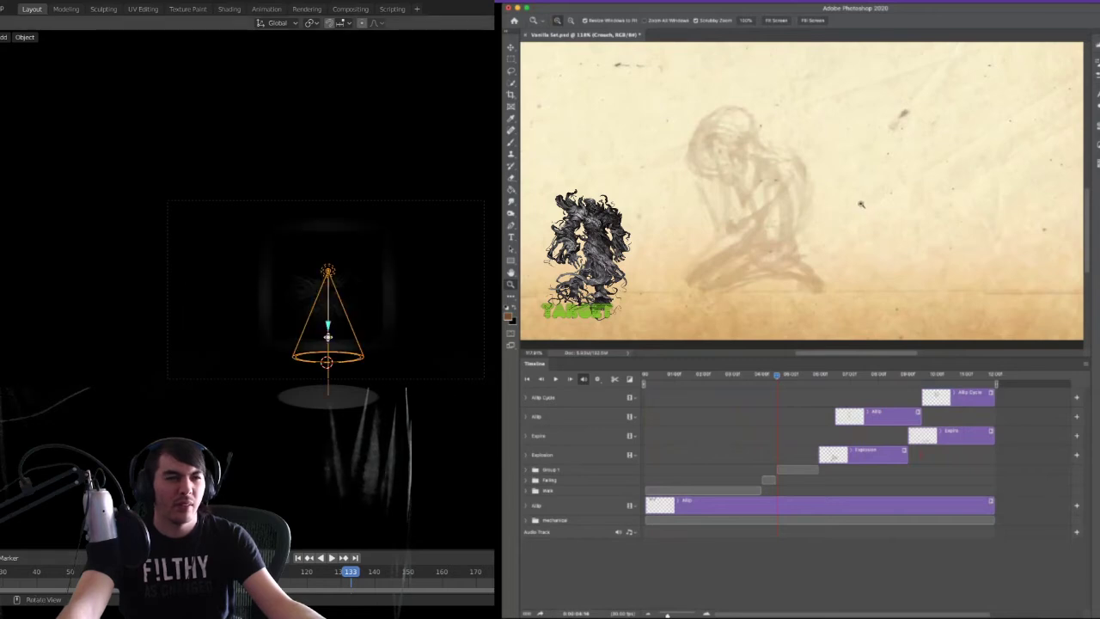
- In Blender, undo a first re-aiming of the spotlight, aim it again, and move it along the Y axis toward the creature
left_click_drag(328, 340, 326, 362)
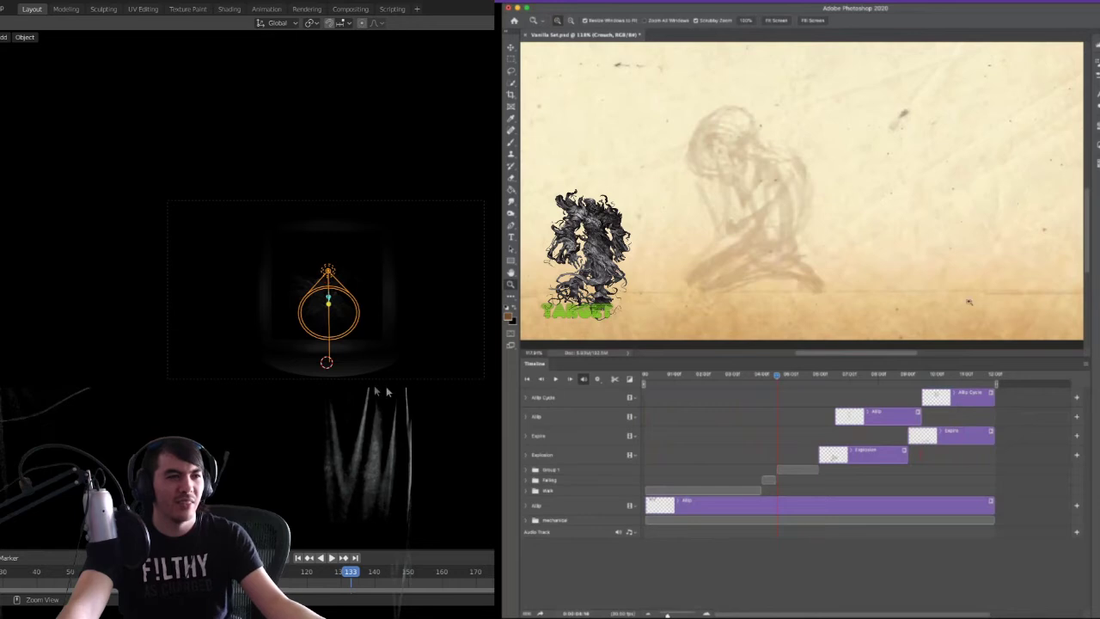
key("ctrl+z")
left_click_drag(327, 324, 328, 339)
key("g")
key("y")
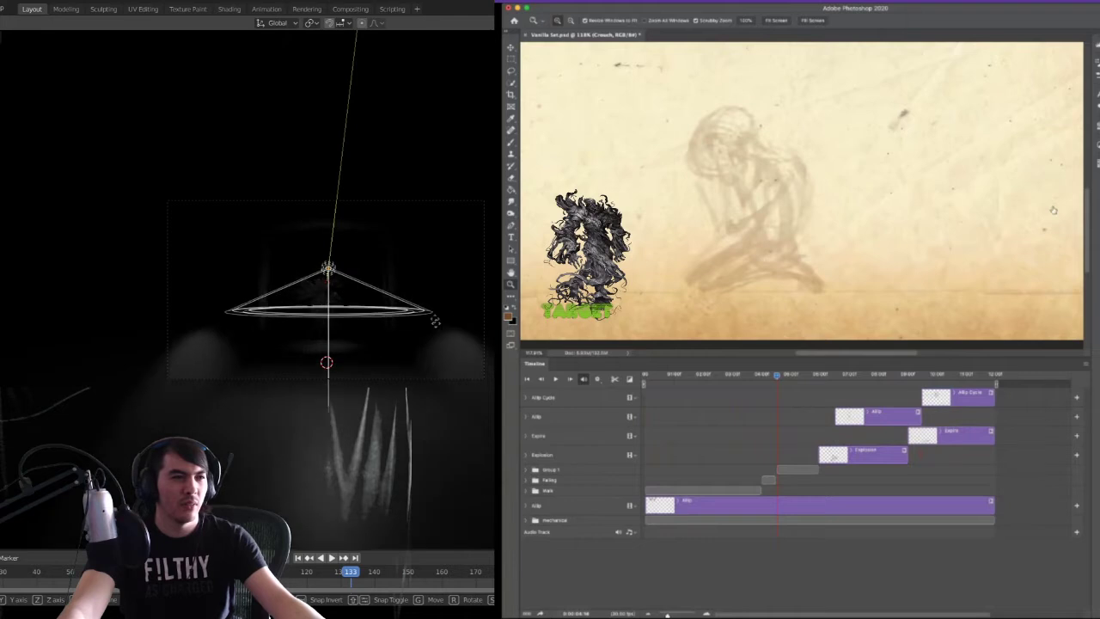
mouse_move(405, 382)
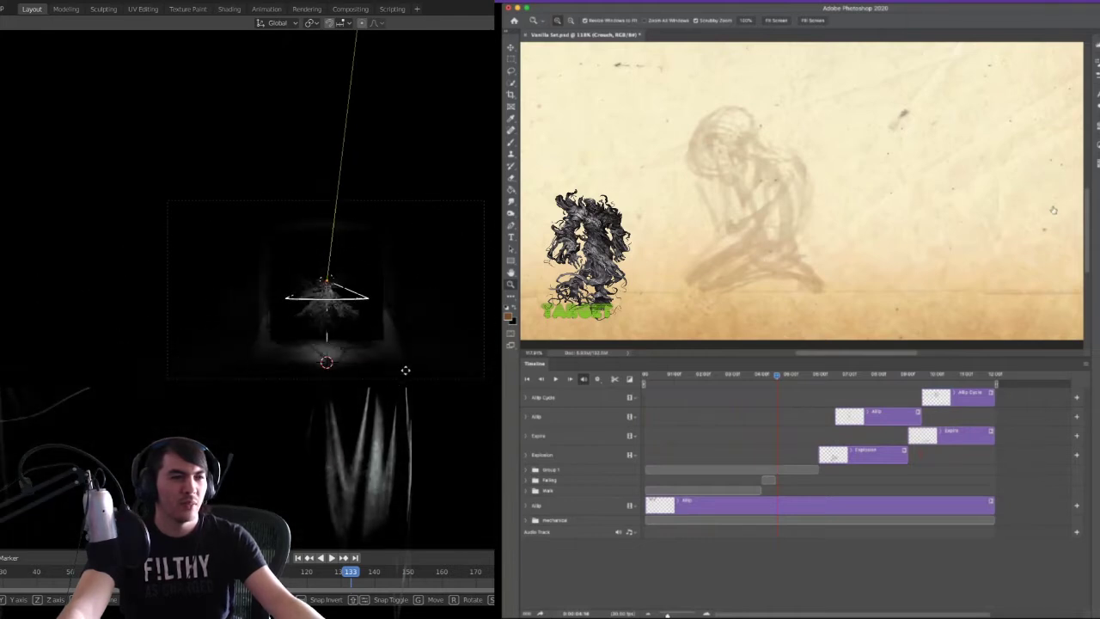
left_click(405, 370)
- Delete the selected tunnel object surrounding the creature
middle_click_drag(405, 370, 407, 329)
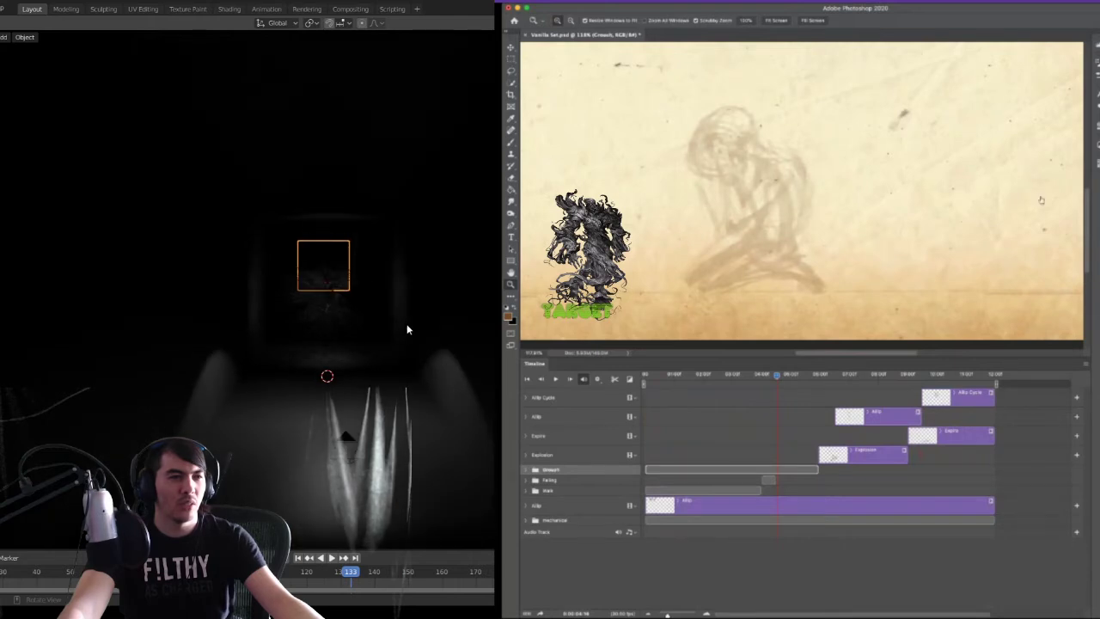
key("Delete")
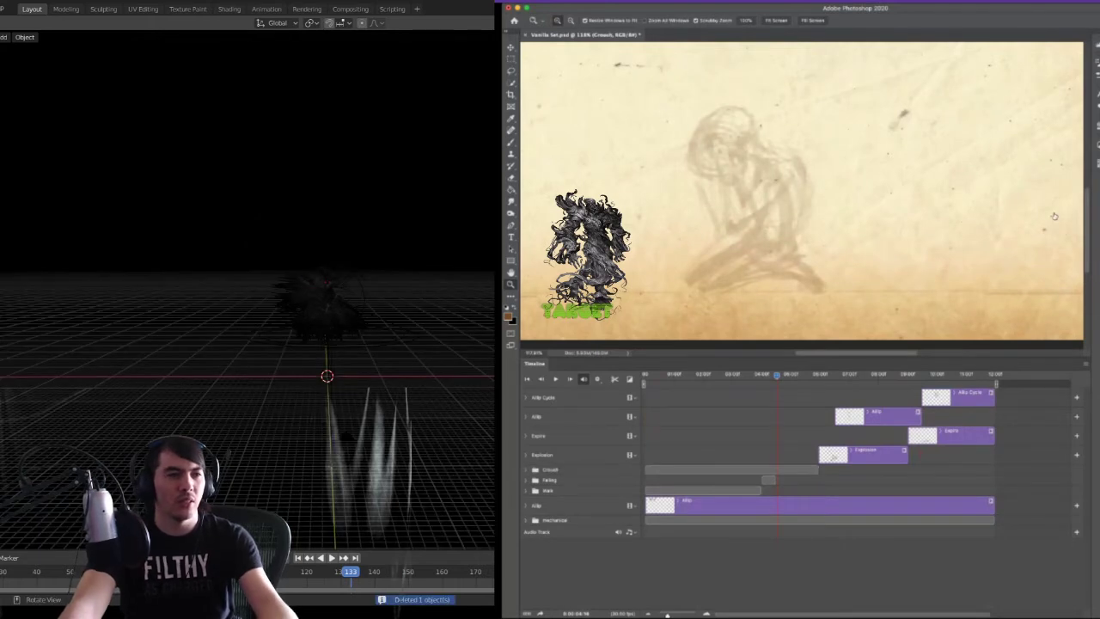
- Add a plane mesh at the 3D cursor, scale it up, and raise it along Z beneath the creature as a floor
middle_click_drag(392, 315, 392, 313)
left_click(4, 37)
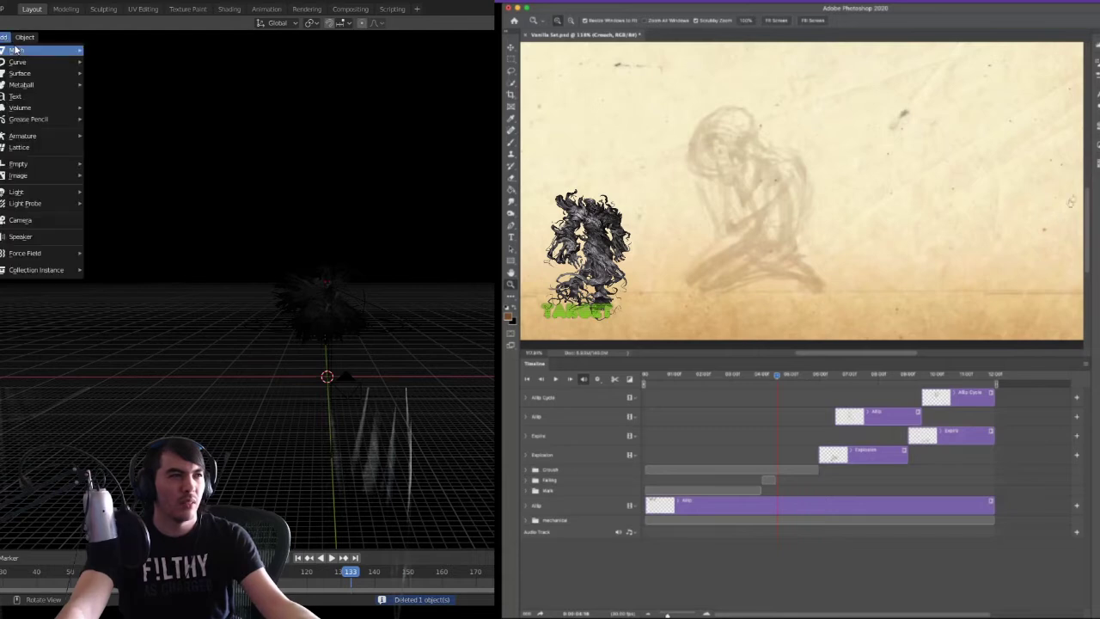
mouse_move(16, 50)
left_click(158, 86)
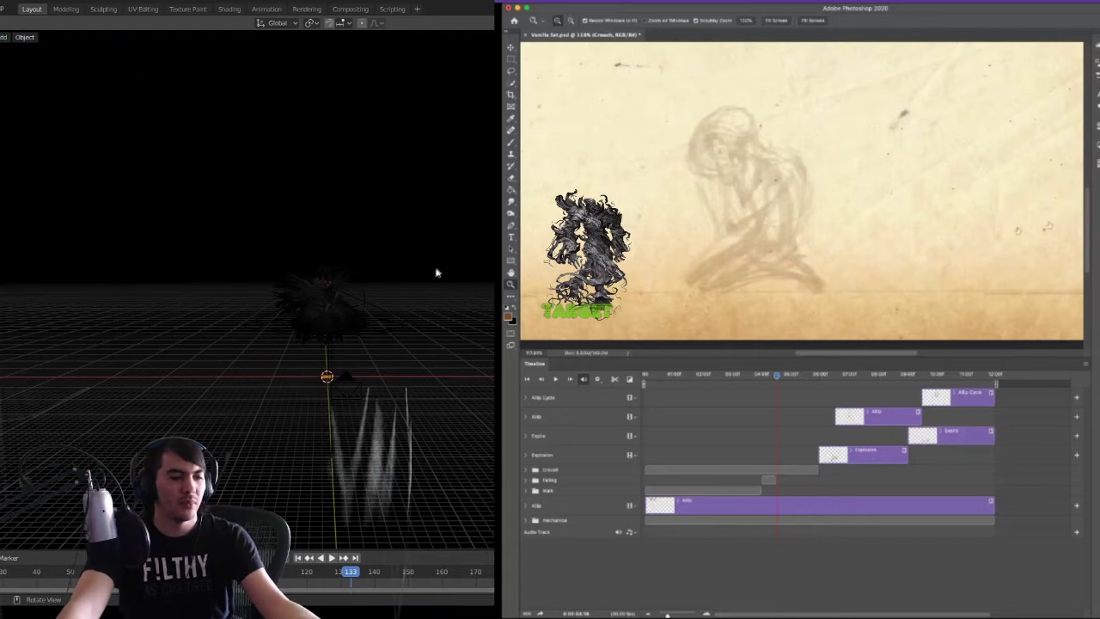
key("s")
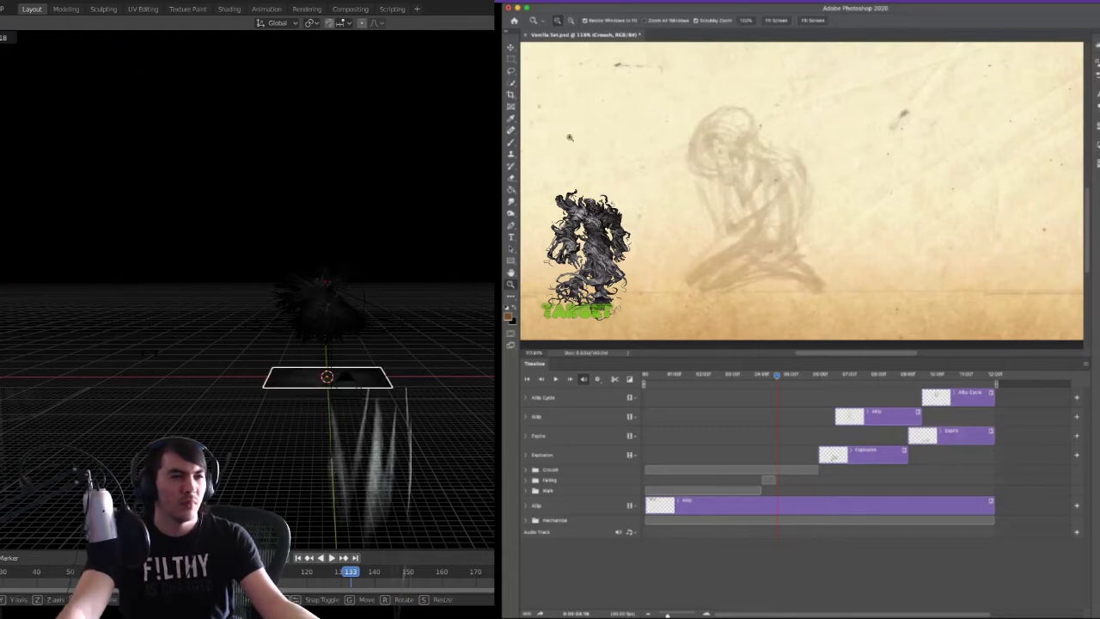
key("Return")
key("g")
key("z")
left_click(145, 450)
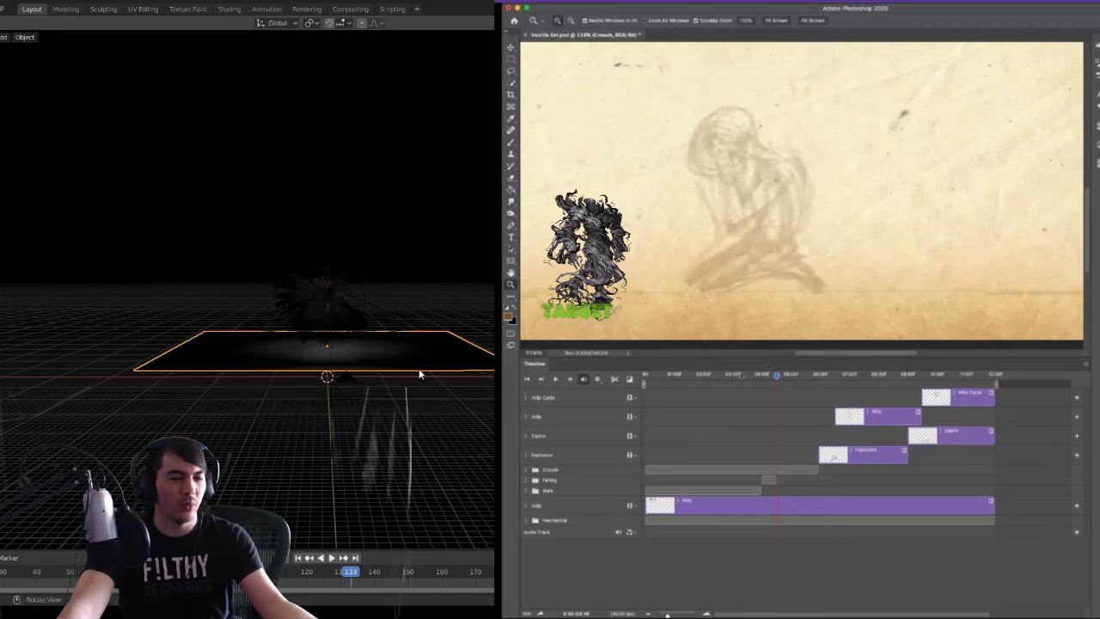
- Enlarge the floor plane further so it extends well beyond the creature
middle_click_drag(421, 374, 385, 393)
key("s")
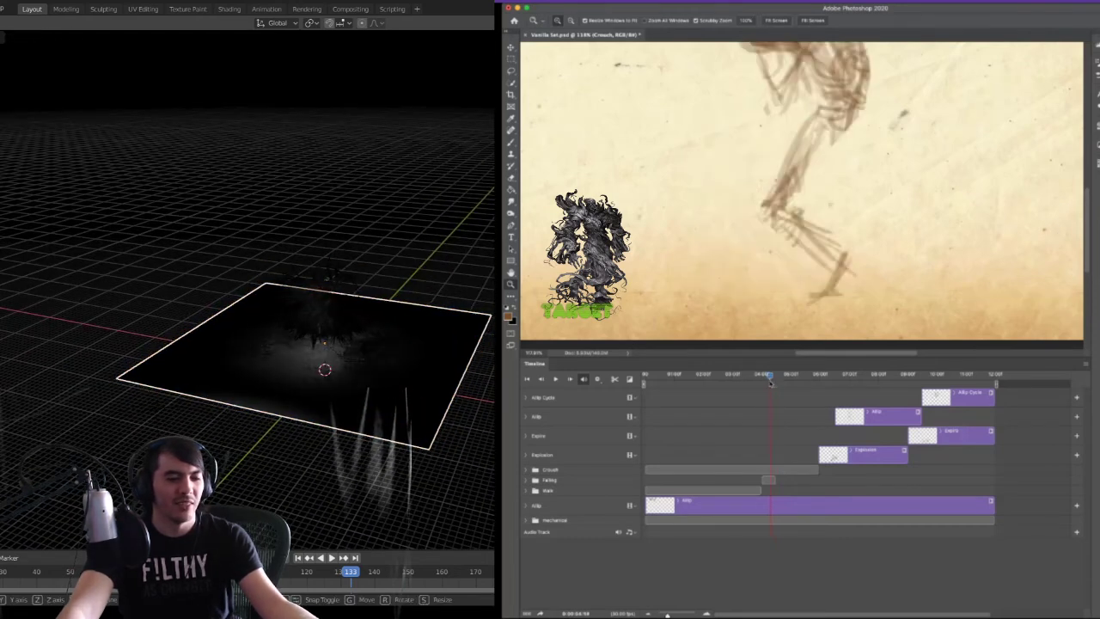
key("Return")
middle_click_drag(385, 393, 422, 365)
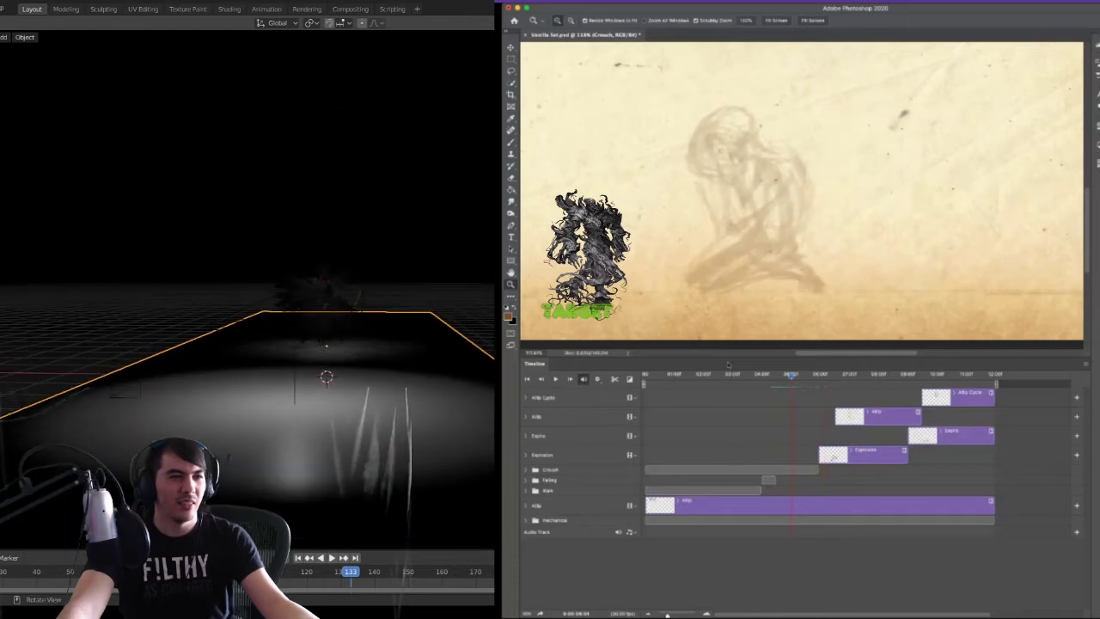
- Extrude the floor plane's two long side edges upward along Z to form a wall on each side of the creature
key("Tab")
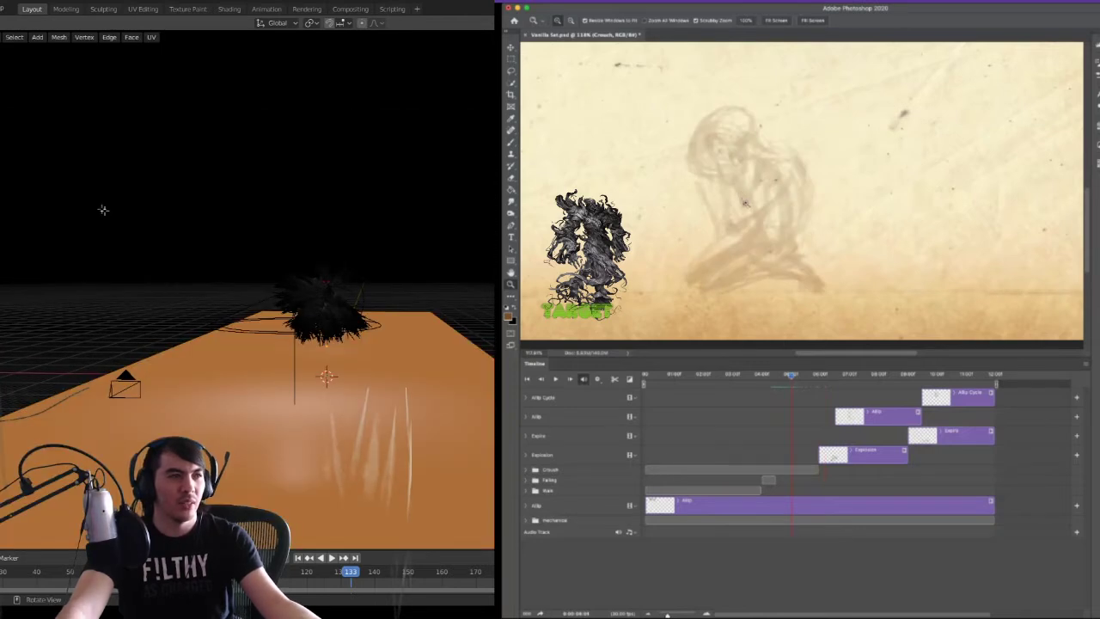
key("b")
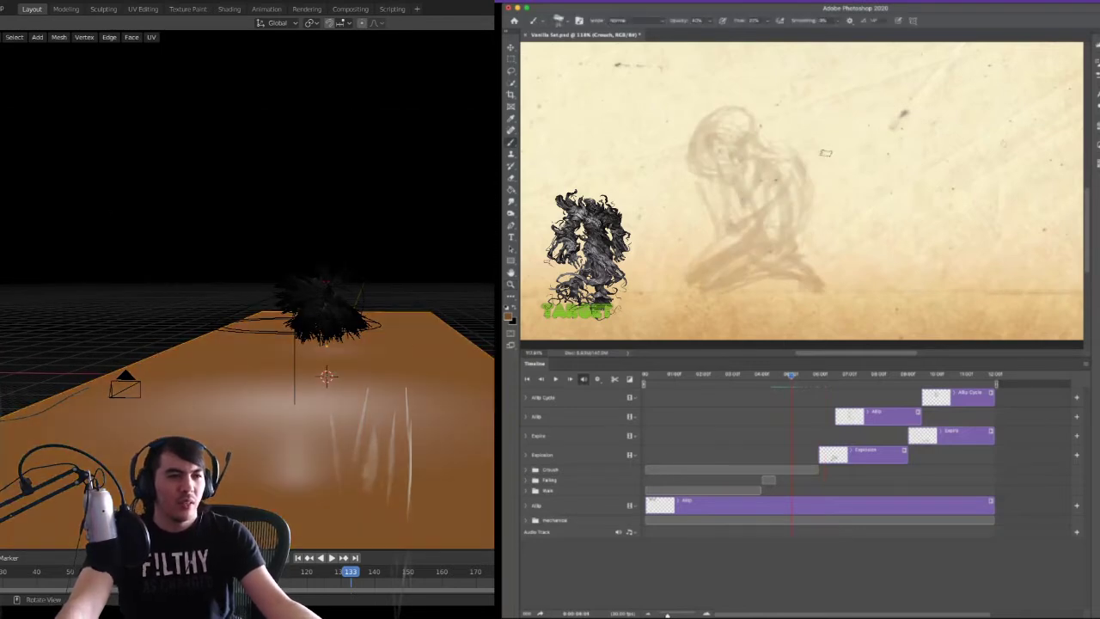
key("alt+a")
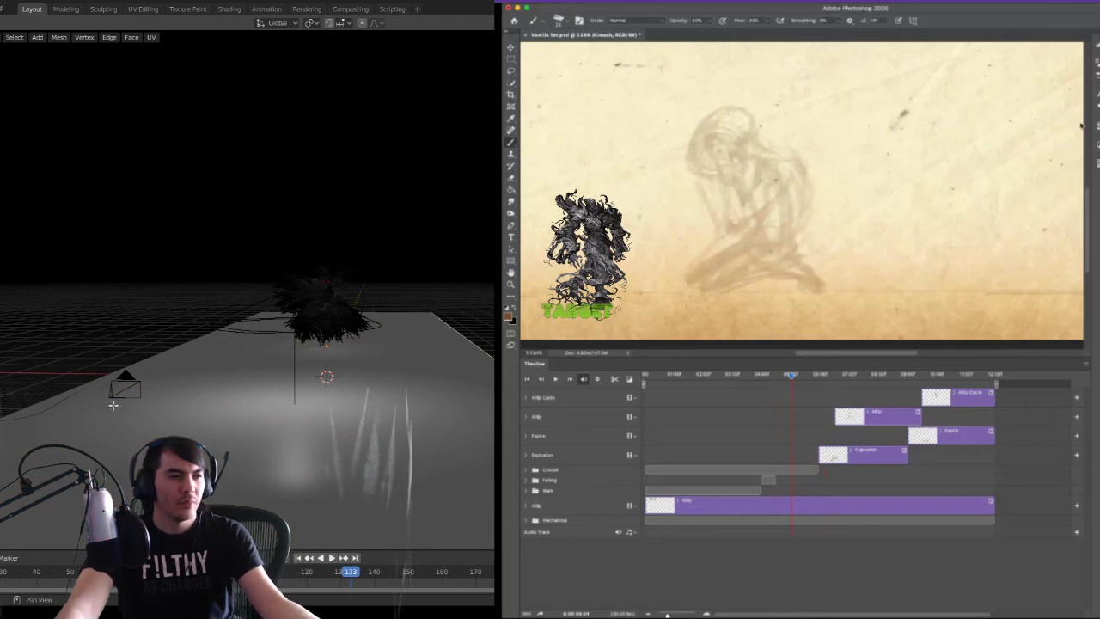
left_click(57, 396)
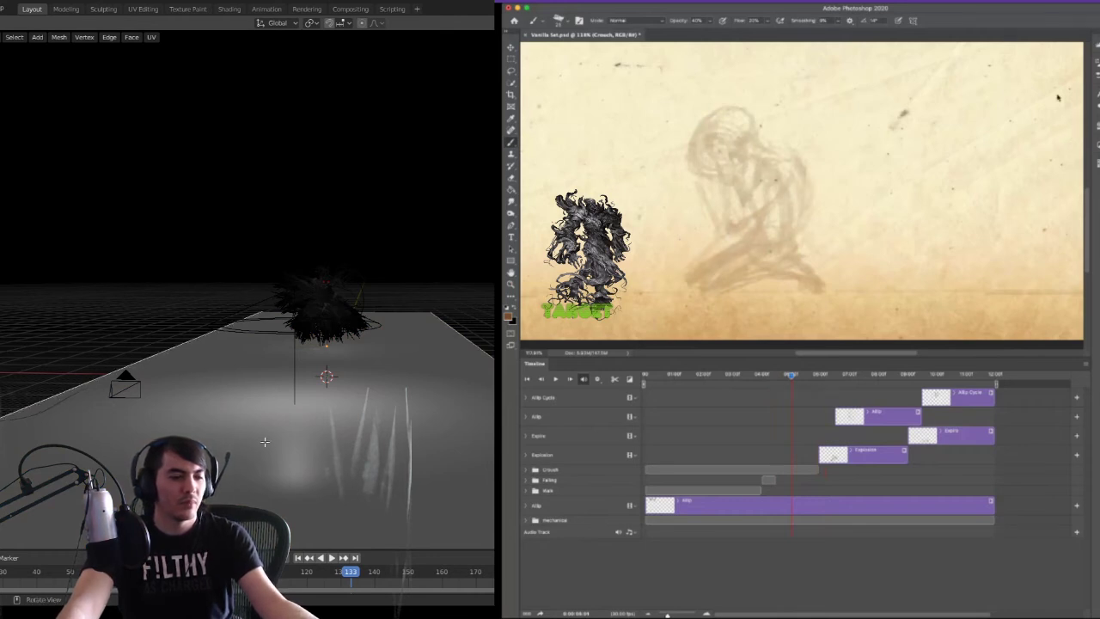
key("e")
key("z")
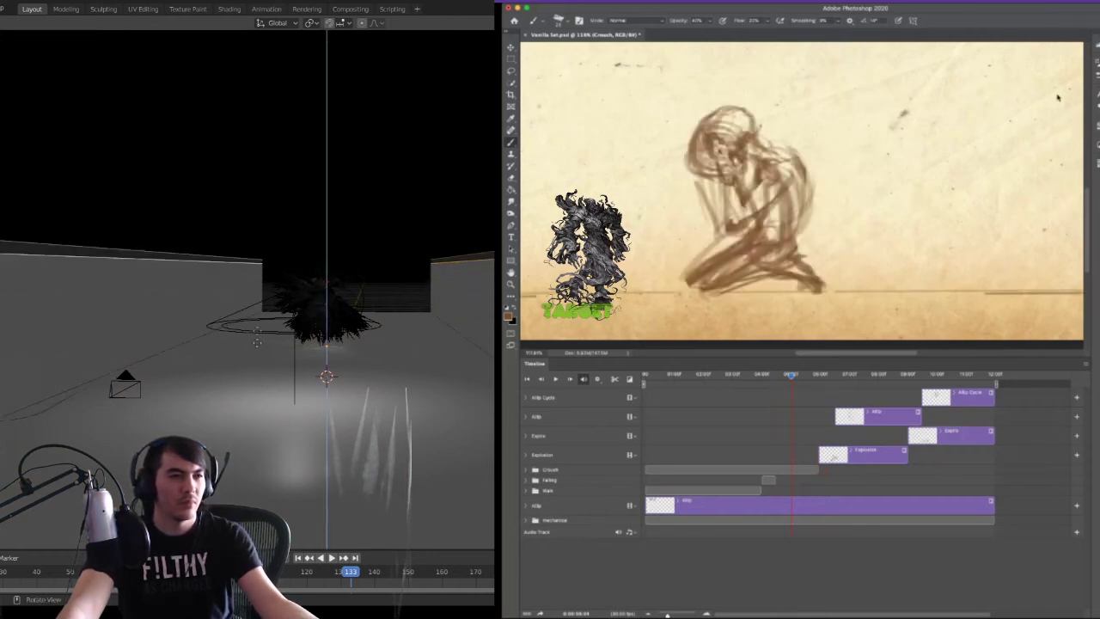
left_click(260, 252)
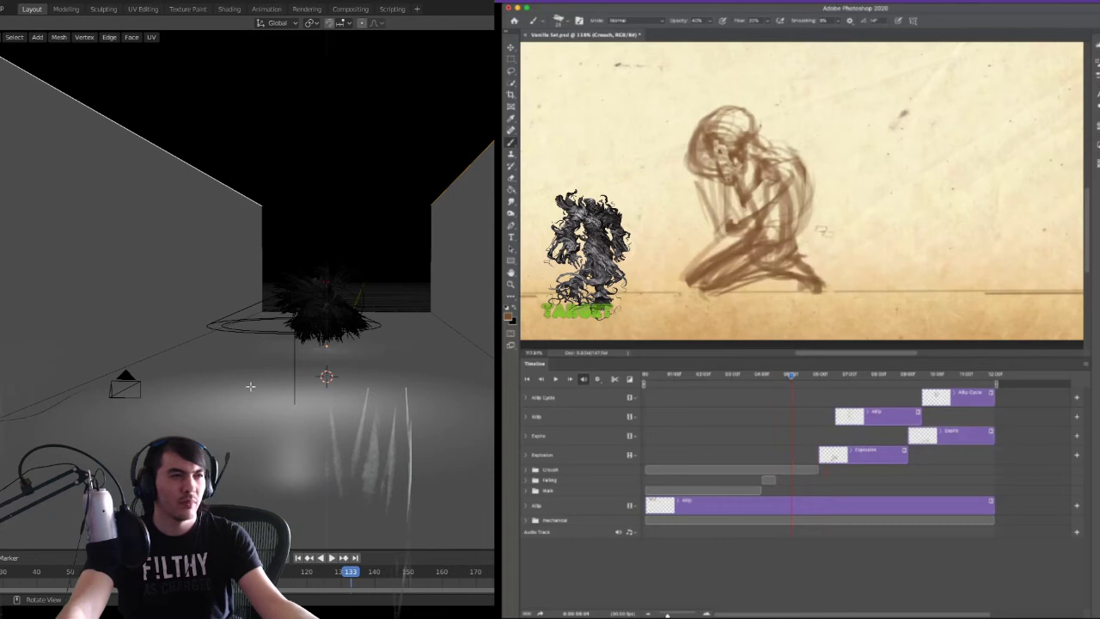
key("Tab")
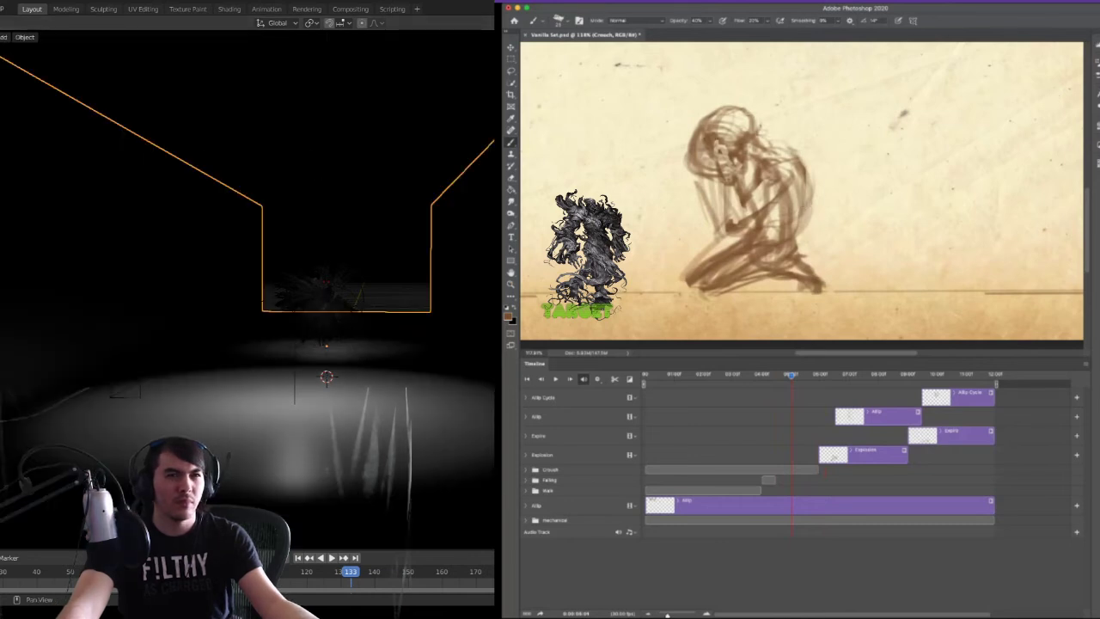
- Raise the spotlight along Z and move it back along the Y axis to a position above the creature
left_click(326, 290)
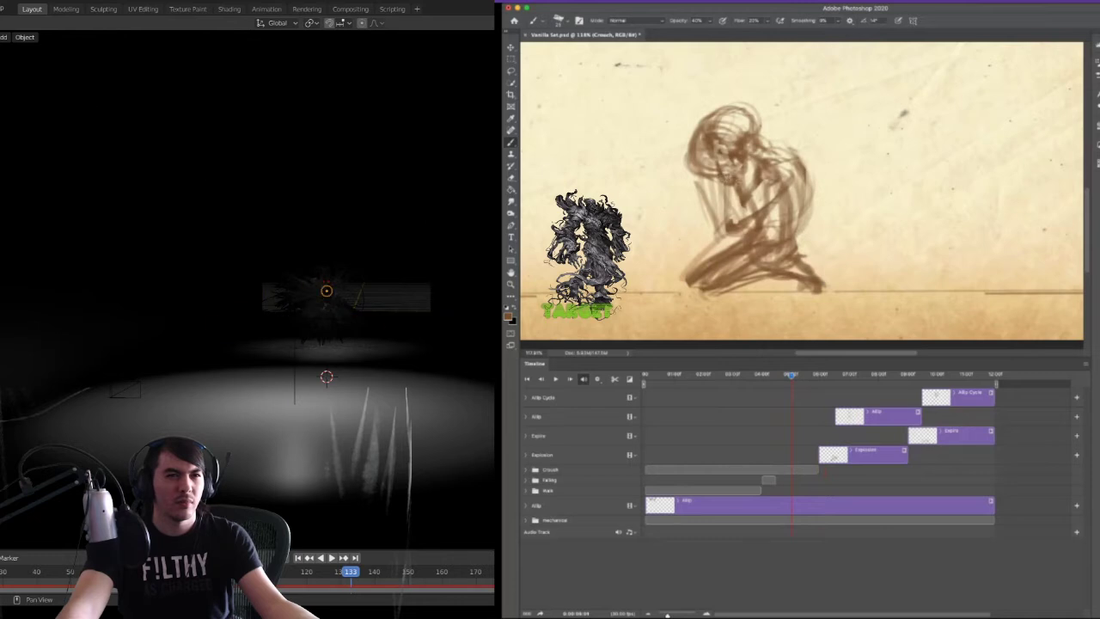
left_click(294, 287)
key("e")
key("g")
key("z")
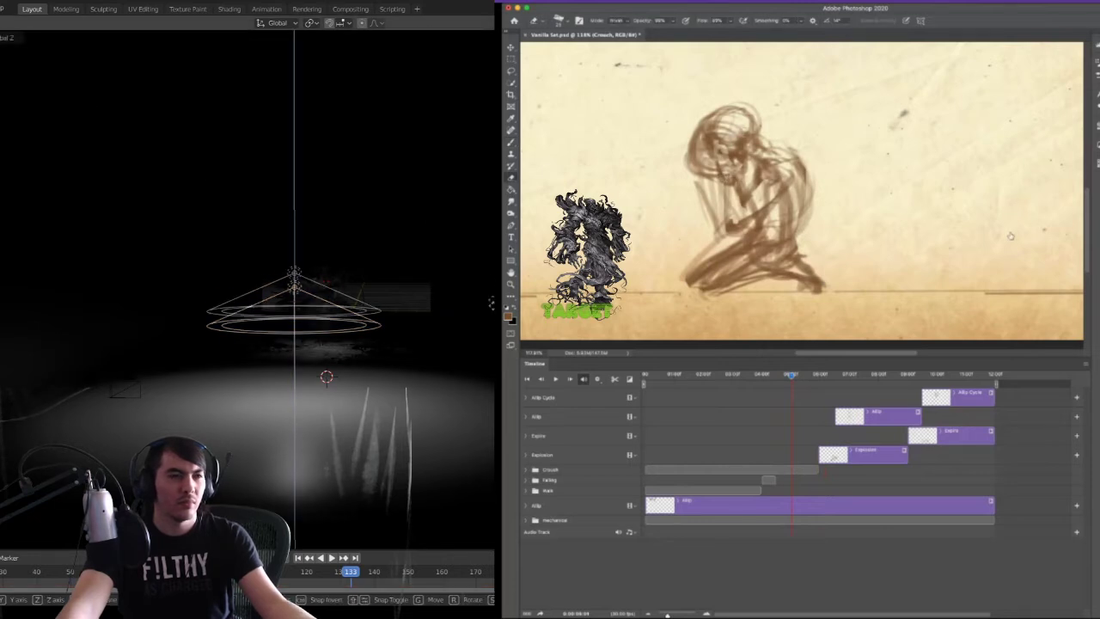
left_click(484, 222)
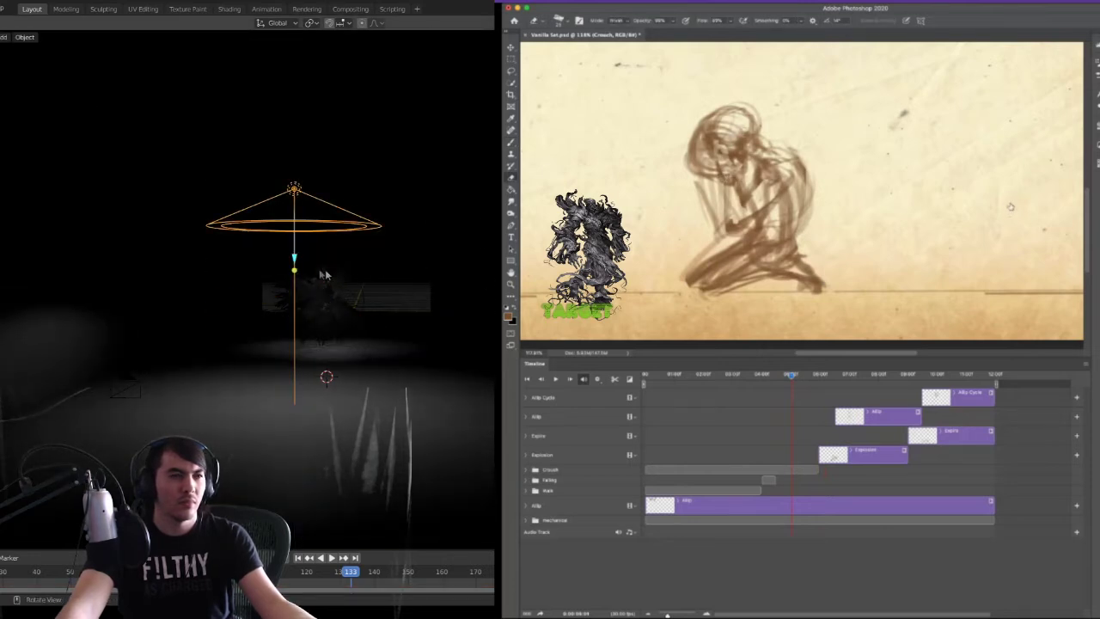
left_click_drag(294, 257, 295, 257)
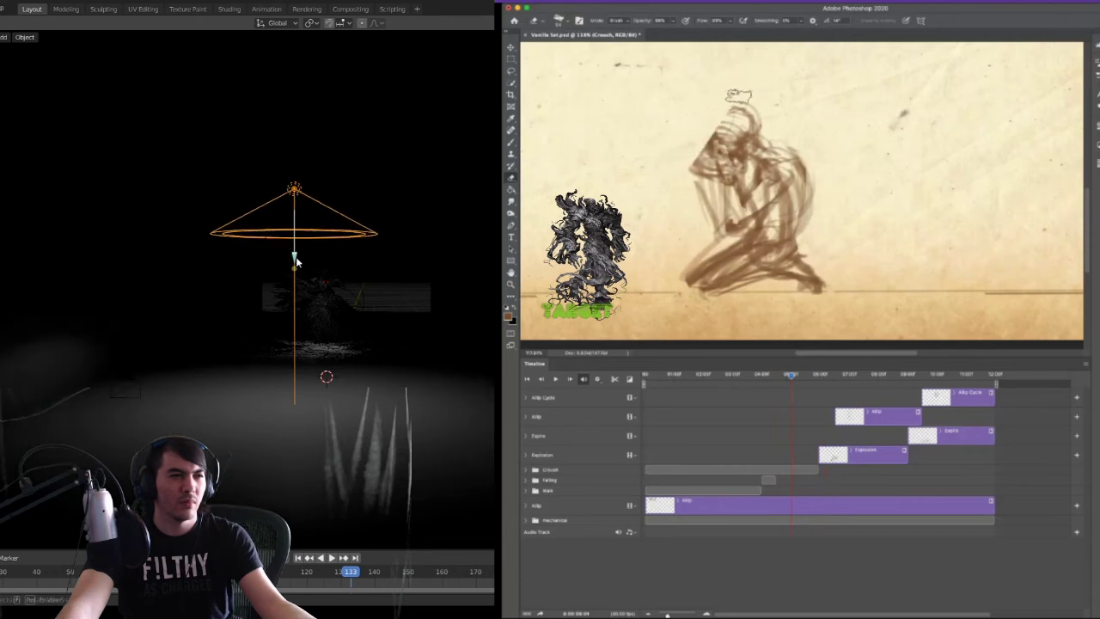
key("g")
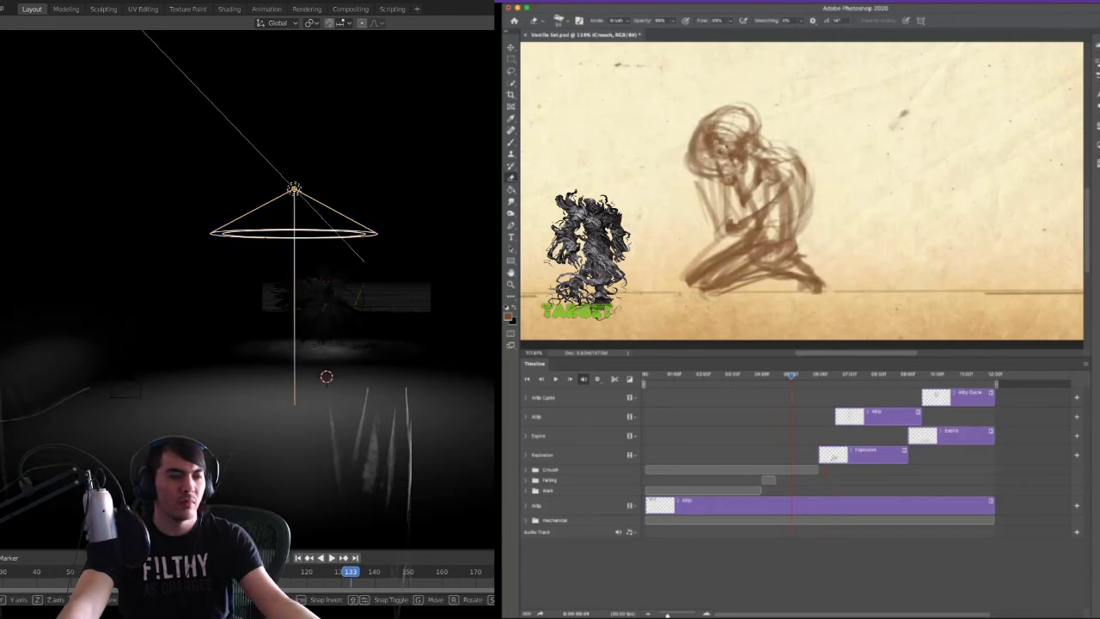
left_click(480, 393)
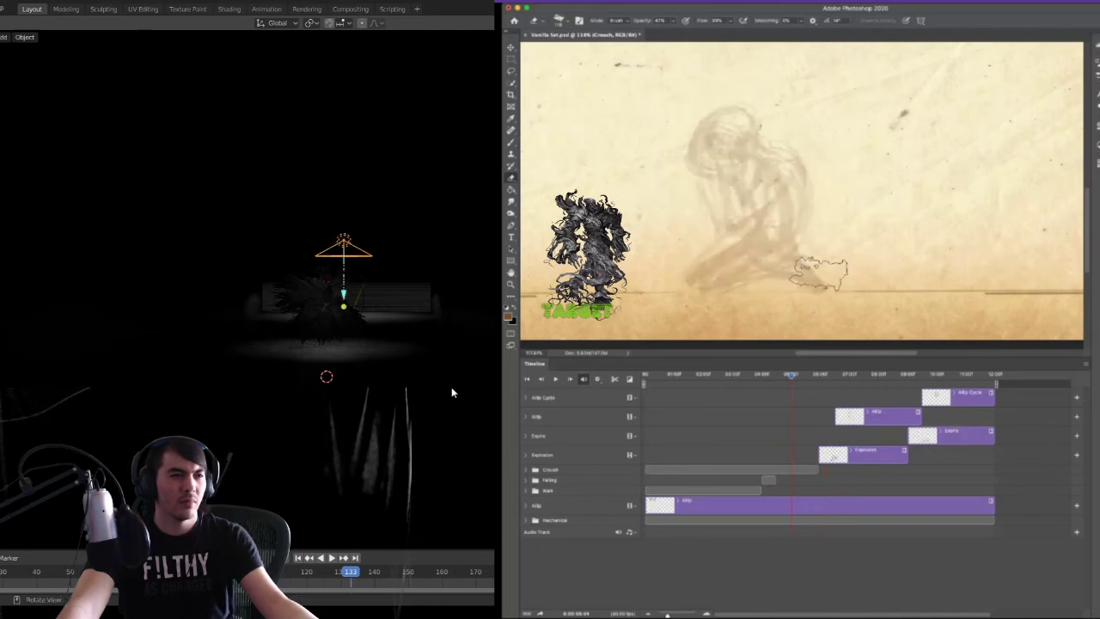
- In Photoshop, redraw the crouching figure's arms, head, back and legs over the faded sketch with the Brush tool
key("b")
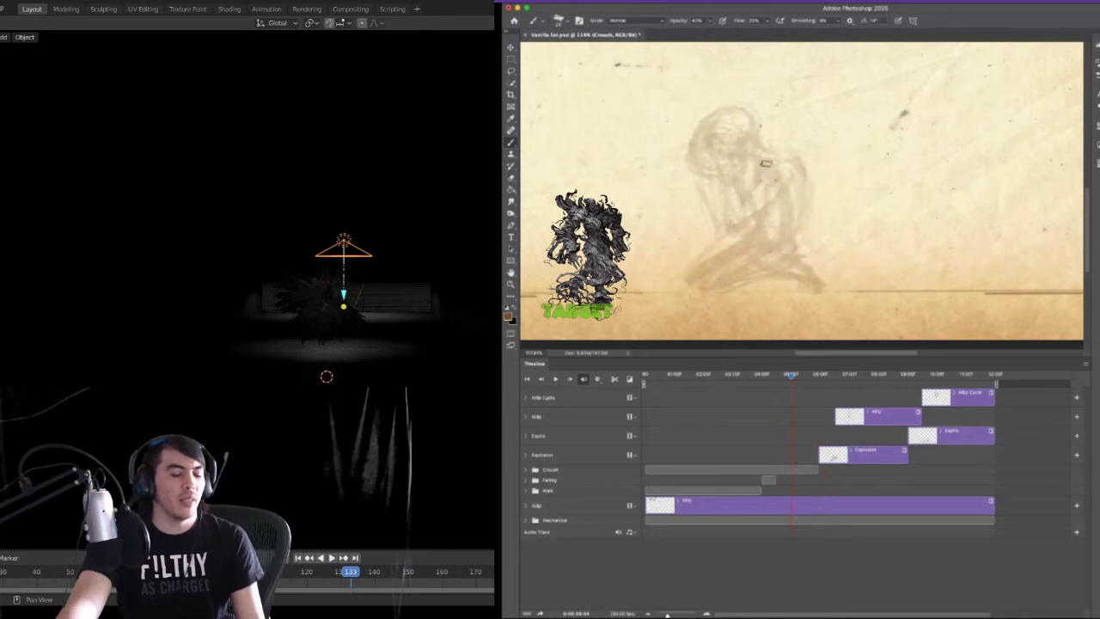
left_click_drag(763, 165, 732, 215)
left_click_drag(788, 188, 746, 215)
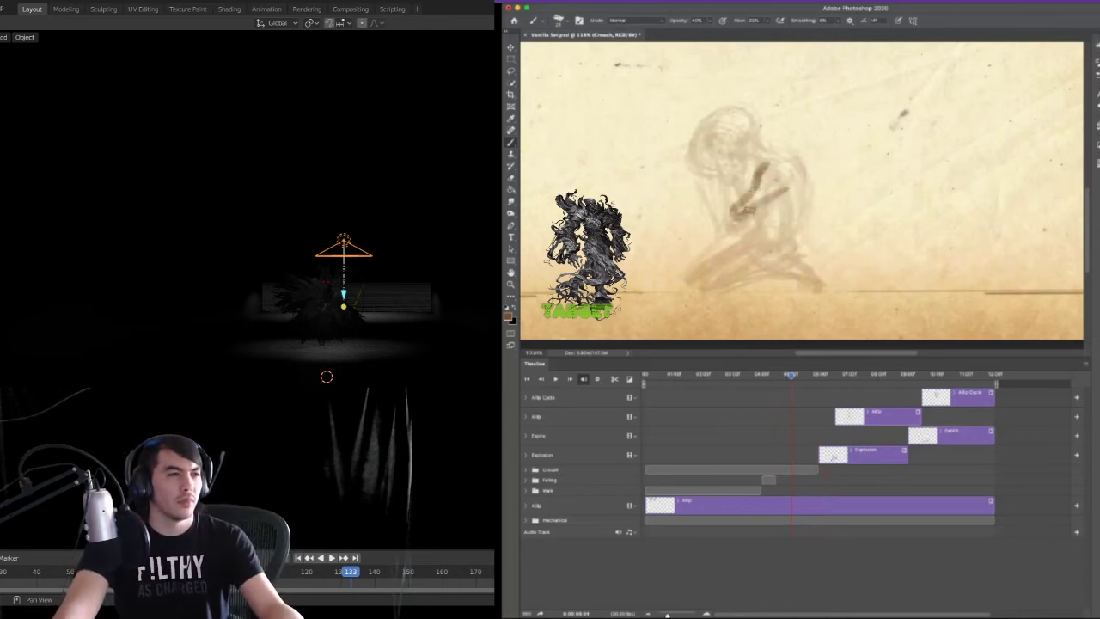
left_click_drag(721, 162, 729, 215)
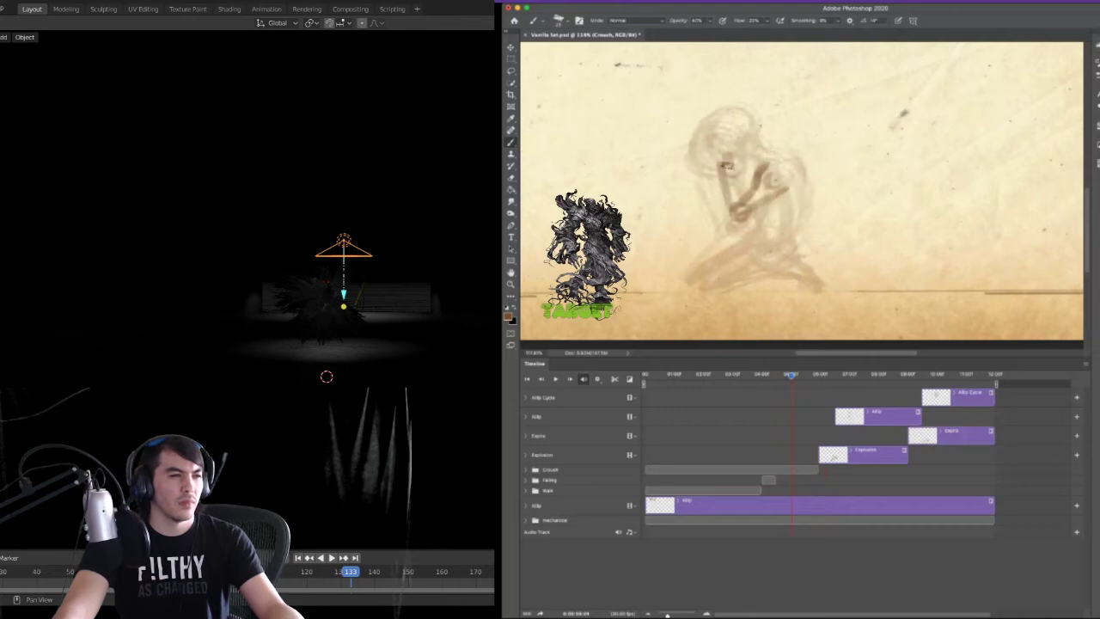
mouse_move(724, 114)
left_mouse_down()
mouse_move(721, 131)
mouse_move(790, 232)
left_mouse_up()
mouse_move(794, 179)
left_mouse_down()
mouse_move(783, 246)
mouse_move(701, 284)
mouse_move(776, 280)
mouse_move(786, 264)
mouse_move(816, 281)
mouse_move(814, 296)
mouse_move(775, 275)
left_mouse_up()
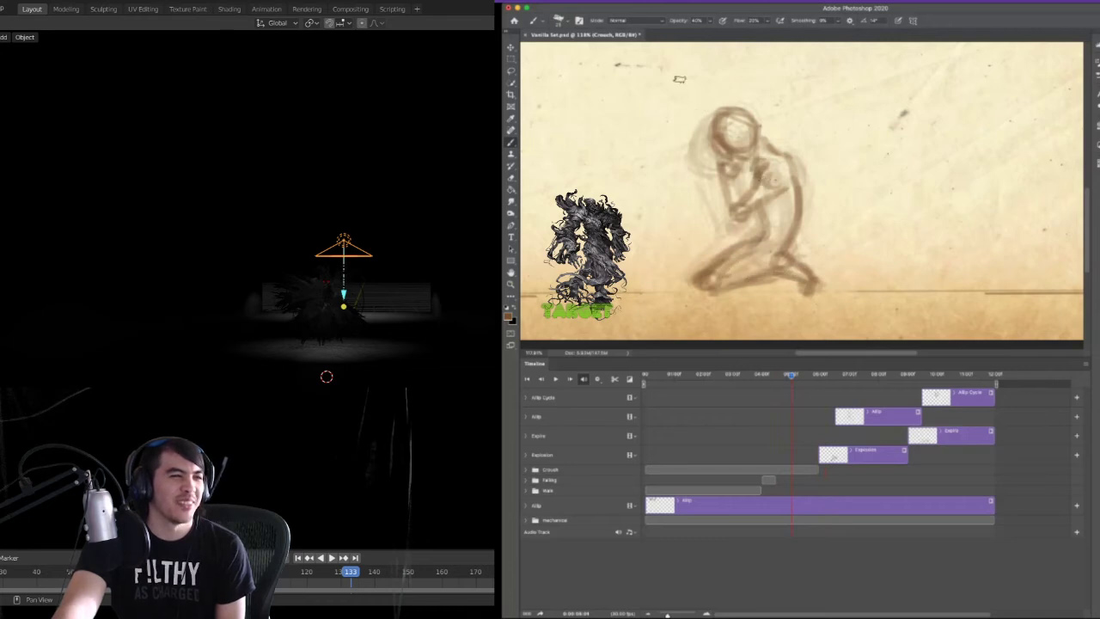
- Review the redrawn crouching pose by toggling the sketch off and on and scrubbing the timeline near the five-second mark
key("Right")
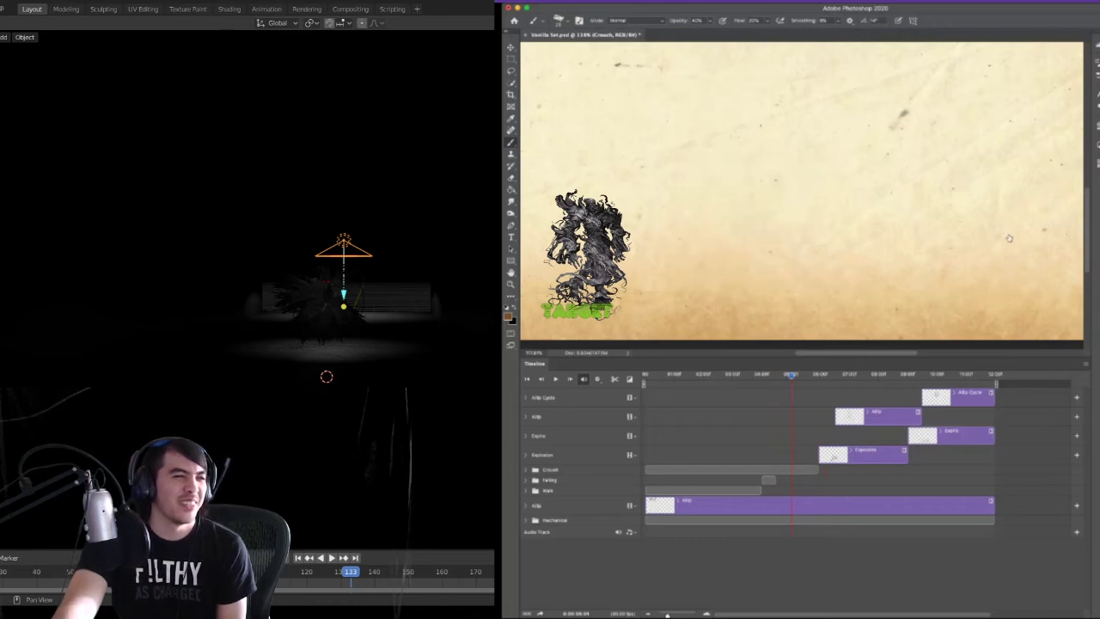
key("Left")
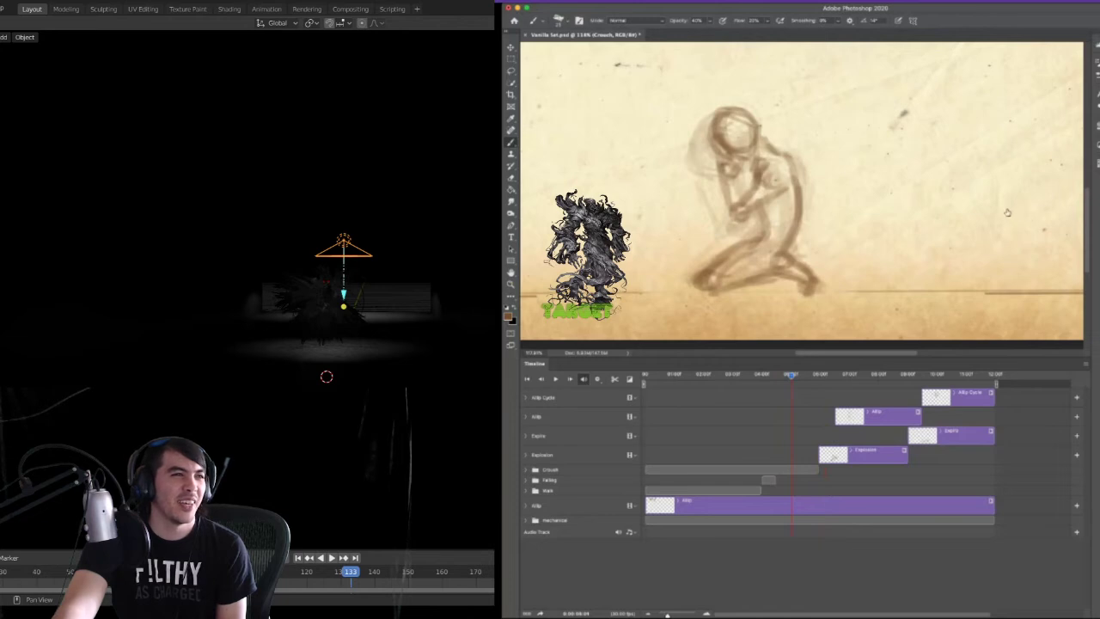
left_click_drag(777, 384, 784, 389)
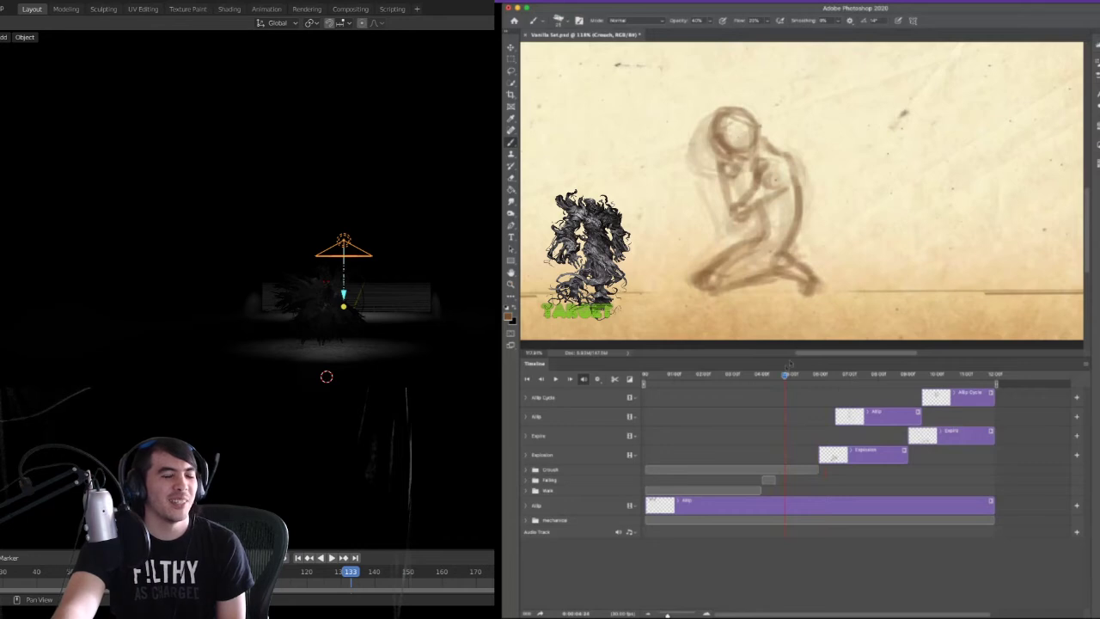
left_click_drag(817, 377, 786, 389)
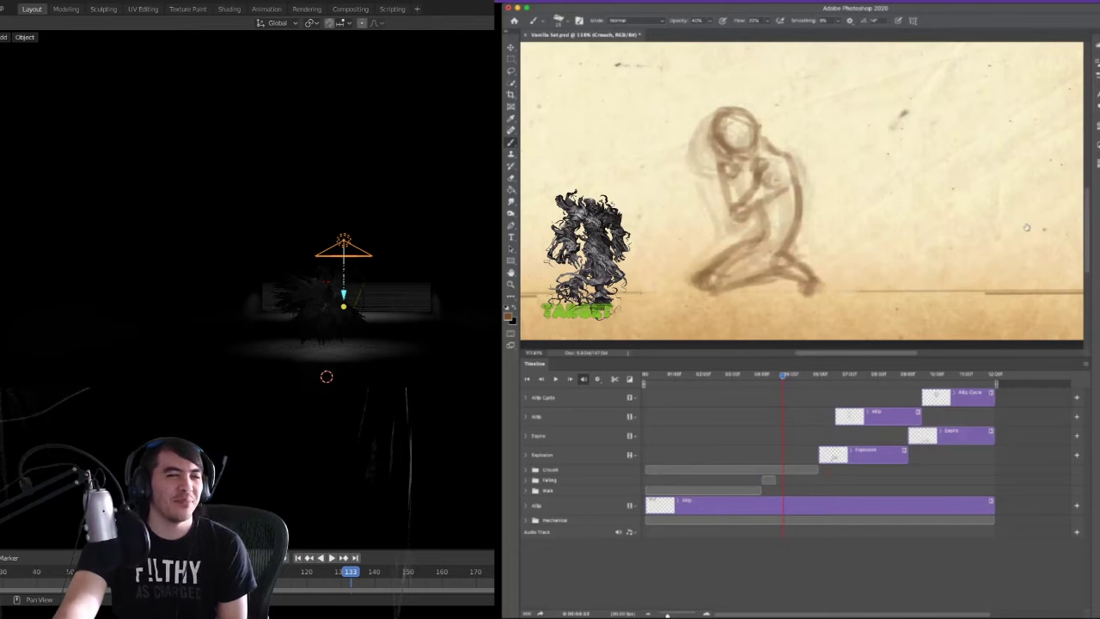
key("Delete")
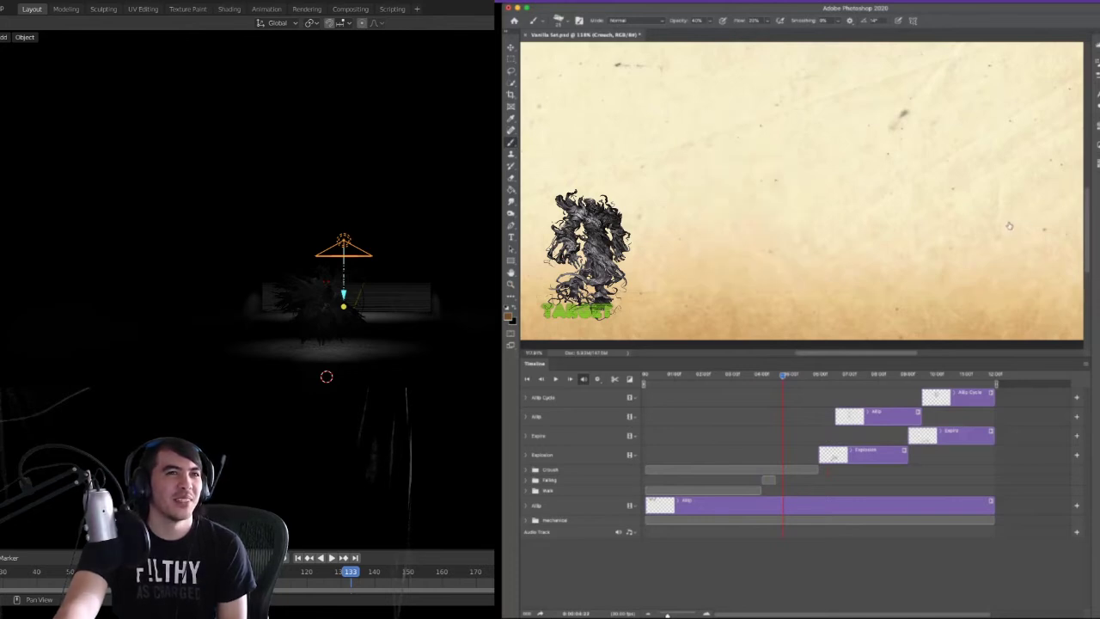
key("super+z")
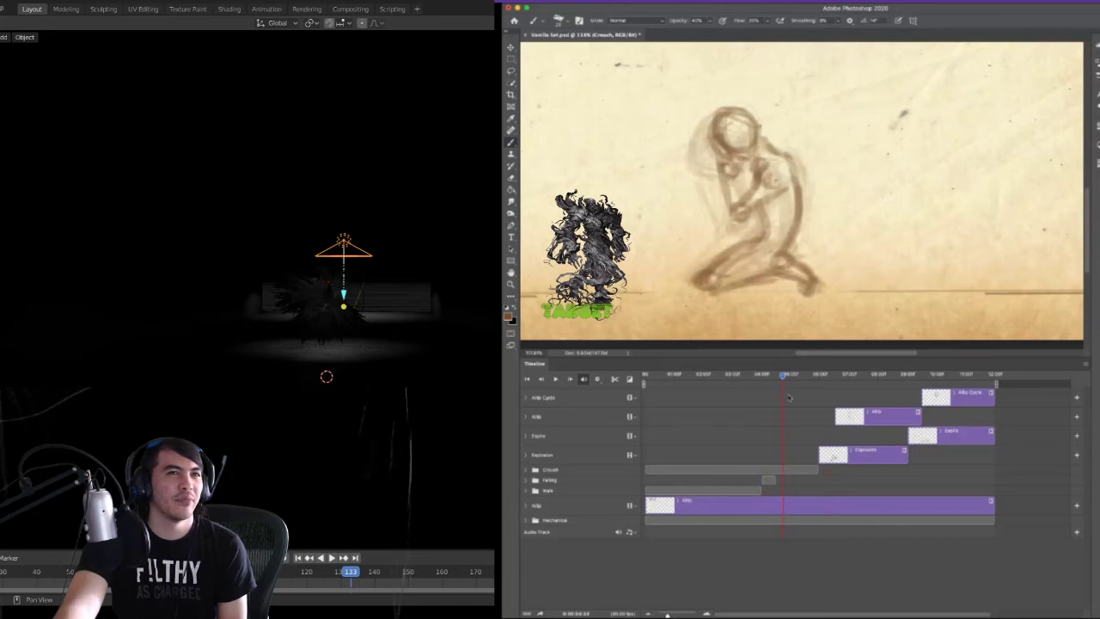
- Expand the Crouch group in the Photoshop timeline, and in Blender's camera view narrow the walled floor along X around the creature
left_click(527, 470)
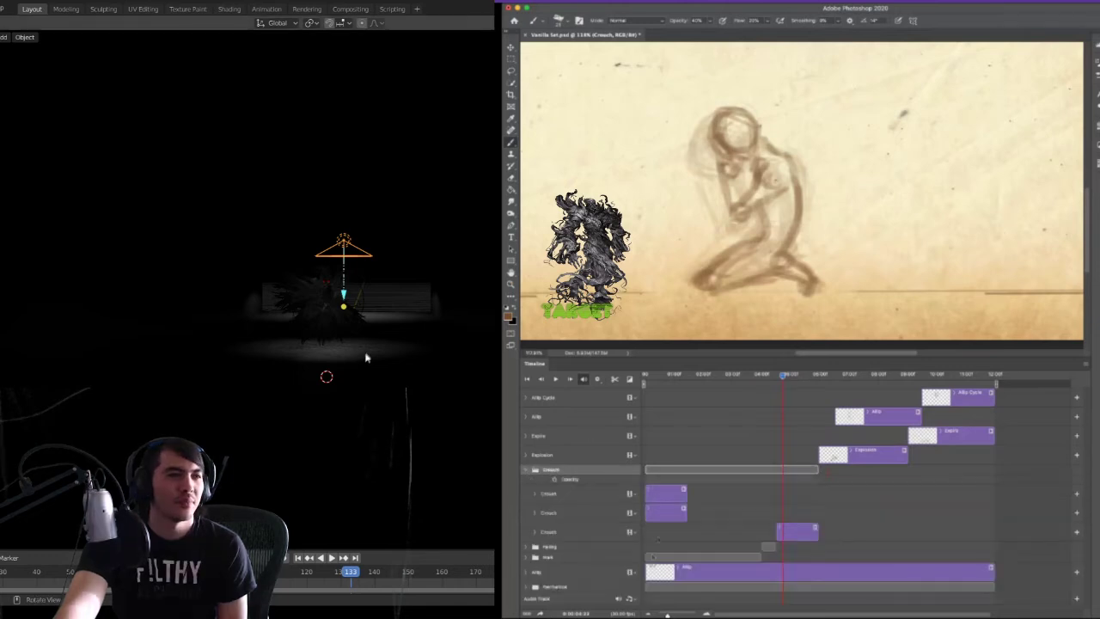
key("KP_0")
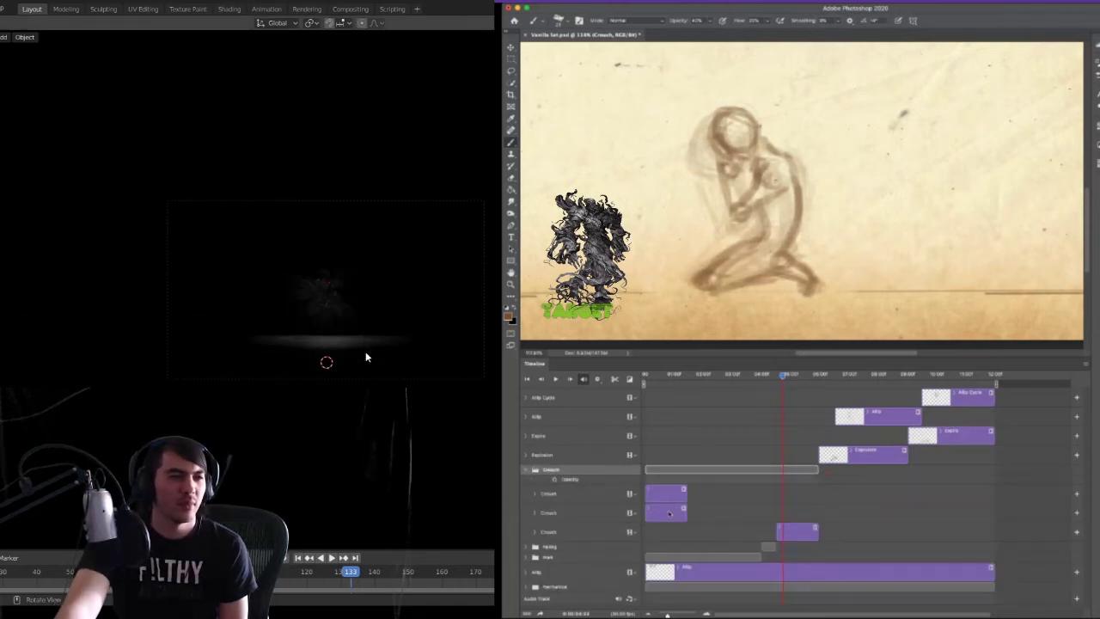
left_click(326, 340)
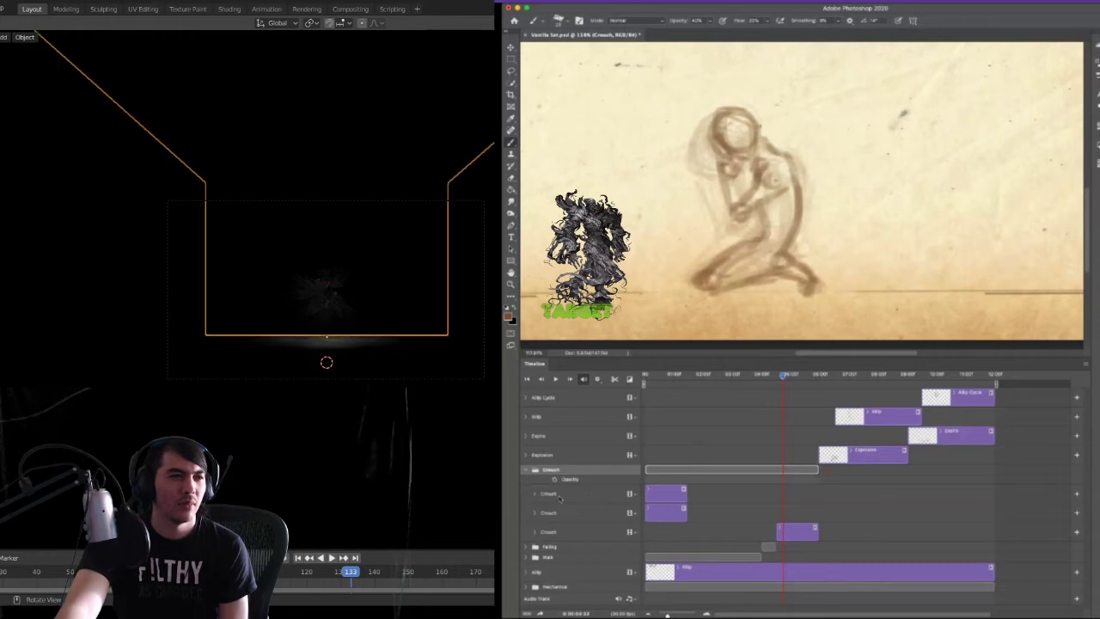
left_click(596, 471)
key("g")
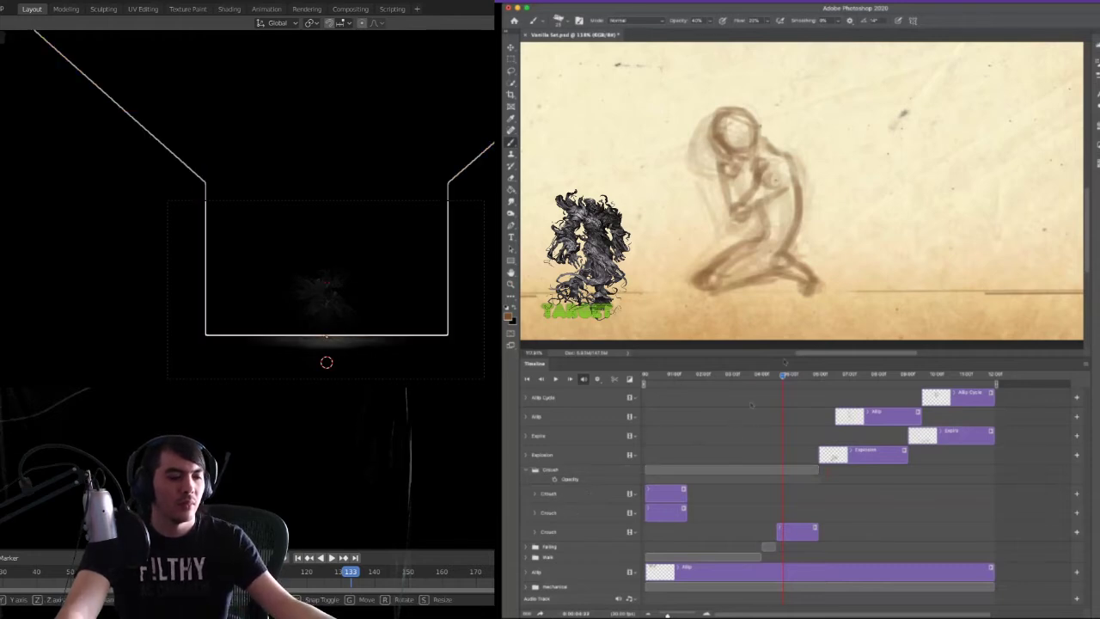
left_click(676, 376)
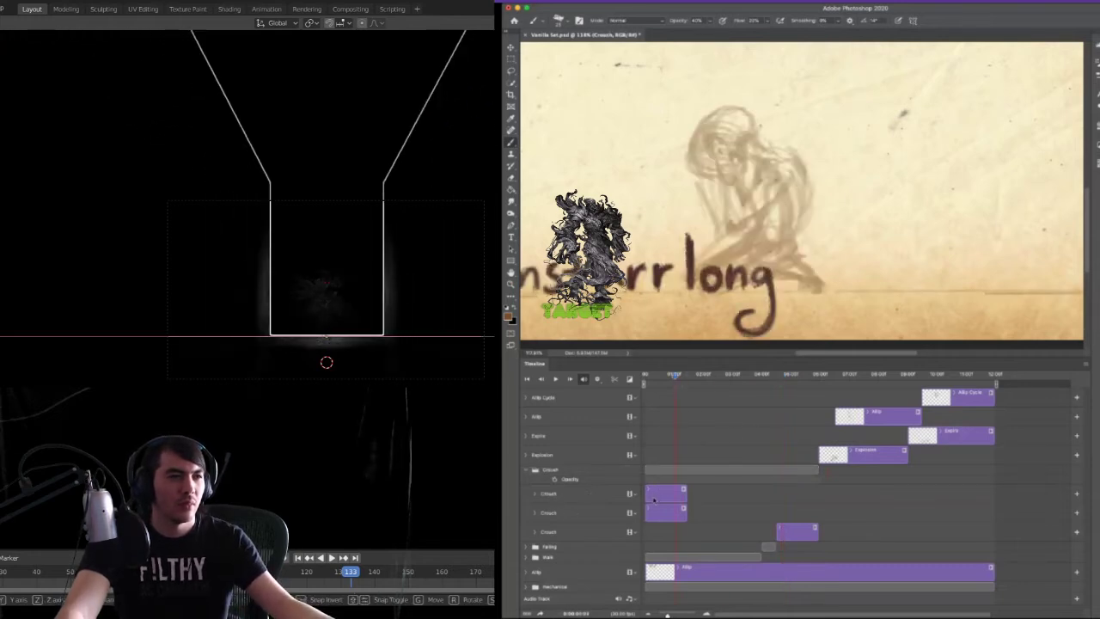
left_click(409, 430)
- In Photoshop, move the two early Crouch clips later in the timeline to line up with the third Crouch clip
left_click_drag(650, 519, 784, 518)
scroll(419, 412, "up", 2)
left_click_drag(665, 499, 796, 495)
scroll(417, 412, "down", 7)
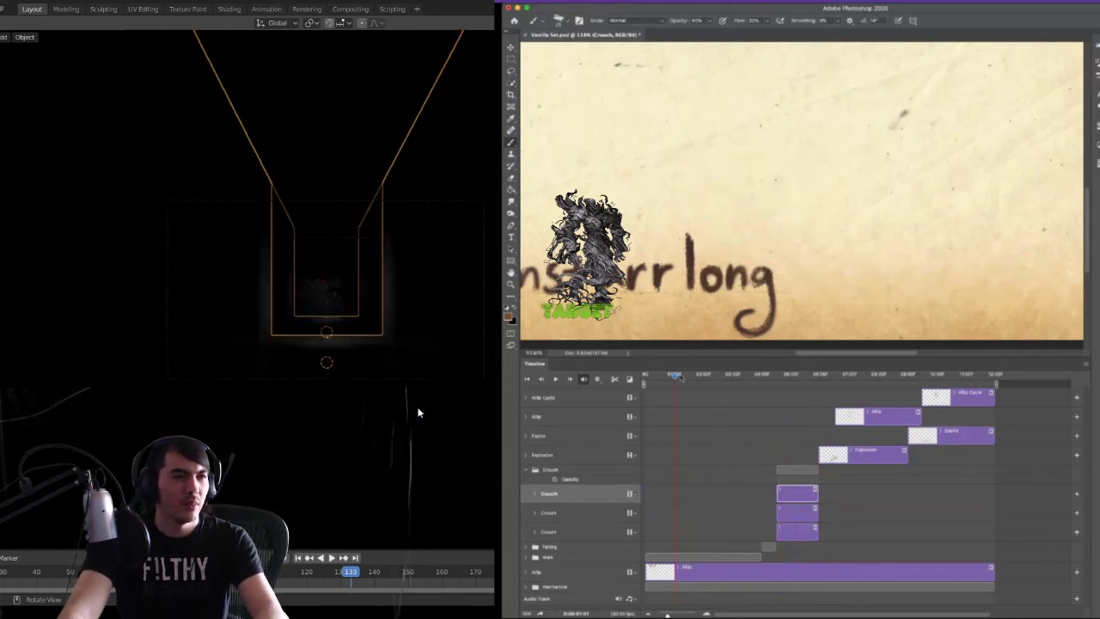
- In Photoshop, scrub the timeline to the Crouch clips between five and six seconds, and in Blender nudge the camera along Y
scroll(418, 413, "up", 10)
mouse_move(675, 376)
left_mouse_down()
mouse_move(805, 393)
mouse_move(801, 361)
left_mouse_up()
scroll(417, 413, "down", 1)
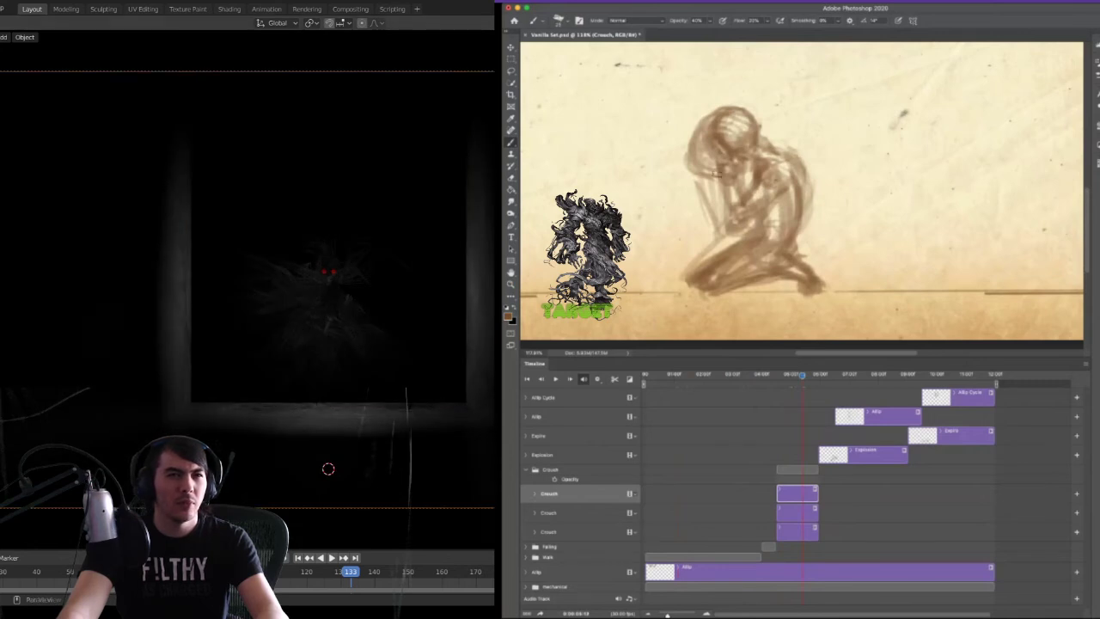
key("g")
key("y")
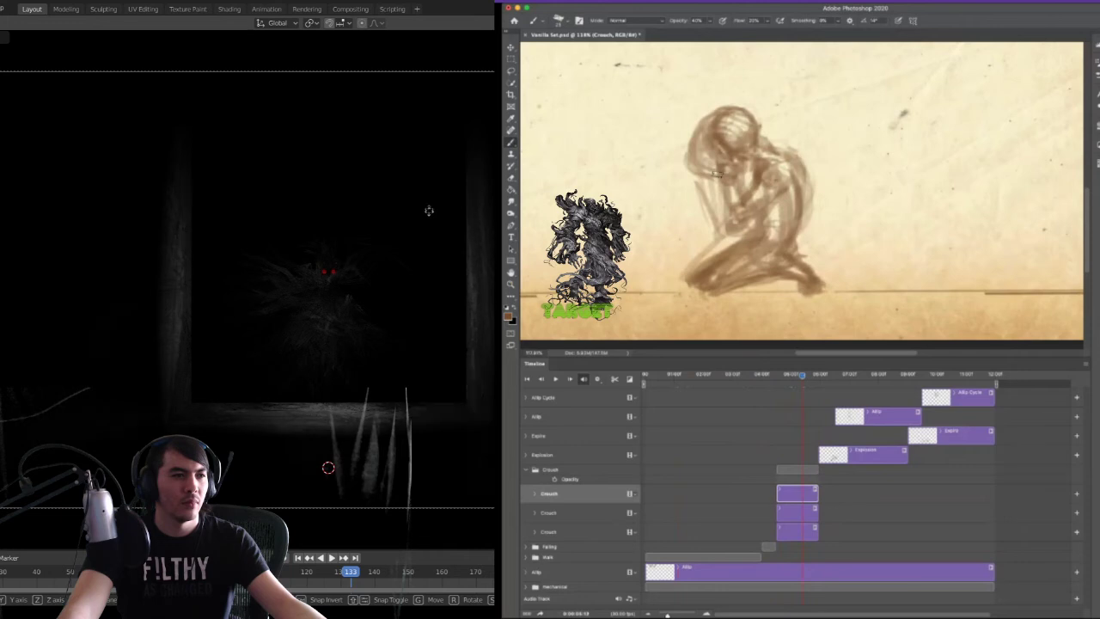
left_click(432, 179)
- In Blender, select the spotlight above the creature, move it along Y between the walls, and check the lighting through the camera
scroll(446, 283, "down", 1)
mouse_move(446, 283)
middle_mouse_down()
mouse_move(432, 300)
mouse_move(444, 295)
mouse_move(443, 305)
middle_mouse_up()
scroll(432, 300, "down", 2)
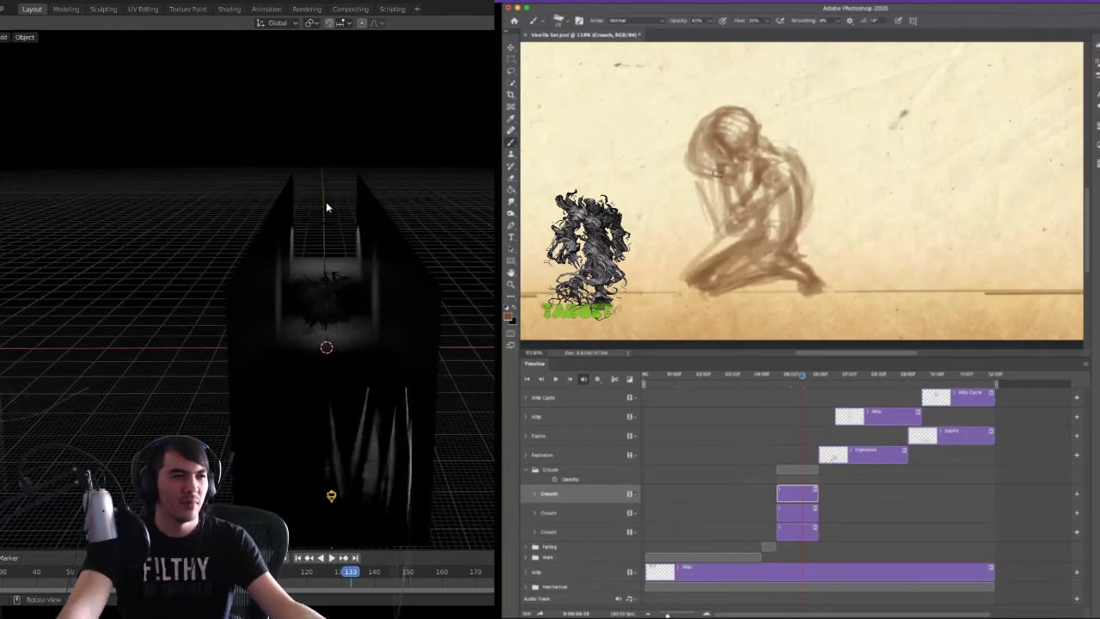
left_click(325, 205)
left_click_drag(325, 258, 327, 268)
mouse_move(365, 285)
middle_mouse_down()
mouse_move(365, 275)
mouse_move(365, 286)
middle_mouse_up()
key("g")
key("y")
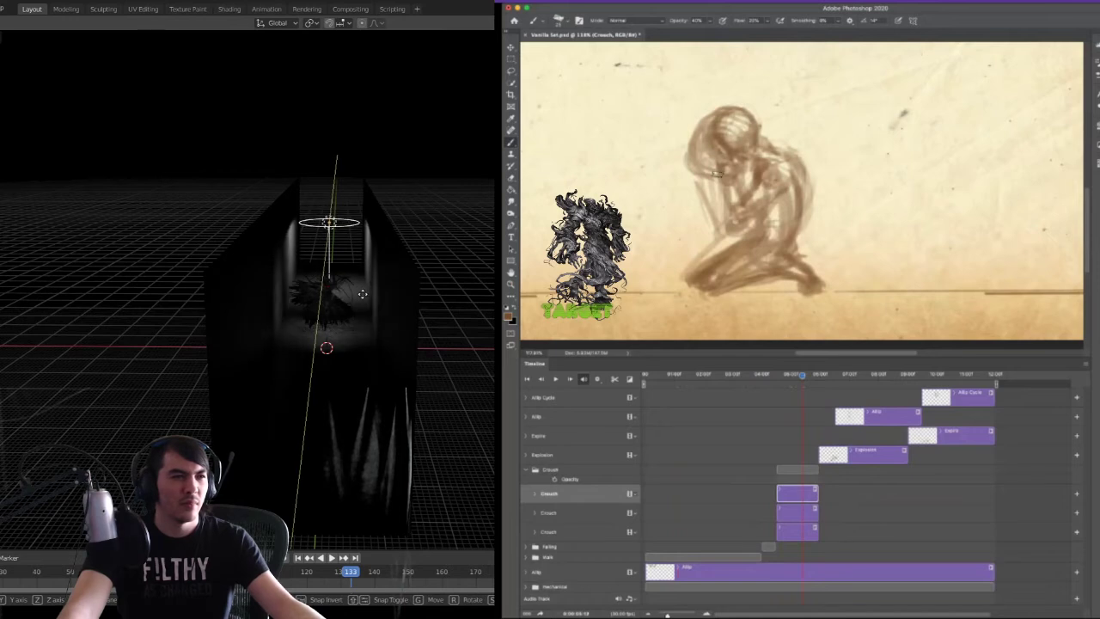
left_click(362, 295)
key("KP_0")
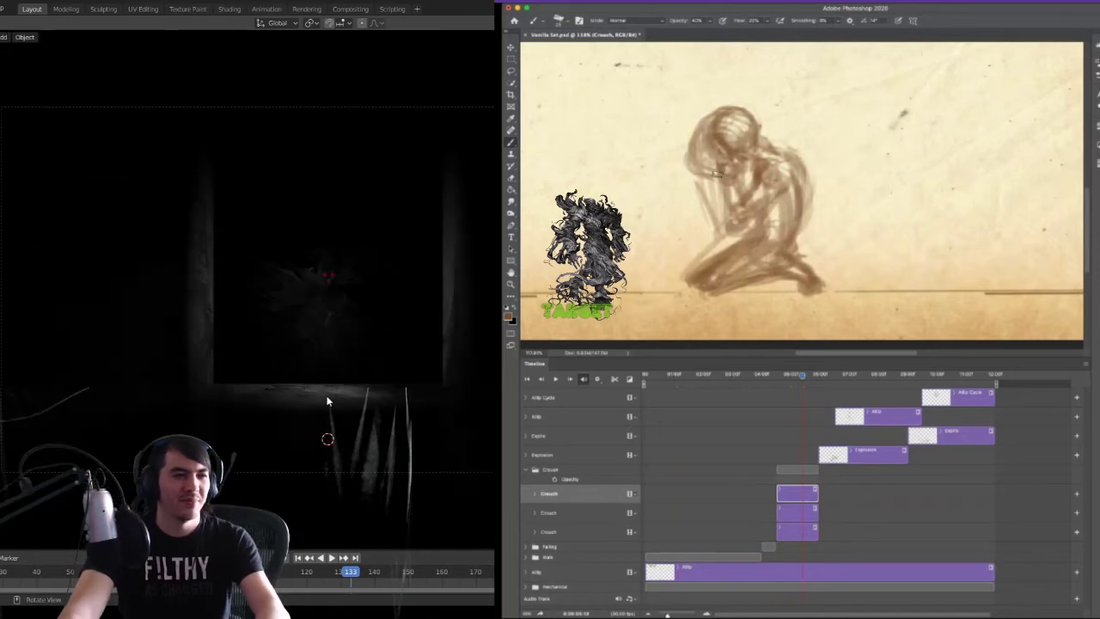
scroll(327, 400, "up", 2)
scroll(327, 400, "down", 2)
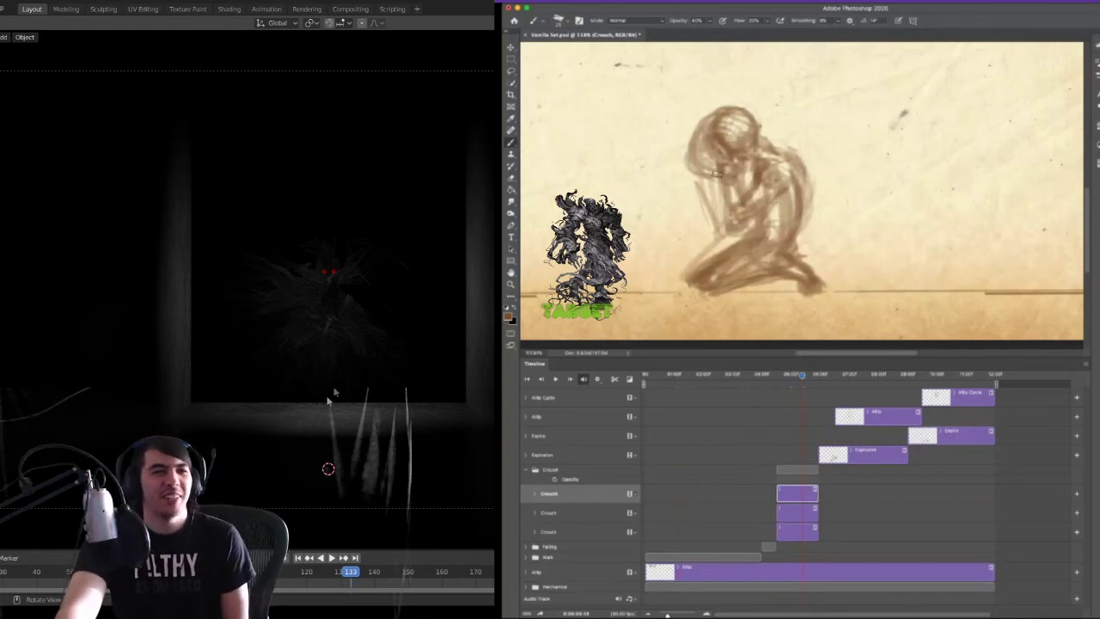
- Select the lowest Crouch layer in Photoshop, and in Blender narrow the cone of the spotlight above the creature
middle_click_drag(420, 336, 421, 339)
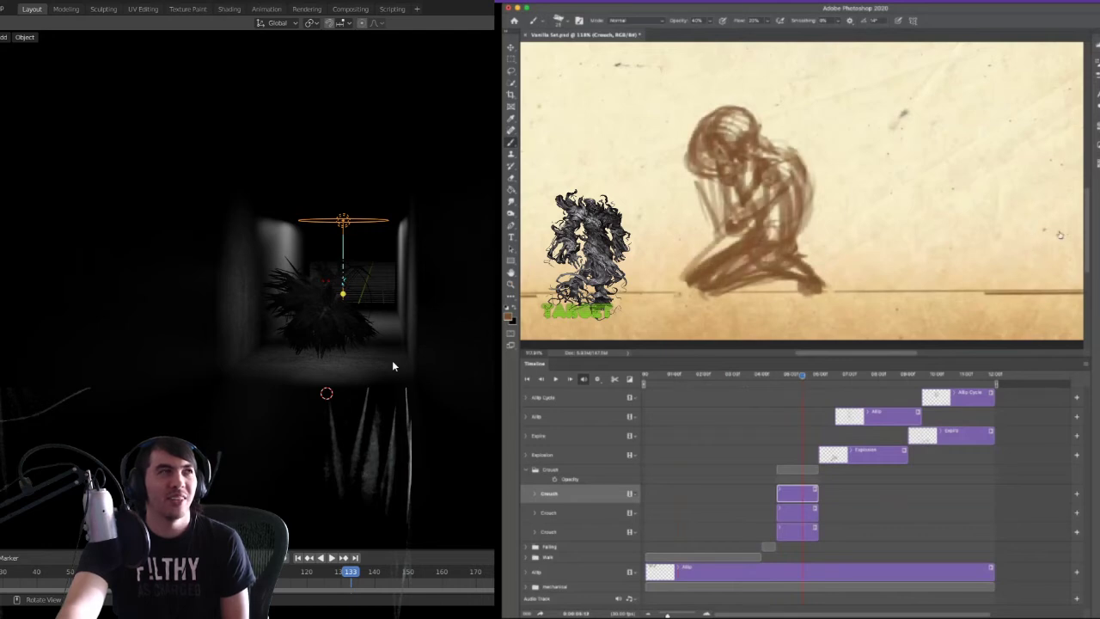
key("alt+bracketleft")
key("alt+bracketleft")
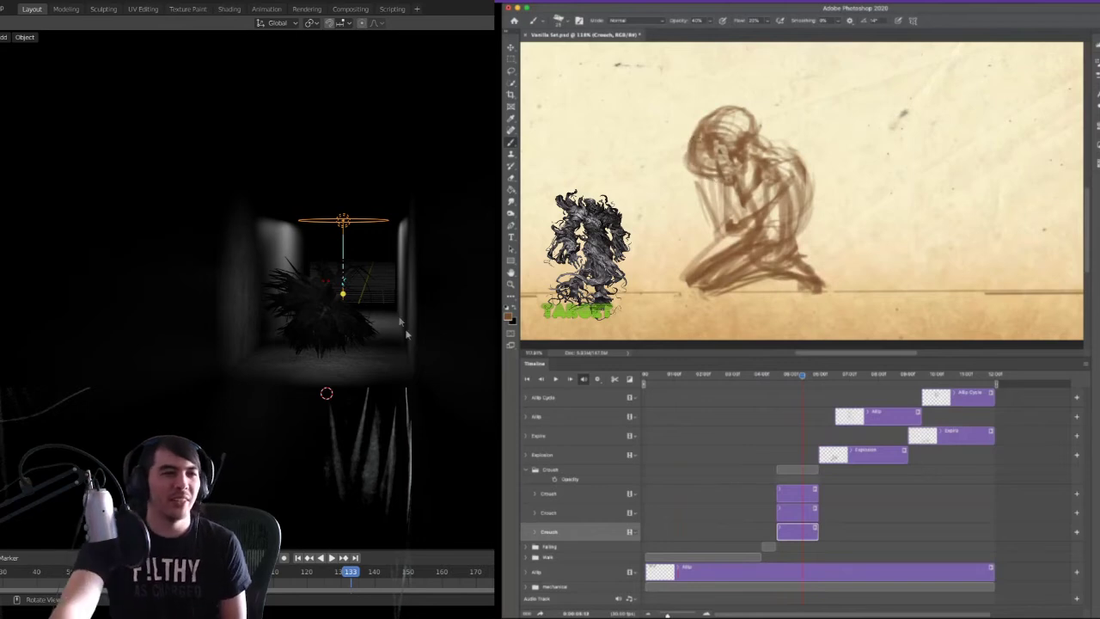
left_click_drag(344, 277, 344, 276)
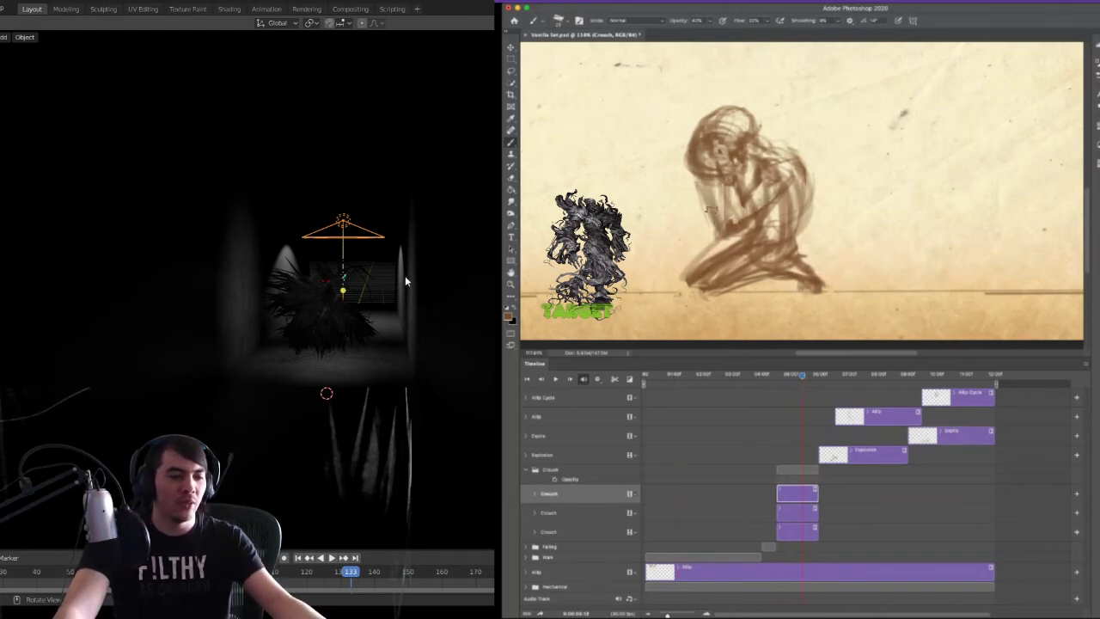
- Move the spotlight along Y and raise it along Z high above the creature, near the upper edge of the camera frame
key("g")
key("y")
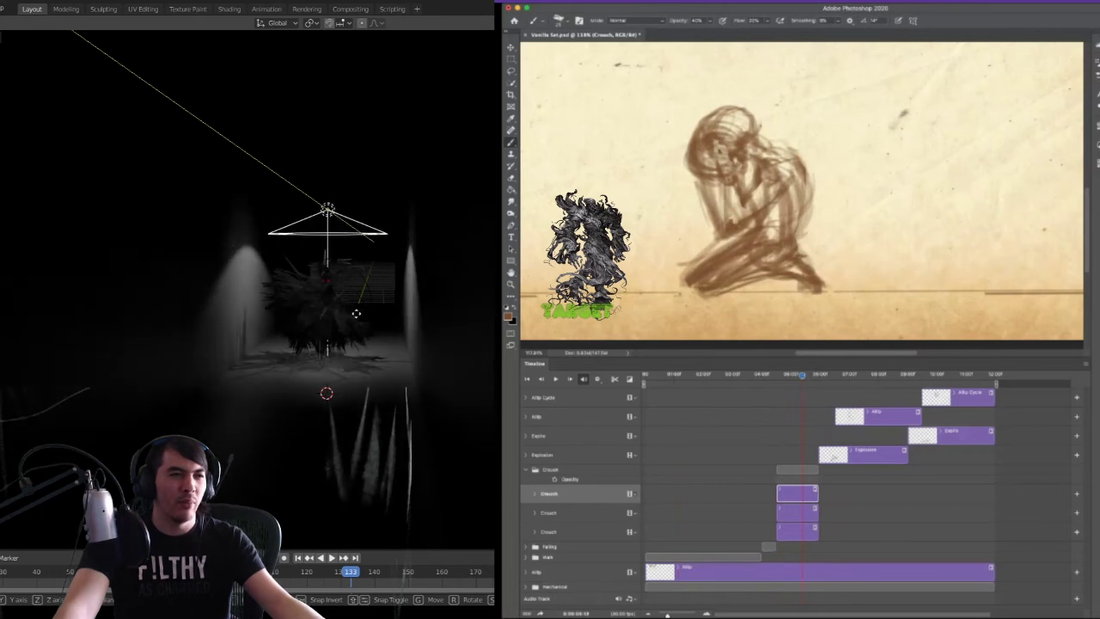
left_click(357, 319)
key("r")
key("z")
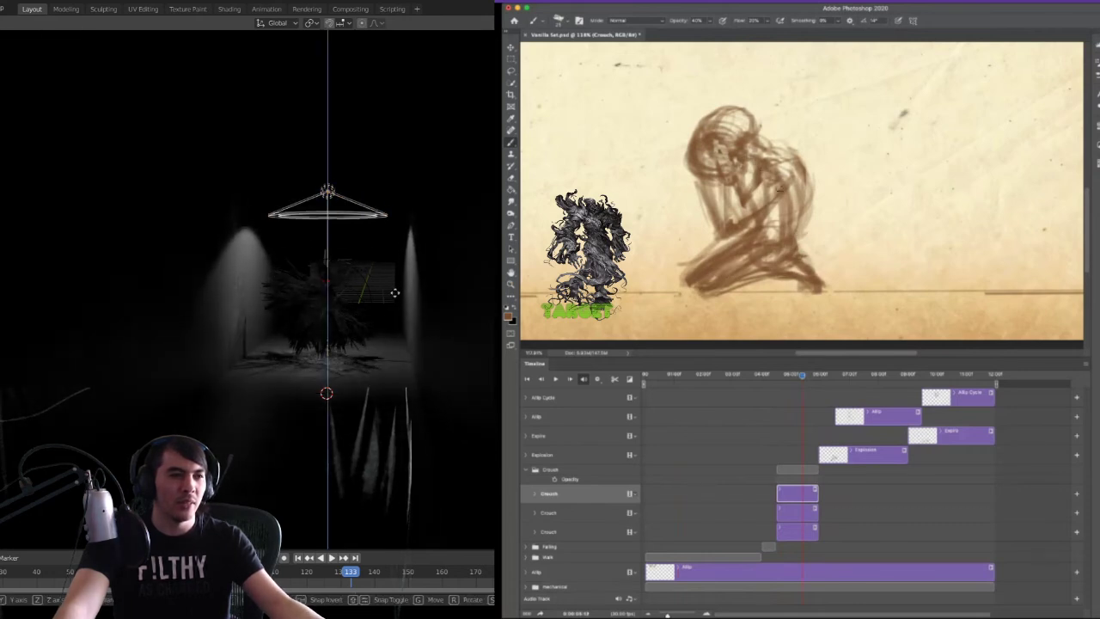
left_click(397, 250)
scroll(403, 316, "up", 3)
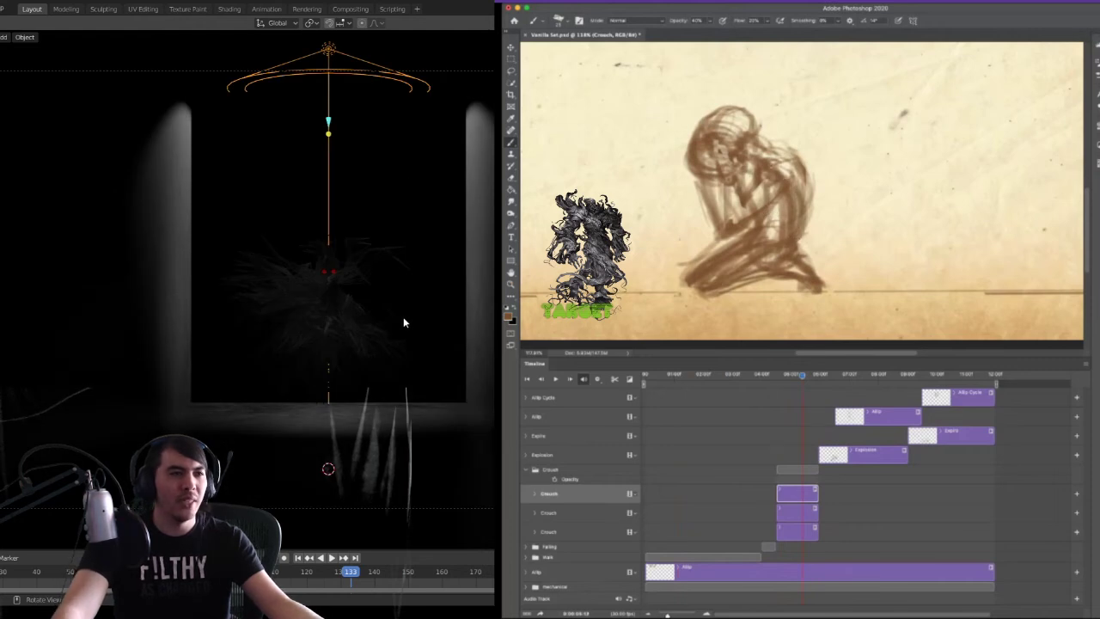
- Check Blender's spotlit creature from orbit and camera views, and switch to the Brush tool in Photoshop for redrawing the crouching head and arms
middle_click_drag(403, 316, 397, 327)
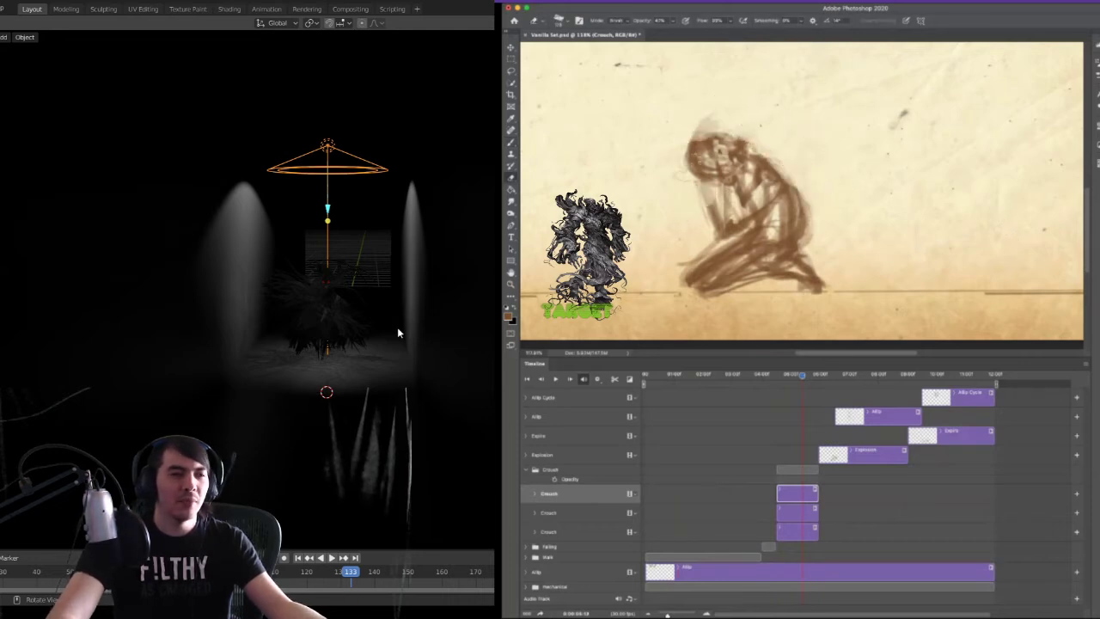
middle_click_drag(395, 326, 391, 317)
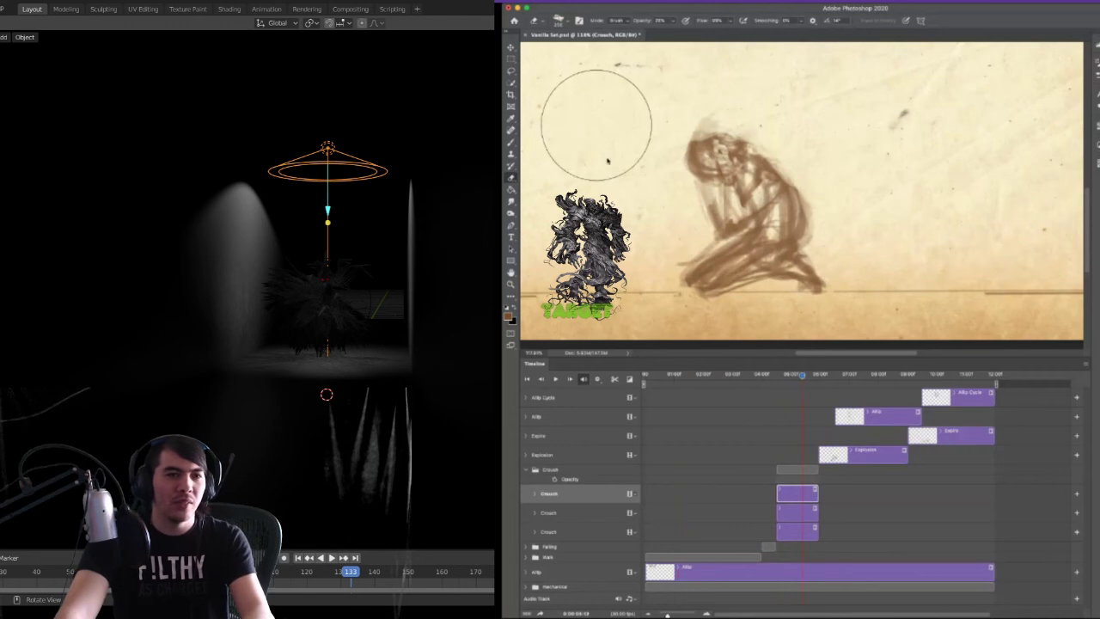
key("KP_0")
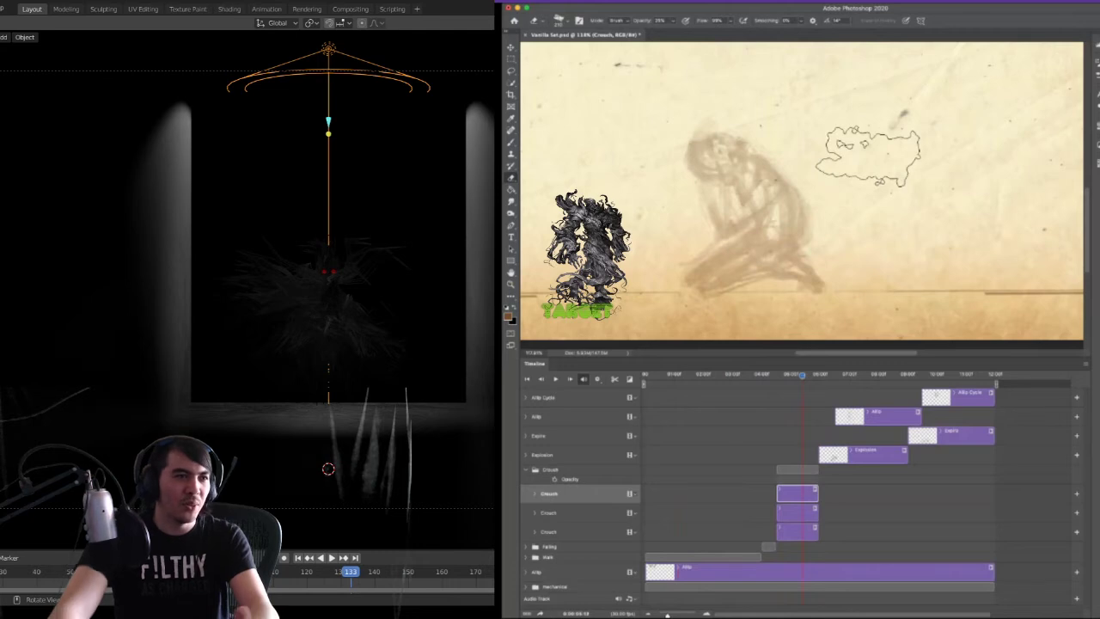
key("shift")
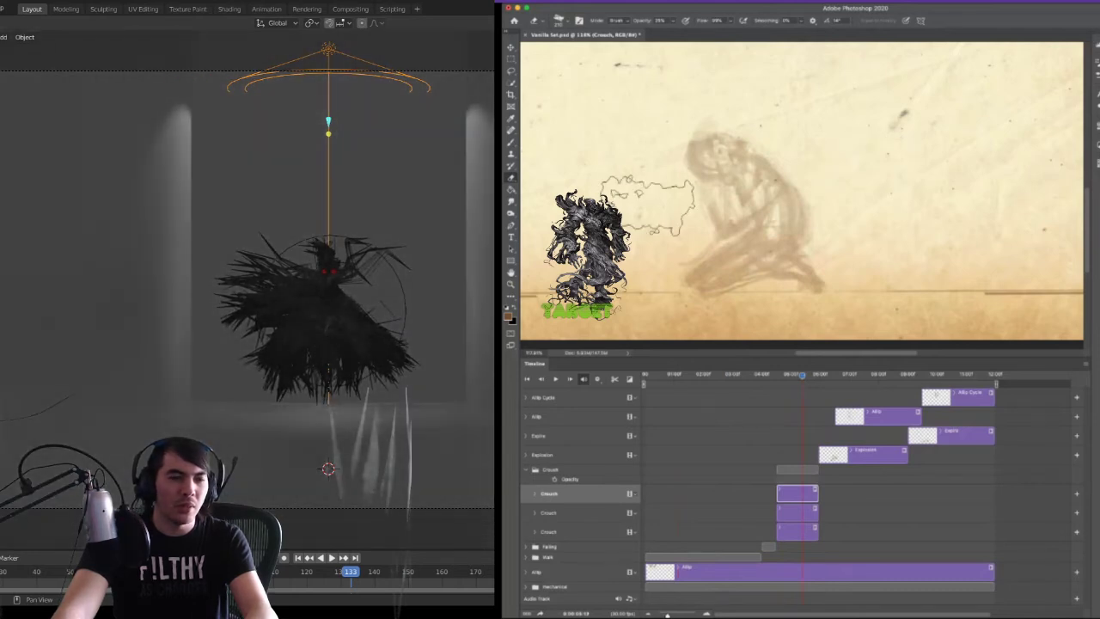
key("b")
middle_click_drag(338, 329, 340, 319)
key("KP_0")
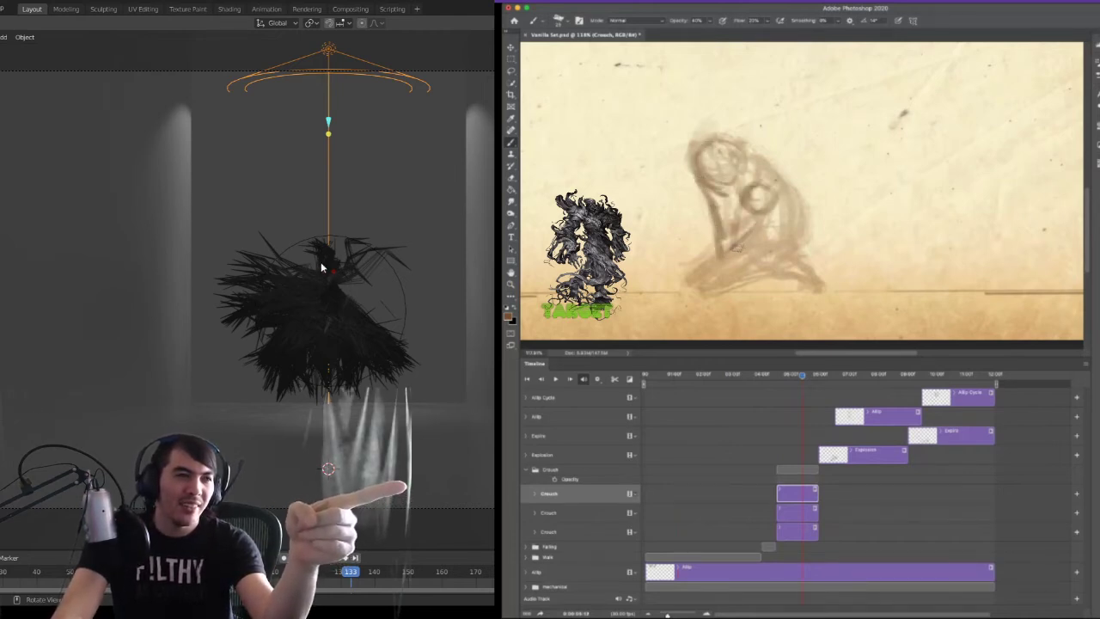
- In Blender, move the spotlight farther away from the camera along Y, and inspect the creature from other angles and through the camera
middle_click_drag(397, 275, 383, 286)
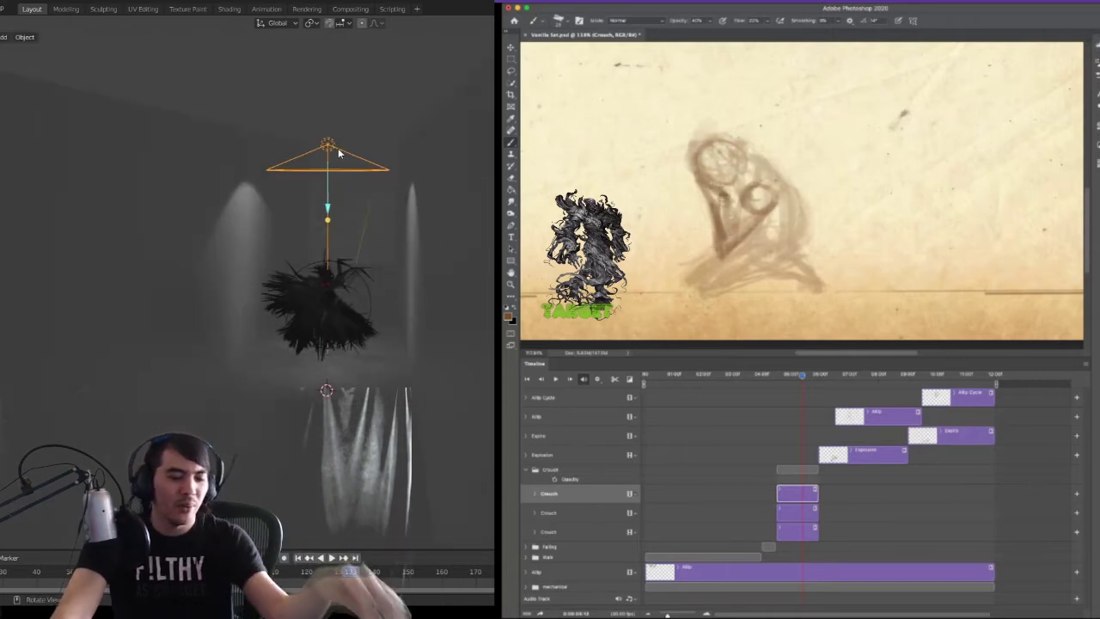
key("r")
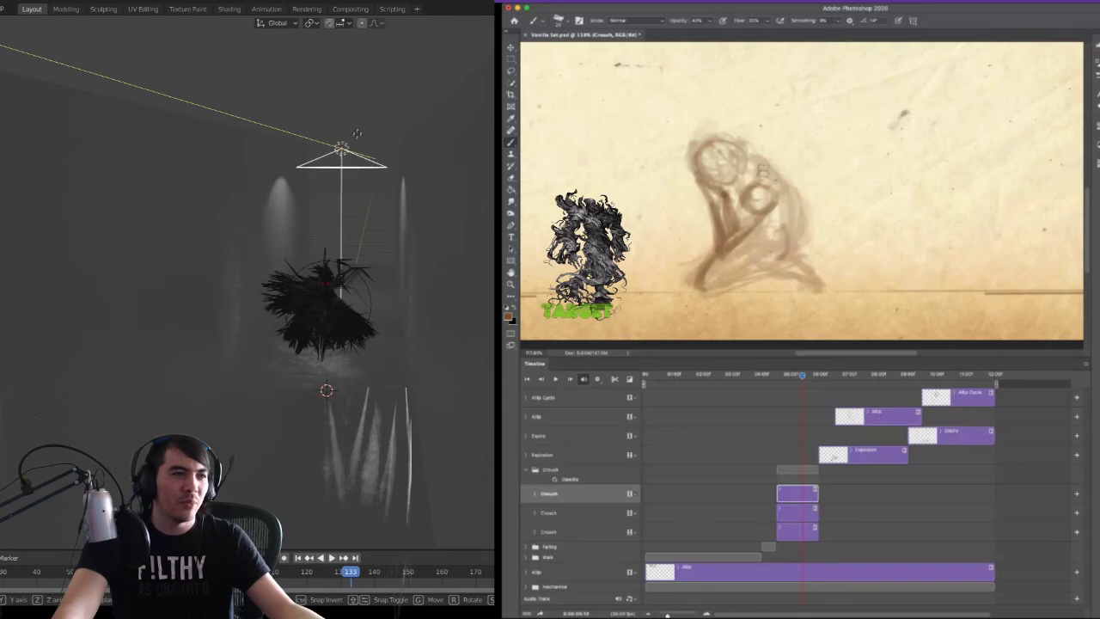
left_click(353, 226)
middle_click_drag(353, 226, 371, 216)
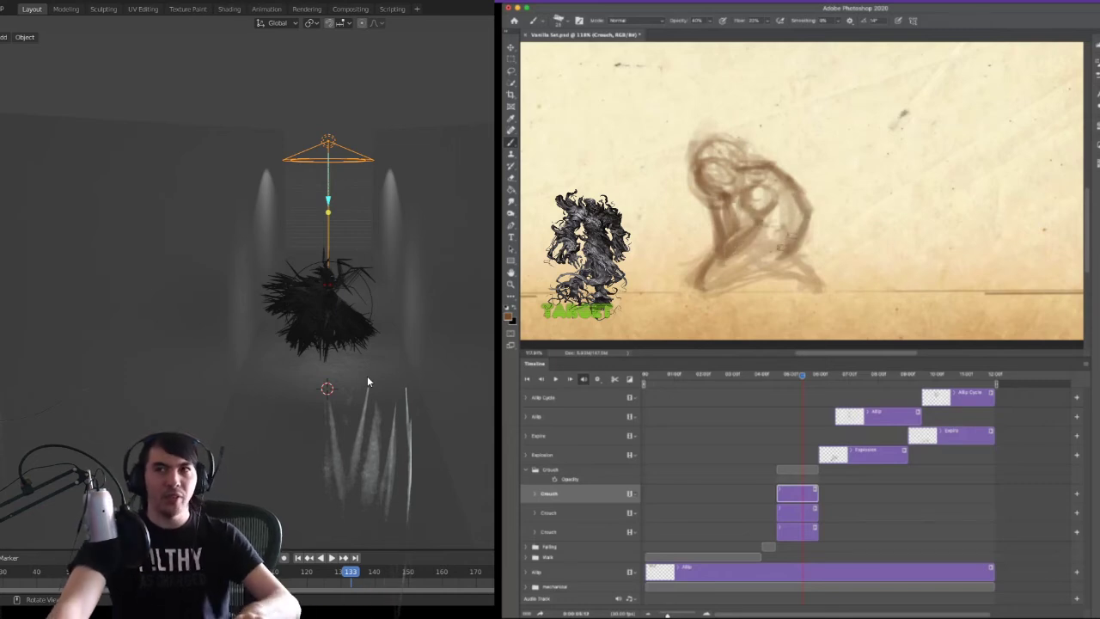
middle_click_drag(399, 391, 388, 368)
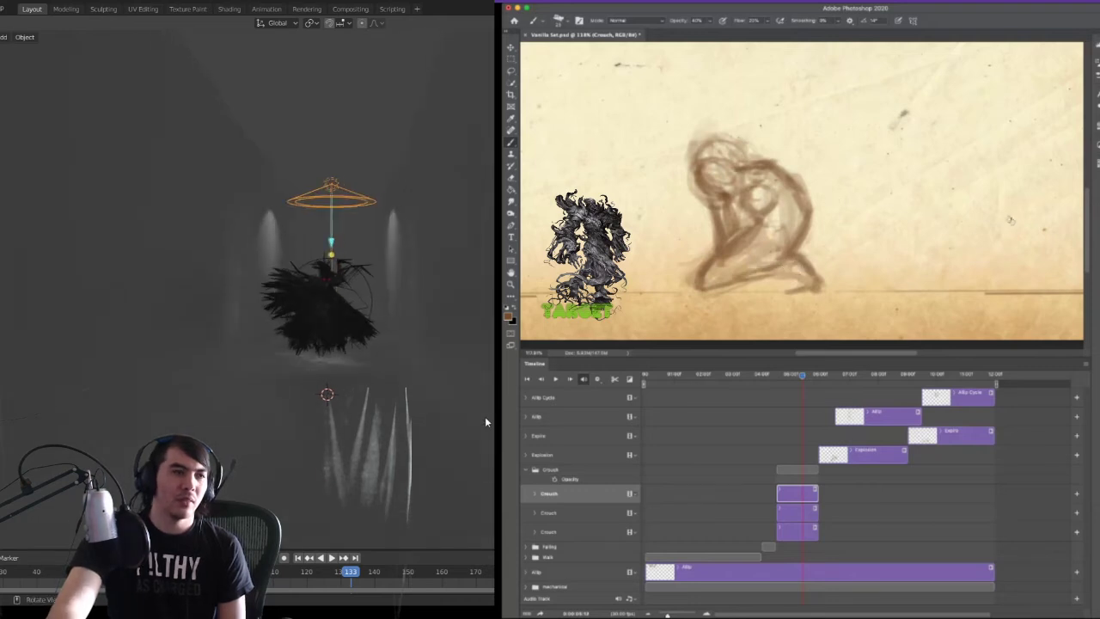
key("KP_0")
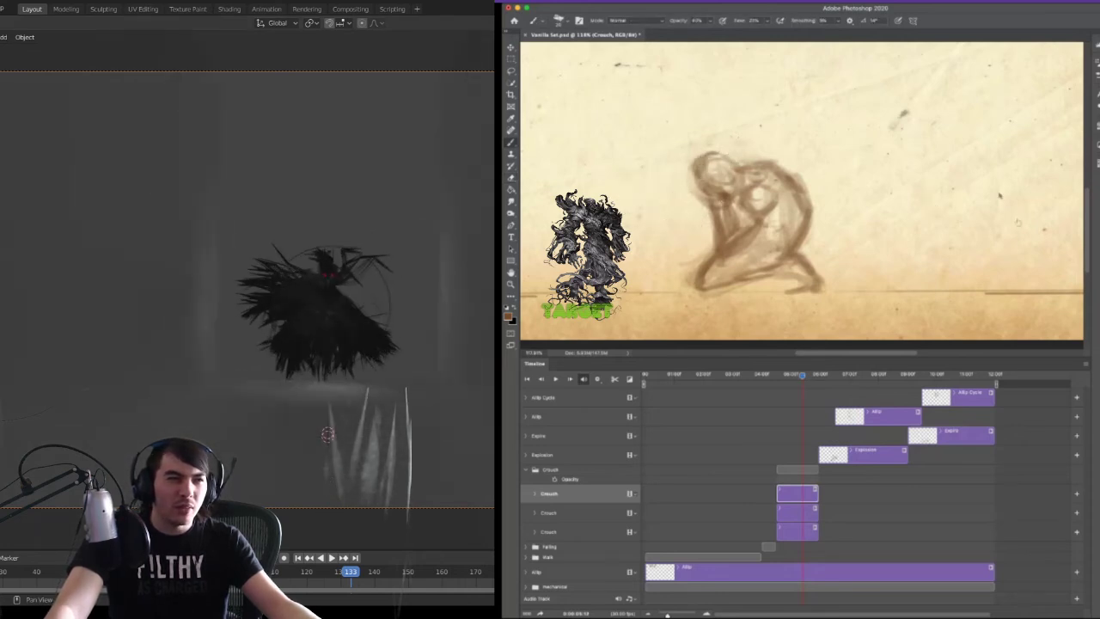
scroll(318, 300, "up", 2)
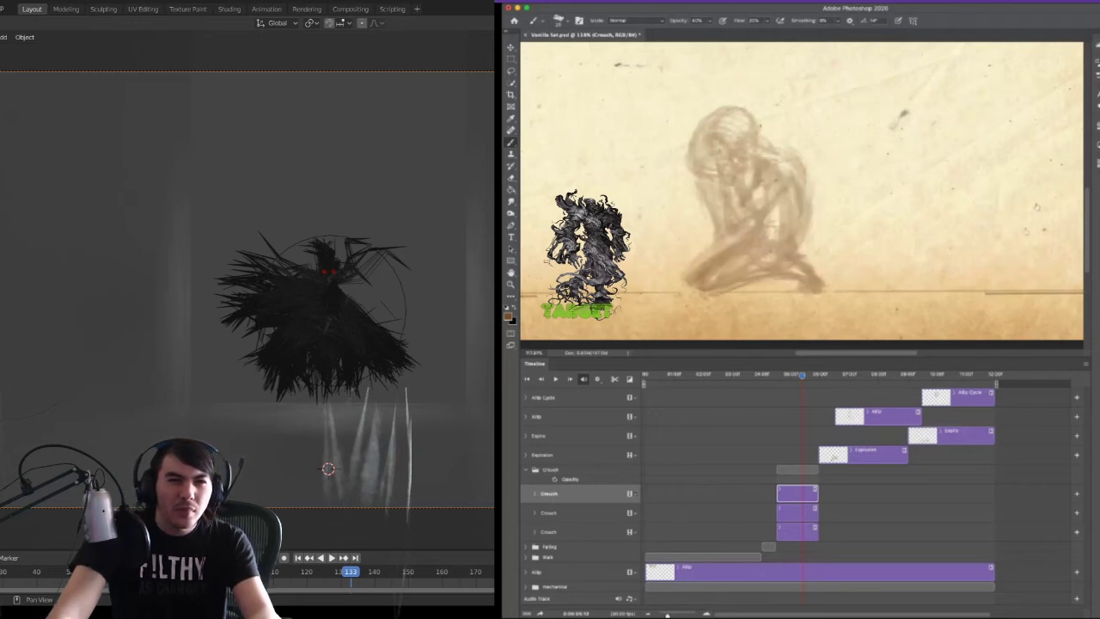
- Select the lowest Crouch layer in Photoshop, and in Blender play the creature's animation from the first frame
key("alt+bracketleft")
key("alt+bracketleft")
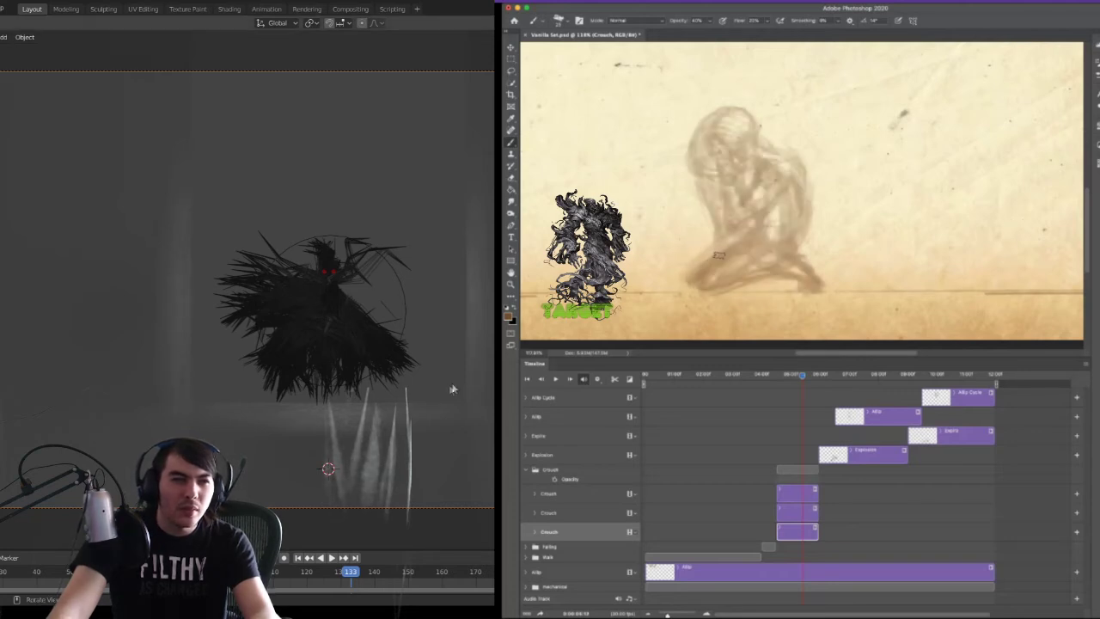
left_click(297, 558)
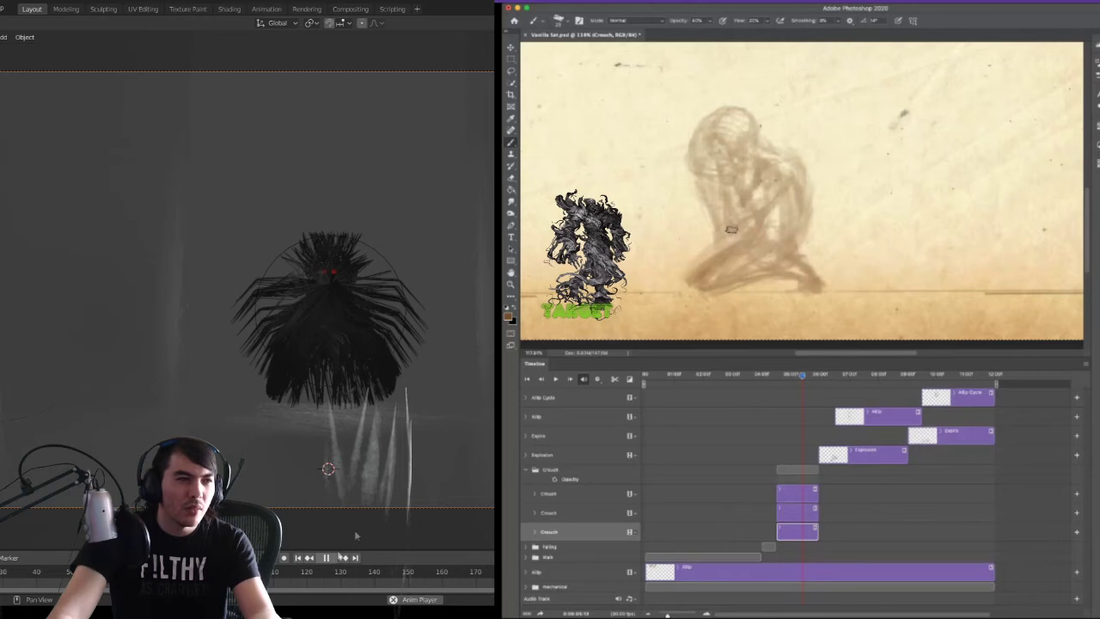
left_click(331, 558)
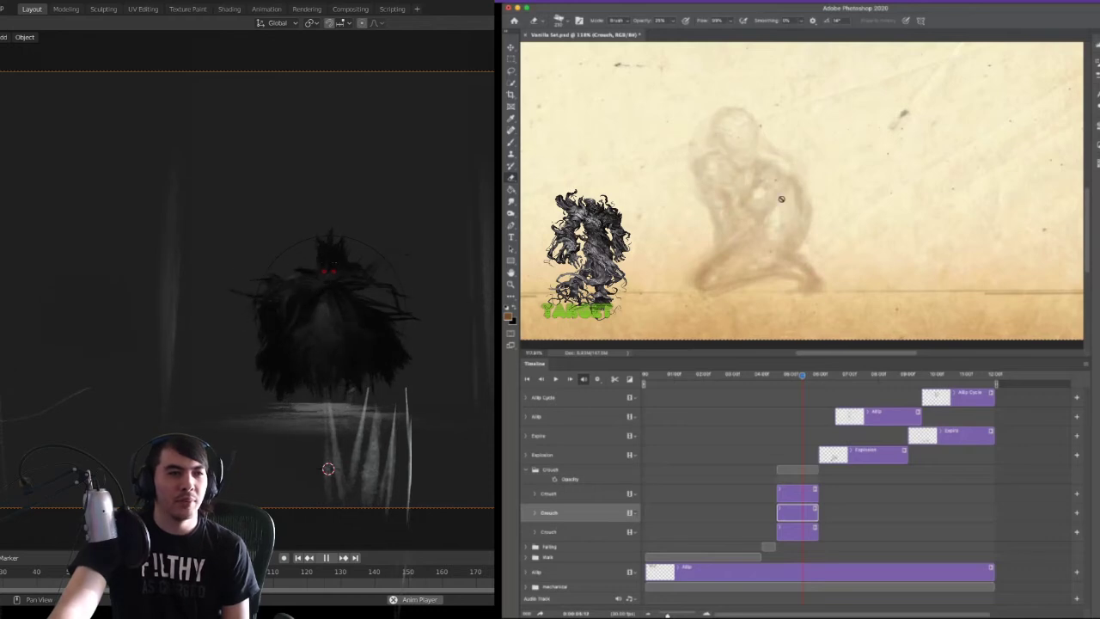
scroll(328, 505, "up", 3)
scroll(328, 481, "down", 3)
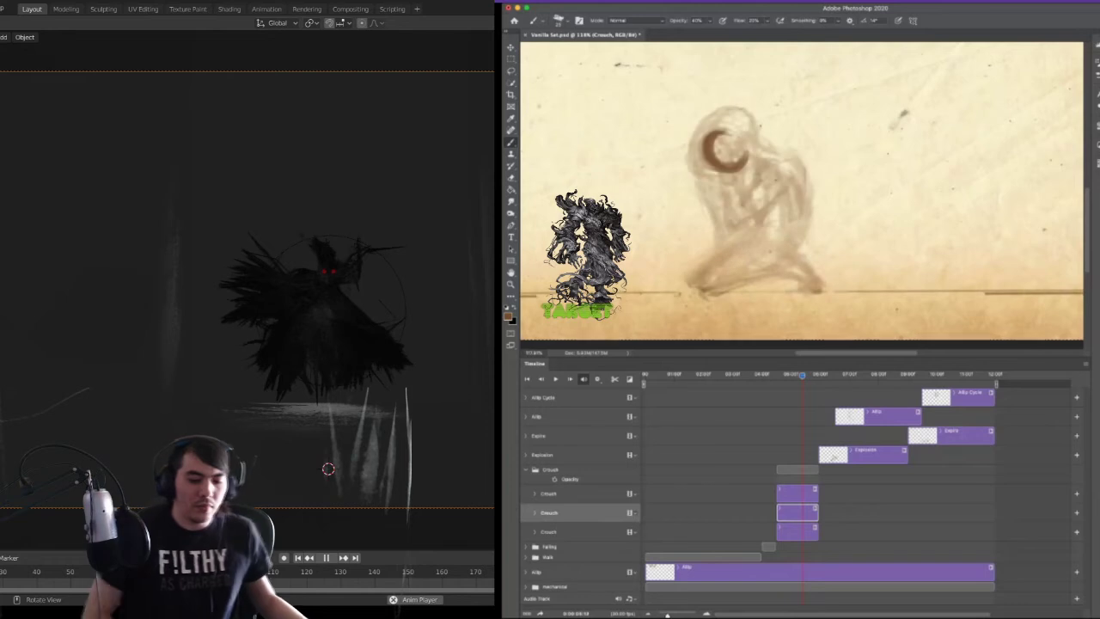
- In Photoshop, remove the dark head arc on the middle Crouch layer and redraw the head circle over the faded sketch with the Brush tool
key("e")
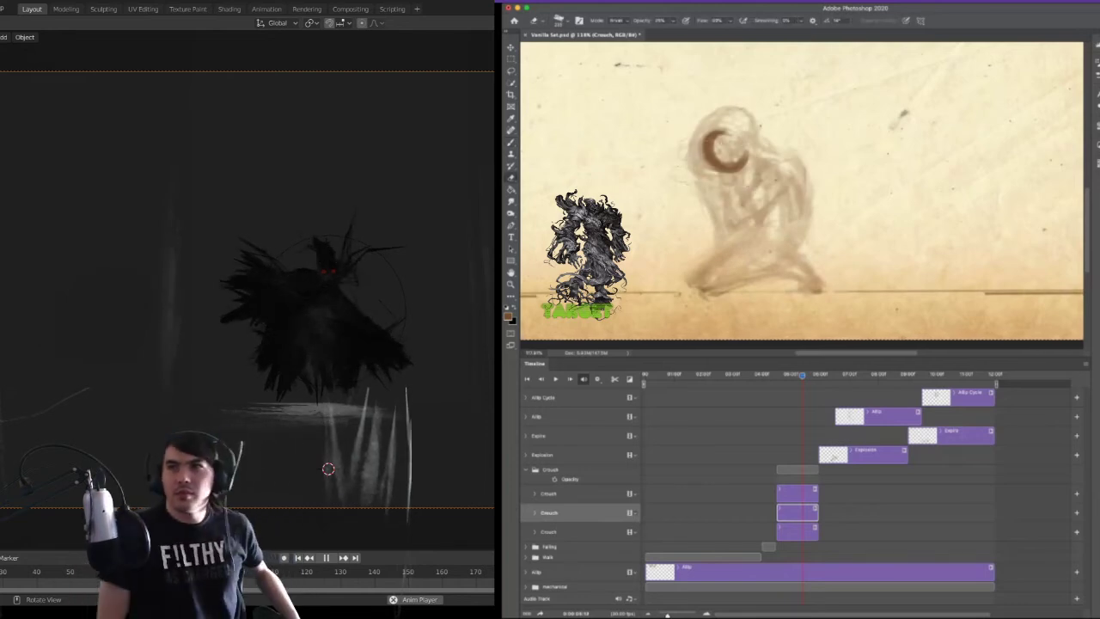
mouse_move(706, 155)
left_mouse_down()
mouse_move(752, 112)
mouse_move(725, 106)
mouse_move(761, 123)
mouse_move(766, 159)
mouse_move(690, 189)
mouse_move(820, 202)
mouse_move(762, 265)
mouse_move(805, 277)
mouse_move(759, 232)
mouse_move(758, 123)
left_mouse_up()
key("ctrl+z")
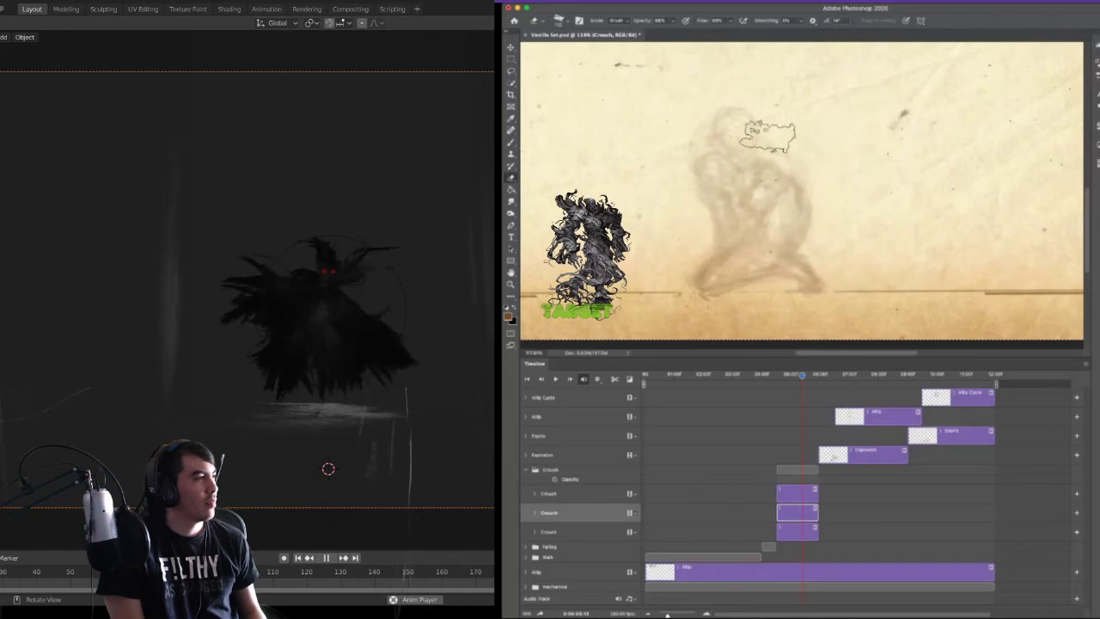
key("b")
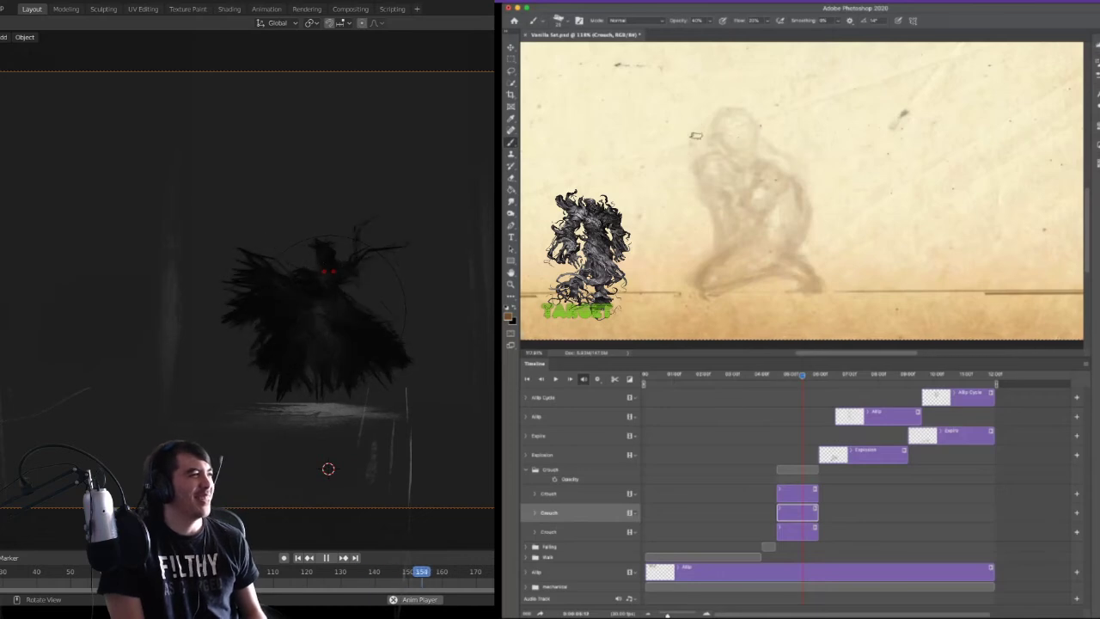
left_click_drag(706, 146, 715, 136)
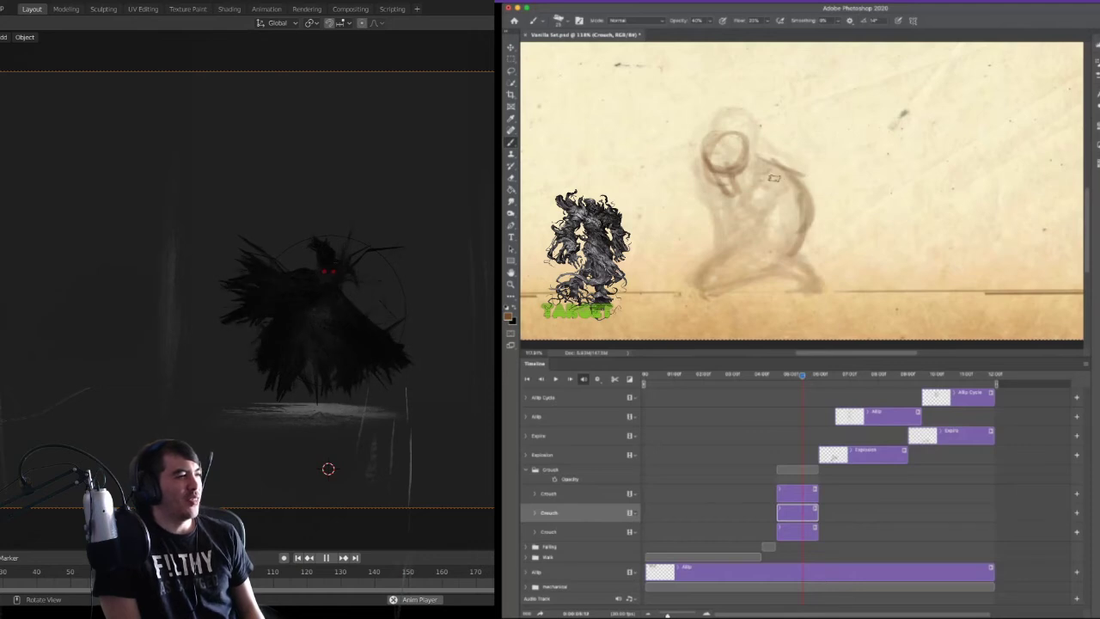
- Undo the last back strokes and redraw the crouching figure's curved back, arms and folded legs on the middle Crouch layer
key("super+z")
key("super+z")
key("super+z")
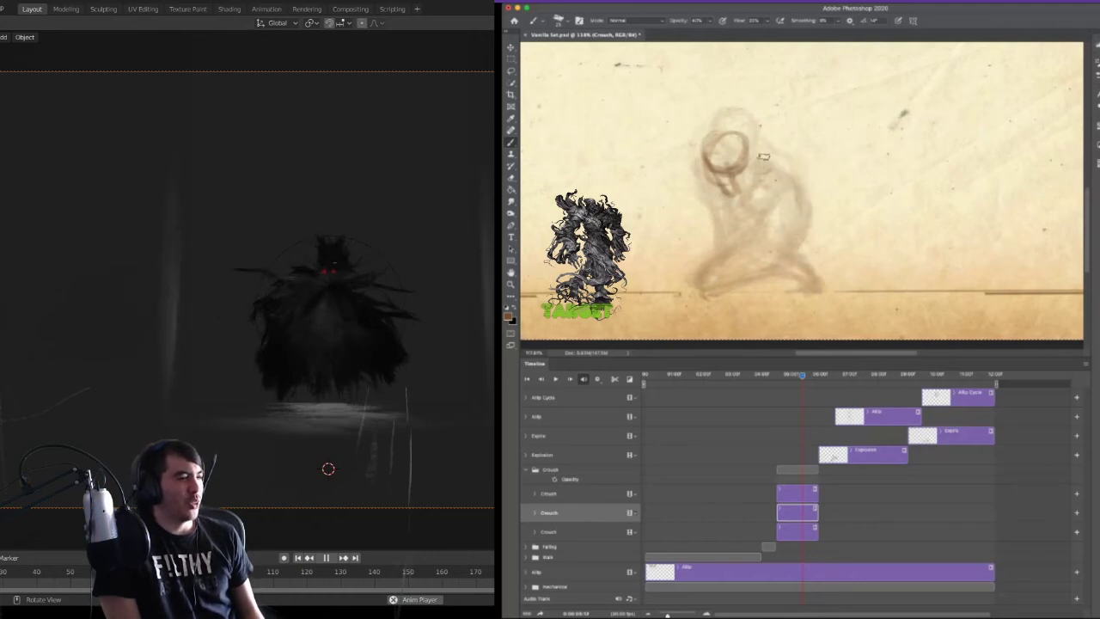
mouse_move(753, 153)
left_mouse_down()
mouse_move(805, 202)
mouse_move(790, 239)
left_mouse_up()
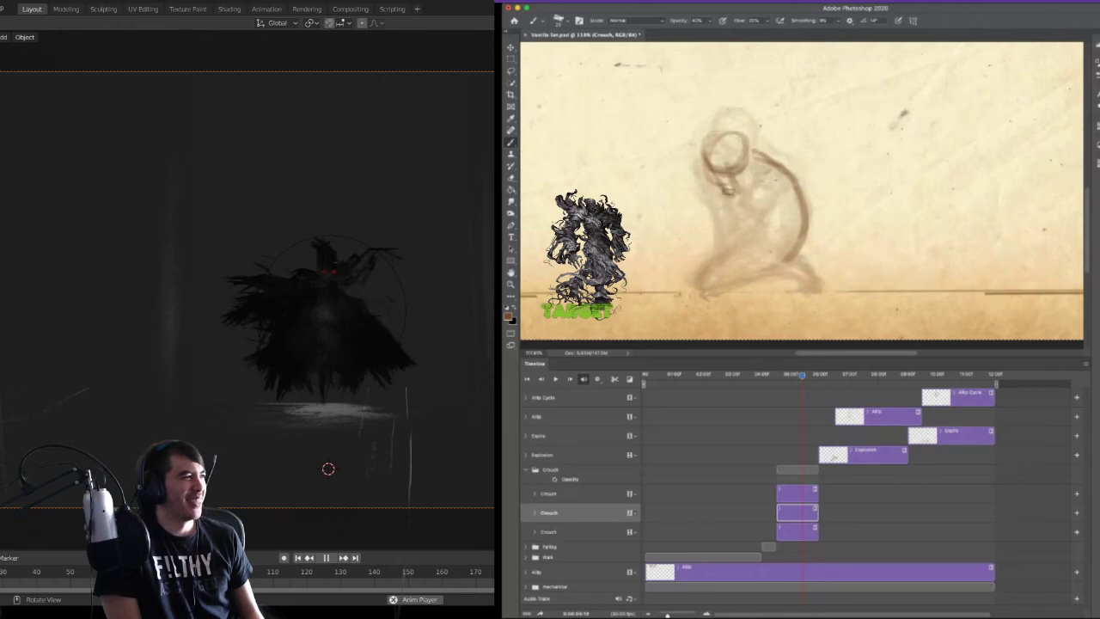
left_click_drag(742, 189, 737, 234)
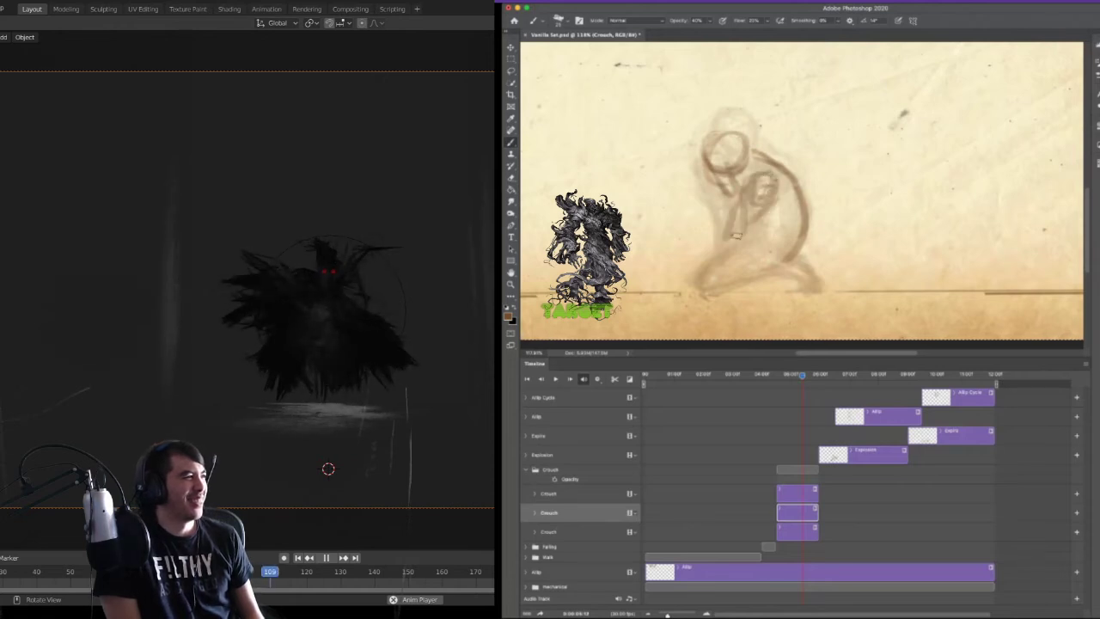
mouse_move(725, 194)
left_mouse_down()
mouse_move(741, 245)
mouse_move(698, 274)
mouse_move(700, 296)
mouse_move(813, 280)
mouse_move(800, 288)
mouse_move(789, 261)
mouse_move(723, 277)
left_mouse_up()
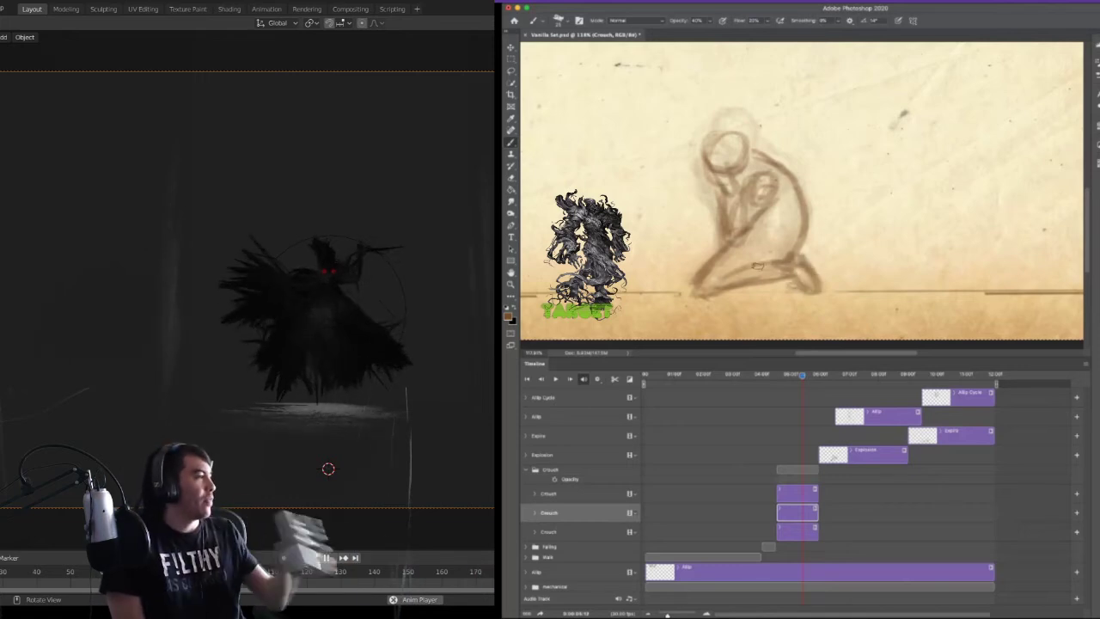
- Add facial guide strokes to the crouching figure's head and rename the three crouch layers 1 Crouch, 2 Crouch and 3 Crouch from lowest to highest
mouse_move(741, 157)
left_mouse_down()
mouse_move(757, 187)
mouse_move(720, 139)
mouse_move(708, 178)
left_mouse_up()
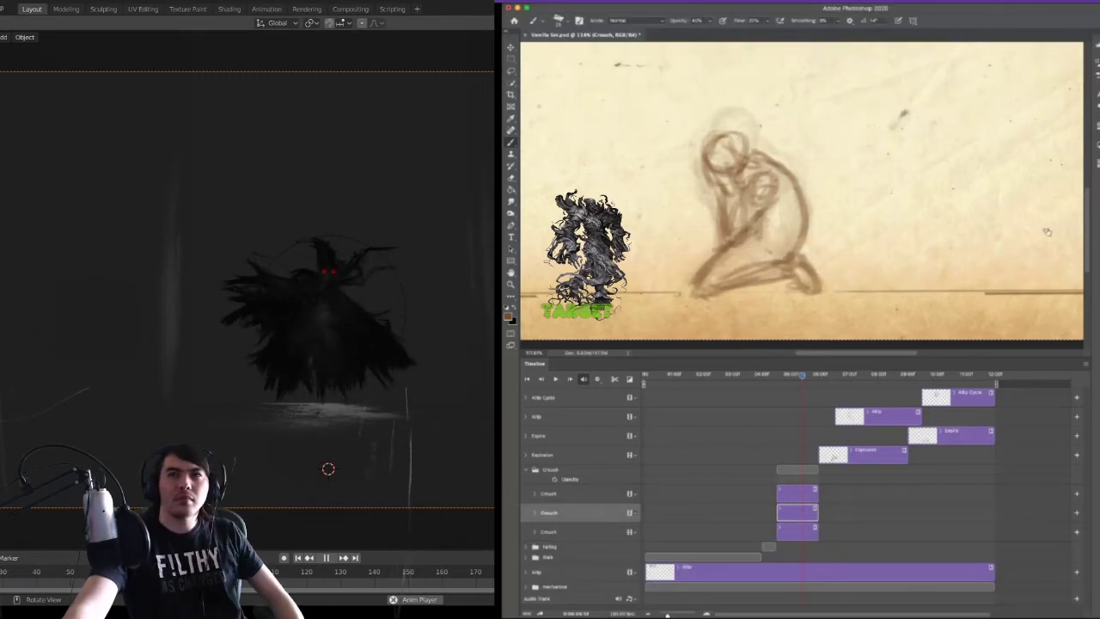
key("alt+bracketleft")
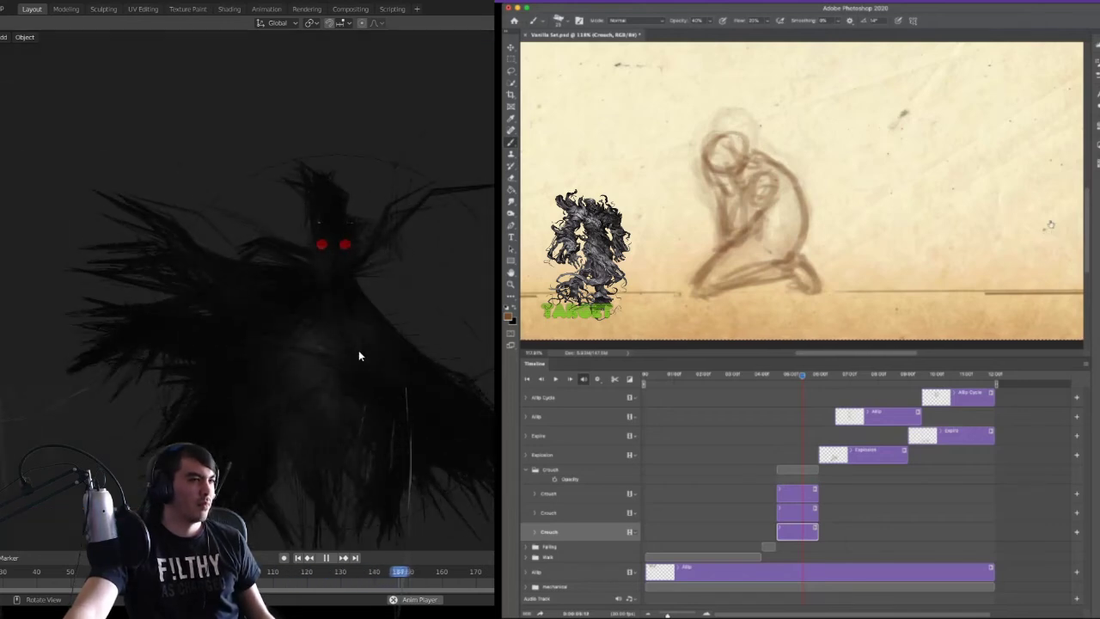
key("alt+bracketright")
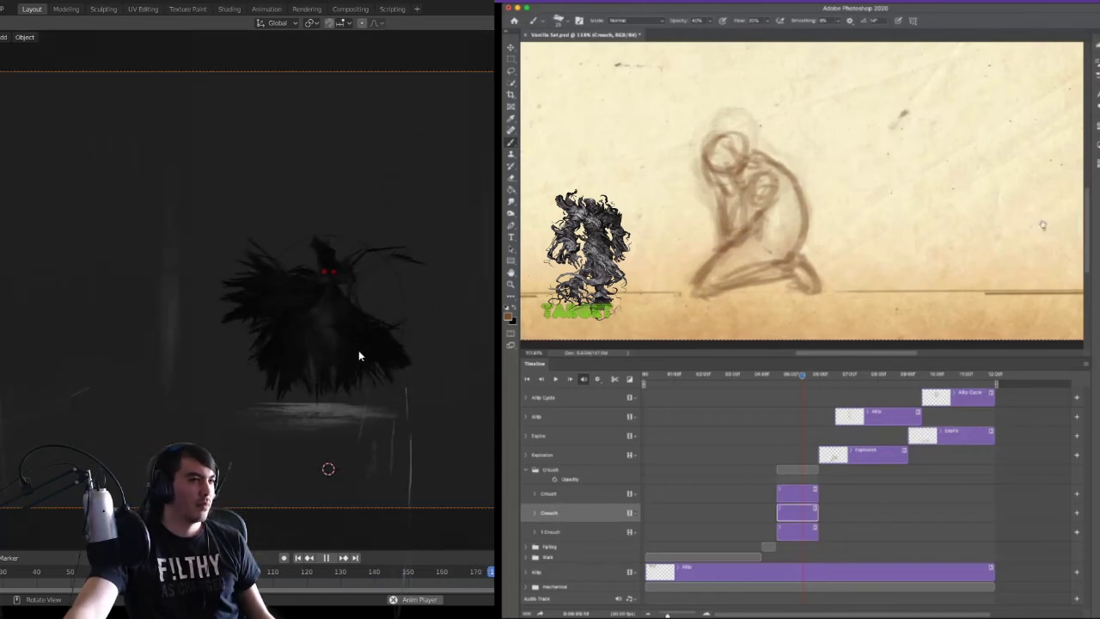
scroll(359, 349, "down", 1)
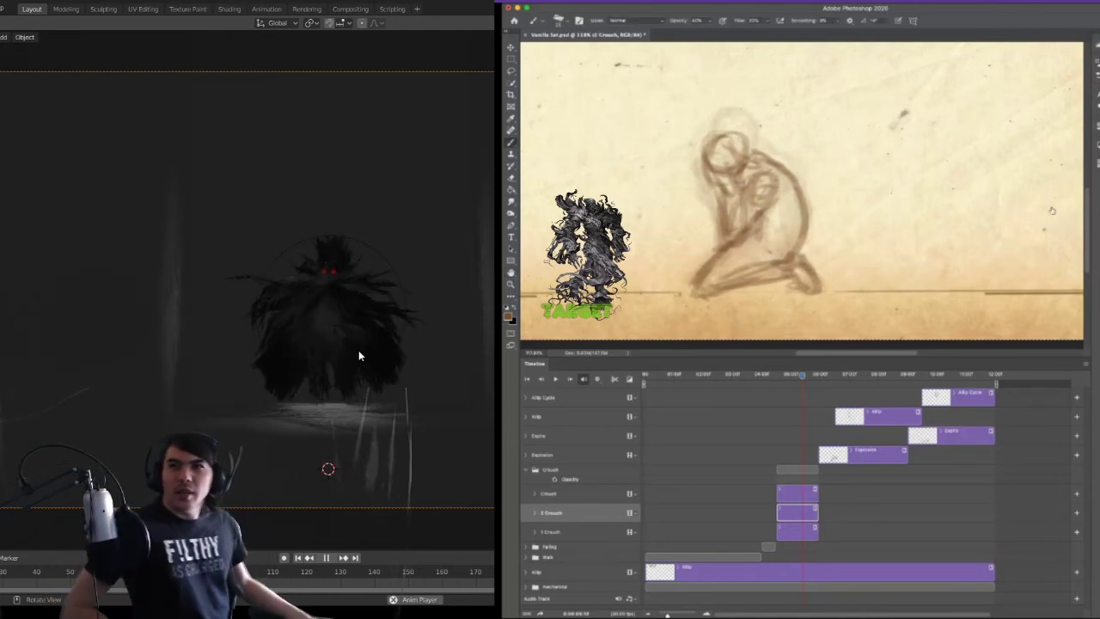
key("alt+bracketright")
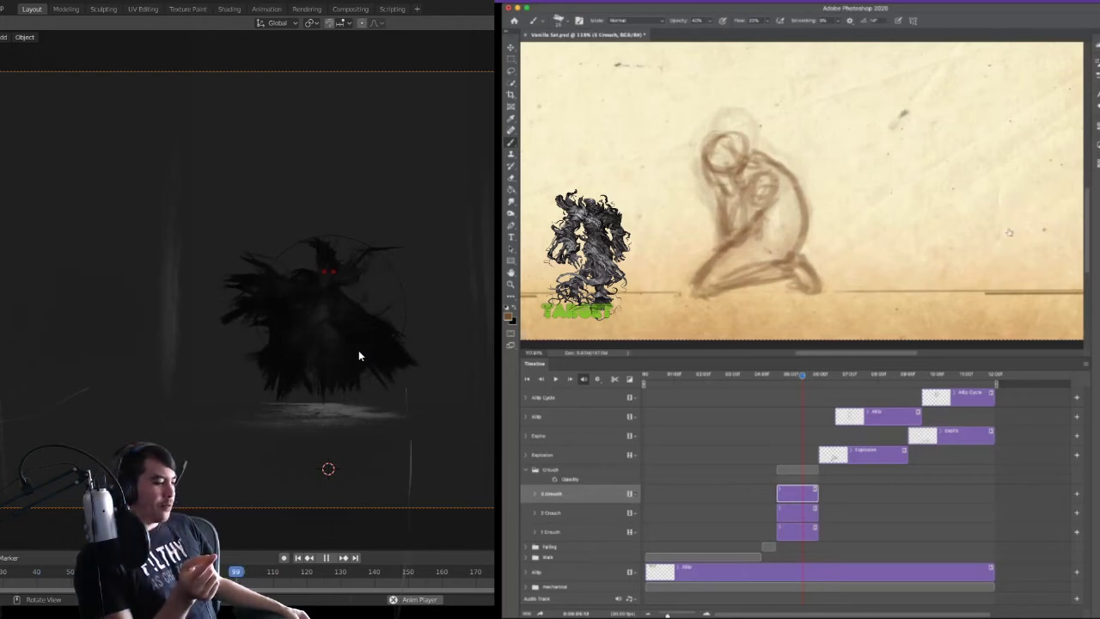
- Trim the crouch clips to play in sequence, ending 1 Crouch where 2 Crouch begins, and collapse the Crouch group
key("z")
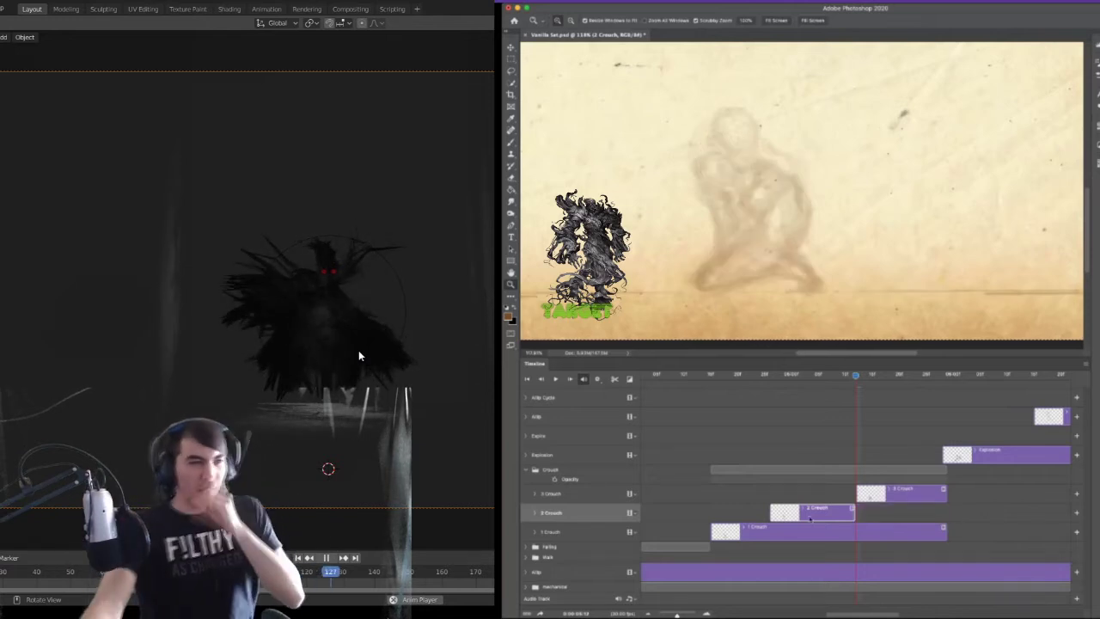
left_click(779, 531)
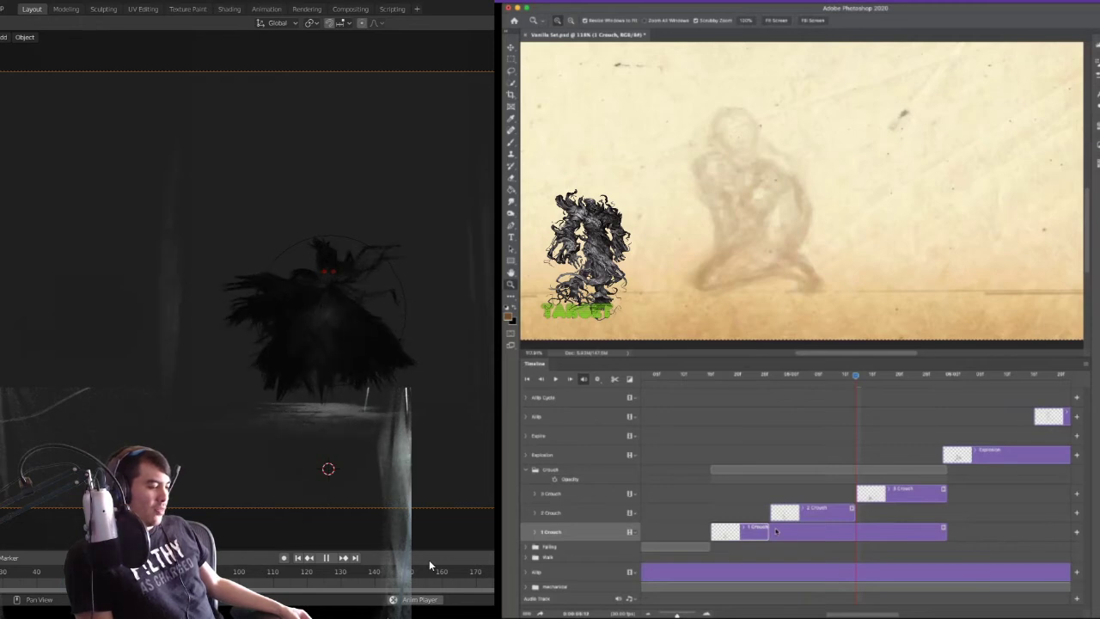
left_click_drag(781, 531, 768, 531)
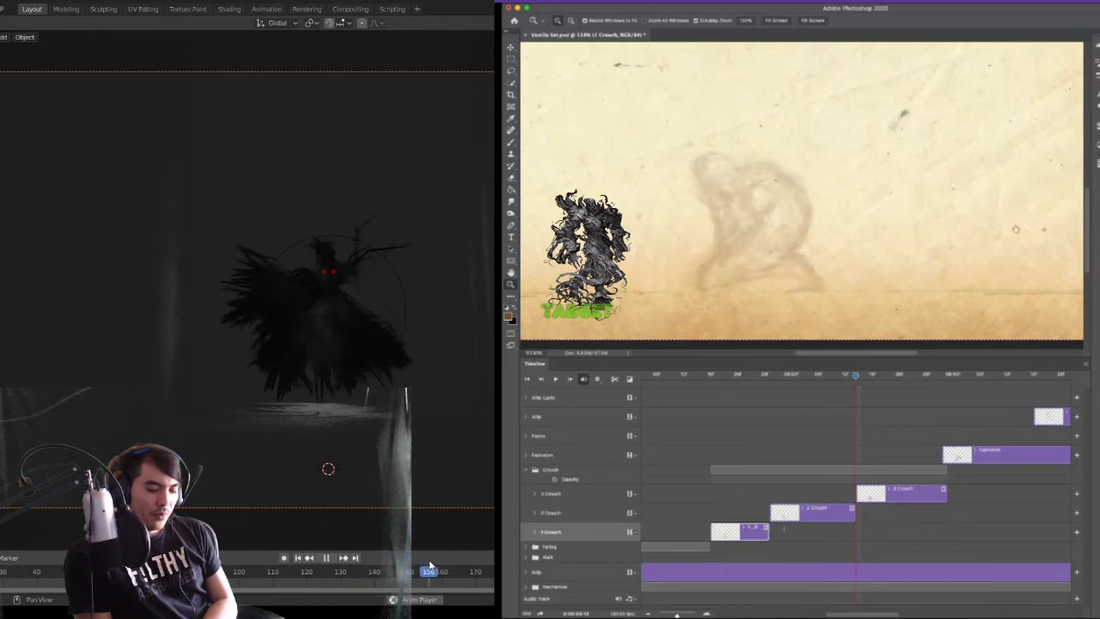
key("alt+]")
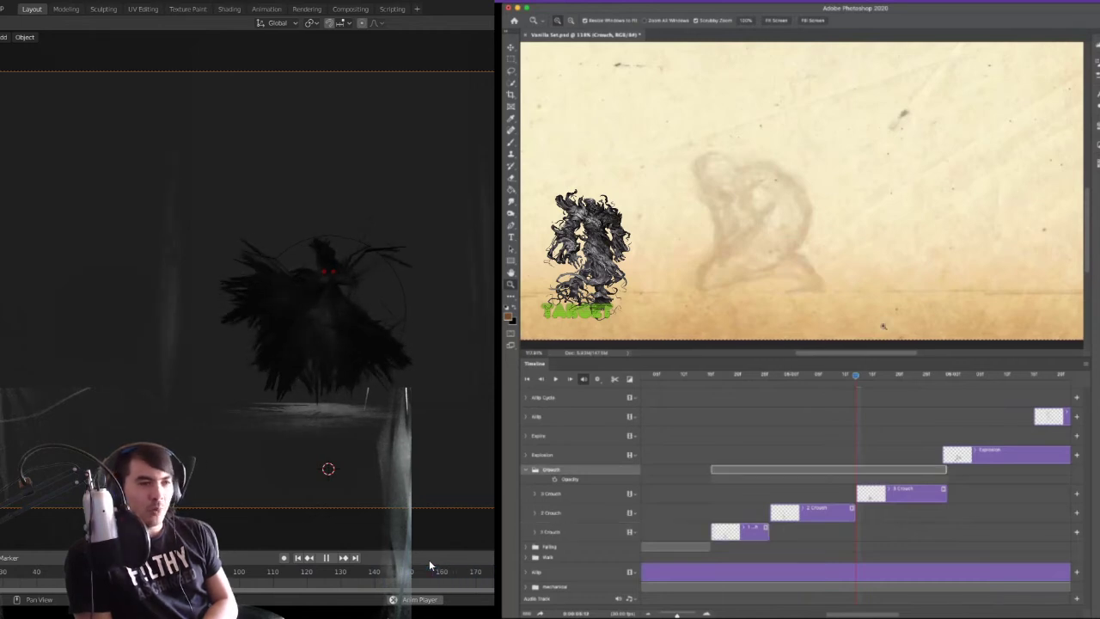
left_click(526, 470)
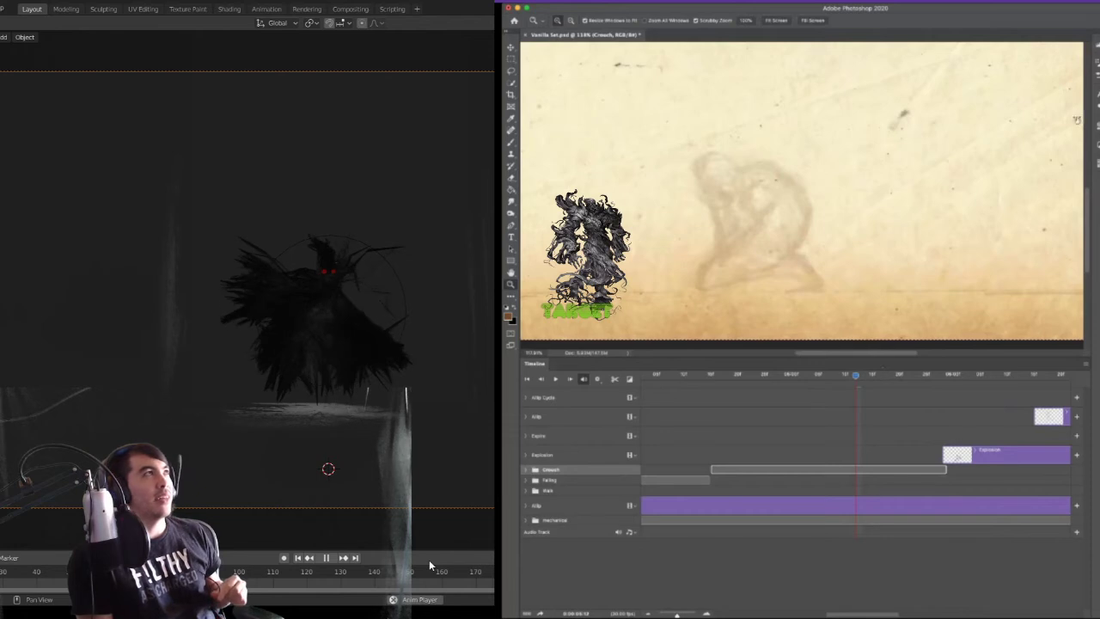
key("super+0")
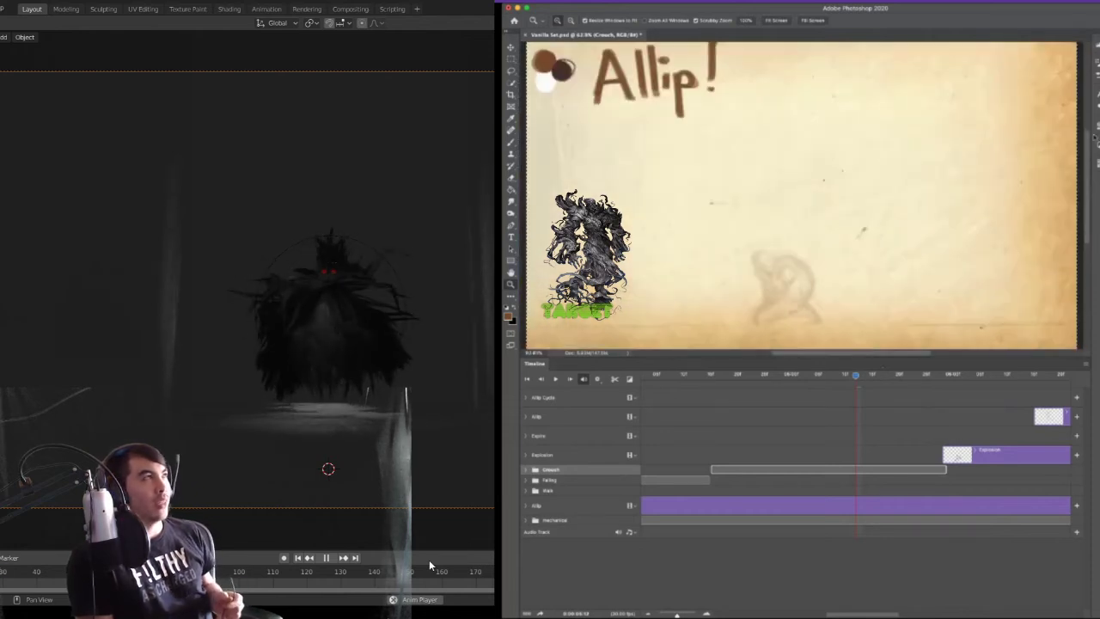
key("space")
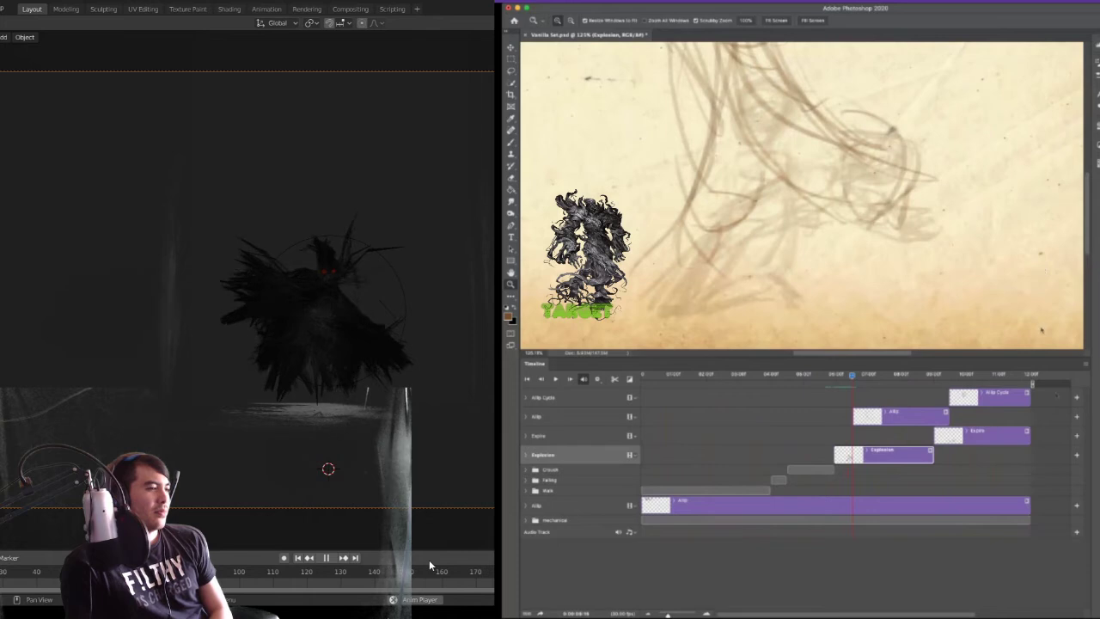
- Create a layer group named Explosion and move the Explosion sketch layer into it
key("super+g")
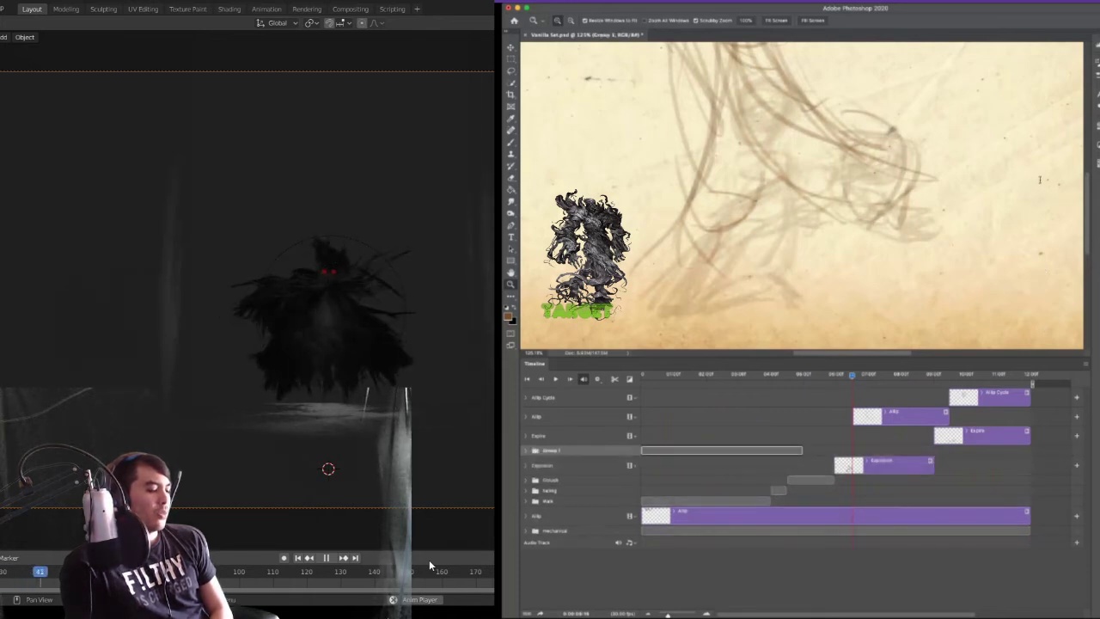
type("Explosion")
key("Return")
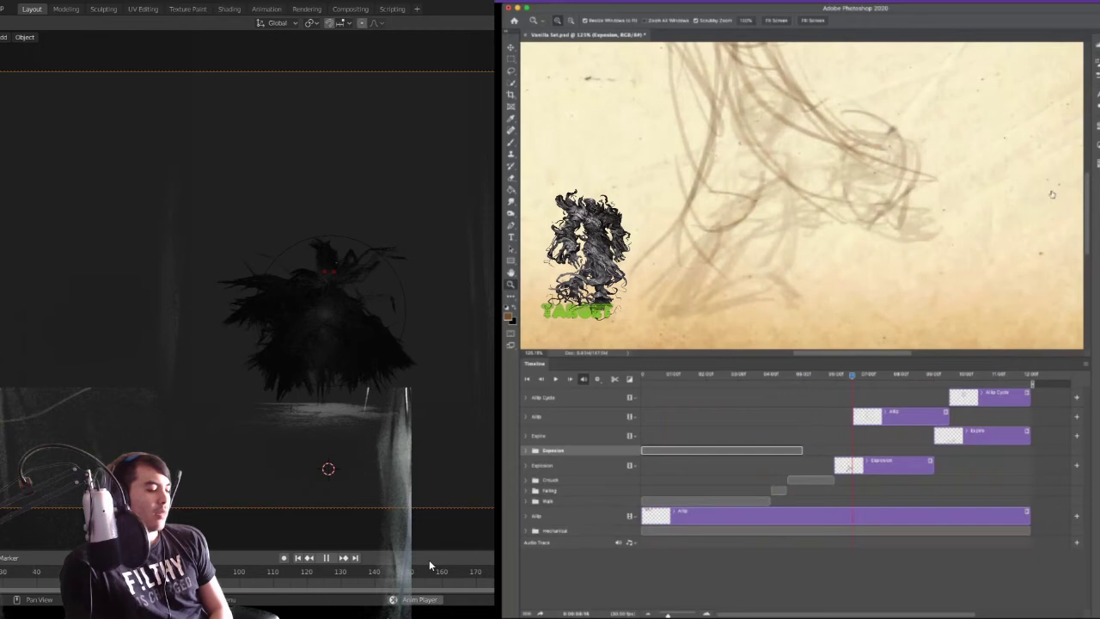
key("alt+bracketleft")
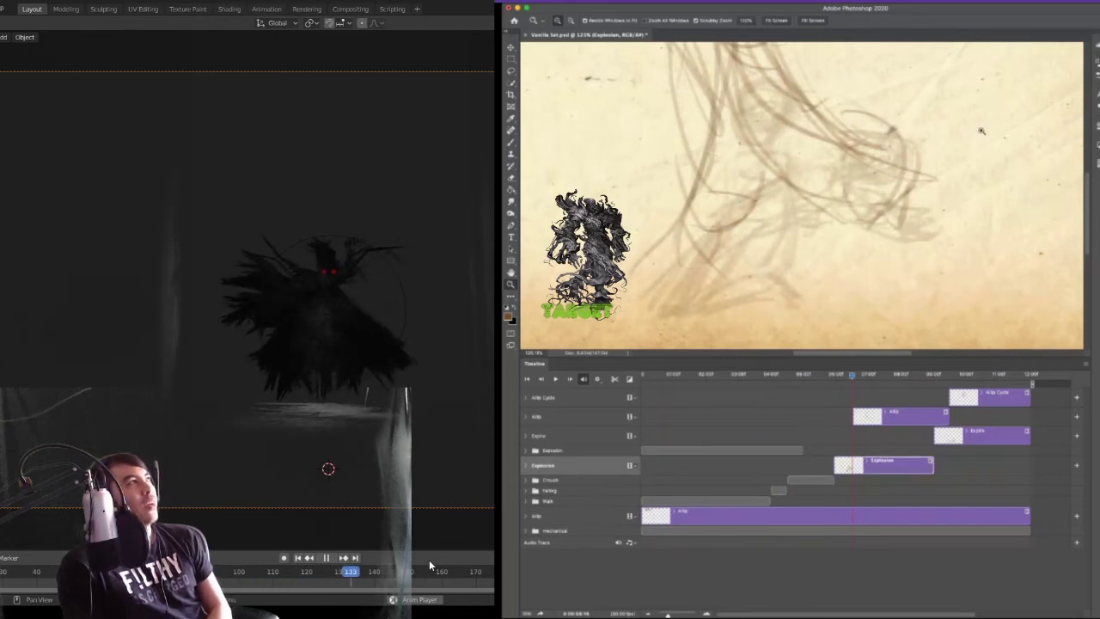
key("super+bracketright")
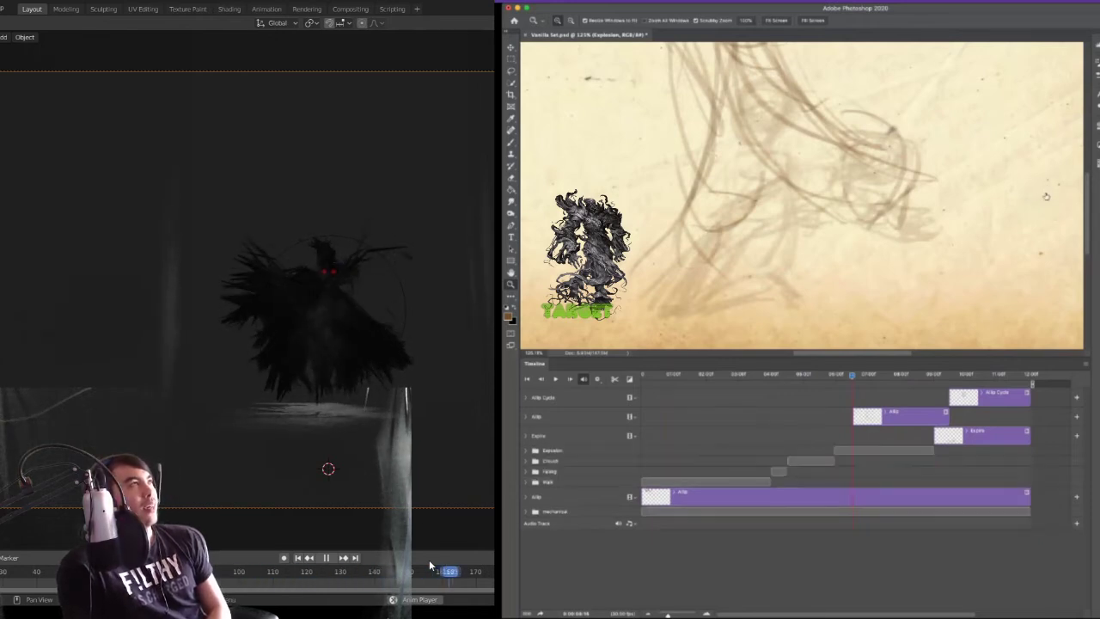
- Expand the Explosion group, duplicate its sketch layer twice, and align the copies' clips with the original in the timeline
key("super+e")
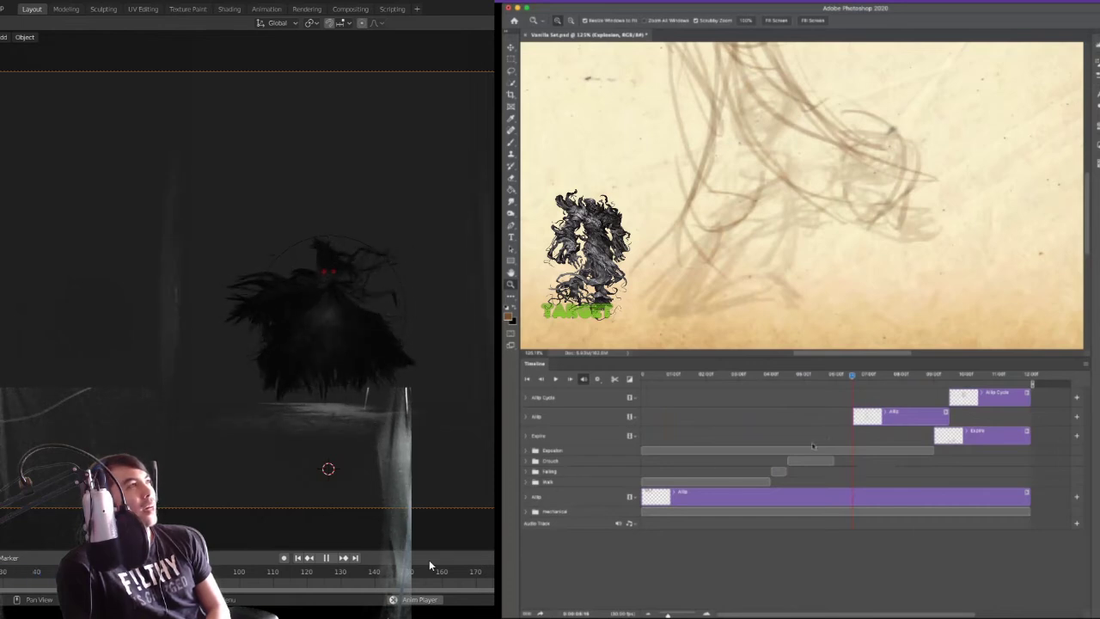
left_click(527, 452)
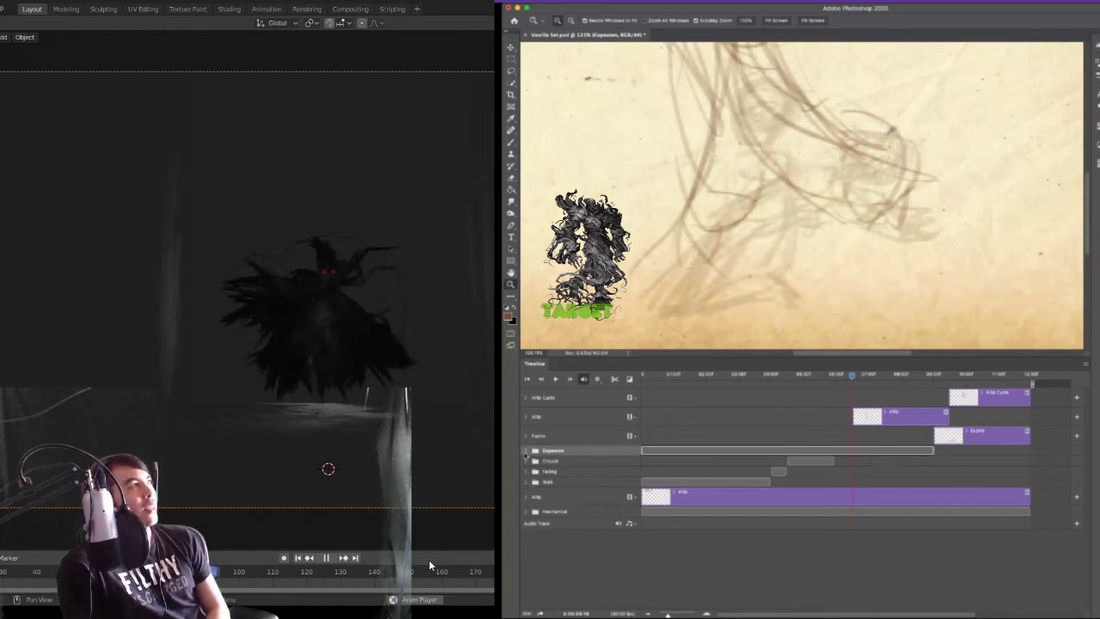
left_click(526, 451)
left_click_drag(692, 472, 885, 474)
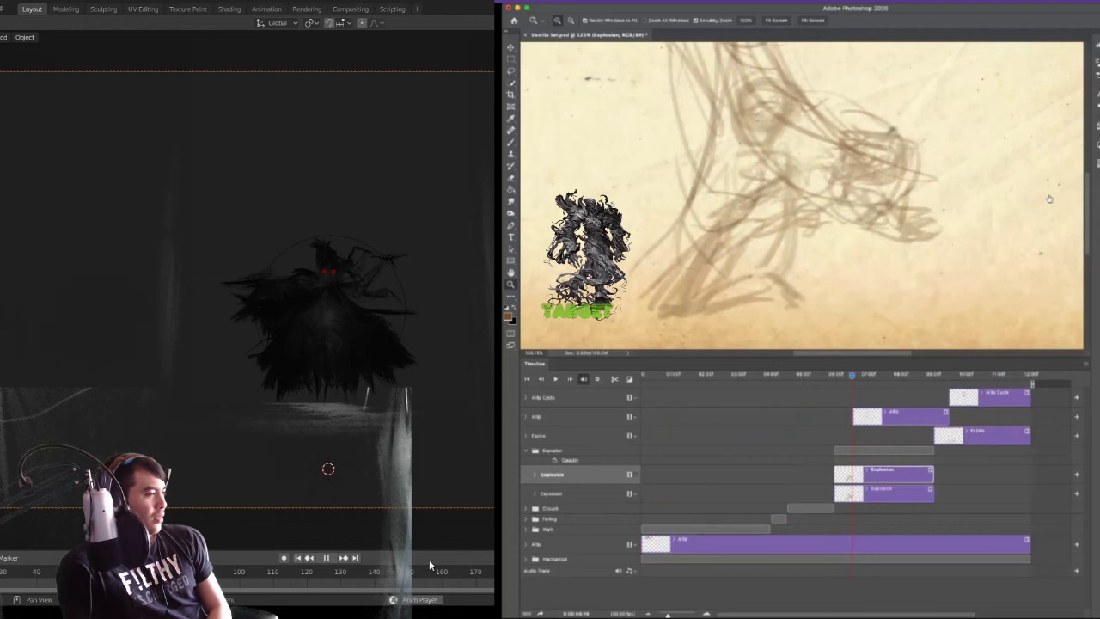
key("super+j")
left_click_drag(679, 476, 876, 474)
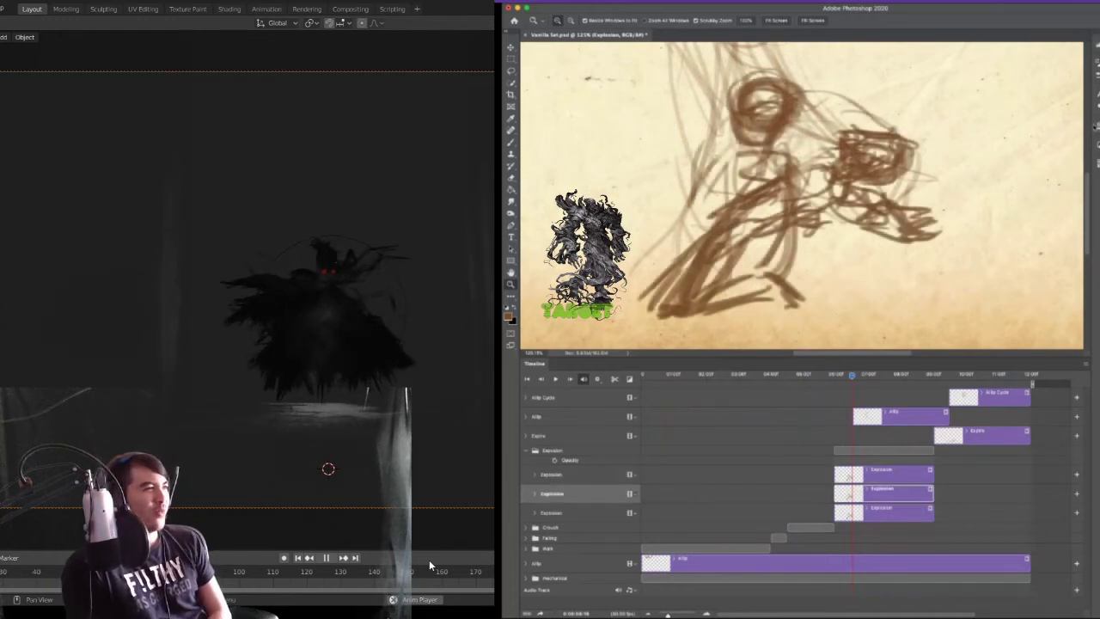
- Select the lowest Explosion layer and compare its sketch at 50% and 100% opacity, leaving it at 50%
key("alt+[")
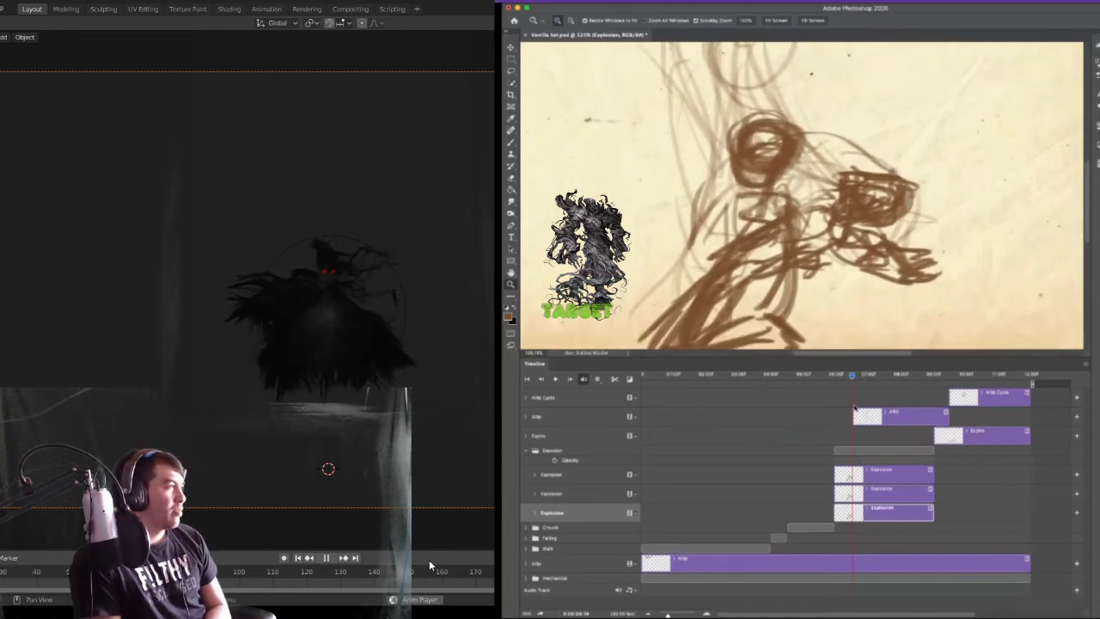
scroll(855, 409, "right", 2)
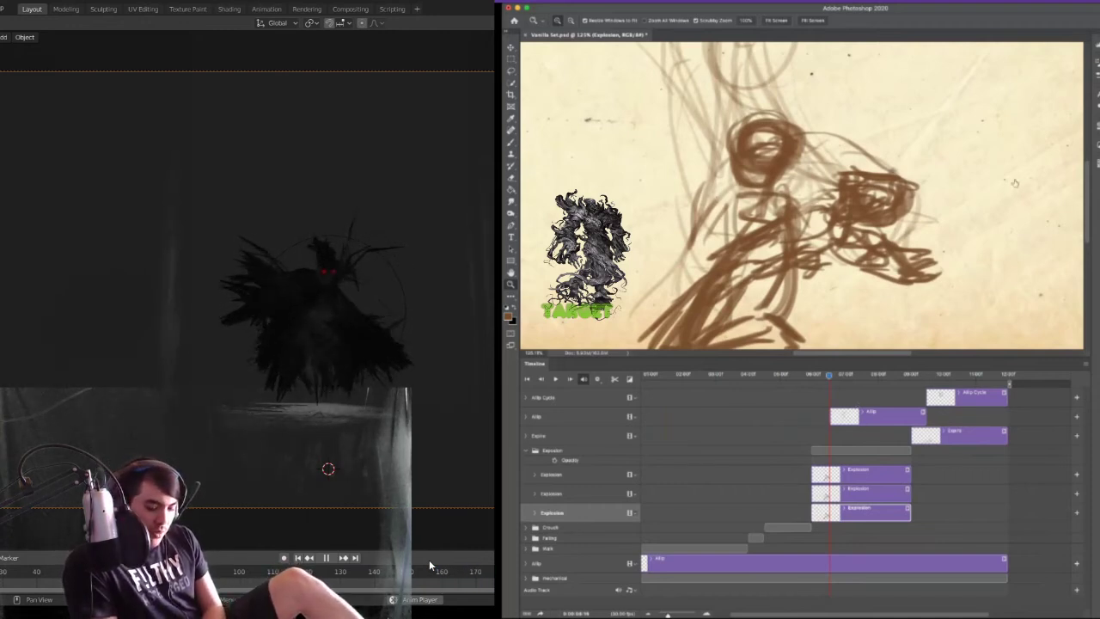
key("5")
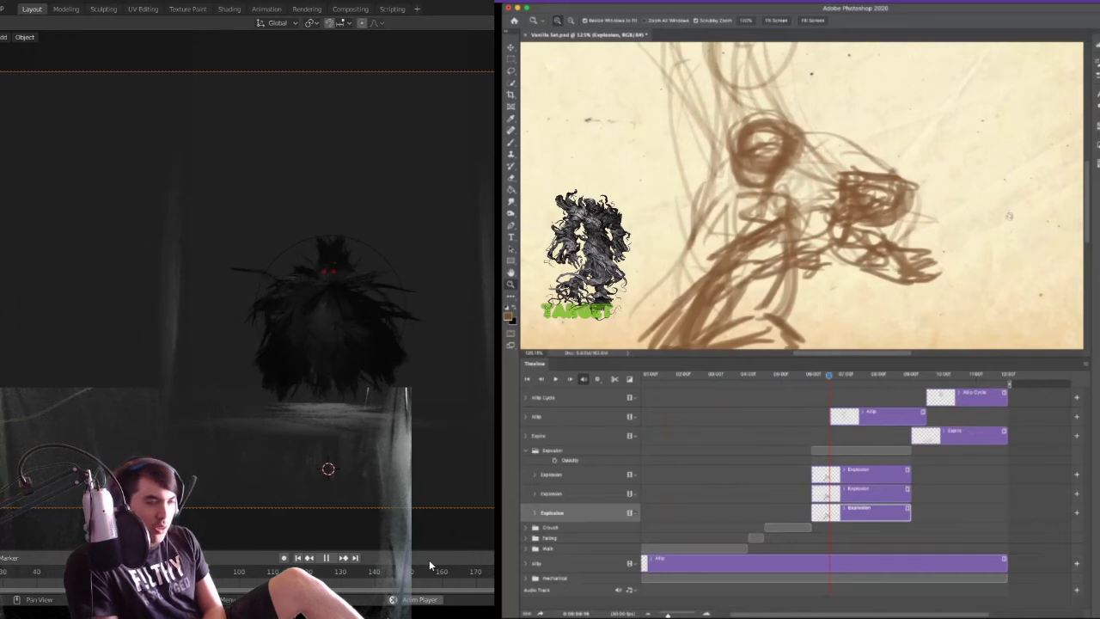
key("0")
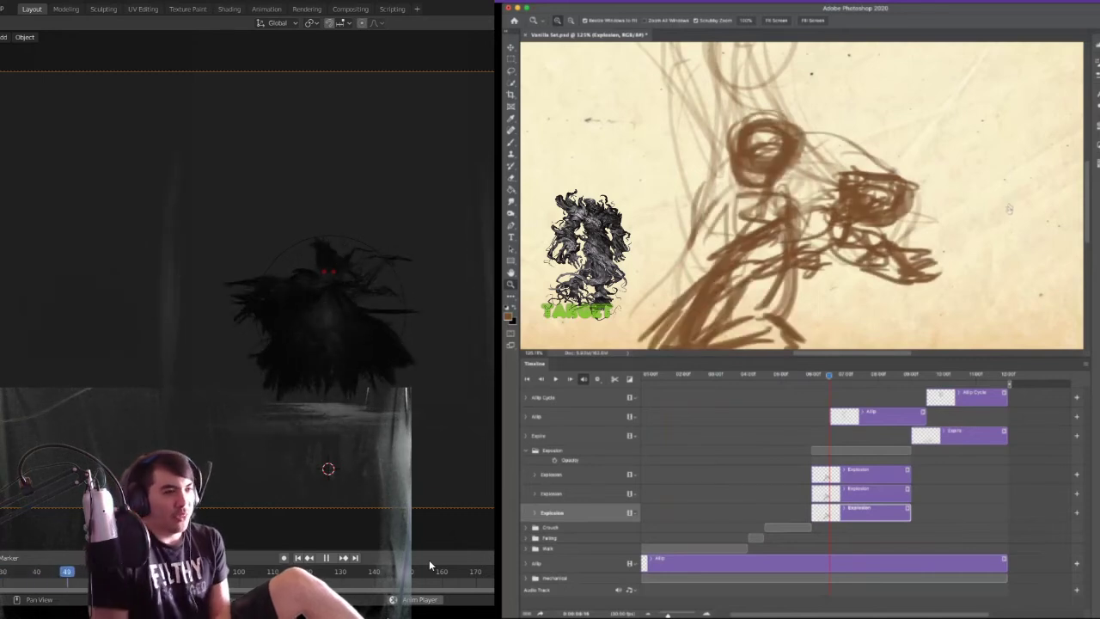
key("5")
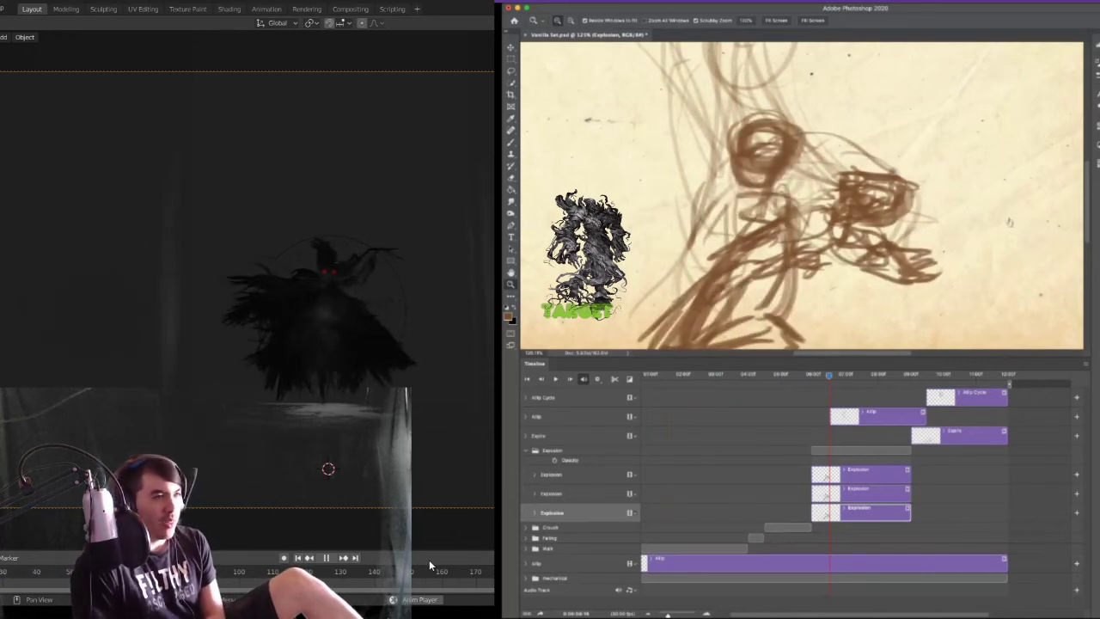
key("0")
key("5")
key("0")
key("5")
mouse_move(834, 298)
left_mouse_down()
mouse_move(839, 256)
mouse_move(821, 266)
left_mouse_up()
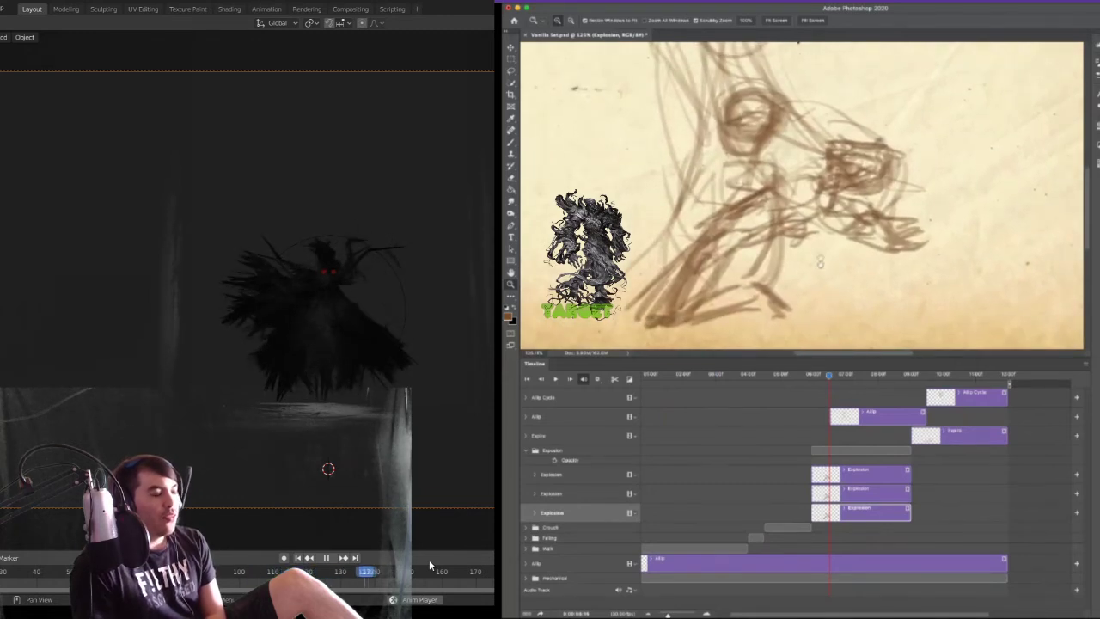
- Erase the lowest Explosion layer down to the upright kneeling figure with raised hands, and select the middle Explosion layer
key("e")
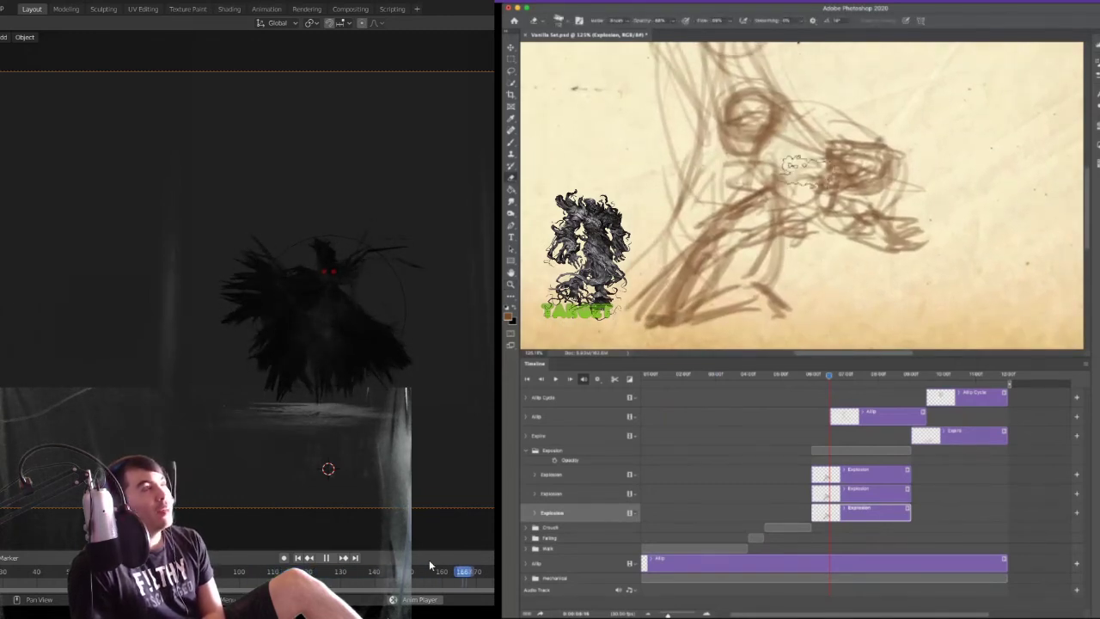
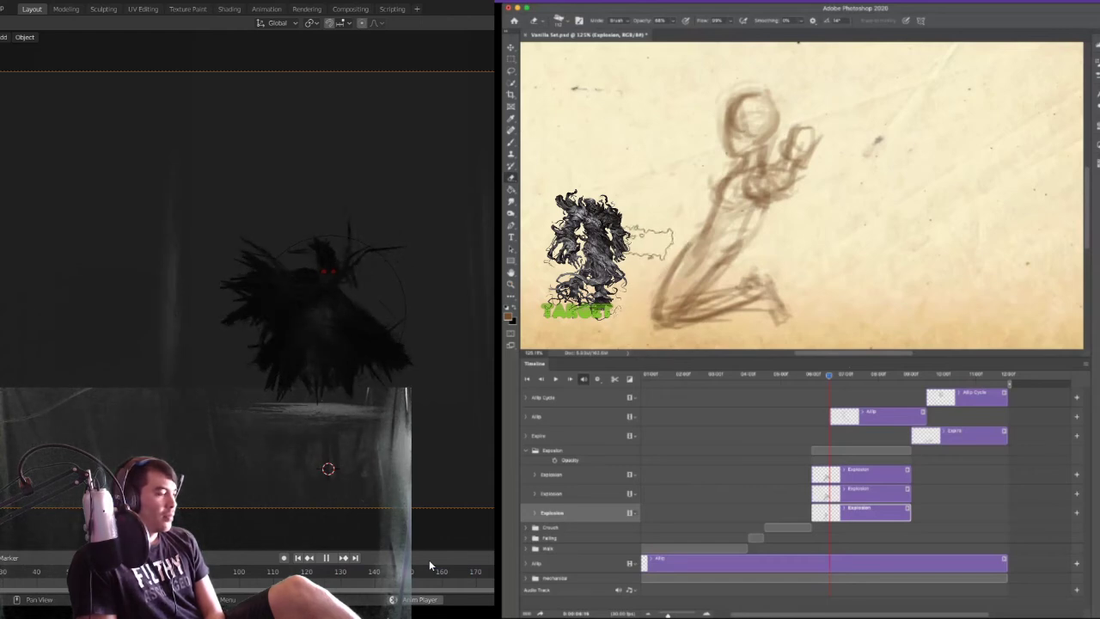
key("b")
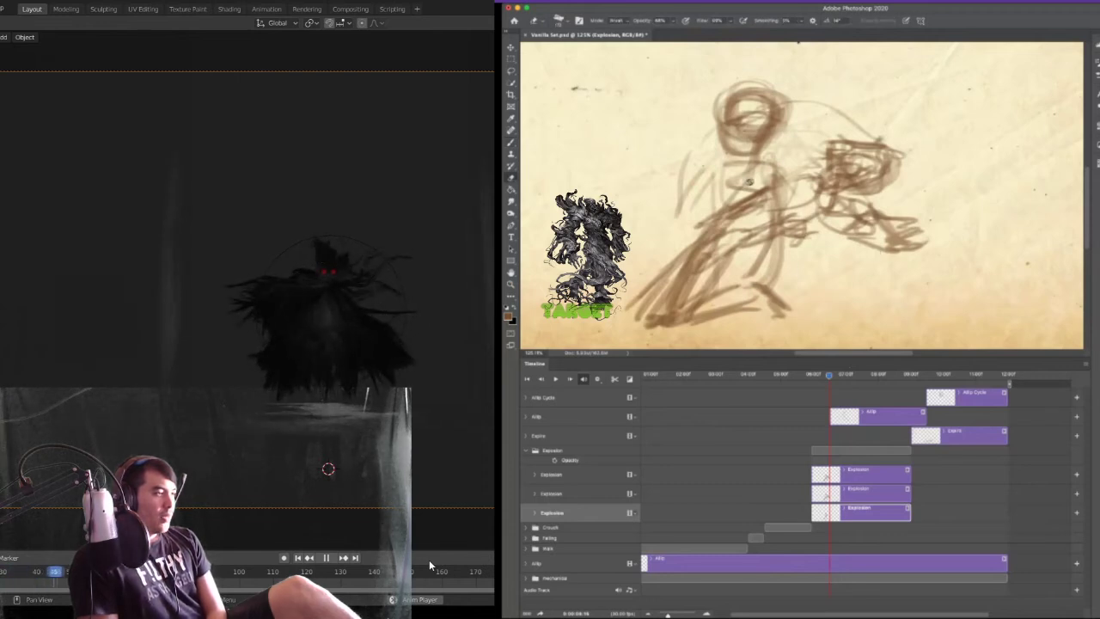
left_click(551, 494)
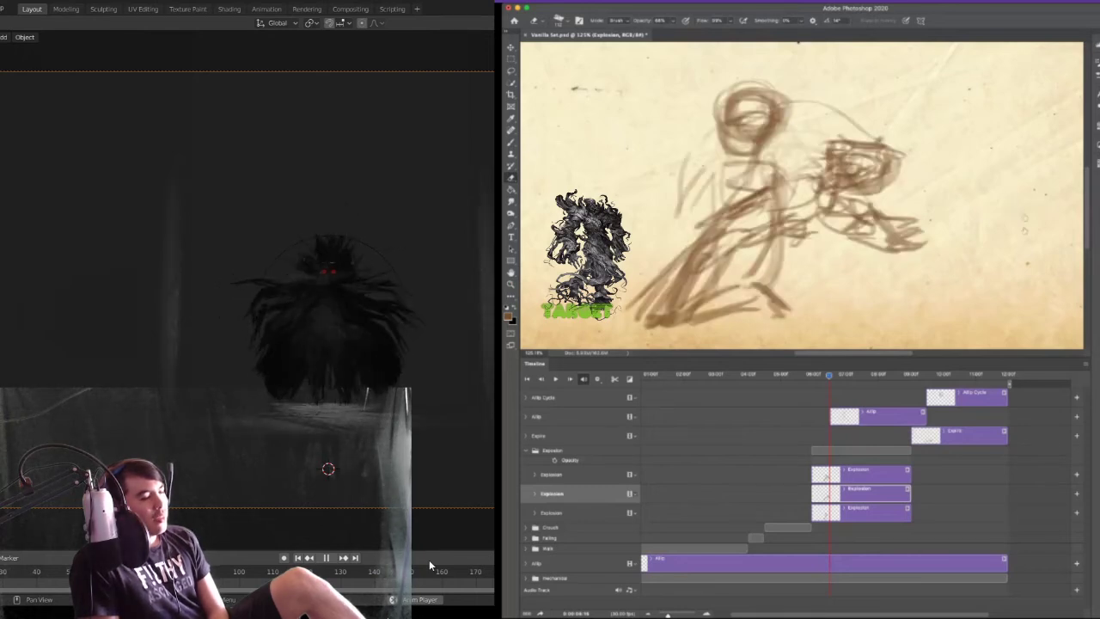
- Replace the top Explosion layer with an aligned duplicate of the forward-leaning figure, and erase the faded upright head and torso
key("alt+]")
key("Delete")
key("alt+[")
key("alt+]")
key("super+z")
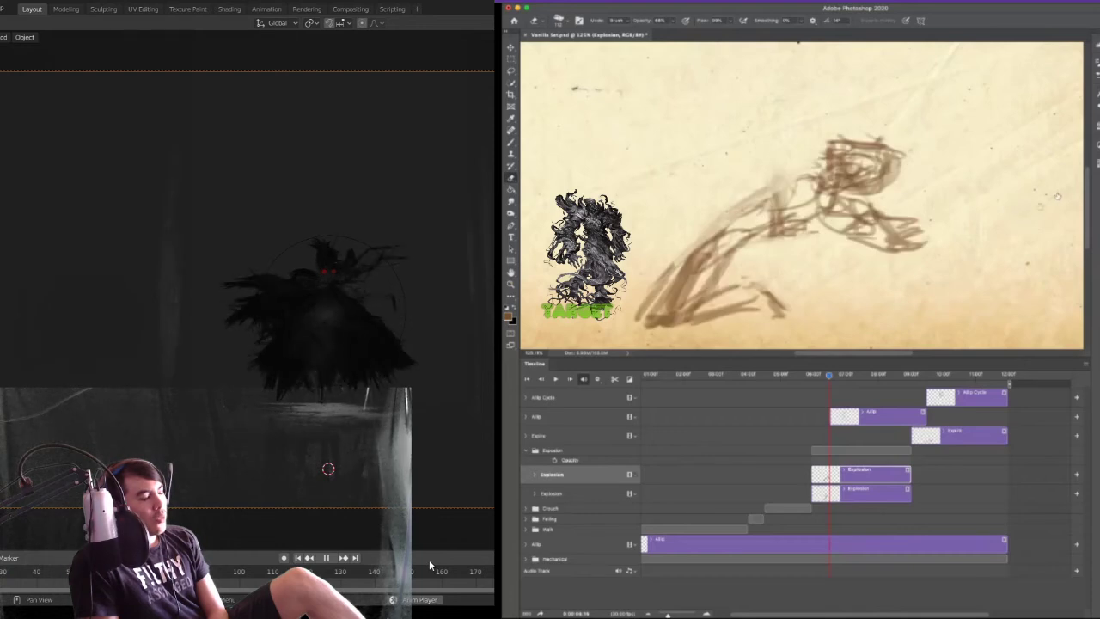
key("super+j")
mouse_move(673, 475)
left_mouse_down()
mouse_move(872, 477)
mouse_move(847, 477)
mouse_move(857, 478)
left_mouse_up()
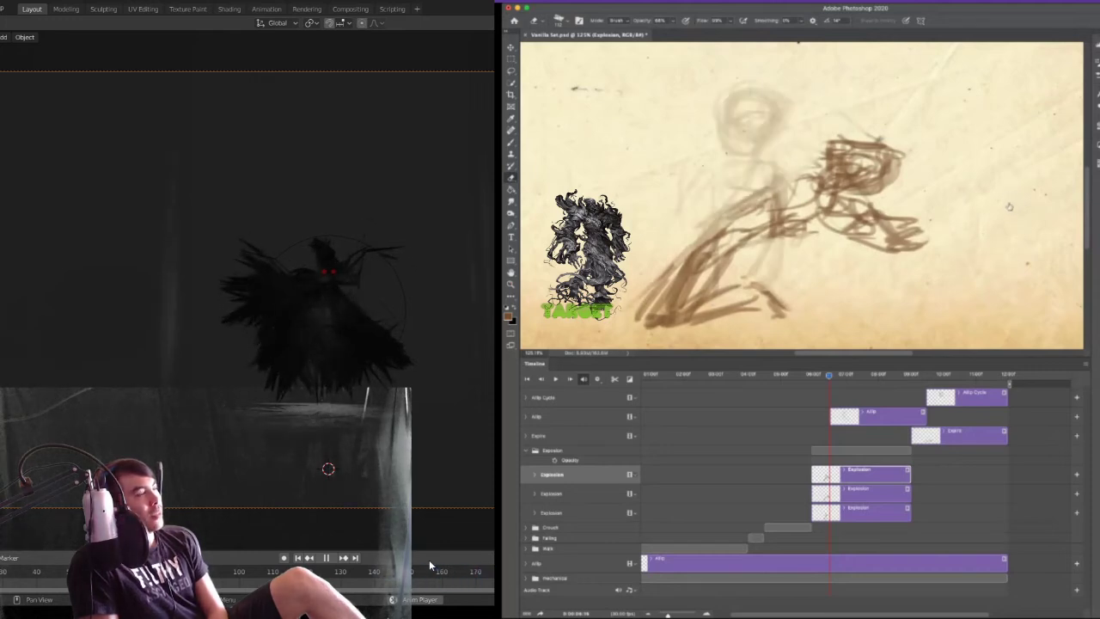
mouse_move(713, 102)
left_mouse_down()
mouse_move(682, 146)
mouse_move(779, 126)
mouse_move(756, 162)
mouse_move(786, 106)
mouse_move(767, 98)
left_mouse_up()
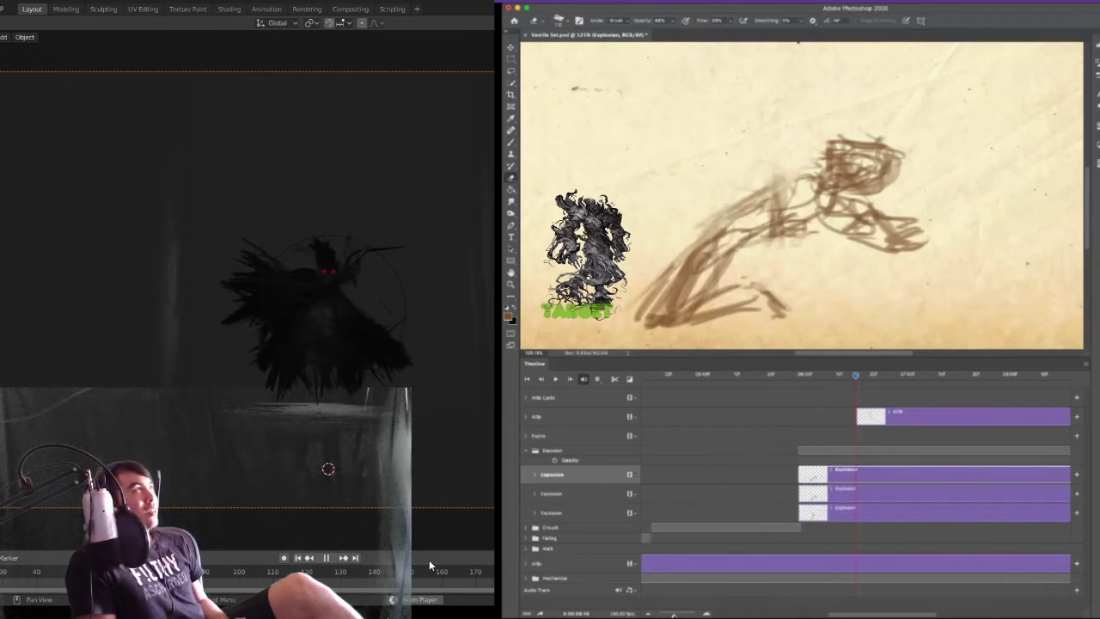
- Trim the start of the top Explosion clip to the playhead, where the Allip clip begins
left_click(778, 541)
scroll(913, 404, "right", 3)
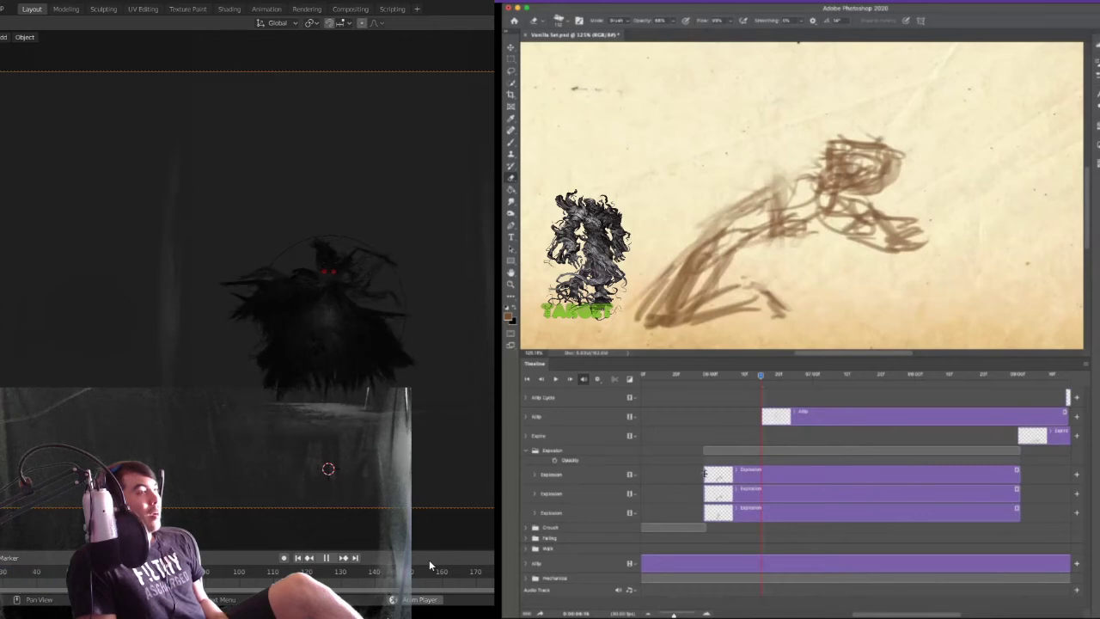
left_click(743, 474)
key("alt+bracketleft")
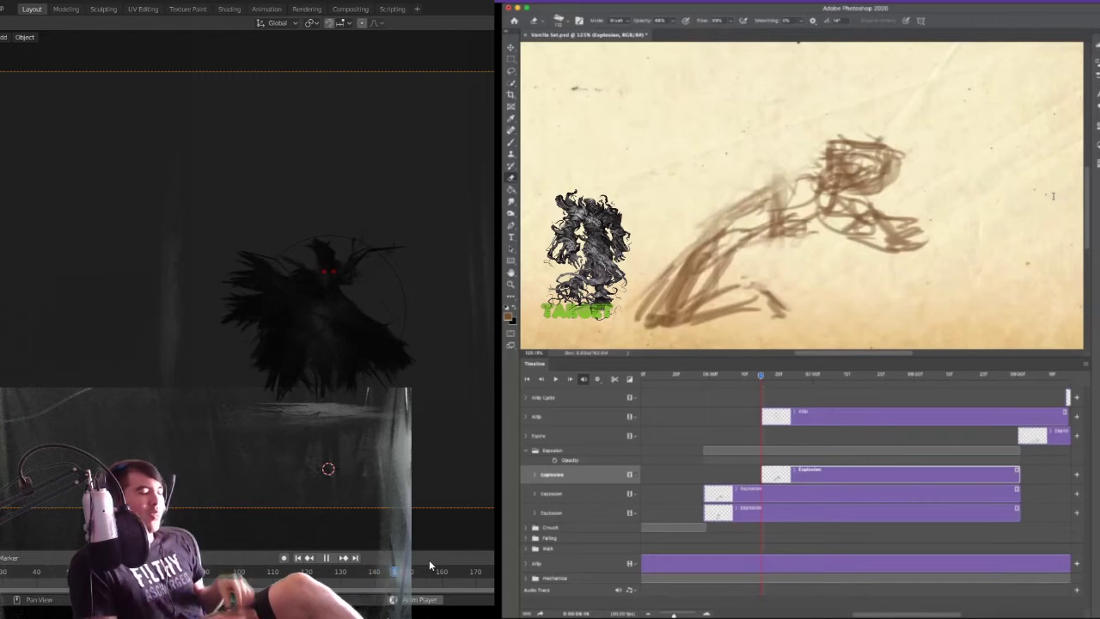
- Rename the three Explosion layers, from the uppermost down, as 3 Explosion, 2 Explosion and 1 Explosion
left_click(1045, 210)
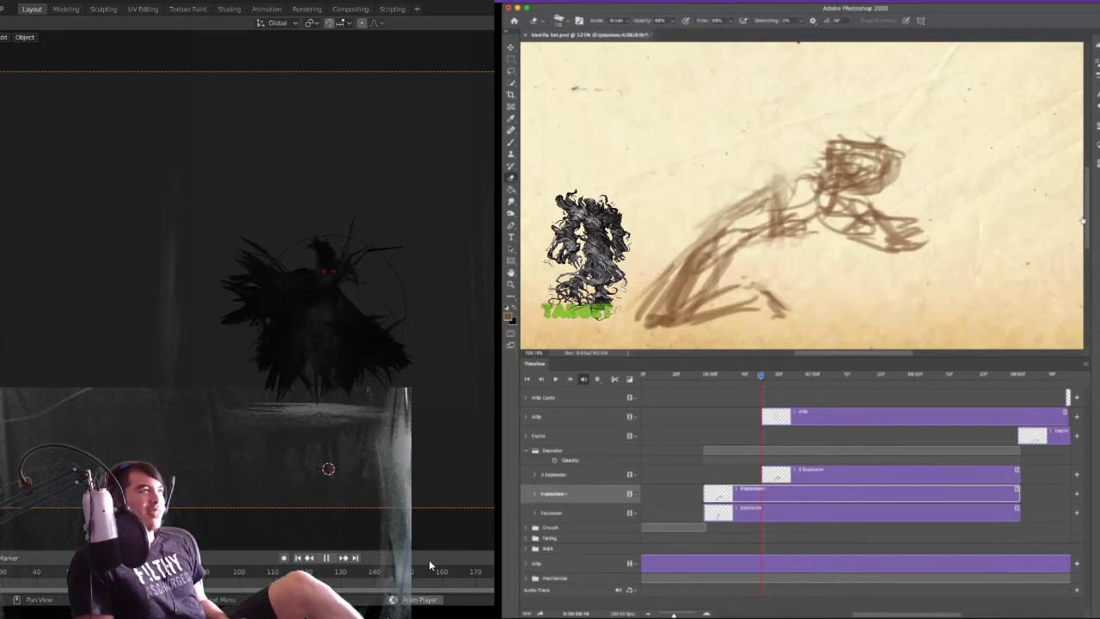
type("3 Explosion")
key("Tab")
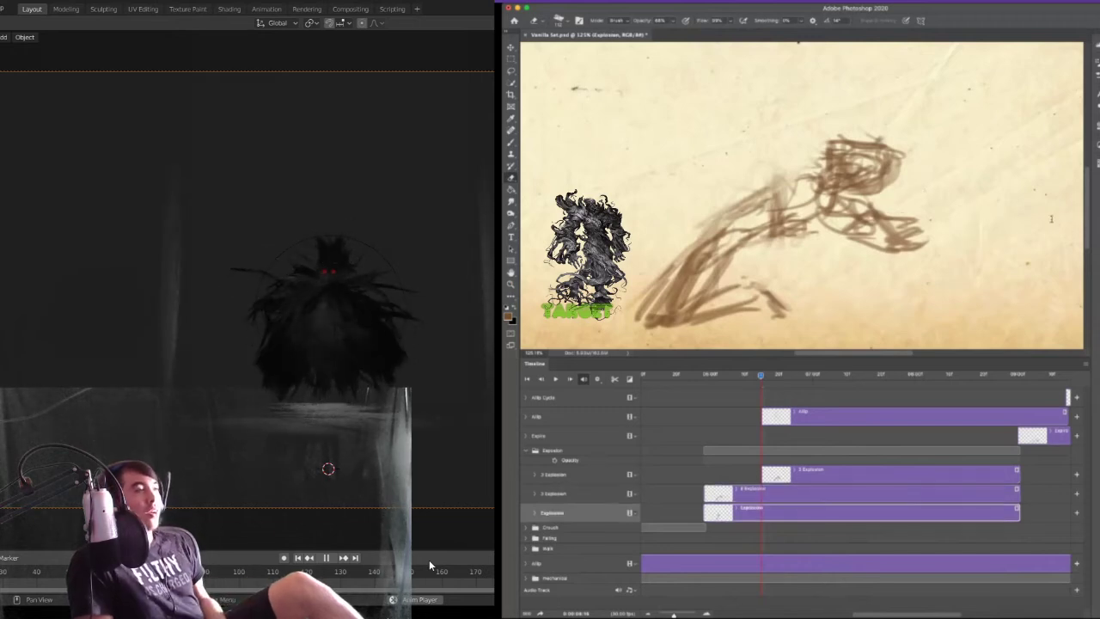
type("1")
key("Return")
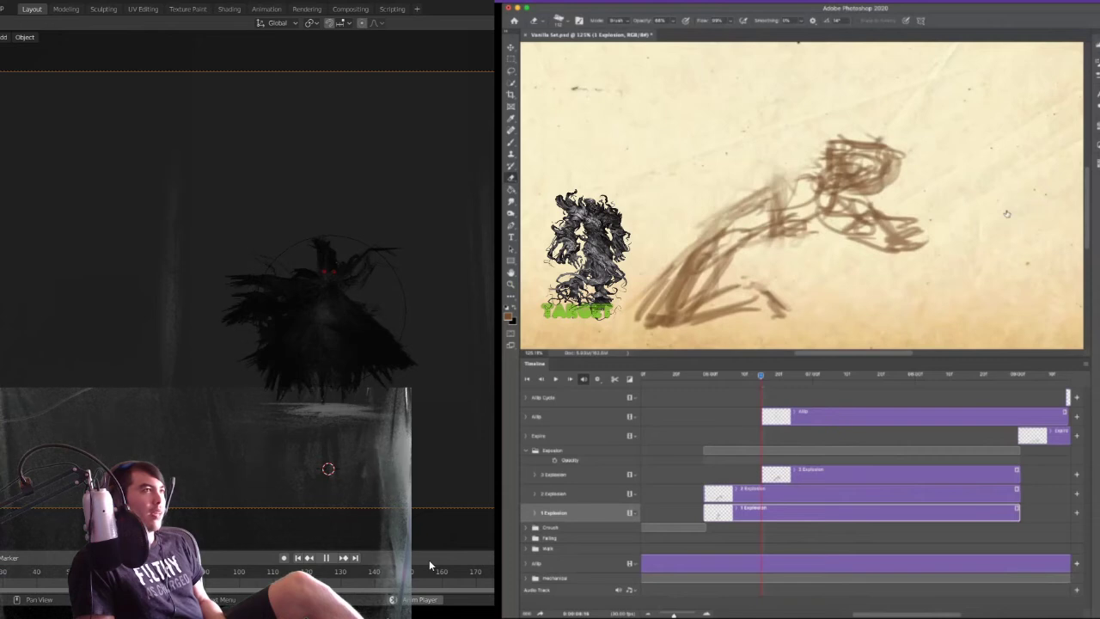
- Trim the 2 Explosion and 1 Explosion clips into short consecutive segments that end where the 3 Explosion clip begins
left_click_drag(706, 494, 776, 494)
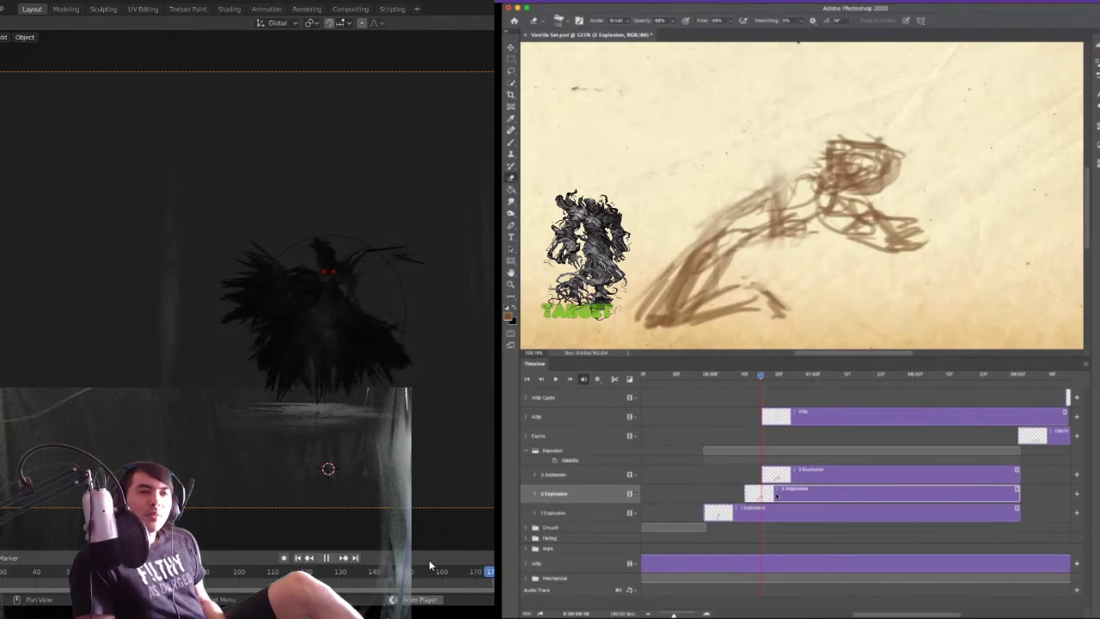
left_click_drag(1018, 494, 1014, 495)
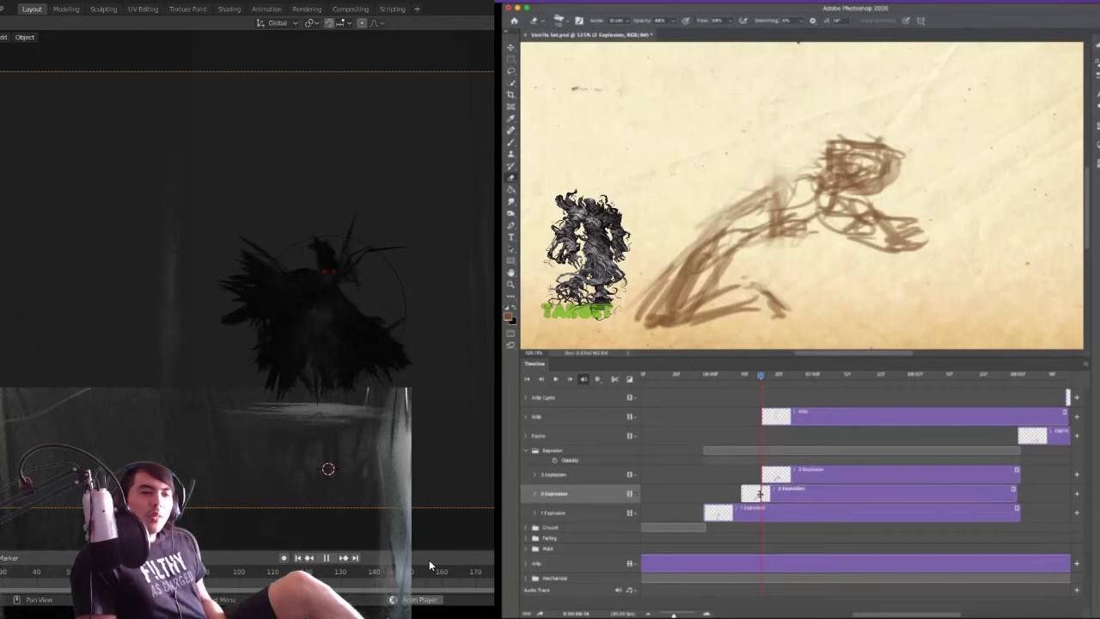
left_click_drag(760, 495, 759, 494)
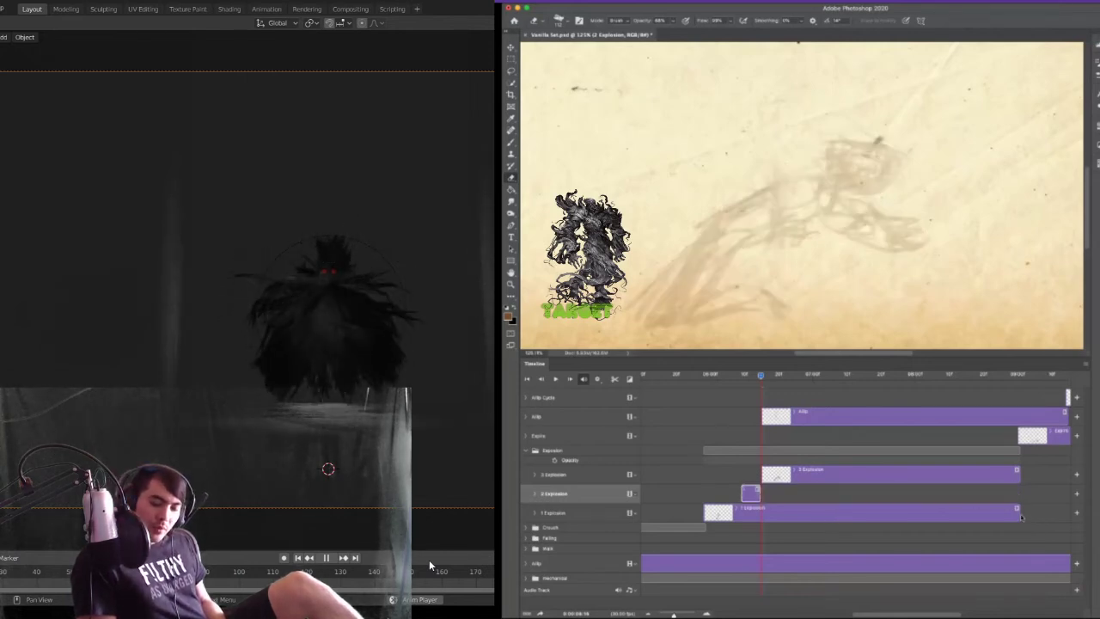
left_click(732, 513)
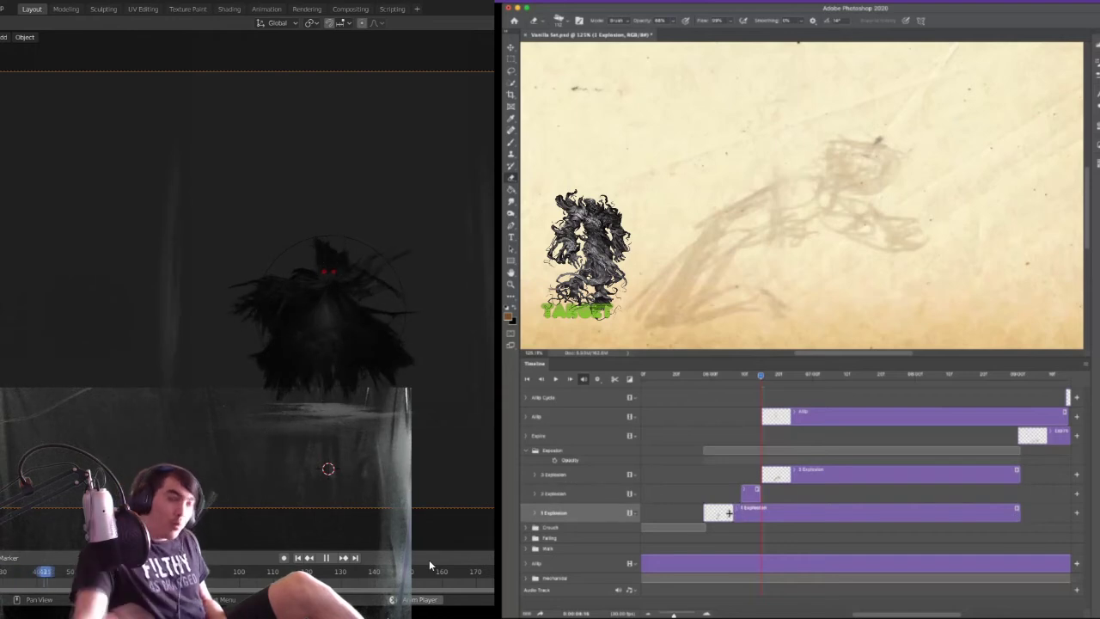
left_click_drag(732, 513, 733, 513)
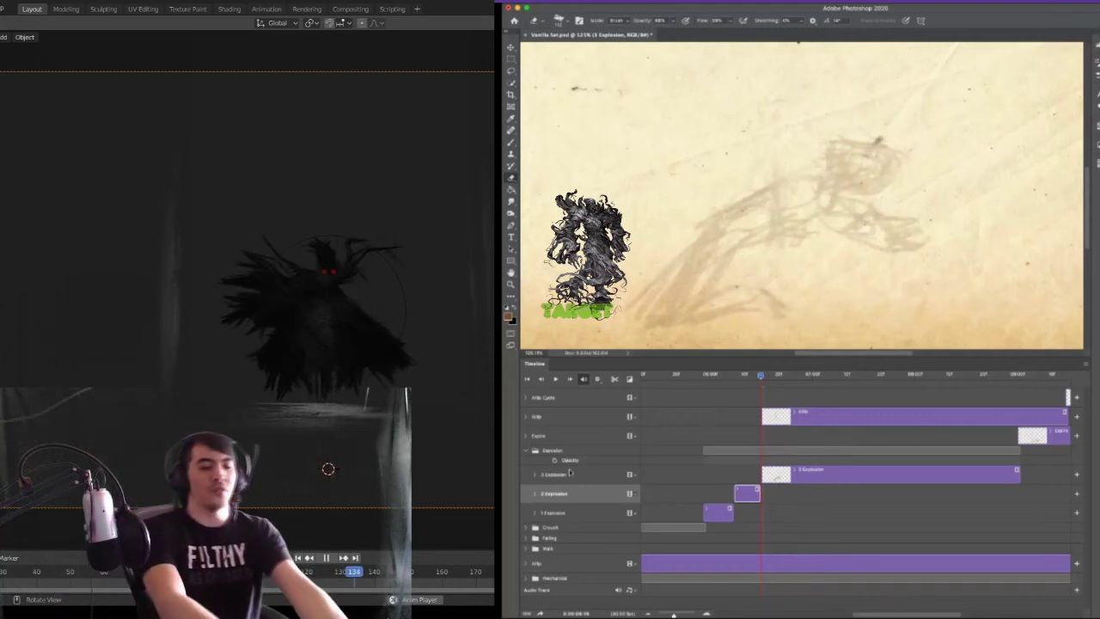
- Place the playhead within the 3 Explosion clip and restore that layer's faded sketch to full opacity
mouse_move(763, 380)
left_mouse_down()
mouse_move(813, 388)
mouse_move(784, 391)
mouse_move(797, 393)
left_mouse_up()
key("alt+bracketright")
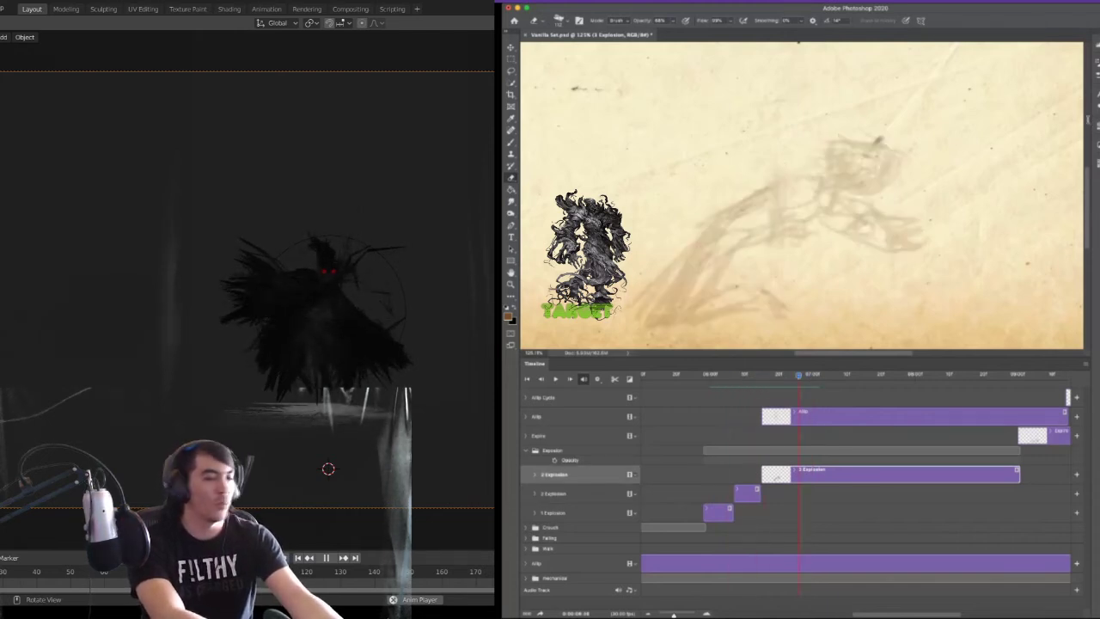
key("super+z")
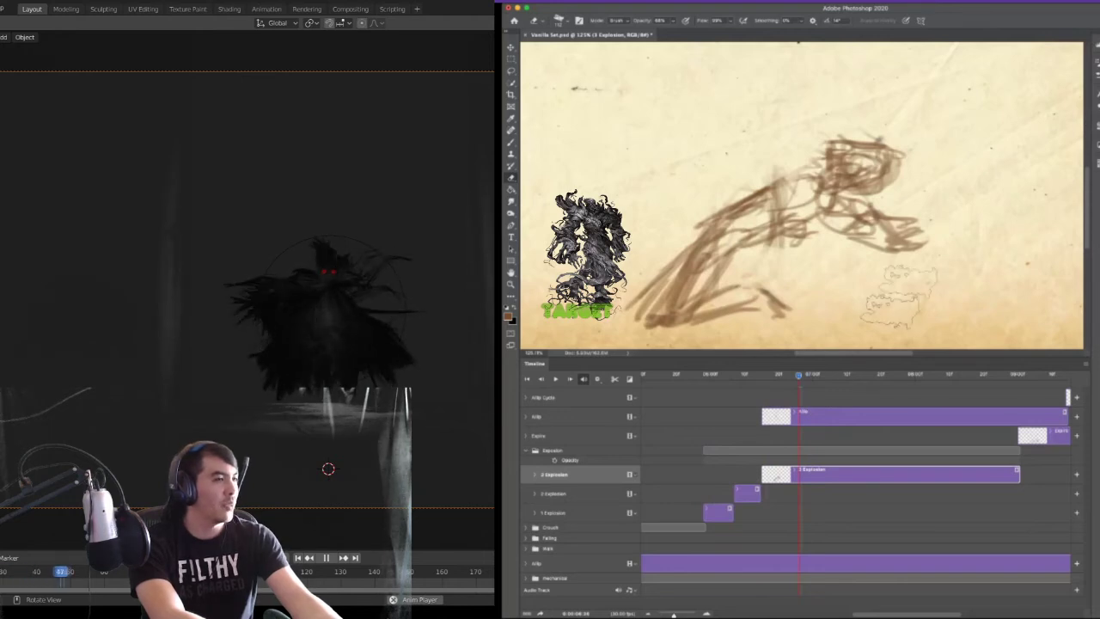
key("ctrl+0")
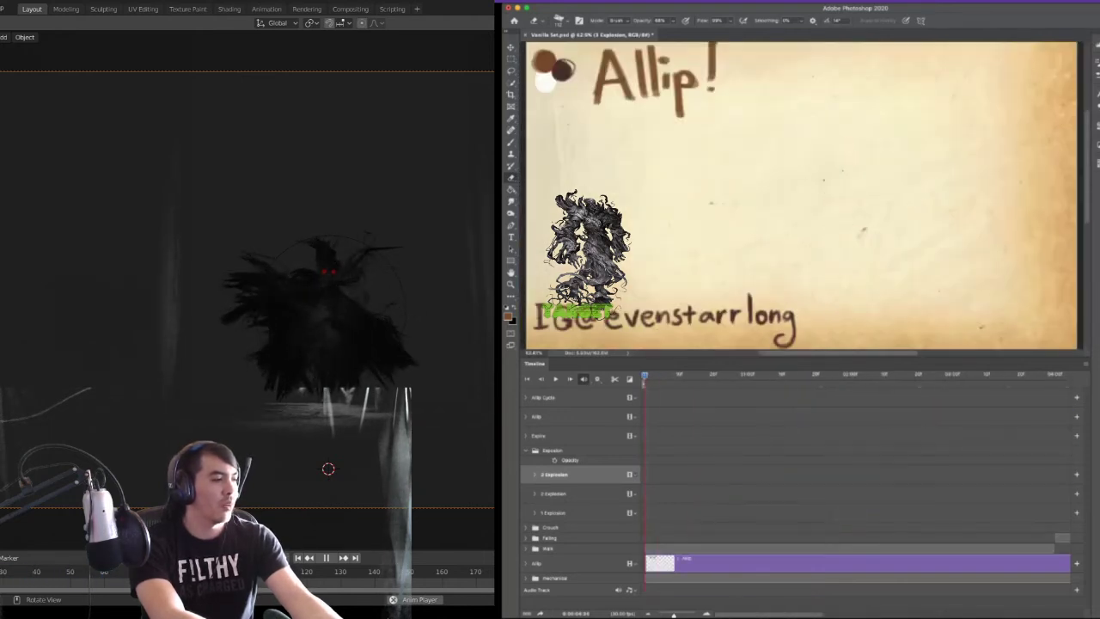
- Play the whole animation from the start to check the timing of the crouch and explosion frames
left_click_drag(674, 616, 668, 615)
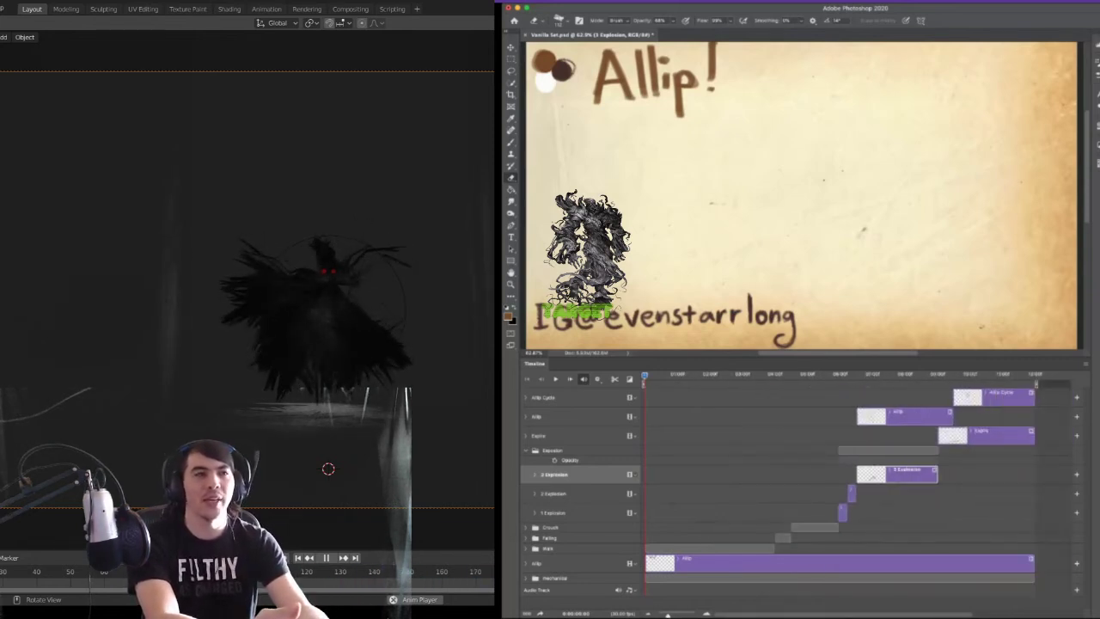
key("super+z")
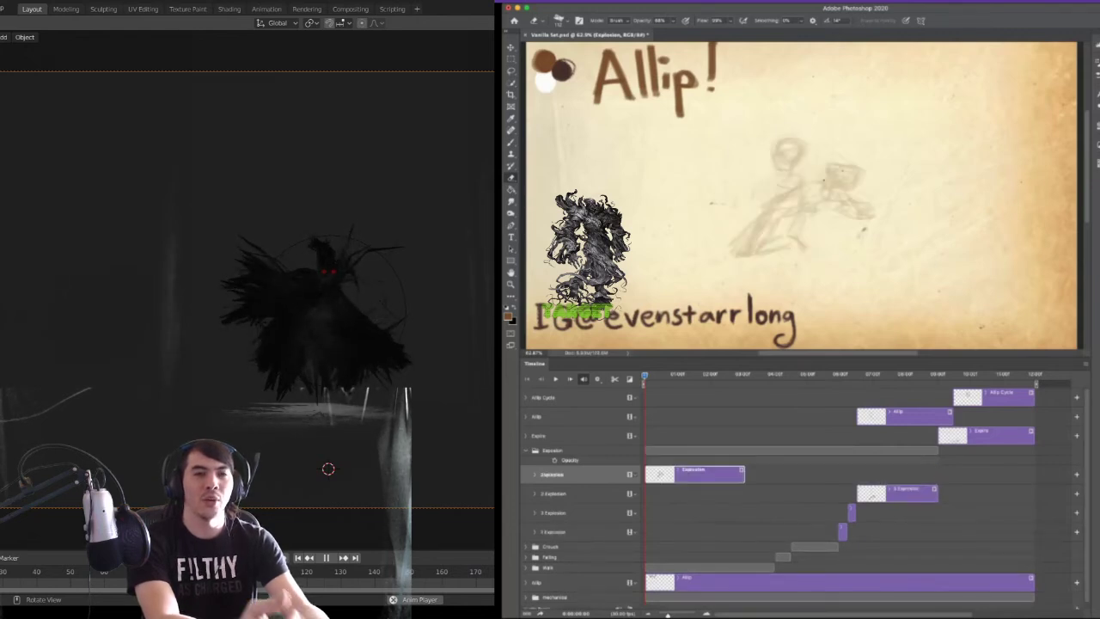
key("ctrl+z")
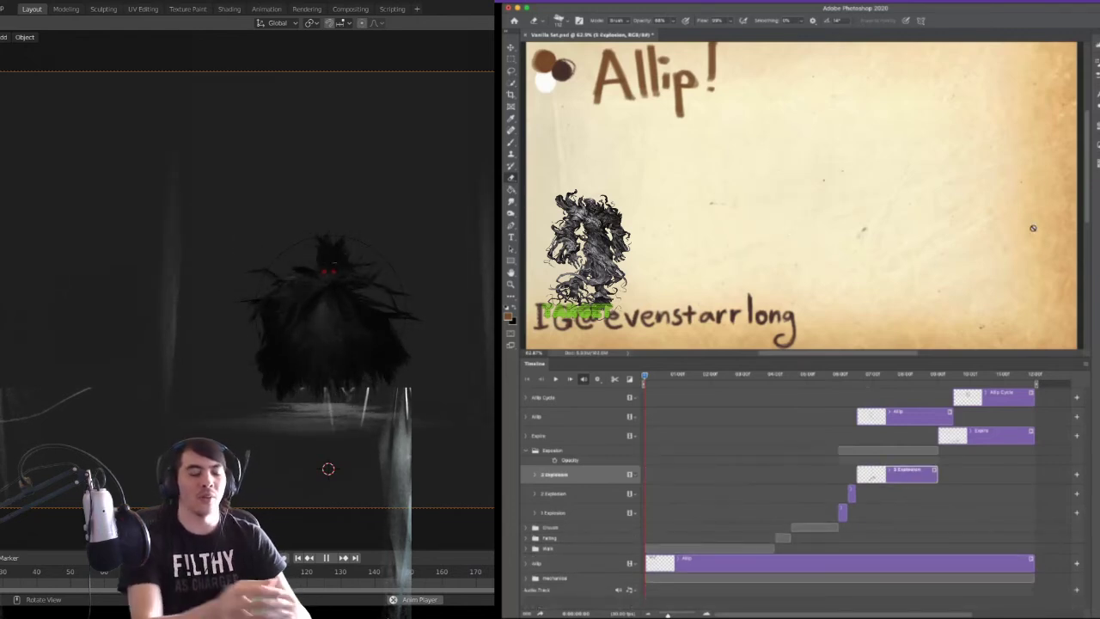
key("space")
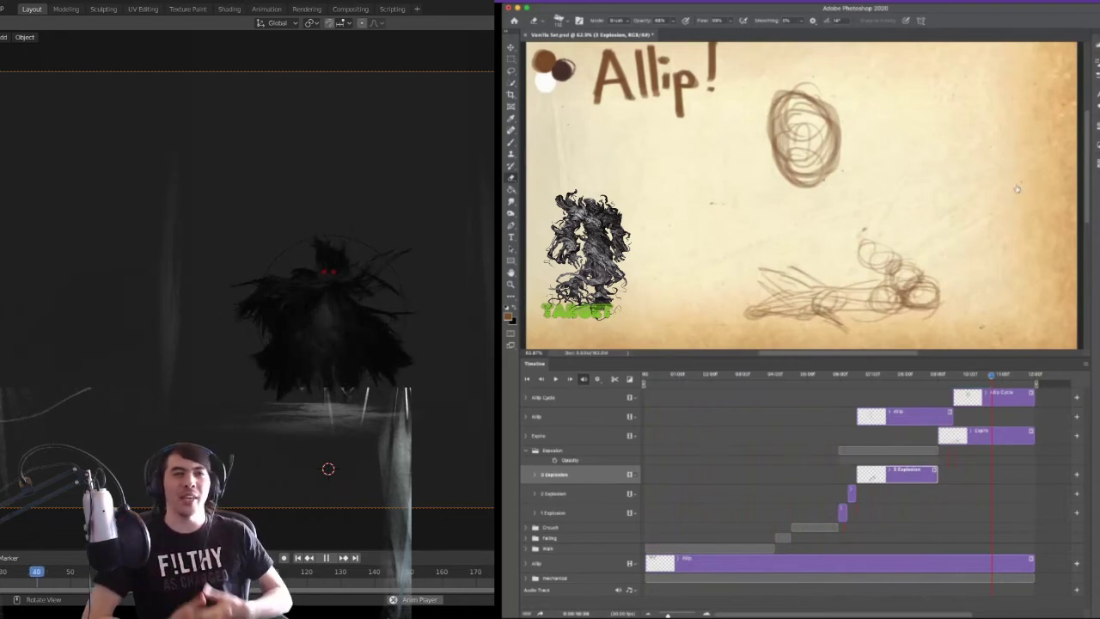
key("alt+bracketright")
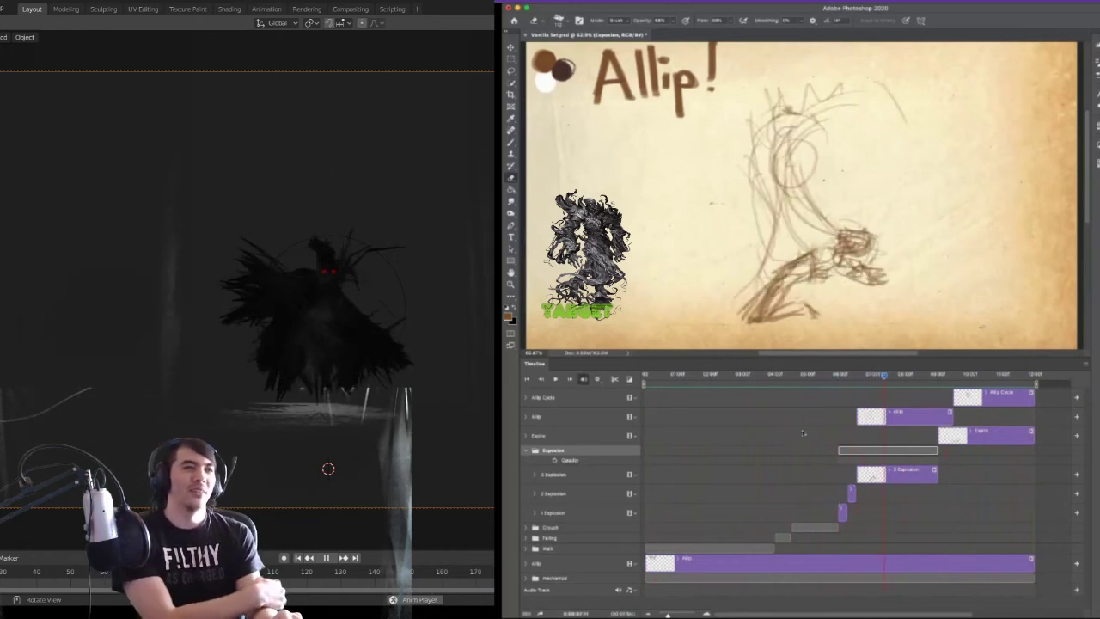
- Examine the clip lengths inside the Falling group as a timing reference, and collapse the group again
key("z")
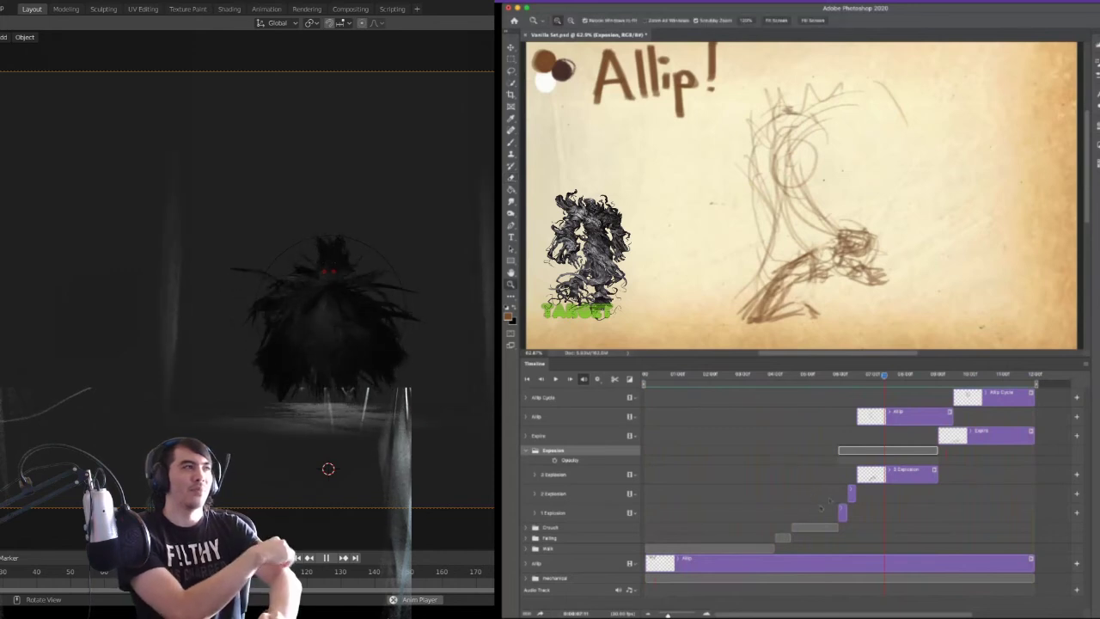
left_click(782, 538)
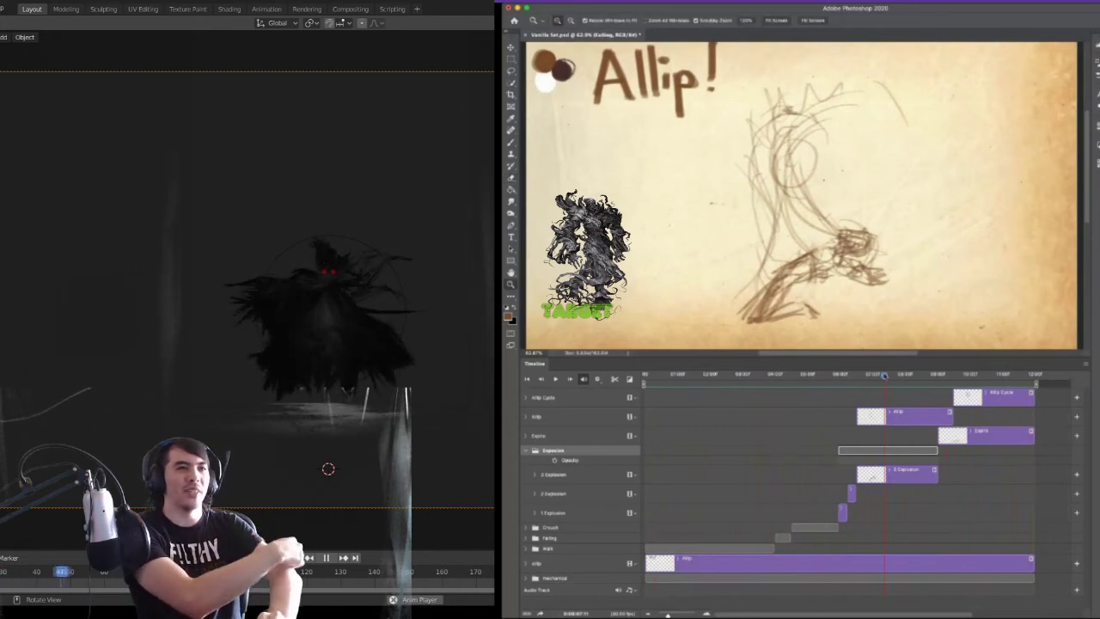
left_click(806, 377)
left_click_drag(804, 383, 785, 378)
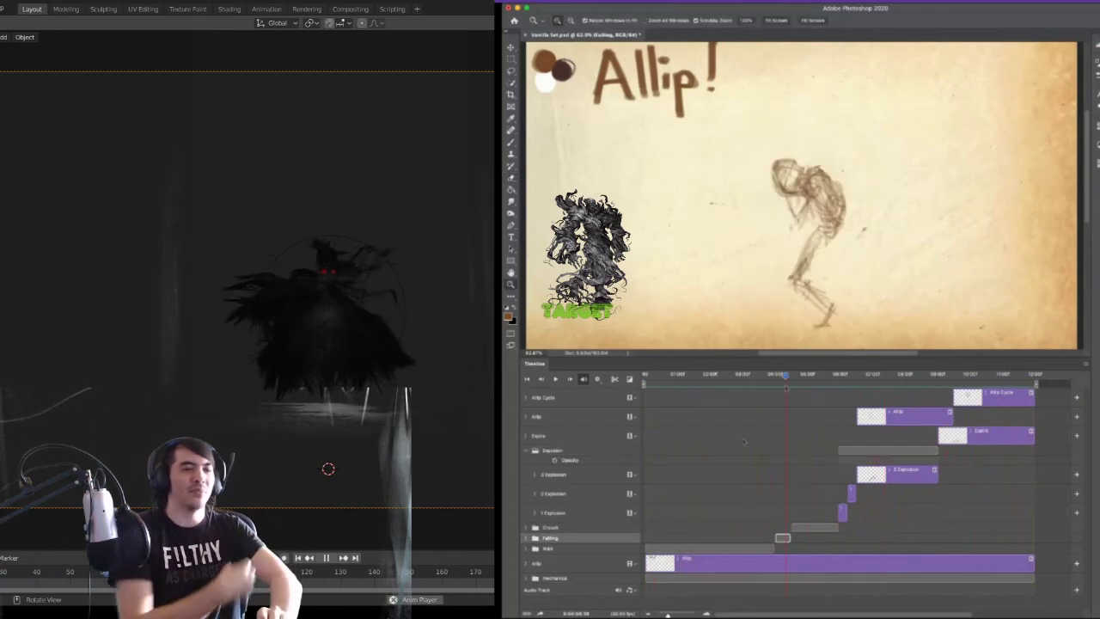
left_click(526, 538)
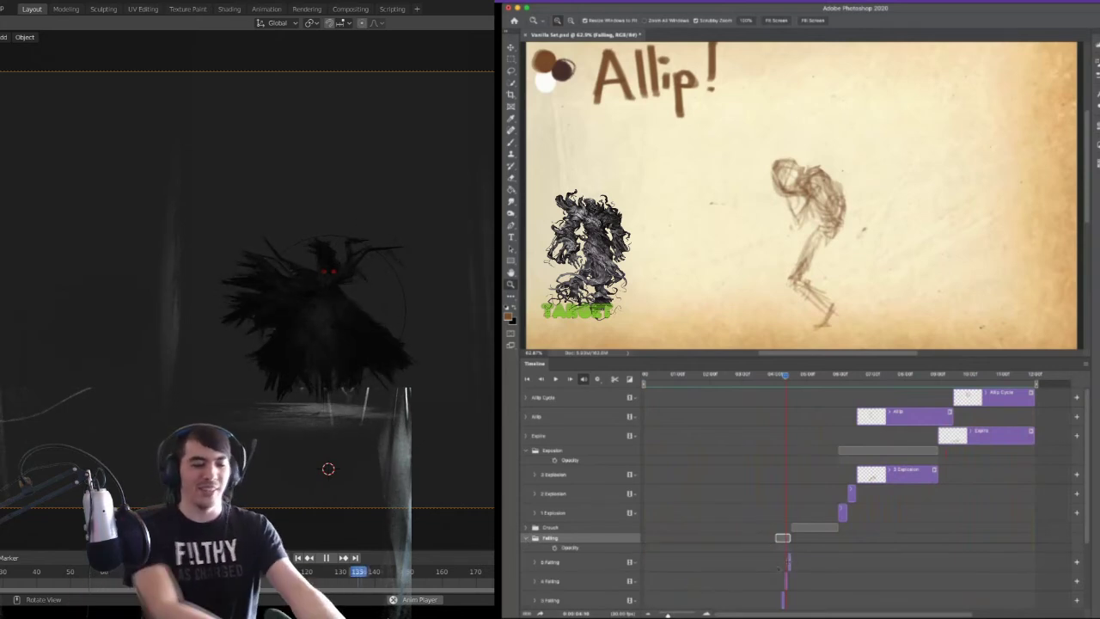
scroll(799, 490, "down", 3)
left_click_drag(667, 614, 696, 614)
mouse_move(870, 494)
left_mouse_down()
mouse_move(764, 491)
mouse_move(846, 493)
left_mouse_up()
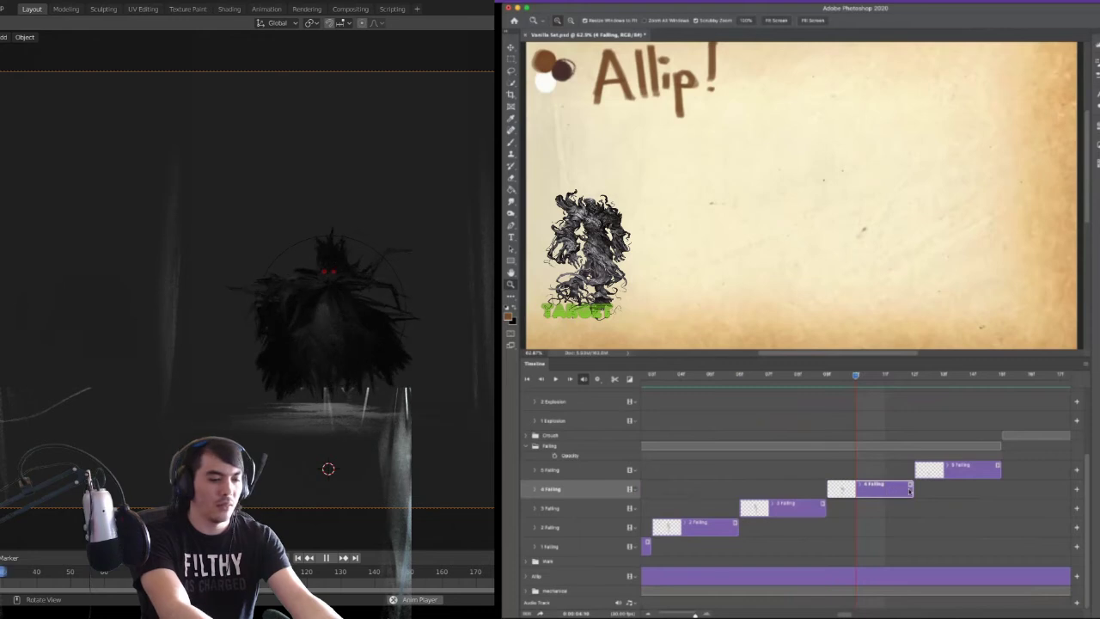
left_click_drag(857, 376, 1031, 389)
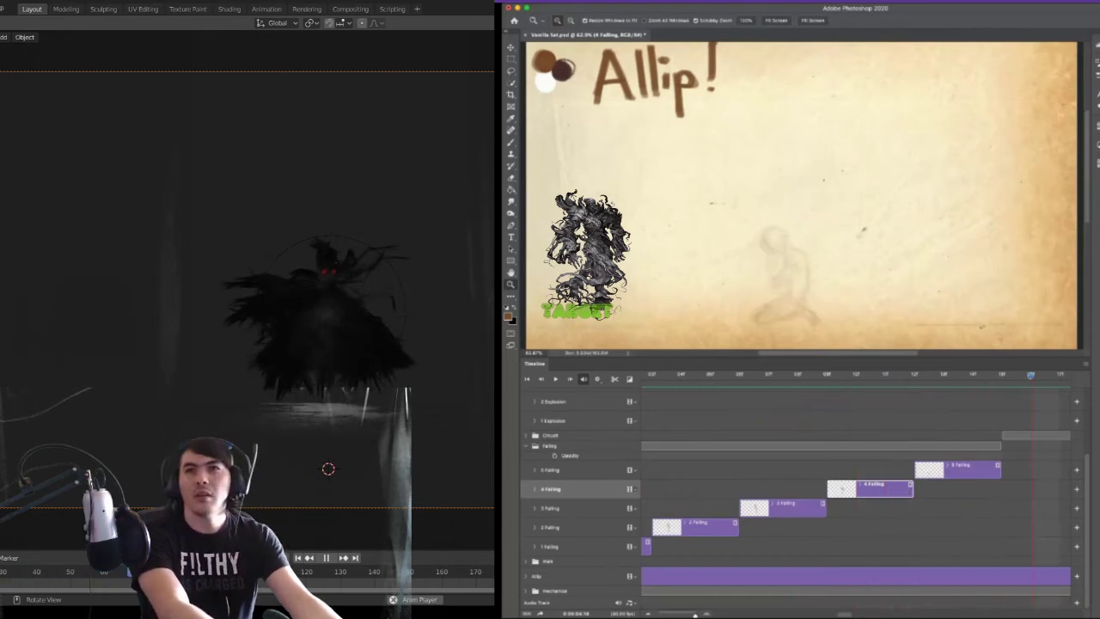
scroll(881, 474, "right", 4)
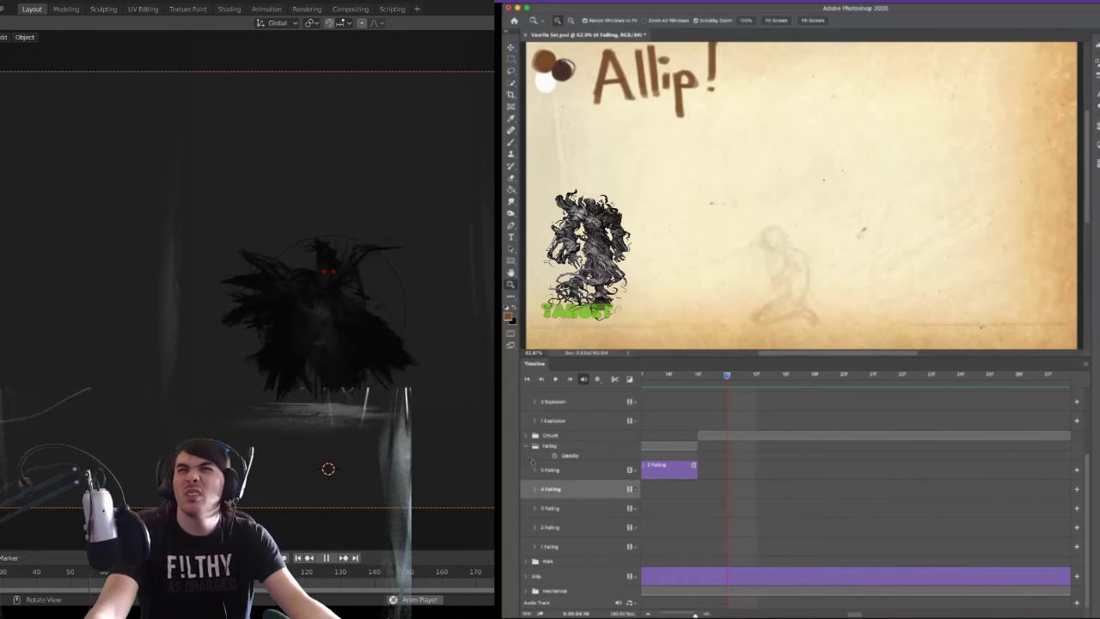
left_click(527, 446)
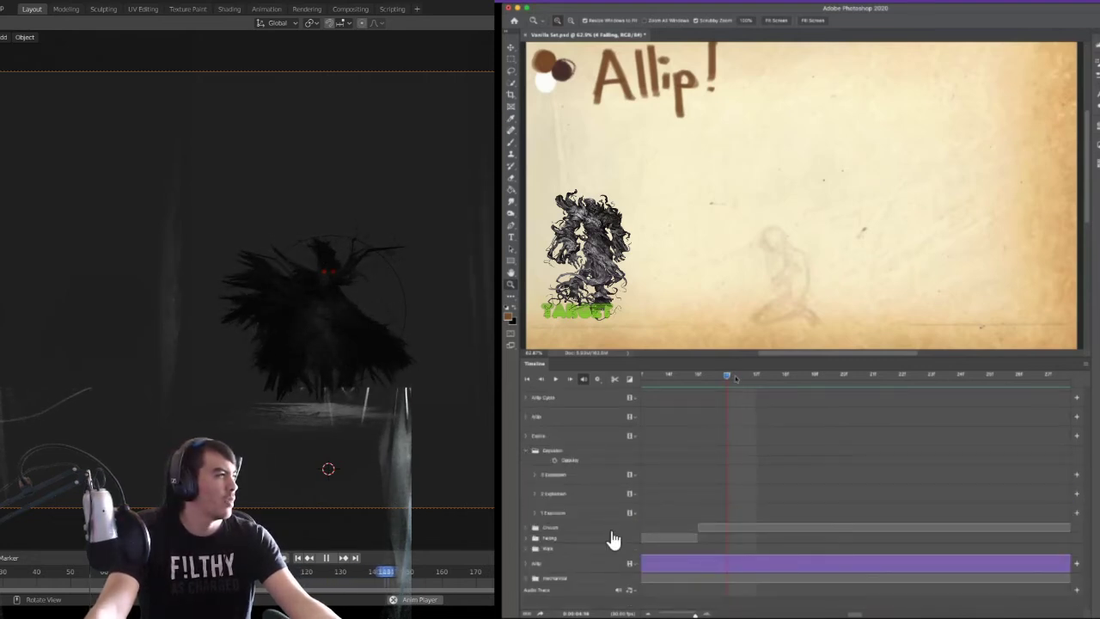
- Shorten the 1 Explosion and 2 Explosion clips to three frames each, with the second starting right after the first
scroll(737, 489, "right", 2)
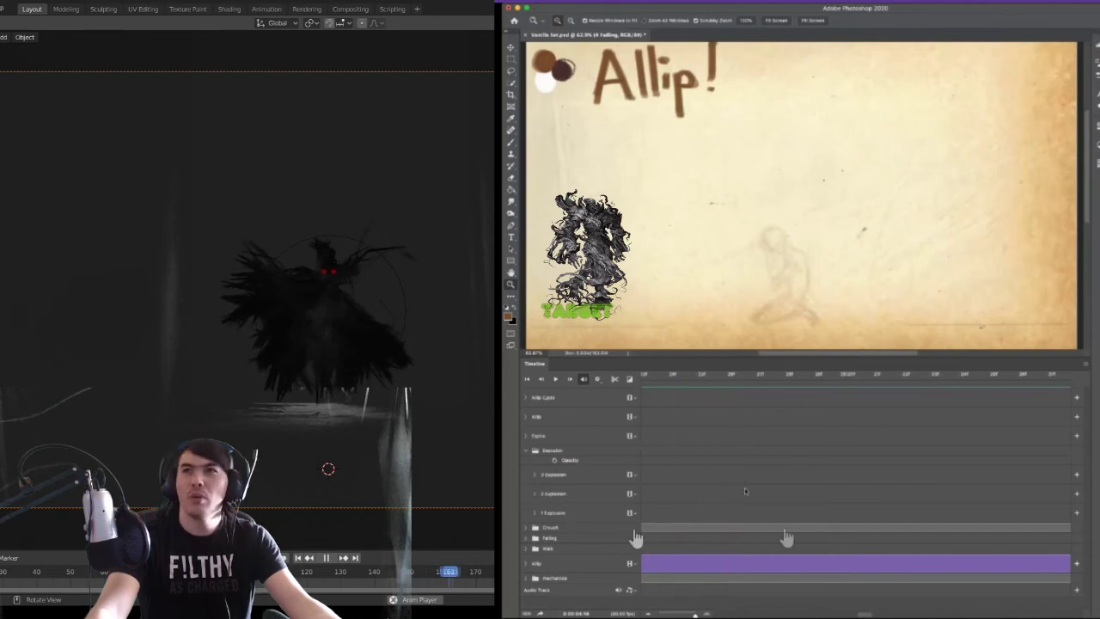
scroll(744, 490, "left", 4)
scroll(902, 389, "right", 5)
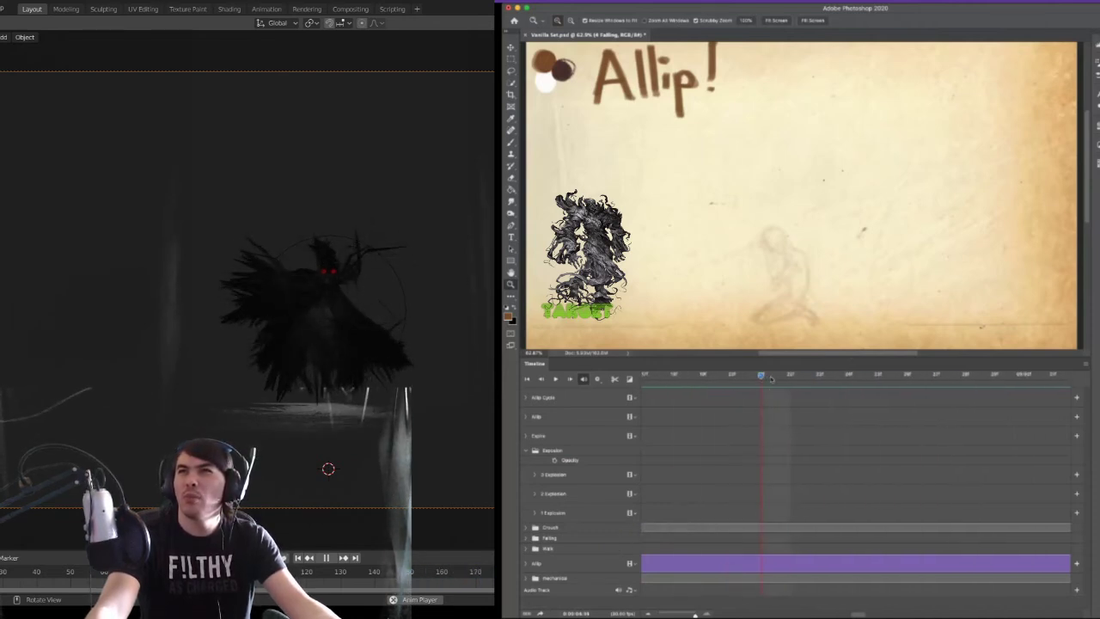
left_click_drag(770, 379, 941, 378)
scroll(917, 404, "right", 6)
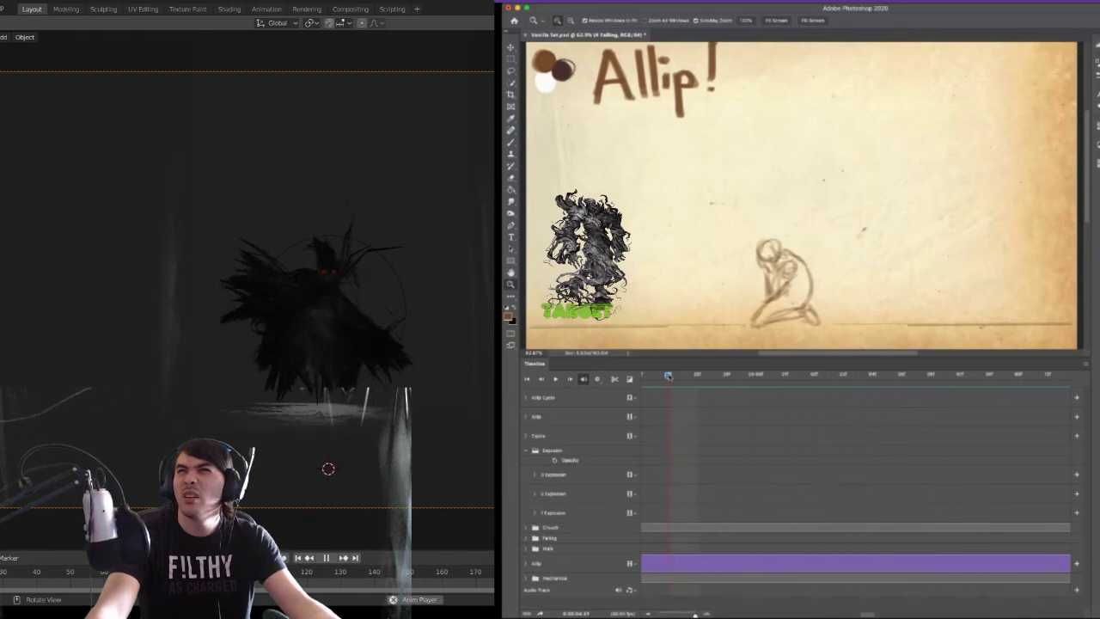
scroll(890, 409, "right", 5)
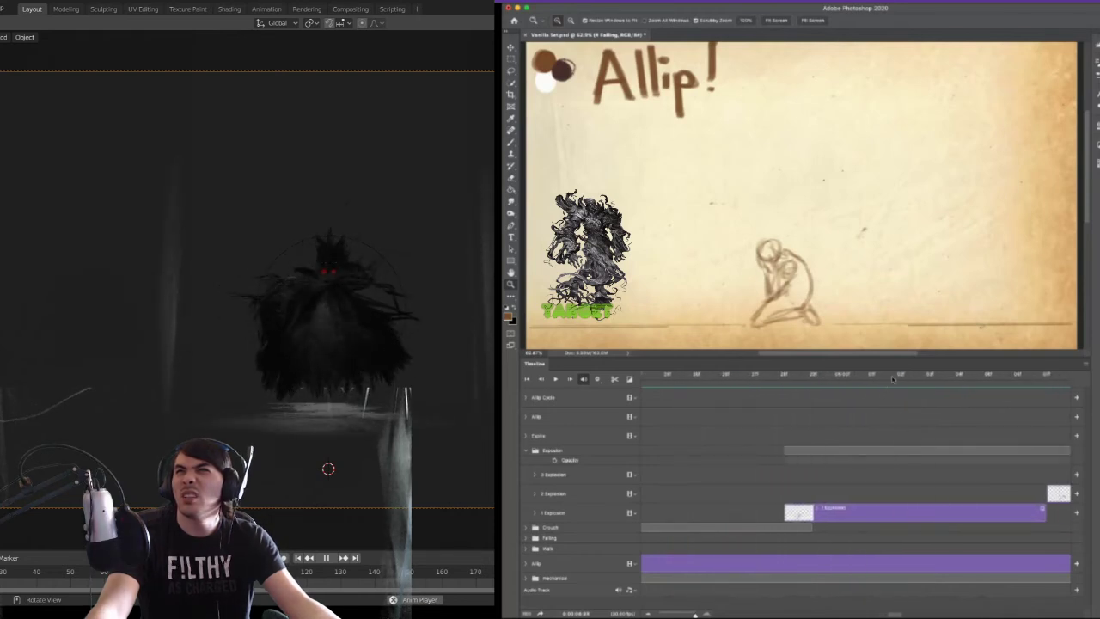
left_click(901, 383)
scroll(901, 386, "right", 3)
scroll(902, 386, "left", 1)
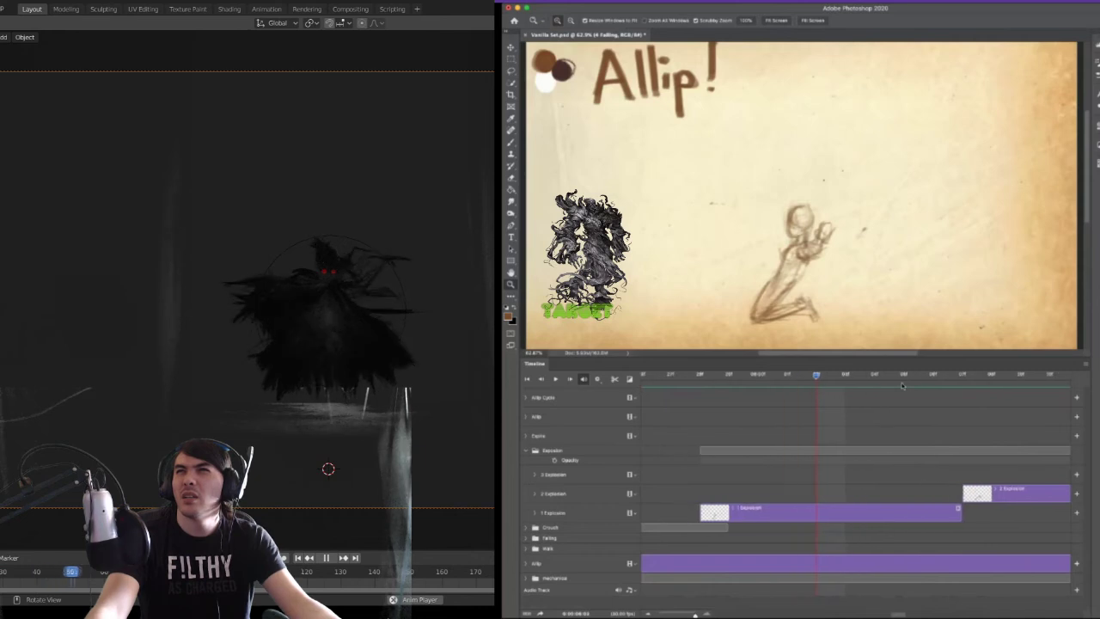
left_click(841, 514)
left_click_drag(959, 516, 787, 519)
left_click_drag(1021, 493, 846, 490)
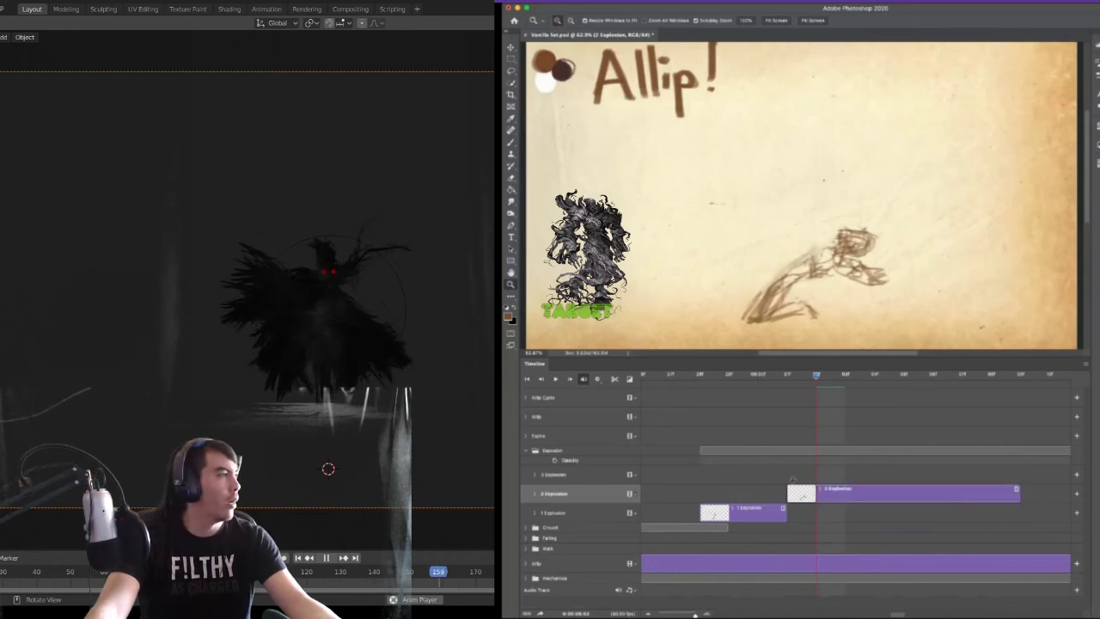
left_click_drag(866, 493, 868, 493)
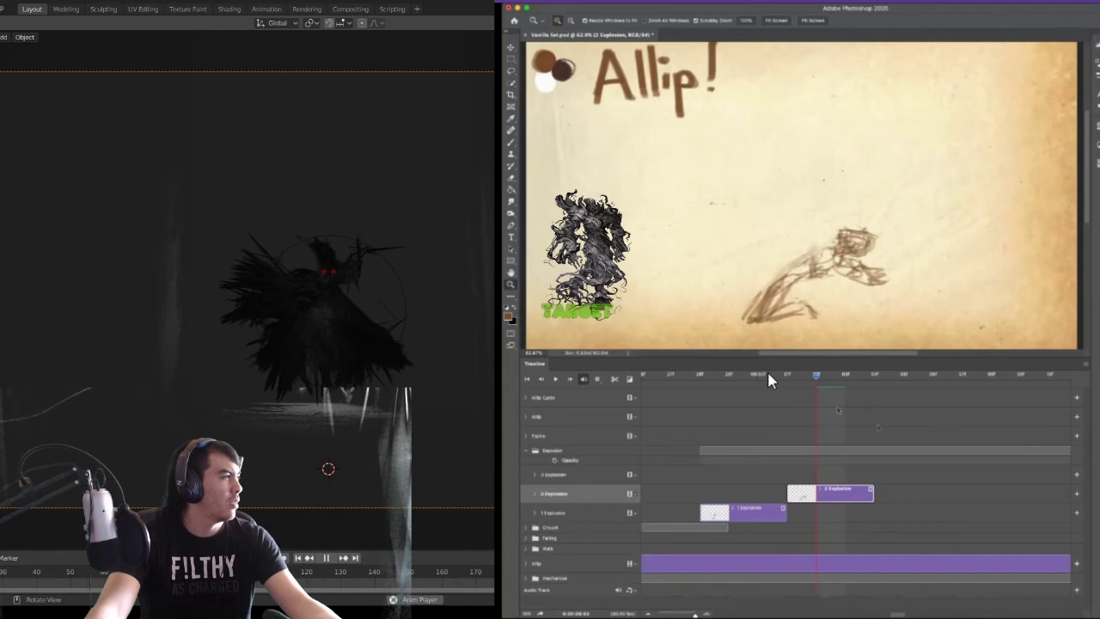
- Extend the start of the 3 Explosion clip back to the end of 2 Explosion, and collapse the Explosion group
scroll(768, 375, "right", 5)
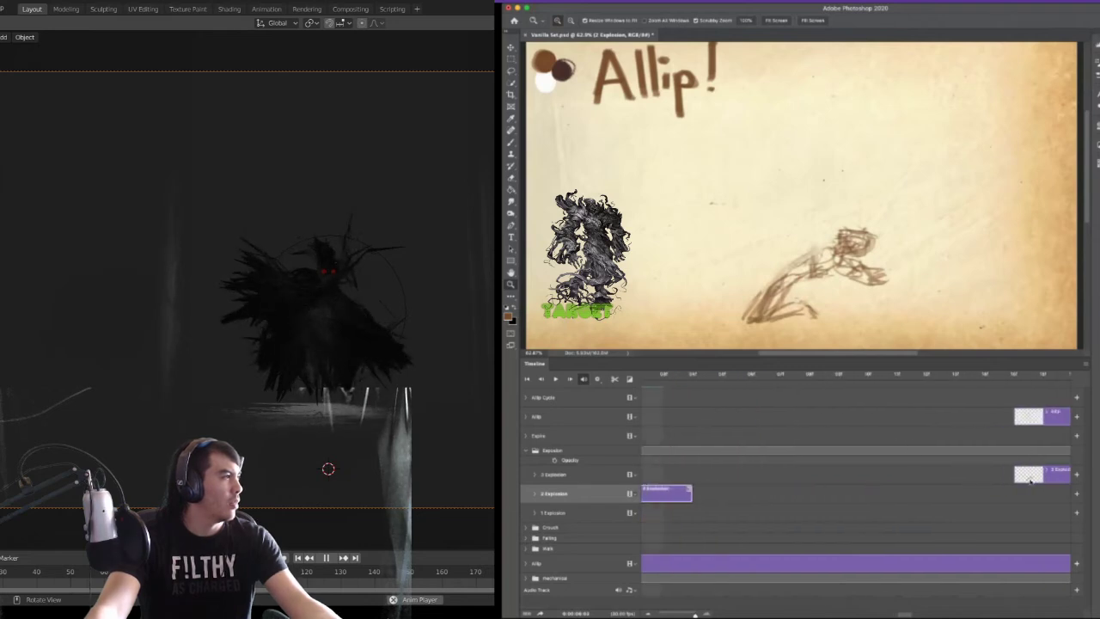
left_click_drag(1016, 475, 789, 474)
left_click_drag(696, 475, 697, 476)
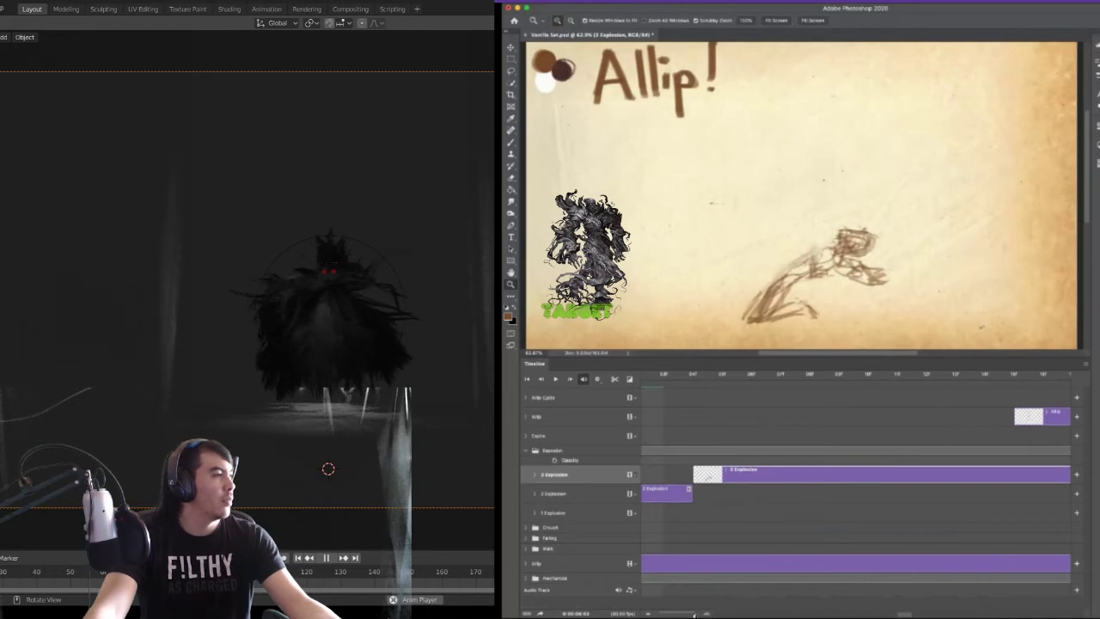
left_click_drag(694, 613, 668, 613)
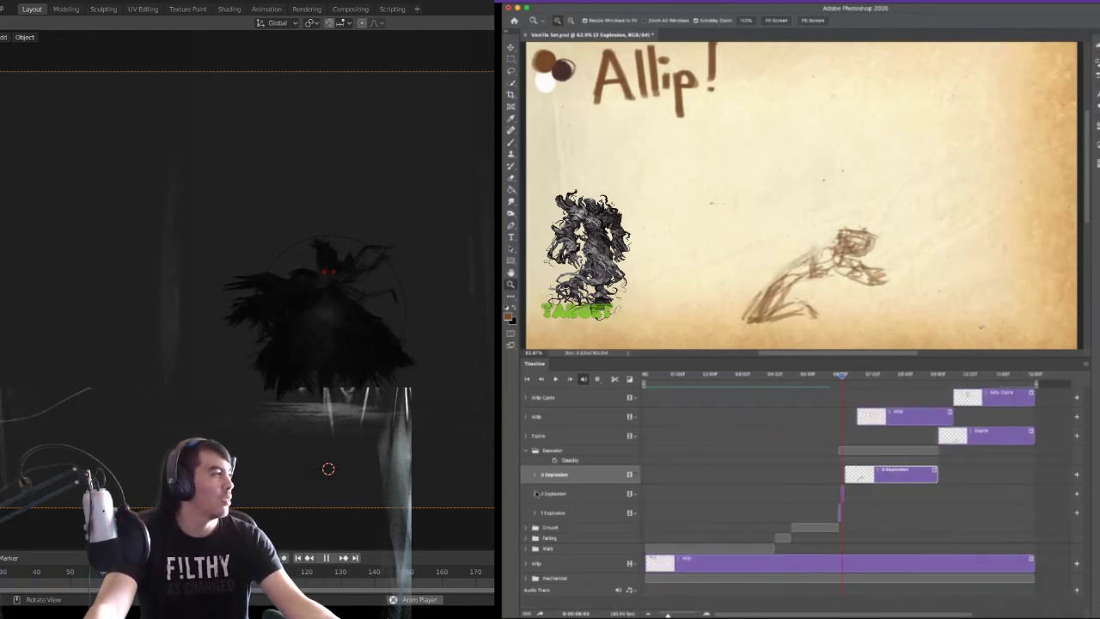
left_click(528, 451)
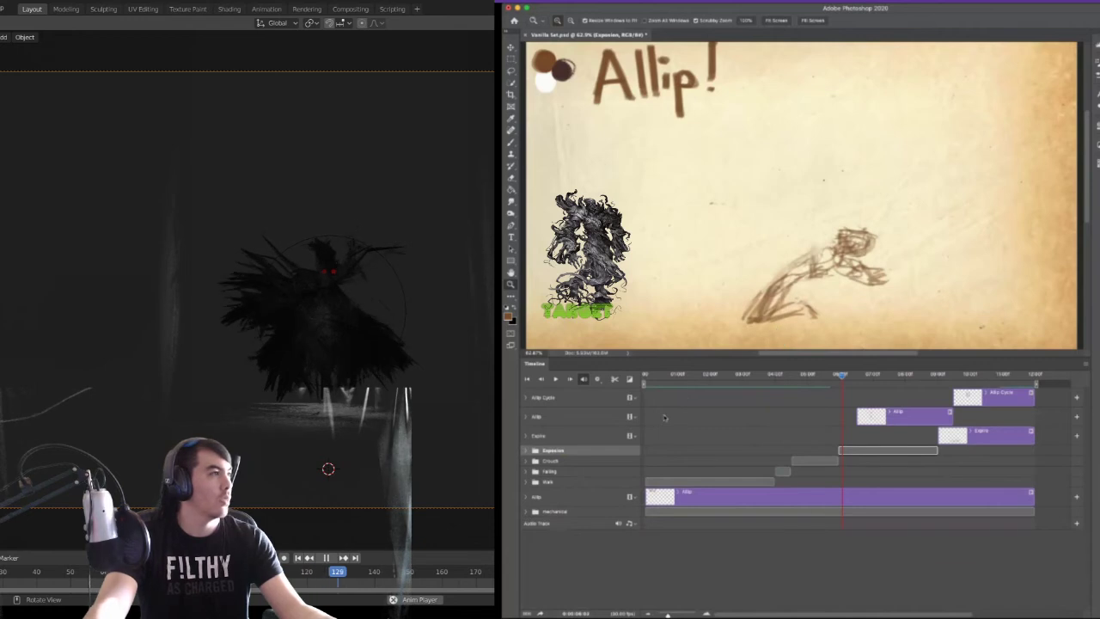
- Stop the playback, switch to Discord and send the zeebashew YouTube channel link in the chat
mouse_move(922, 544)
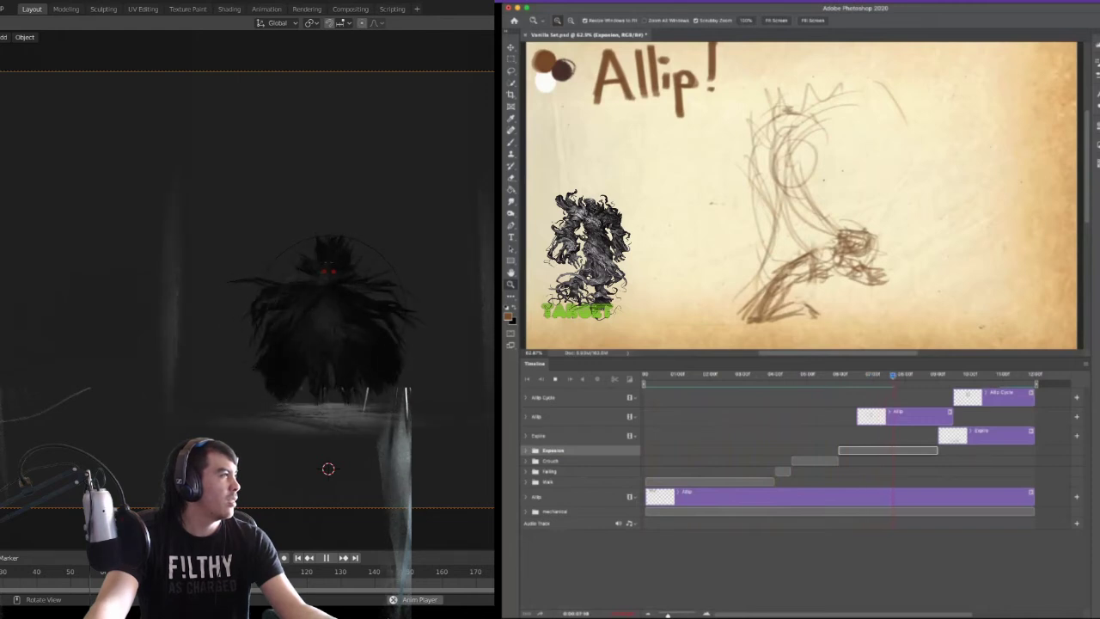
key("Escape")
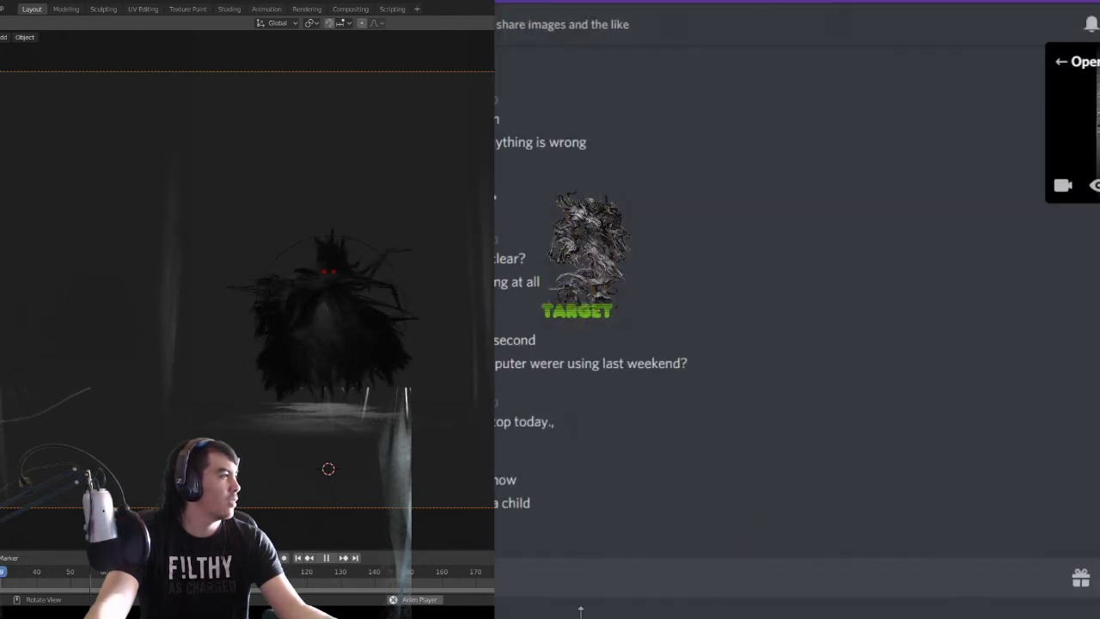
key("ctrl+v")
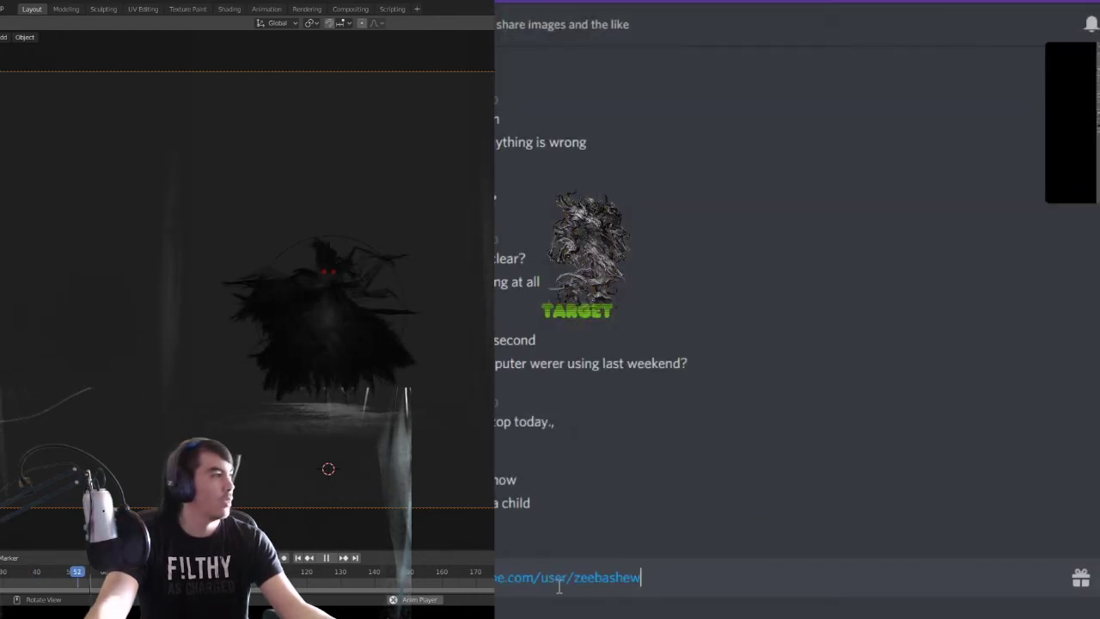
key("Return")
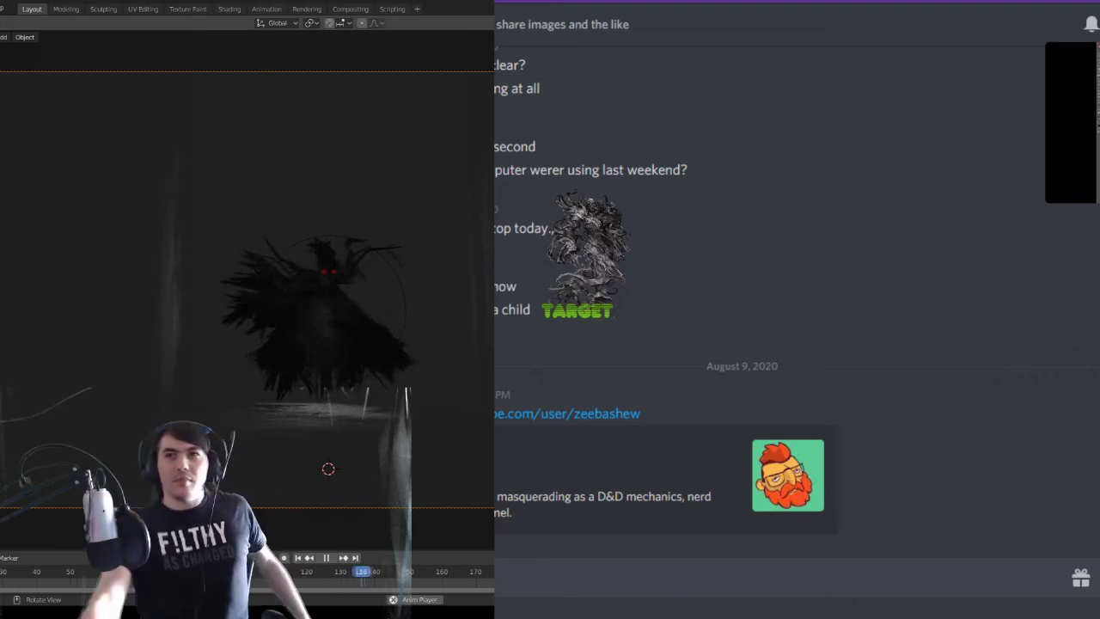
mouse_move(1074, 85)
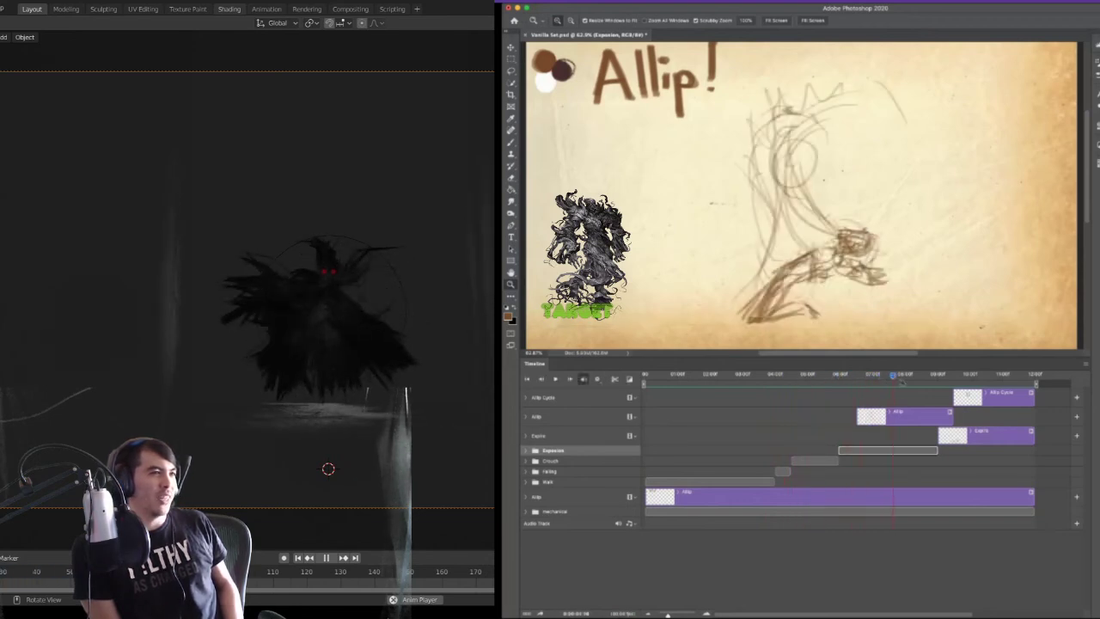
- Create two copies of the 3 Explosion frame and align both copies with the start and end of the original clip
scroll(1008, 290, "down", 1)
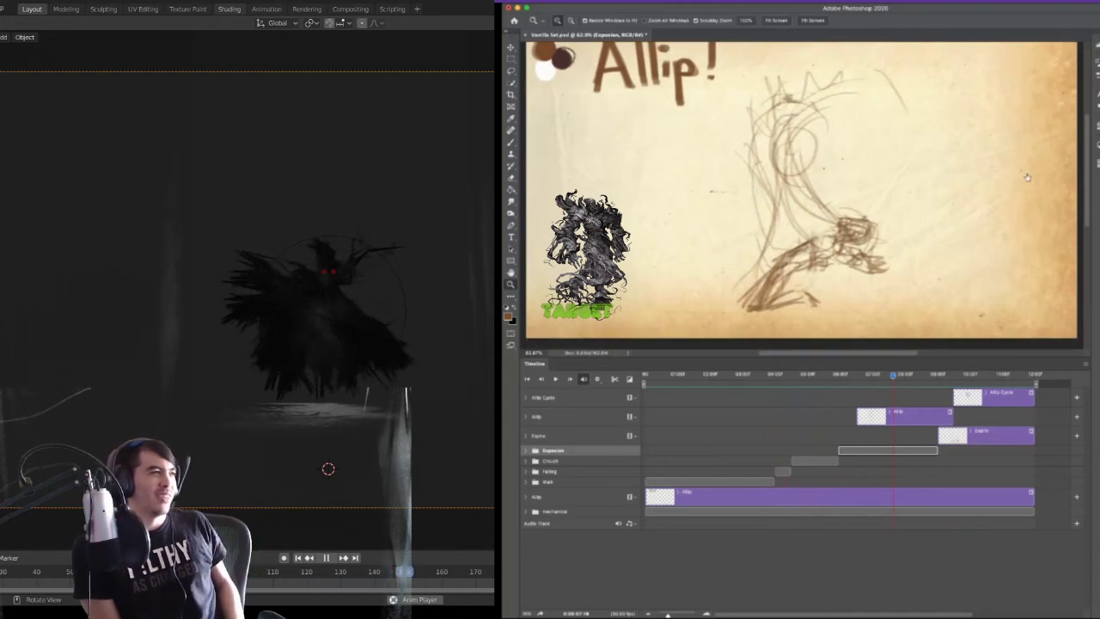
key("alt+[")
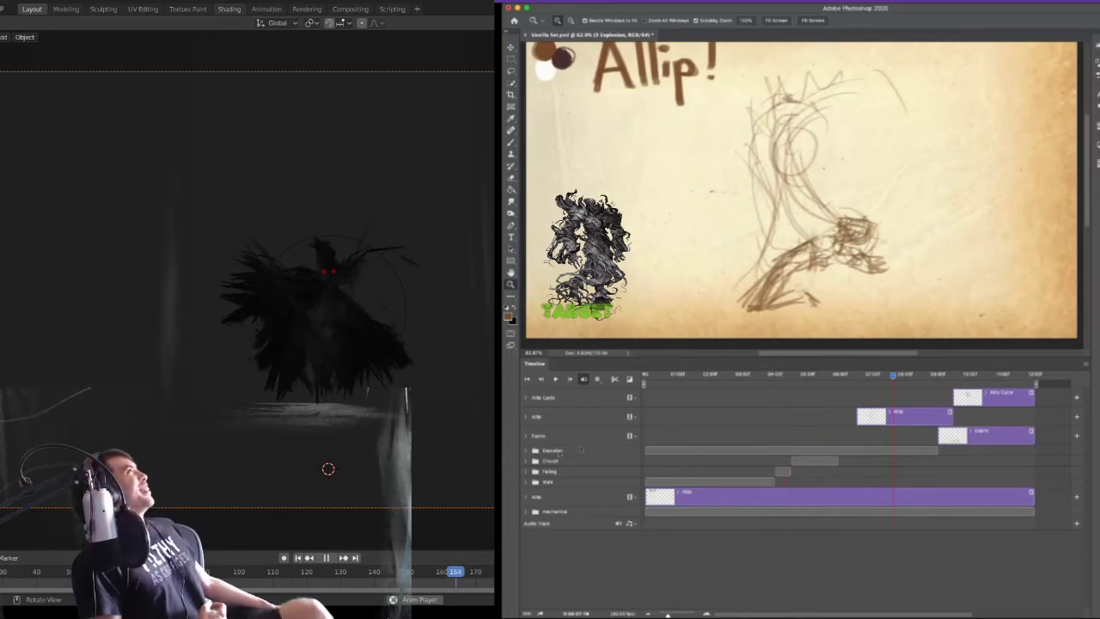
left_click(527, 451)
left_click_drag(704, 474, 895, 476)
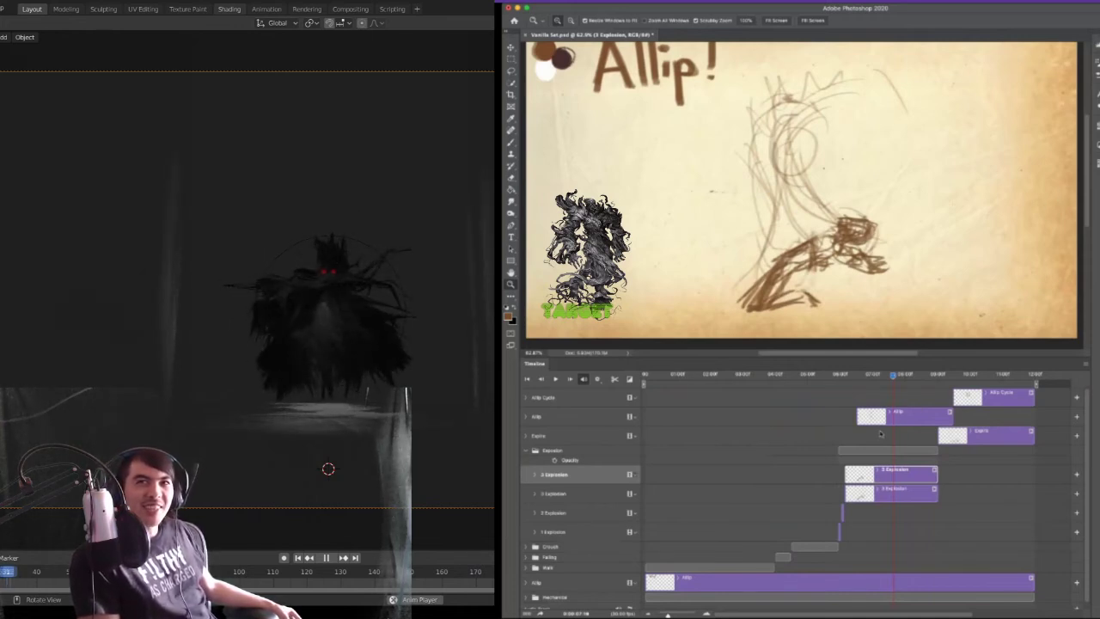
key("super+j")
left_click_drag(699, 474, 899, 474)
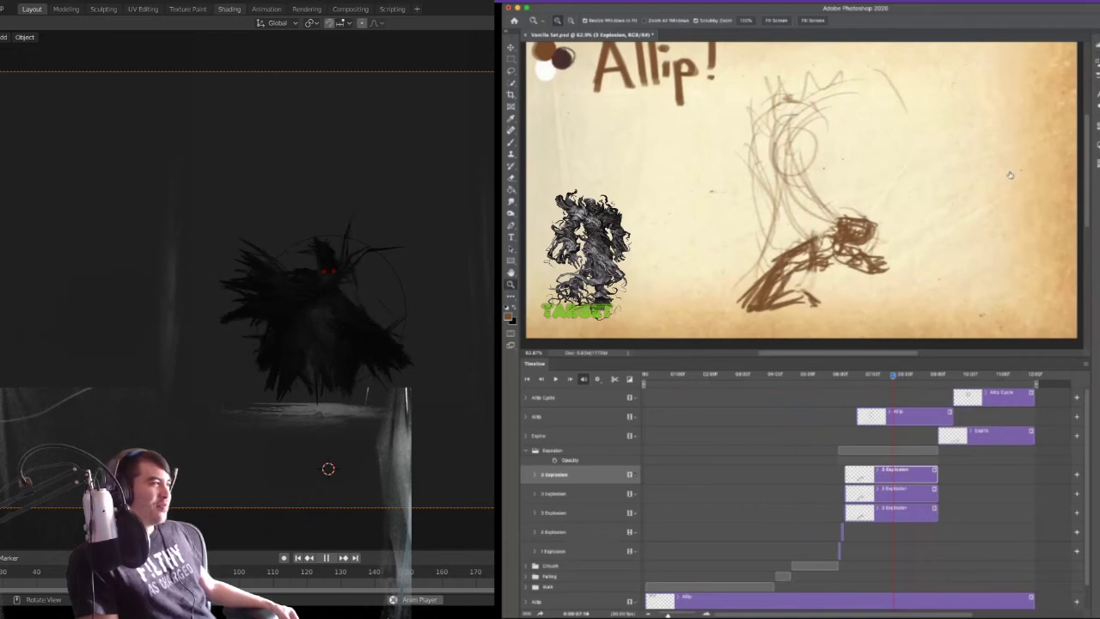
- Shorten the lowest 3 Explosion clip to three frames, starting right after 2 Explosion
key("space")
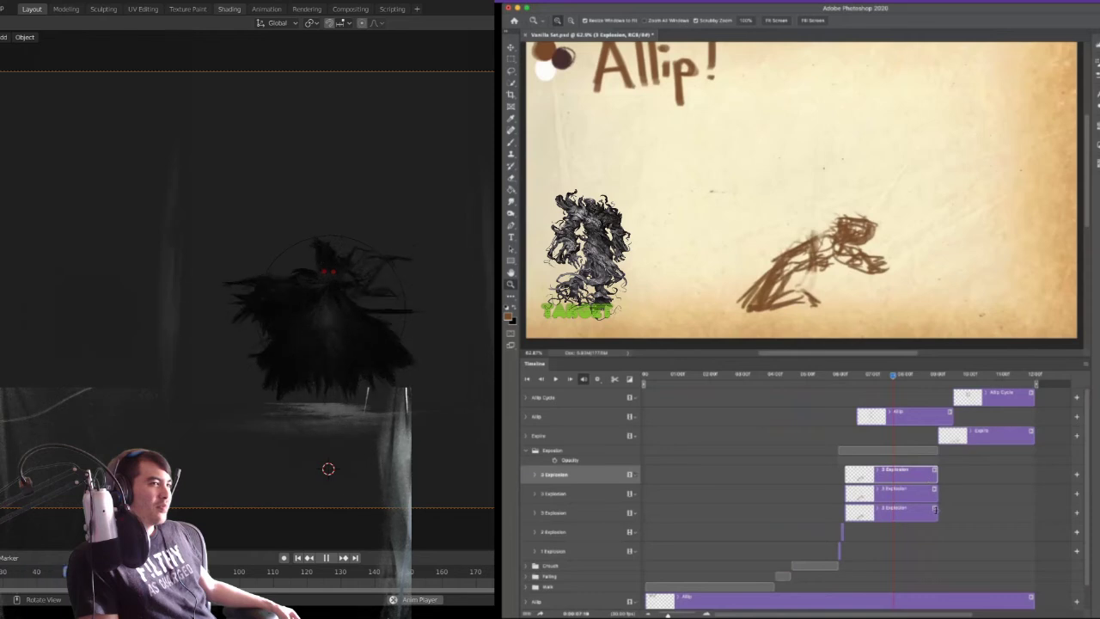
left_click(935, 510)
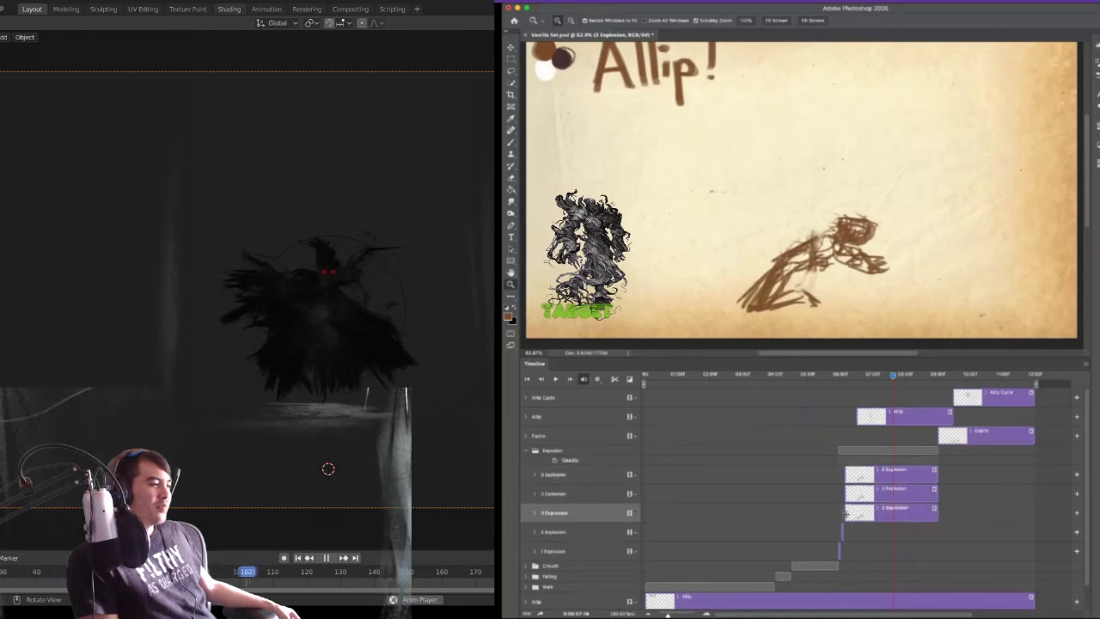
left_click_drag(846, 514, 852, 517)
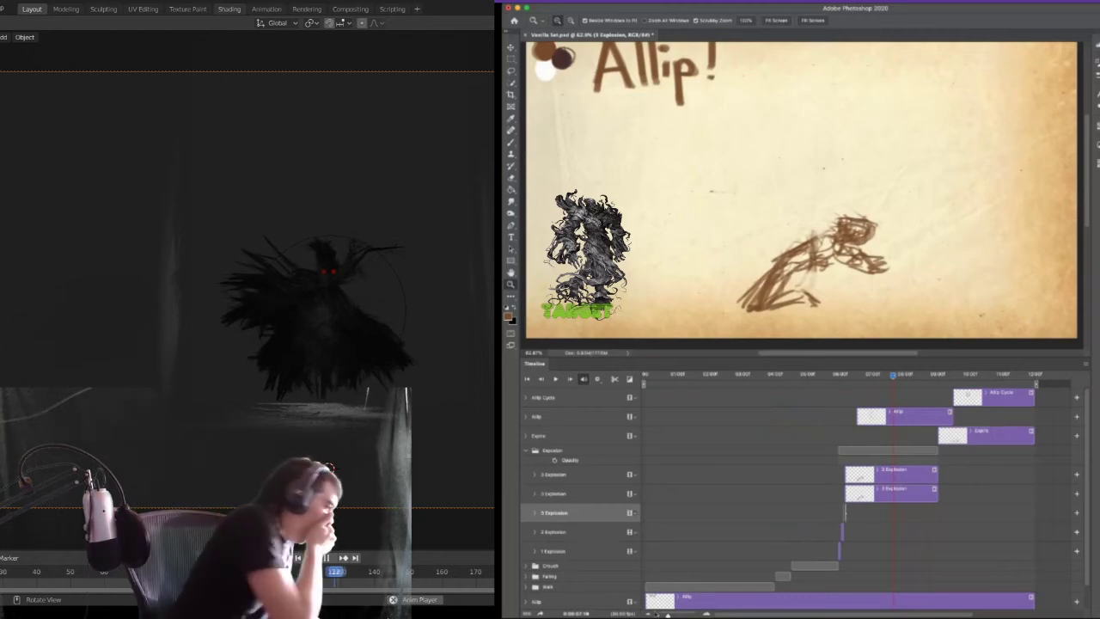
left_click_drag(668, 615, 676, 614)
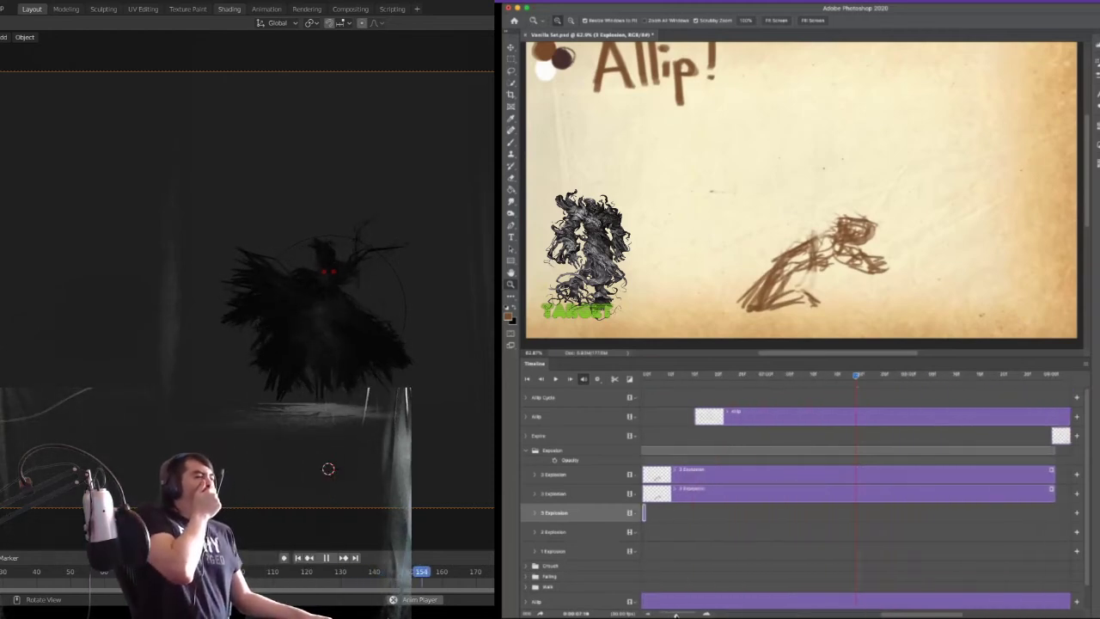
scroll(683, 538, "left", 2)
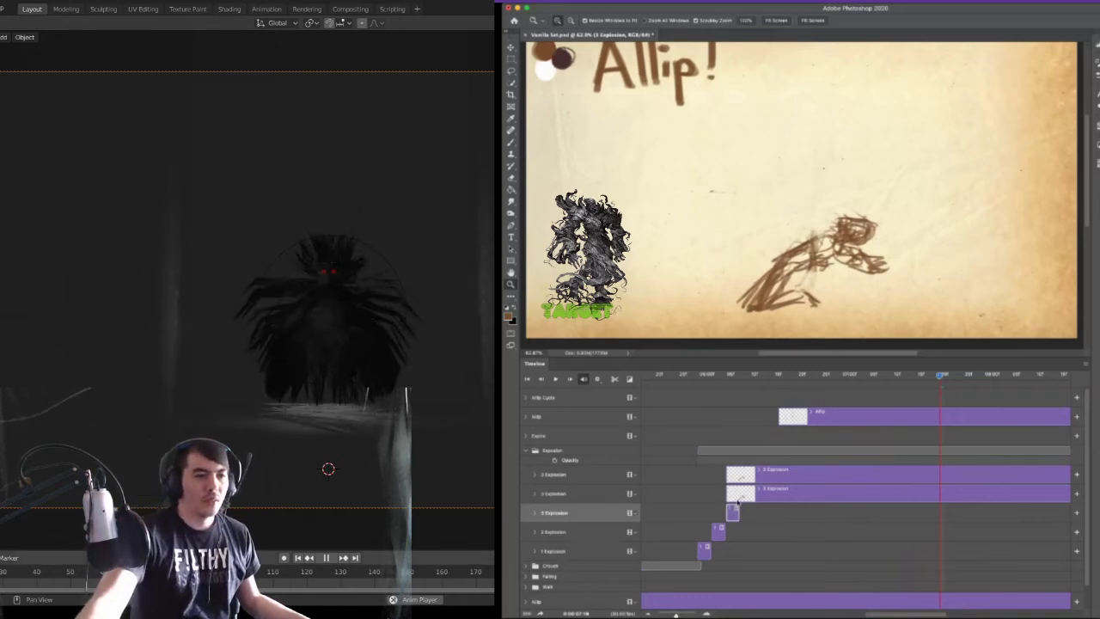
- Try placing the middle 3 Explosion copy right after the shortened clip and trimming its end to about six frames, and undo the trim
left_click(732, 496)
scroll(738, 503, "left", 1)
scroll(739, 496, "right", 1)
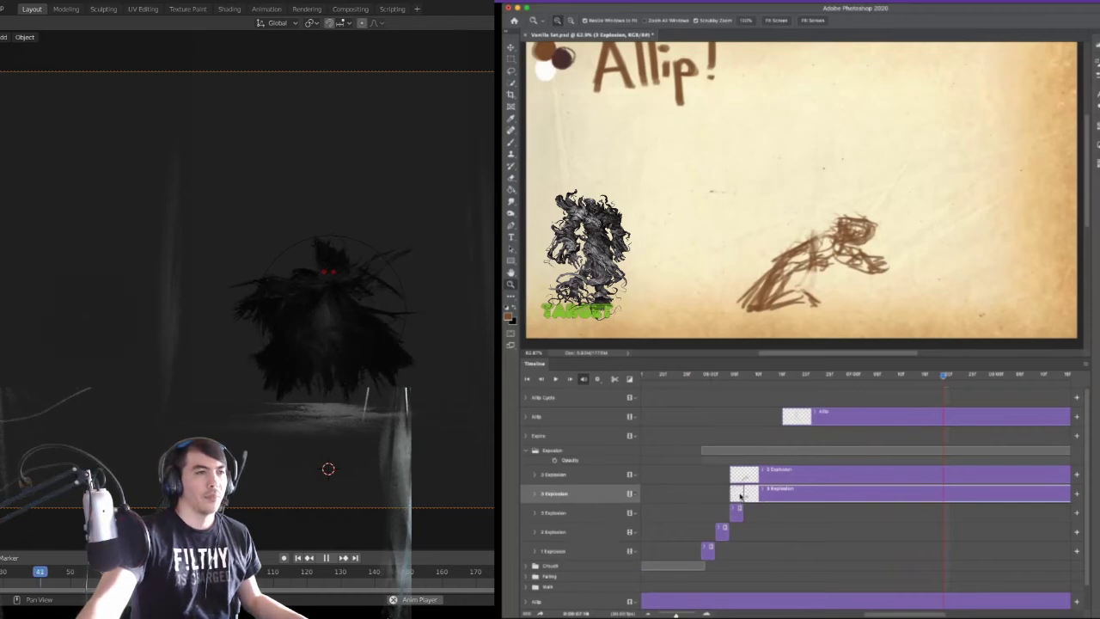
scroll(996, 492, "right", 4)
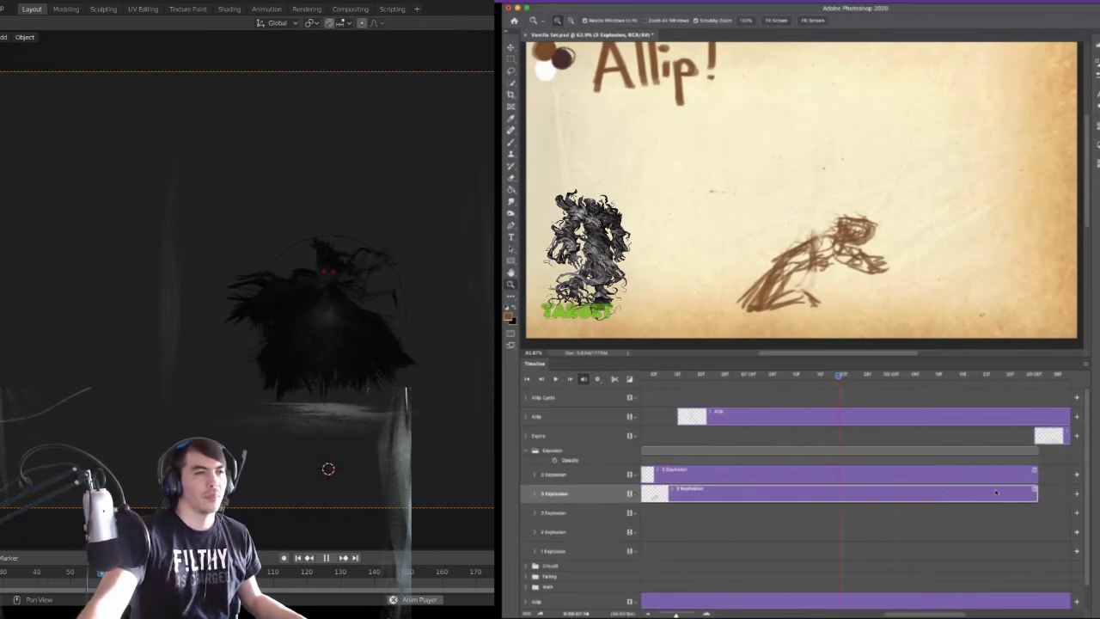
left_click_drag(1036, 492, 668, 495)
scroll(670, 503, "left", 5)
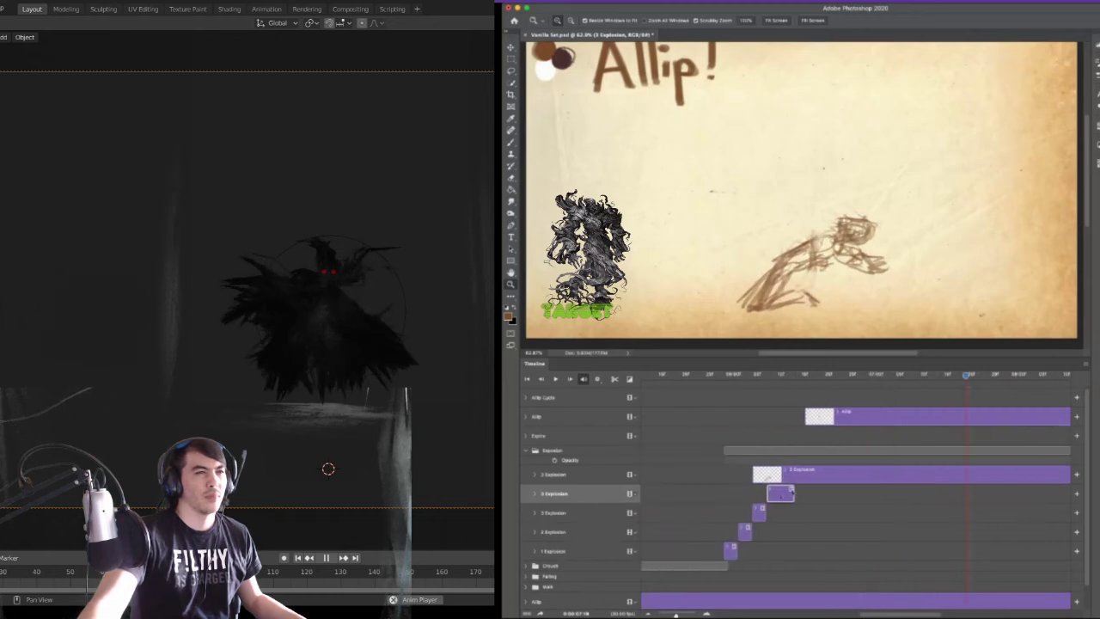
key("super+z")
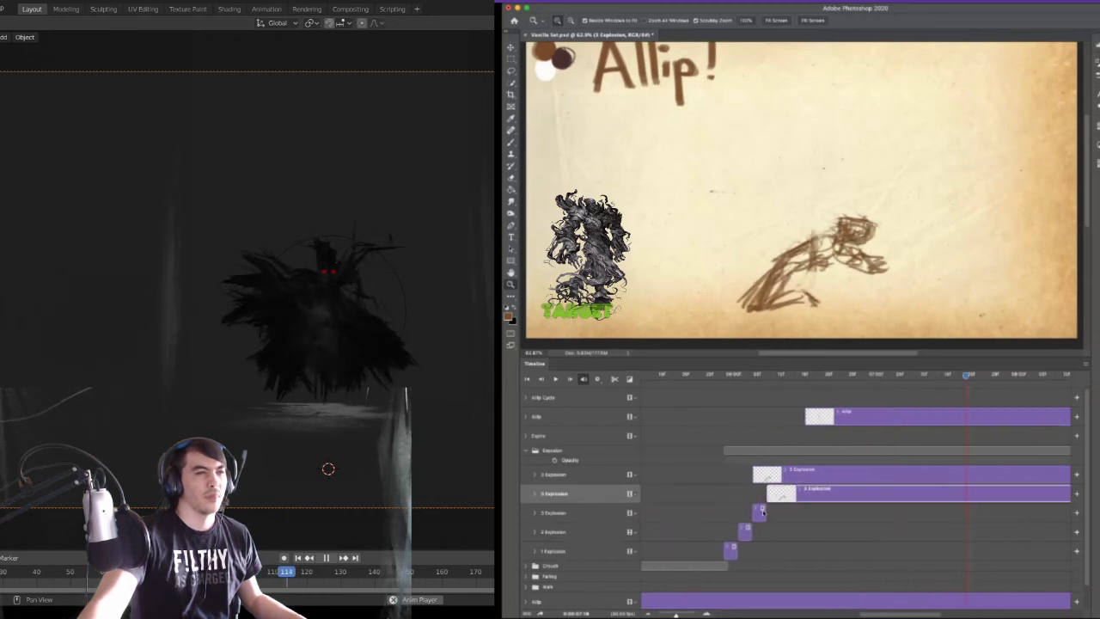
- Shorten the middle 3 Explosion copy to three frames, aligned with the shortened clip beneath it
scroll(986, 495, "right", 6)
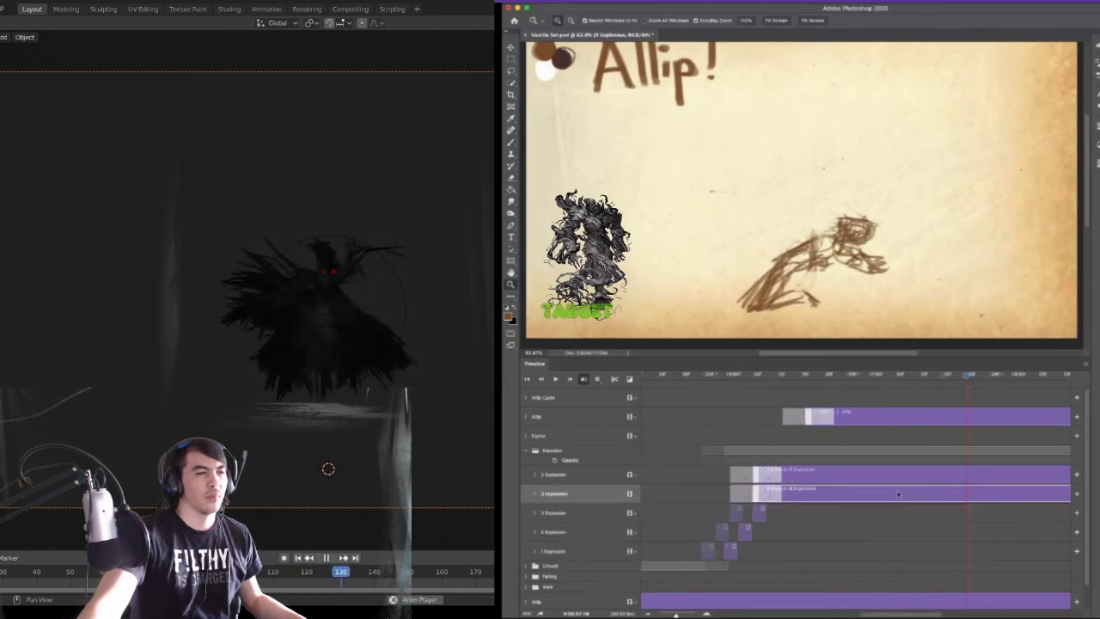
left_click_drag(1007, 494, 709, 497)
scroll(662, 502, "left", 3)
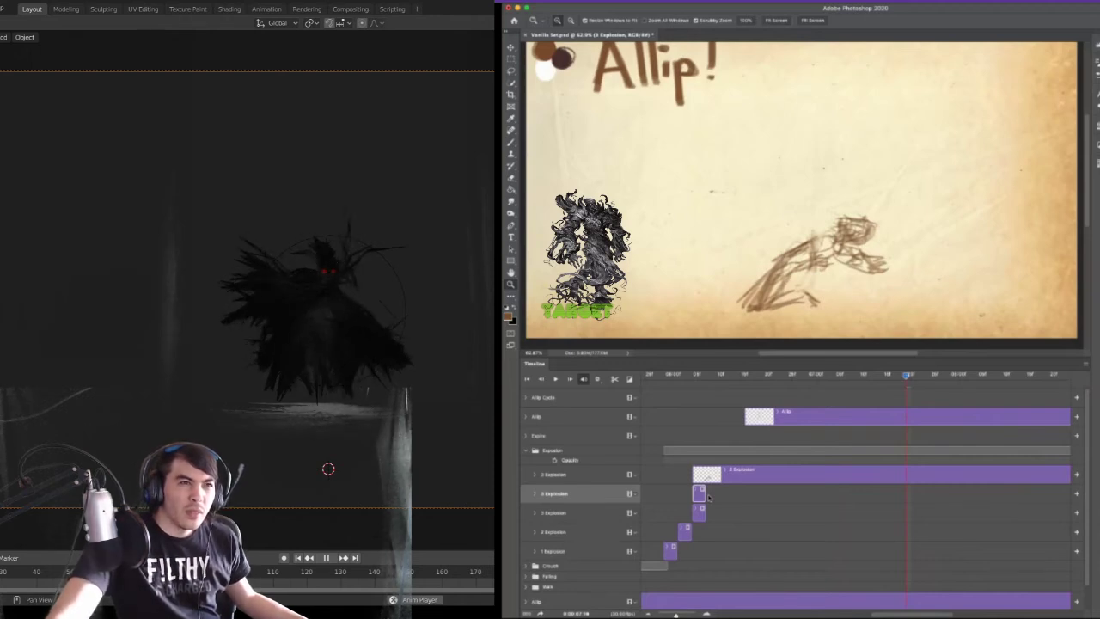
- Rename the two upper copies of the 3 Explosion layer as 4 Explosion and 5 Explosion
scroll(711, 485, "right", 1)
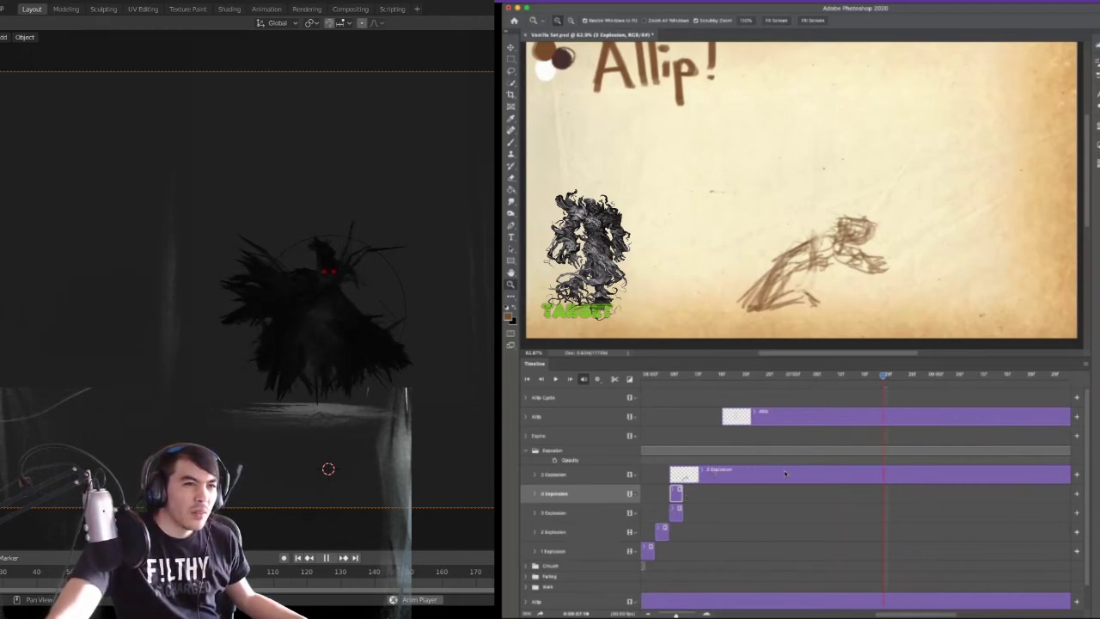
scroll(784, 472, "right", 5)
left_click(856, 475)
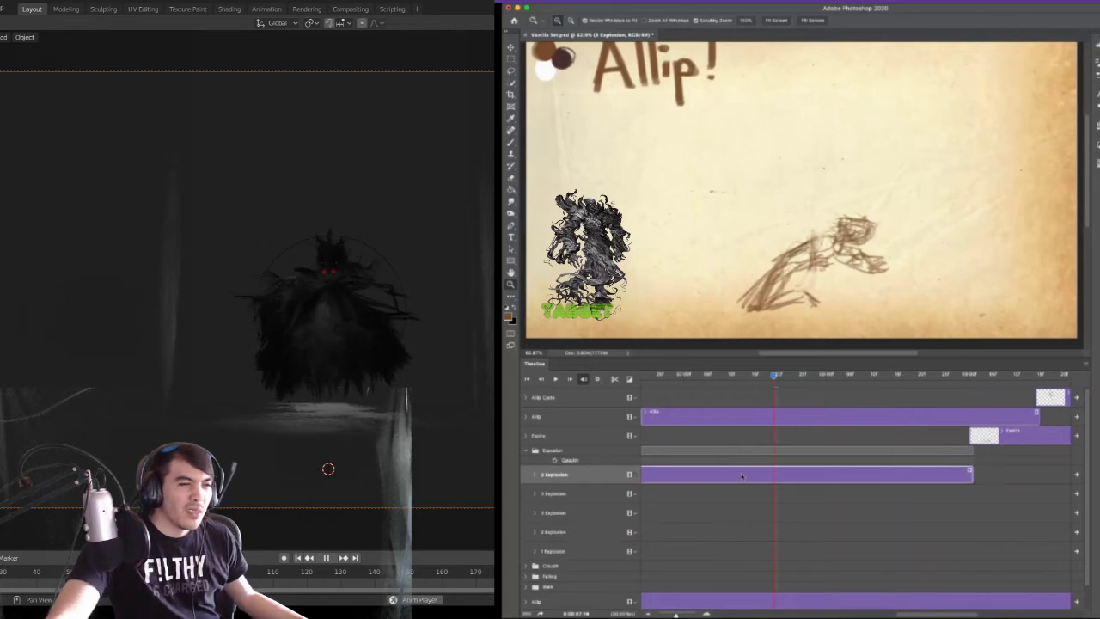
scroll(742, 475, "left", 5)
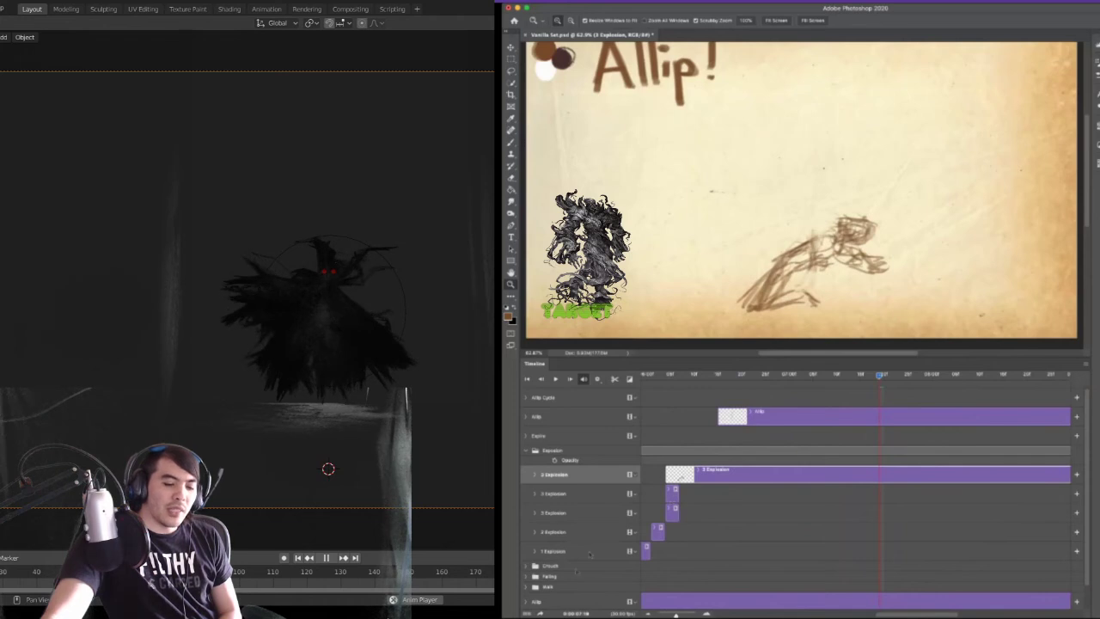
left_click_drag(675, 615, 682, 614)
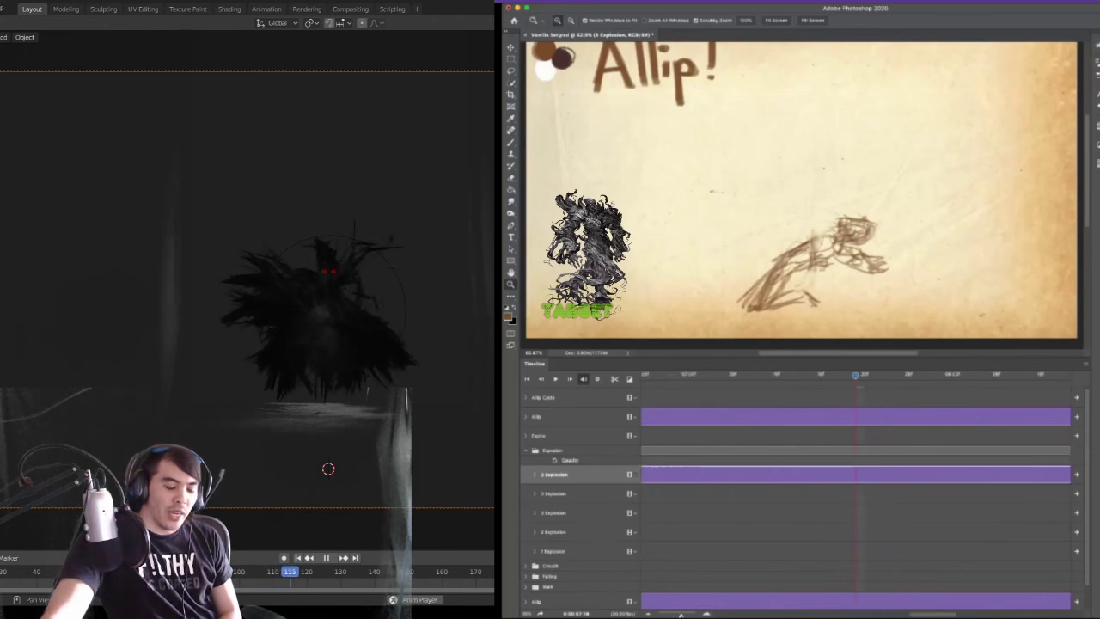
scroll(787, 526, "left", 5)
scroll(781, 524, "right", 5)
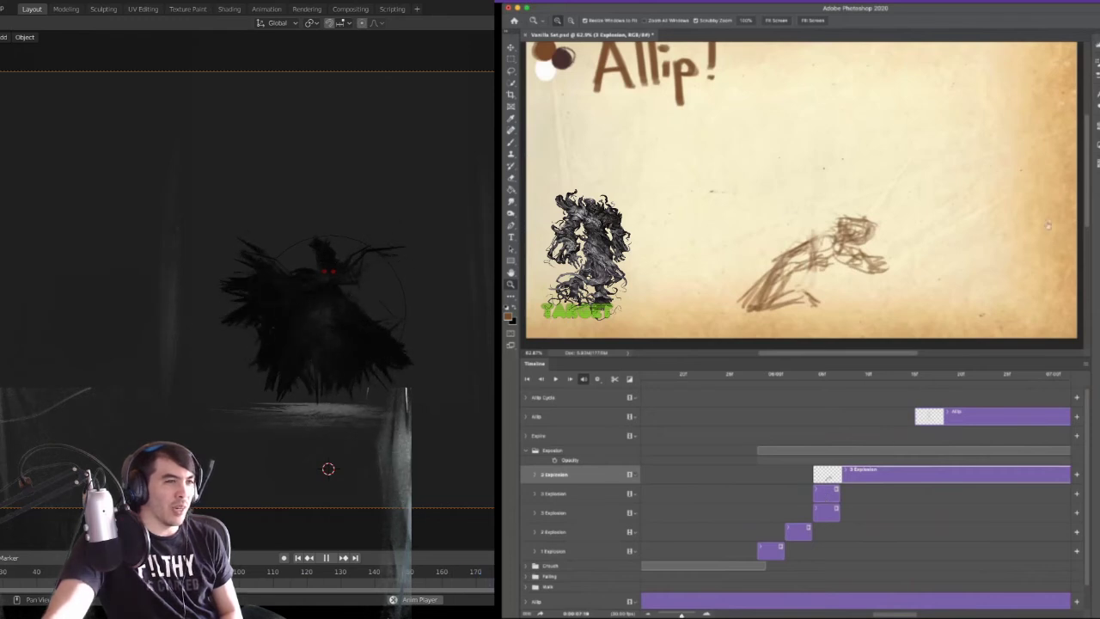
key("alt+bracketleft")
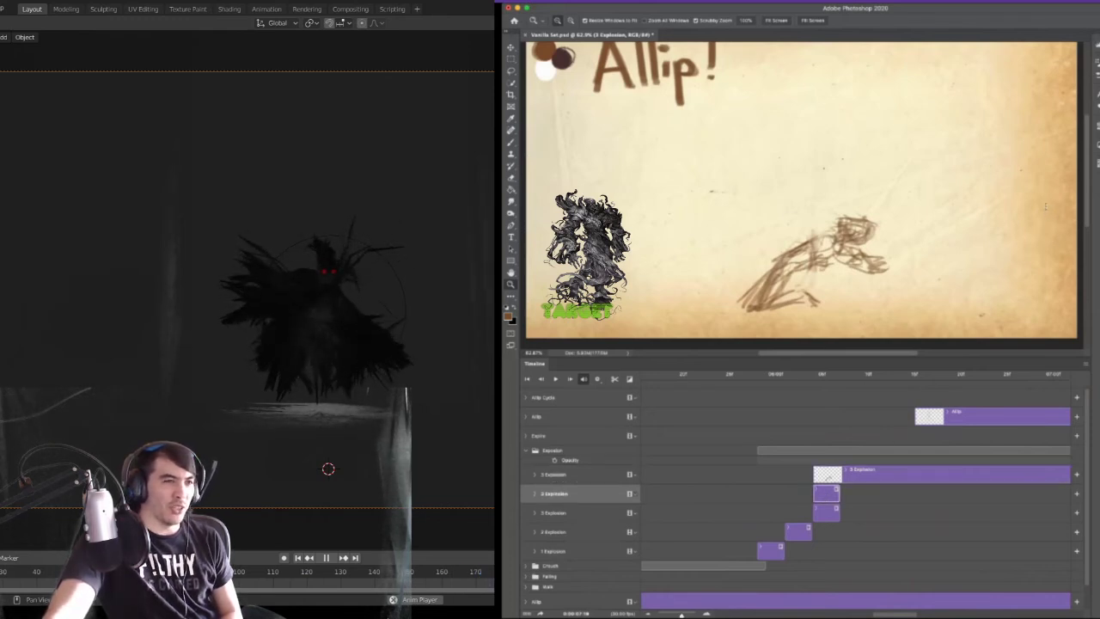
key("alt+bracketright")
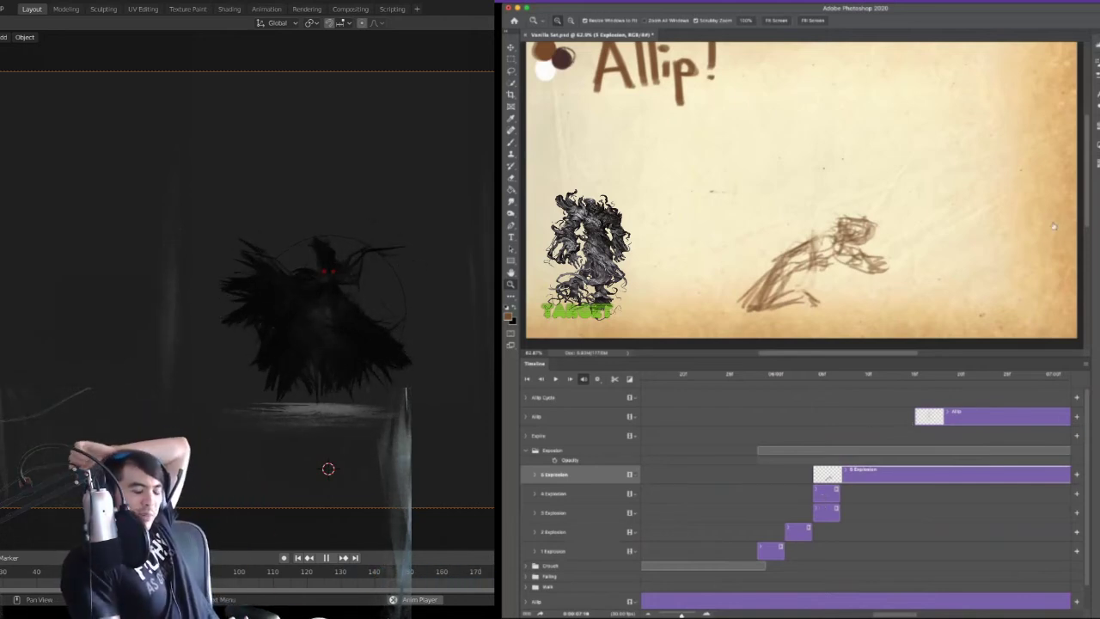
key("alt+bracketleft")
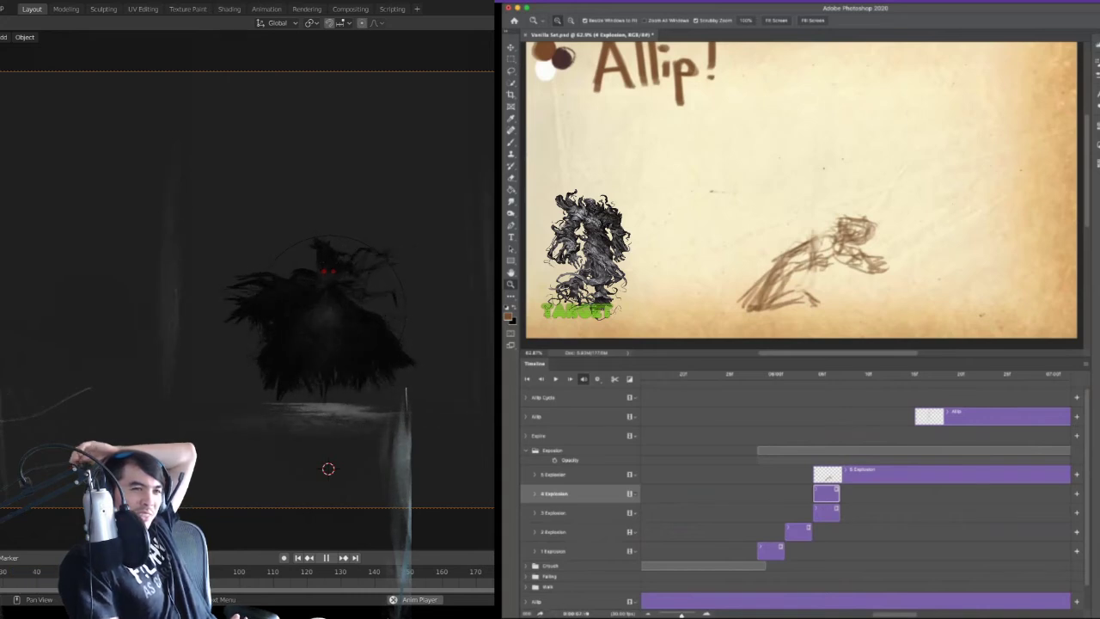
- Move the playhead back to frame 5 past the six-second mark, where the 3, 4 and 5 Explosion clips overlap
left_click_drag(681, 615, 679, 615)
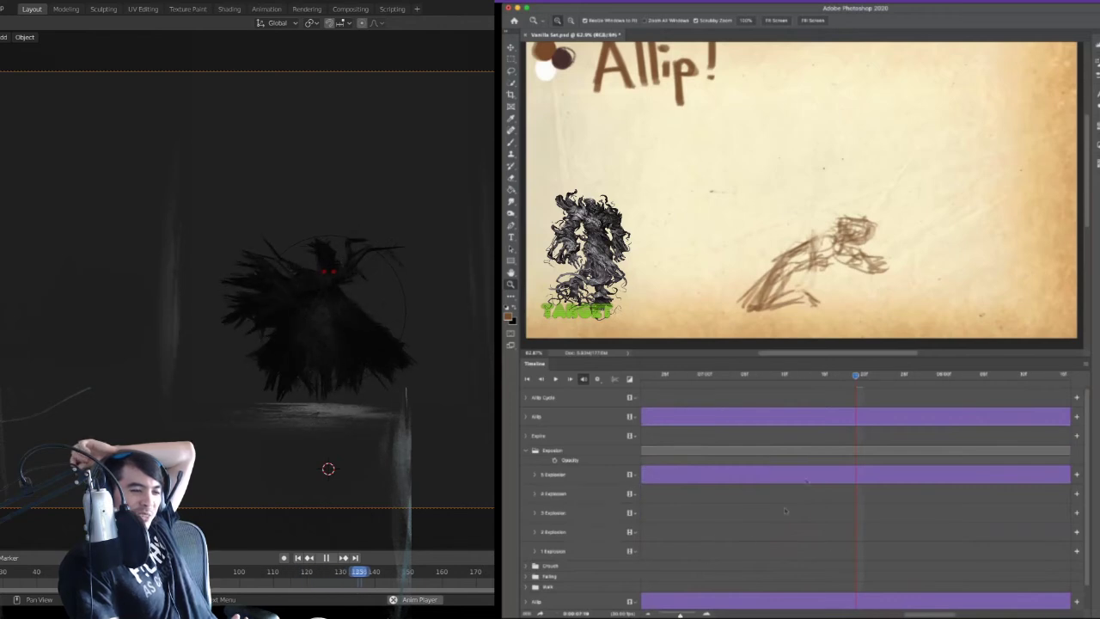
left_click_drag(856, 374, 675, 374)
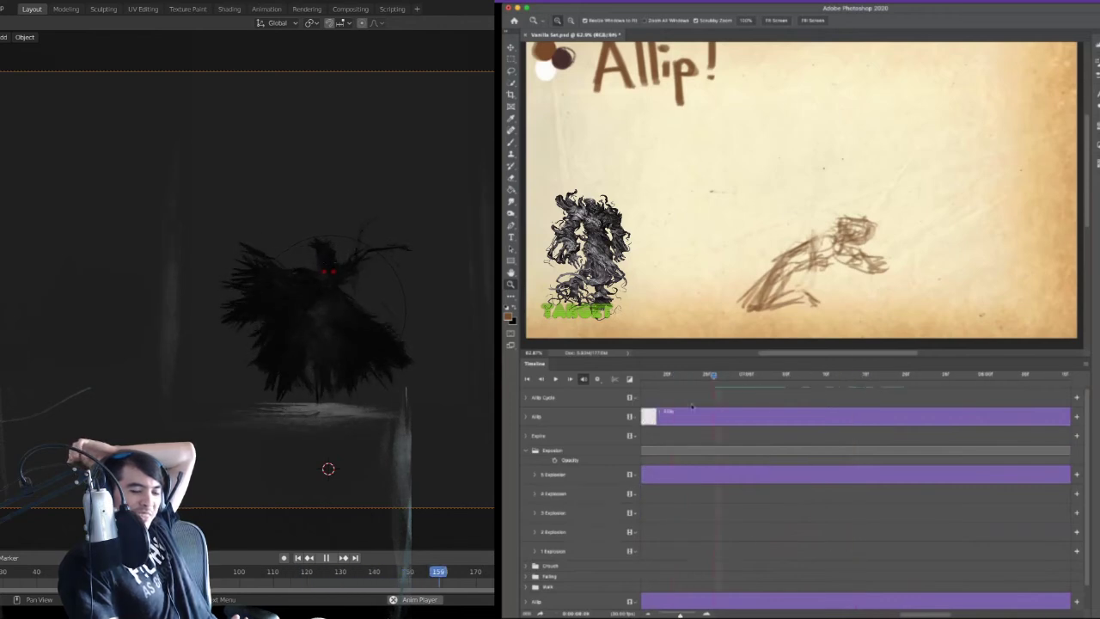
scroll(752, 422, "left", 5)
scroll(739, 424, "right", 3)
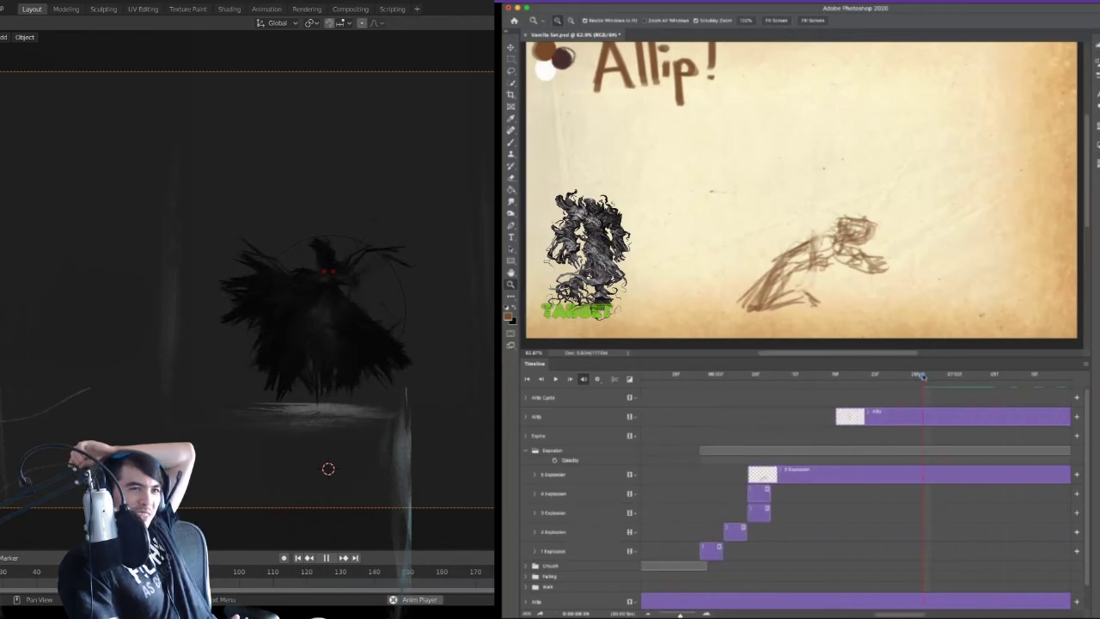
left_click_drag(922, 376, 762, 379)
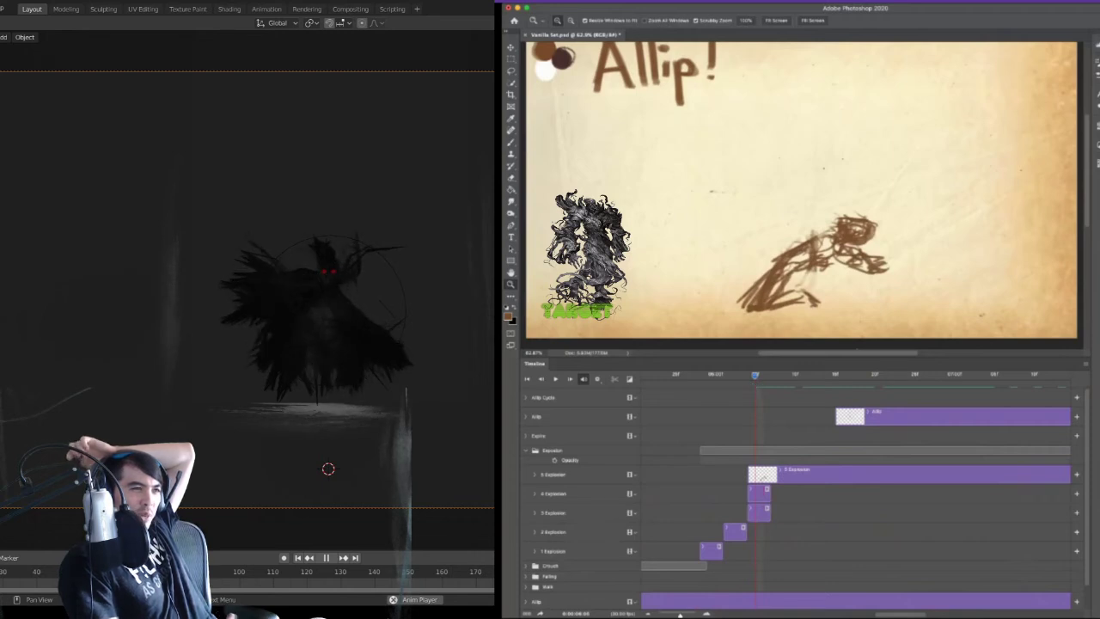
left_click_drag(680, 615, 687, 614)
scroll(923, 483, "right", 3)
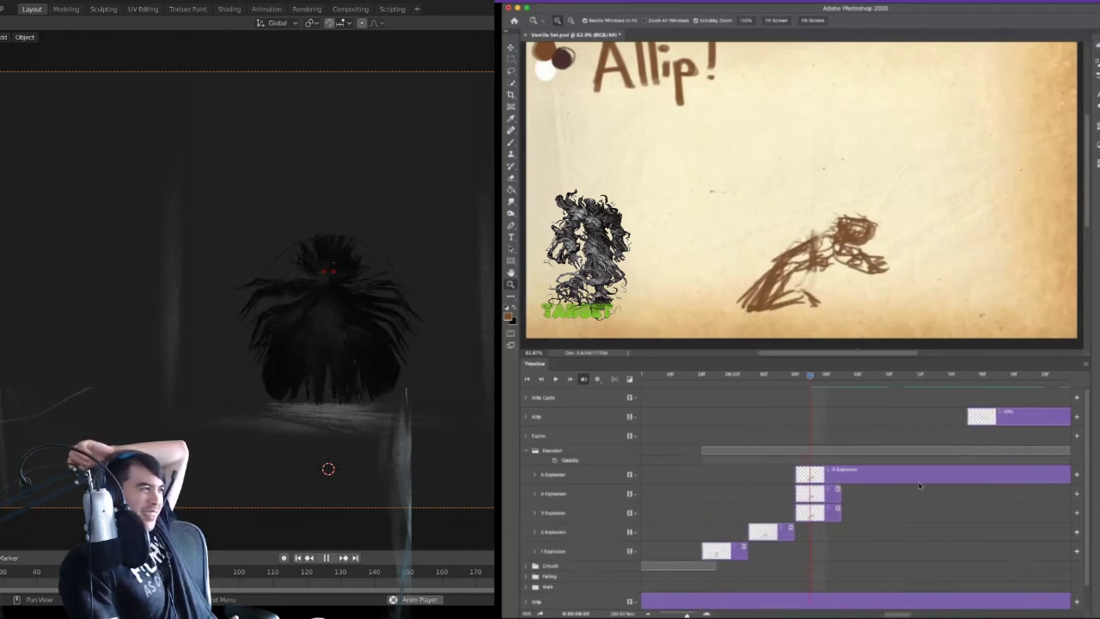
scroll(919, 486, "left", 3)
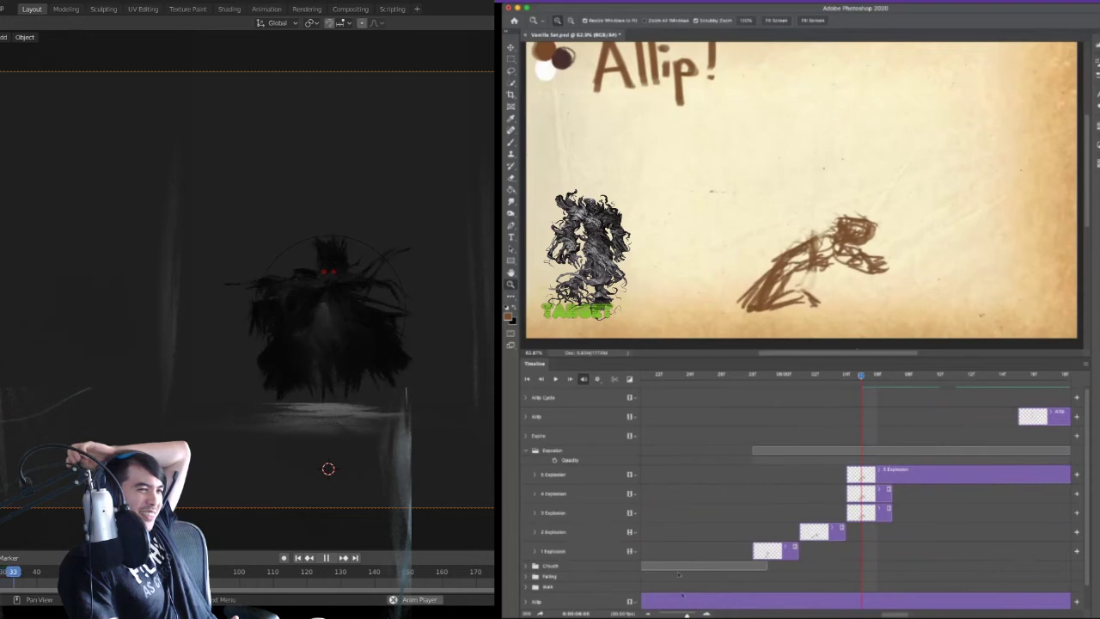
left_click_drag(687, 614, 691, 614)
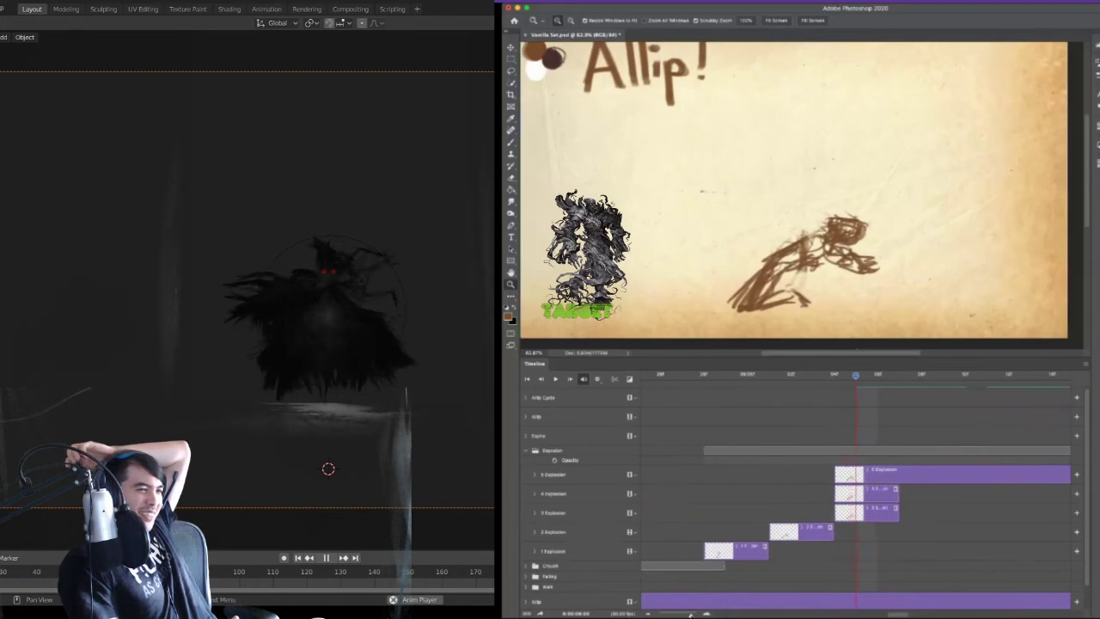
scroll(857, 389, "right", 3)
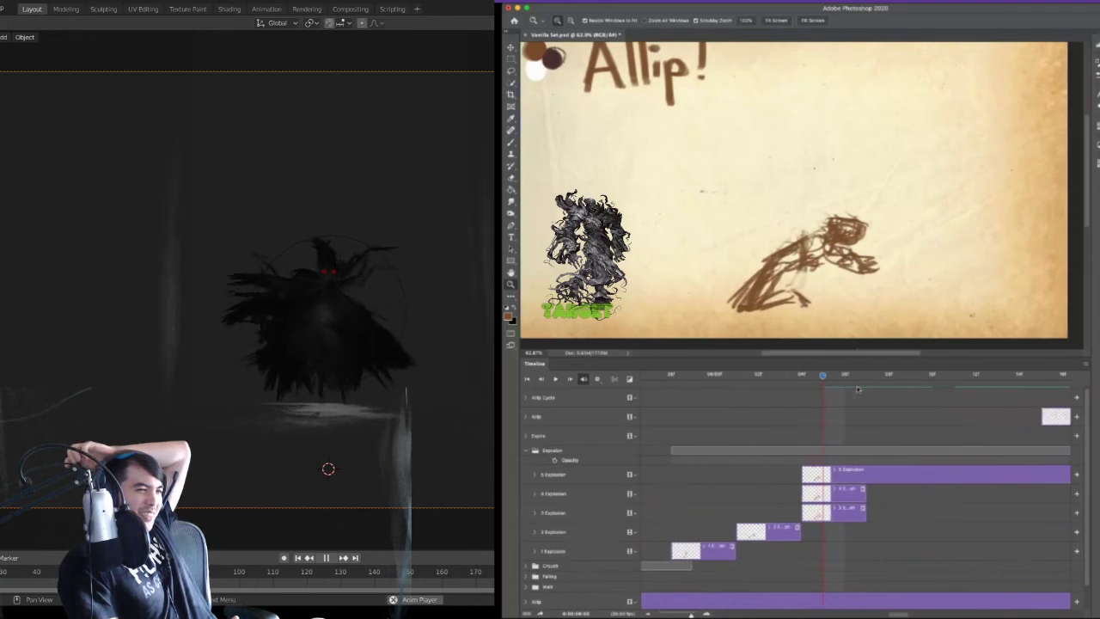
scroll(857, 390, "right", 1)
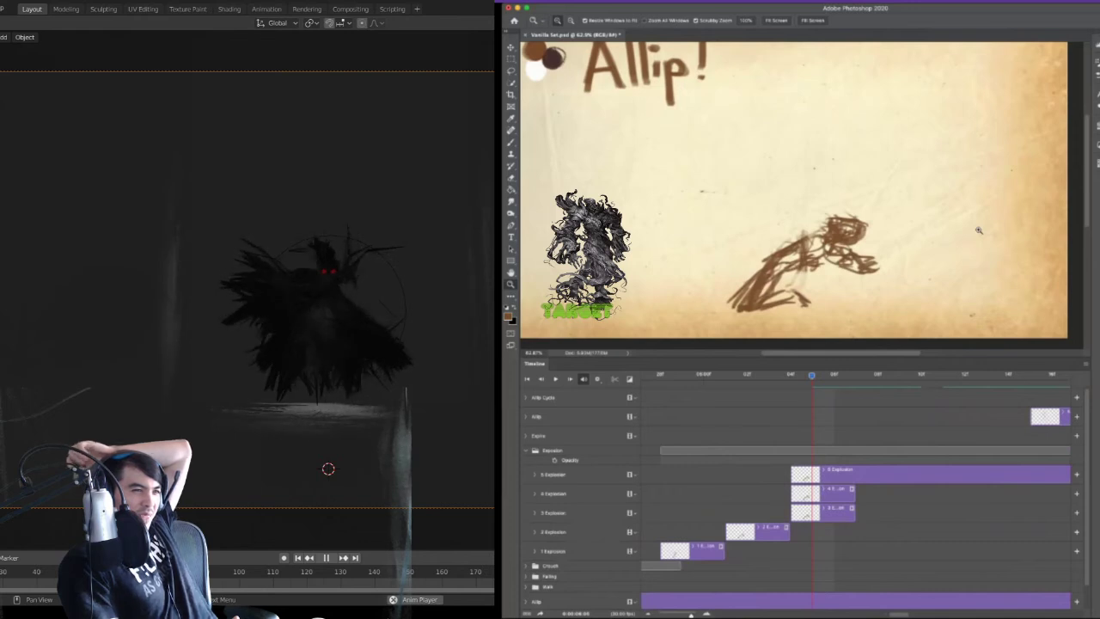
- Step through the numbered explosion layers and make 3 Explosion the active layer
key("alt+bracketleft")
key("alt+bracketright")
key("alt+bracketleft")
key("alt+bracketleft")
key("alt+bracketleft")
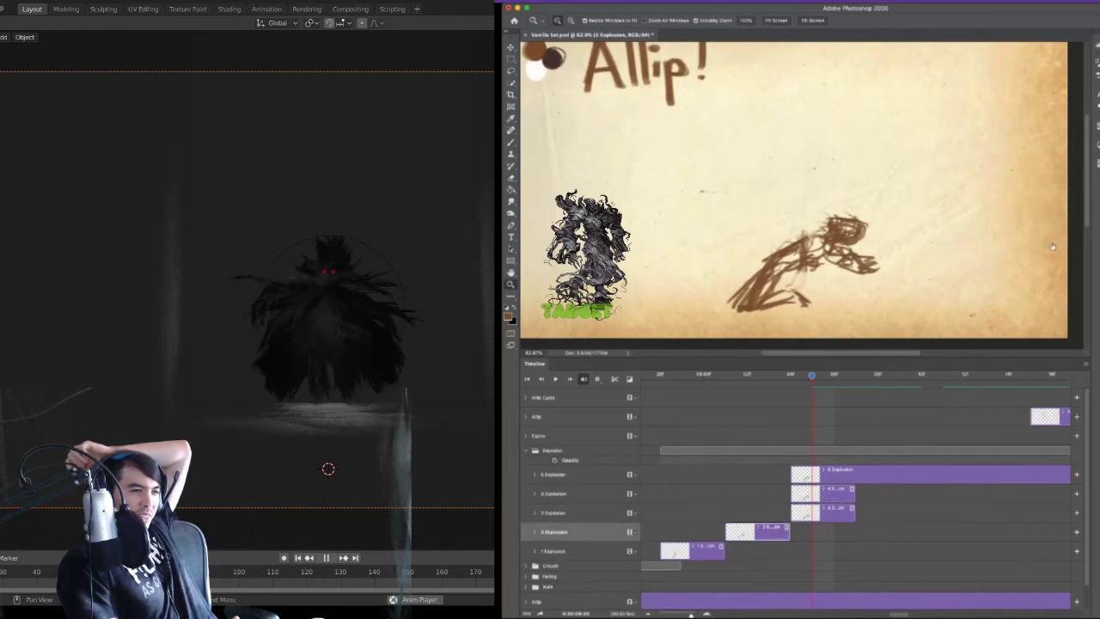
key("alt+bracketright")
key("alt+bracketright")
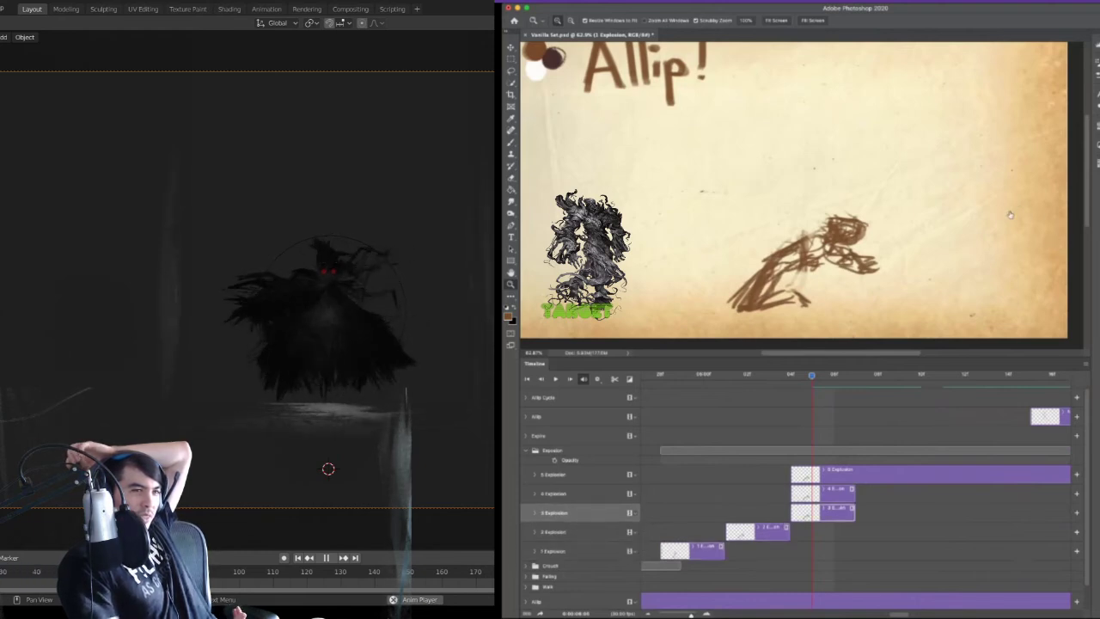
- Set the 3 Explosion layer's opacity to 50% and outline the crouching figure sketch with the Lasso tool
key("5")
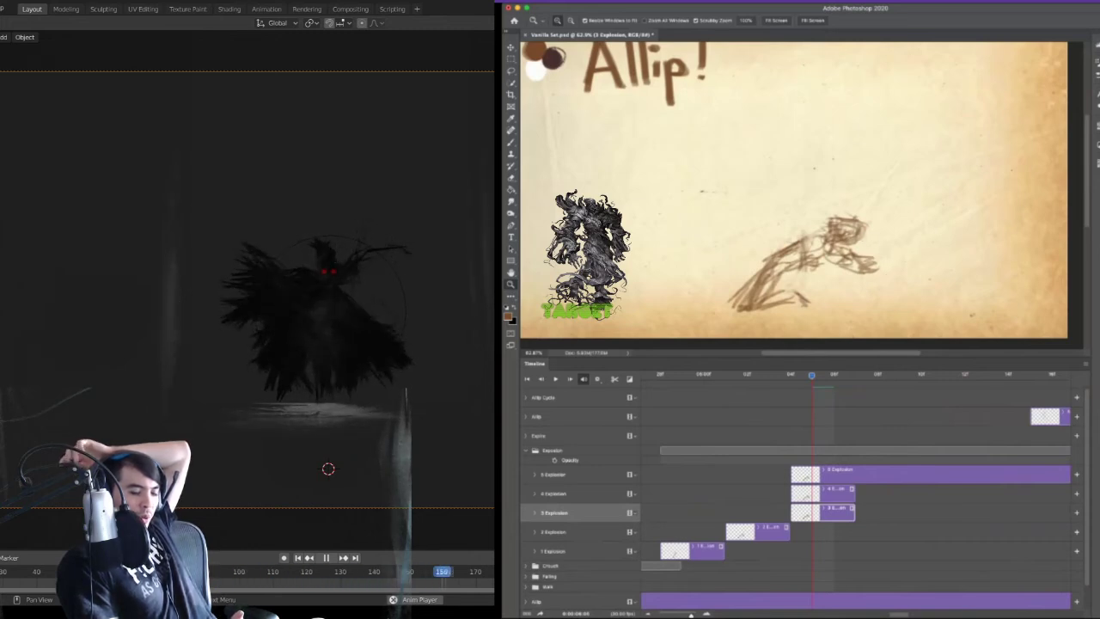
key("l")
mouse_move(837, 209)
left_mouse_down()
mouse_move(770, 228)
mouse_move(774, 327)
mouse_move(891, 224)
mouse_move(860, 214)
left_mouse_up()
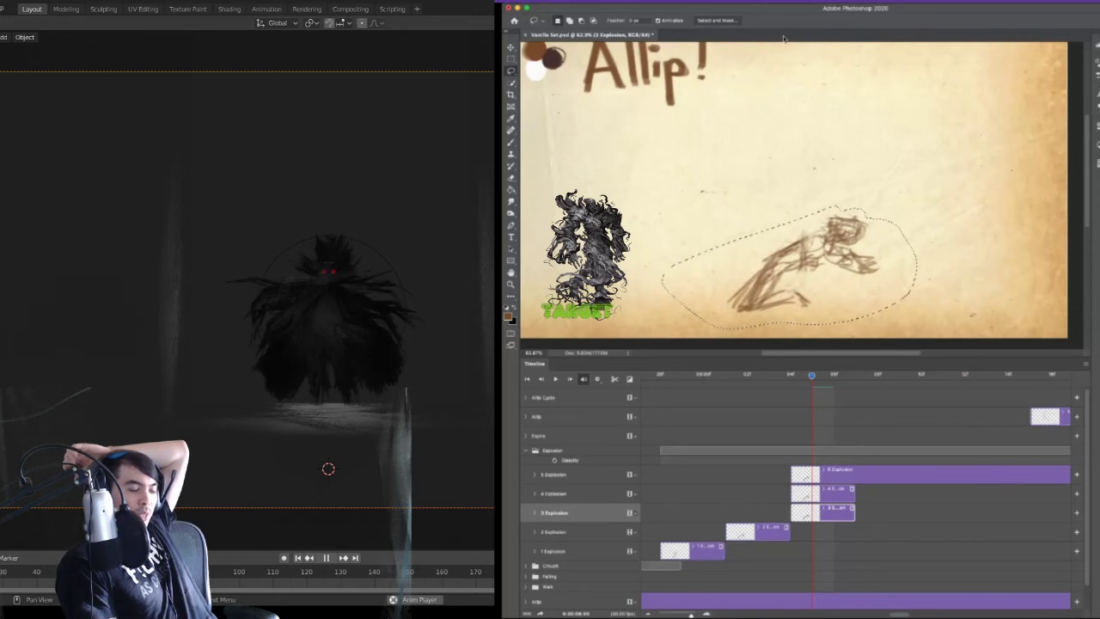
left_click(728, 23)
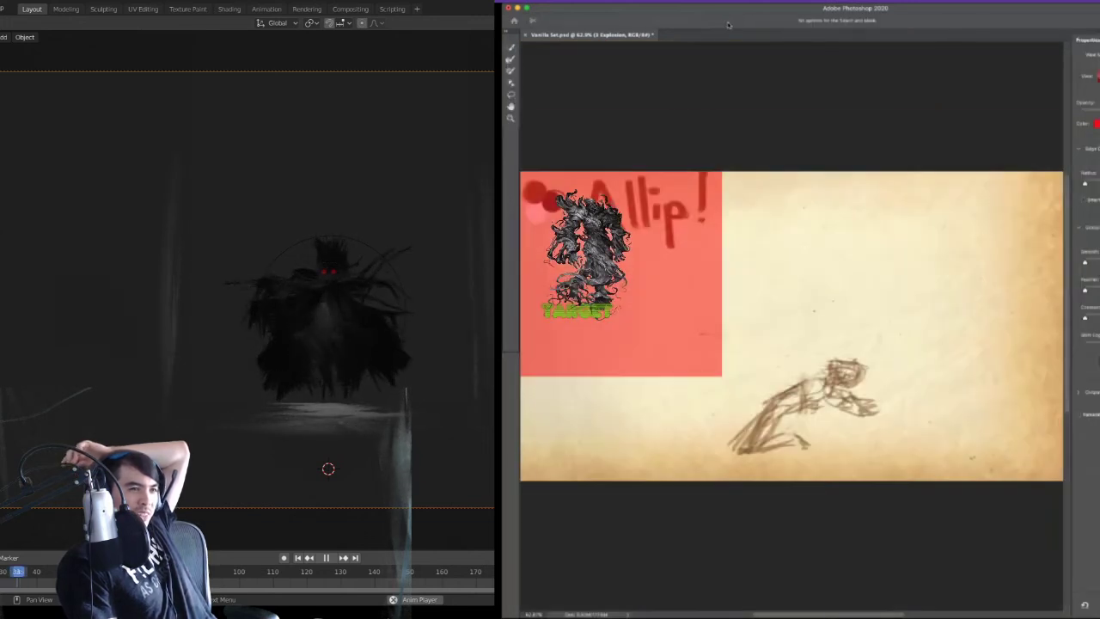
left_click(512, 48)
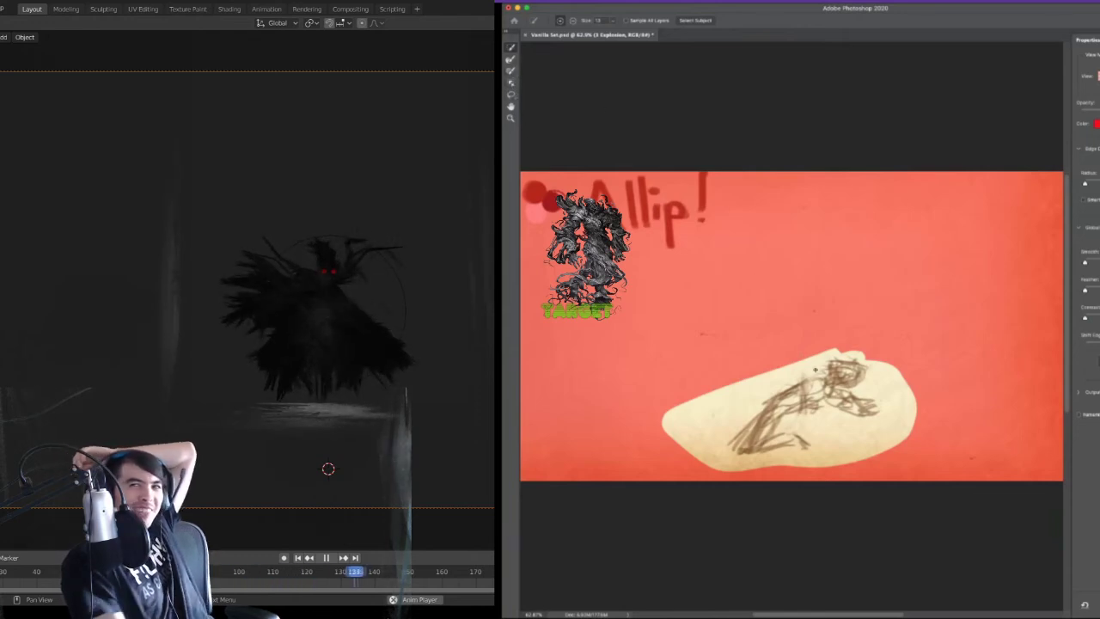
left_click(797, 348)
key("super+z")
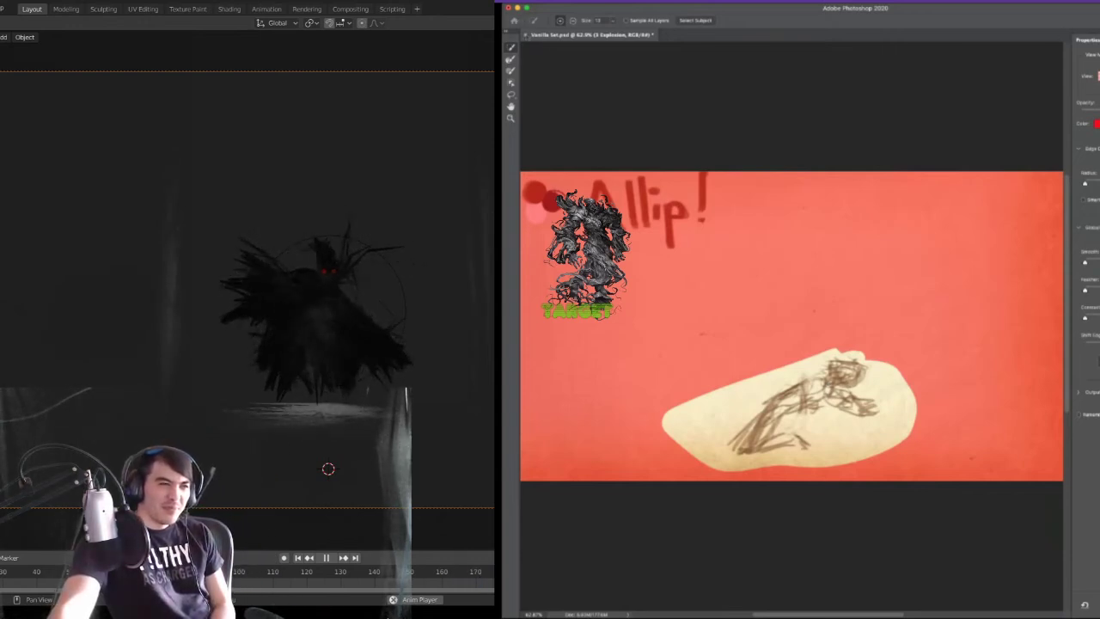
key("Return")
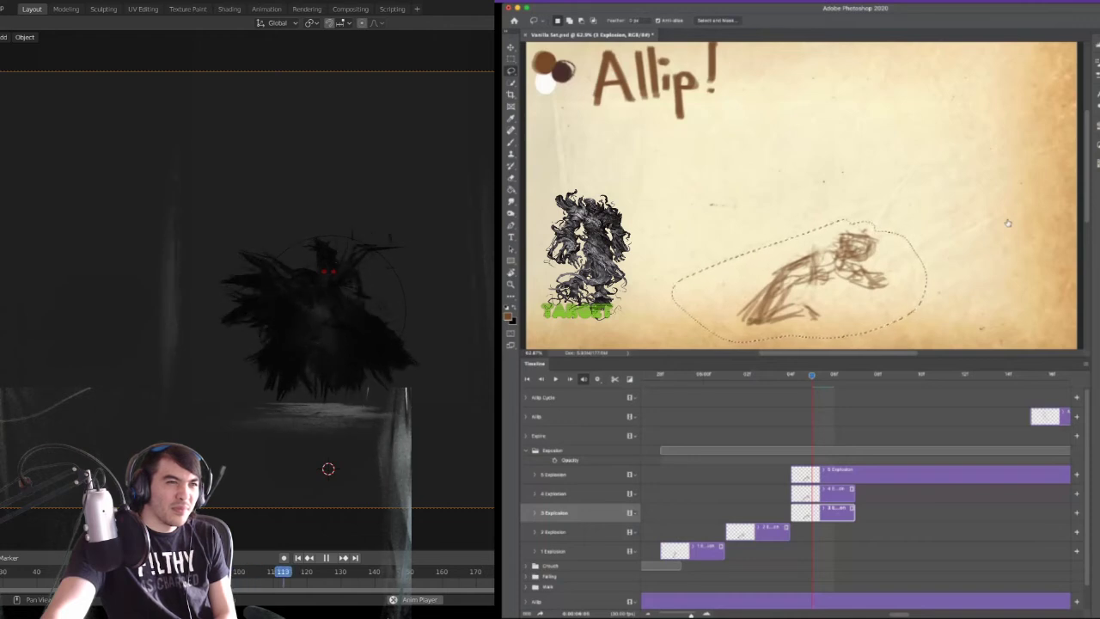
- Stagger the 4 Explosion and 5 Explosion clips in the timeline so each starts where the previous clip ends
key("alt+bracketleft")
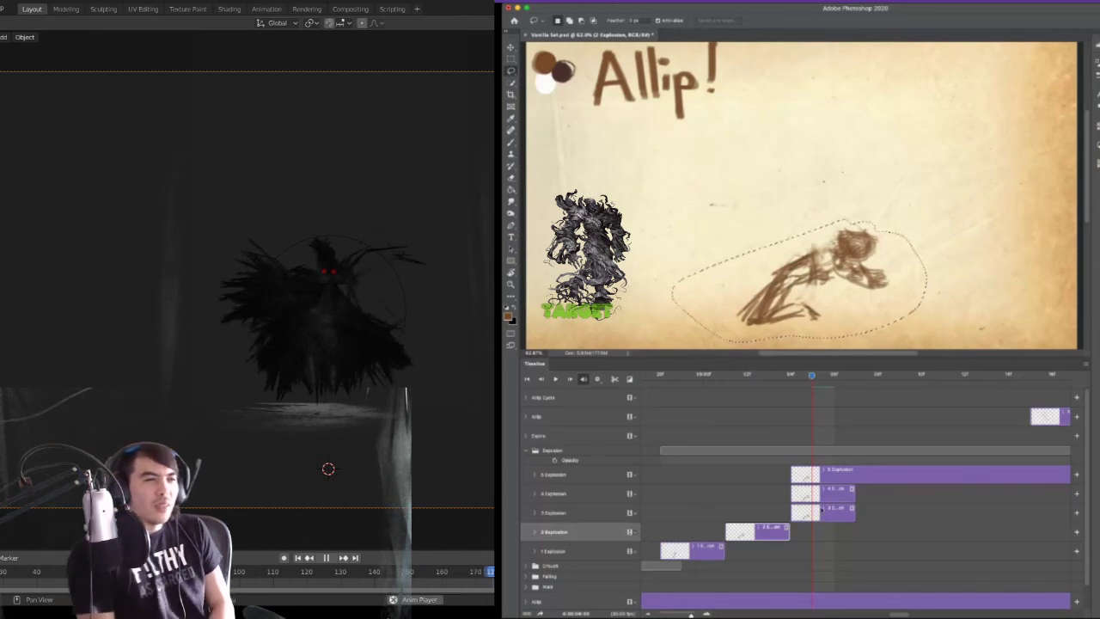
left_click(822, 509)
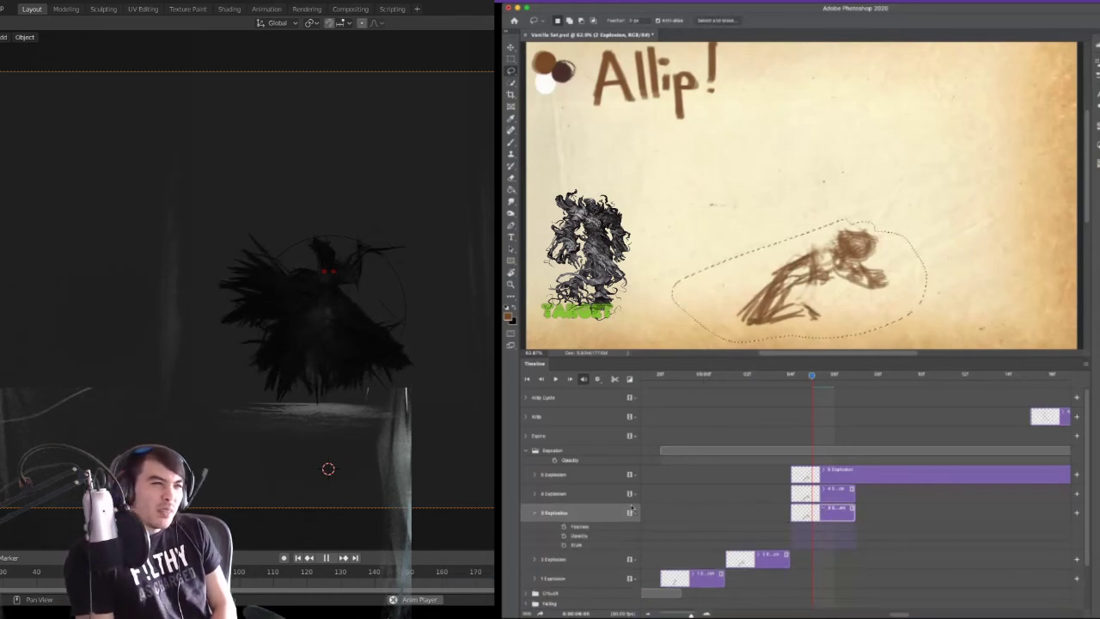
left_click(534, 513)
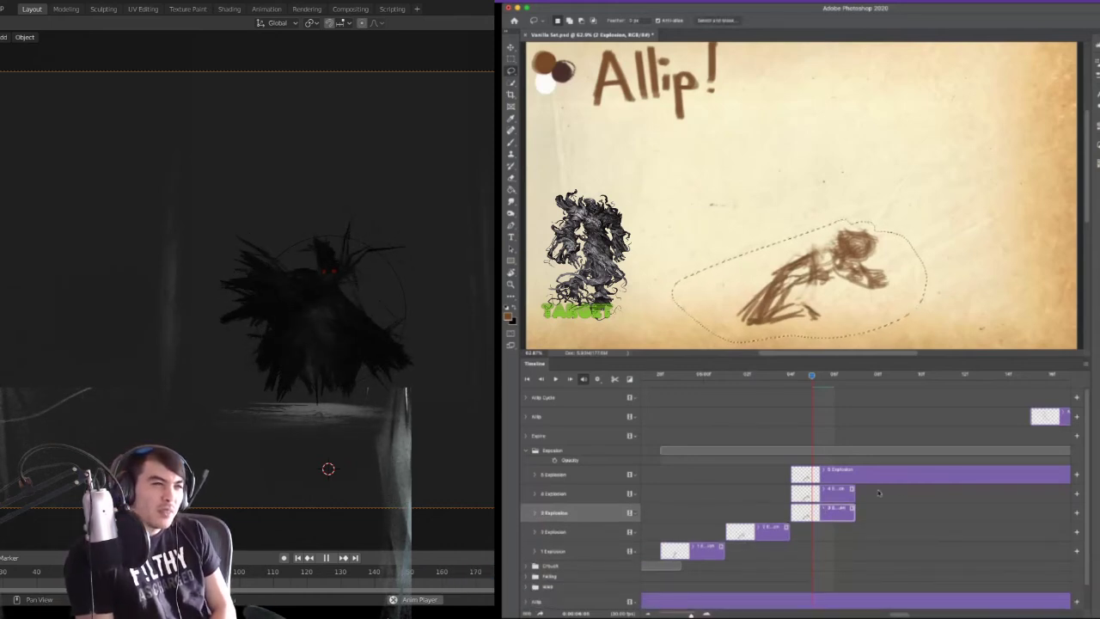
scroll(693, 562, "left", 3)
scroll(694, 561, "right", 2)
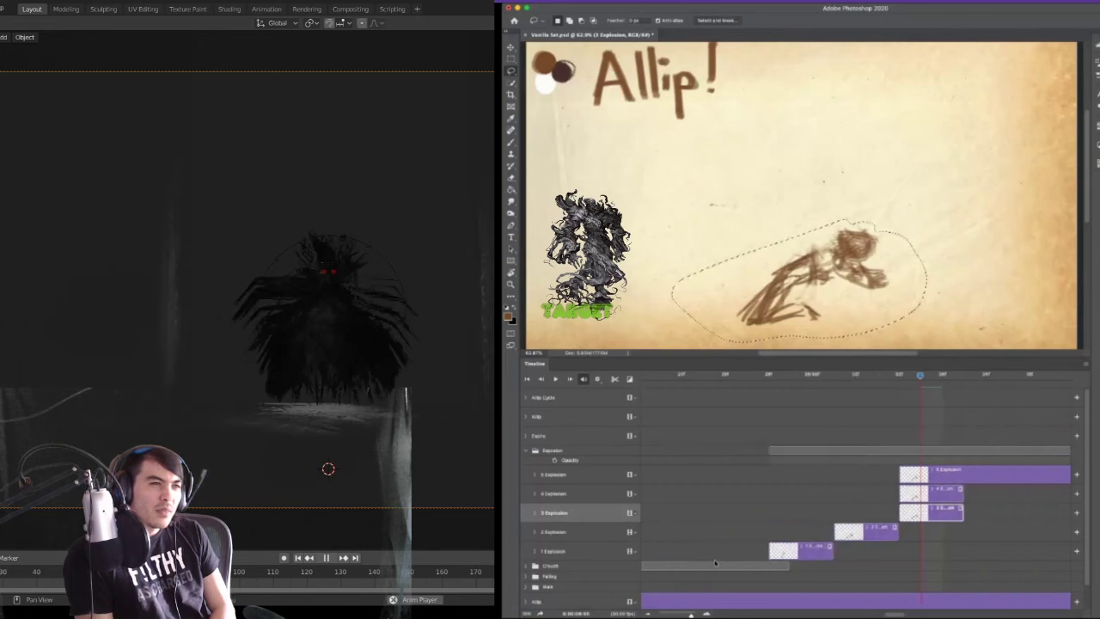
scroll(684, 560, "right", 2)
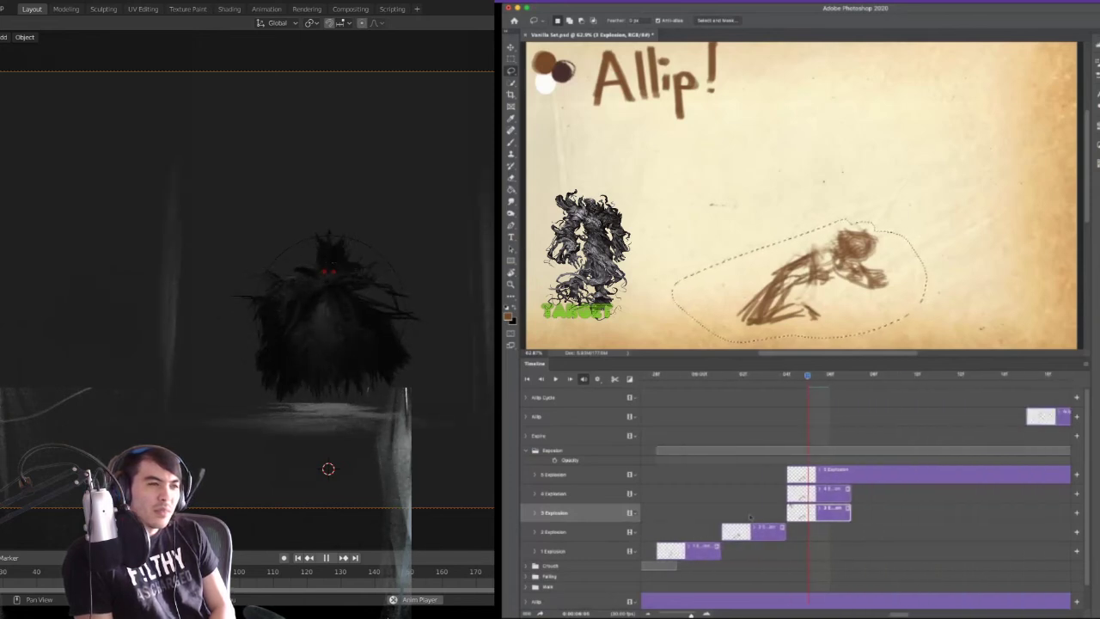
left_click_drag(813, 499, 868, 501)
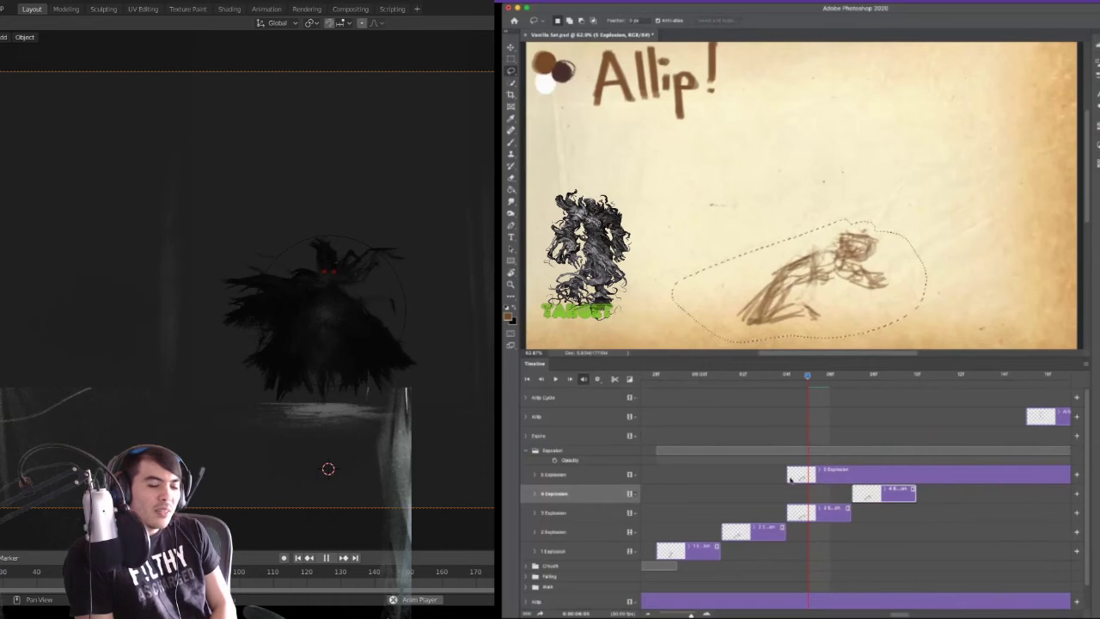
left_click_drag(788, 474, 919, 476)
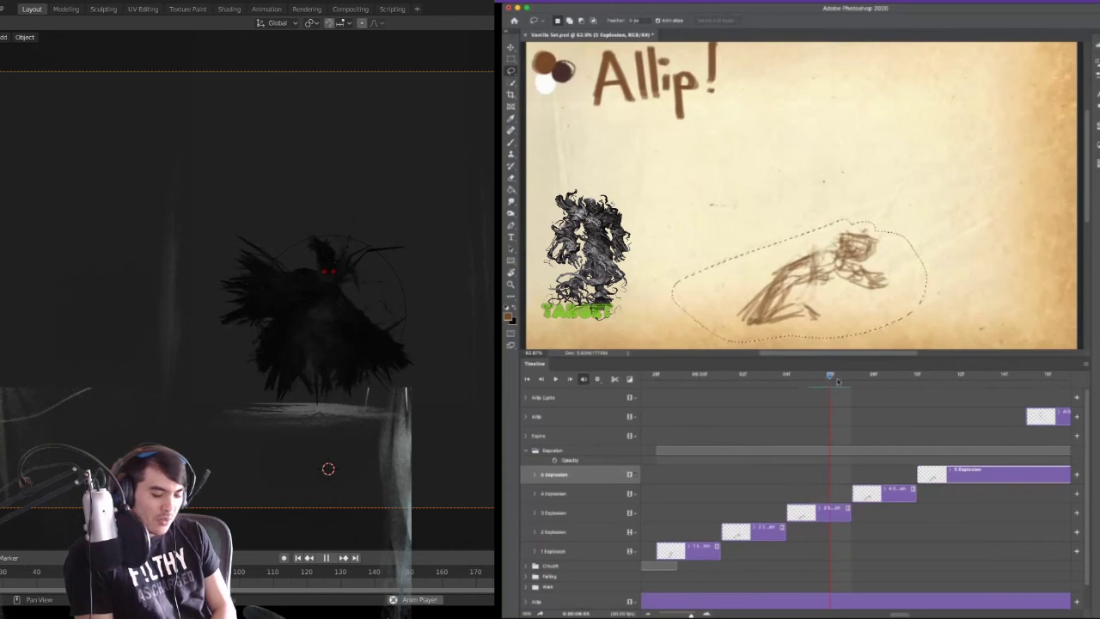
- Scrub through the staggered Explosion clips to review the animation frames
left_click_drag(860, 384, 917, 389)
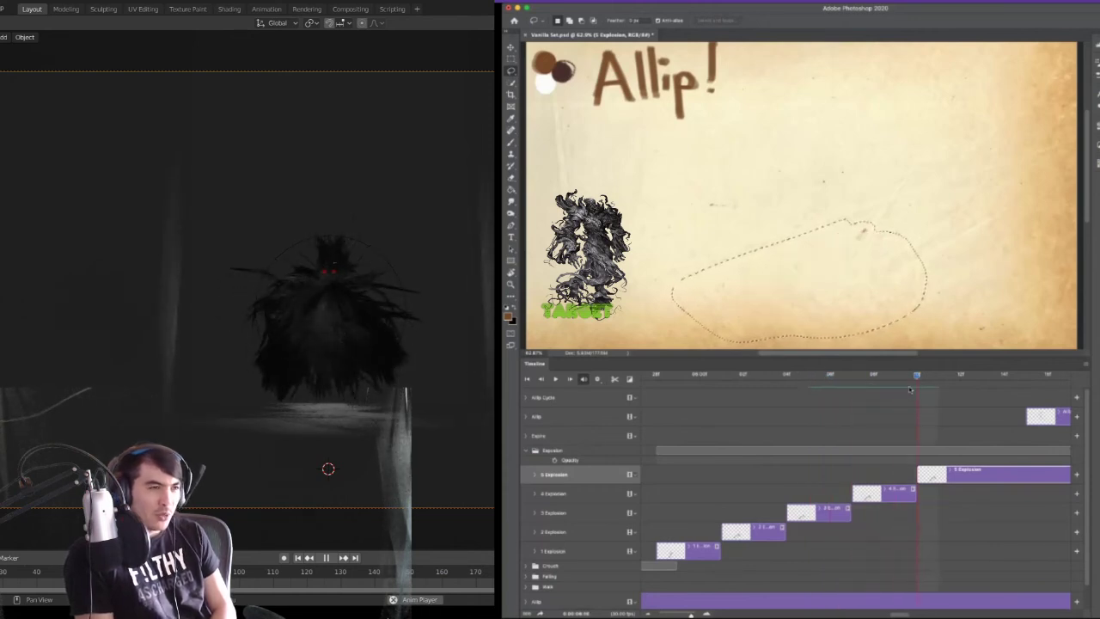
left_click(850, 392)
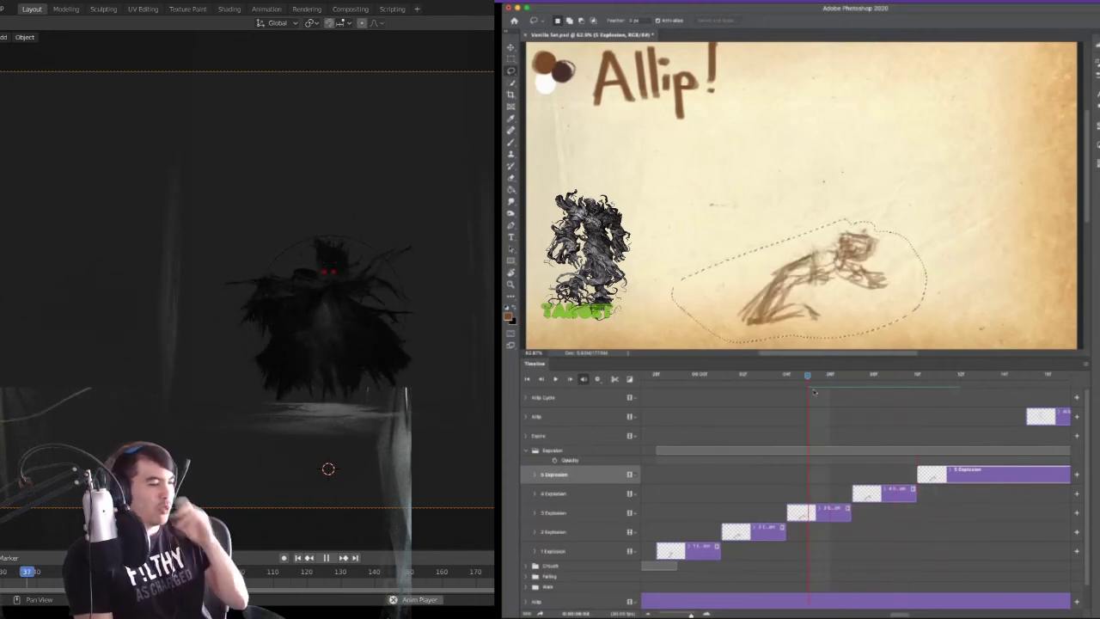
left_click(823, 394)
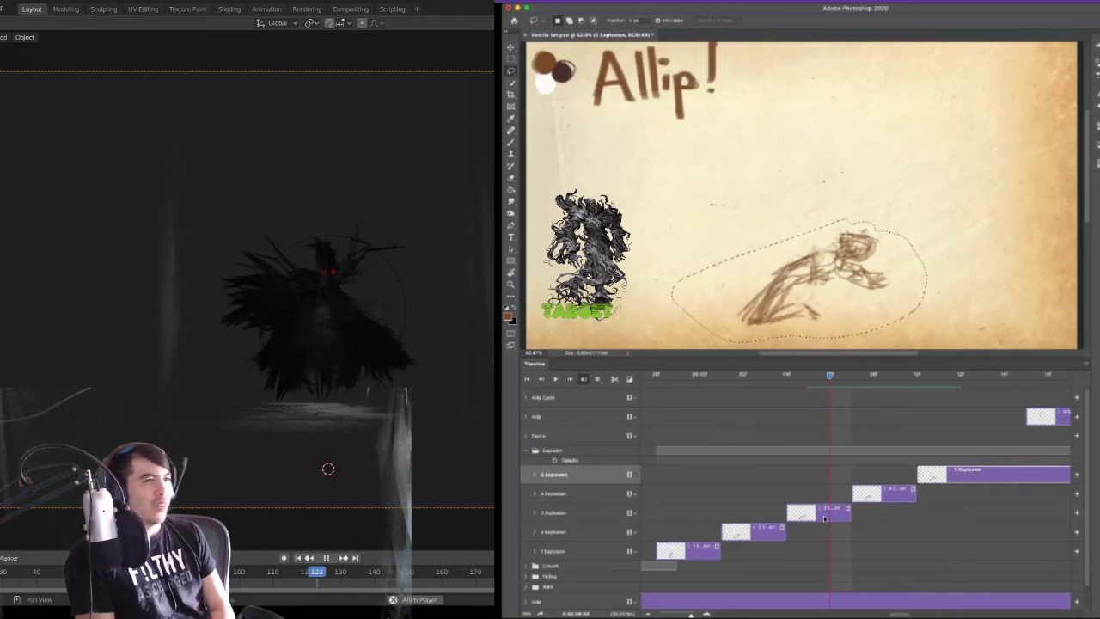
scroll(855, 526, "right", 3)
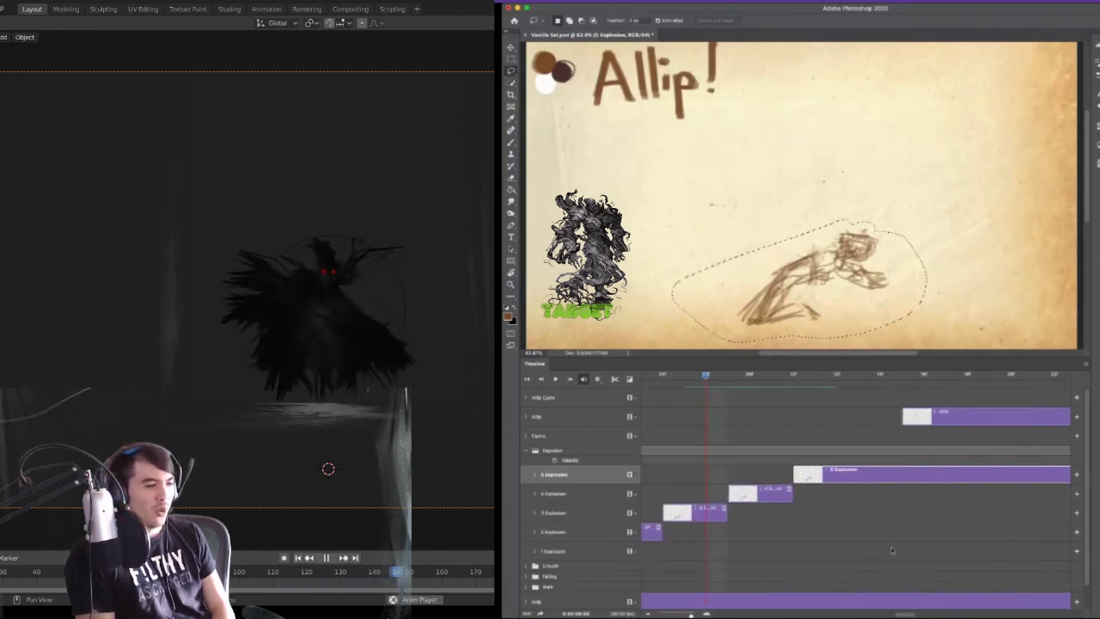
left_click(866, 487)
scroll(864, 488, "right", 1)
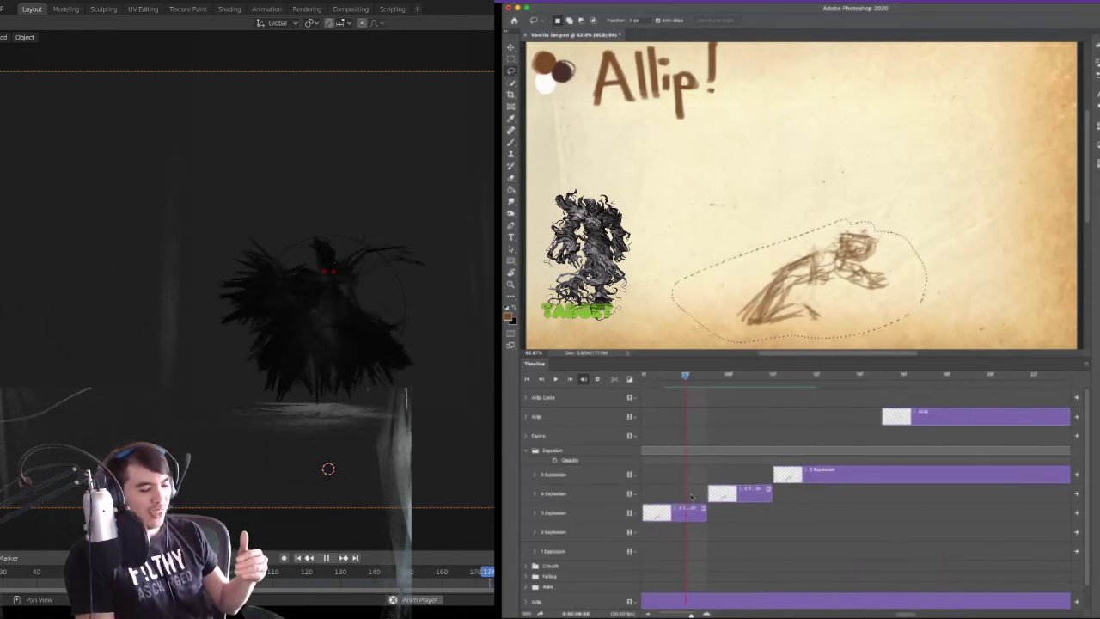
left_click(781, 489)
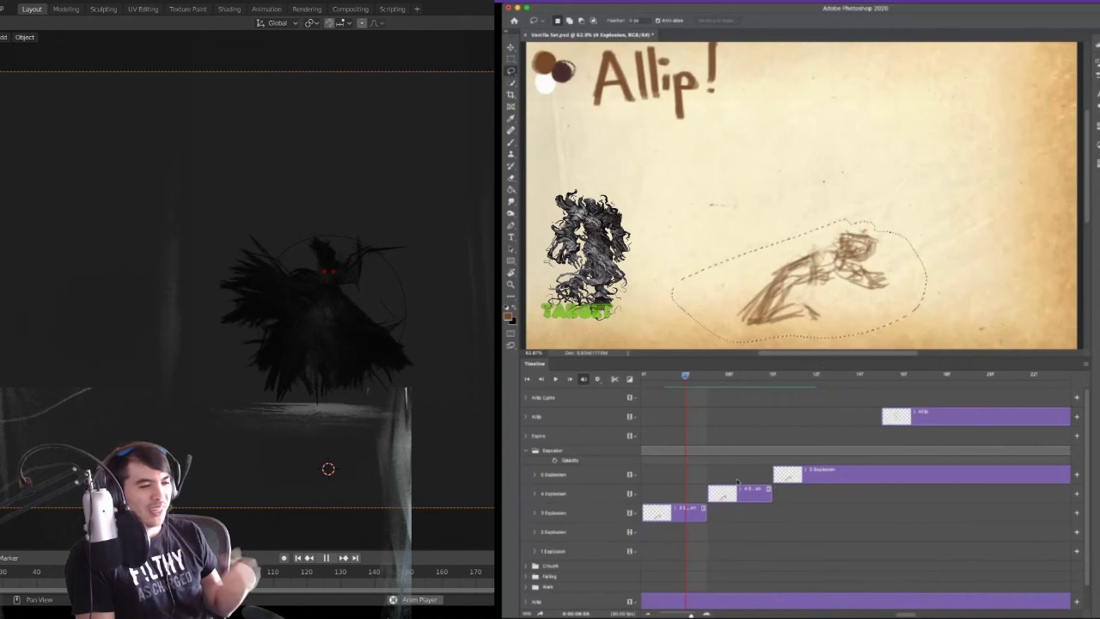
- Deselect the lassoed area, move the playhead to the end of the 4 Explosion clip, and delete the 5 Explosion layer
key("super+d")
mouse_move(688, 376)
left_mouse_down()
mouse_move(766, 386)
mouse_move(688, 399)
mouse_move(765, 402)
mouse_move(696, 403)
mouse_move(780, 406)
mouse_move(685, 404)
mouse_move(806, 409)
mouse_move(760, 405)
mouse_move(783, 408)
left_mouse_up()
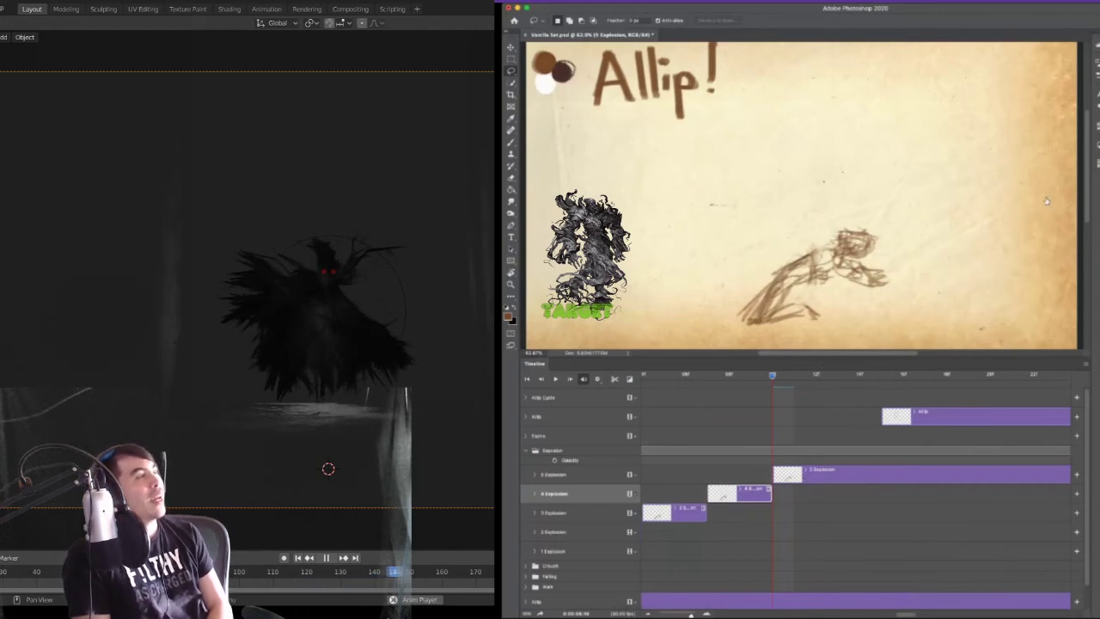
key("alt+bracketright")
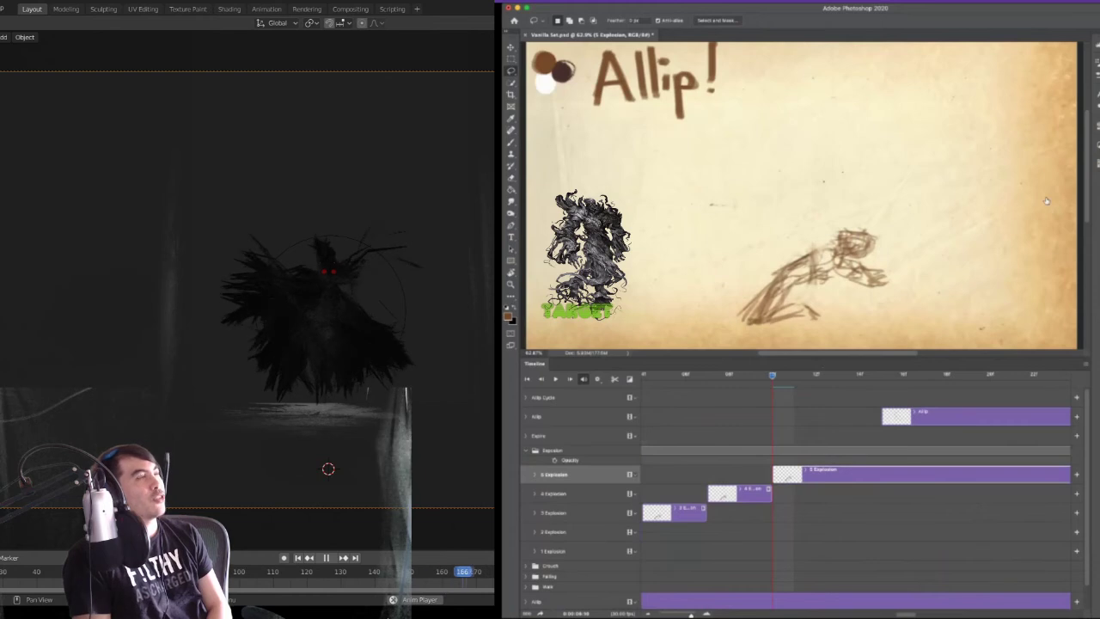
key("Delete")
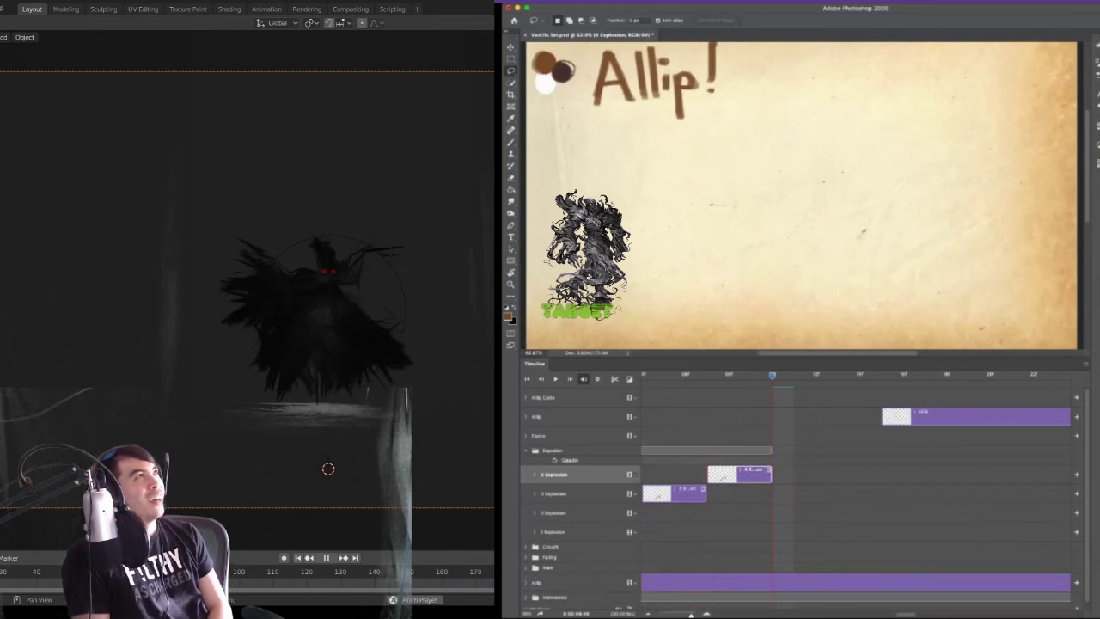
- Duplicate the 3 Explosion layer and move the copy above the 4 Explosion layer
key("alt+bracketleft")
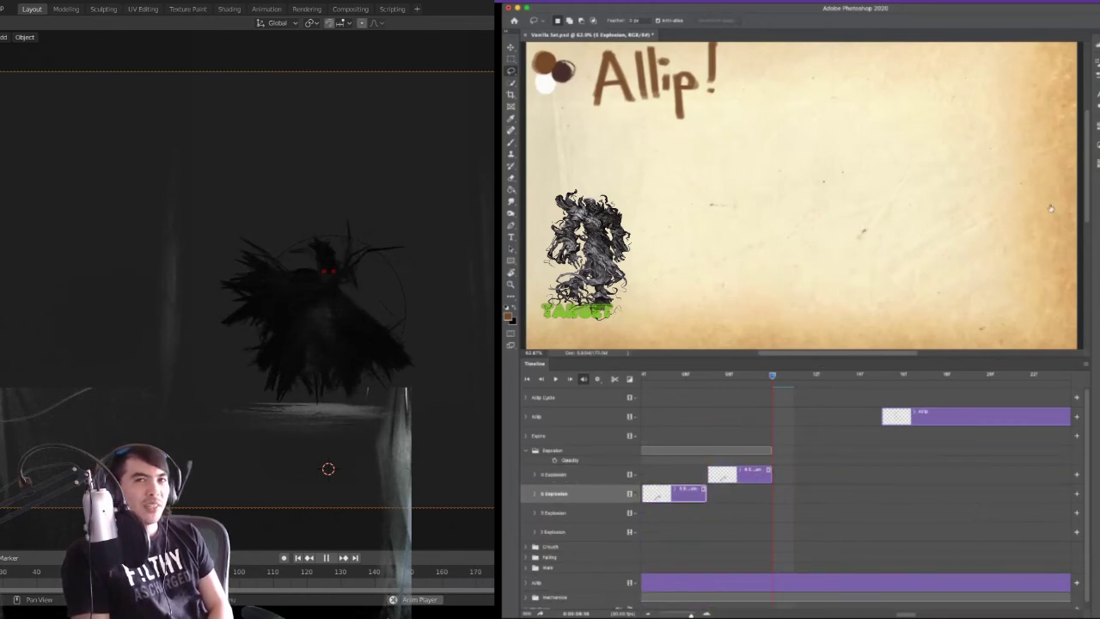
key("ctrl+alt+shift+n")
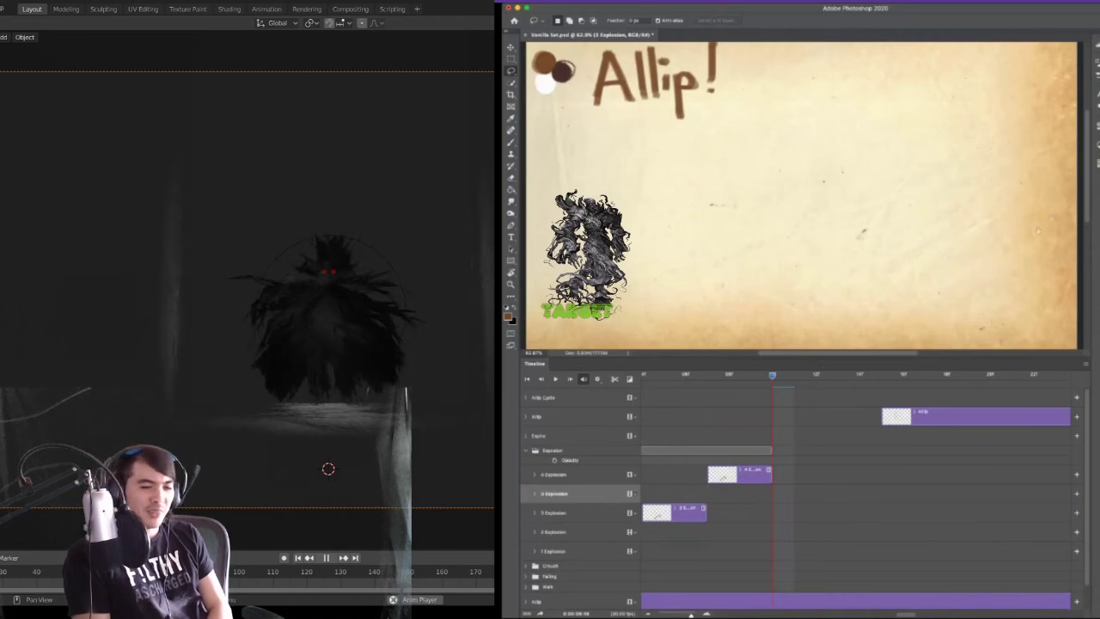
key("ctrl+bracketright")
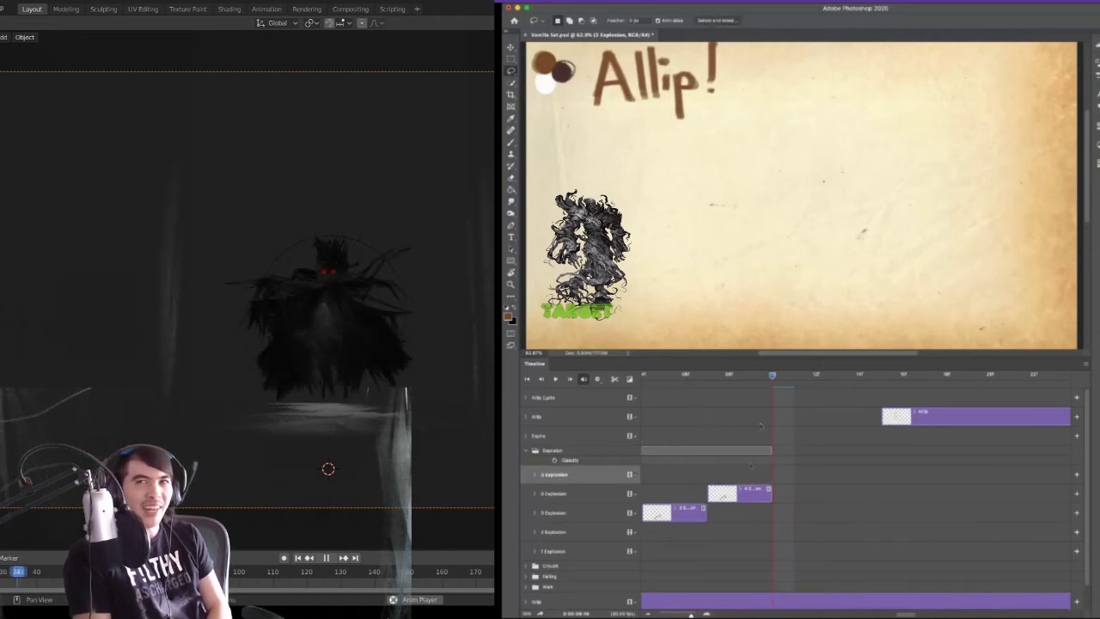
- Place the copied 3 Explosion clip directly after the 4 Explosion clip and trim it to a short clip
left_click_drag(691, 614, 668, 613)
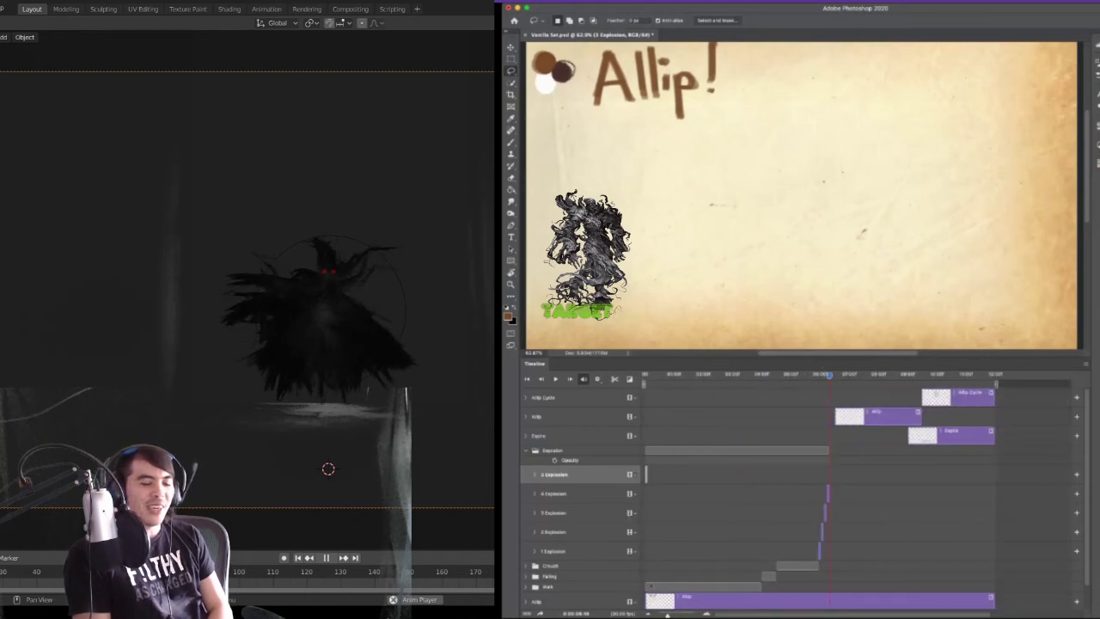
left_click_drag(649, 475, 878, 474)
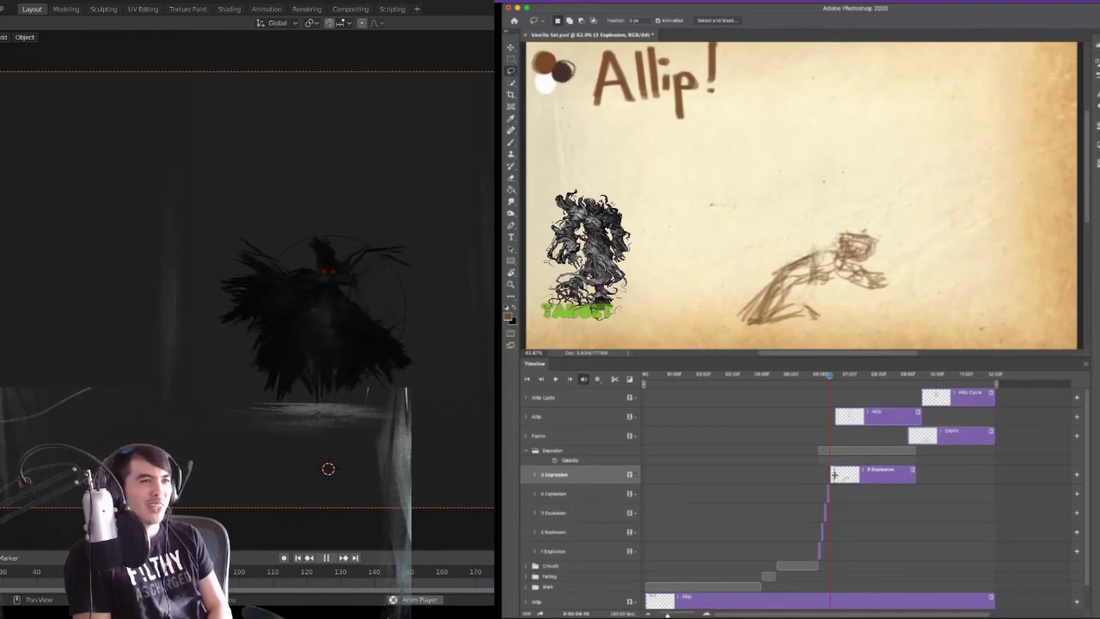
left_click_drag(914, 474, 832, 475)
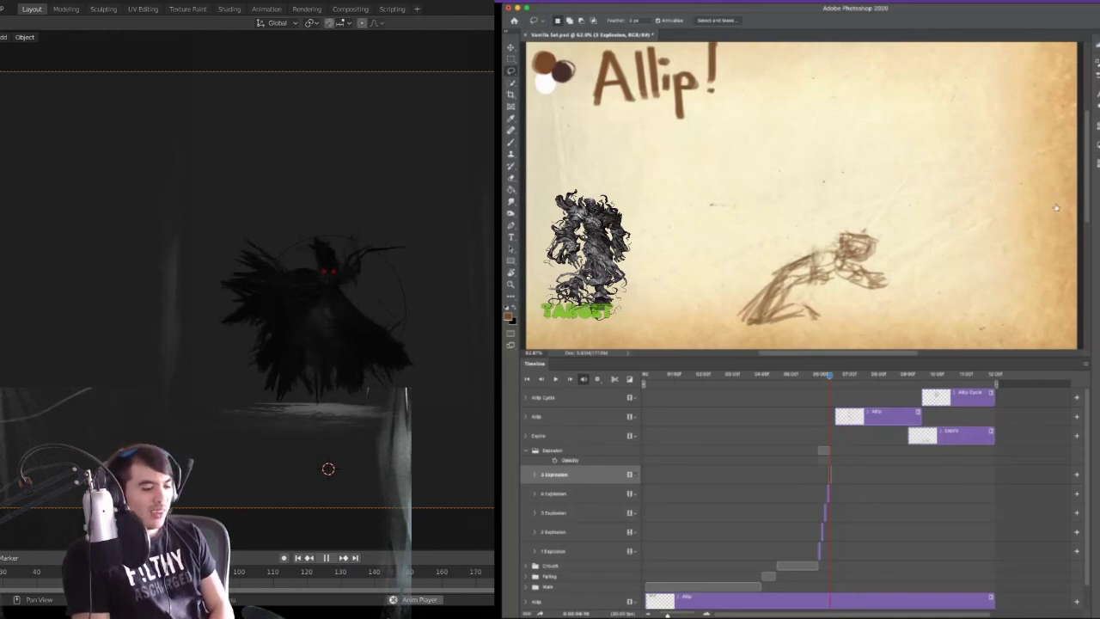
- Duplicate the topmost 3 Explosion and 4 Explosion layers together four times
key("alt+shift+[")
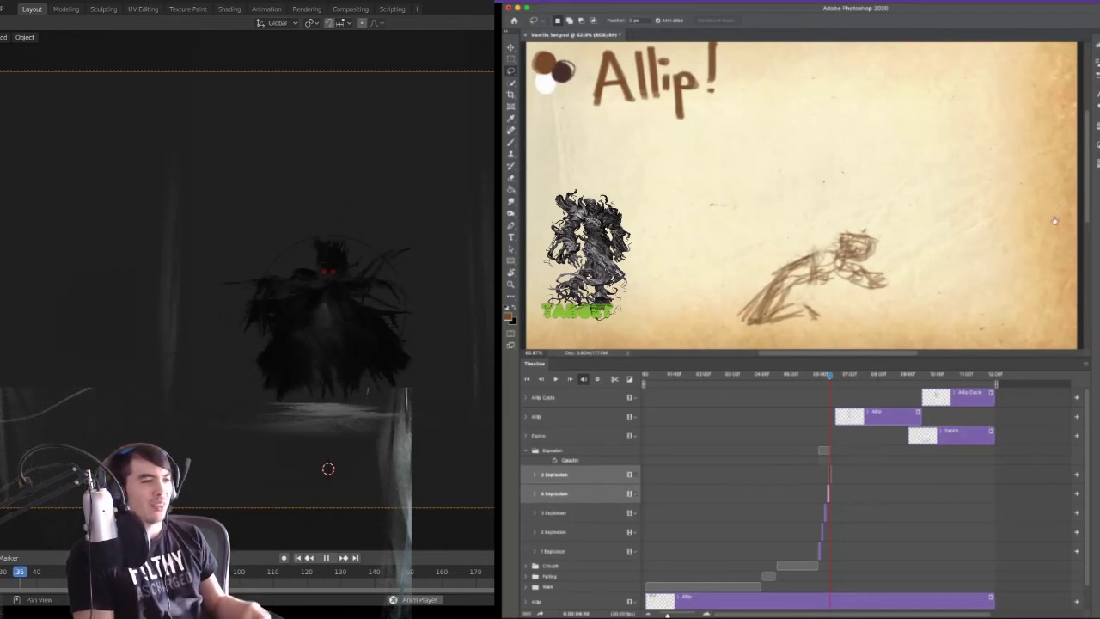
key("super+j")
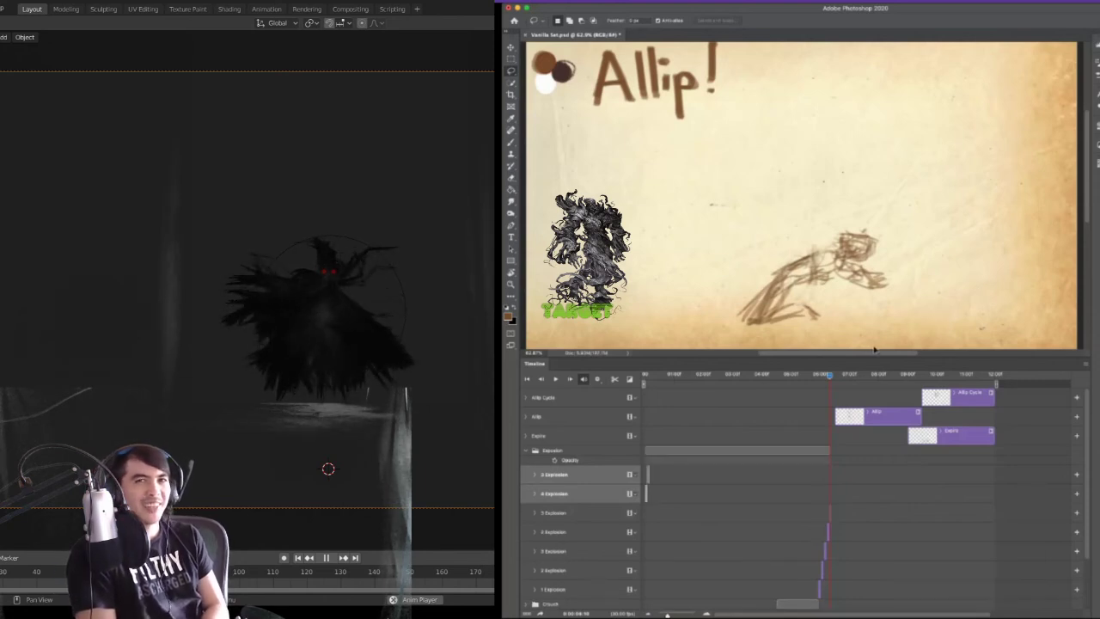
key("super+j")
key("super+j")
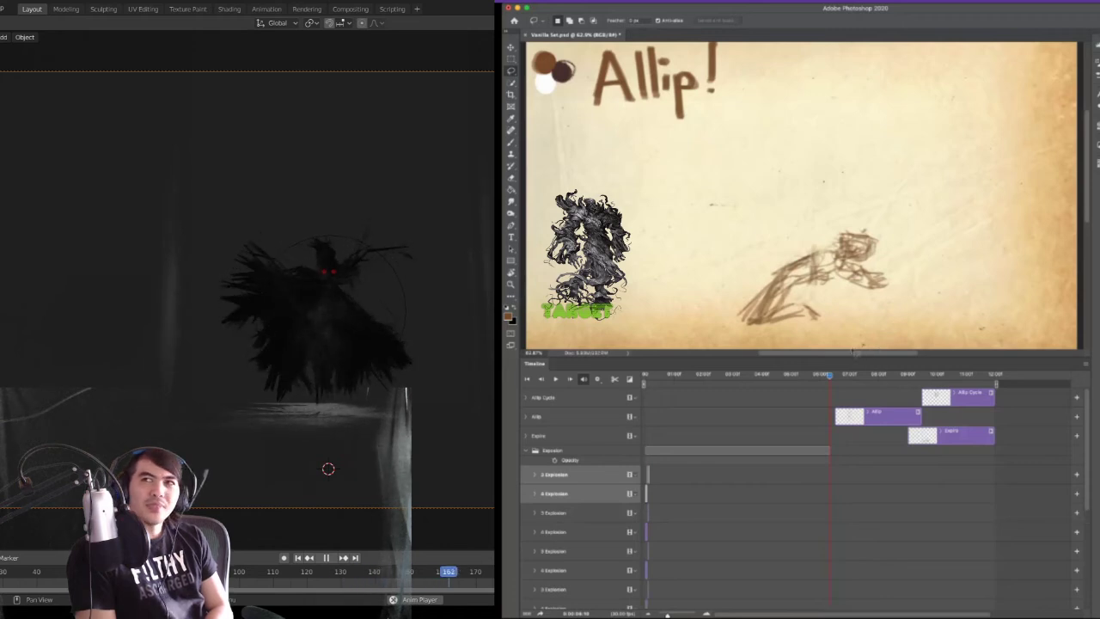
- Try to move all the copied 3 and 4 Explosion clips together from the timeline's start to the end of the explosion sequence
scroll(724, 545, "down", 4)
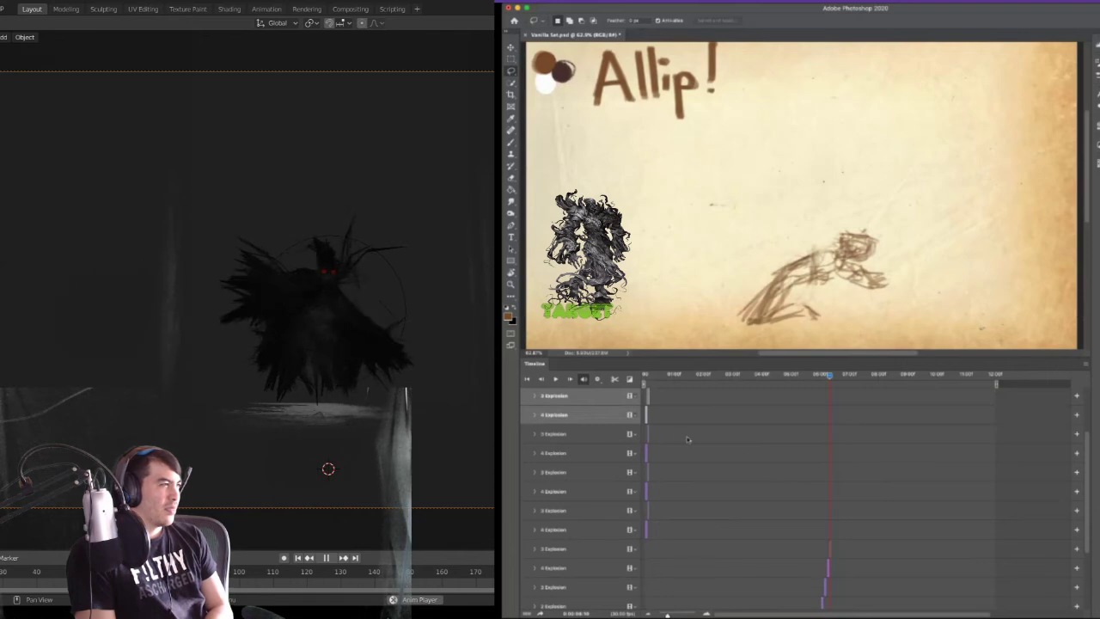
left_click(572, 533)
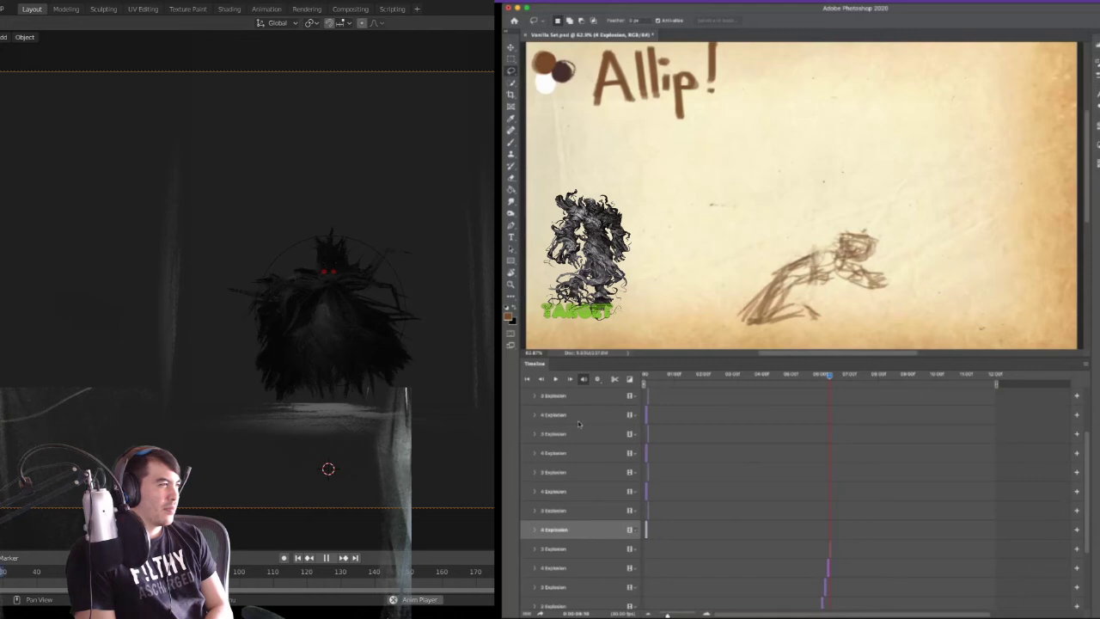
left_click(605, 397, "shift")
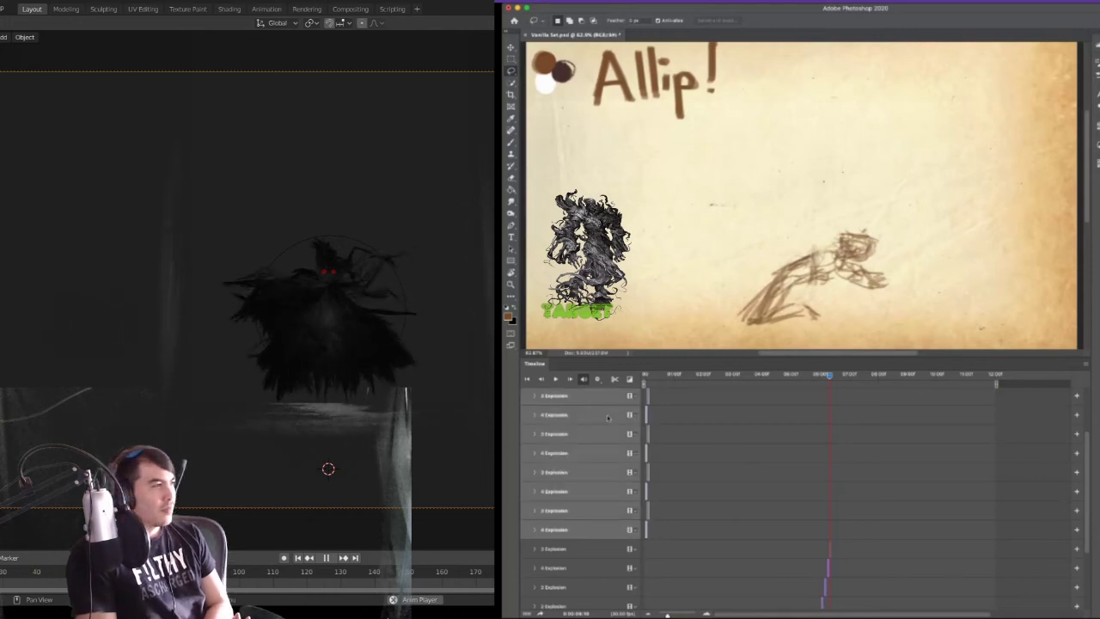
scroll(617, 422, "down", 1)
left_click_drag(646, 440, 843, 451)
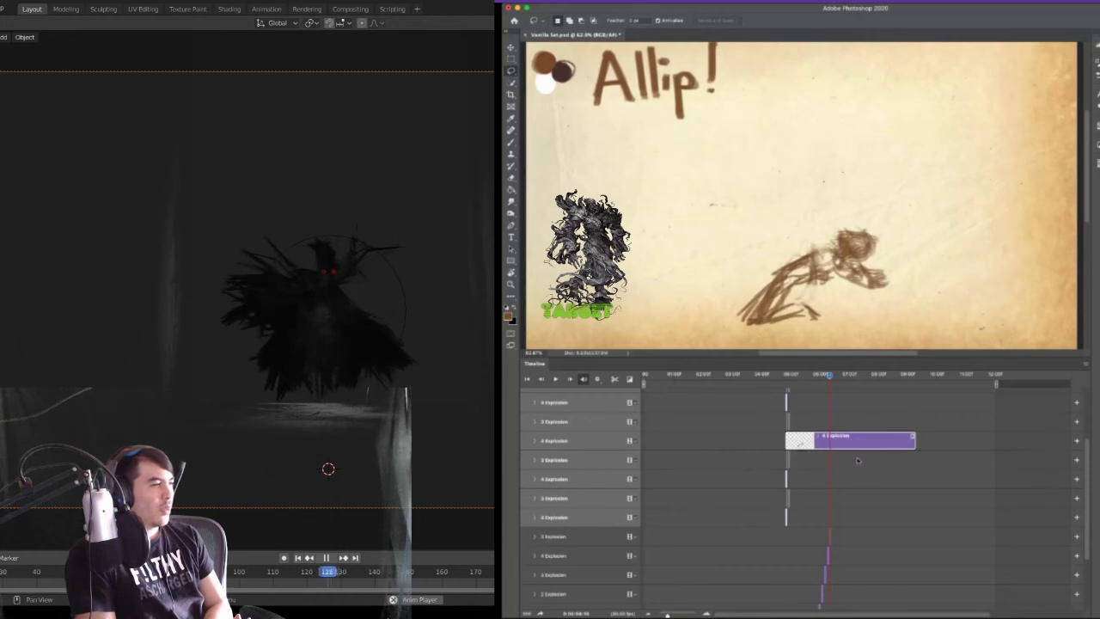
mouse_move(787, 430)
left_mouse_down()
mouse_move(868, 449)
mouse_move(823, 454)
mouse_move(879, 467)
mouse_move(884, 447)
mouse_move(864, 448)
left_mouse_up()
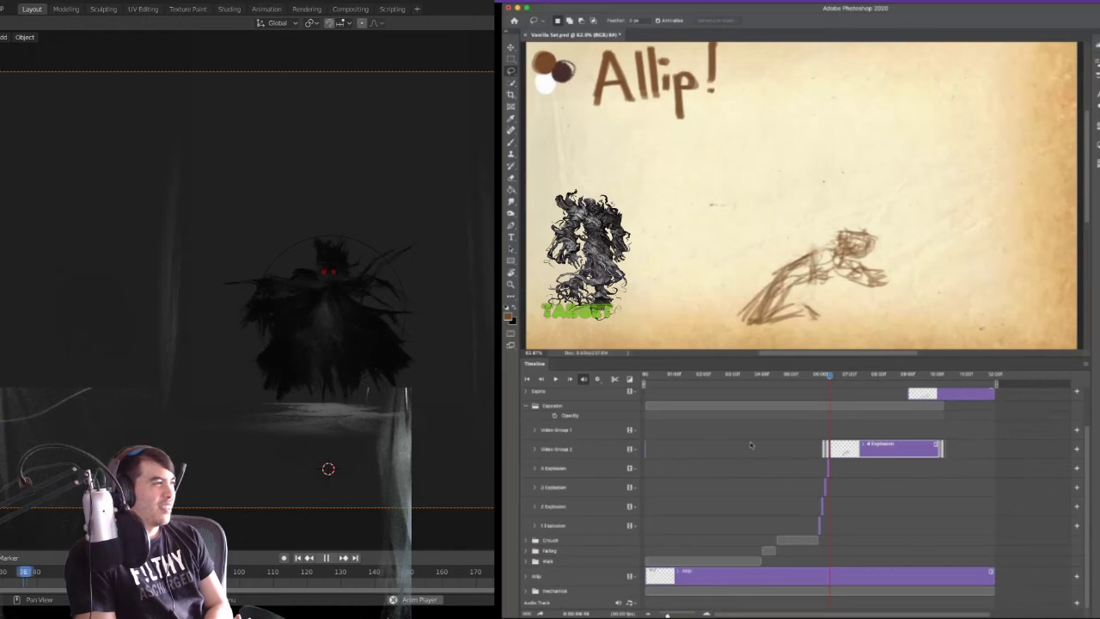
- Undo the clip moves and the repeated duplication, back to the single 3 Explosion copy above the 4 Explosion layer
key("super+z")
key("super+z")
key("super+z")
key("super+z")
key("super+z")
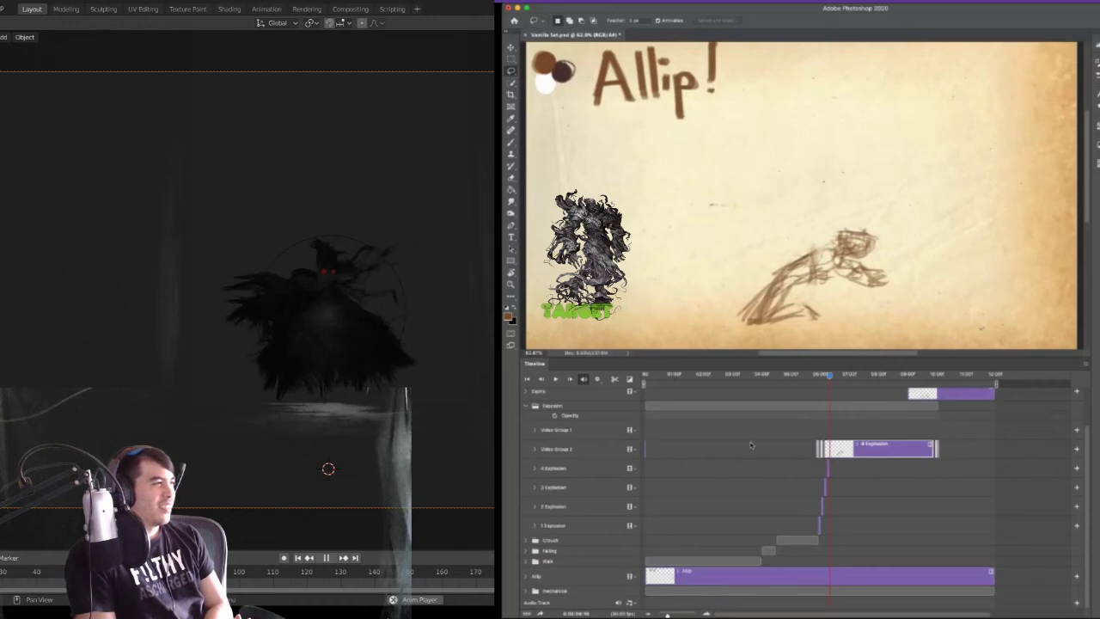
key("super+z")
key("super+z")
key("super+z")
key("super+z")
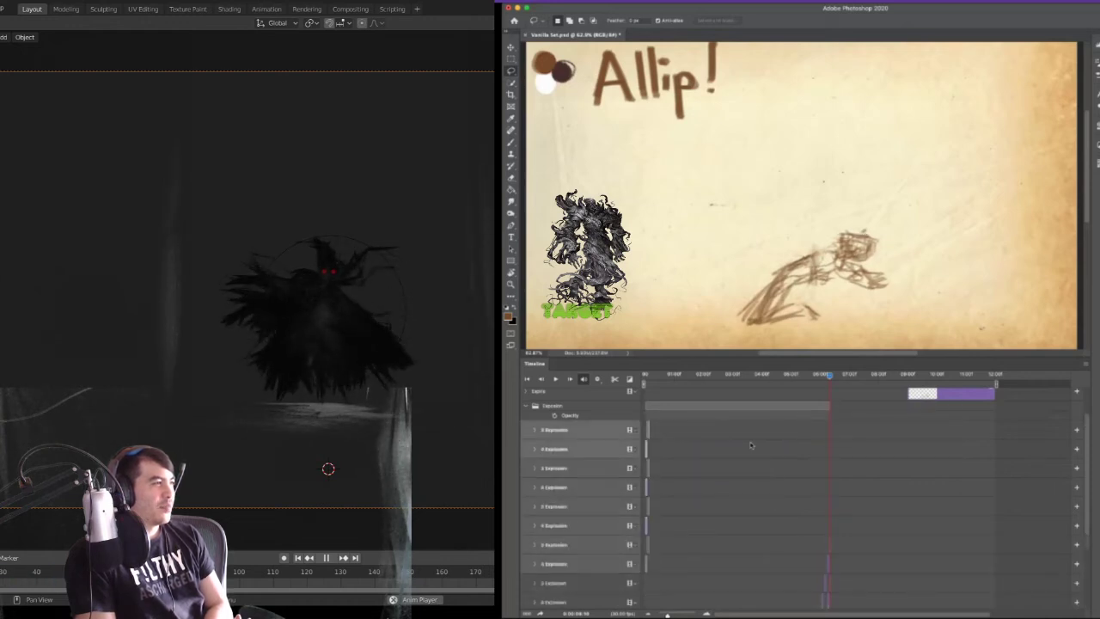
key("super+z")
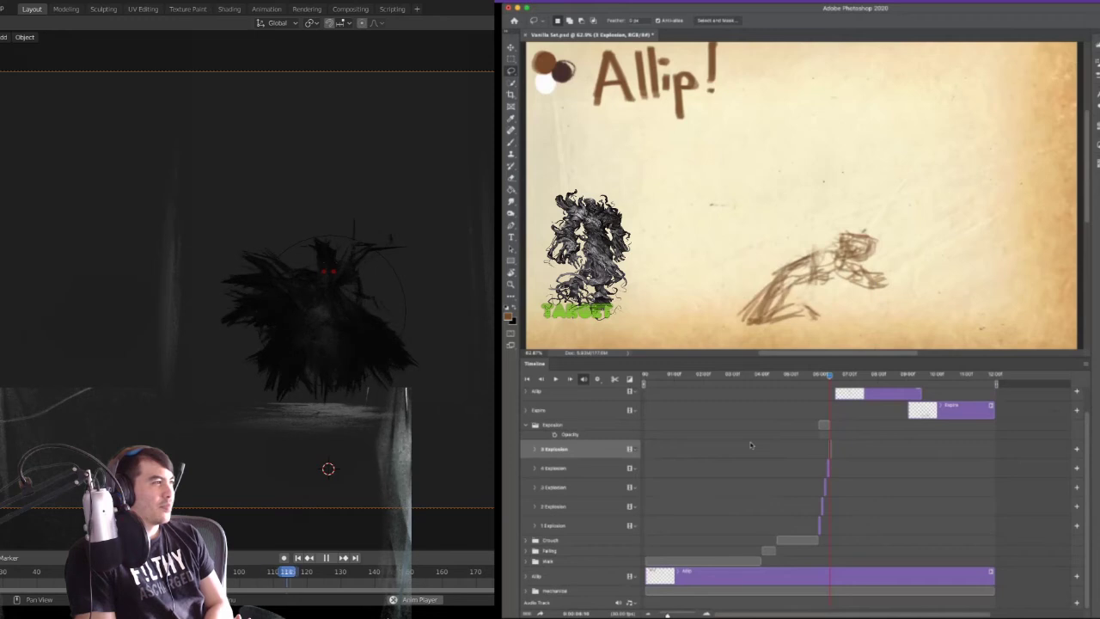
- Play back the end of the explosion sequence into the Allip clip to check its timing
key("space")
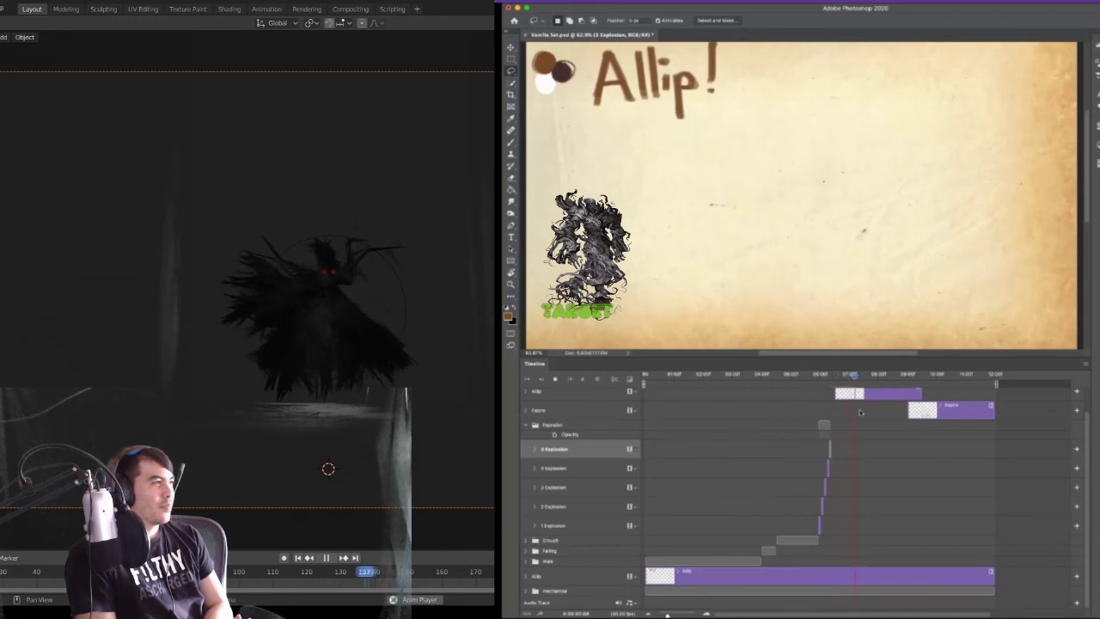
left_click(744, 375)
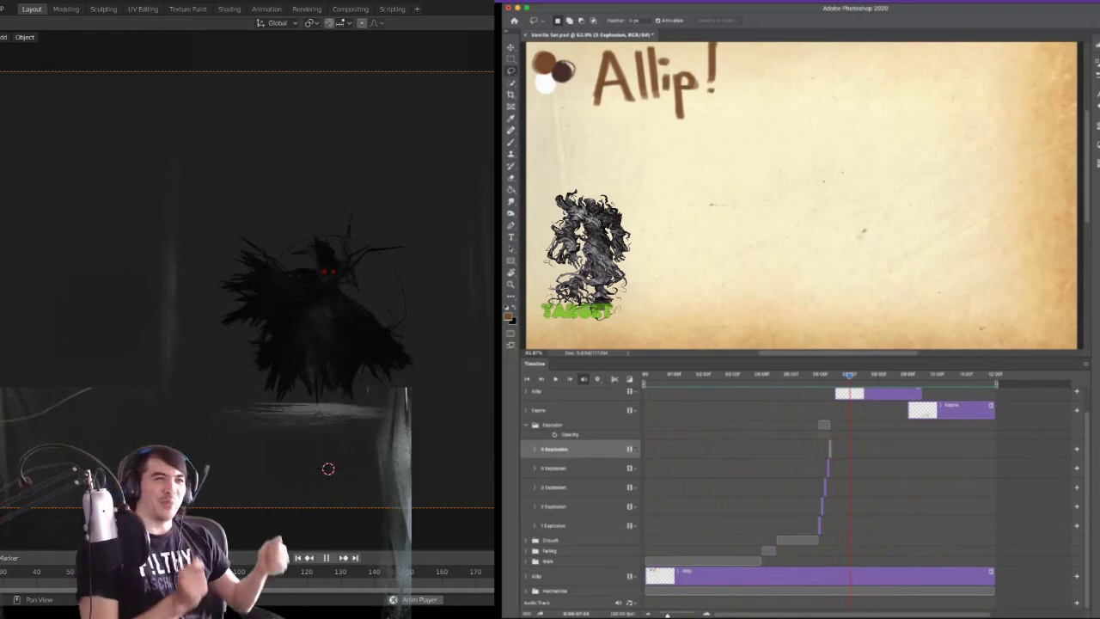
left_click_drag(669, 614, 667, 614)
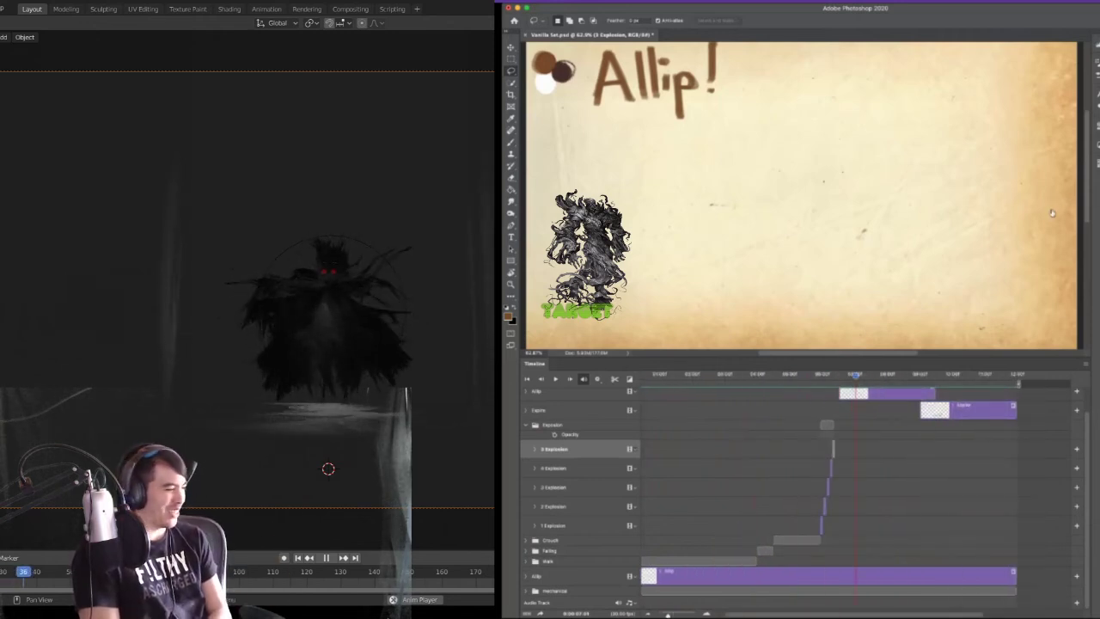
- Duplicate the topmost 3 Explosion and 4 Explosion layers together twice
key("alt+shift+[")
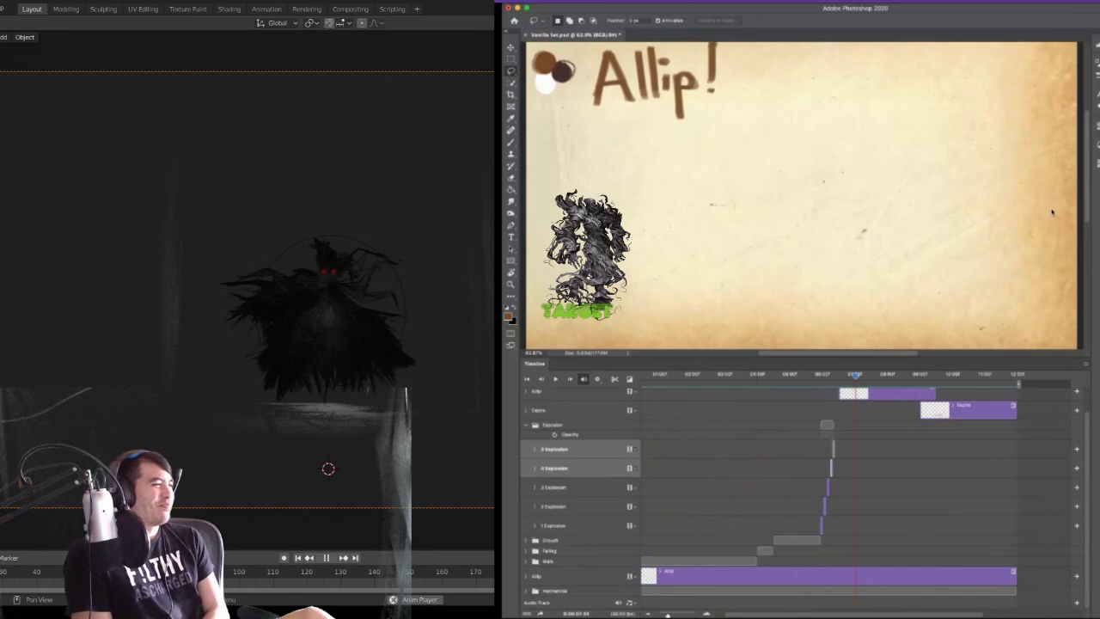
key("super+j")
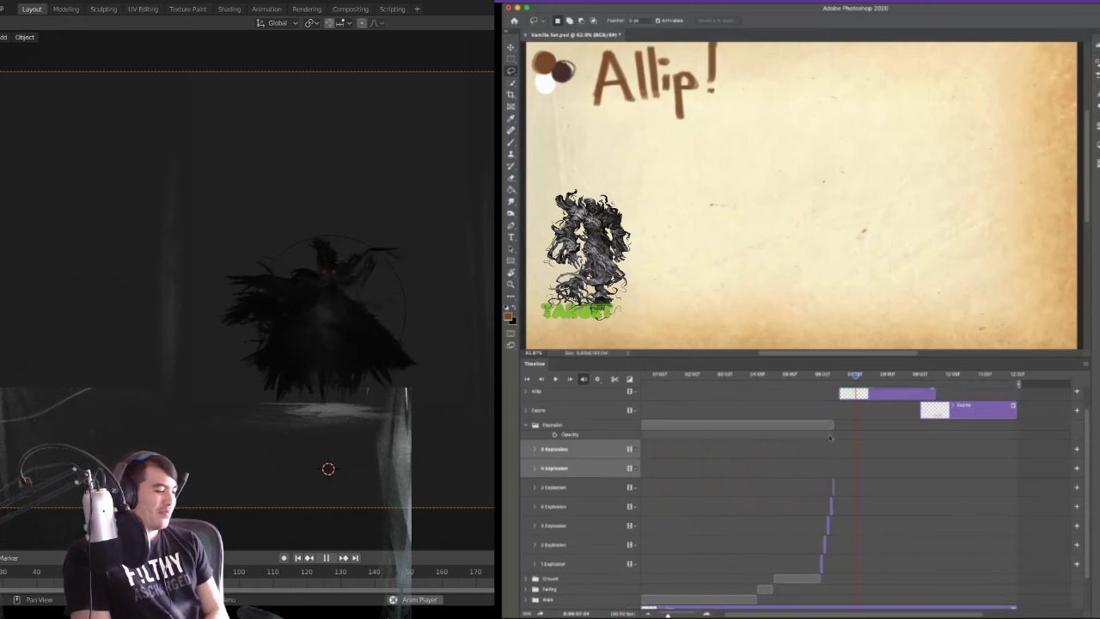
key("ctrl+j")
- Stagger the four copied clips end to end from the timeline's start, alternating 4 and 3 Explosion, with the 3 Explosion clips extended to equal length
left_click_drag(842, 614, 829, 614)
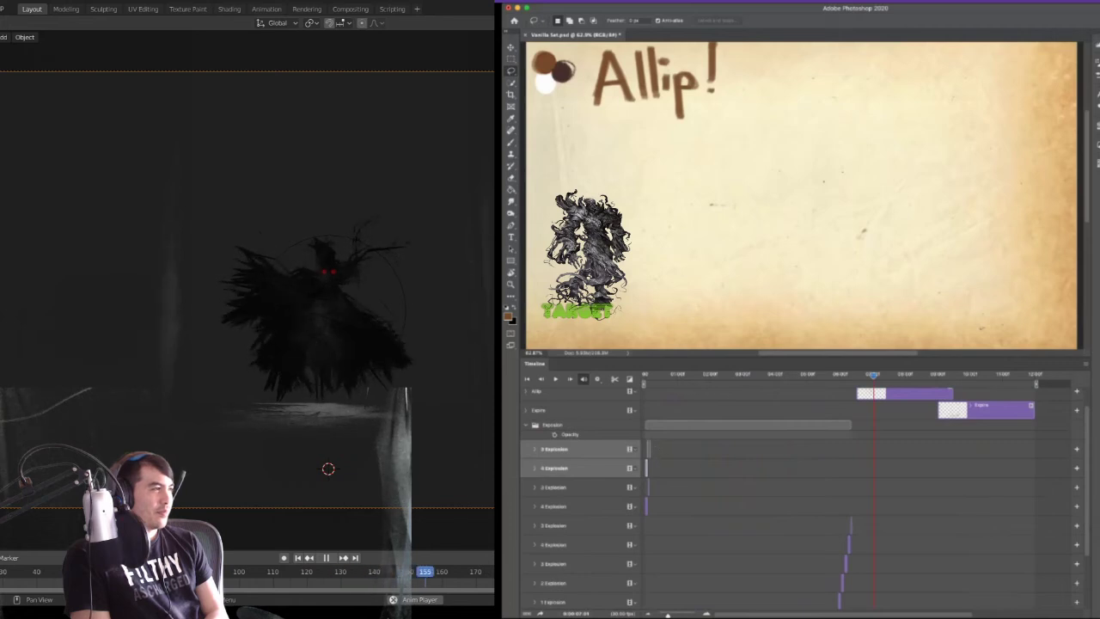
left_click_drag(668, 614, 674, 614)
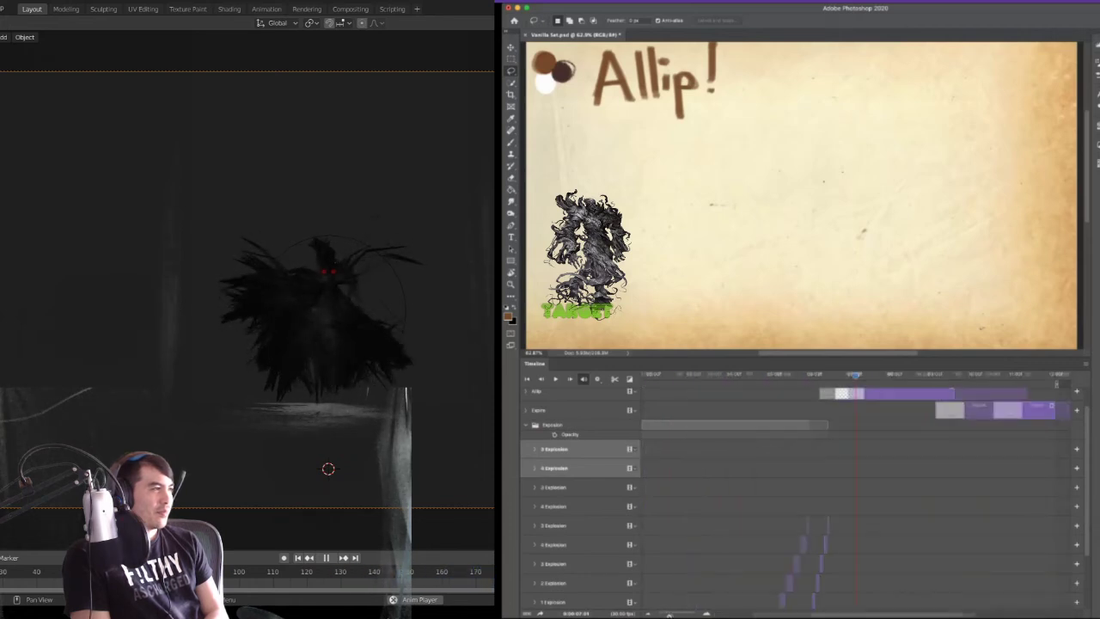
scroll(860, 481, "up", 3, "alt")
left_click_drag(896, 614, 619, 606)
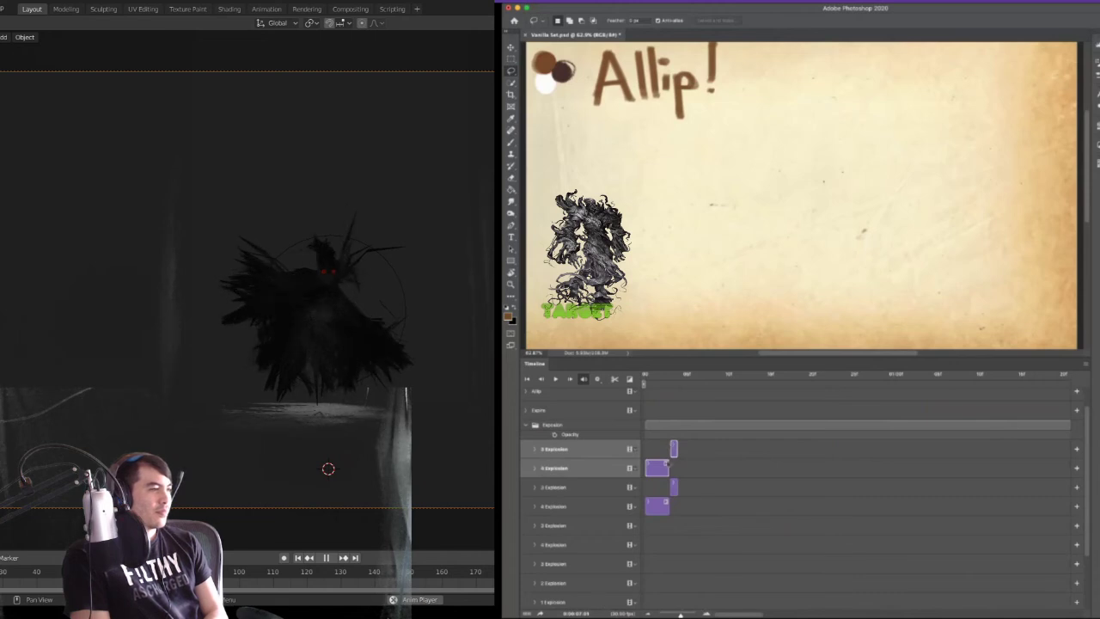
left_click(659, 502)
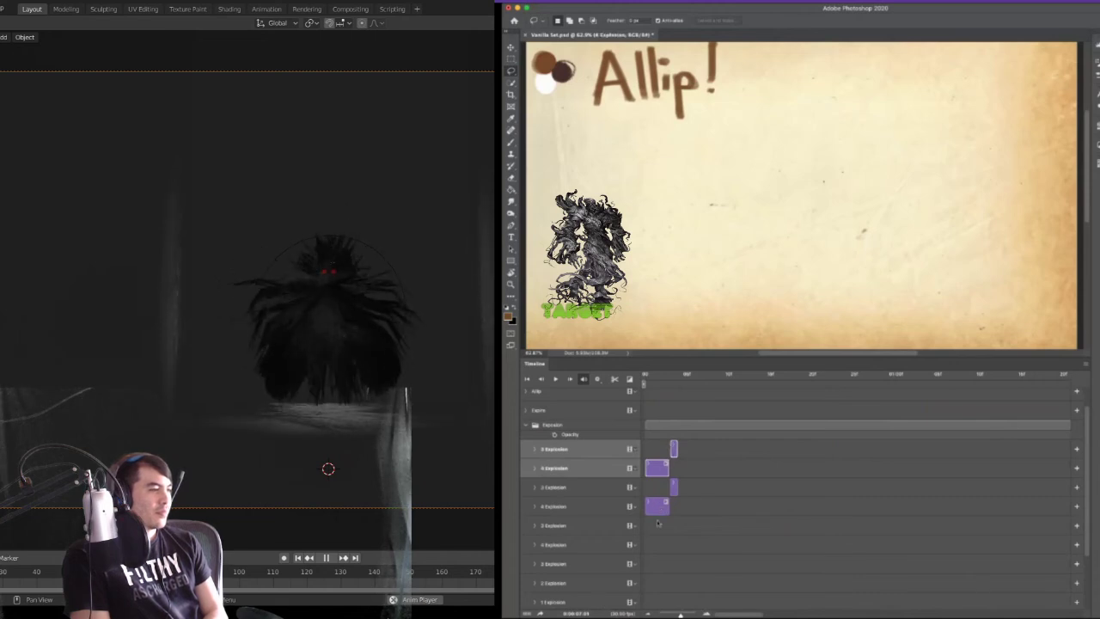
left_click_drag(677, 488, 712, 472)
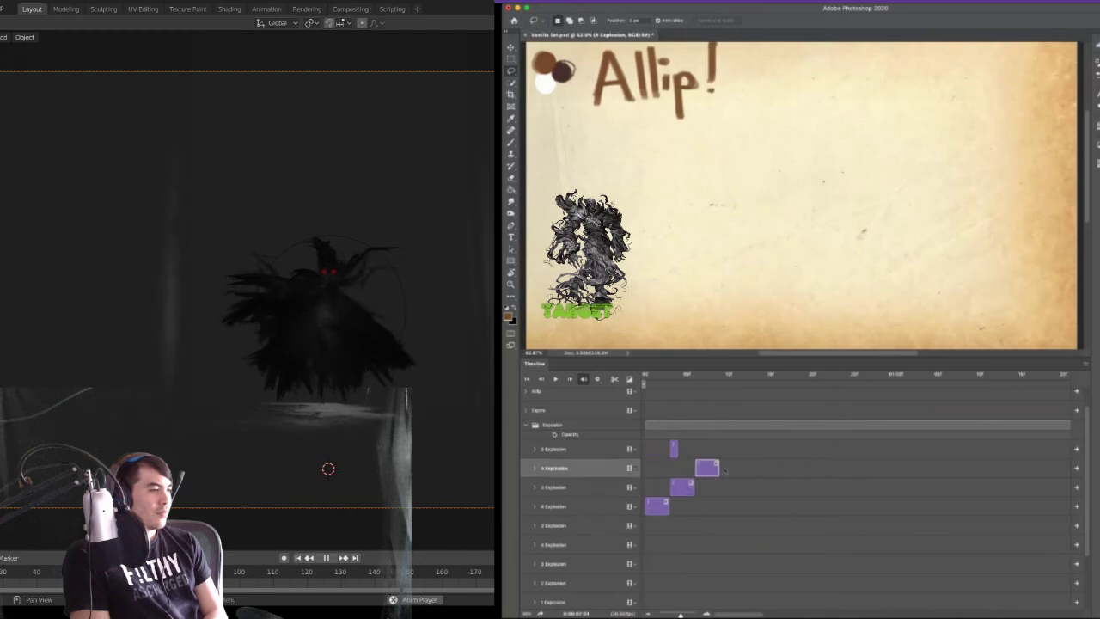
left_click_drag(674, 446, 741, 454)
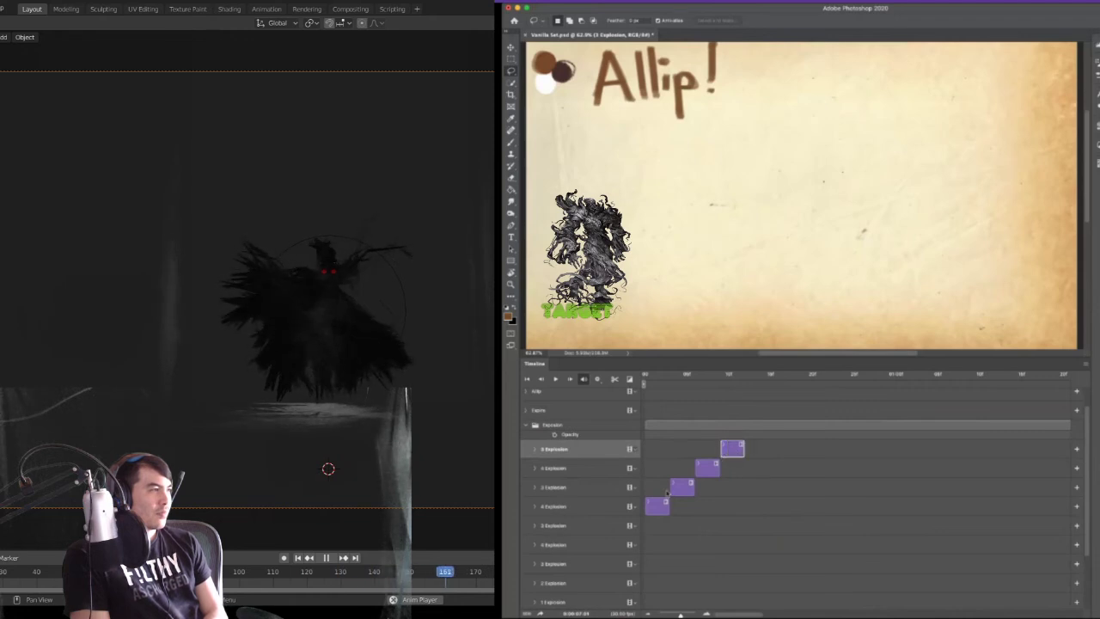
- Move the four staggered copies together to just after the short 3 Explosion clip at the end of the explosion sequence
left_click(588, 513, "shift")
left_click_drag(649, 509, 883, 509)
left_click_drag(782, 520, 659, 512)
scroll(889, 513, "right", 5)
scroll(894, 513, "left", 2)
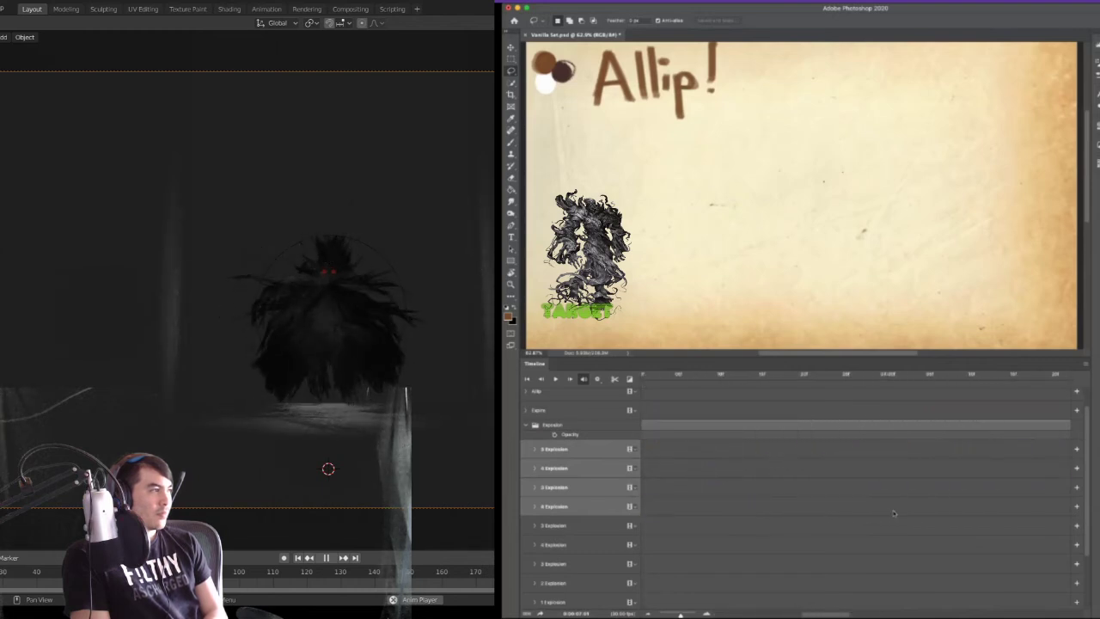
left_click_drag(679, 613, 673, 614)
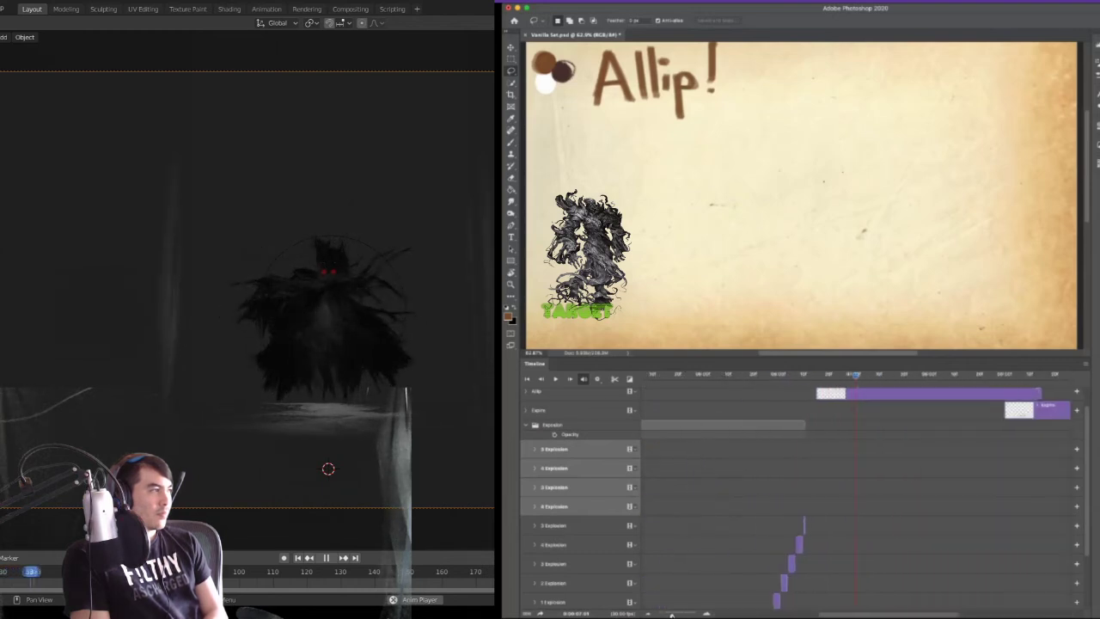
left_click_drag(847, 616, 781, 615)
left_click_drag(703, 467, 1013, 469)
scroll(984, 512, "left", 1)
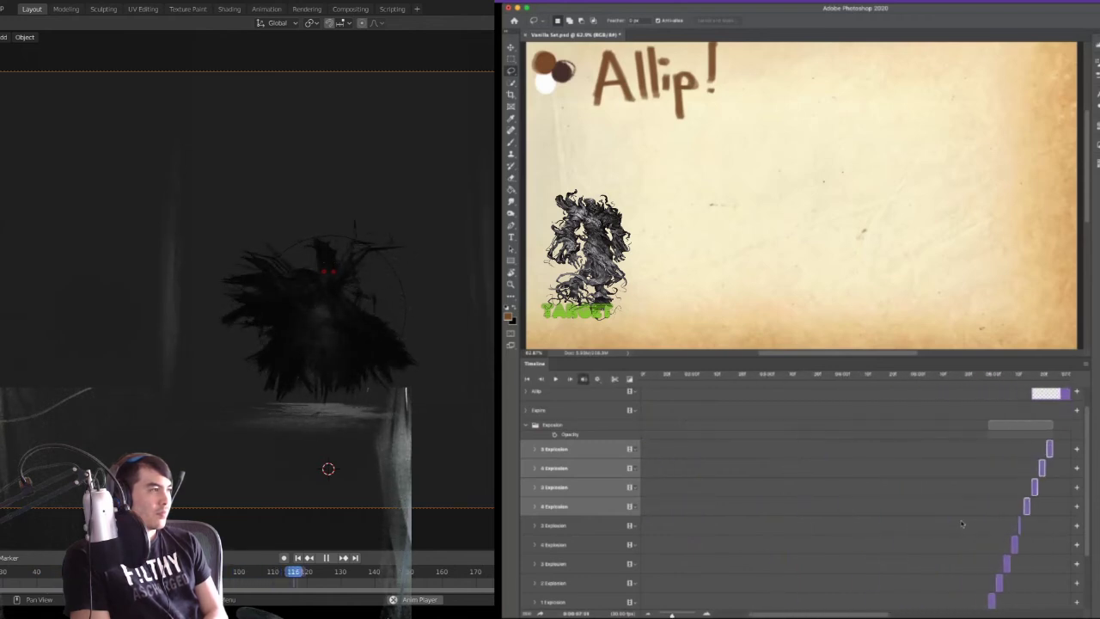
scroll(963, 523, "right", 4)
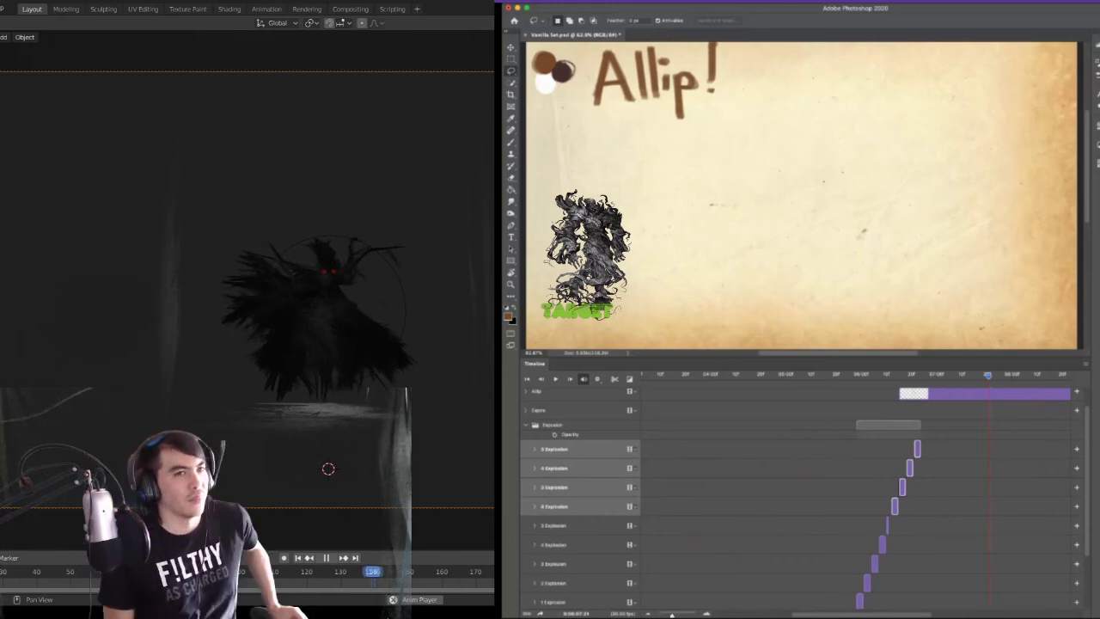
- Extend the short 3 Explosion clip in the middle of the sequence to the same length as its neighbouring clips
scroll(766, 554, "up", 2, "alt")
scroll(765, 554, "right", 8)
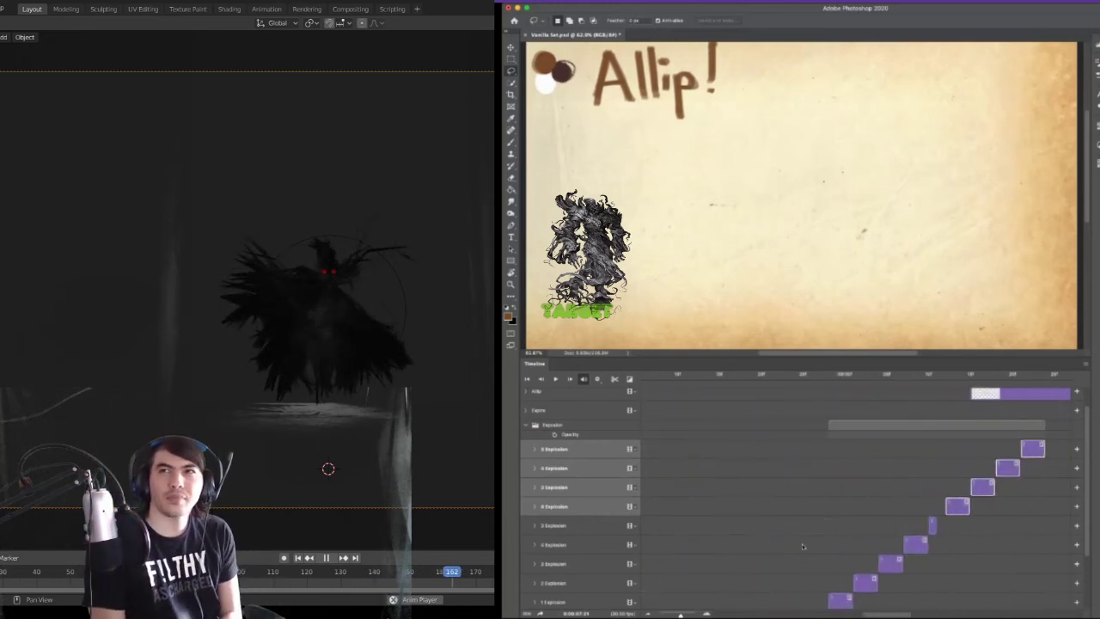
left_click(933, 525)
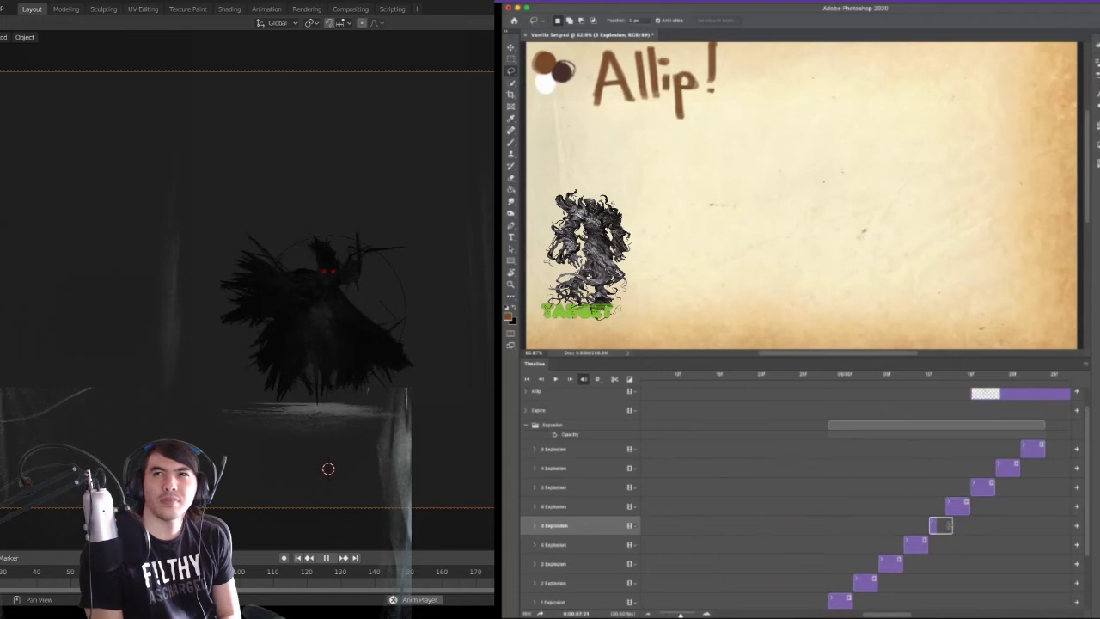
scroll(990, 515, "right", 4)
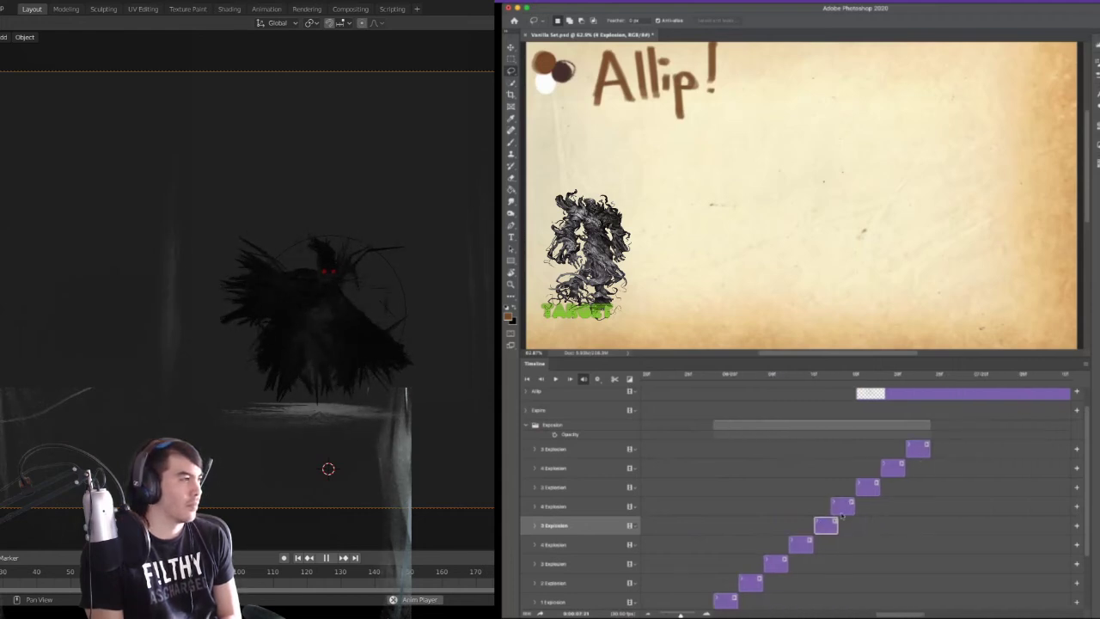
- Shift the four topmost 3 and 4 Explosion clips together so they start where the extended 3 Explosion clip ends
left_click(567, 506)
left_click(567, 454, "shift")
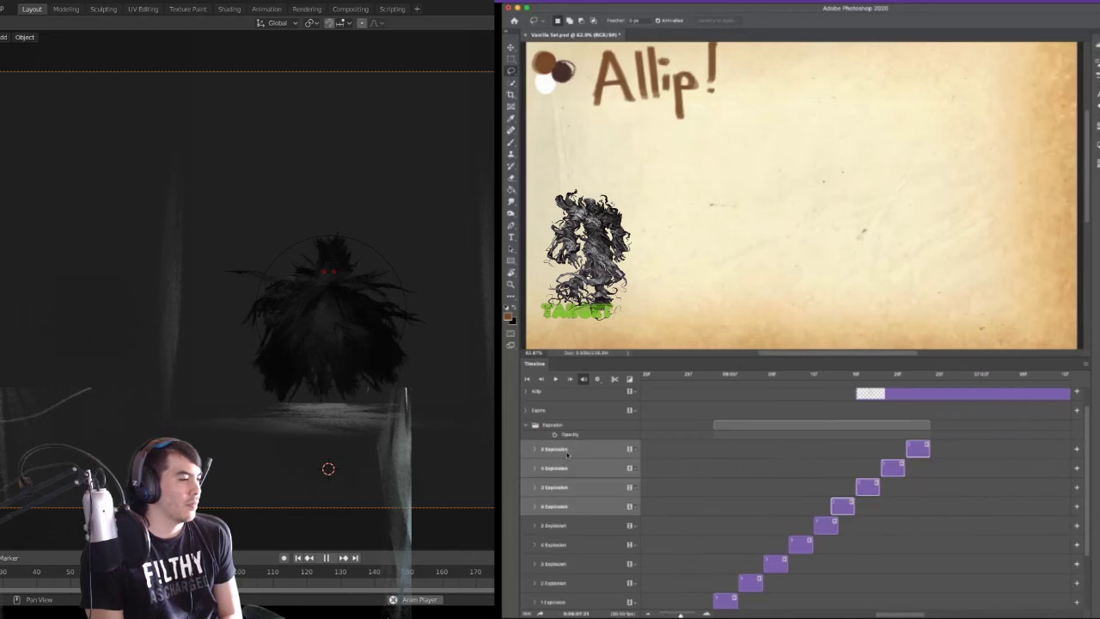
left_click_drag(846, 504, 854, 504)
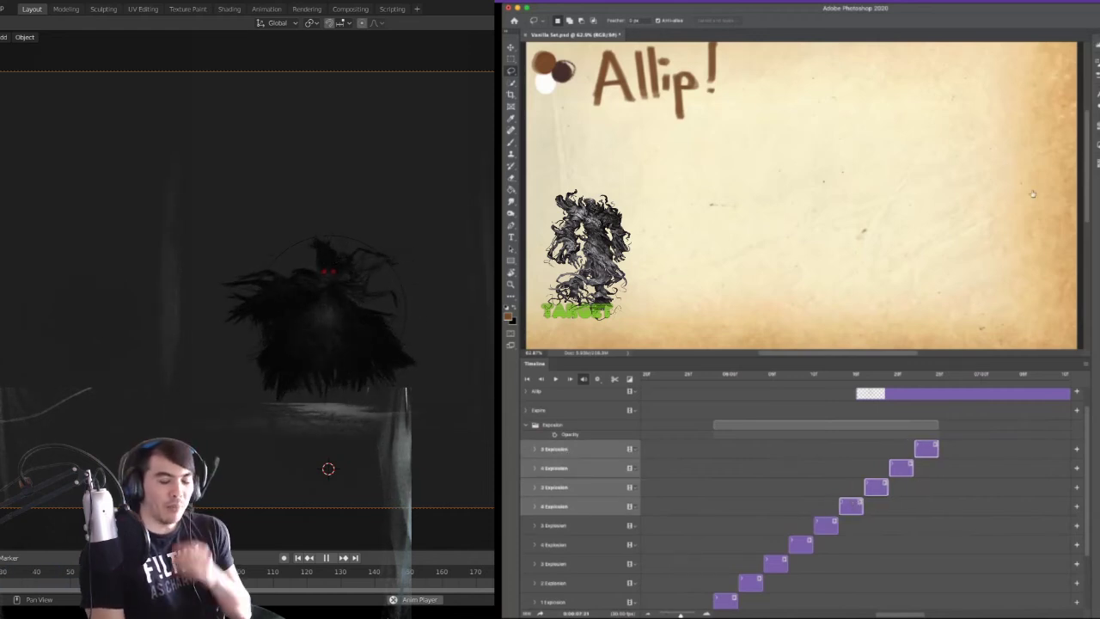
- Group all the 3 and 4 Explosion layers above the 2 Explosion layer and name the group Cycle
key("super+z")
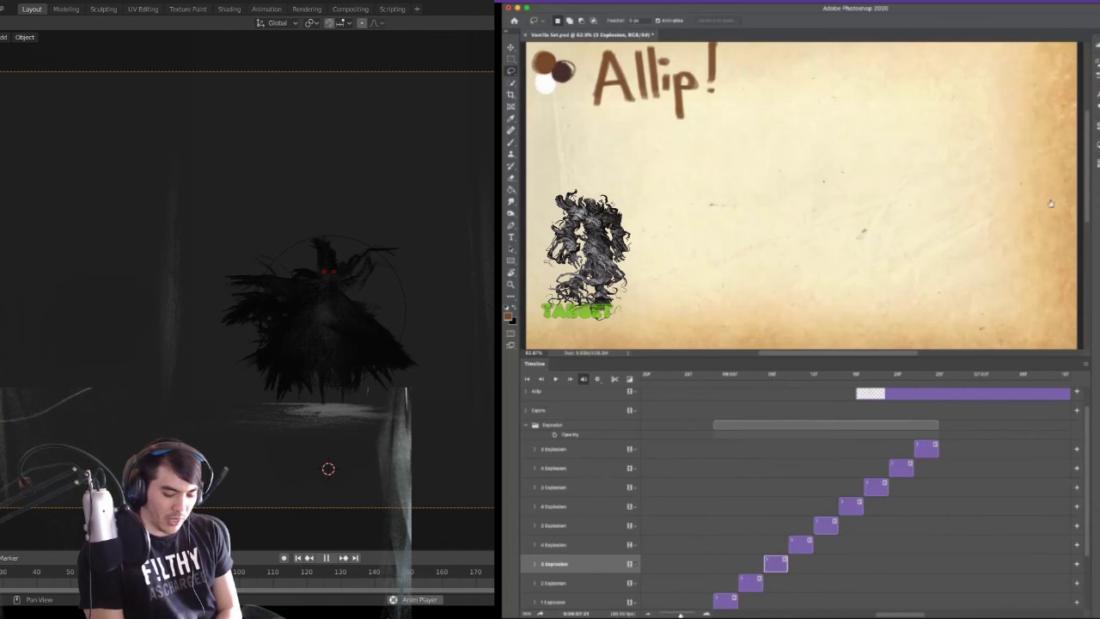
key("super+z")
key("ctrl+g")
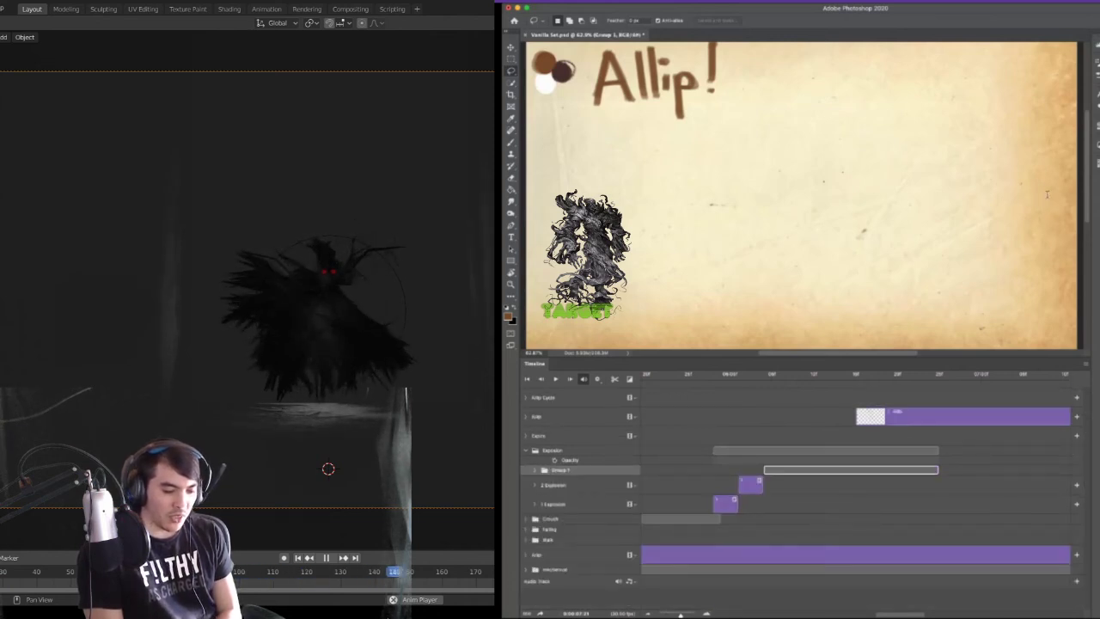
type("Cycle")
key("Return")
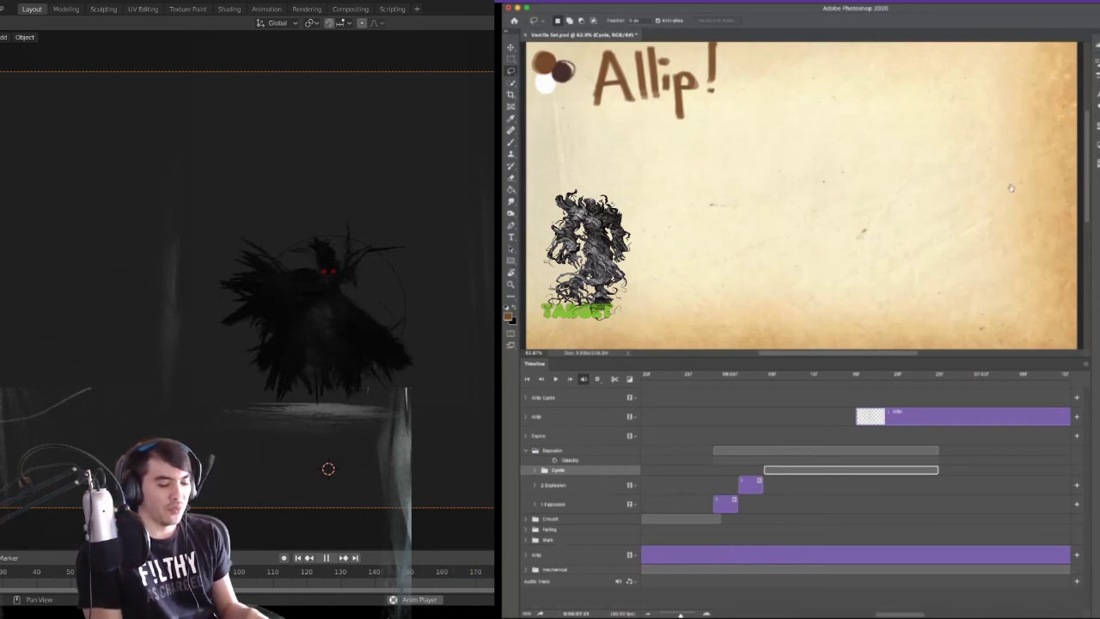
- Duplicate a 4 Explosion layer from the Cycle group and place the copy above the group in the explosion folder
left_click(1058, 208)
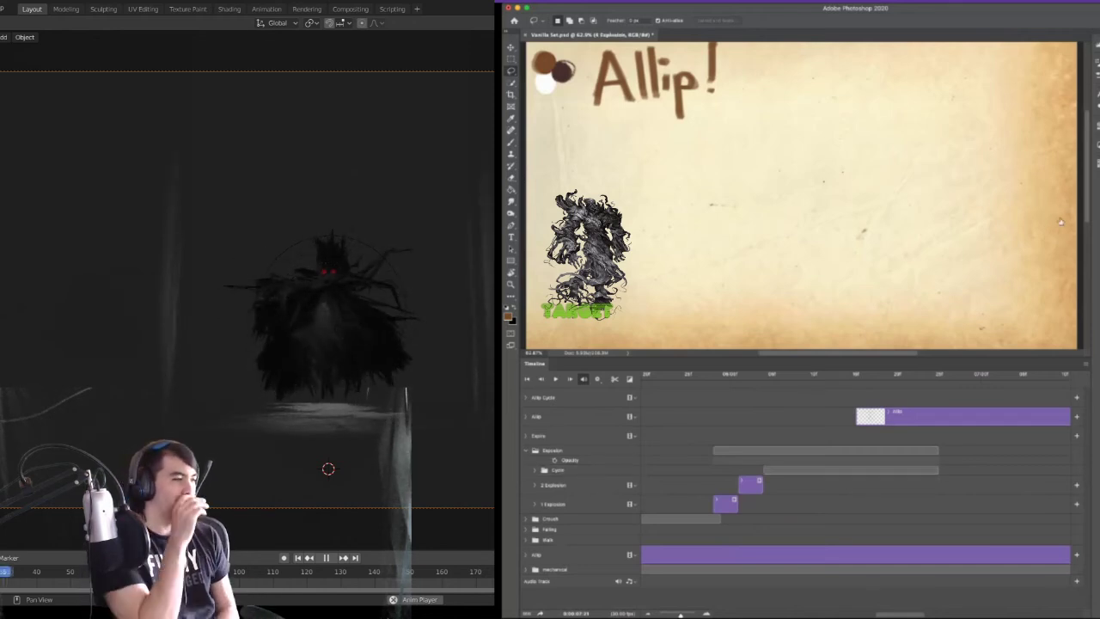
left_click(1054, 212)
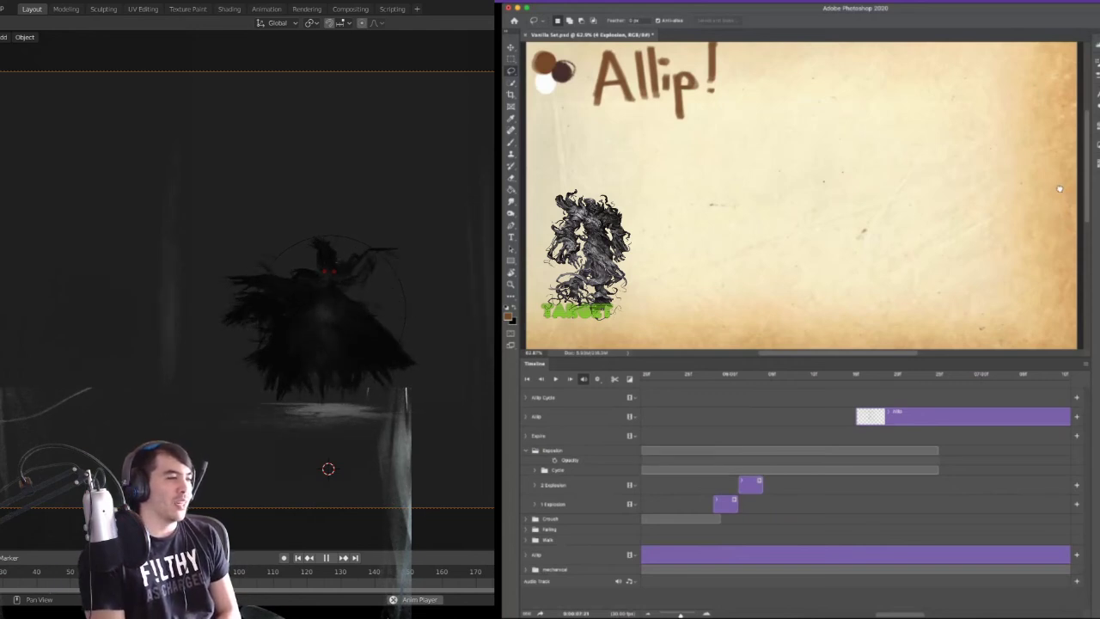
left_click_drag(1060, 188, 1059, 190)
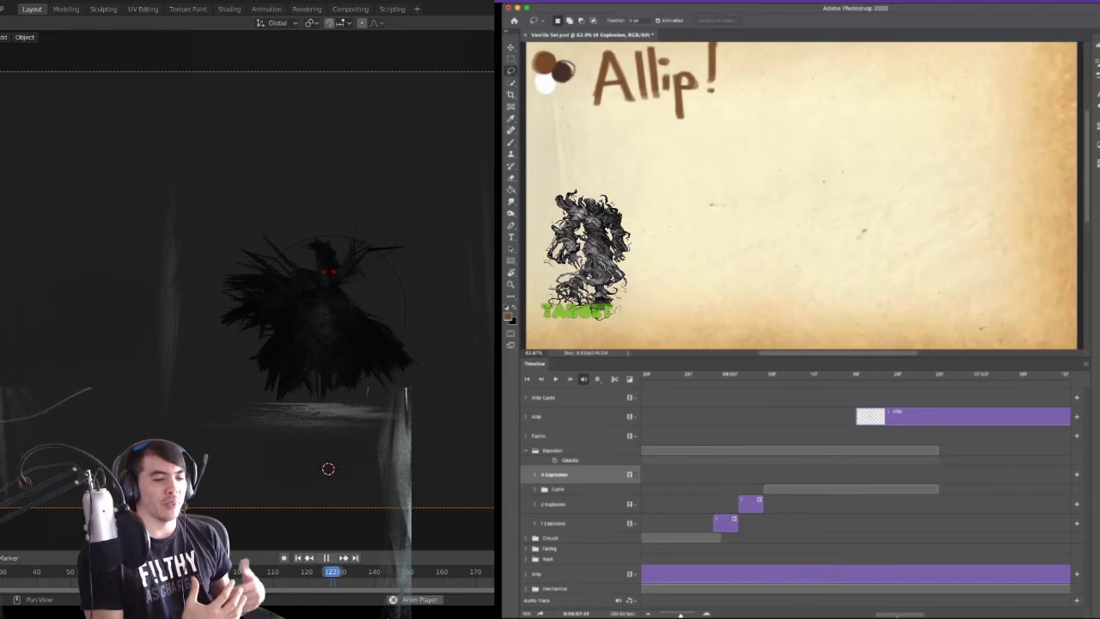
left_click_drag(899, 615, 736, 615)
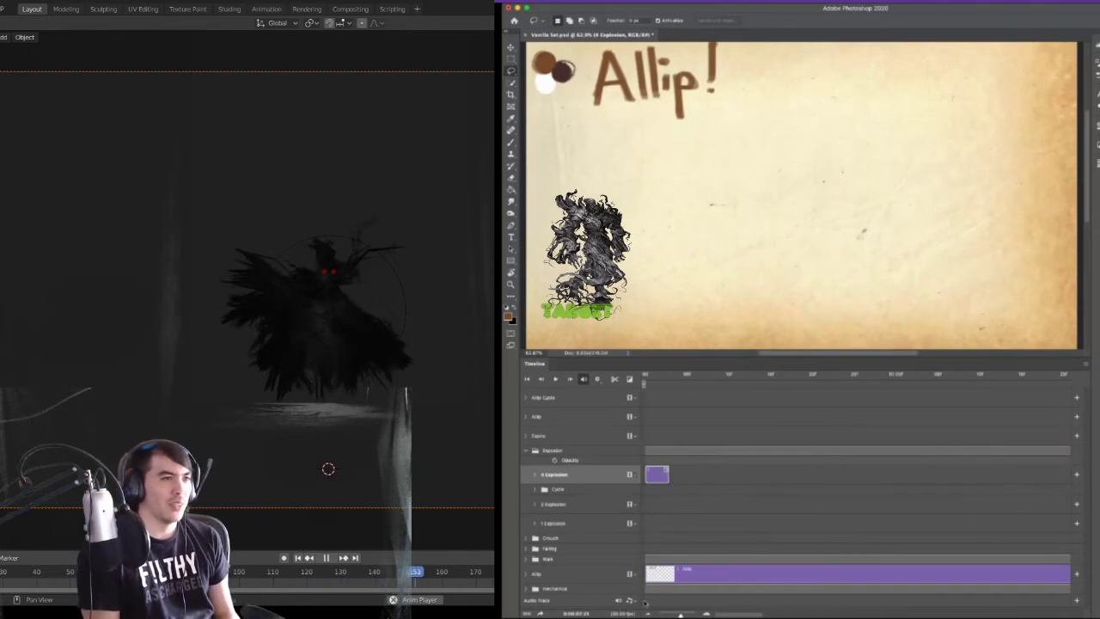
- Lengthen the copied 4 Explosion clip and move it along the timeline to start where the Cycle group ends
left_click_drag(668, 476, 1028, 480)
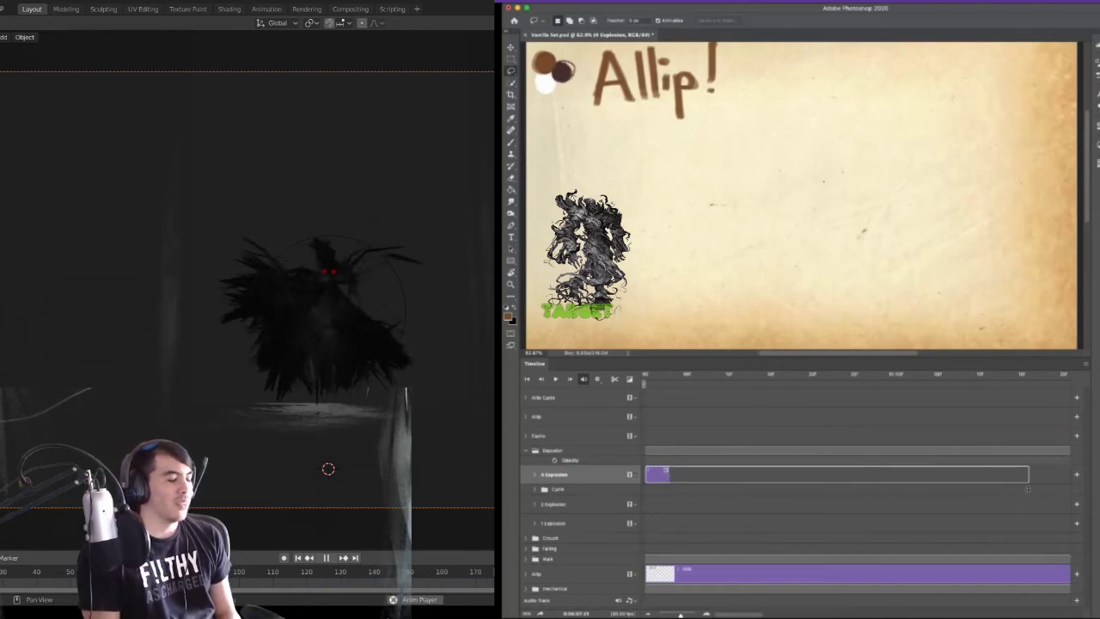
left_click_drag(796, 474, 1056, 475)
scroll(888, 491, "right", 7)
left_click(888, 491)
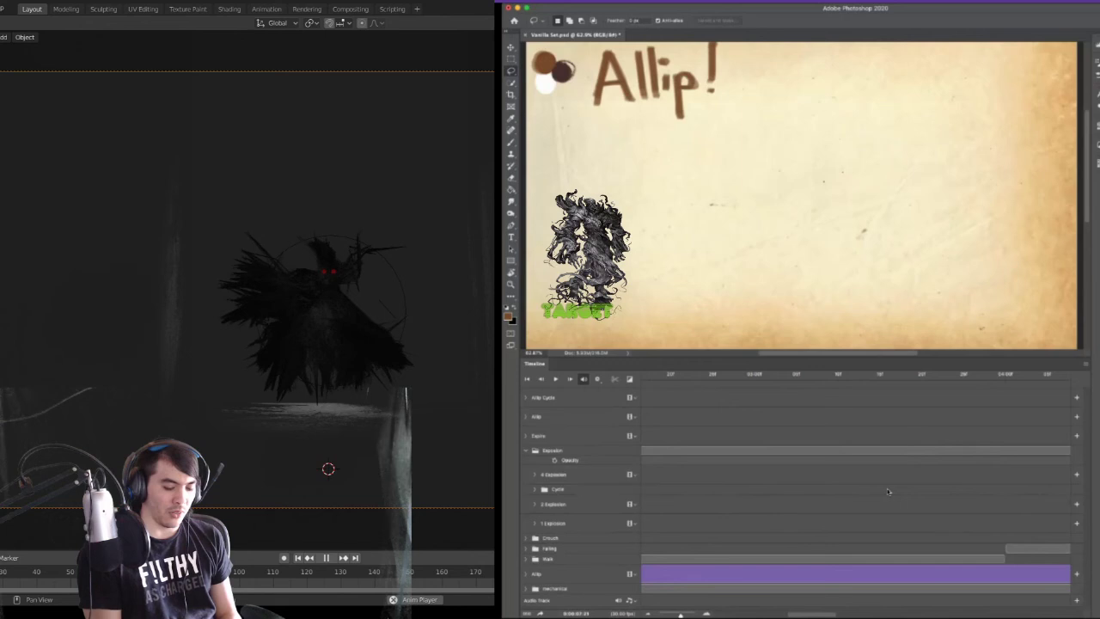
scroll(879, 490, "left", 2)
left_click_drag(688, 475, 1080, 496)
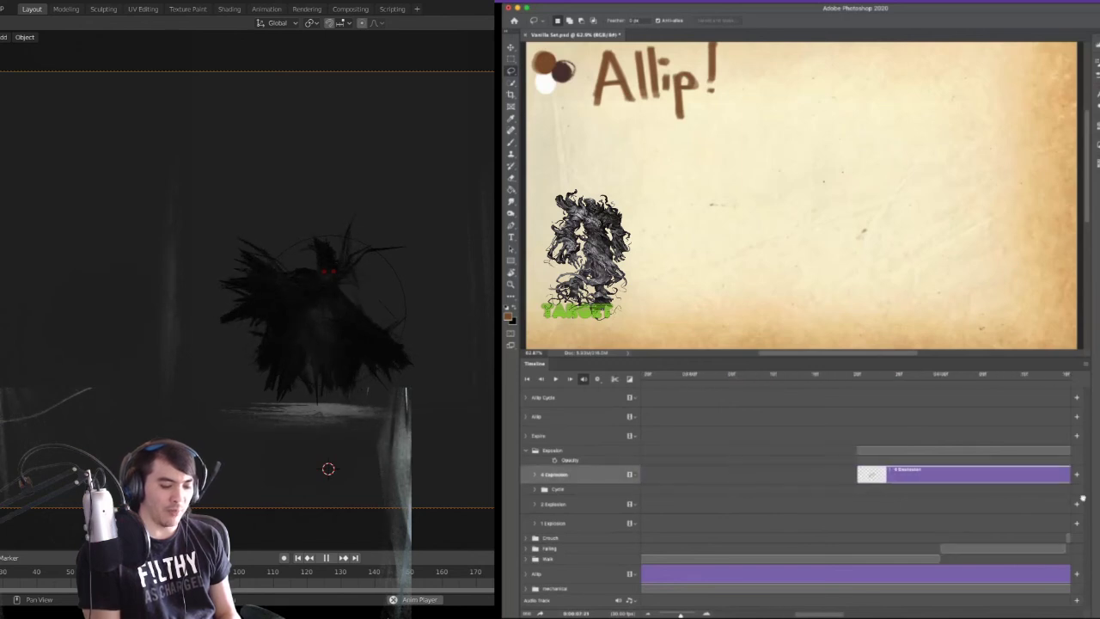
scroll(880, 491, "right", 8)
scroll(880, 491, "left", 4)
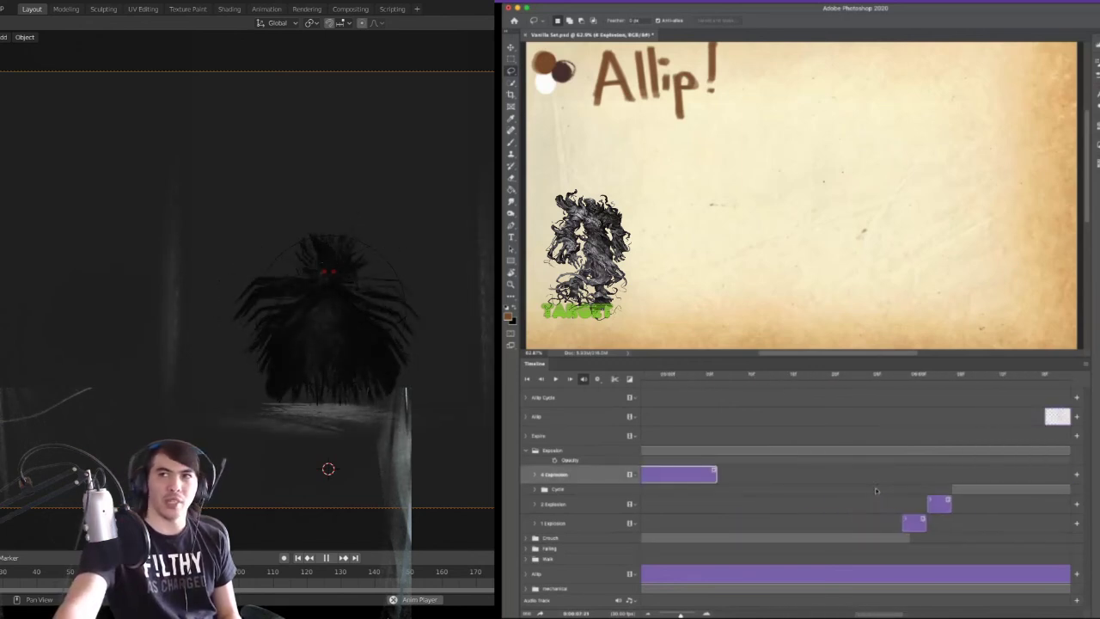
left_click_drag(687, 475, 938, 490)
scroll(1014, 474, "right", 6)
scroll(997, 483, "left", 3)
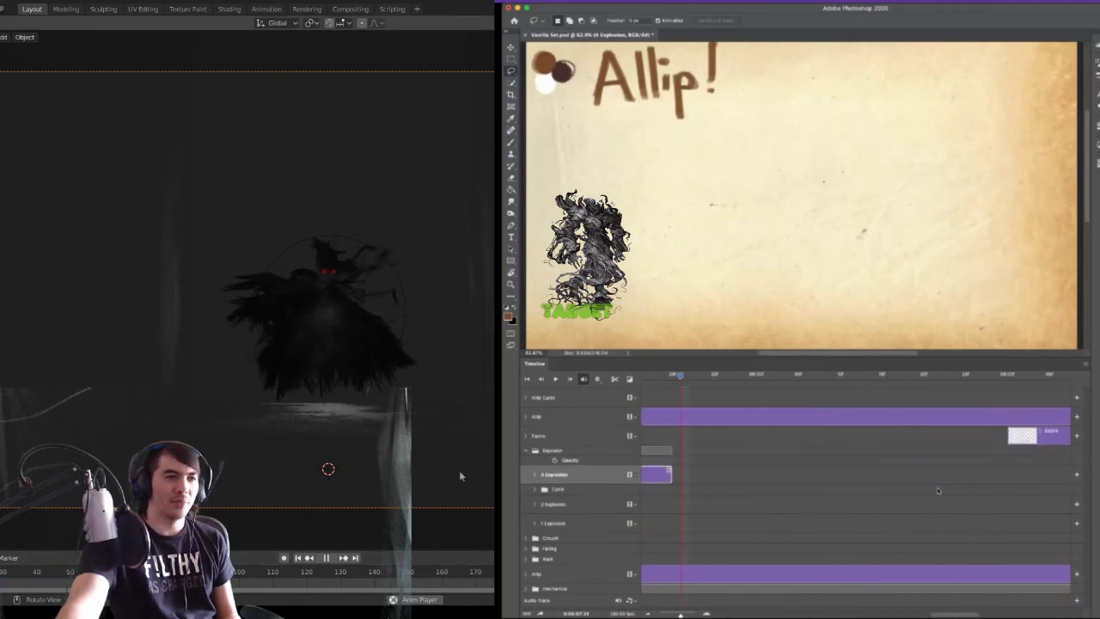
left_click_drag(681, 614, 675, 614)
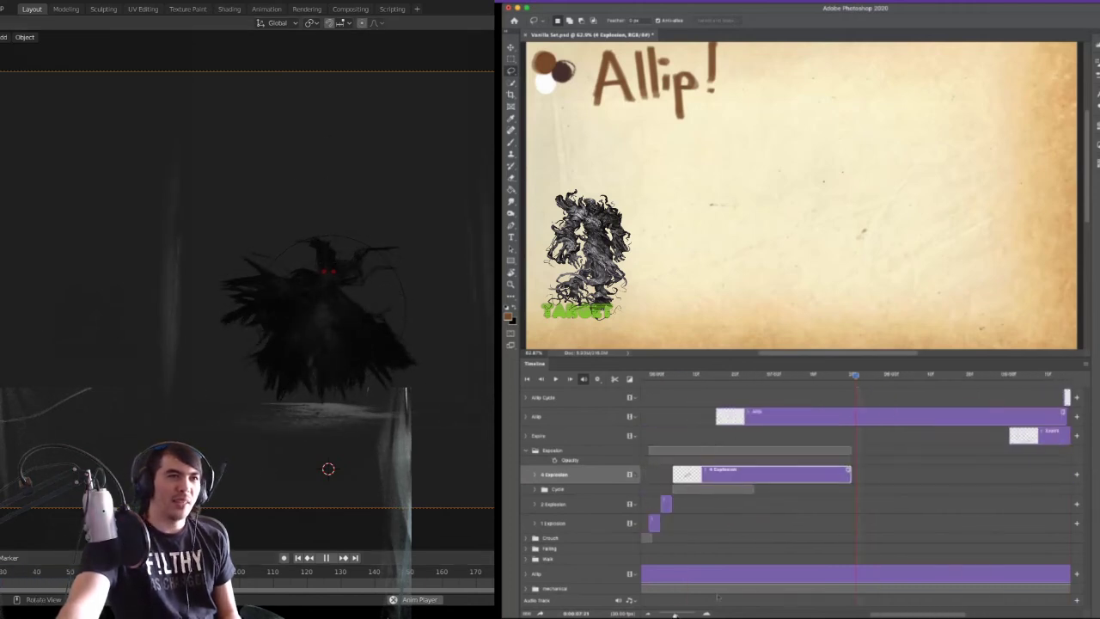
left_click_drag(714, 480, 789, 478)
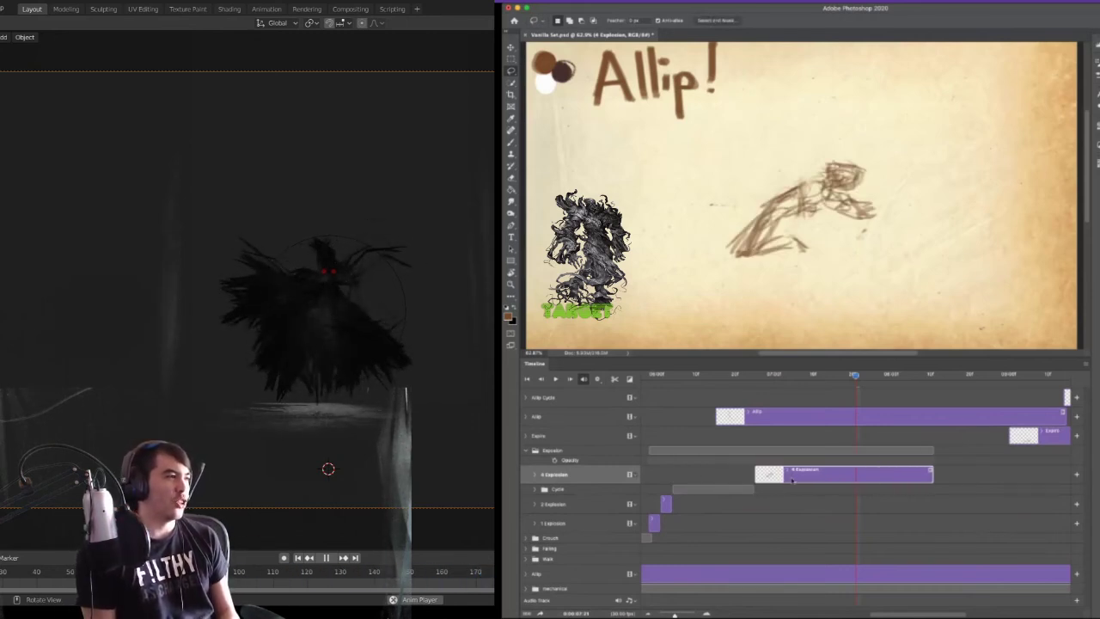
- Extend the end of the long 4 Explosion clip to the start of the Expire clip, and collapse the Explosion folder
scroll(792, 480, "right", 5)
left_click_drag(813, 473, 890, 471)
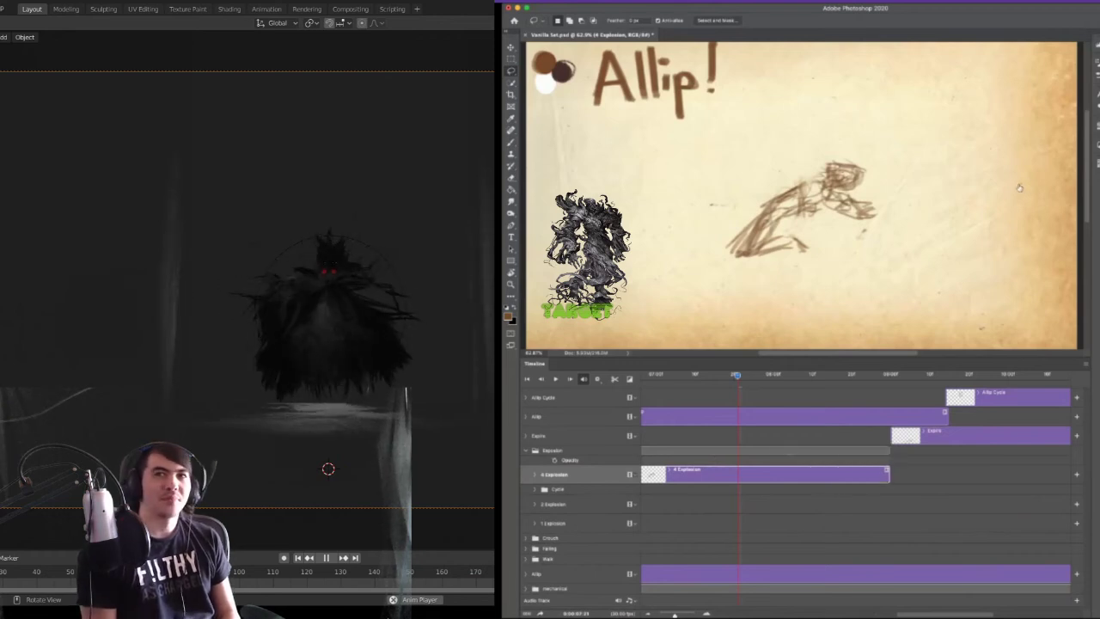
key("alt+bracketright")
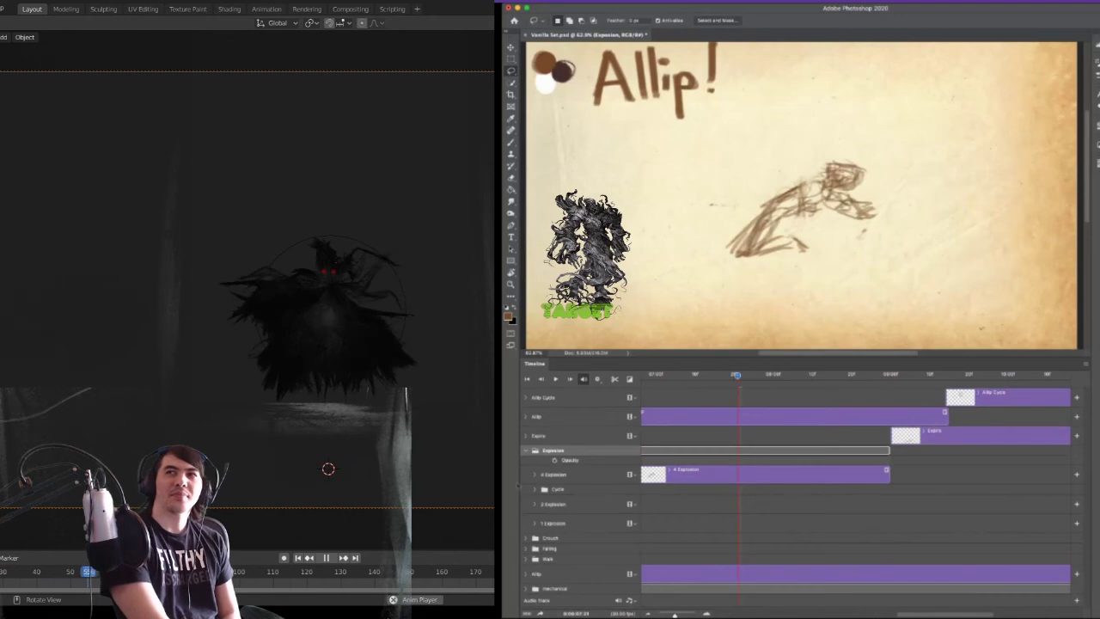
left_click(527, 450)
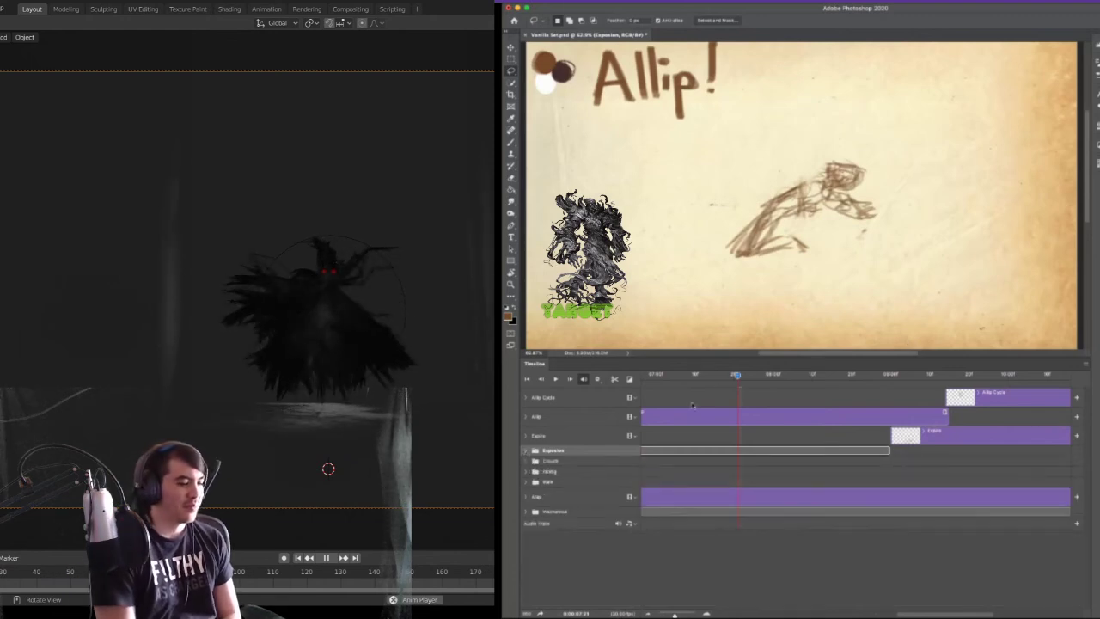
- Review the whole animation from its first frame through the start of the explosion
left_click_drag(677, 613, 665, 614)
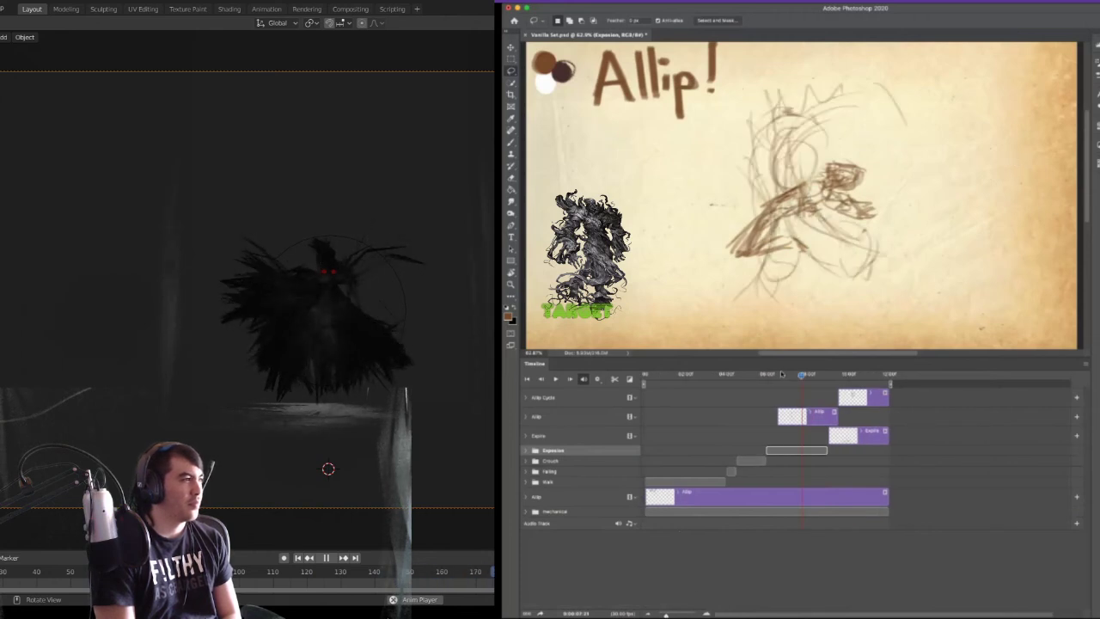
left_click_drag(802, 379, 645, 382)
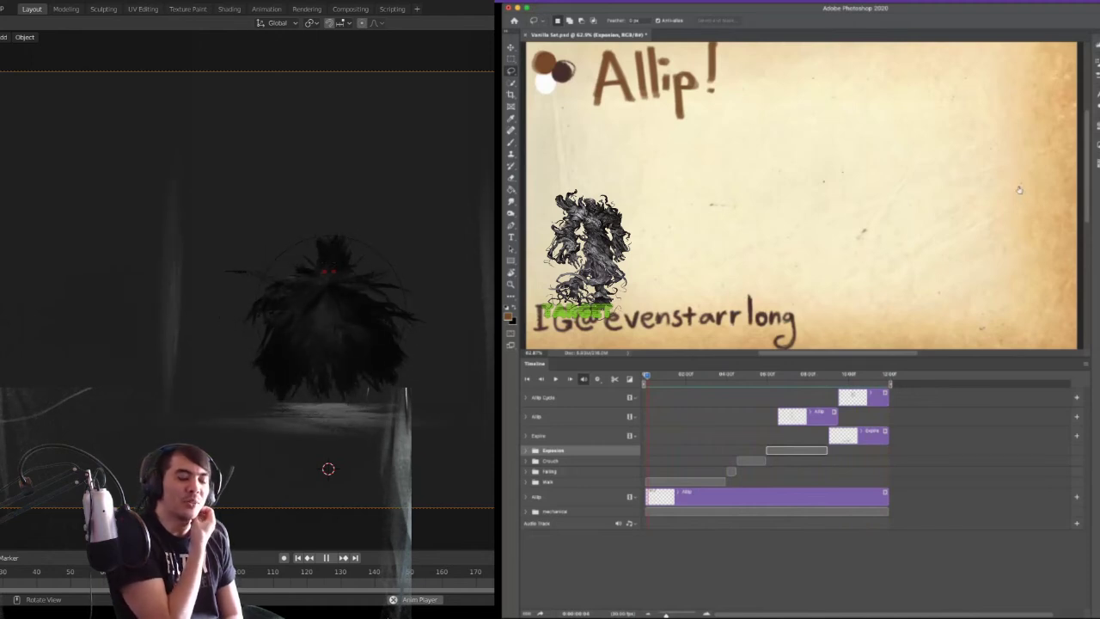
mouse_move(724, 378)
left_mouse_down()
mouse_move(797, 386)
mouse_move(776, 384)
left_mouse_up()
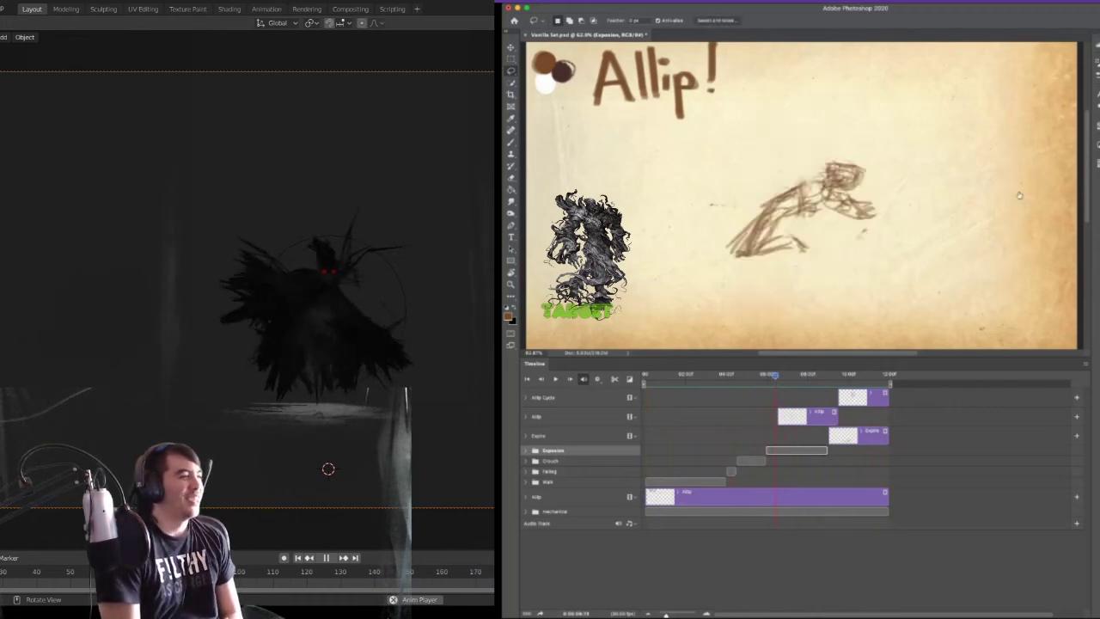
left_click_drag(776, 379, 780, 379)
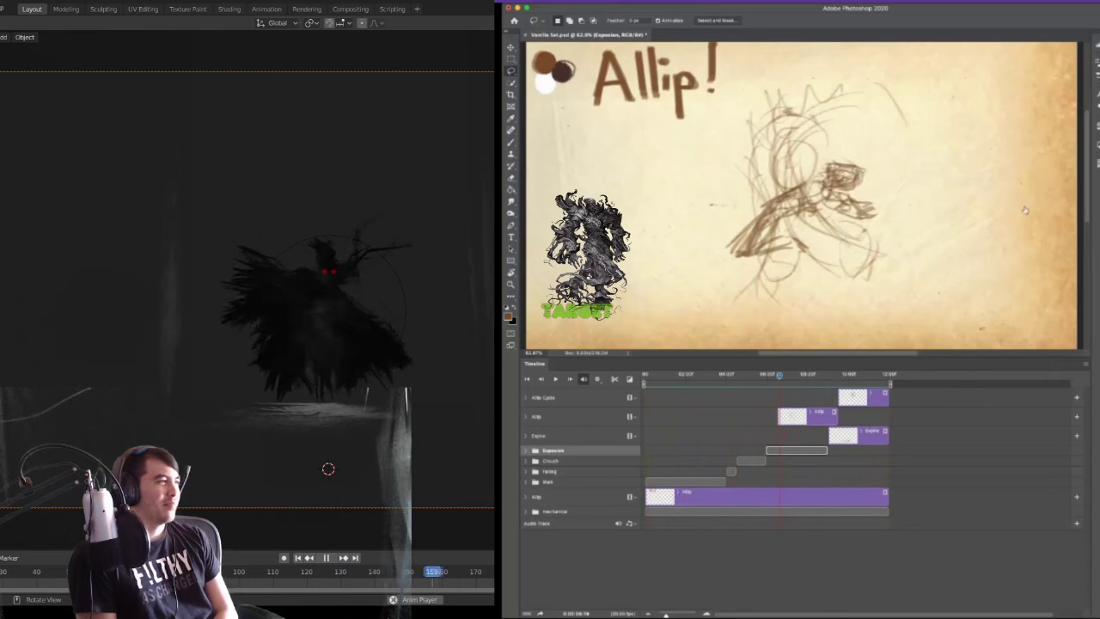
key("alt+[")
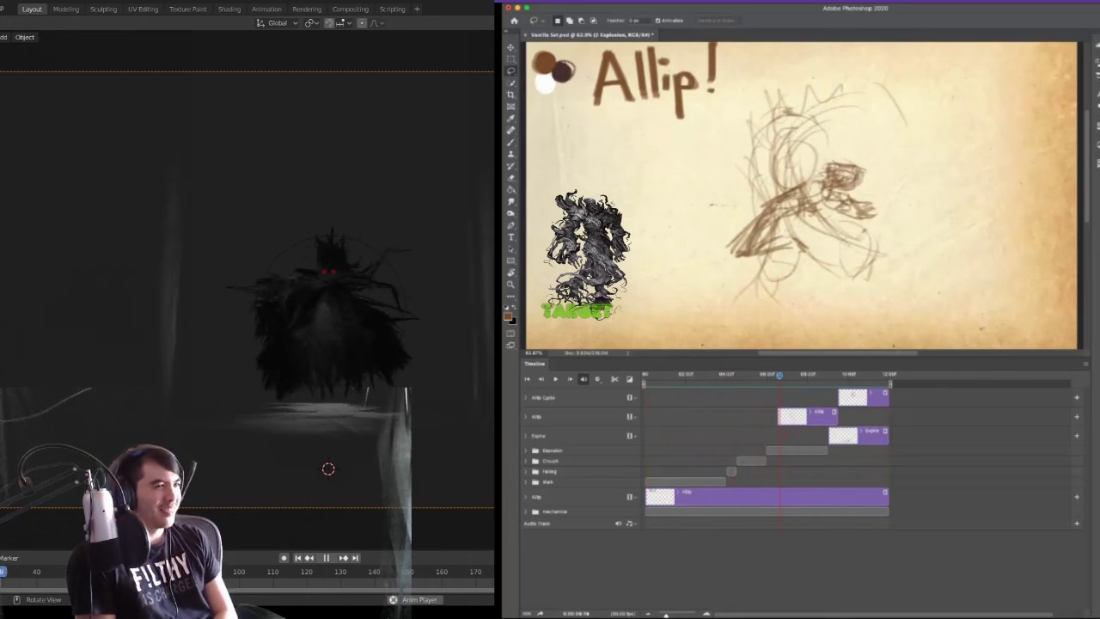
mouse_move(780, 379)
left_mouse_down()
mouse_move(742, 380)
mouse_move(766, 380)
left_mouse_up()
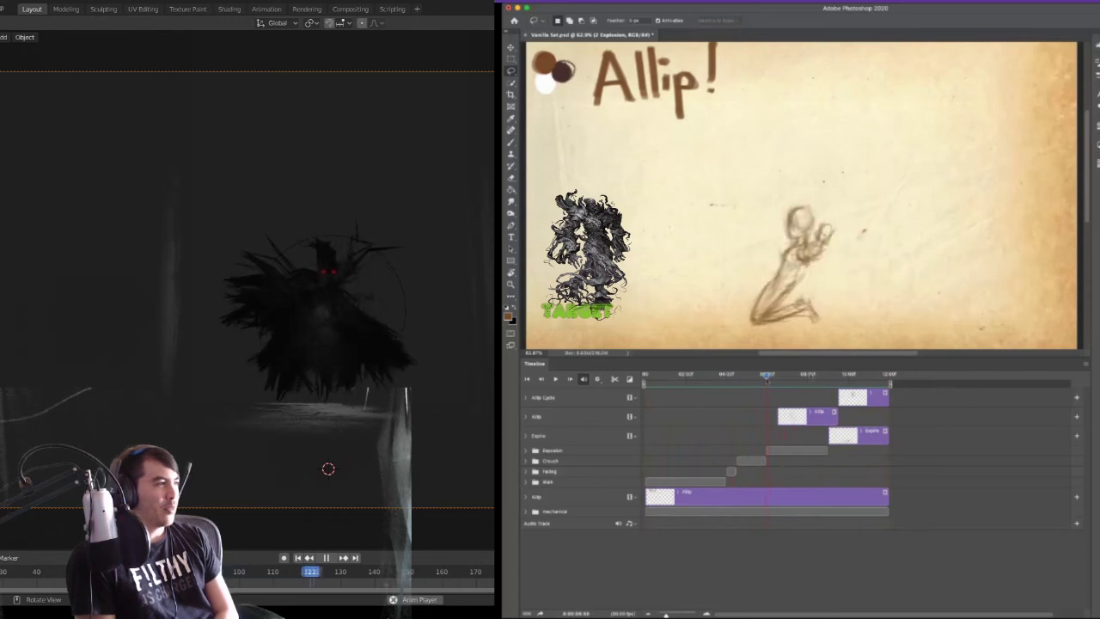
- Expand the Explosion folder and step through its frames from the first clip into the middle of the cycle
left_click_drag(666, 615, 674, 616)
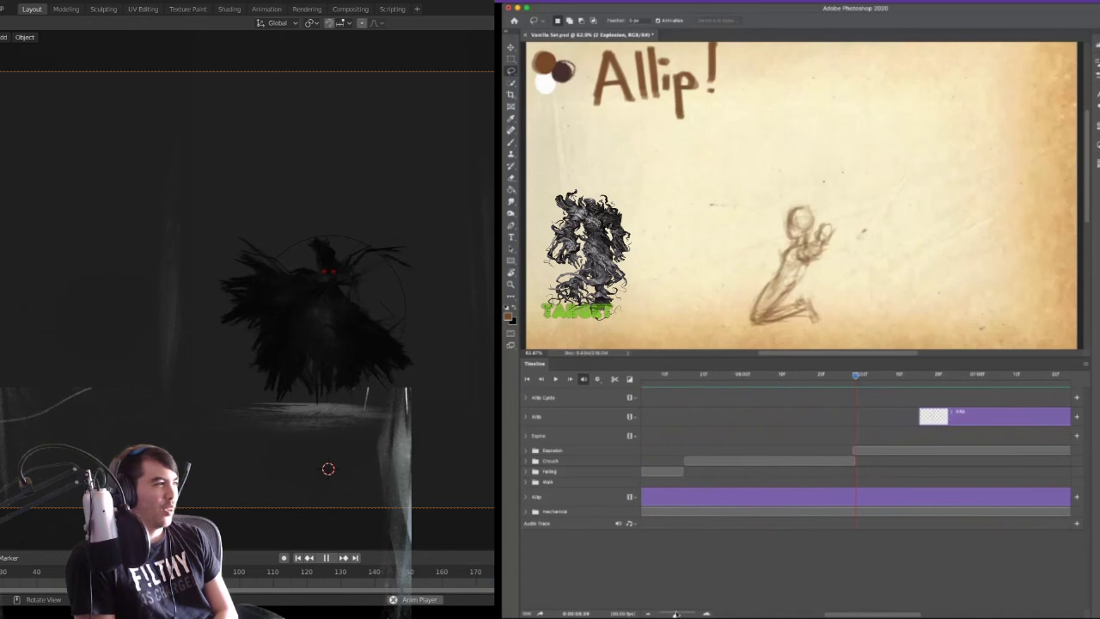
scroll(824, 464, "right", 5)
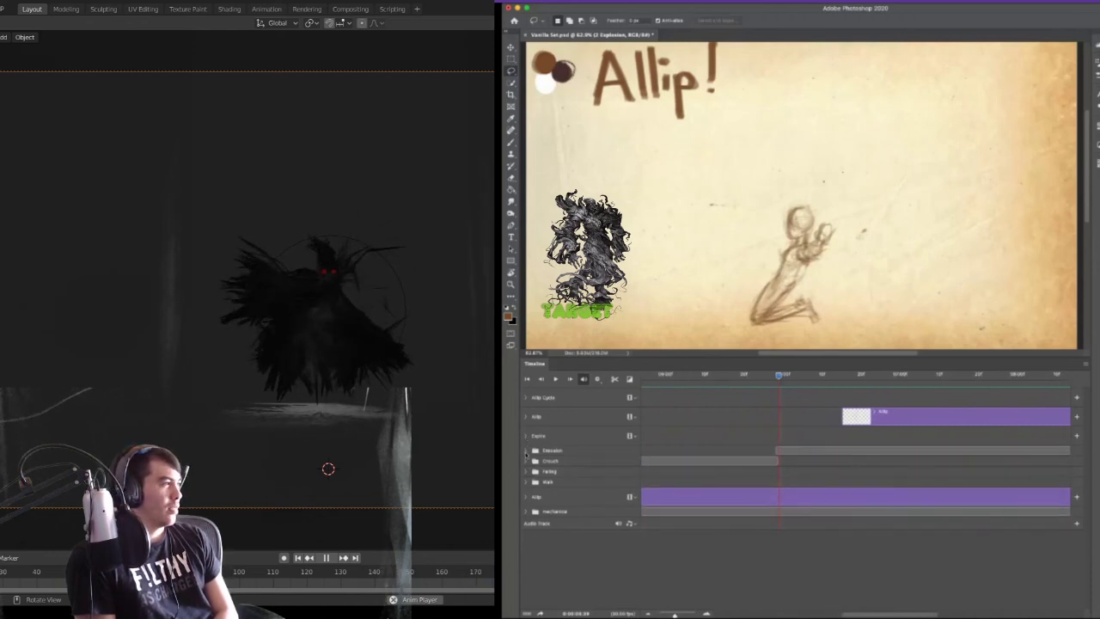
left_click(527, 452)
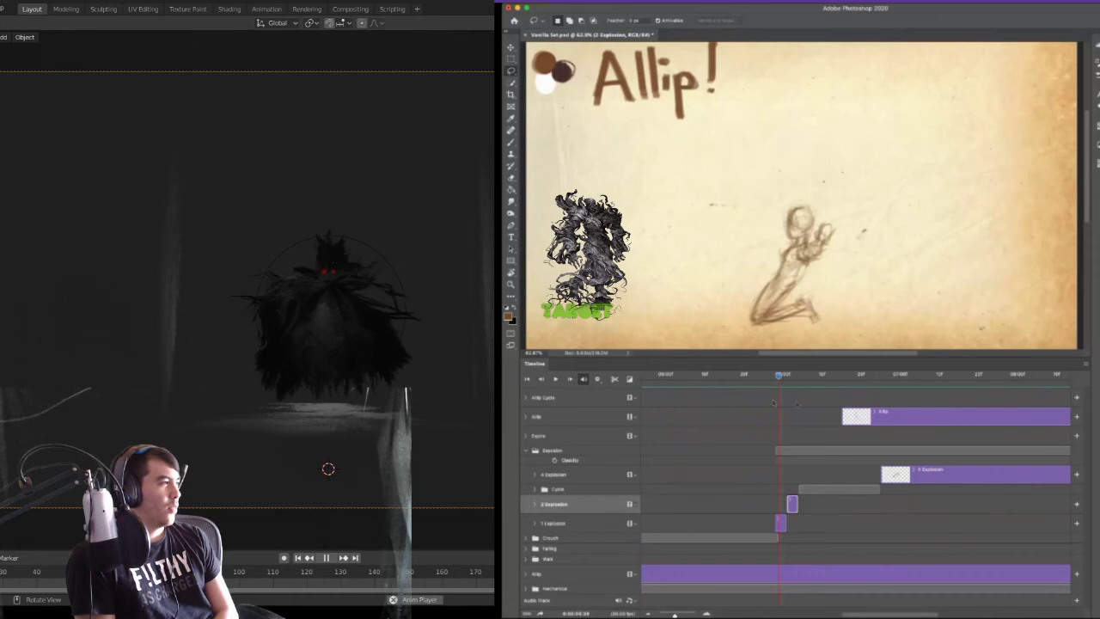
left_click(791, 379)
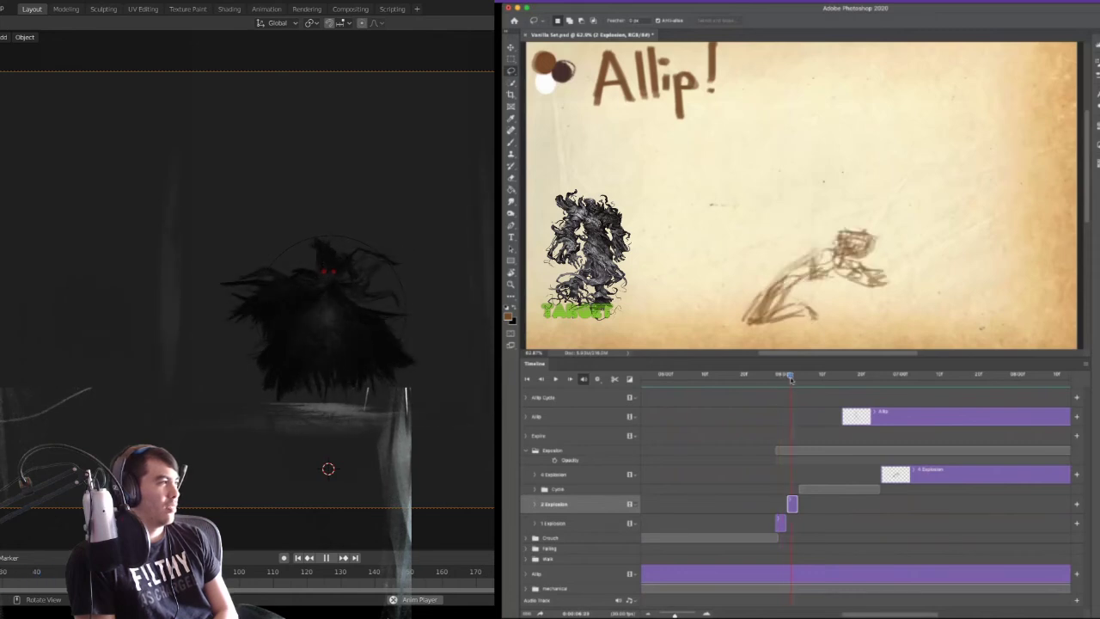
left_click_drag(791, 379, 797, 381)
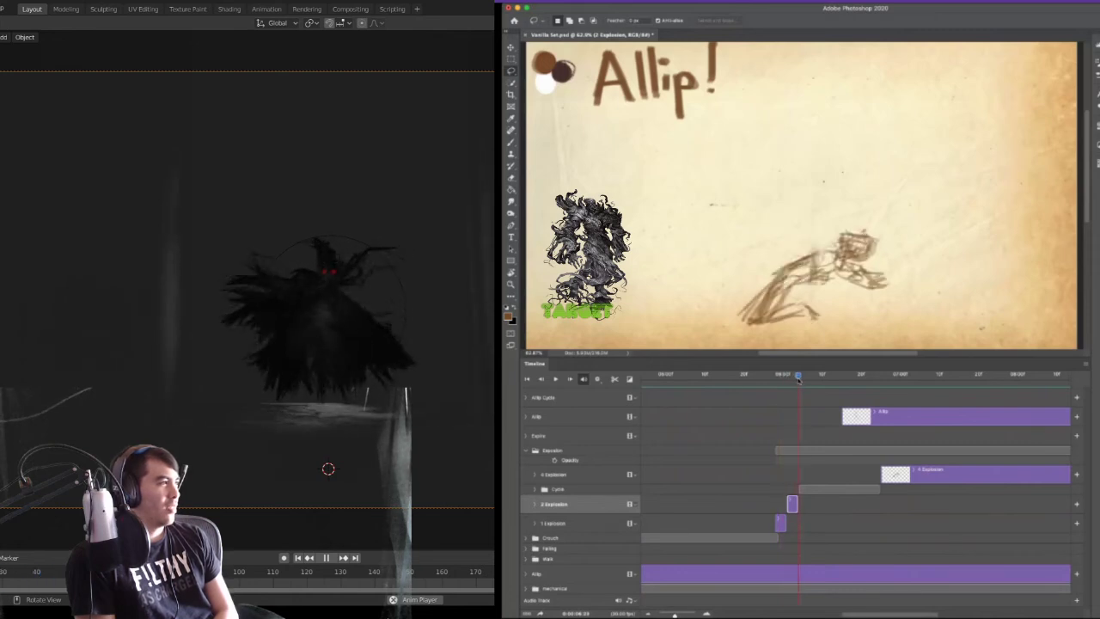
mouse_move(803, 381)
left_mouse_down()
mouse_move(848, 383)
mouse_move(837, 382)
left_mouse_up()
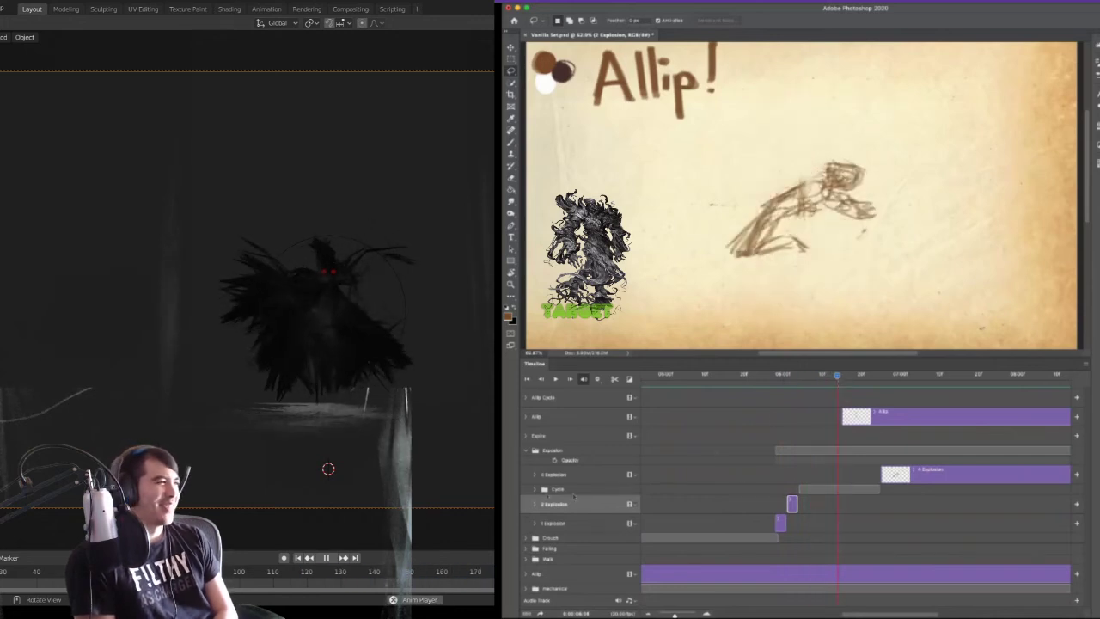
- Expand the Cycle group and shift the 2 Explosion clip to the playhead, under the middle 4 Explosion clip, as a position reference
left_click(535, 489)
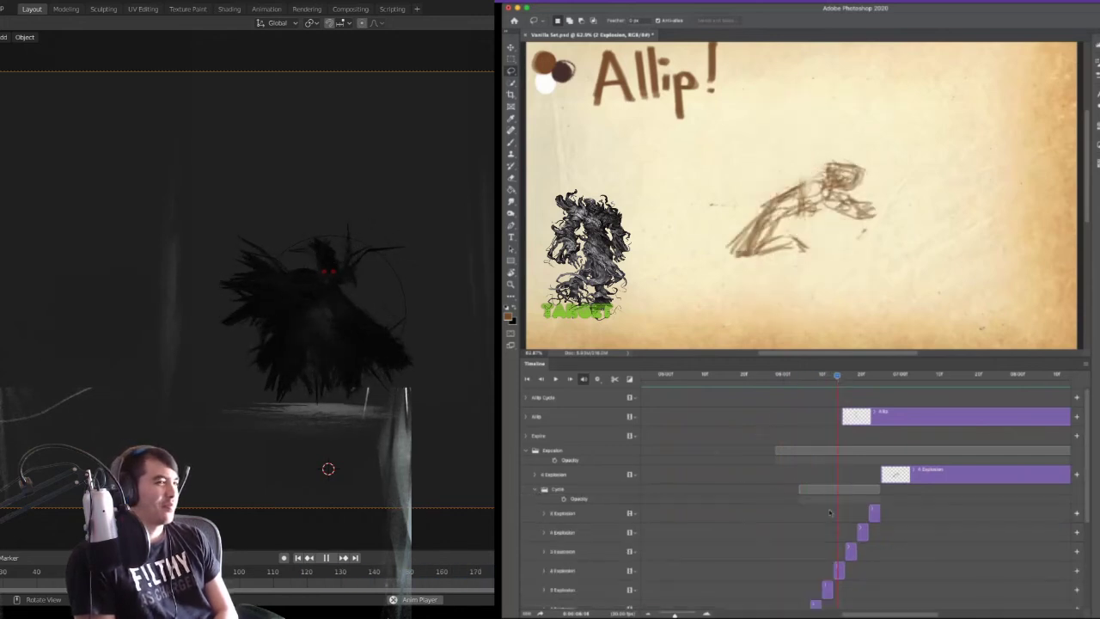
scroll(829, 512, "down", 3)
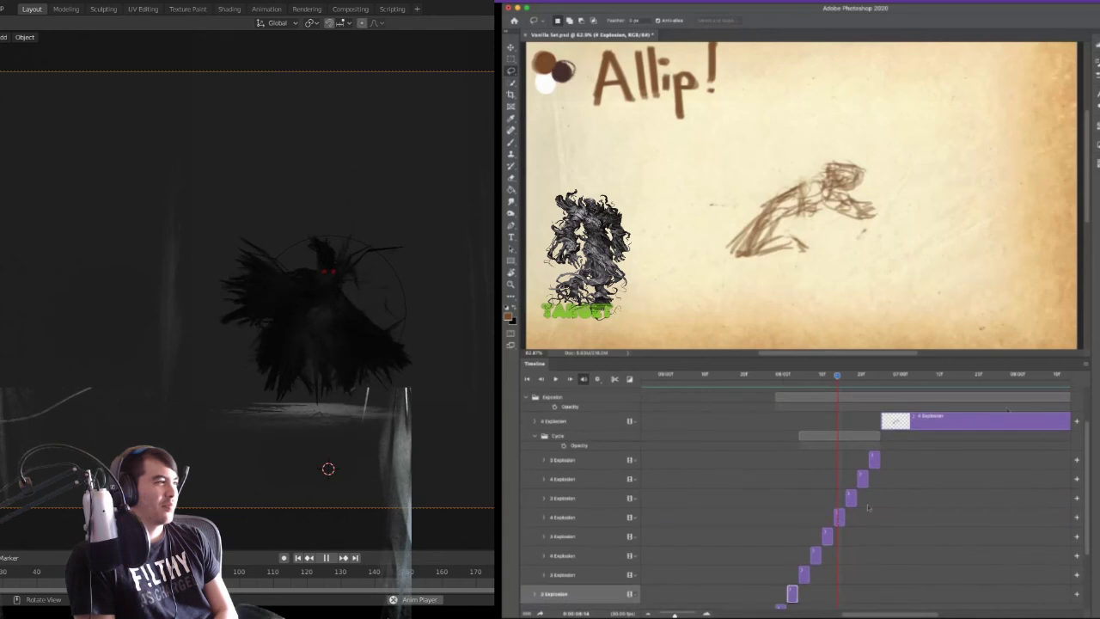
left_click(840, 516)
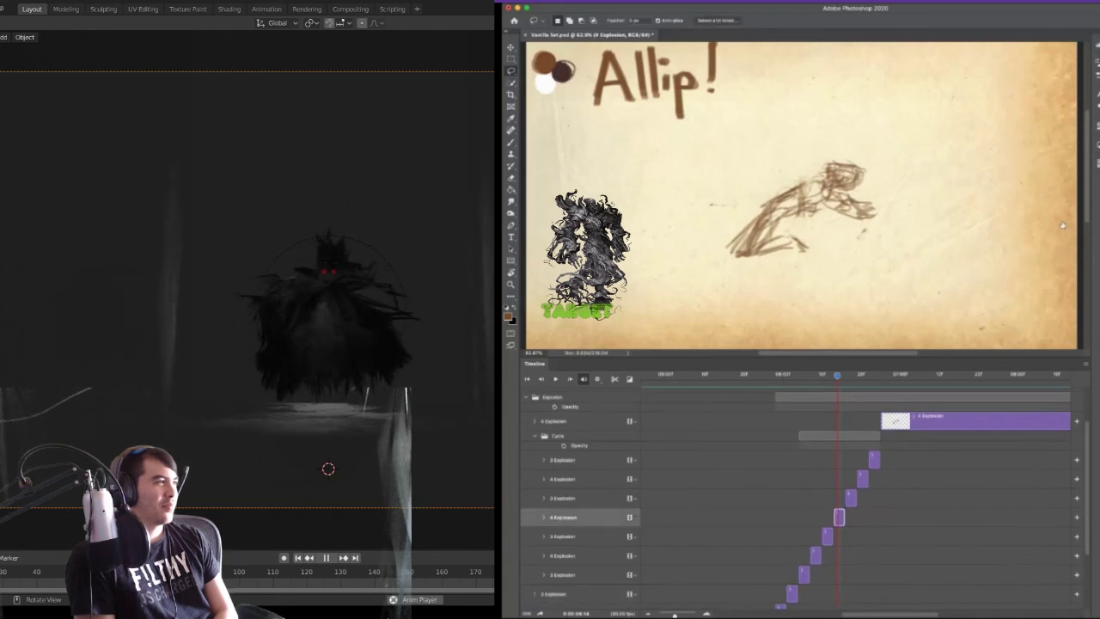
left_click(874, 460, "shift")
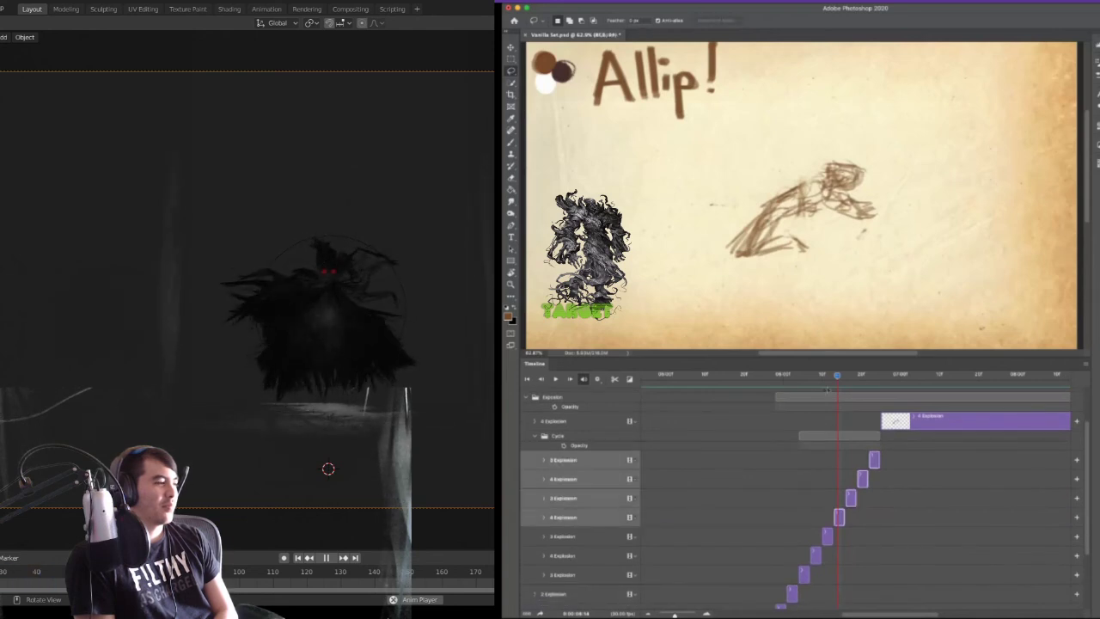
left_click_drag(838, 377, 835, 377)
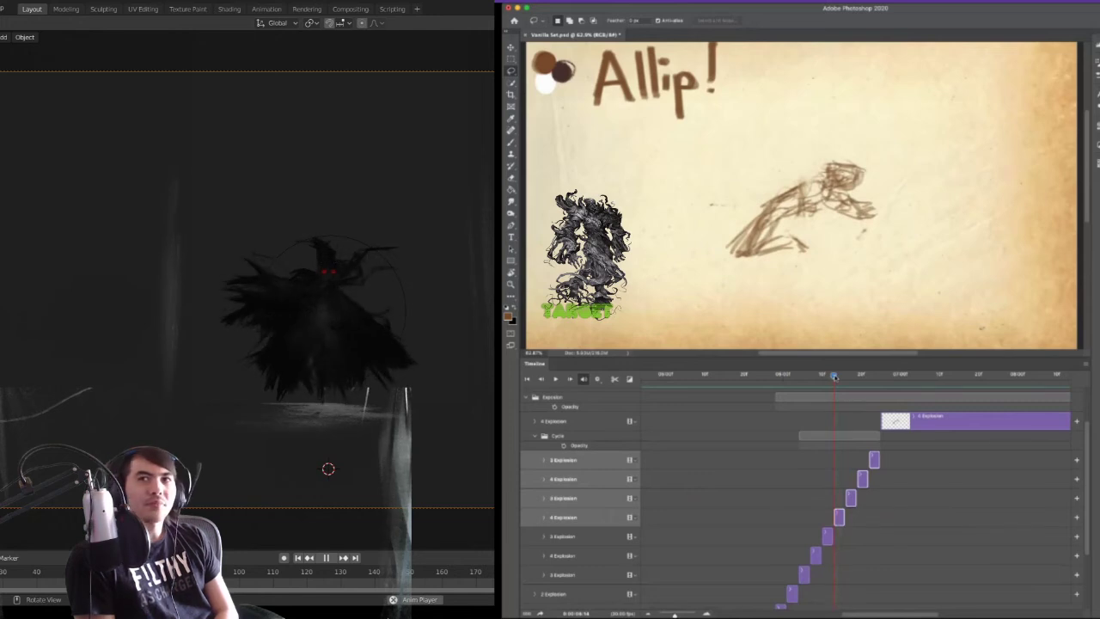
scroll(852, 426, "down", 3)
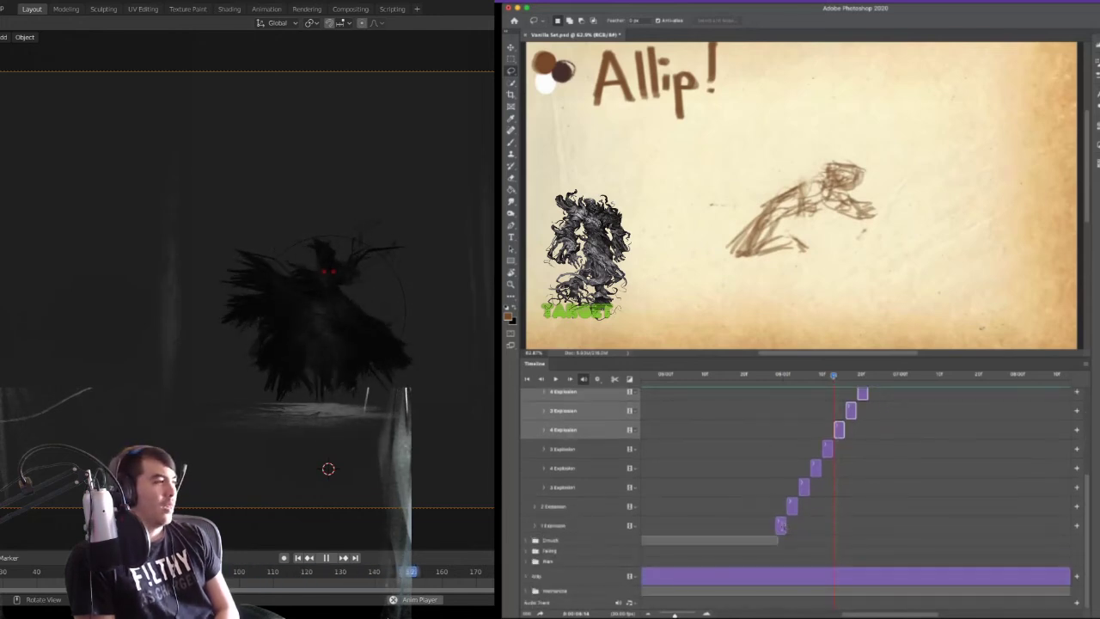
left_click_drag(781, 527, 839, 526)
scroll(868, 430, "up", 3)
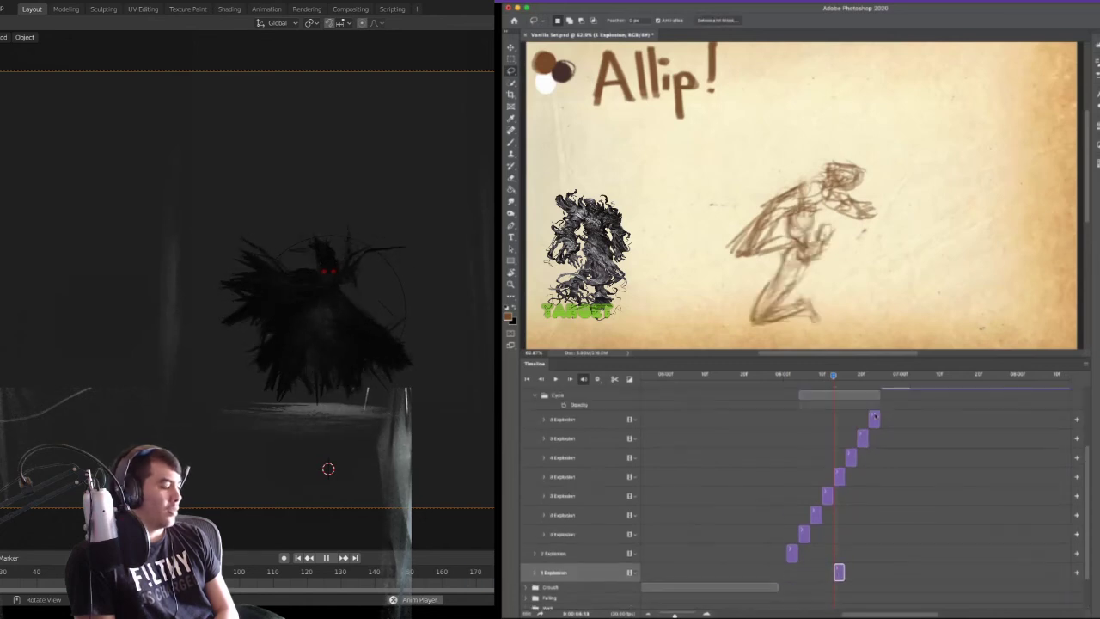
mouse_move(839, 585)
left_mouse_down()
mouse_move(782, 584)
mouse_move(856, 568)
mouse_move(839, 567)
left_mouse_up()
- Move the artwork of the four topmost Cycle clips down together to line up with the 2 Explosion pose
left_click(841, 488)
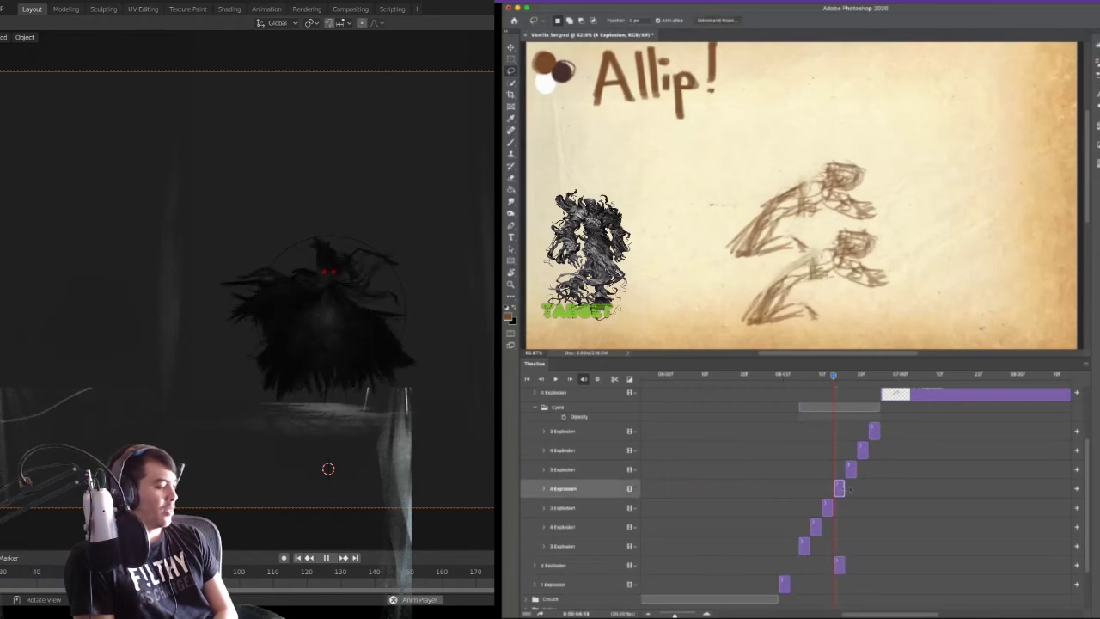
left_click(876, 430, "shift")
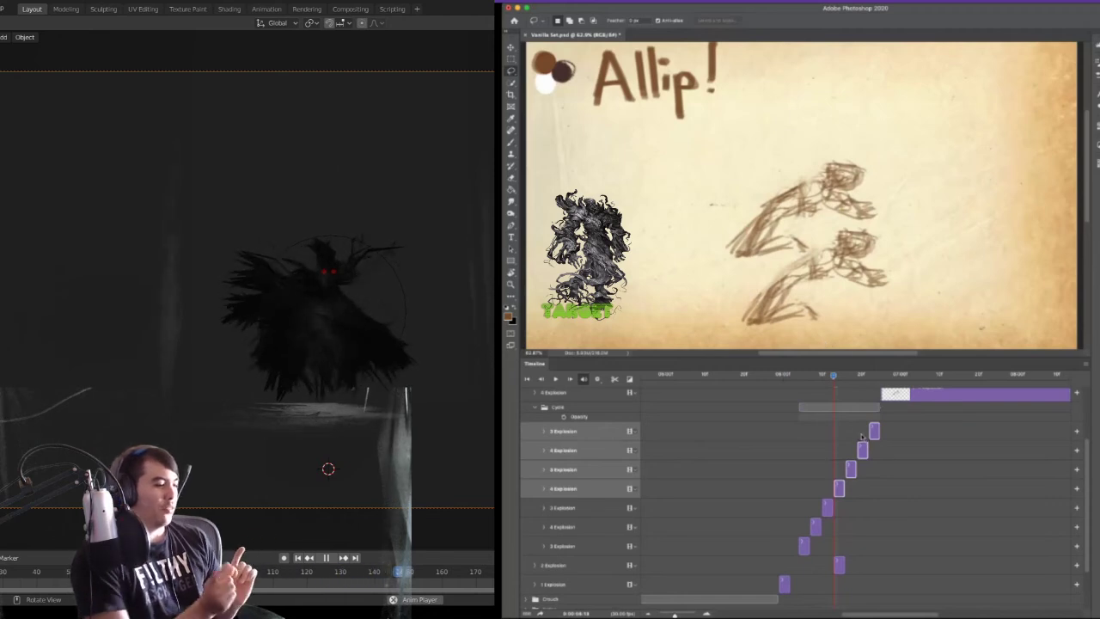
key("v")
left_click_drag(800, 221, 811, 284)
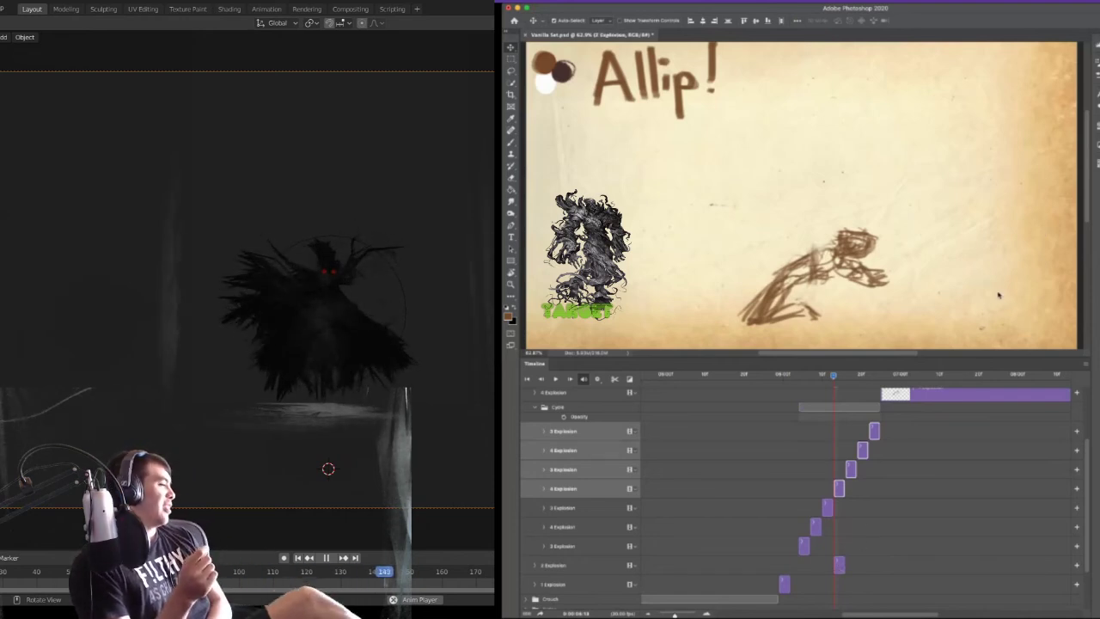
- Shift the 2 Explosion clip back between the 1 Explosion clip and the first Cycle clip, and select the Explosion folder
left_click(814, 526)
left_click(837, 564)
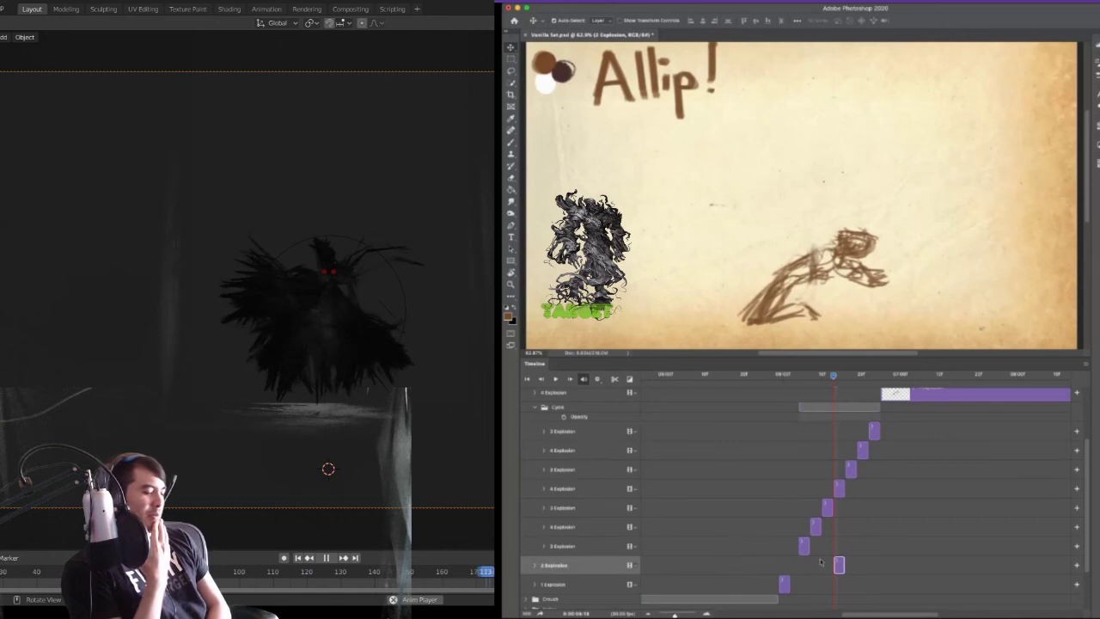
left_click_drag(837, 565, 793, 569)
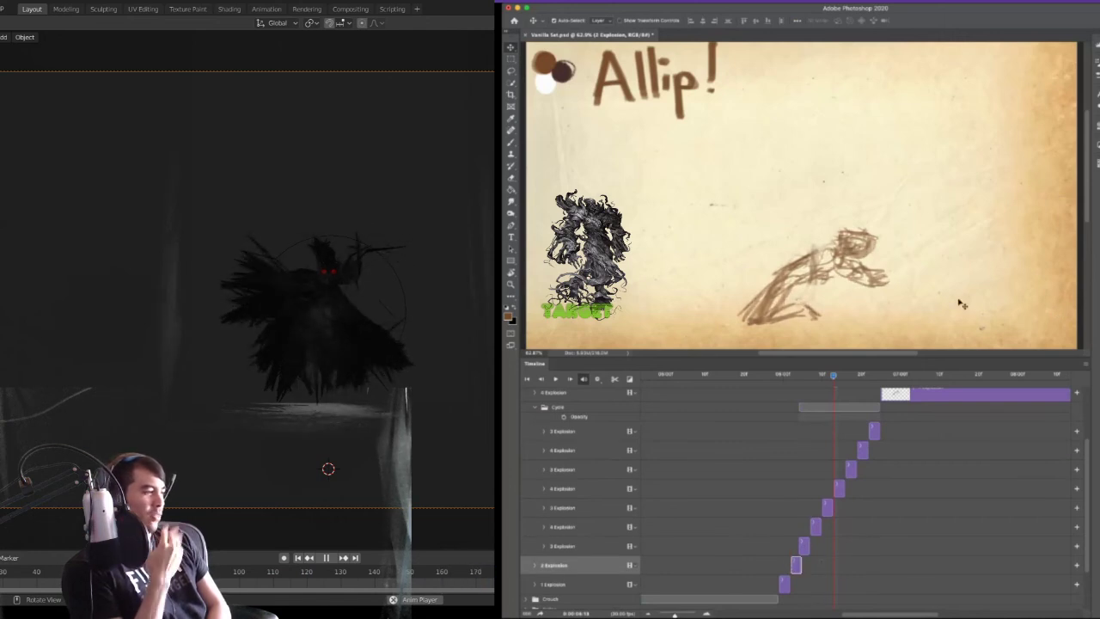
left_click(1019, 187)
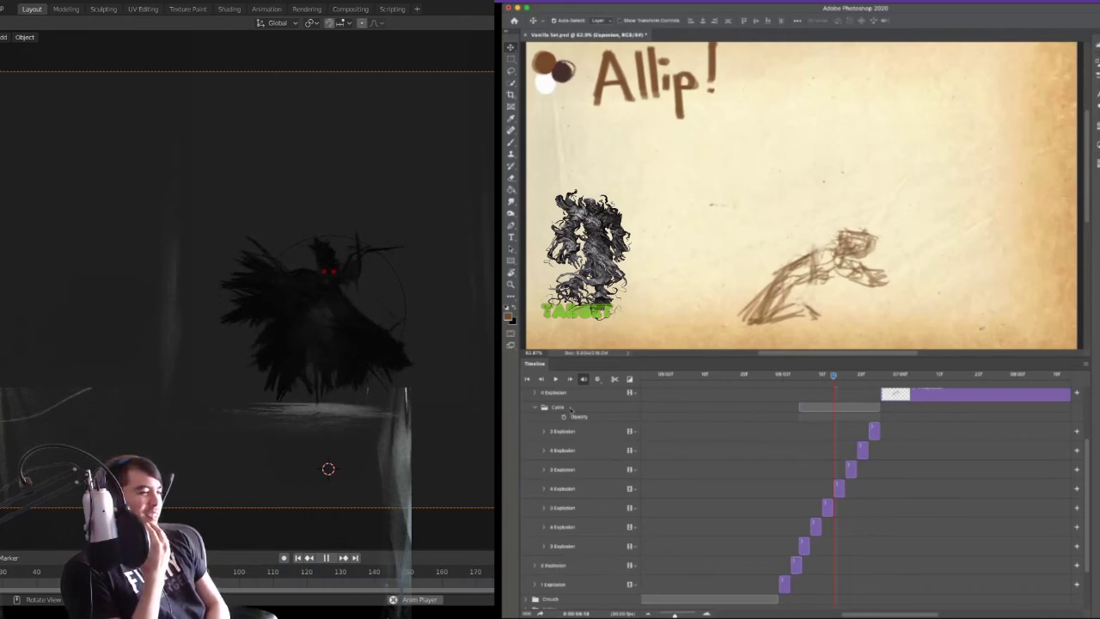
- Collapse the Cycle and Explosion folders, then review the playback and the transition from the Explosion folder into the following clip
left_click(533, 407)
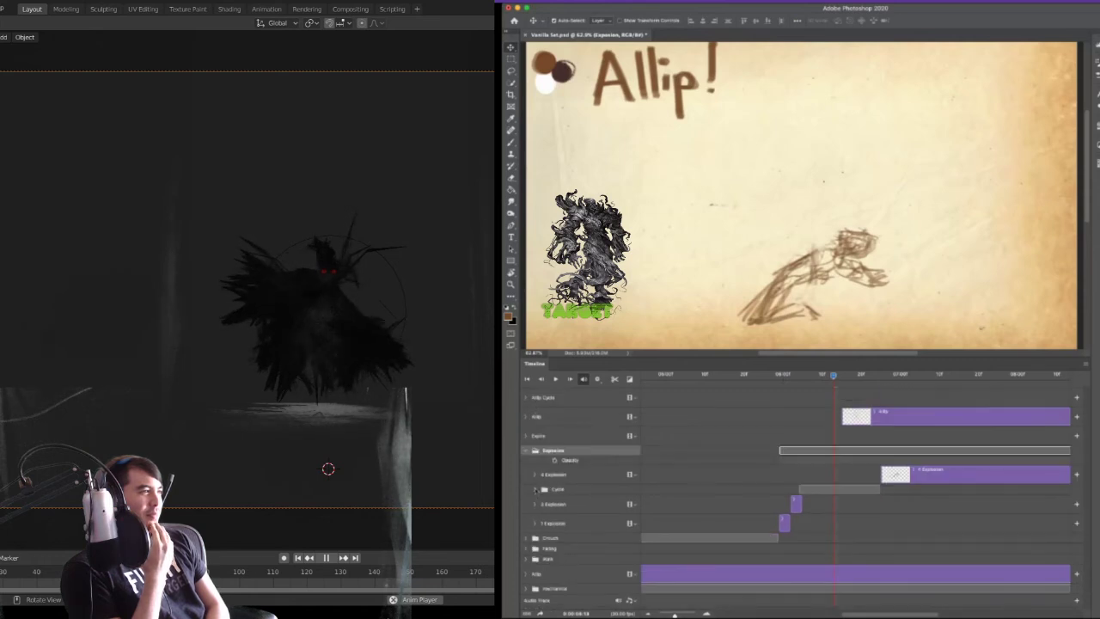
left_click(526, 452)
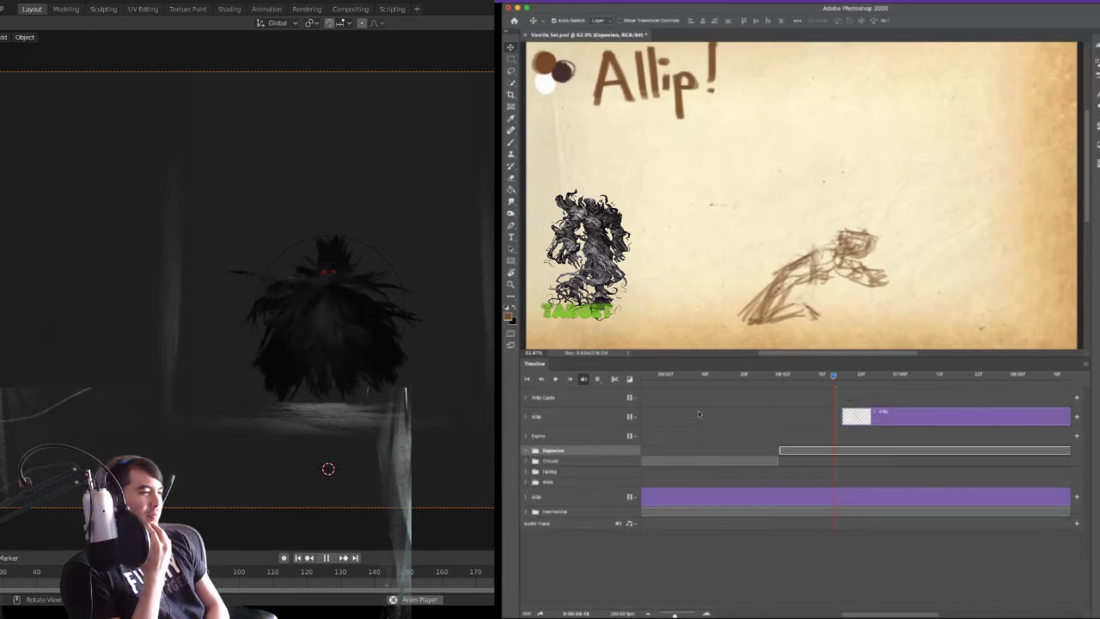
key("Home")
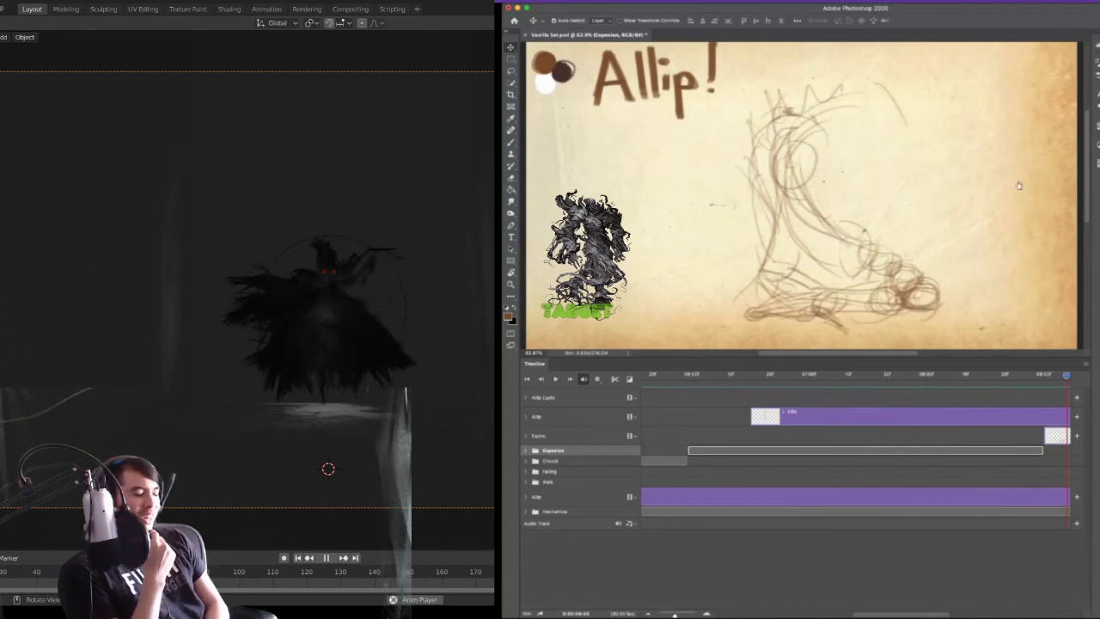
left_click(1030, 208)
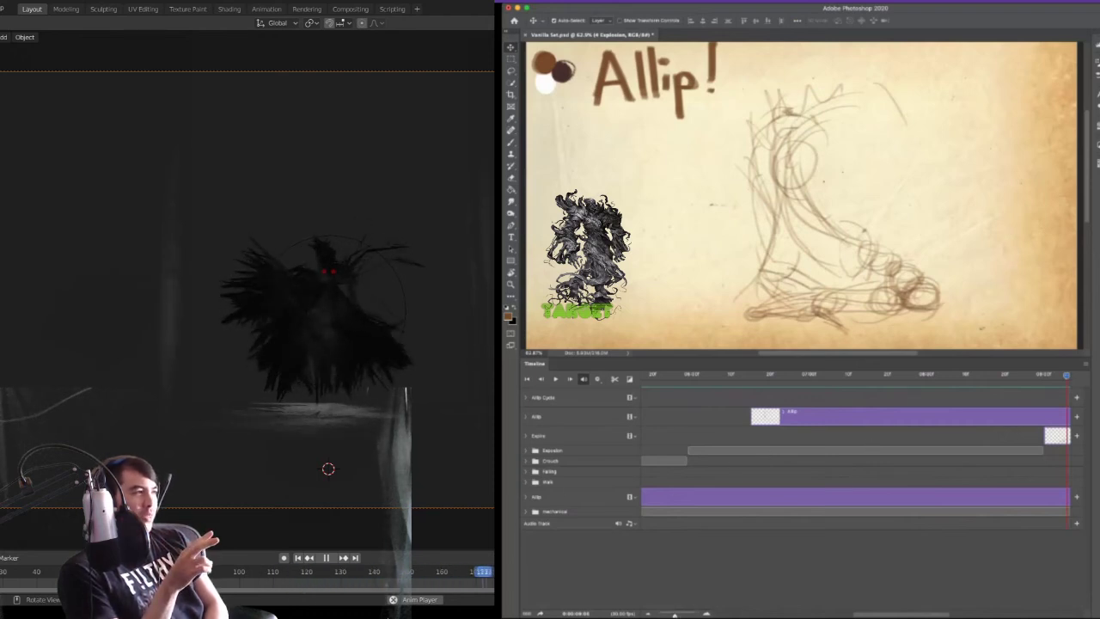
left_click_drag(674, 614, 696, 614)
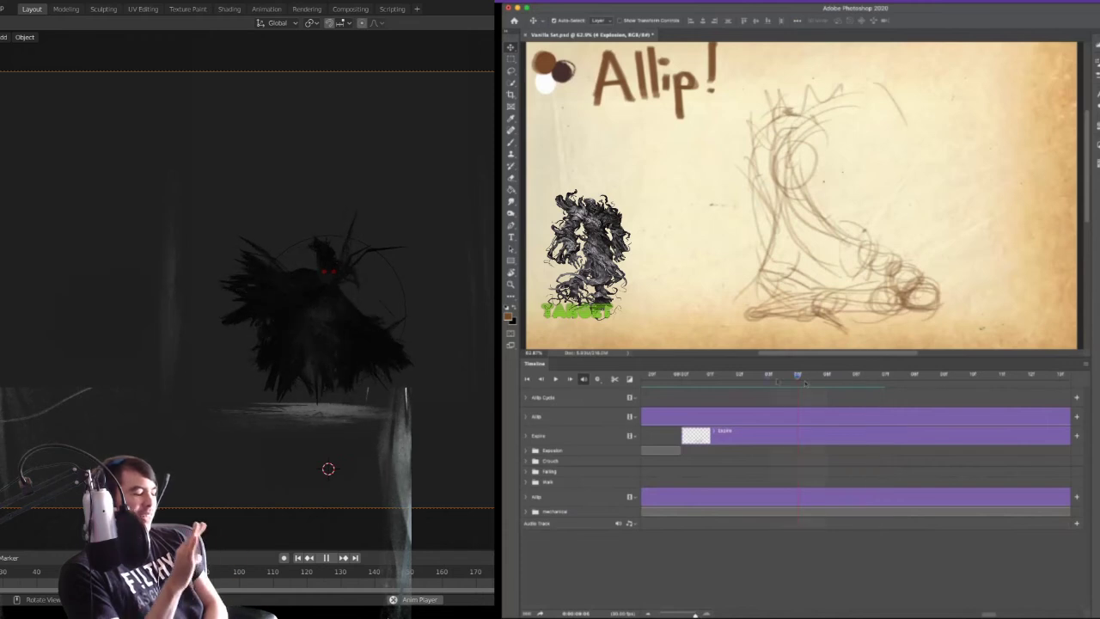
mouse_move(685, 381)
left_mouse_down()
mouse_move(644, 386)
mouse_move(800, 394)
mouse_move(773, 402)
left_mouse_up()
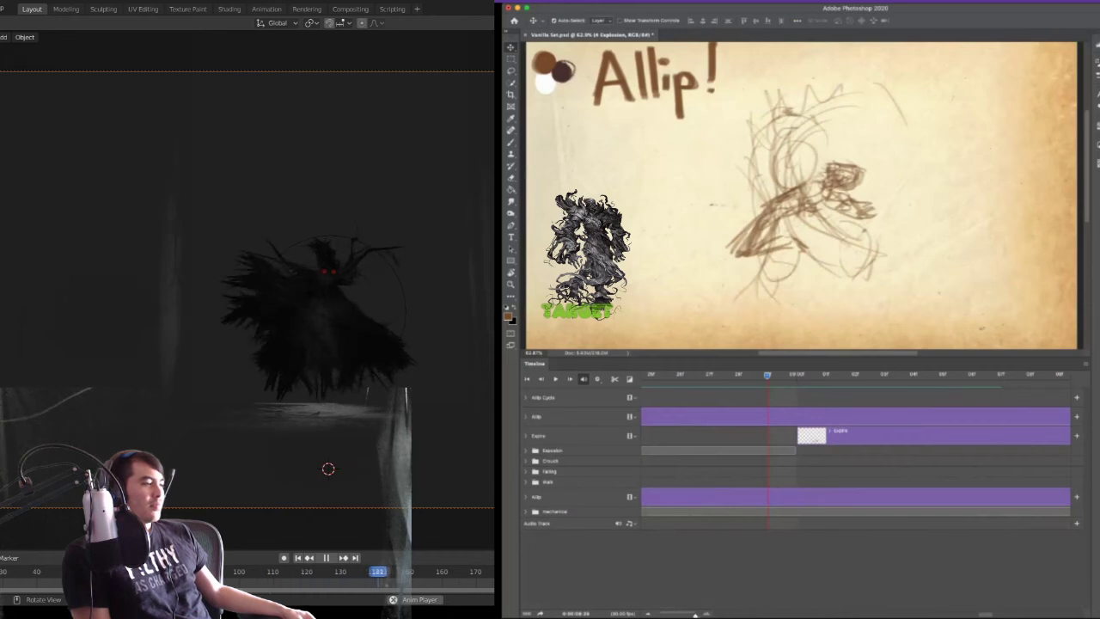
left_click_drag(696, 614, 671, 616)
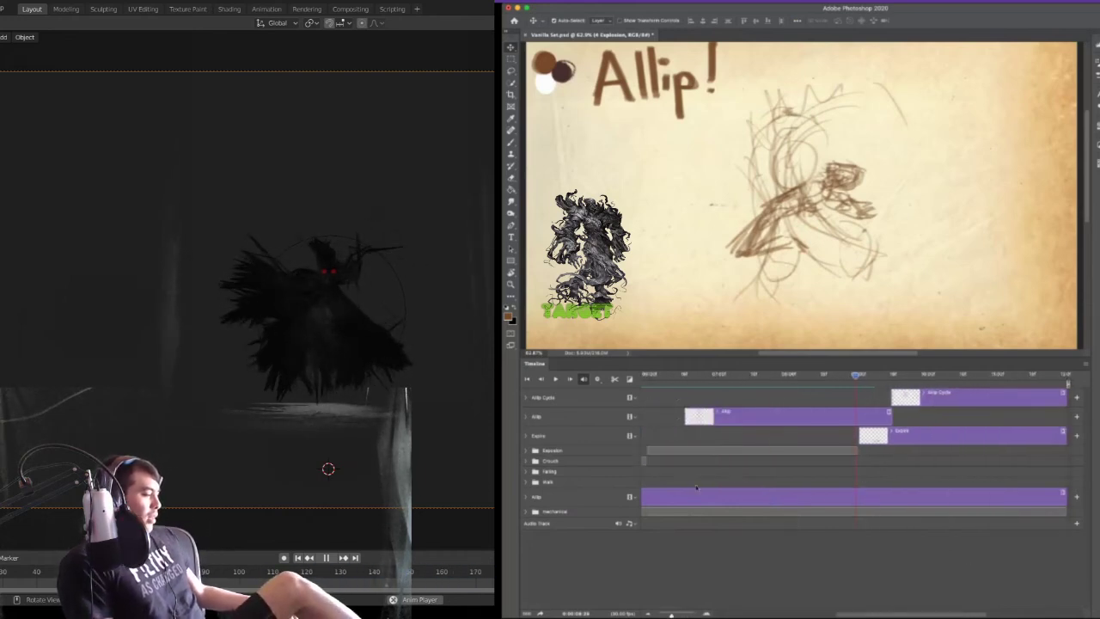
- Expand the Explosion folder and select the Cycle group inside it
left_click(526, 451)
left_click(527, 451)
left_click(527, 451)
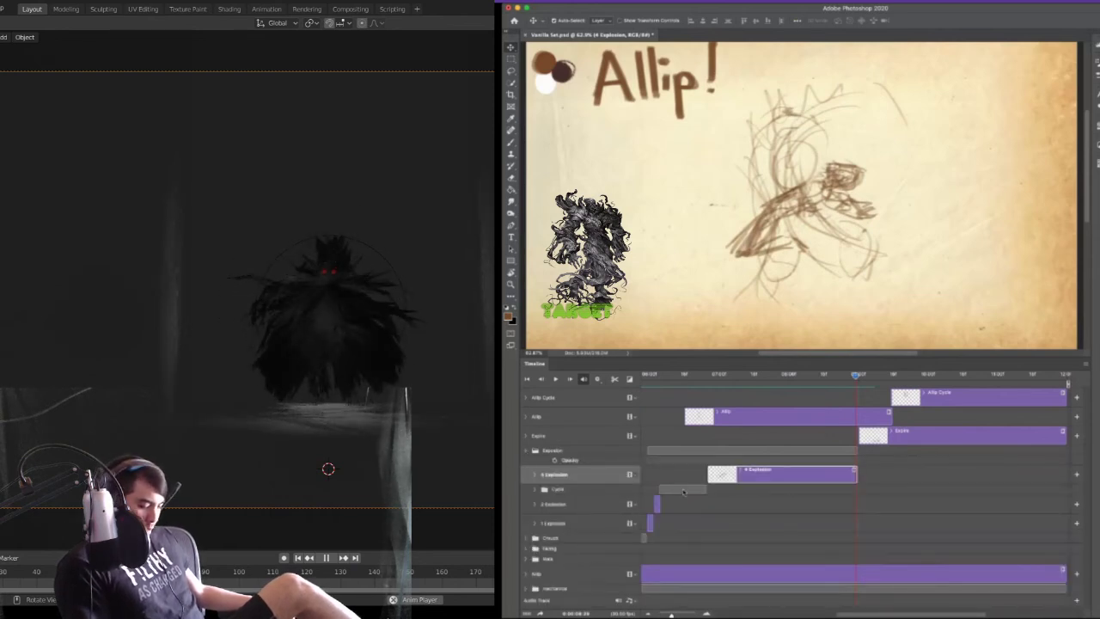
scroll(855, 482, "left", 5)
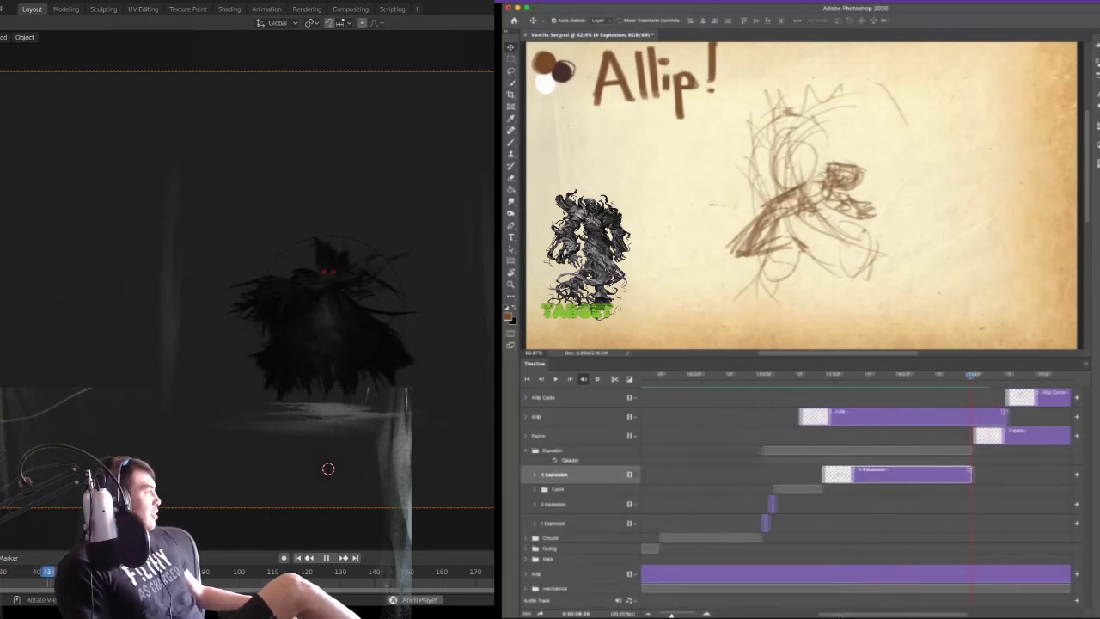
scroll(855, 481, "right", 5)
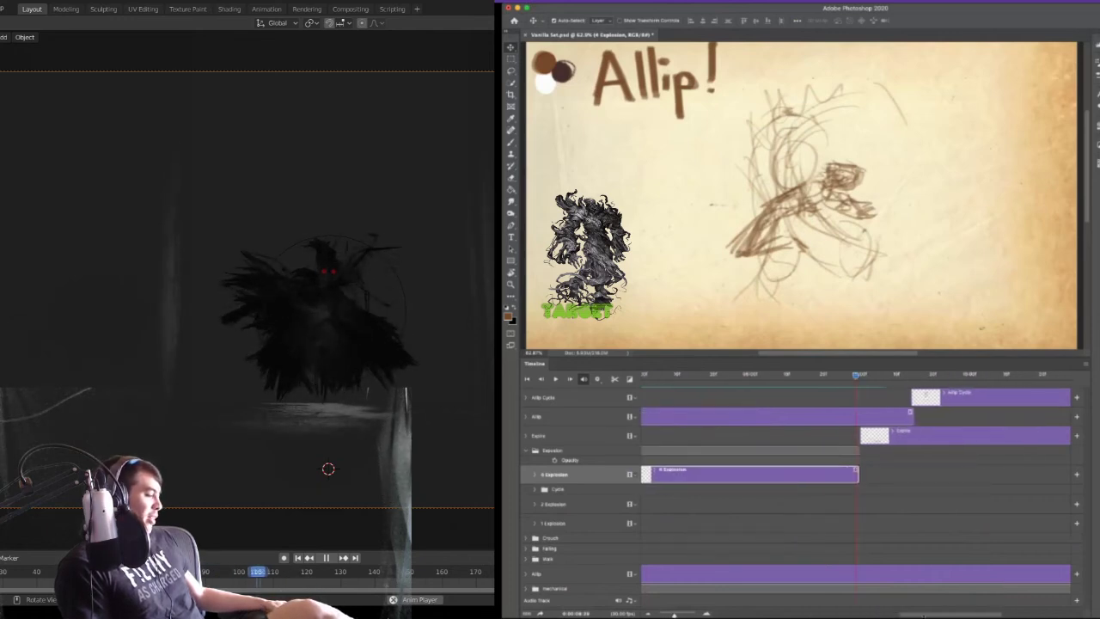
left_click_drag(924, 615, 876, 615)
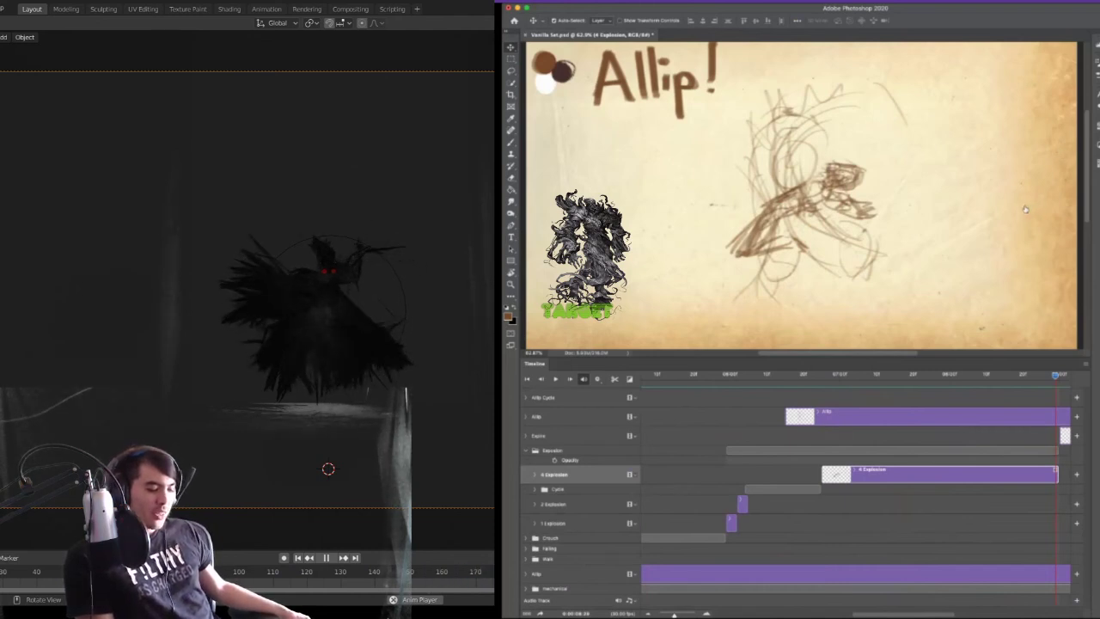
left_click(777, 493)
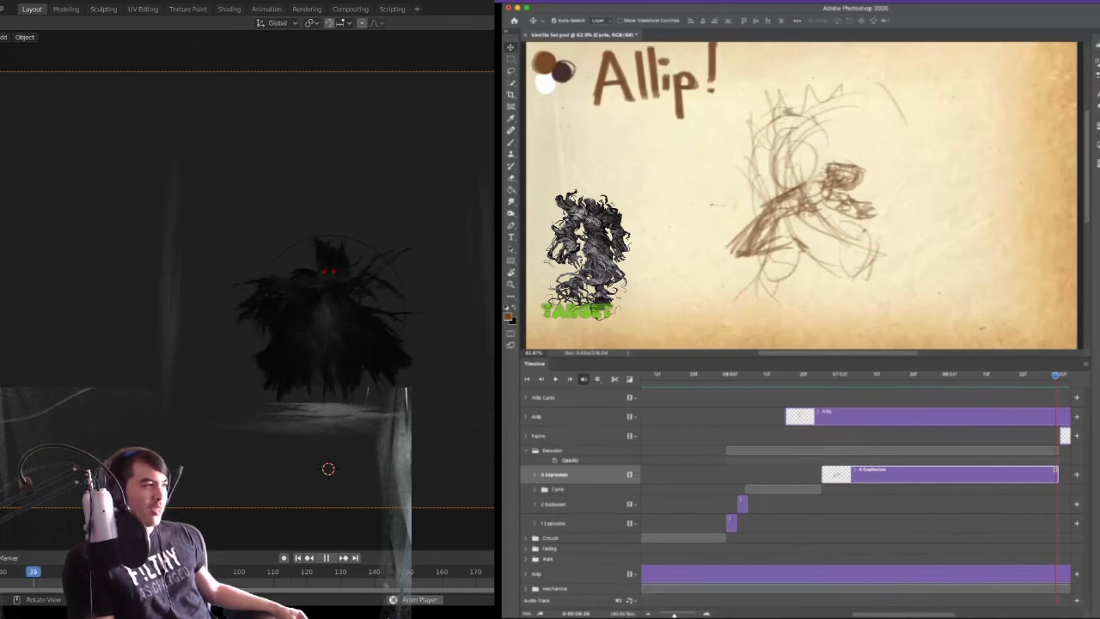
left_click(782, 489)
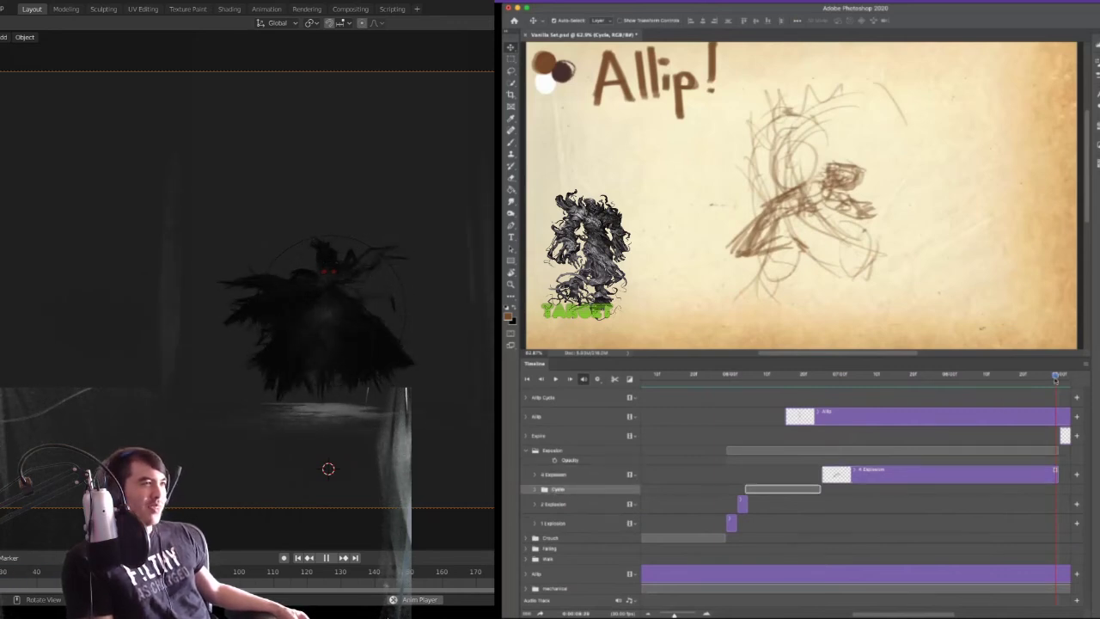
- Park the playhead over the early part of the 4 Explosion clip and select the 1 Explosion clip
mouse_move(991, 379)
left_mouse_down()
mouse_move(805, 391)
mouse_move(721, 413)
mouse_move(862, 438)
left_mouse_up()
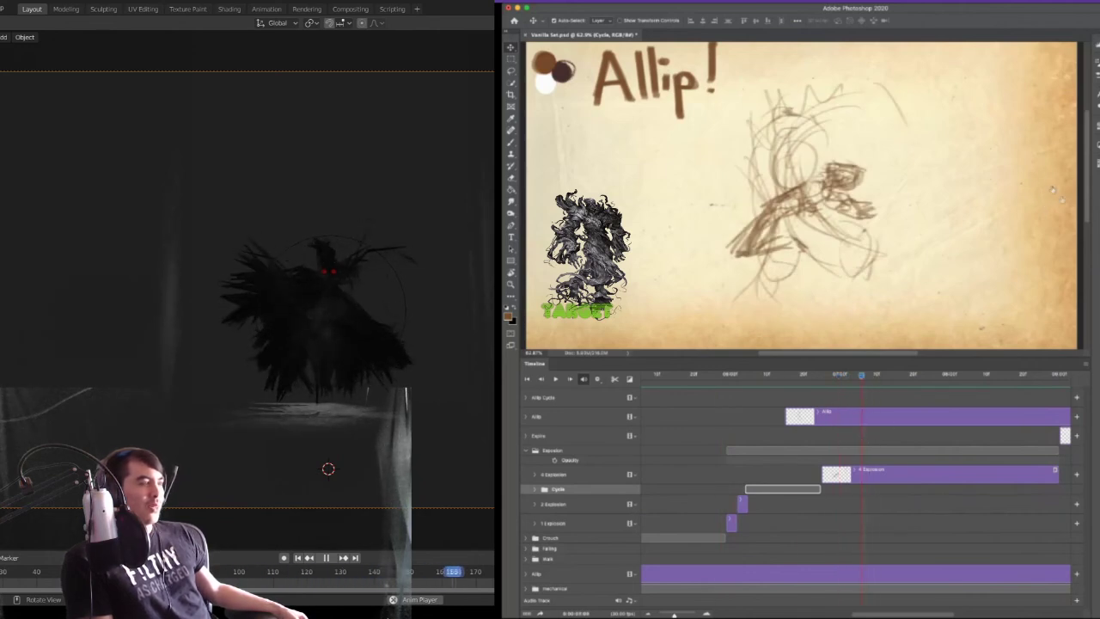
left_click(1054, 475)
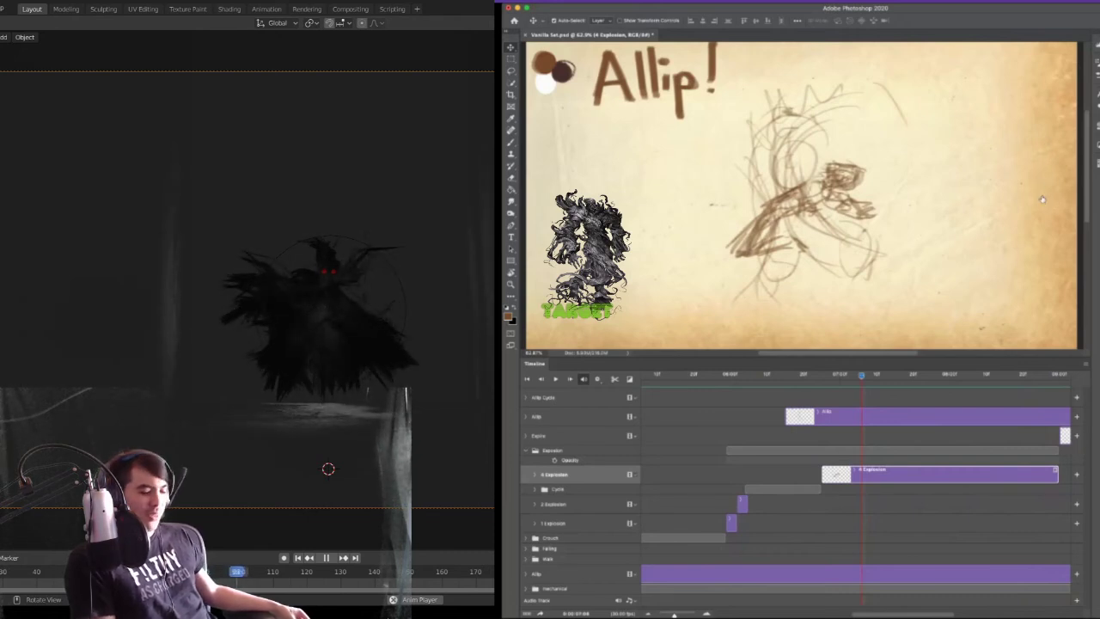
key("alt+[")
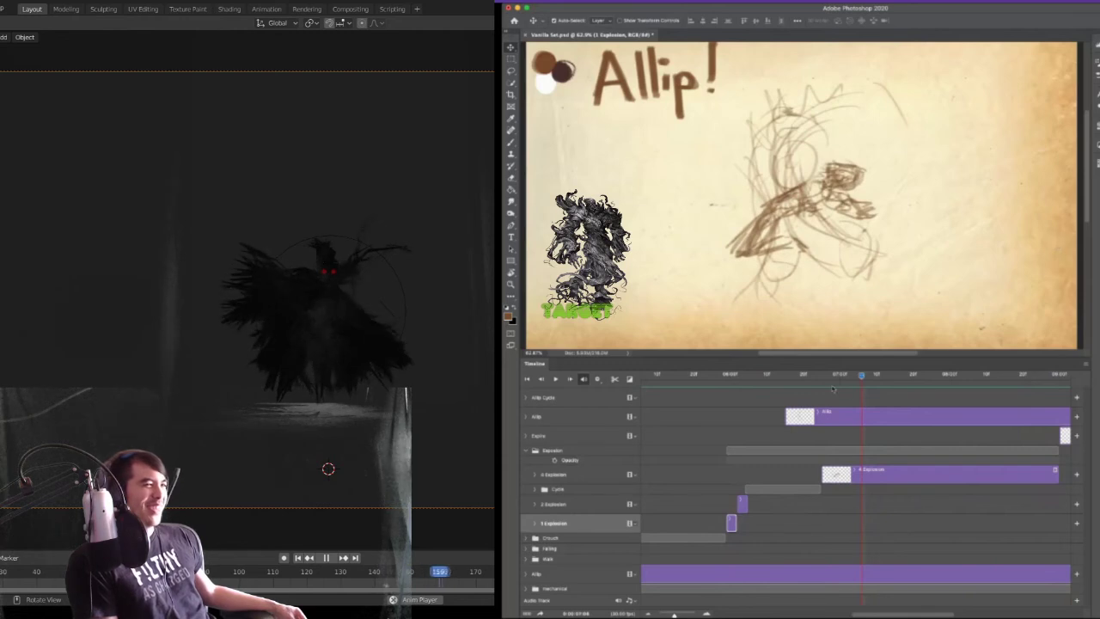
left_click(810, 376)
mouse_move(798, 382)
left_mouse_down()
mouse_move(727, 383)
mouse_move(785, 385)
mouse_move(874, 413)
left_mouse_up()
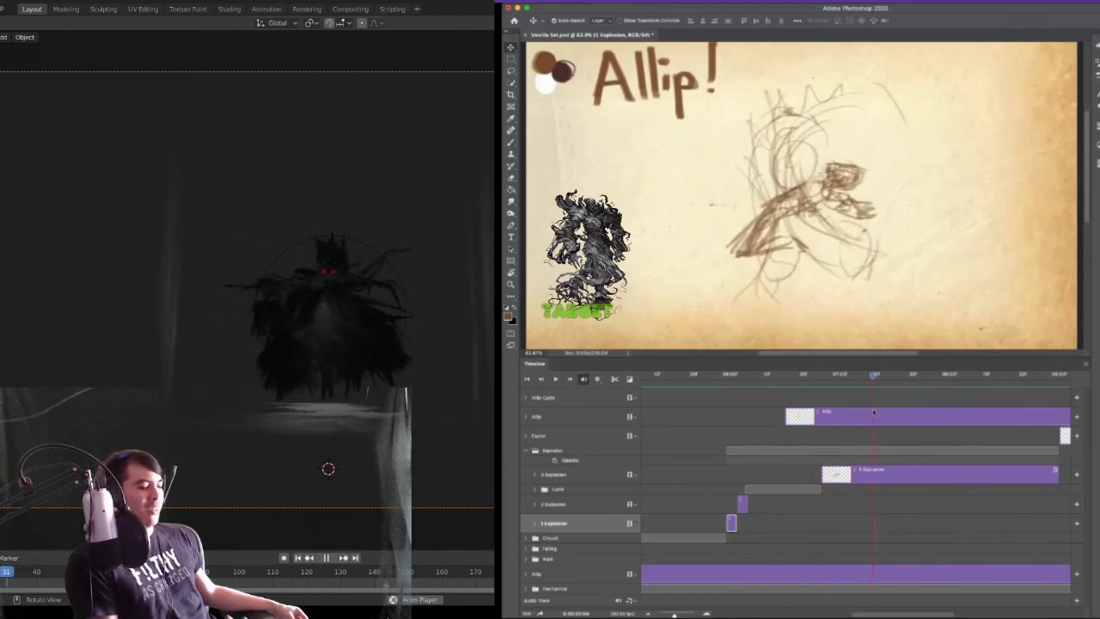
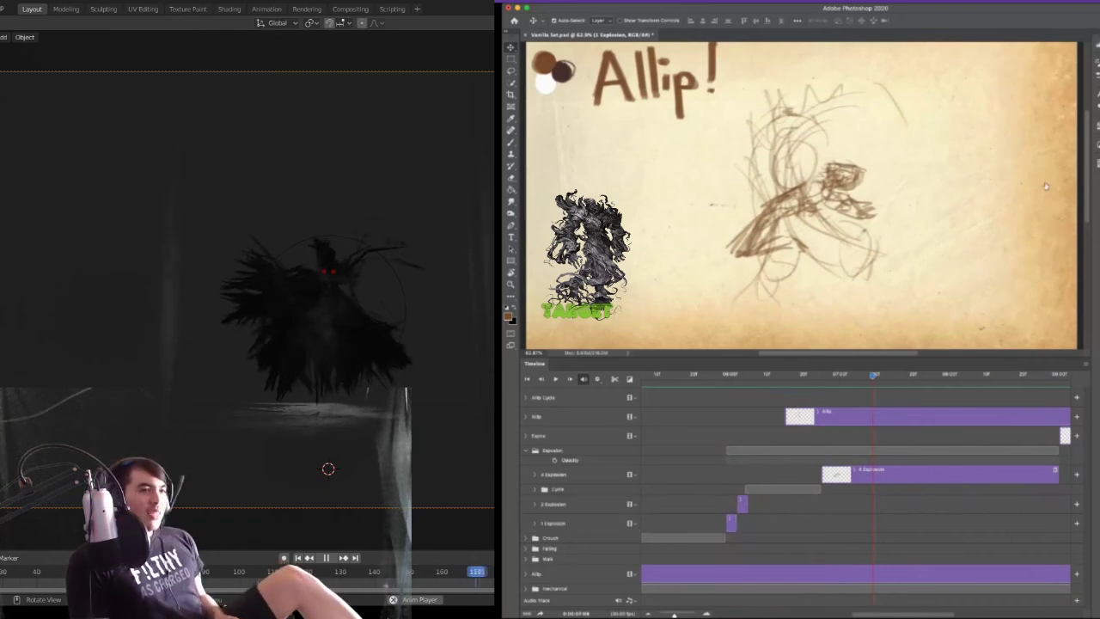
- Duplicate the 1 Explosion clip above 4 Explosion and shift the copy along the timeline to start together with the original
key("alt+bracketright")
key("alt+bracketleft")
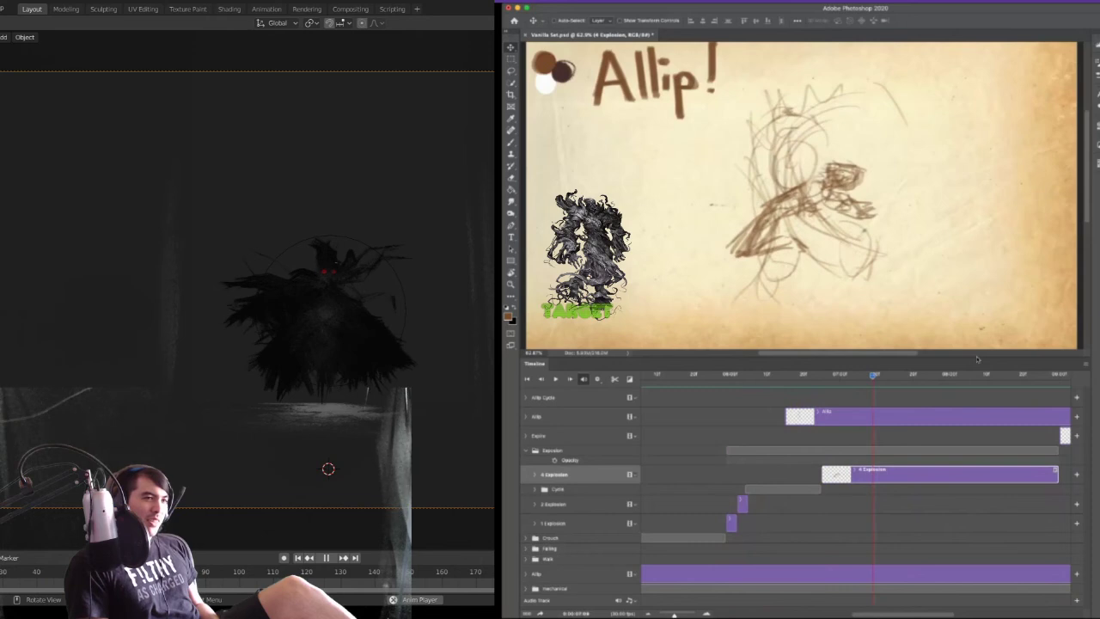
left_click(1050, 328)
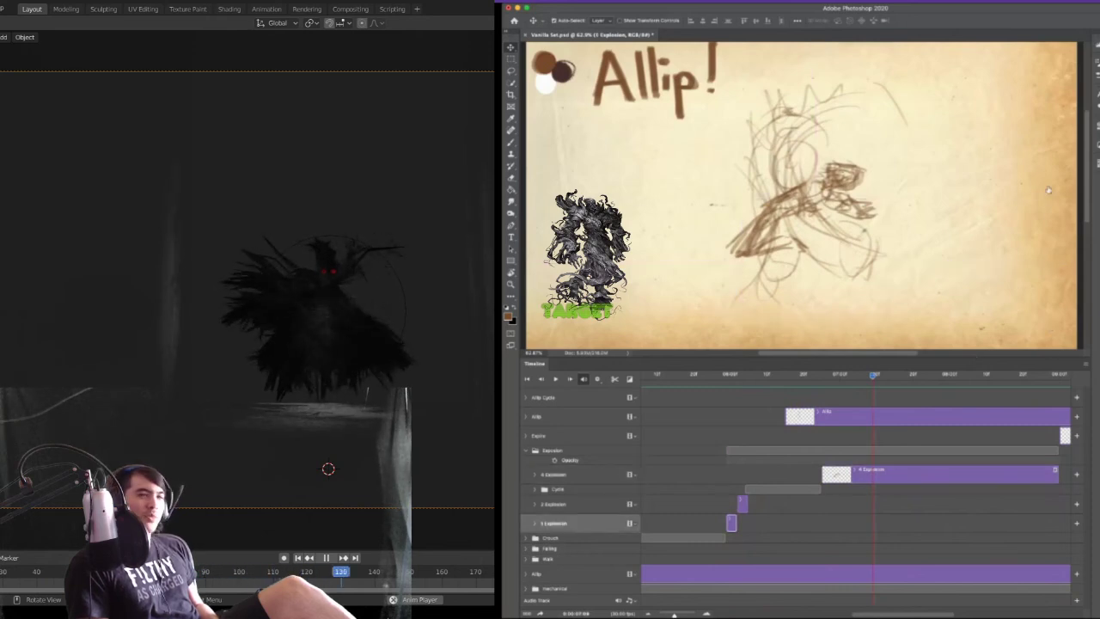
key("super+shift+z")
key("ctrl+shift+alt+n")
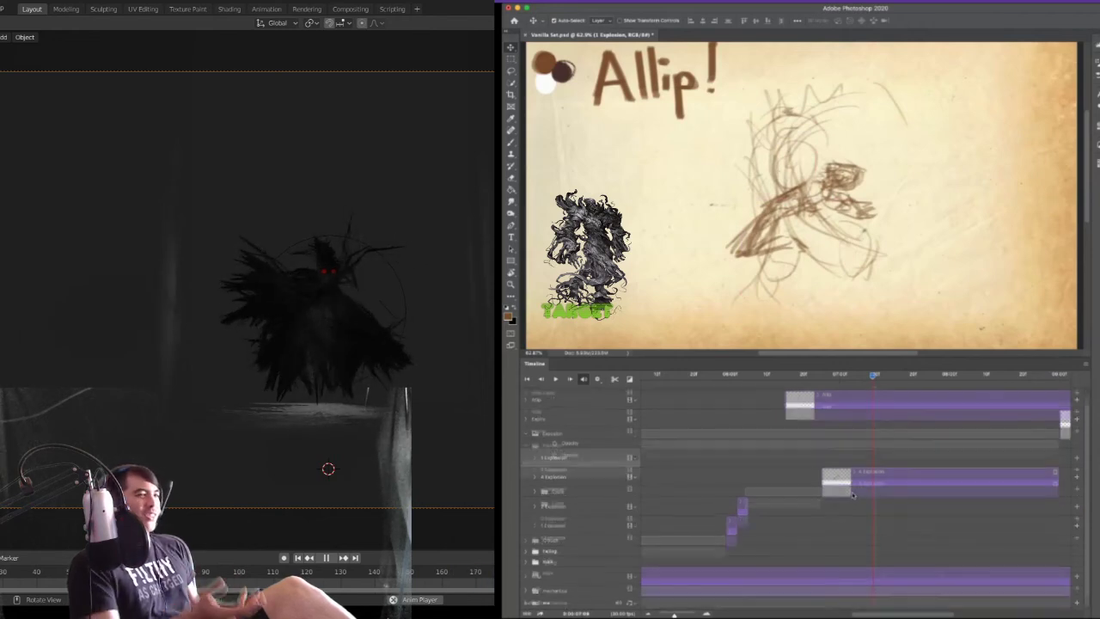
scroll(708, 504, "left", 10)
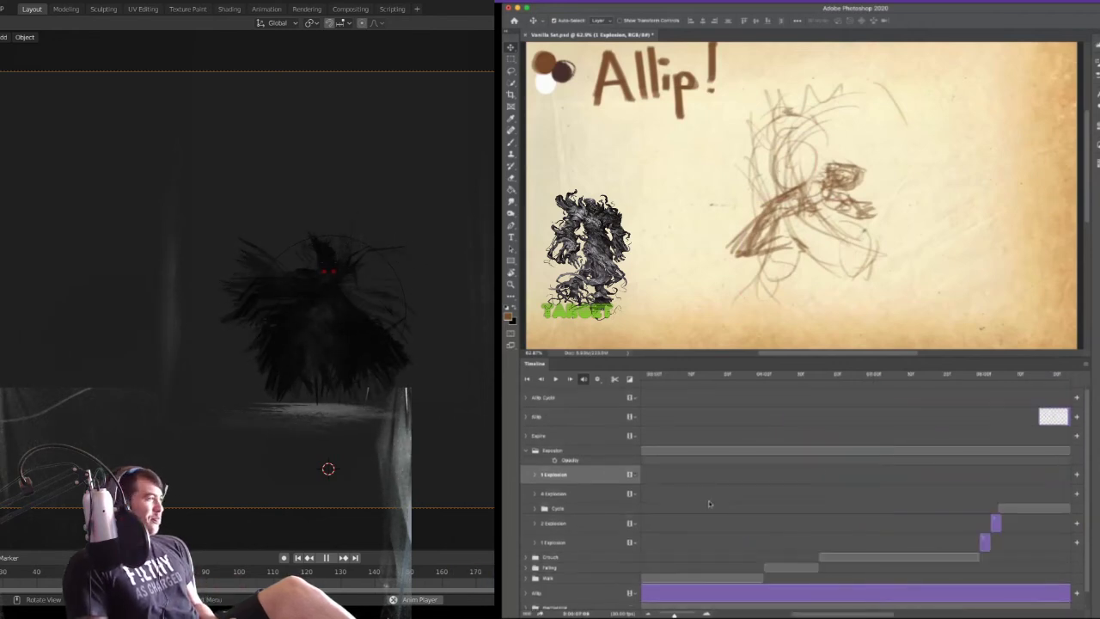
left_click_drag(650, 477, 1042, 480)
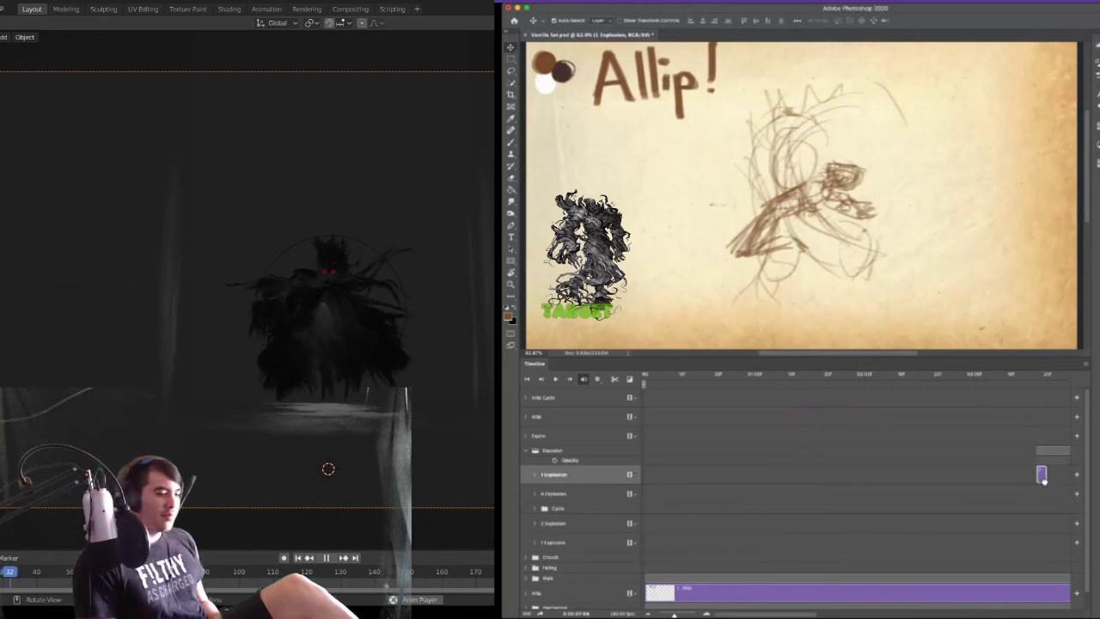
scroll(1045, 484, "right", 8)
scroll(902, 497, "left", 2)
scroll(908, 497, "left", 6)
scroll(879, 498, "right", 3)
left_click_drag(723, 476, 982, 480)
scroll(983, 484, "right", 8)
scroll(983, 484, "right", 5)
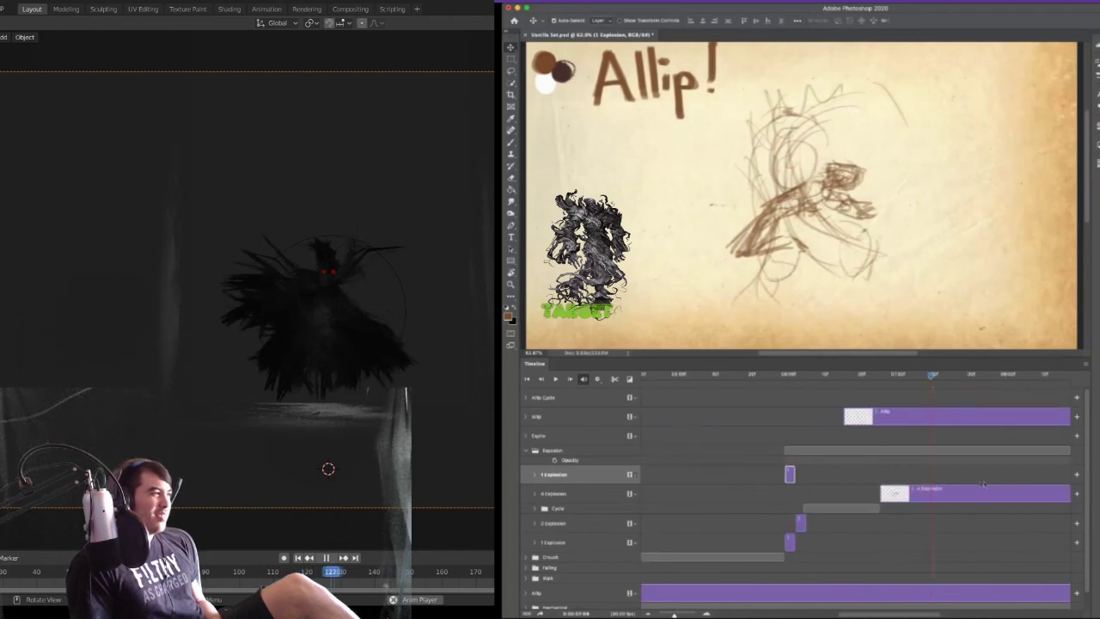
- Extend the copied 1 Explosion clip across the Cycle group until it ends together with the 4 Explosion clip
scroll(808, 485, "right", 4)
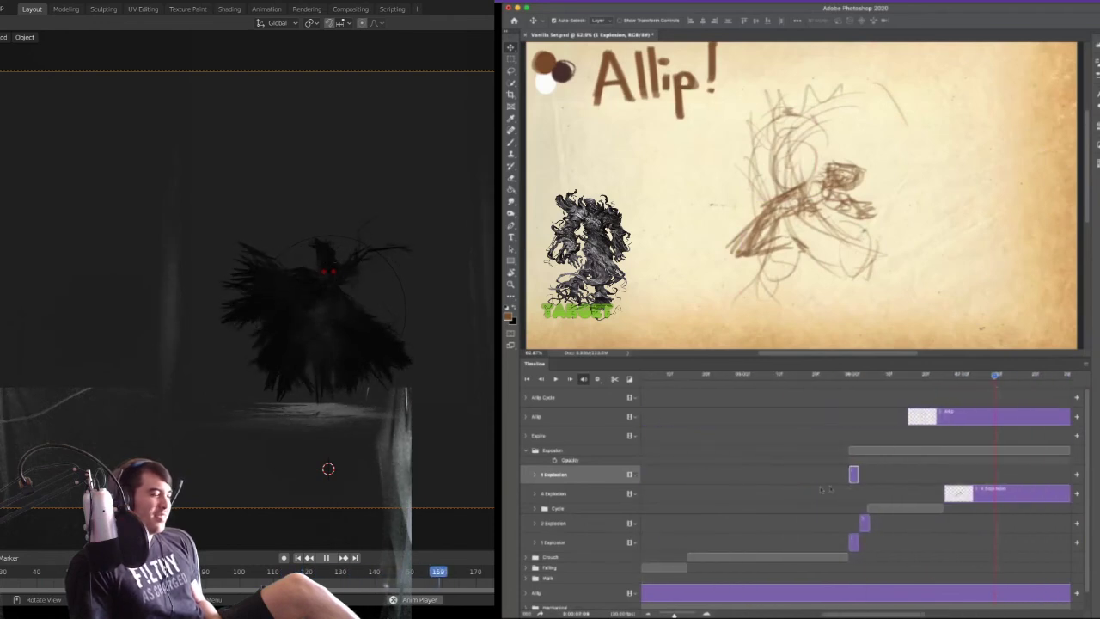
left_click_drag(858, 474, 988, 486)
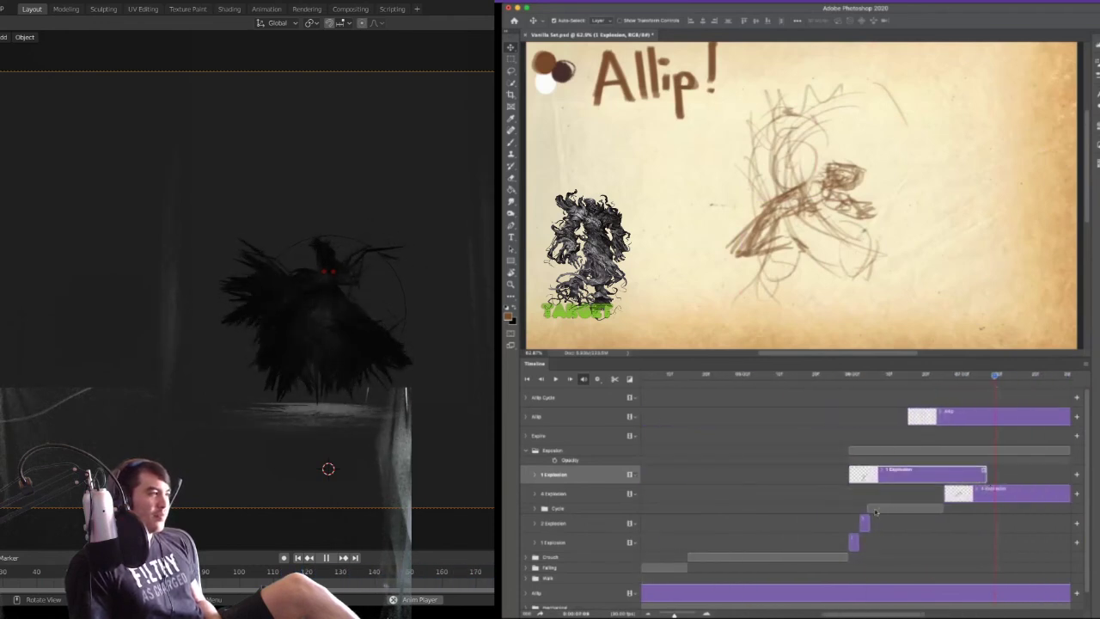
scroll(875, 512, "down", 1)
scroll(877, 511, "left", 4)
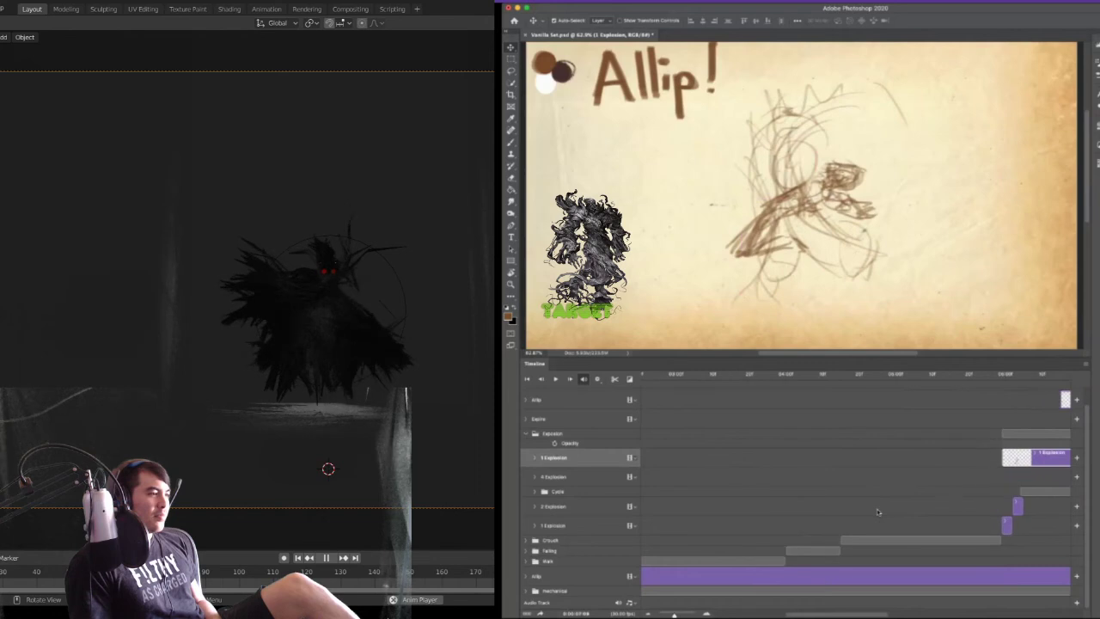
scroll(878, 512, "right", 3)
scroll(909, 462, "right", 5)
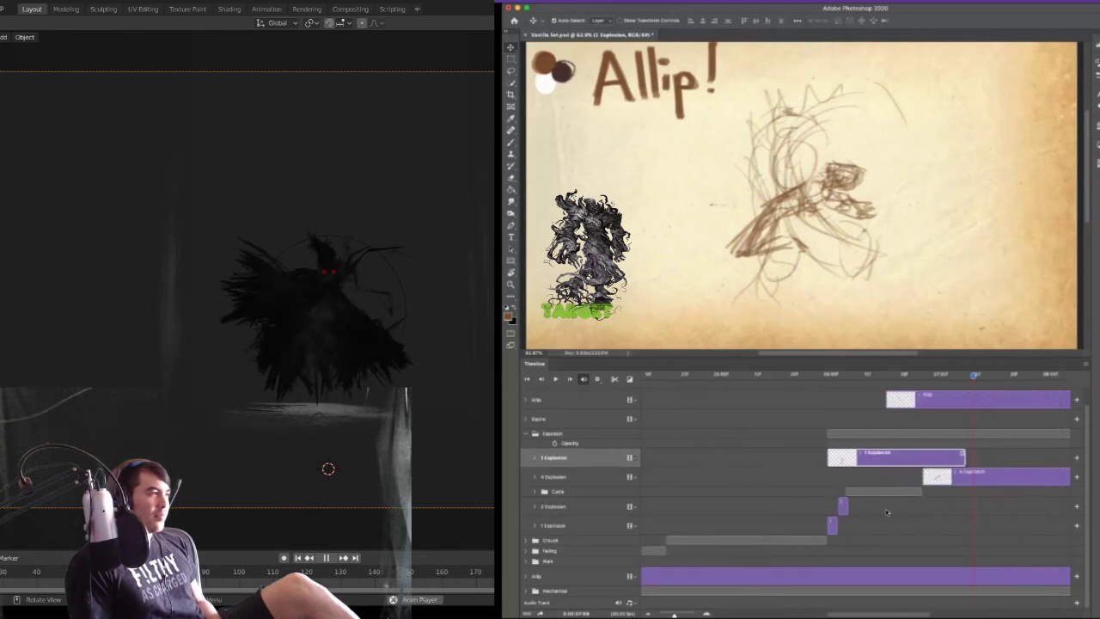
left_click_drag(910, 461, 992, 470)
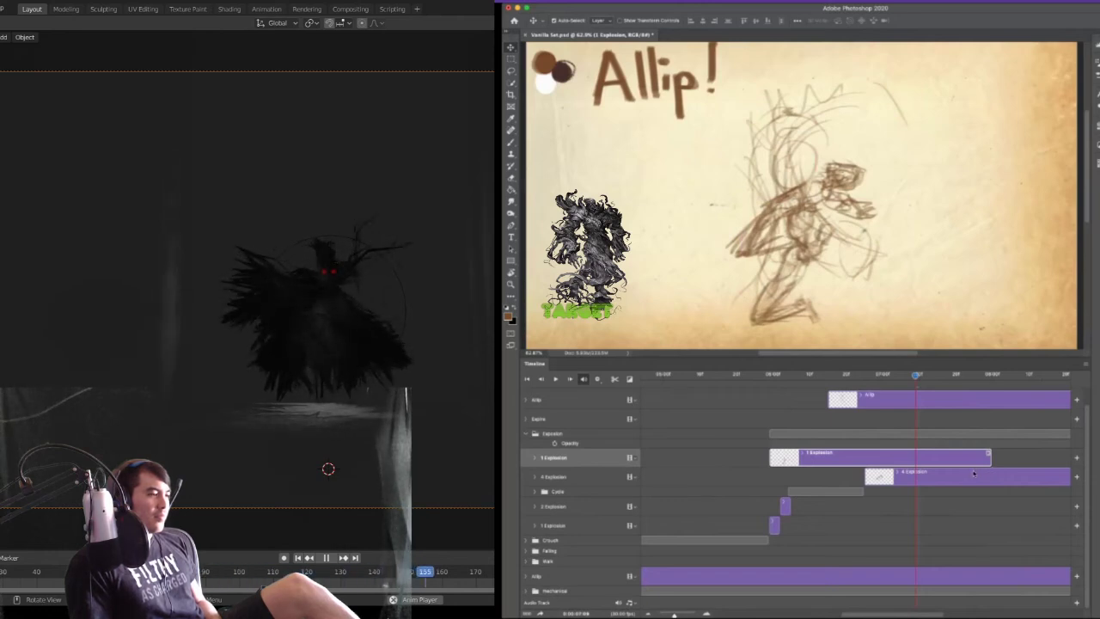
scroll(974, 472, "right", 3)
left_click_drag(917, 456, 1026, 459)
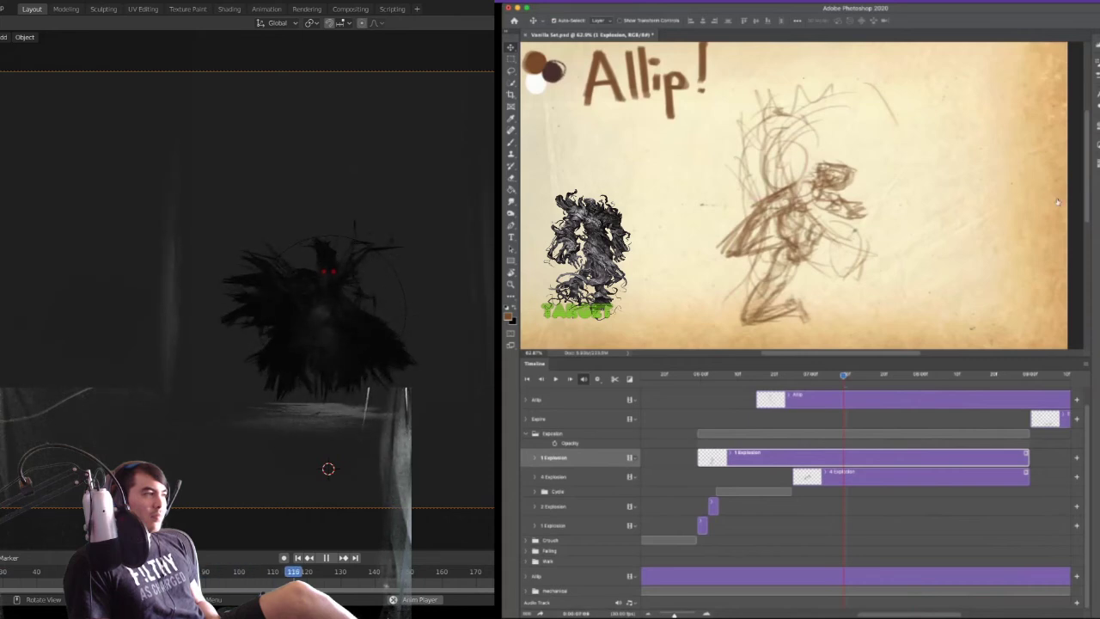
- Delete the extended copy of the 1 Explosion clip above 4 Explosion
key("alt+[")
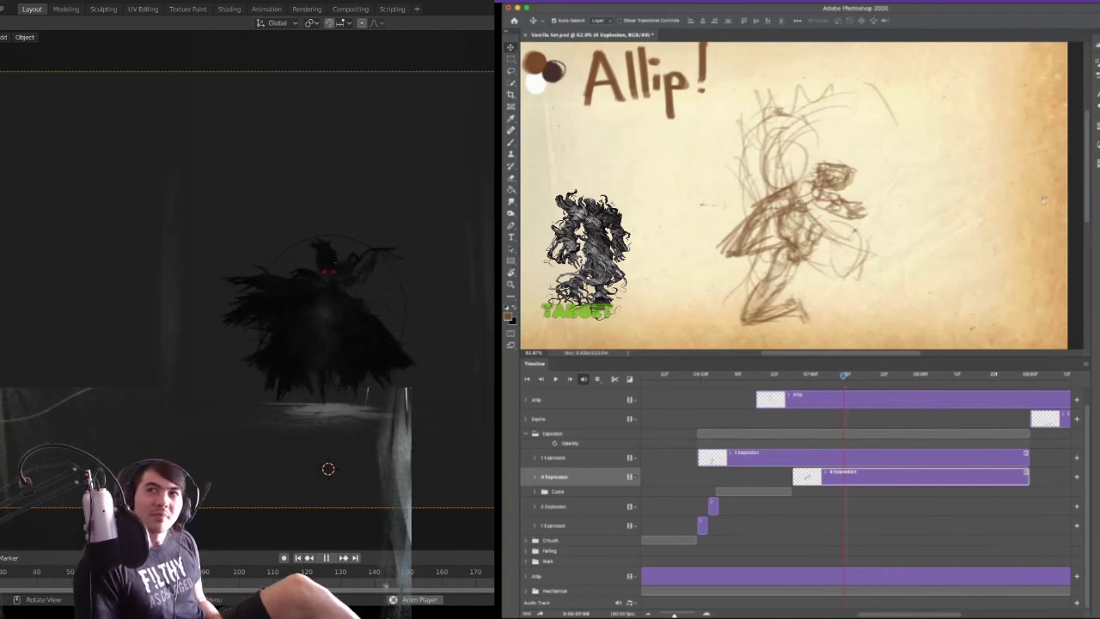
key("alt+bracketright")
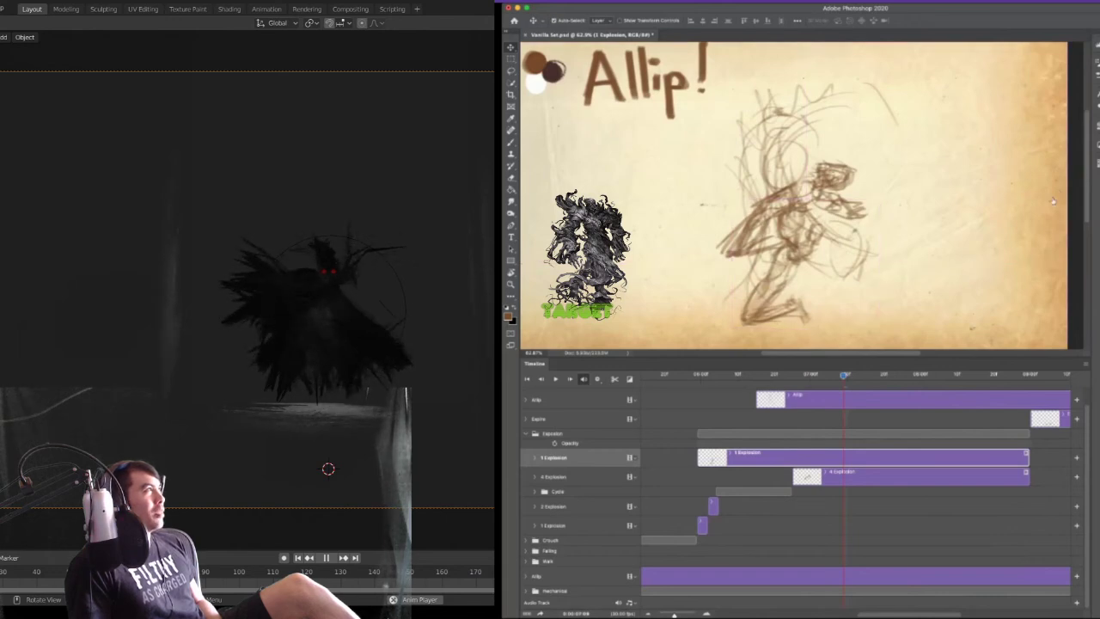
key("Delete")
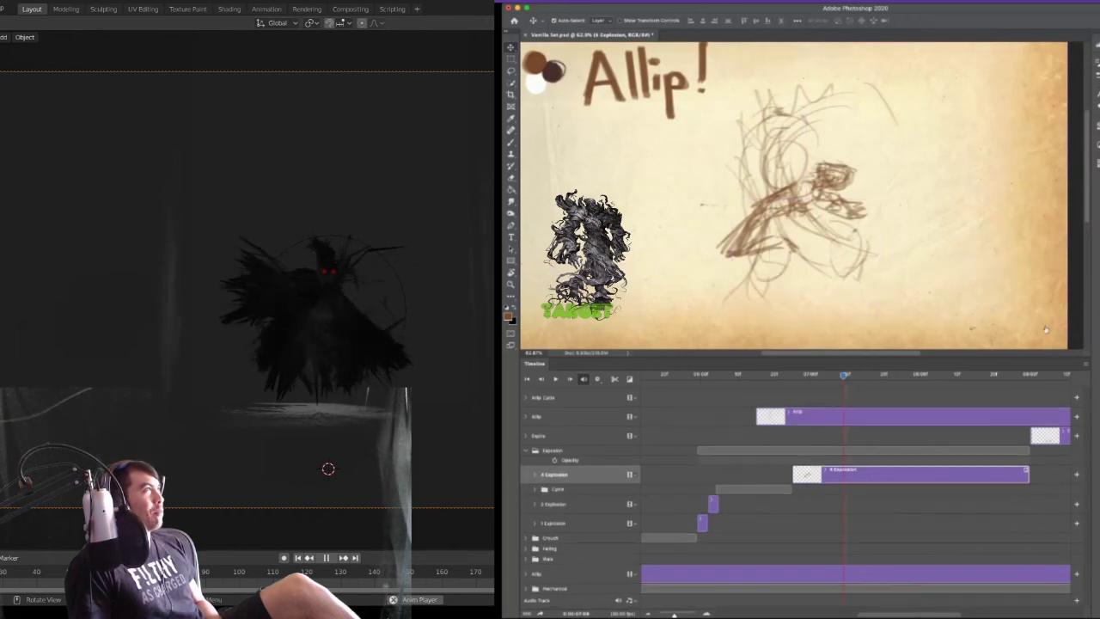
- Duplicate the 2 Explosion clip and place the copy above the 4 Explosion layer
key("alt+bracketleft")
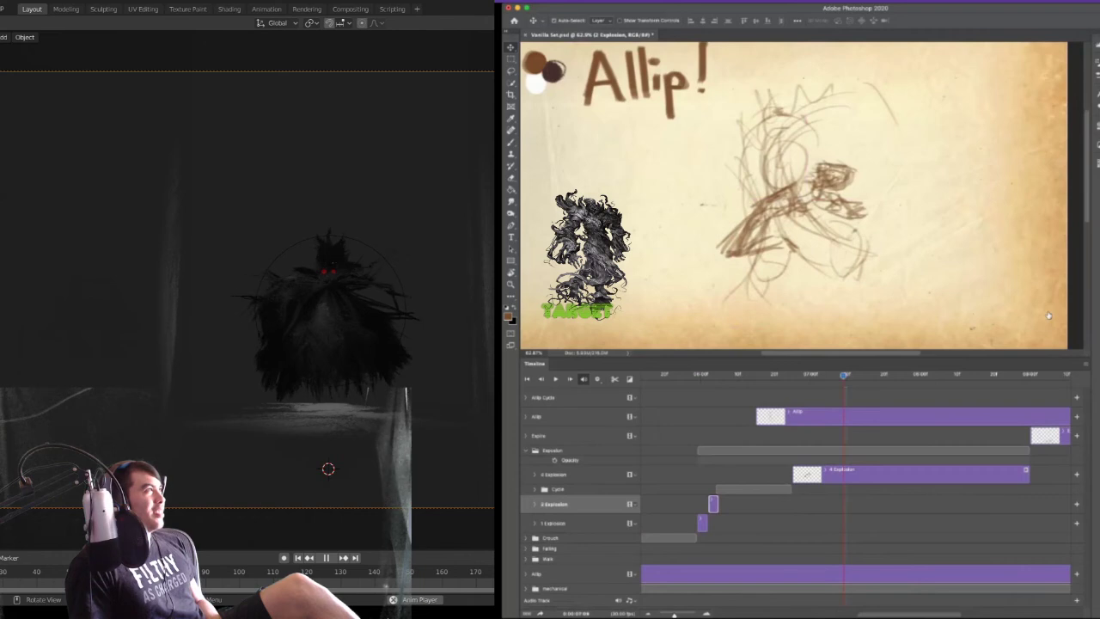
key("super+shift+alt+n")
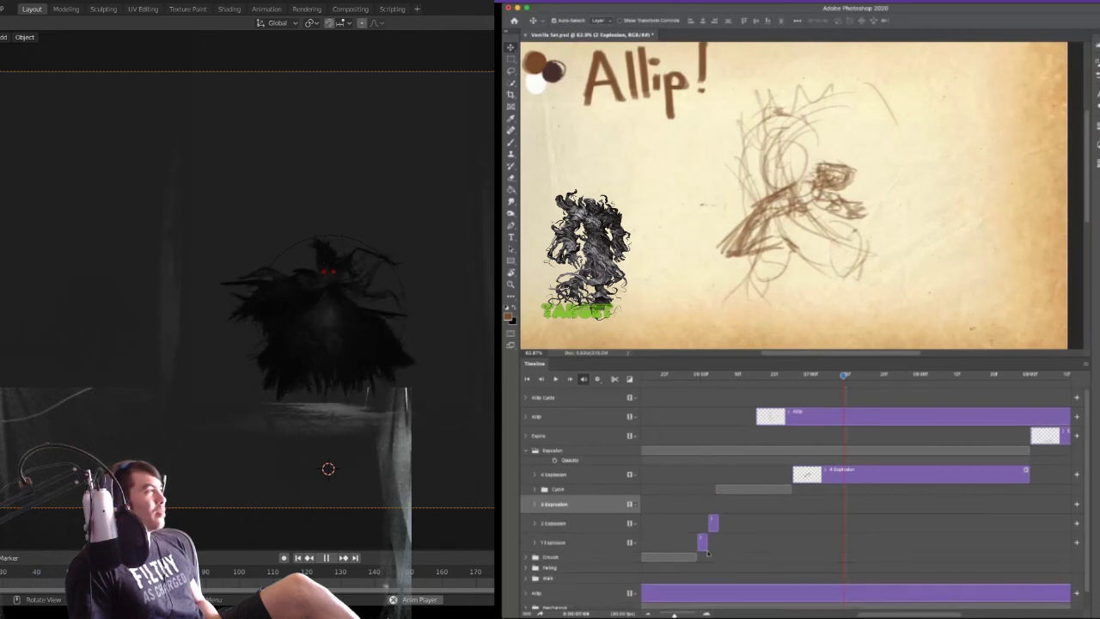
left_click_drag(865, 614, 713, 614)
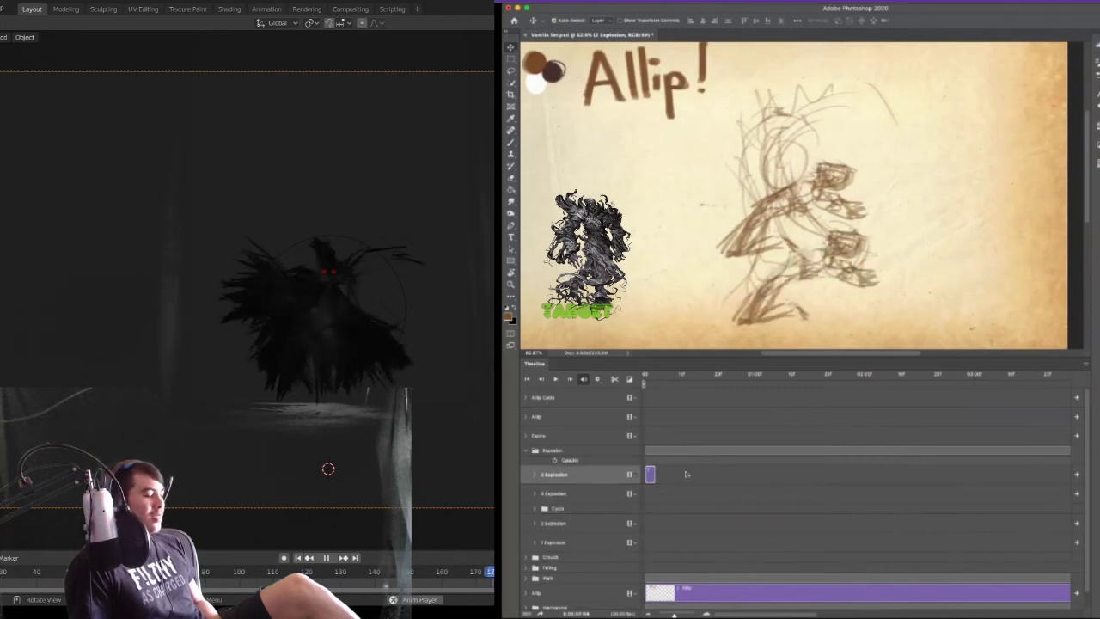
- Shift the copied 2 Explosion clip to start with 1 Explosion and extend it until it ends together with the 4 Explosion clip
left_click_drag(651, 475, 1015, 474)
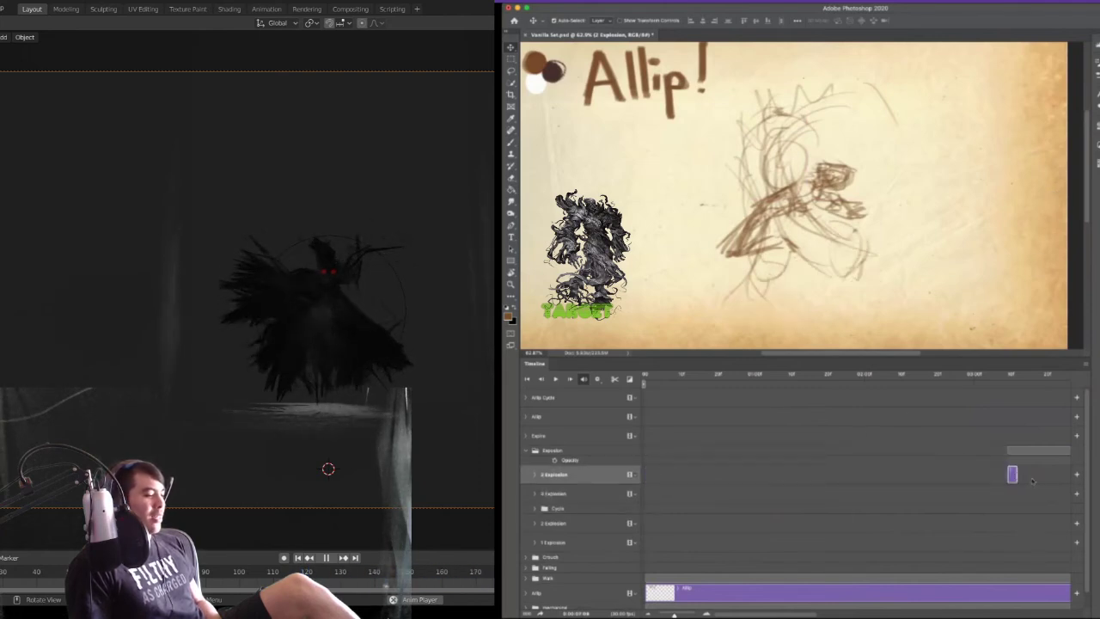
scroll(1033, 481, "right", 5)
scroll(689, 487, "left", 1)
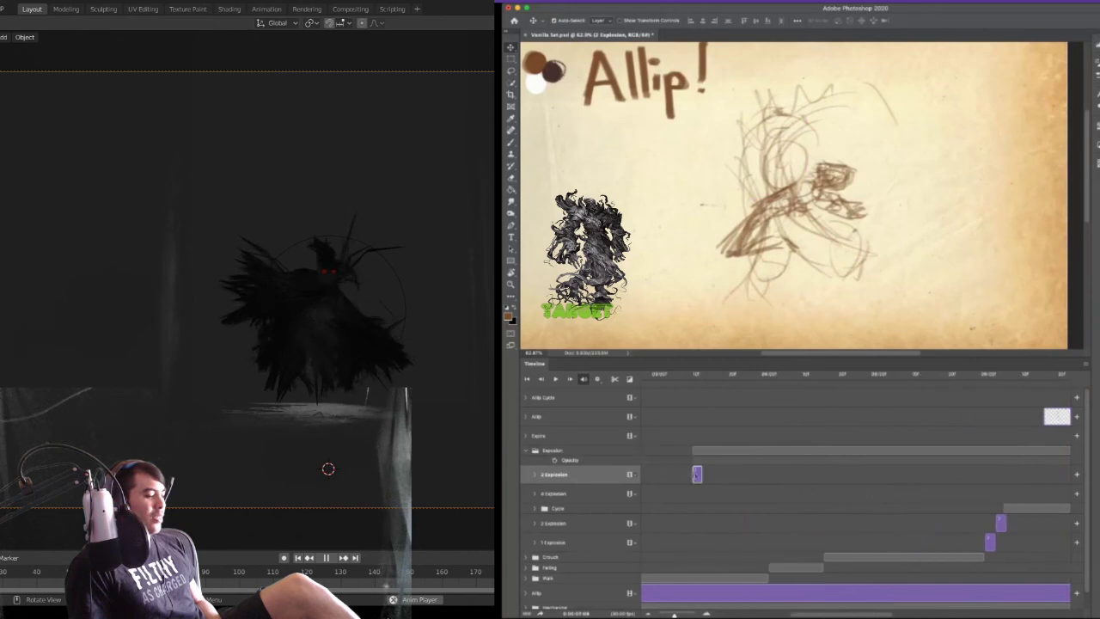
mouse_move(737, 479)
left_mouse_down()
mouse_move(1010, 477)
mouse_move(736, 473)
left_mouse_up()
scroll(848, 488, "right", 4)
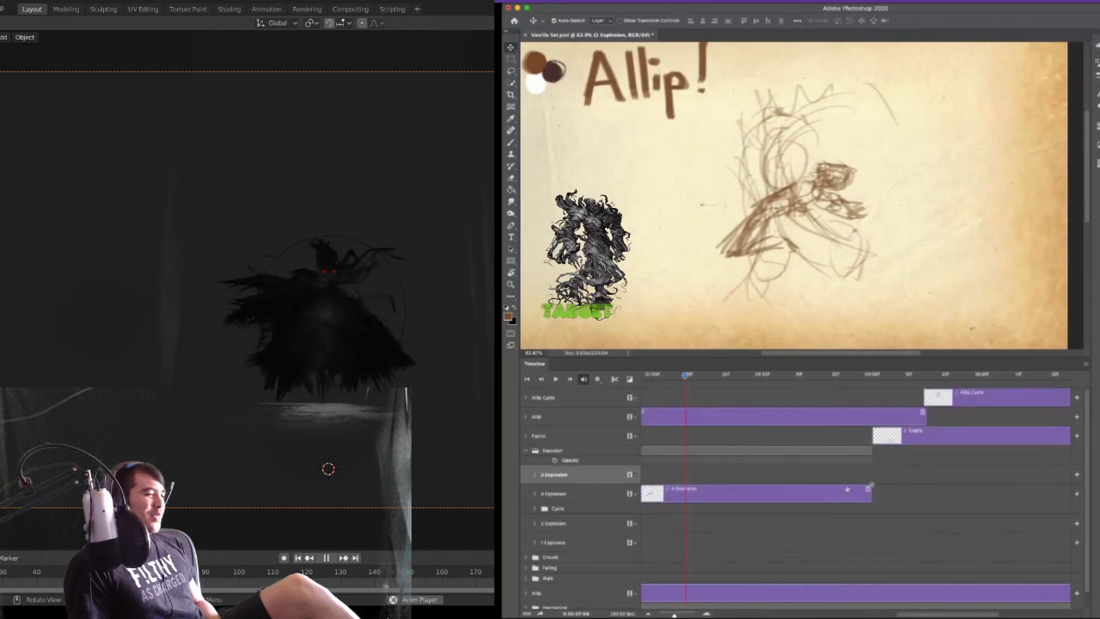
left_click_drag(831, 480, 953, 476)
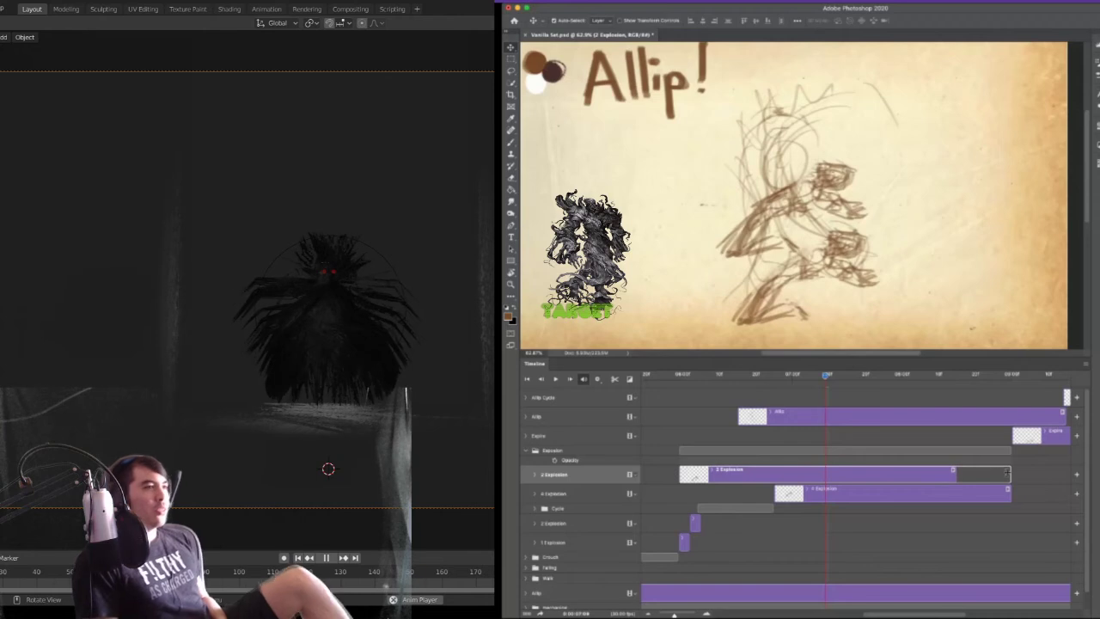
mouse_move(1007, 473)
left_mouse_down()
mouse_move(955, 472)
mouse_move(1010, 472)
left_mouse_up()
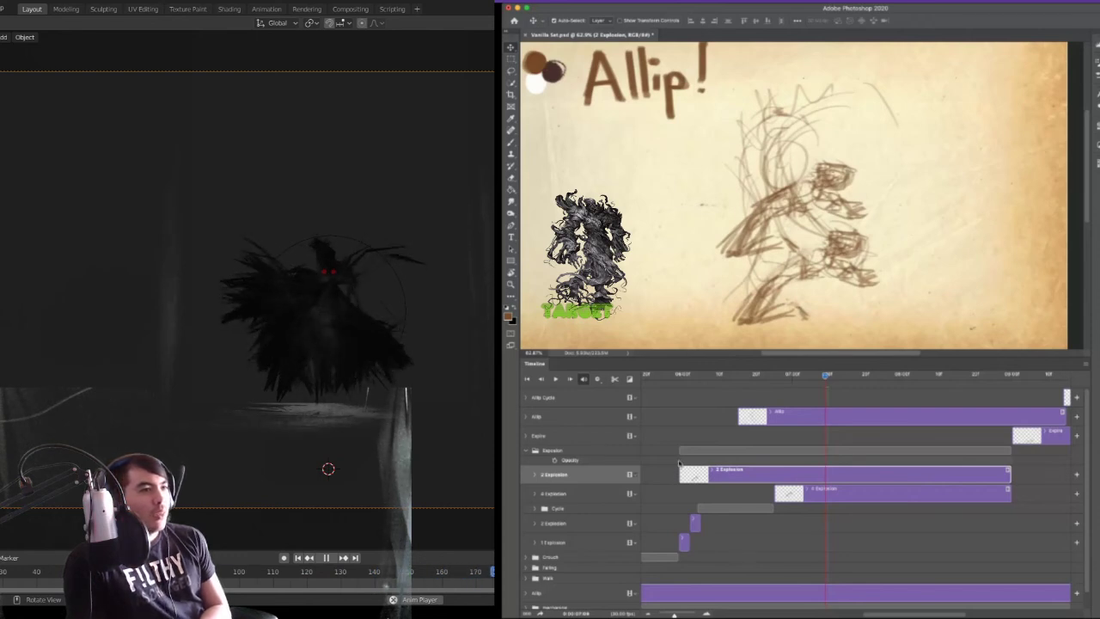
- Start Transform keyframing on the copied 2 Explosion clip with a keyframe at its first frame
mouse_move(823, 378)
left_mouse_down()
mouse_move(722, 380)
mouse_move(680, 395)
left_mouse_up()
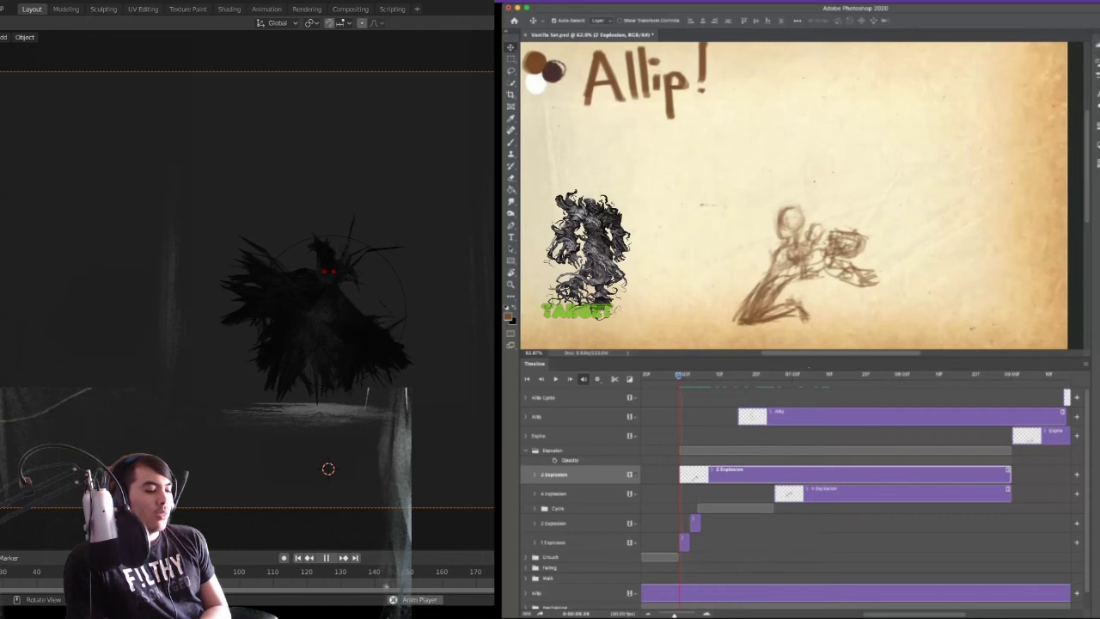
left_click(537, 474)
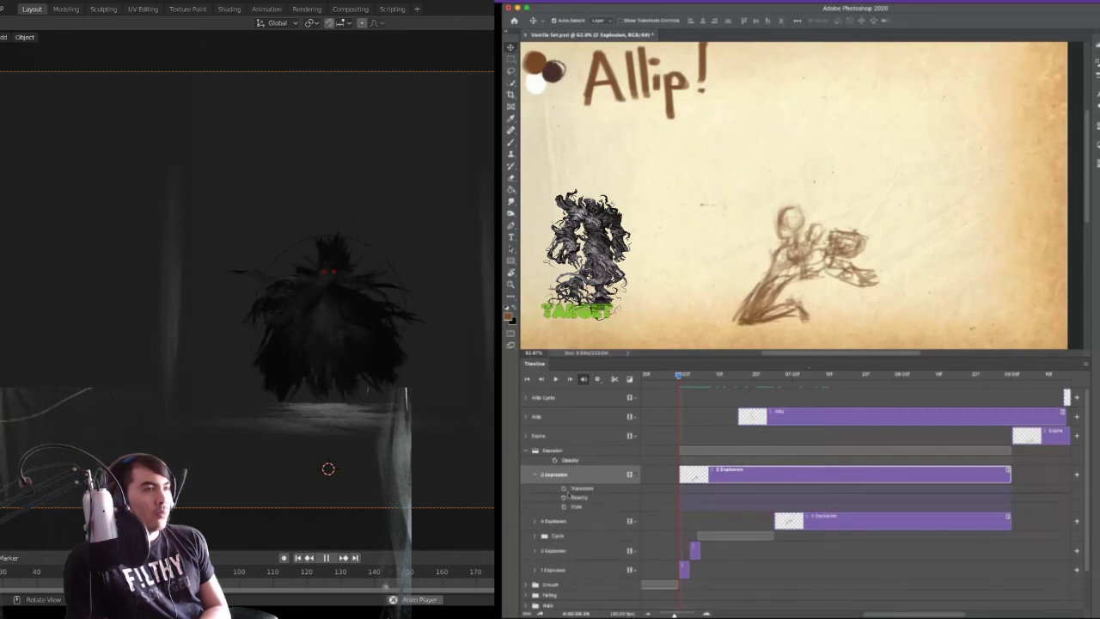
left_click(564, 488)
- At the copied clip's end, transform the crouched figure up onto the 4 Explosion pose to set a second Transform keyframe
left_click_drag(681, 378, 912, 376)
left_click_drag(997, 411, 1004, 412)
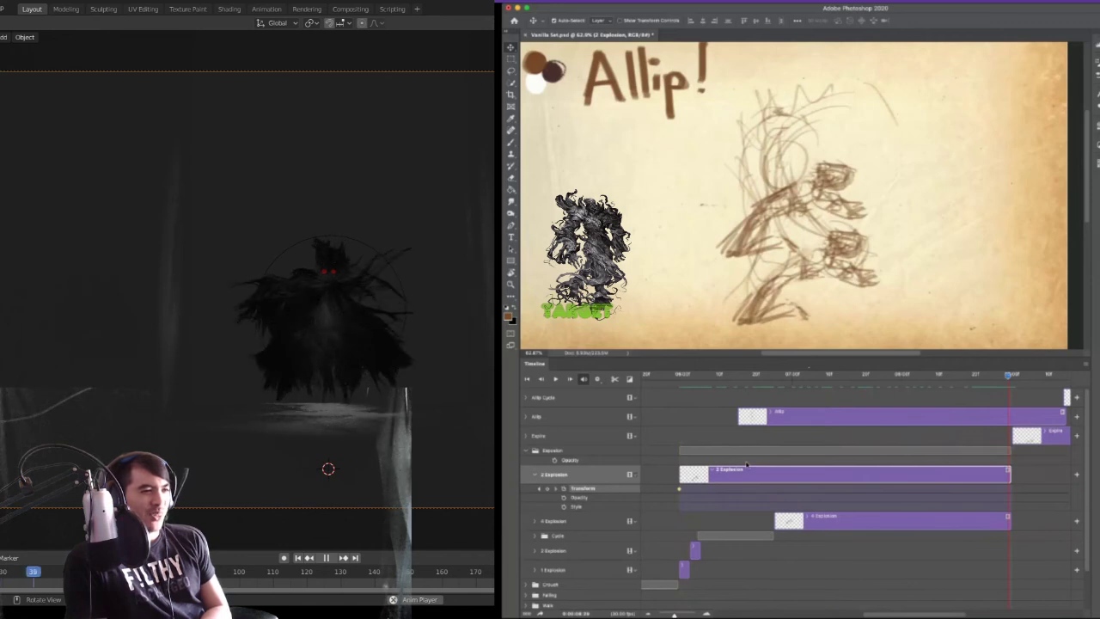
scroll(746, 464, "down", 1)
key("super+t")
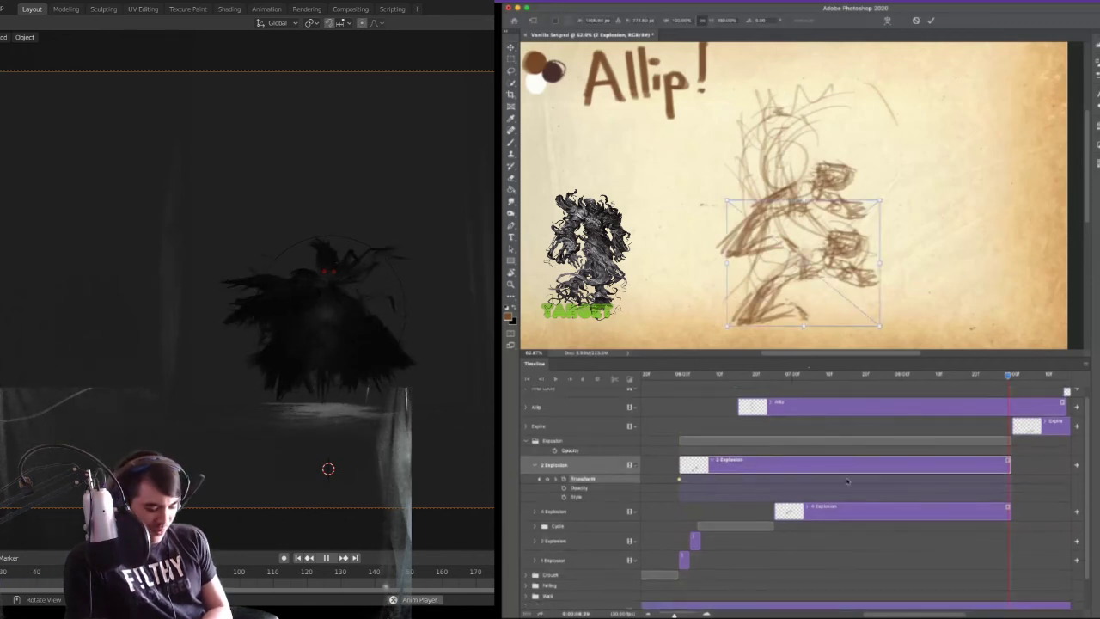
left_click_drag(834, 277, 824, 215)
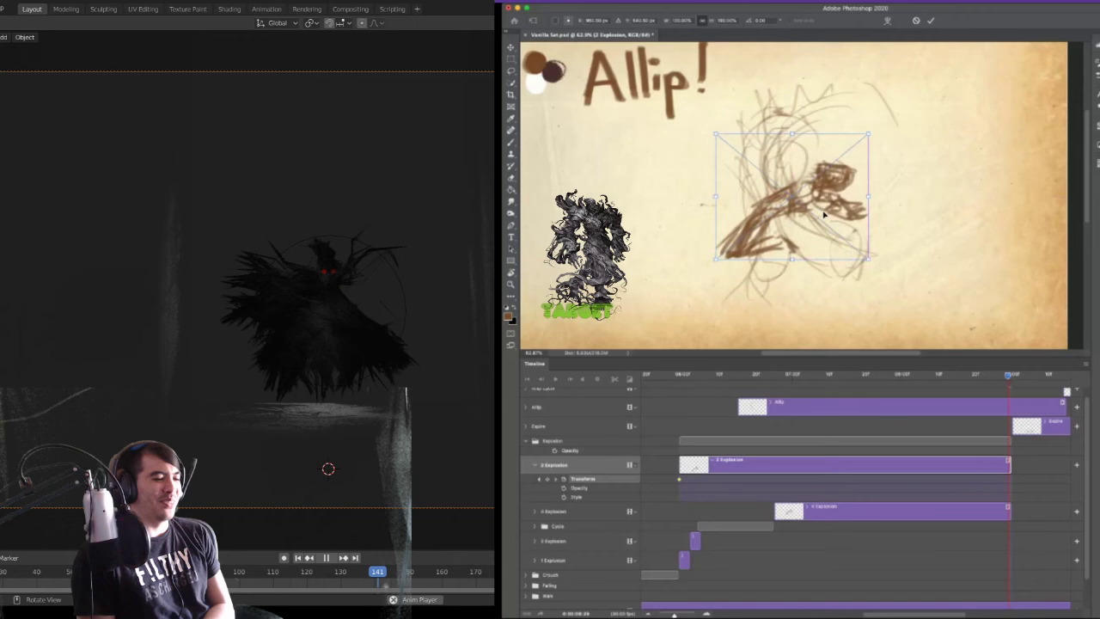
key("Return")
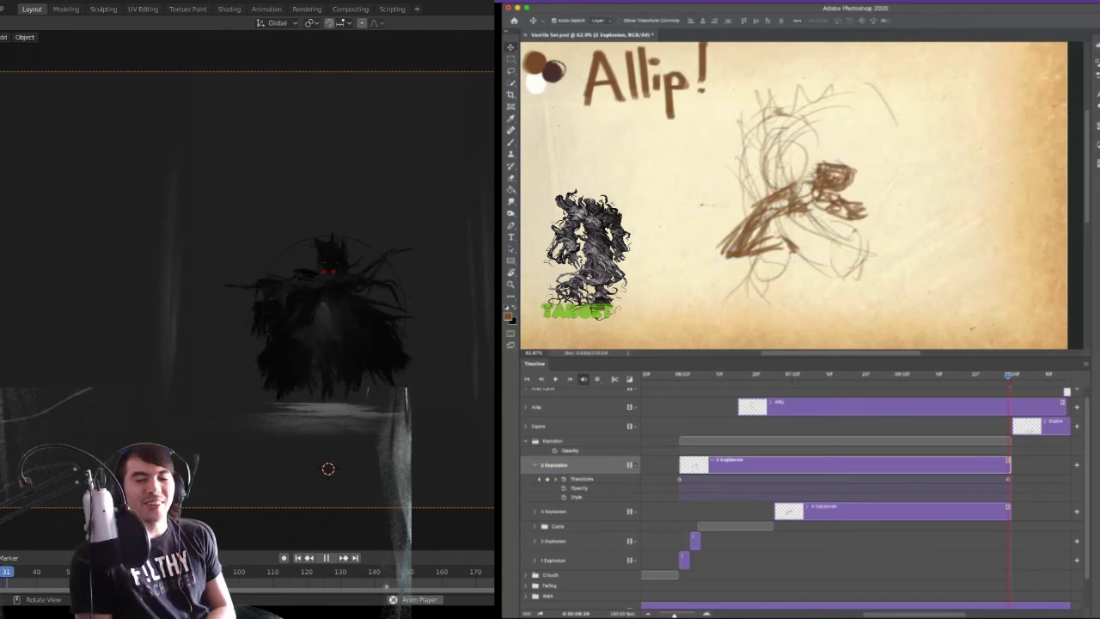
- Trim the start of the copied 2 Explosion clip to begin together with 4 Explosion and review the transition
left_click_drag(1008, 376, 659, 376)
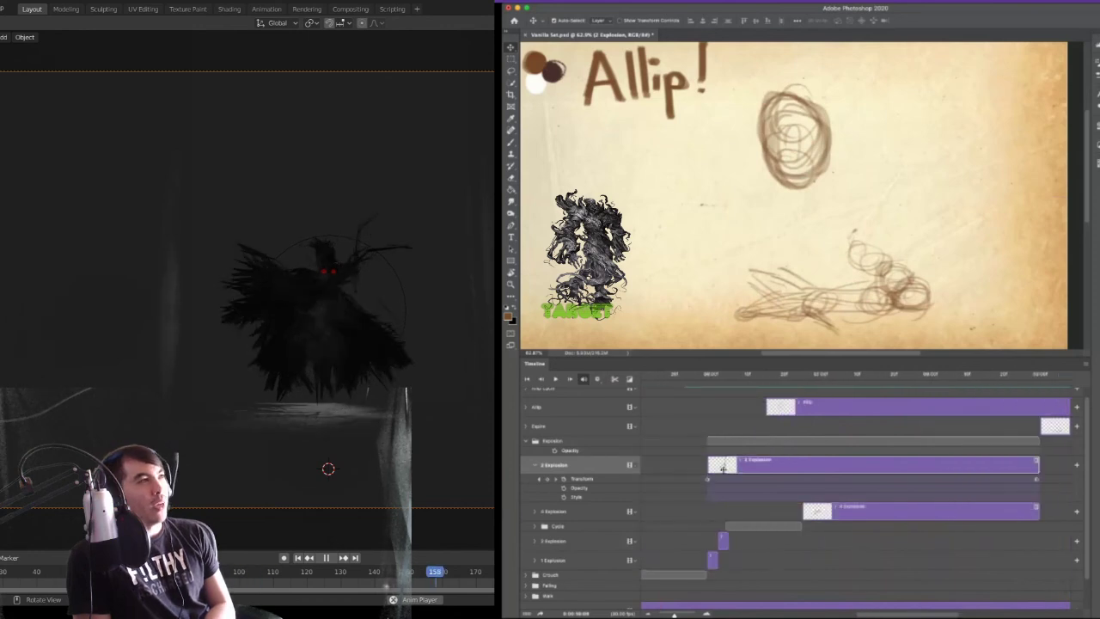
left_click_drag(723, 468, 801, 473)
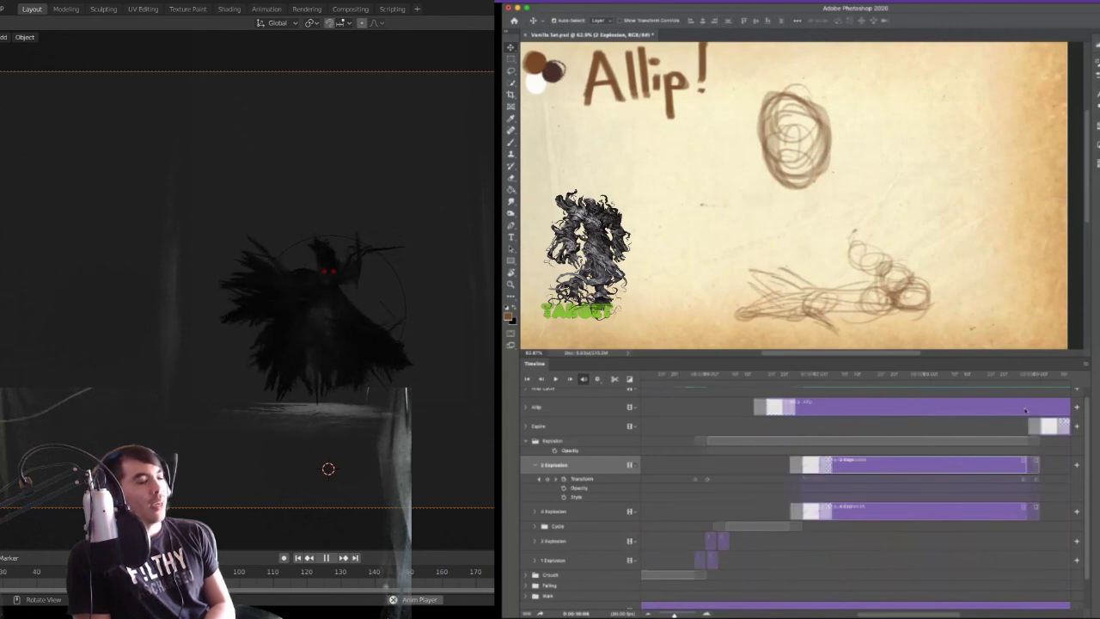
scroll(1024, 411, "right", 2)
scroll(1024, 411, "left", 2)
scroll(1024, 410, "right", 2)
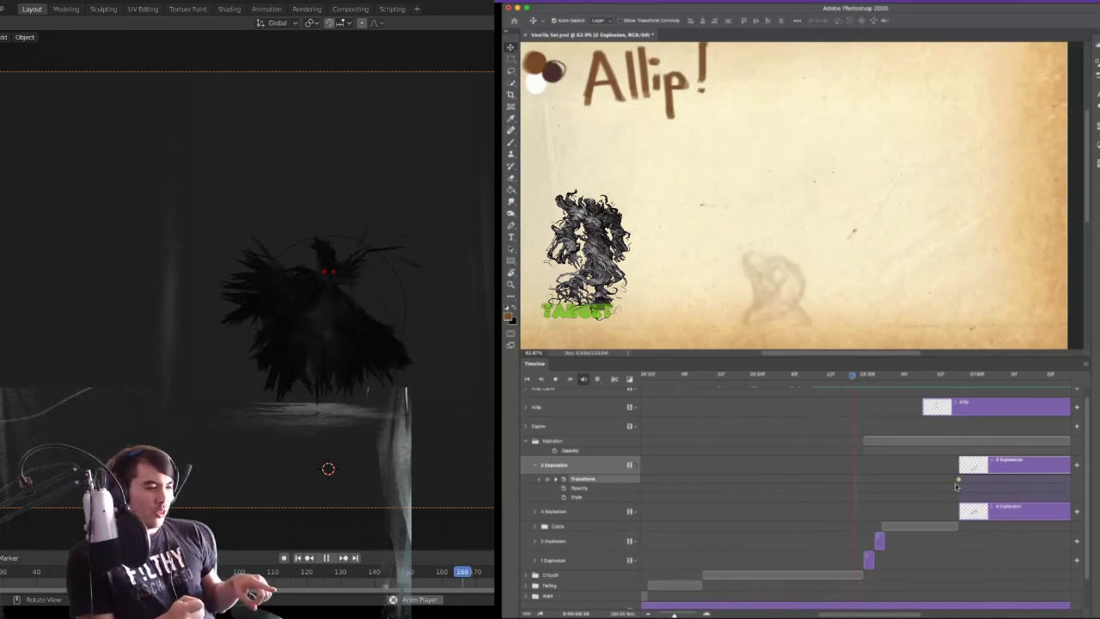
scroll(806, 465, "right", 2)
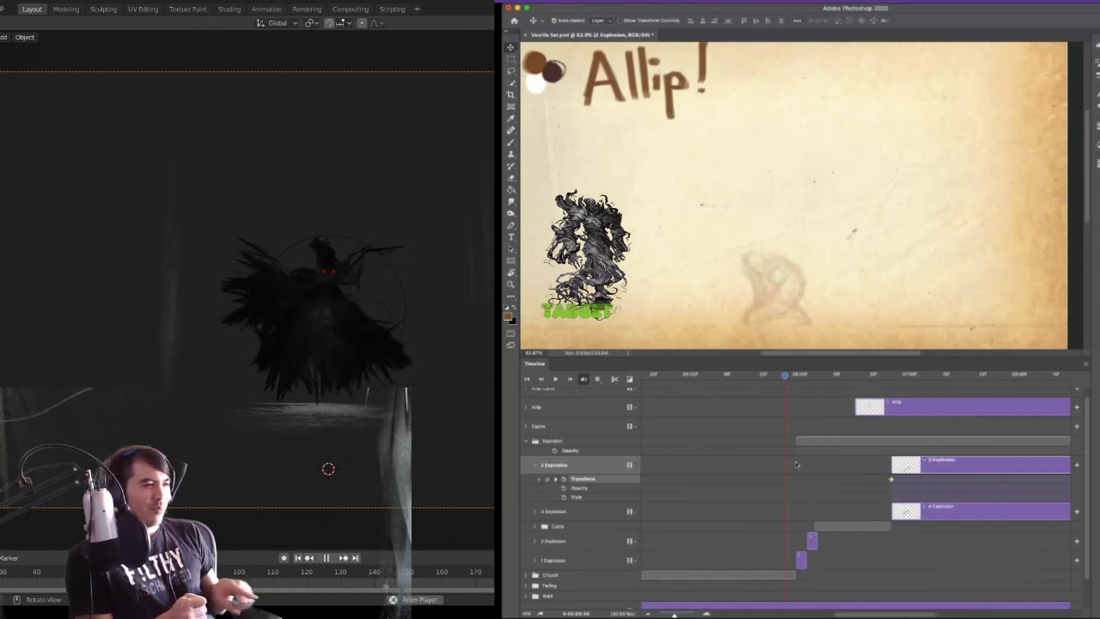
scroll(796, 464, "right", 5)
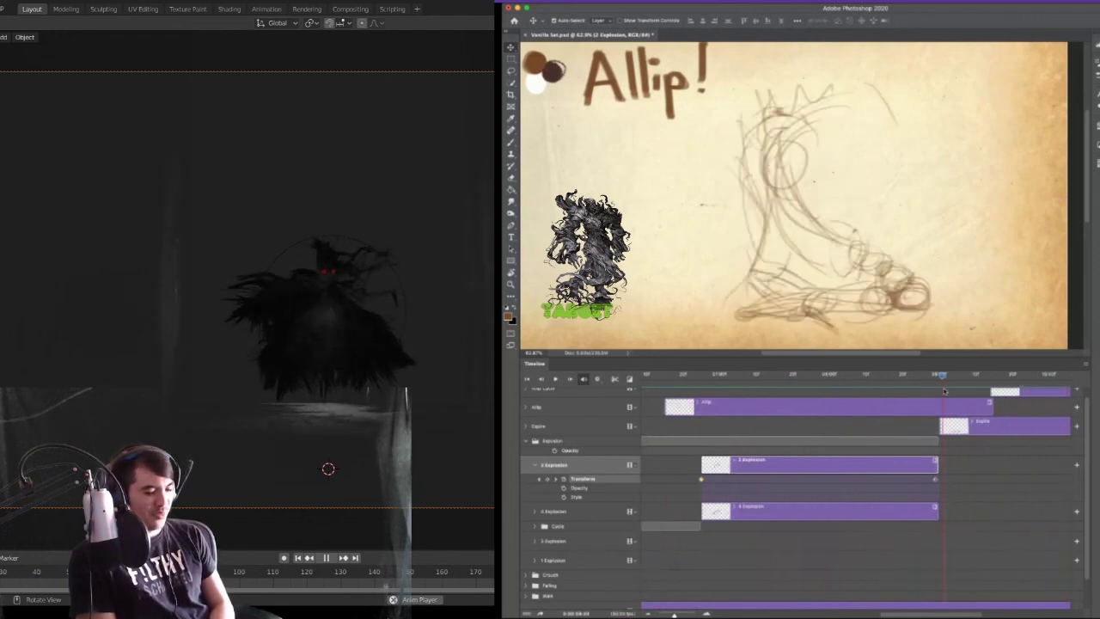
left_click_drag(934, 403, 706, 420)
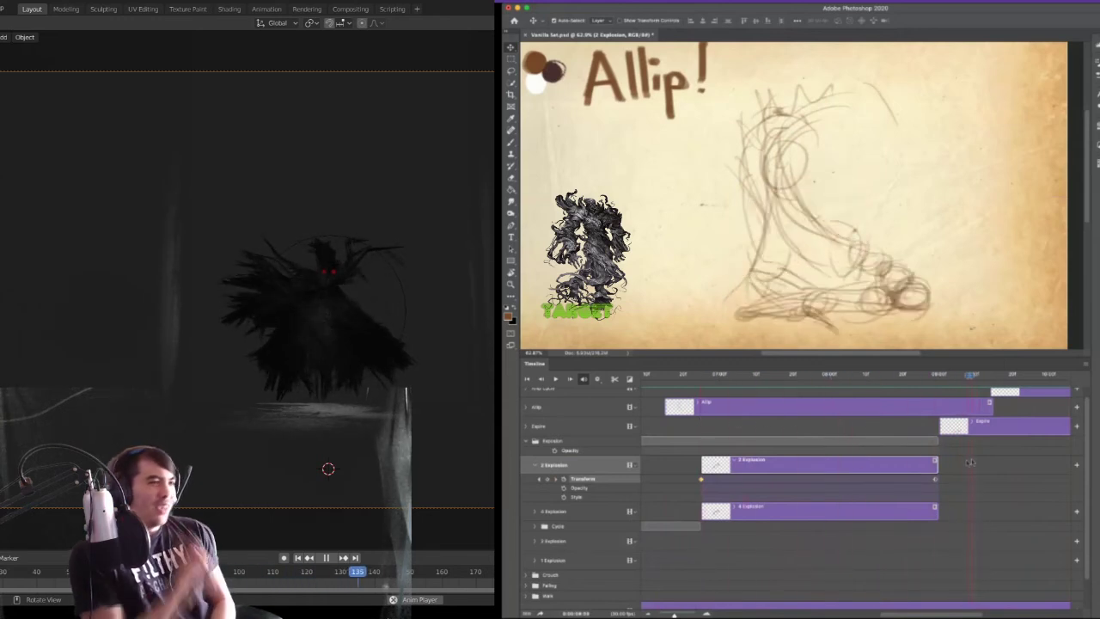
- Duplicate the 4 Explosion clip three times on layers above the original
left_click(796, 513)
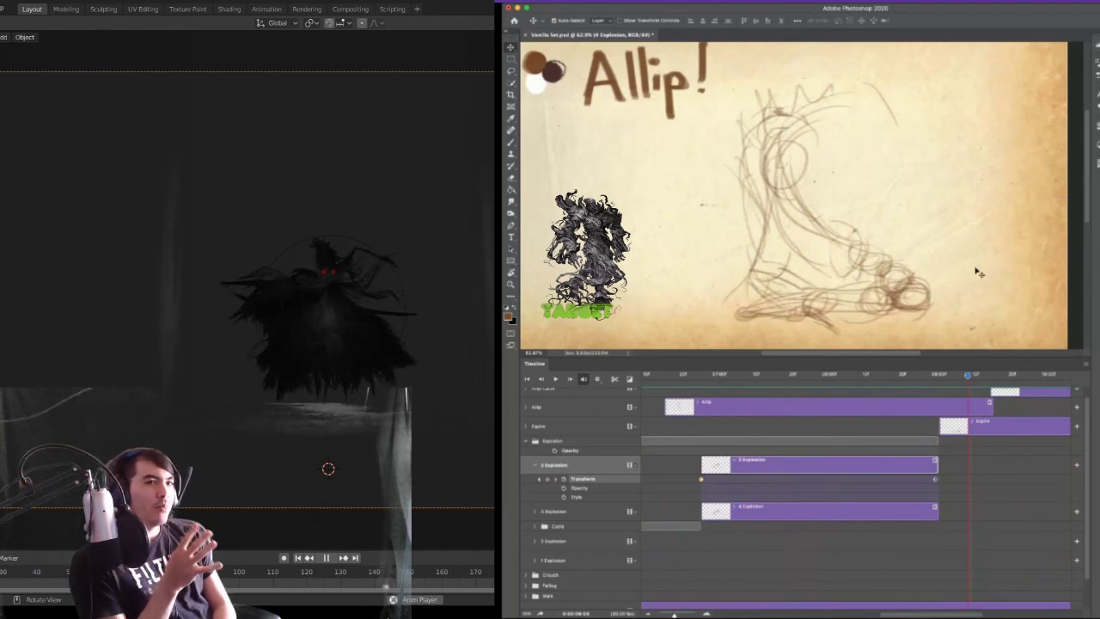
key("alt+bracketleft")
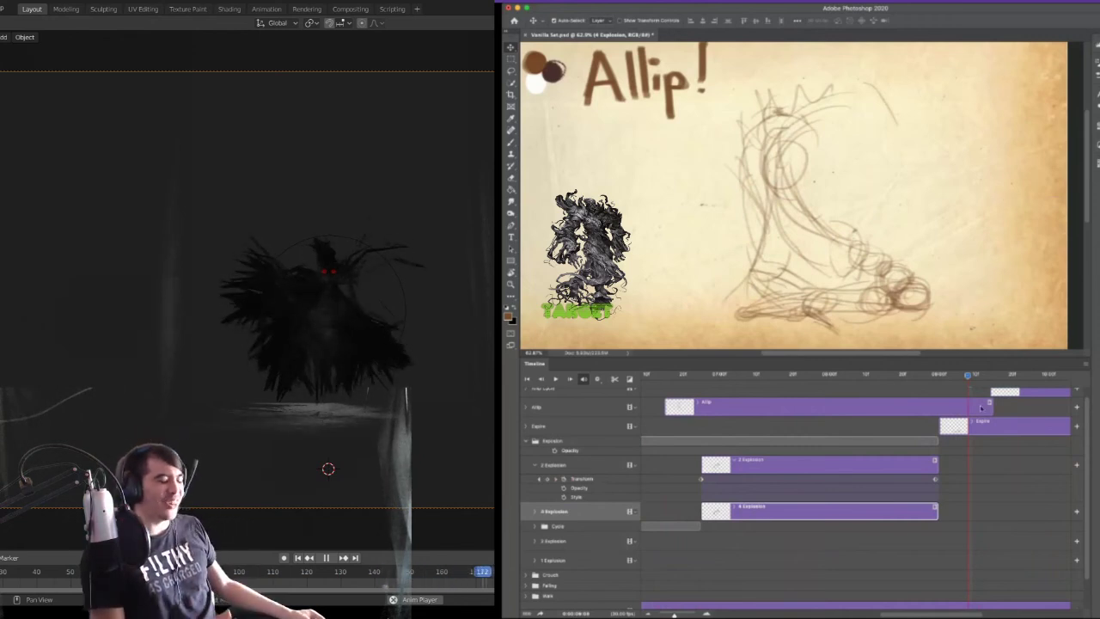
left_click_drag(968, 376, 904, 378)
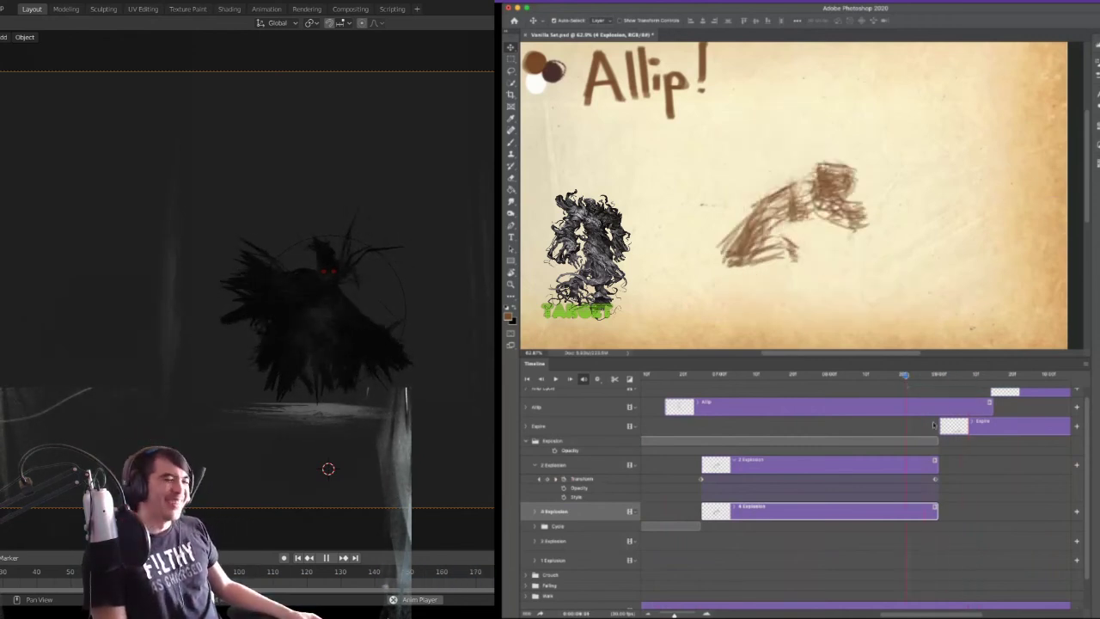
mouse_move(907, 376)
left_mouse_down()
mouse_move(816, 381)
mouse_move(918, 401)
left_mouse_up()
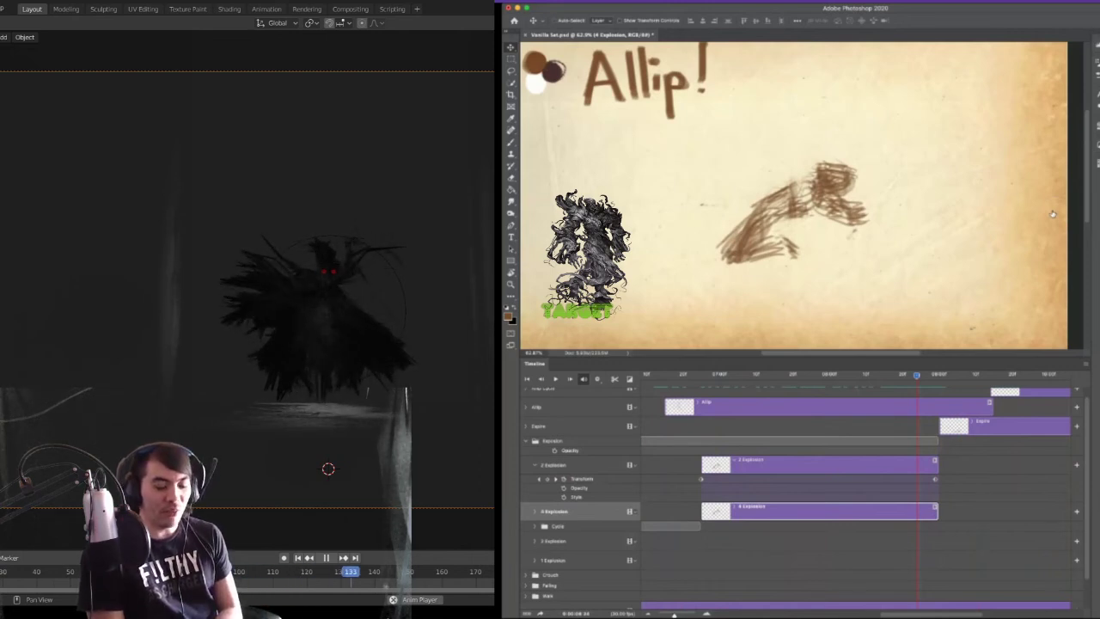
key("super+j")
key("super+j")
key("super+j")
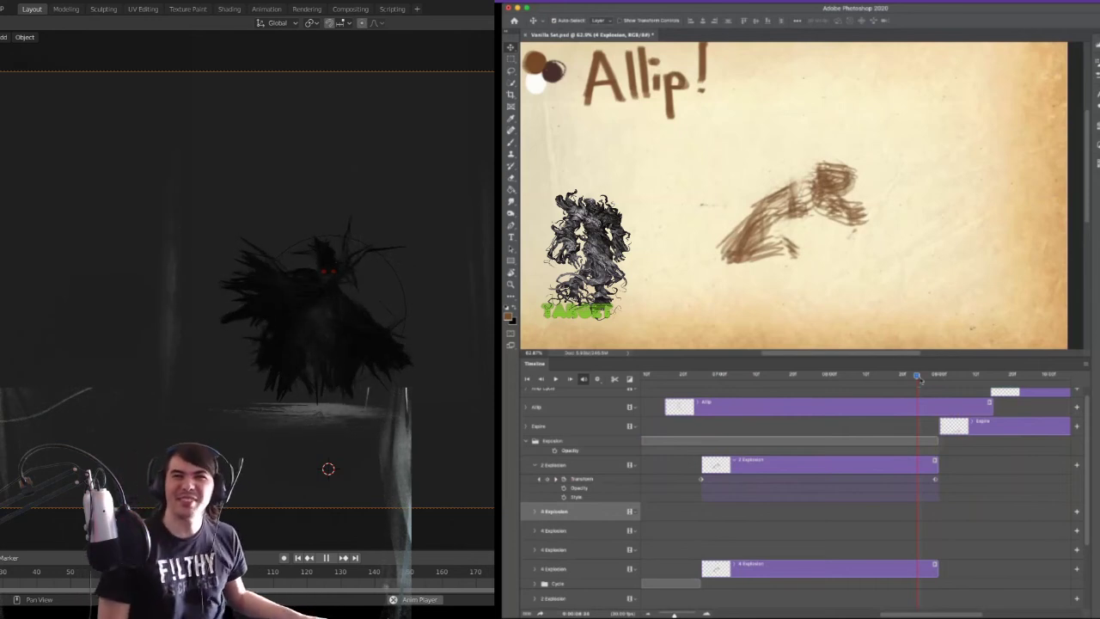
- Park the playhead partway through the copied 2 Explosion clip and rename the original 4 Explosion layer as 1 Float
mouse_move(918, 379)
left_mouse_down()
mouse_move(737, 380)
mouse_move(782, 391)
left_mouse_up()
scroll(866, 481, "down", 2)
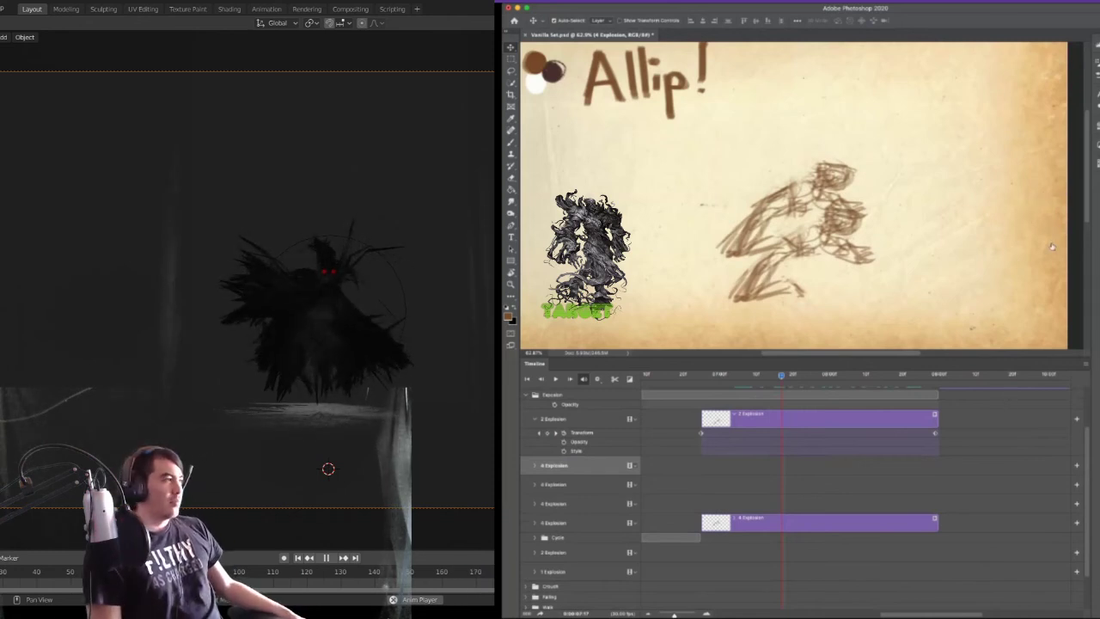
key("alt+[")
key("alt+]")
key("alt+]")
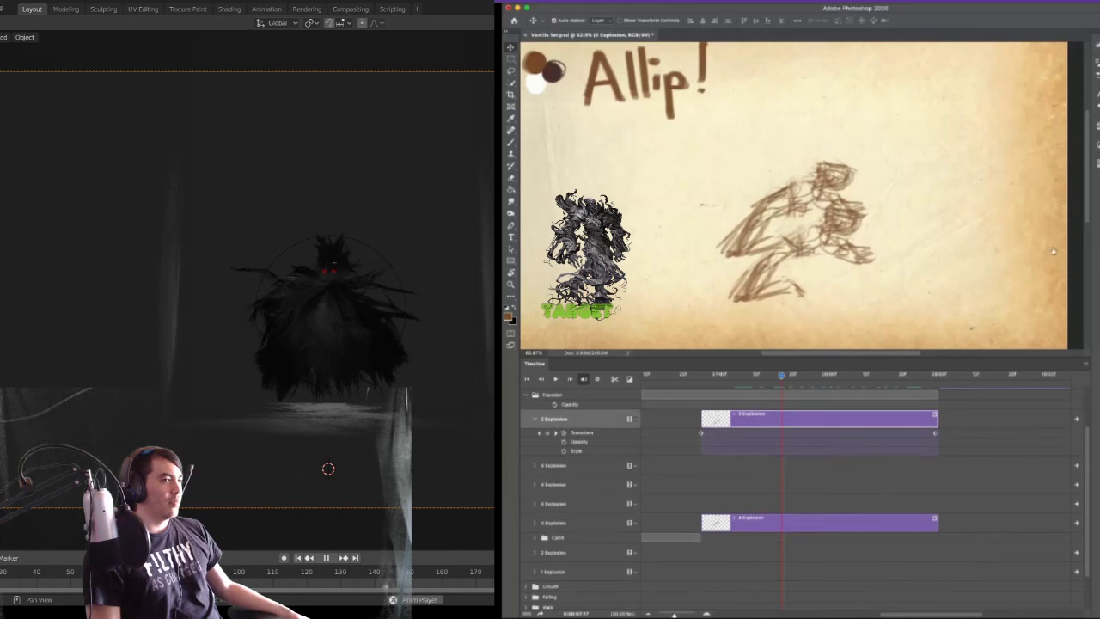
key("alt+bracketleft")
key("alt+bracketleft")
key("alt+bracketleft")
key("alt+bracketleft")
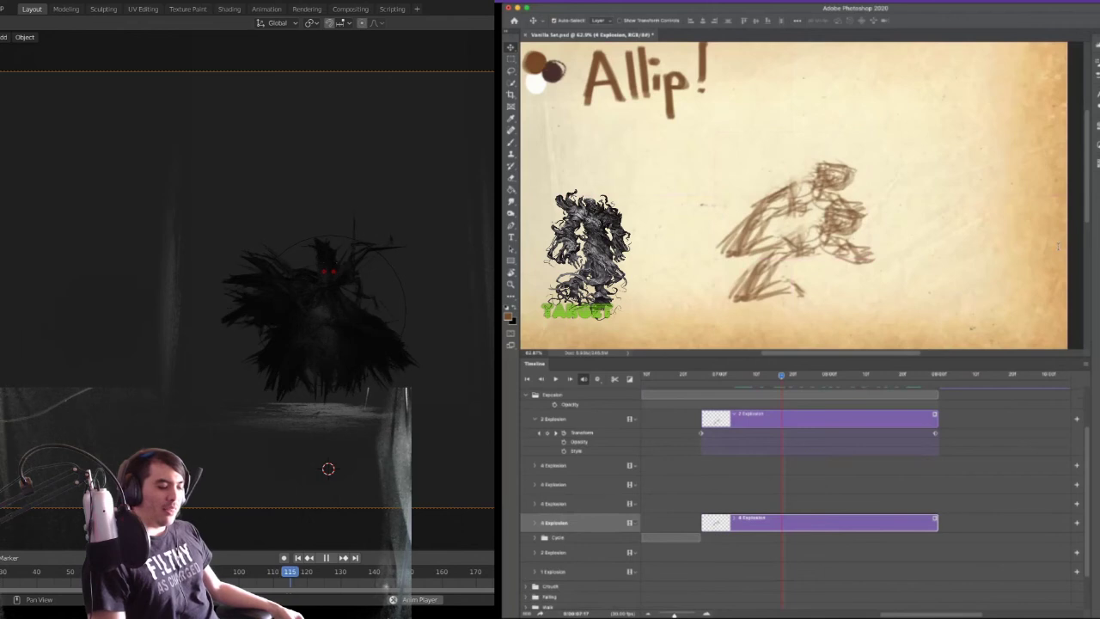
type("1 Float")
key("Return")
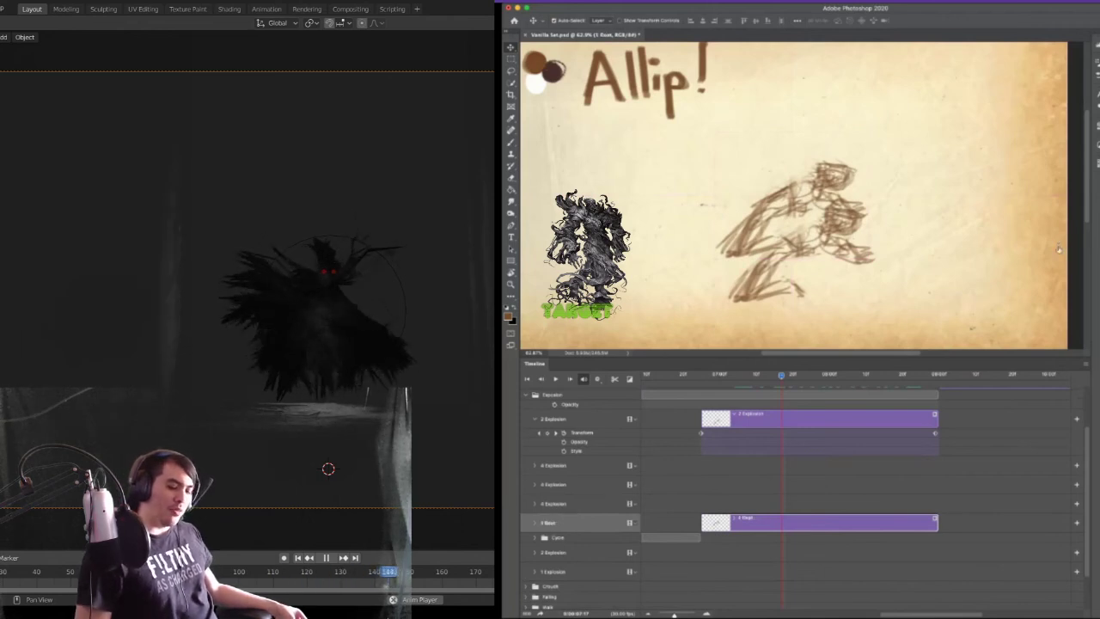
- Rename the three 4 Explosion copies, from the lowest upward, as 2 Float, 3 Float and 4 Float
key("alt+bracketright")
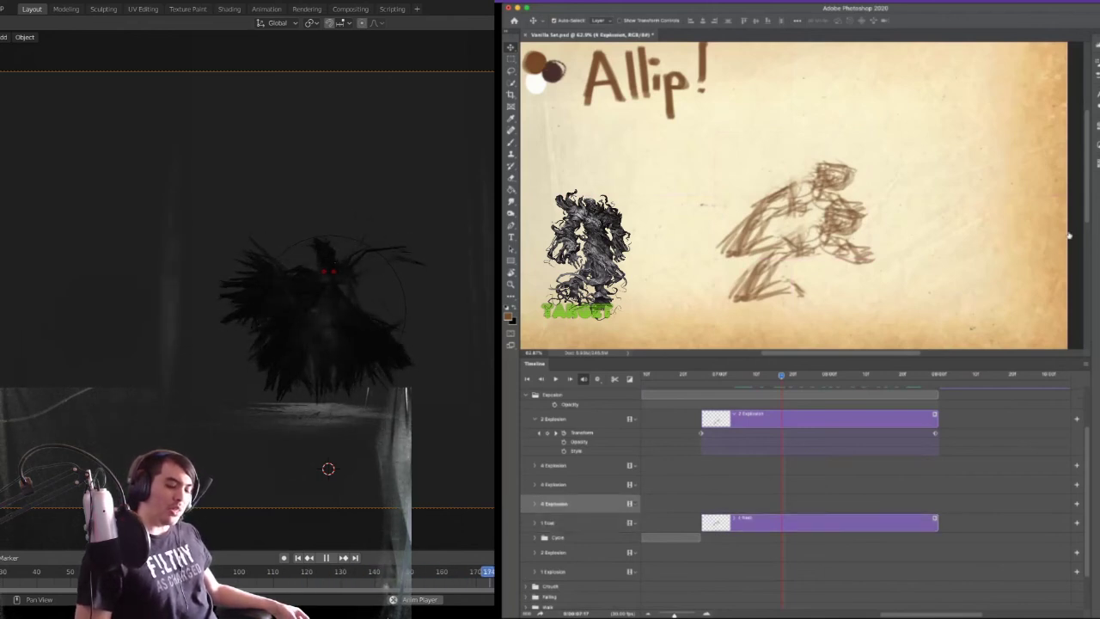
type("2 Float")
key("Return")
key("alt+bracketright")
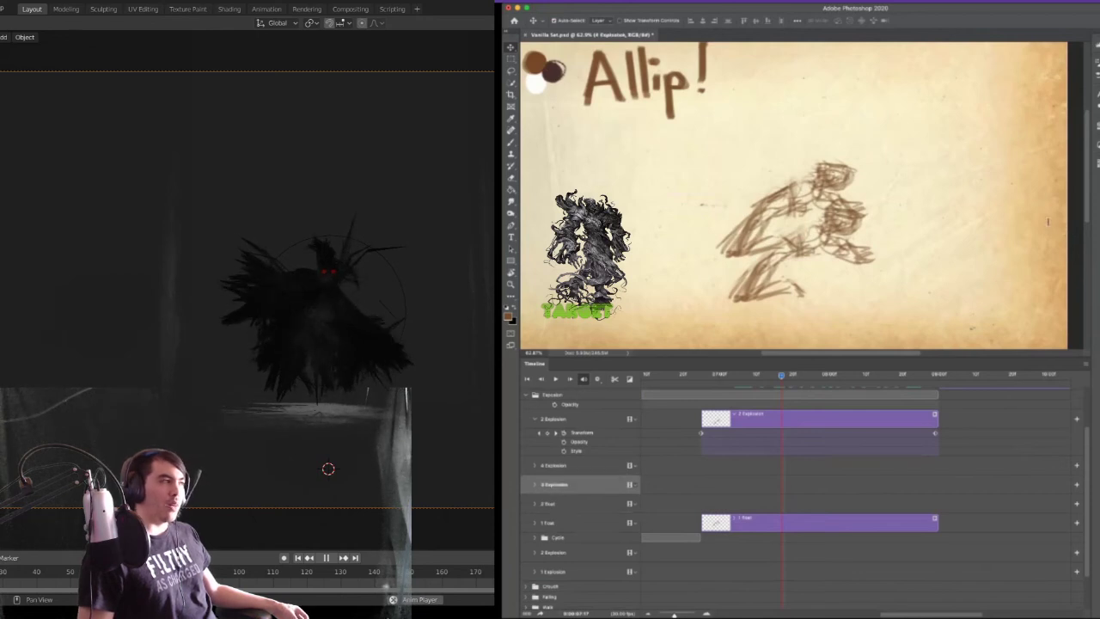
type("3 Float")
key("Return")
key("alt+bracketright")
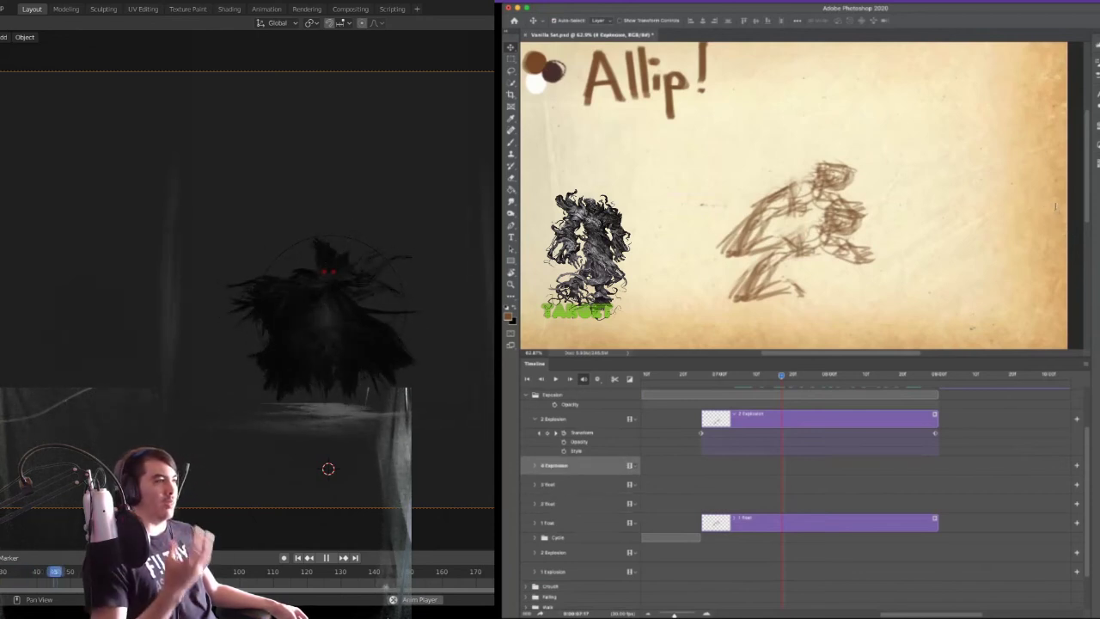
key("alt+bracketleft")
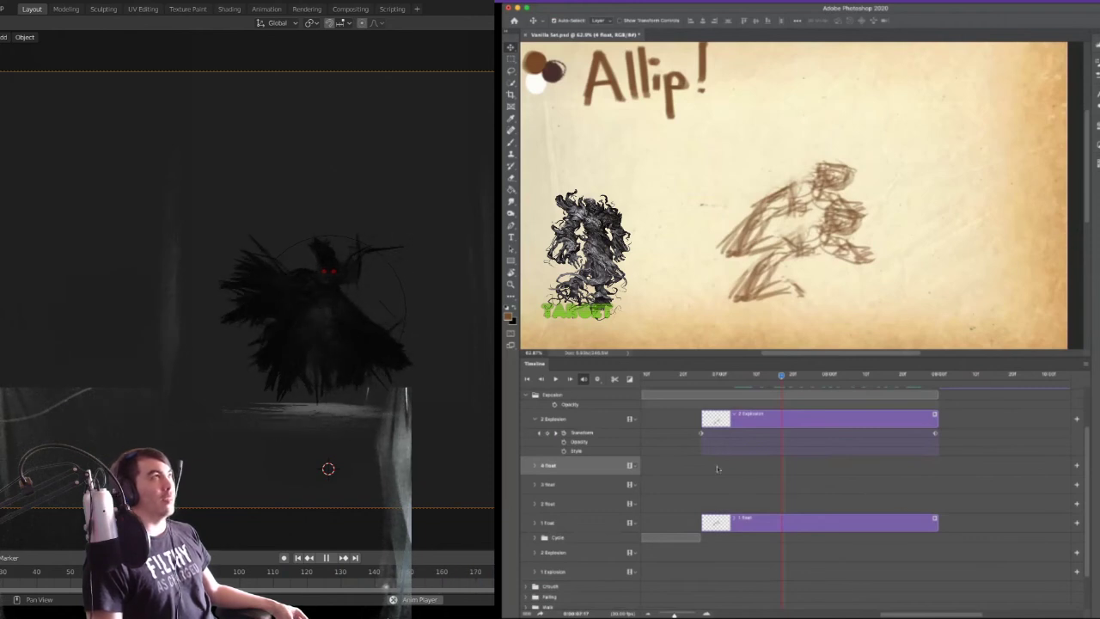
- Shift the 2 Float, 3 Float and 4 Float clips together in time so they line up with the 1 Float clip
scroll(726, 486, "up", 2)
scroll(724, 482, "down", 1)
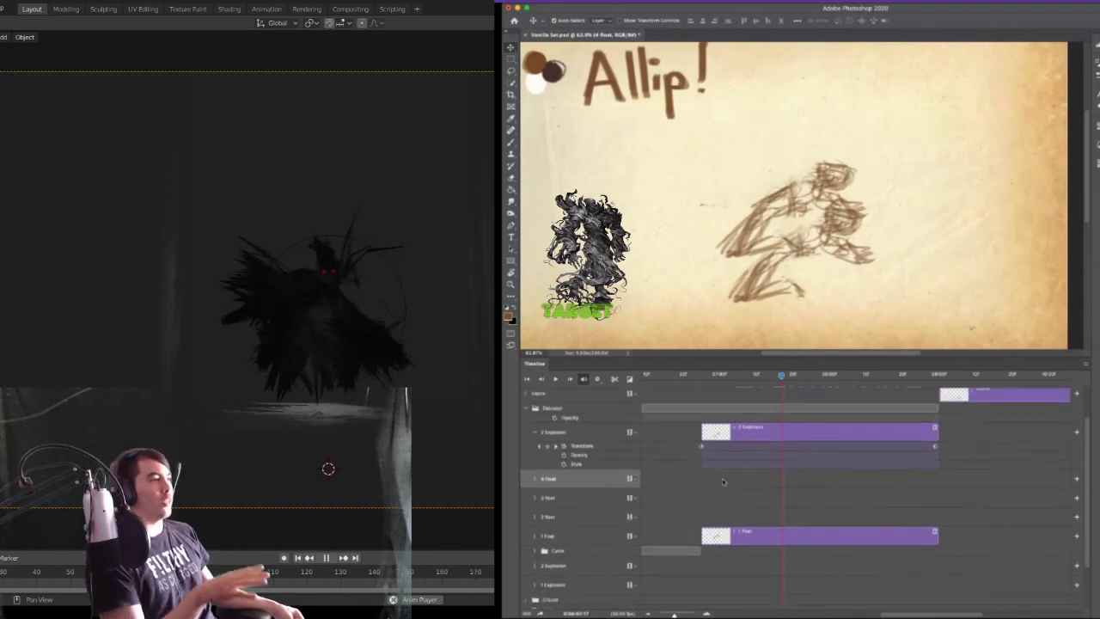
mouse_move(781, 376)
left_mouse_down()
mouse_move(758, 376)
mouse_move(771, 376)
left_mouse_up()
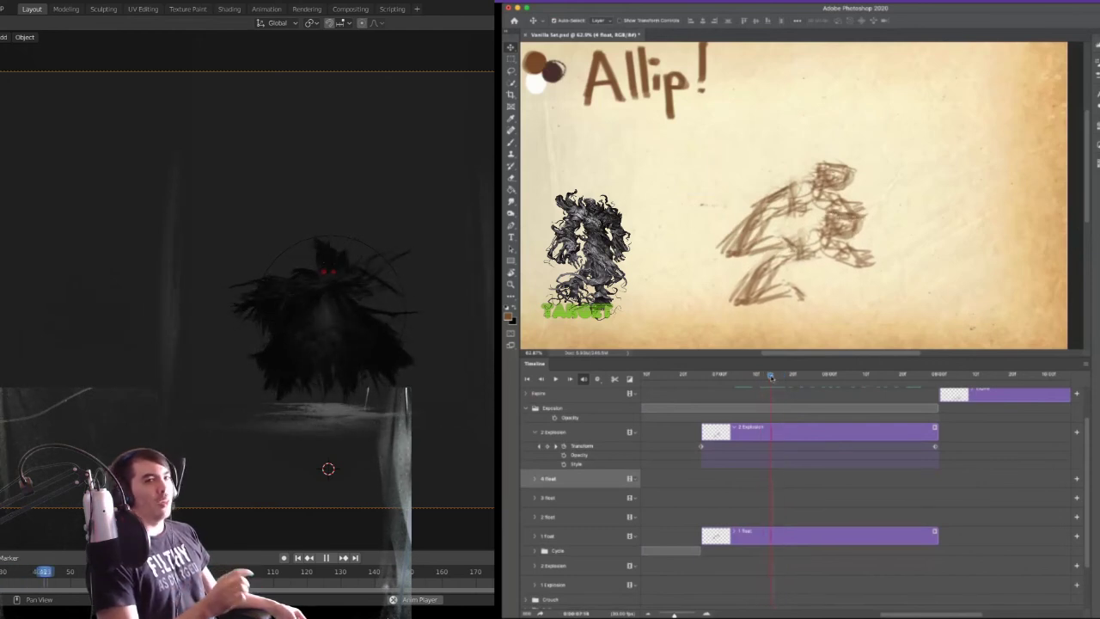
left_click_drag(674, 614, 666, 615)
left_click_drag(660, 519, 805, 484)
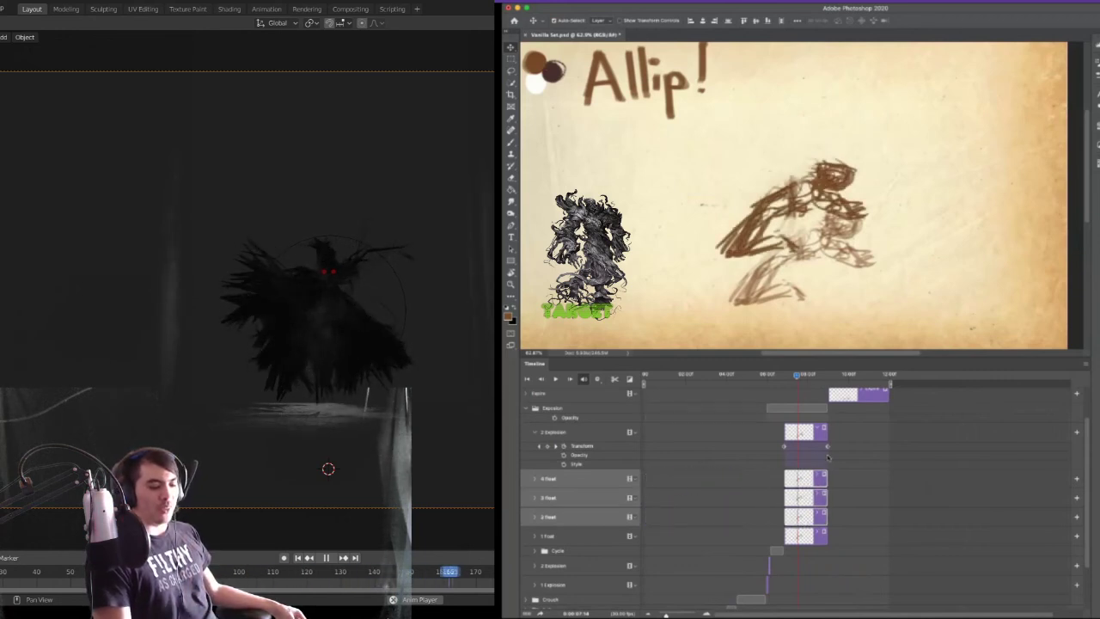
left_click_drag(666, 616, 676, 615)
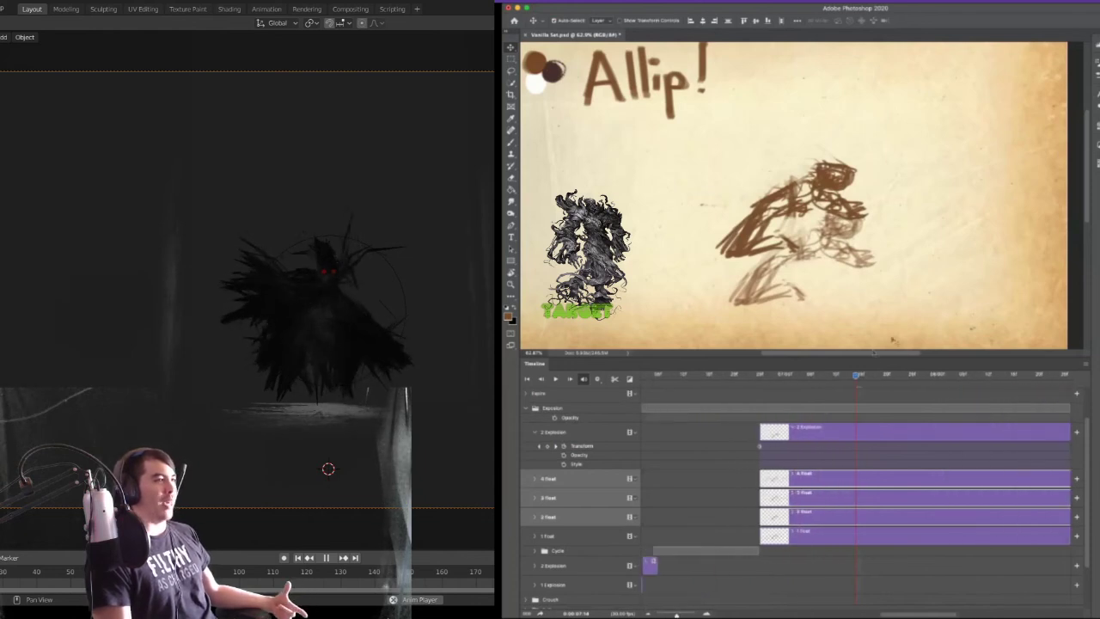
scroll(828, 435, "right", 3)
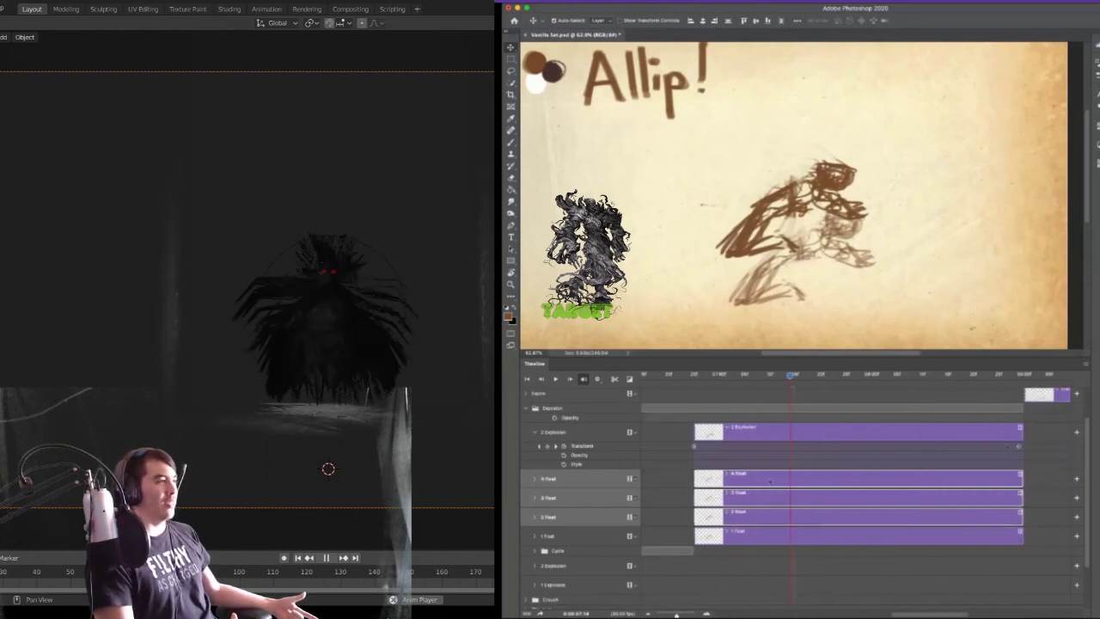
- Scrub back and forth through the copied 2 Explosion clip to examine the timing of the reference pose's rise
left_click(913, 518)
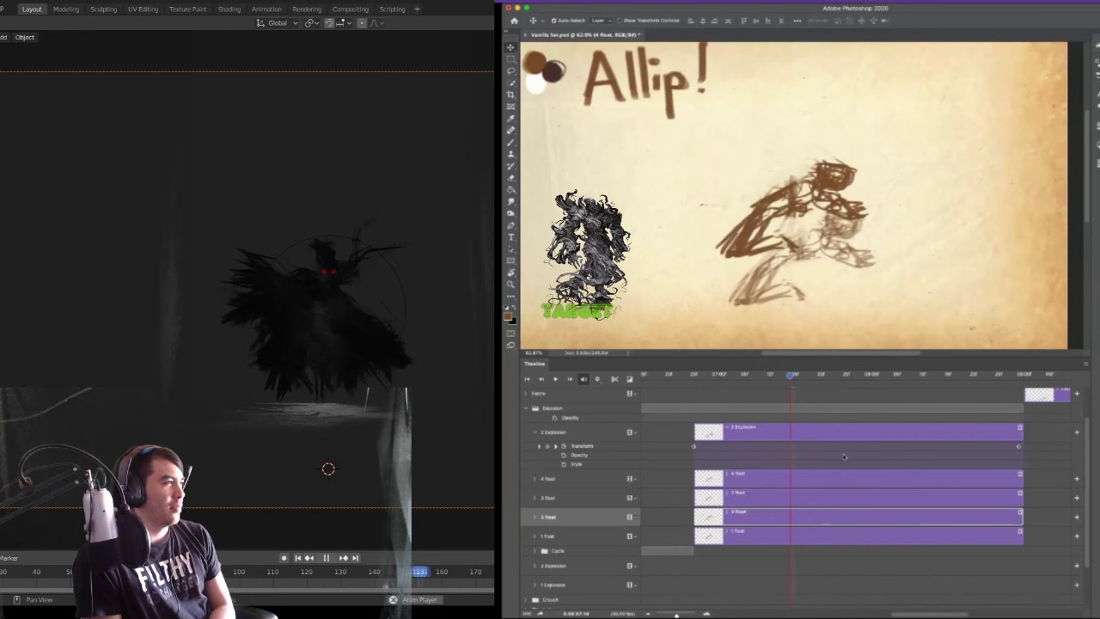
key("alt+bracketright")
key("alt+bracketright")
scroll(844, 457, "right", 3)
scroll(844, 456, "left", 2)
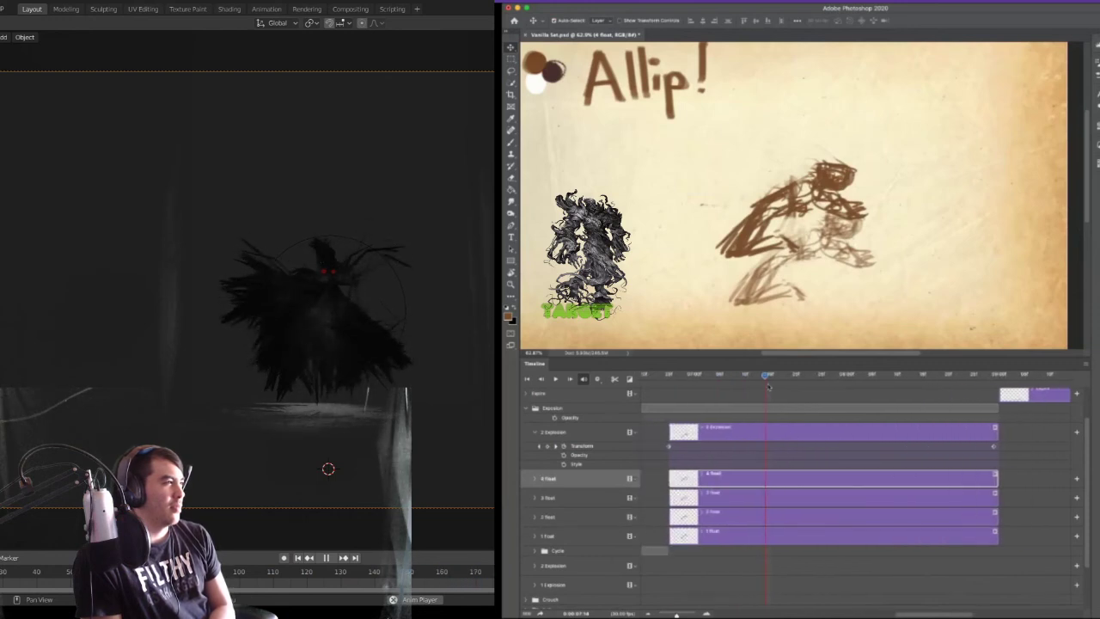
mouse_move(765, 379)
left_mouse_down()
mouse_move(988, 393)
mouse_move(773, 400)
mouse_move(925, 417)
mouse_move(708, 429)
mouse_move(1031, 447)
mouse_move(1009, 447)
left_mouse_up()
scroll(837, 425, "right", 3)
scroll(837, 425, "left", 1)
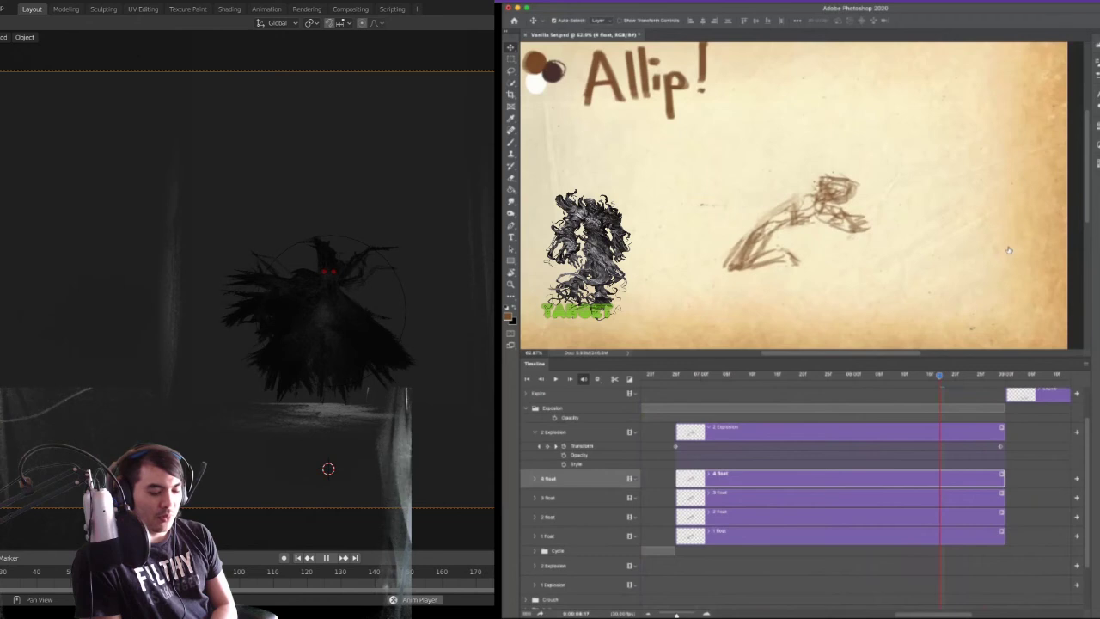
left_click_drag(941, 382, 676, 394)
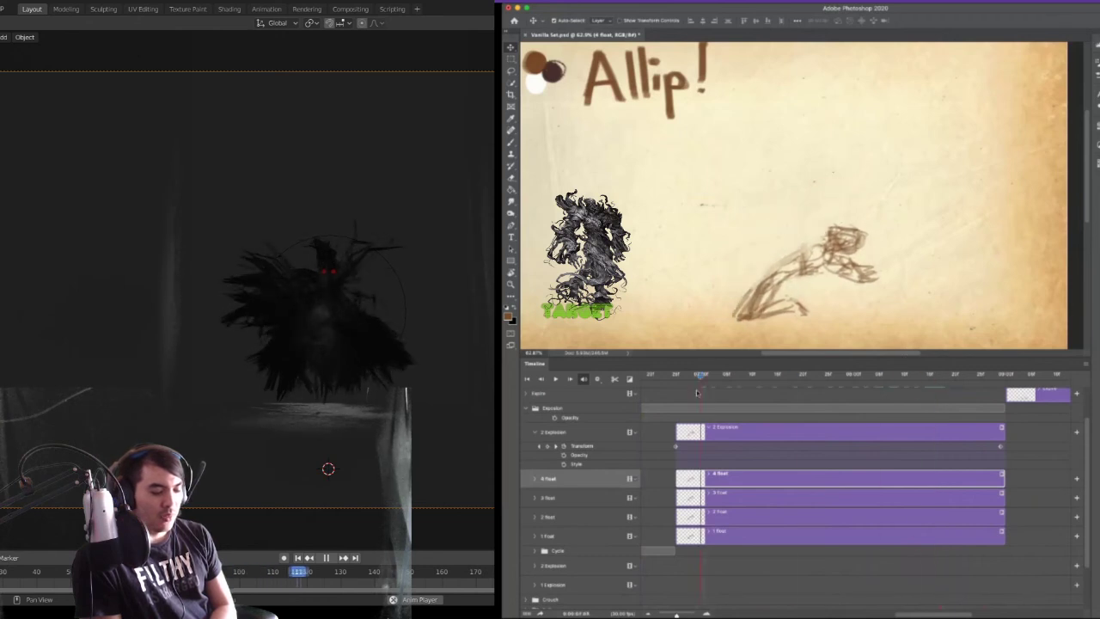
left_click_drag(676, 394, 846, 395)
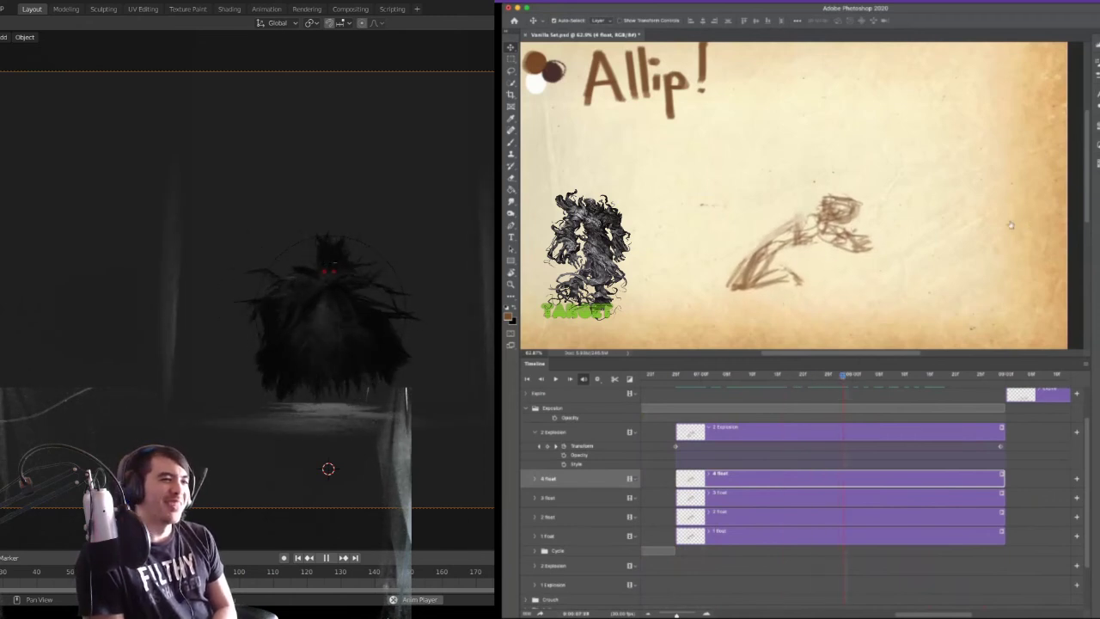
- Park the playhead about a third of the way into the rise and trim the end of 1 Float to it
mouse_move(844, 379)
left_mouse_down()
mouse_move(756, 380)
mouse_move(770, 383)
left_mouse_up()
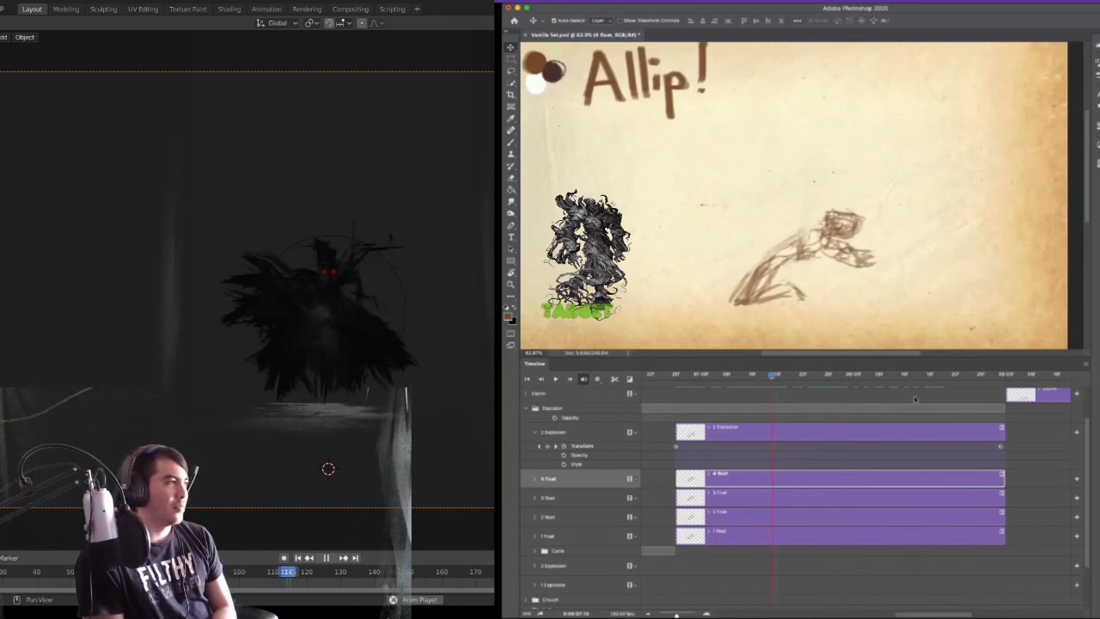
left_click(1001, 535)
left_click_drag(1002, 535, 771, 535)
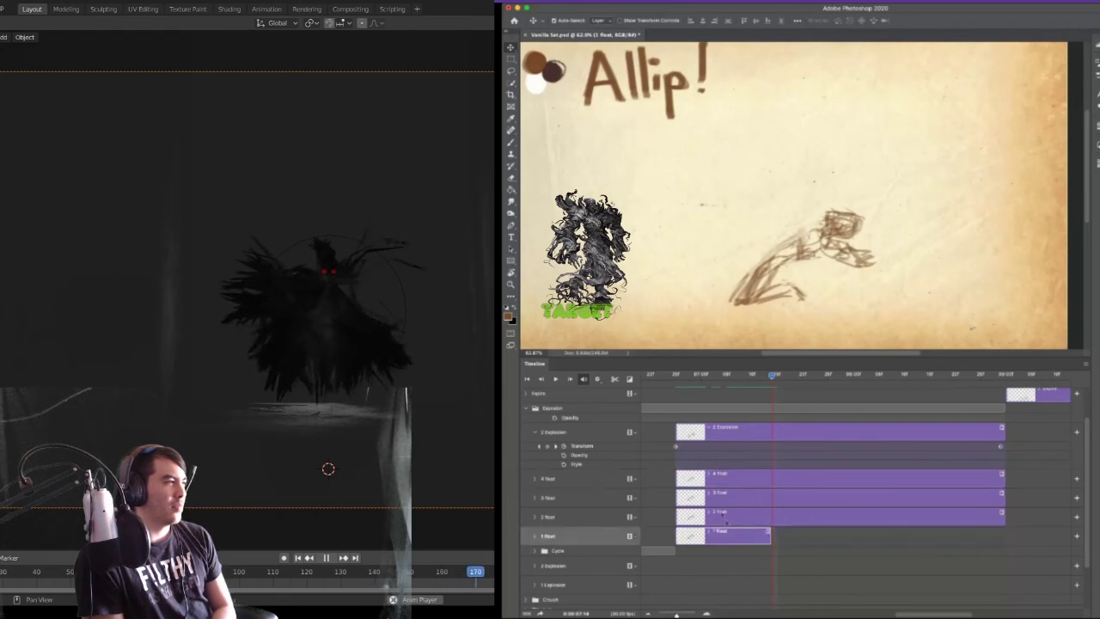
- Trim the 2 Float and 3 Float clips at both ends so they play one after another following 1 Float
left_click(678, 517)
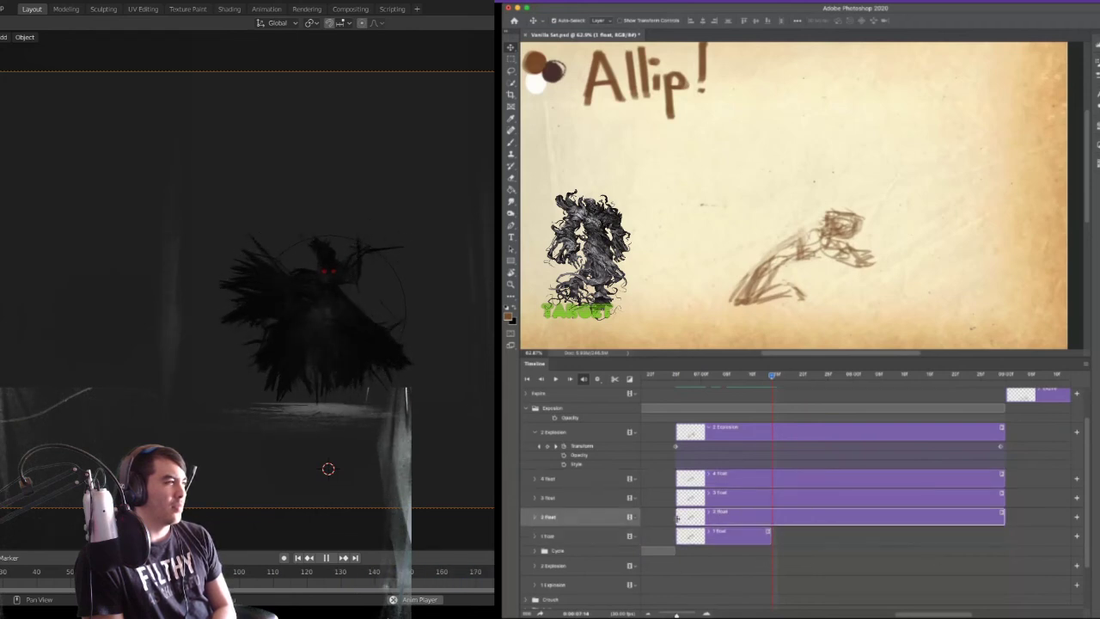
left_click_drag(771, 515, 772, 515)
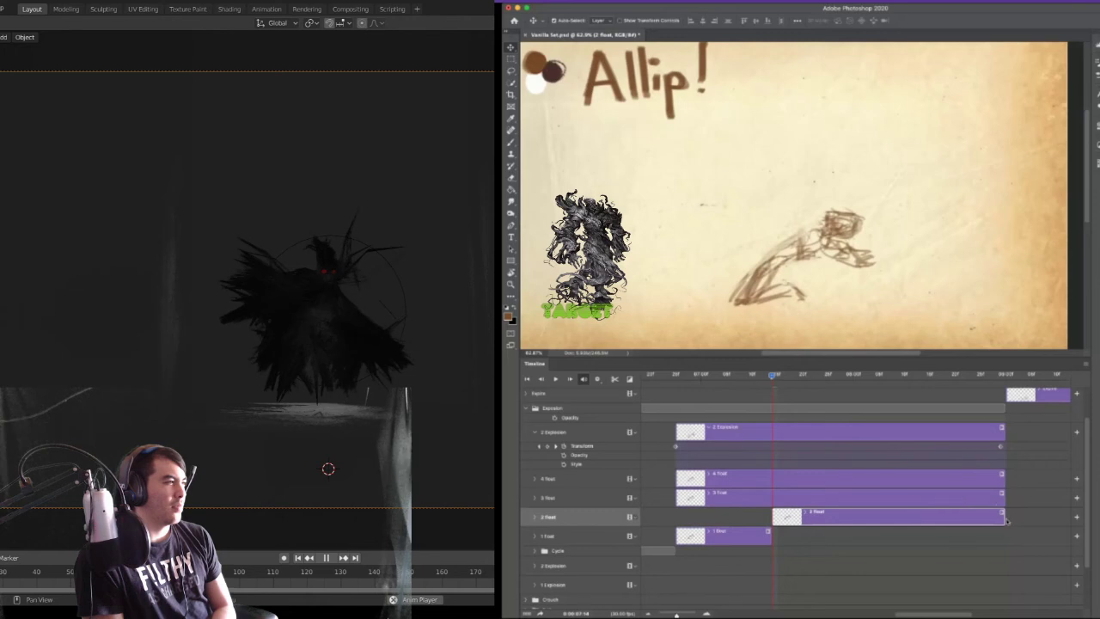
left_click_drag(1002, 516, 857, 519)
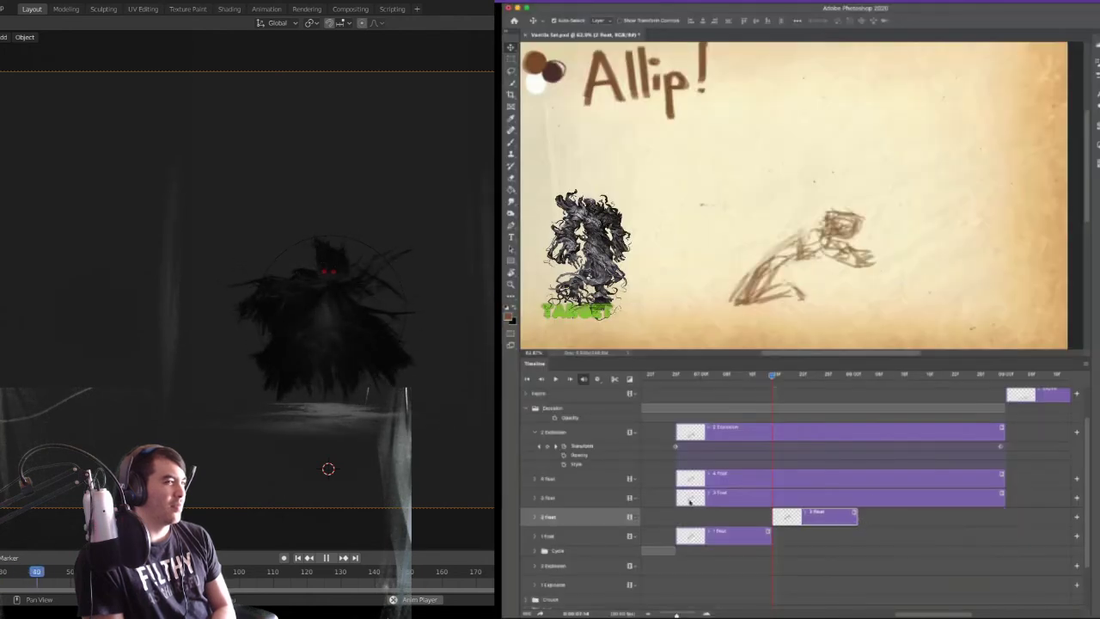
left_click_drag(693, 507, 877, 508)
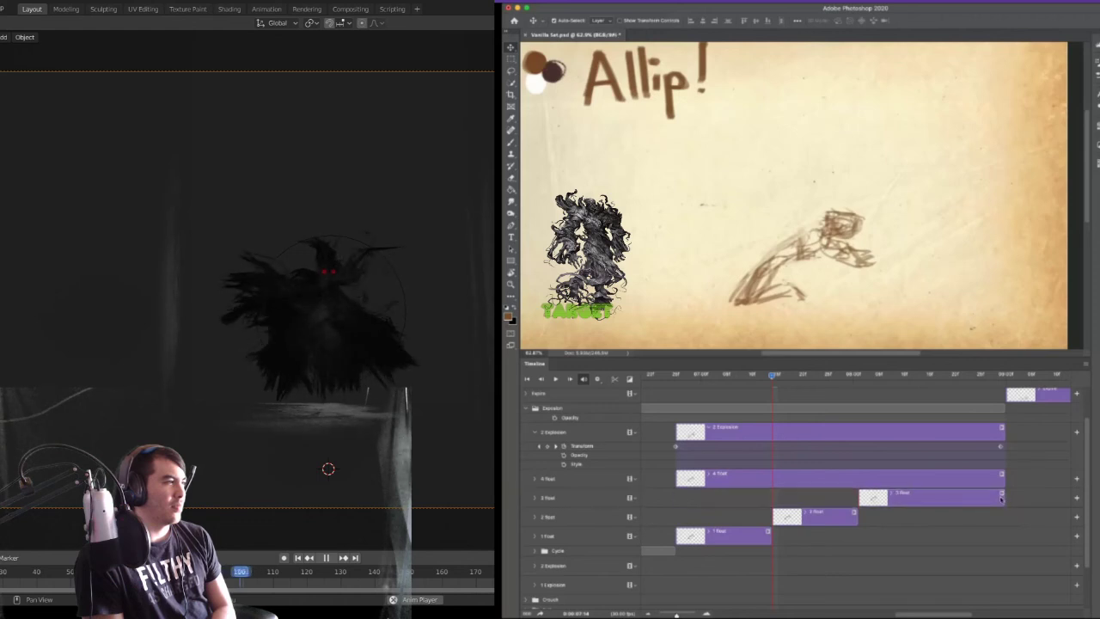
left_click_drag(1004, 499, 949, 500)
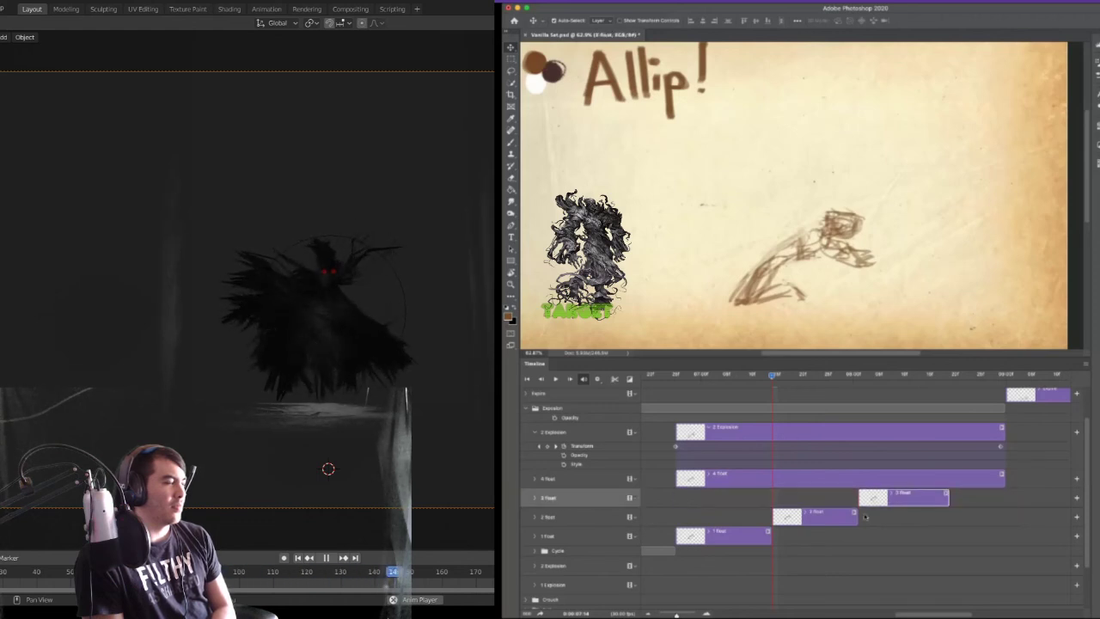
- Extend the end of 1 Float slightly and shift the 2 Float clip so it begins where 1 Float ends
left_click(758, 540)
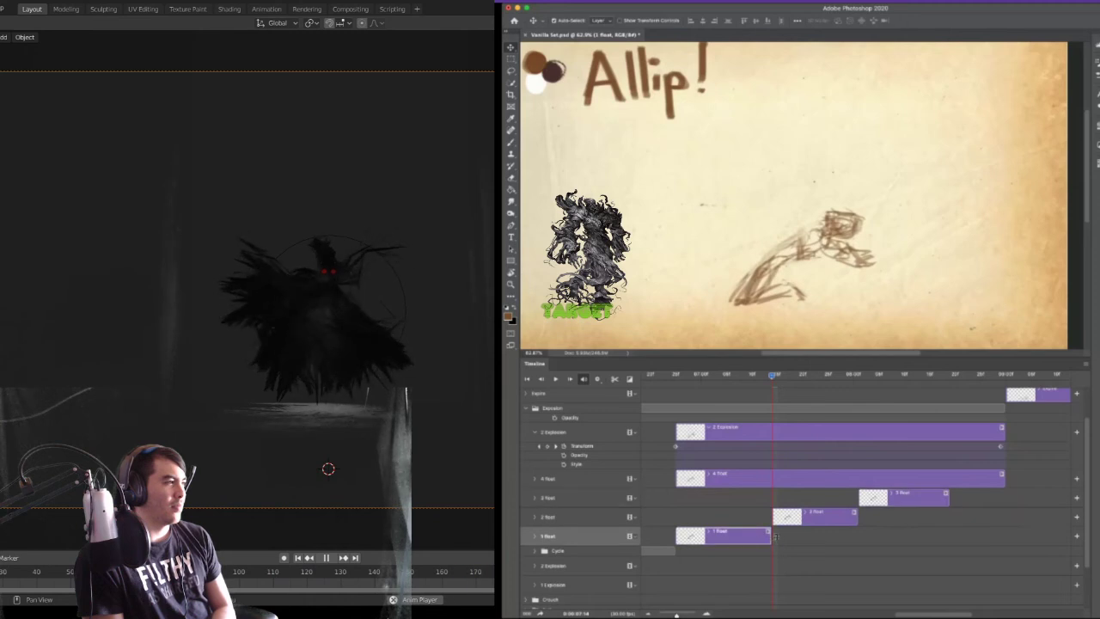
left_click(859, 518)
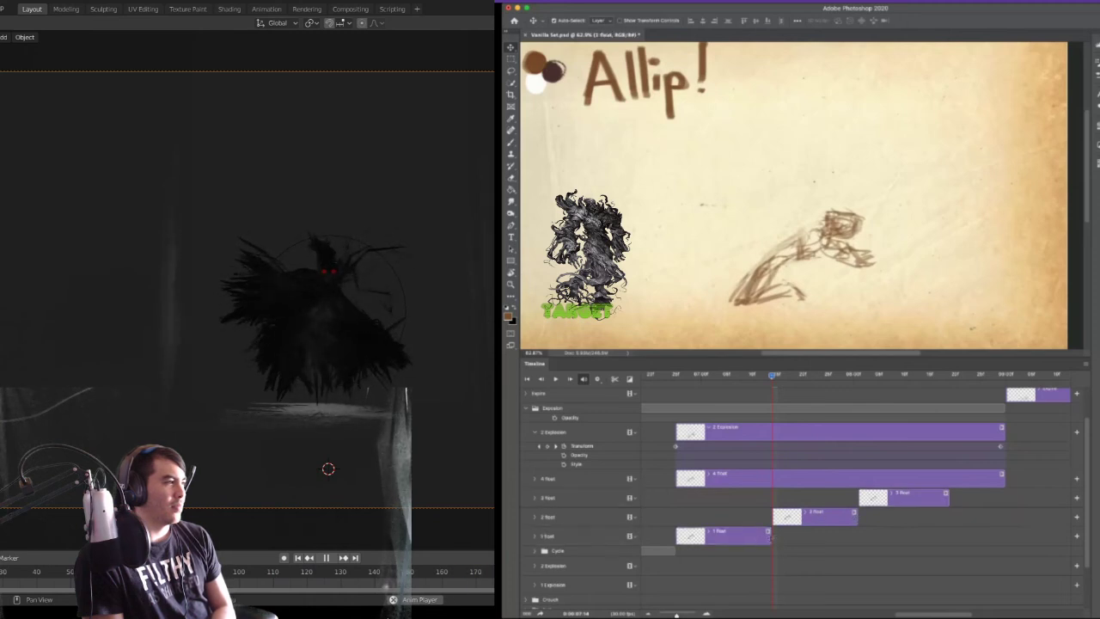
left_click(770, 536)
left_click_drag(781, 537, 823, 519)
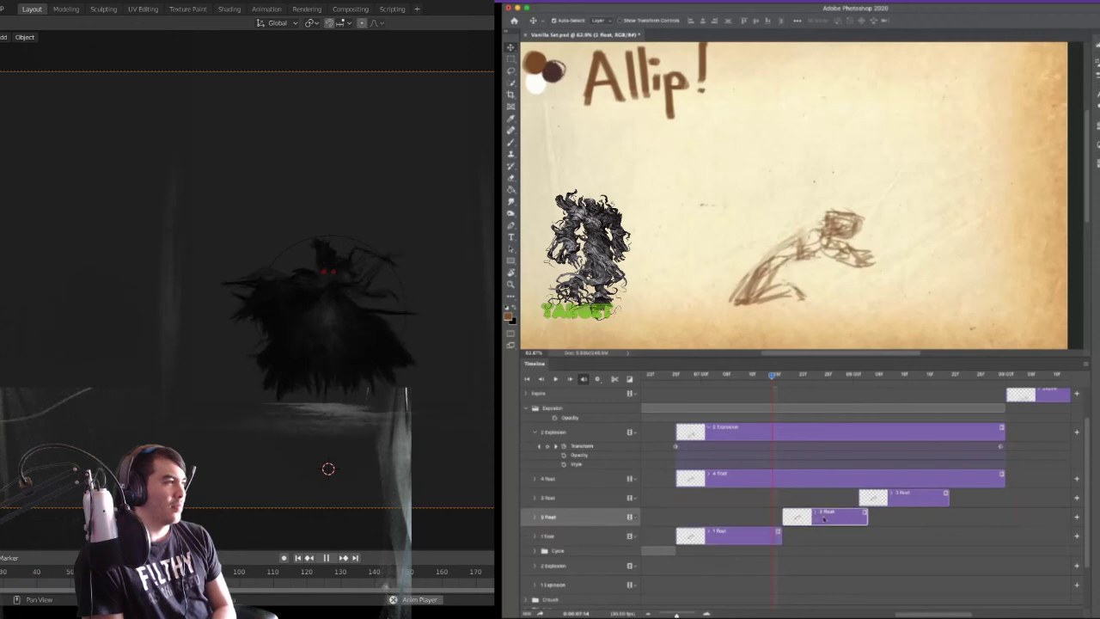
left_click(870, 519)
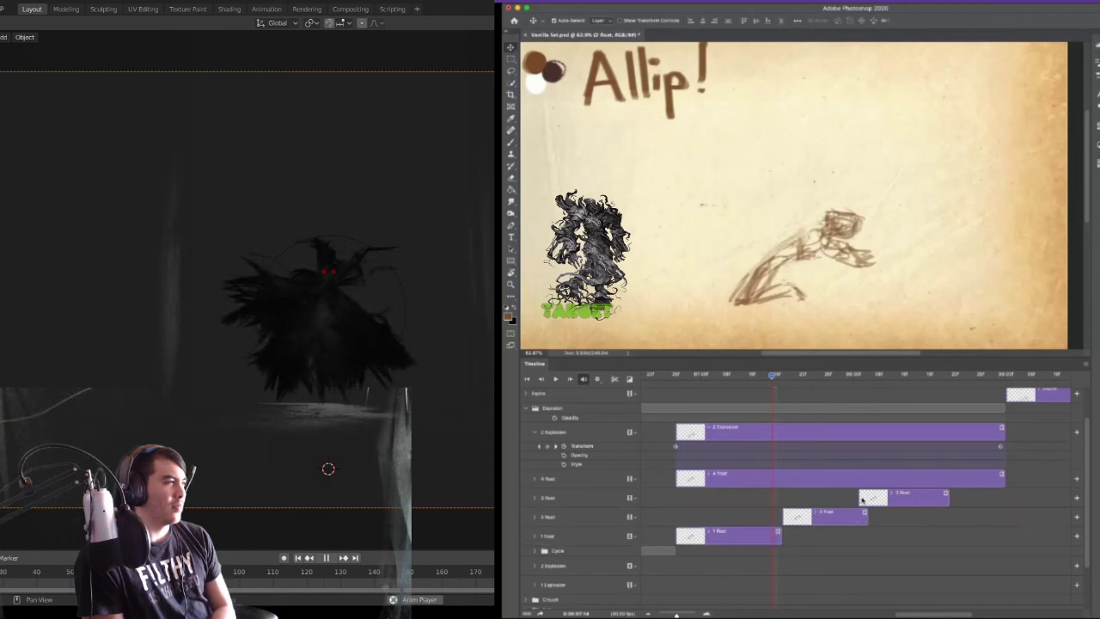
- Trim the start of 3 Float to the end of 2 Float, and the start of 4 Float to the end of 3 Float
left_click(869, 498)
left_click_drag(870, 498, 880, 499)
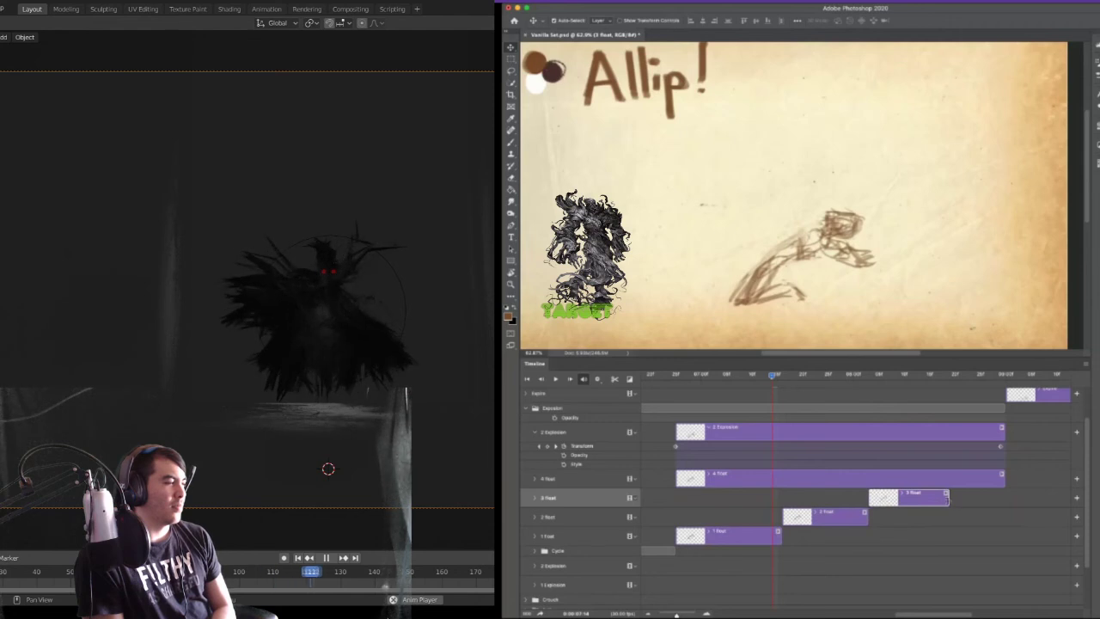
left_click(674, 483)
left_click_drag(677, 481, 952, 501)
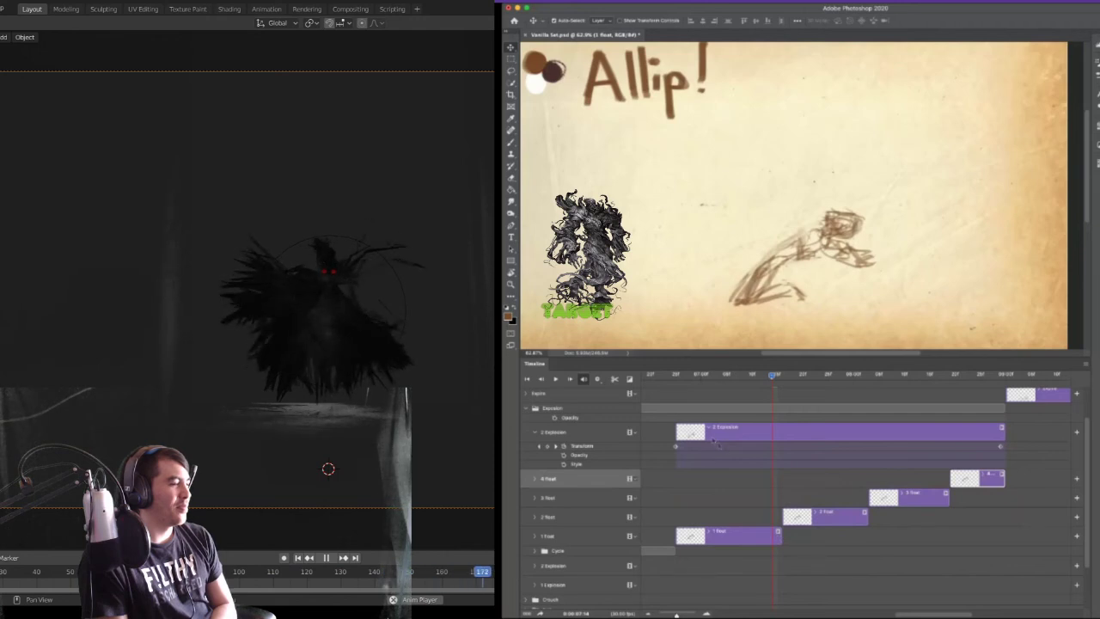
left_click_drag(772, 377, 777, 378)
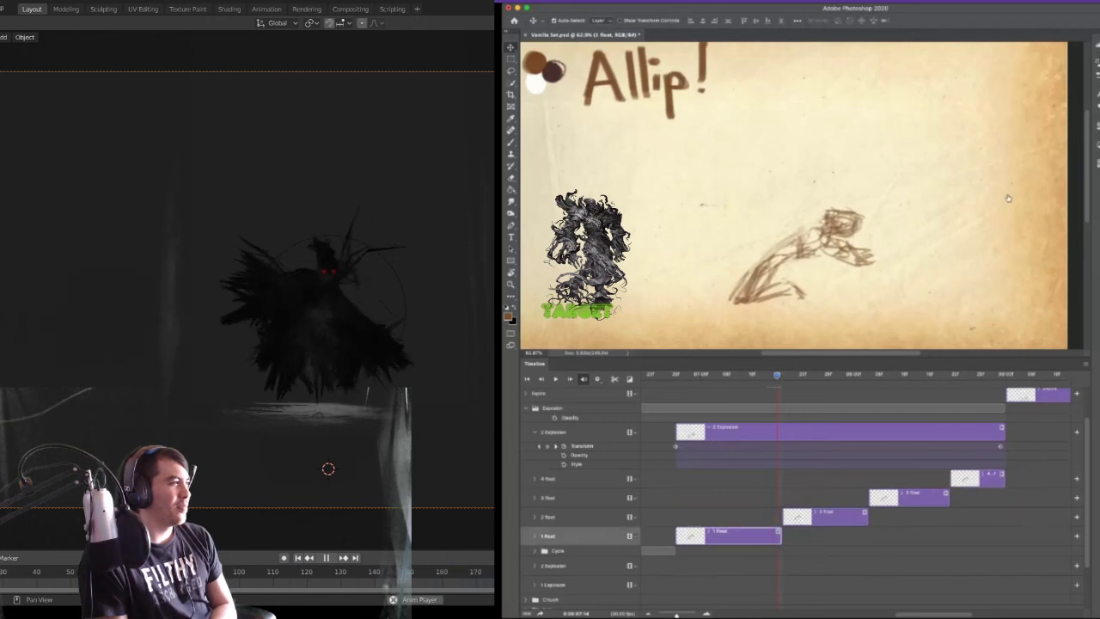
left_click(787, 378)
left_click_drag(787, 379, 781, 382)
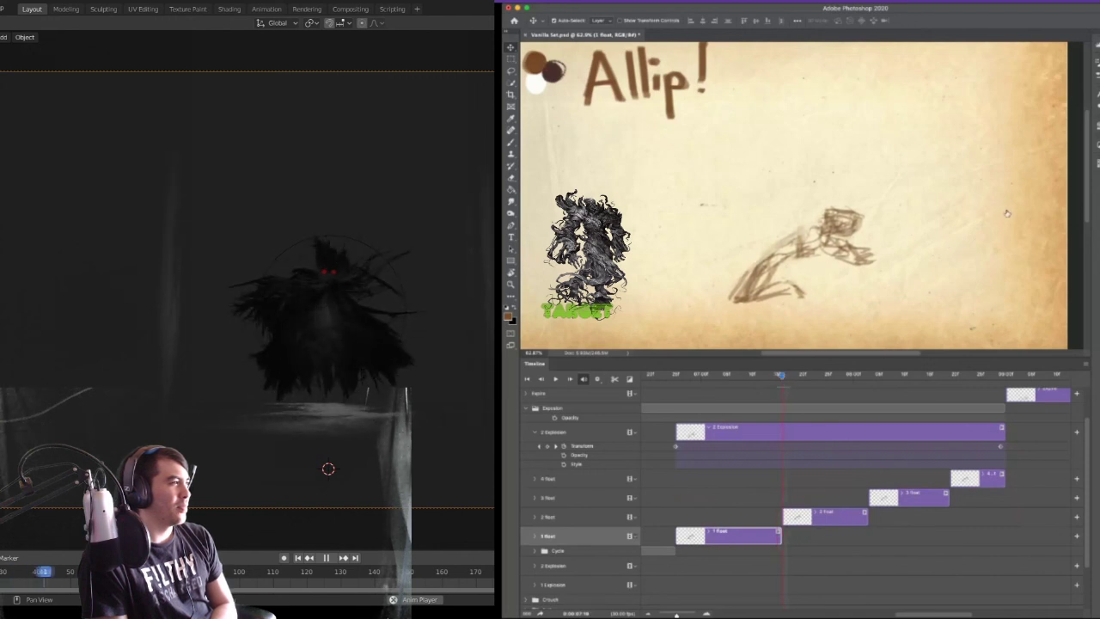
left_click_drag(832, 258, 822, 213)
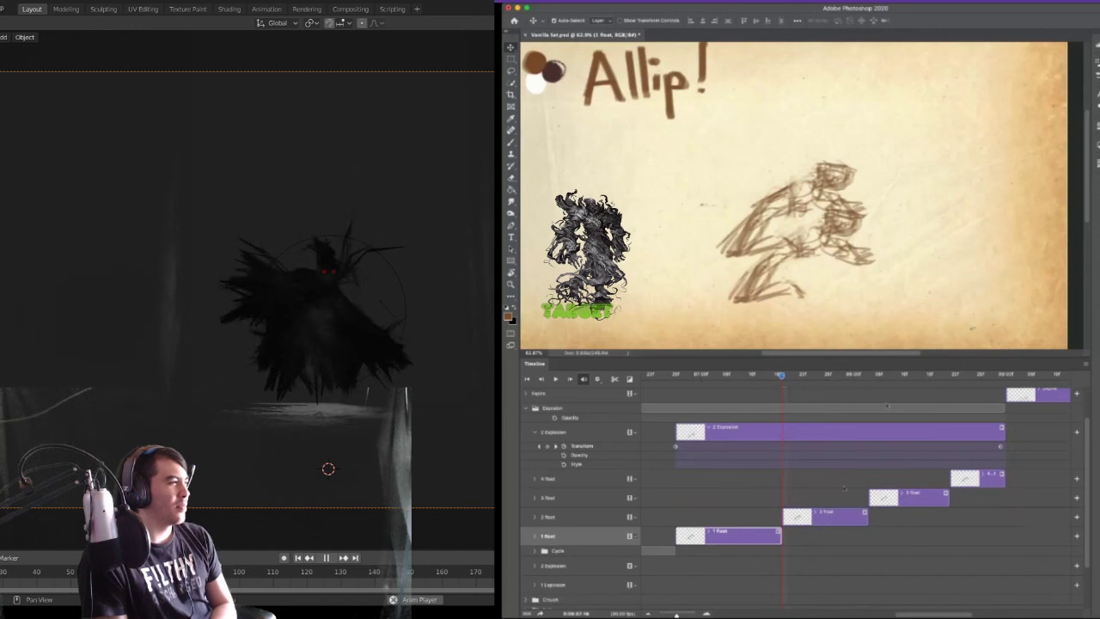
key("alt+bracketright")
key("ctrl+t")
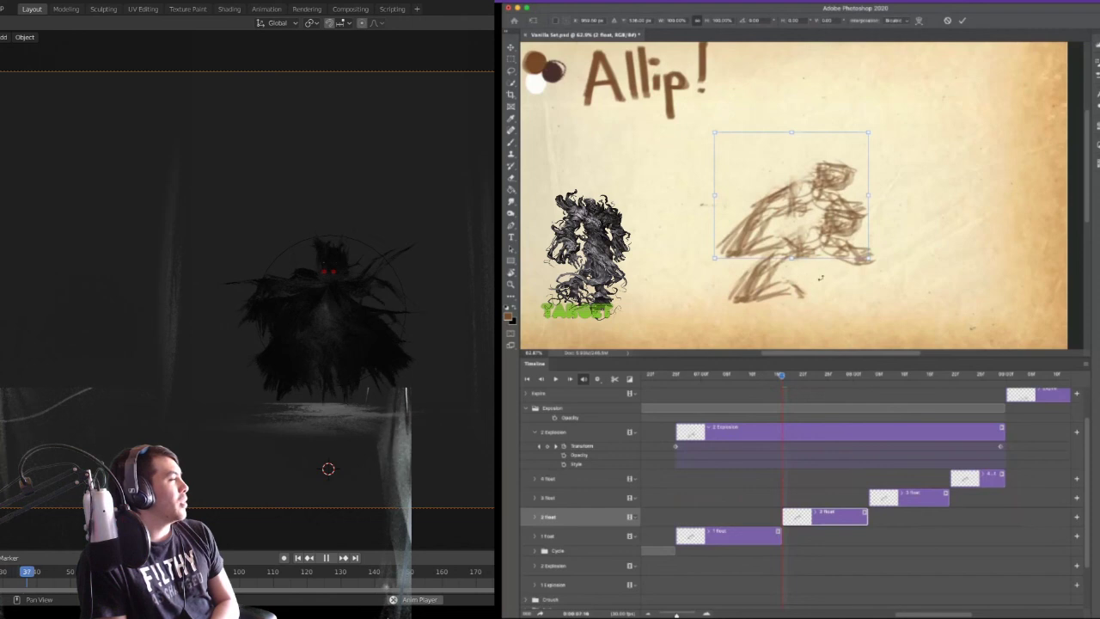
key("Return")
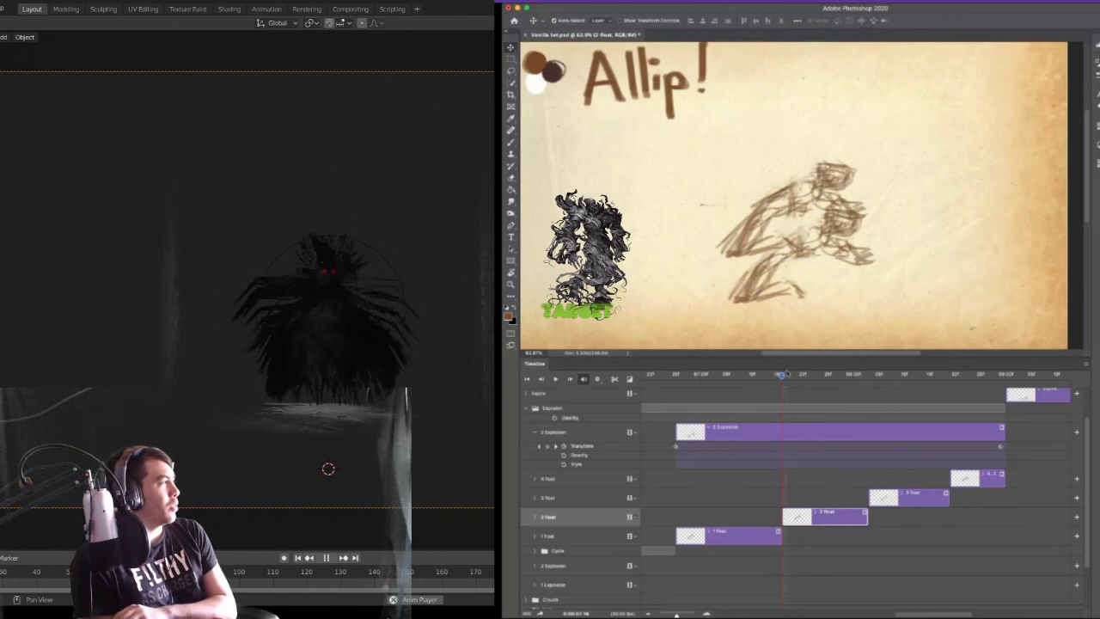
- Return the playhead to the start of 1 Float and move its drawing down onto the reference pose with Free Transform
mouse_move(781, 377)
left_mouse_down()
mouse_move(868, 391)
mouse_move(674, 404)
mouse_move(1003, 426)
mouse_move(682, 442)
mouse_move(724, 445)
left_mouse_up()
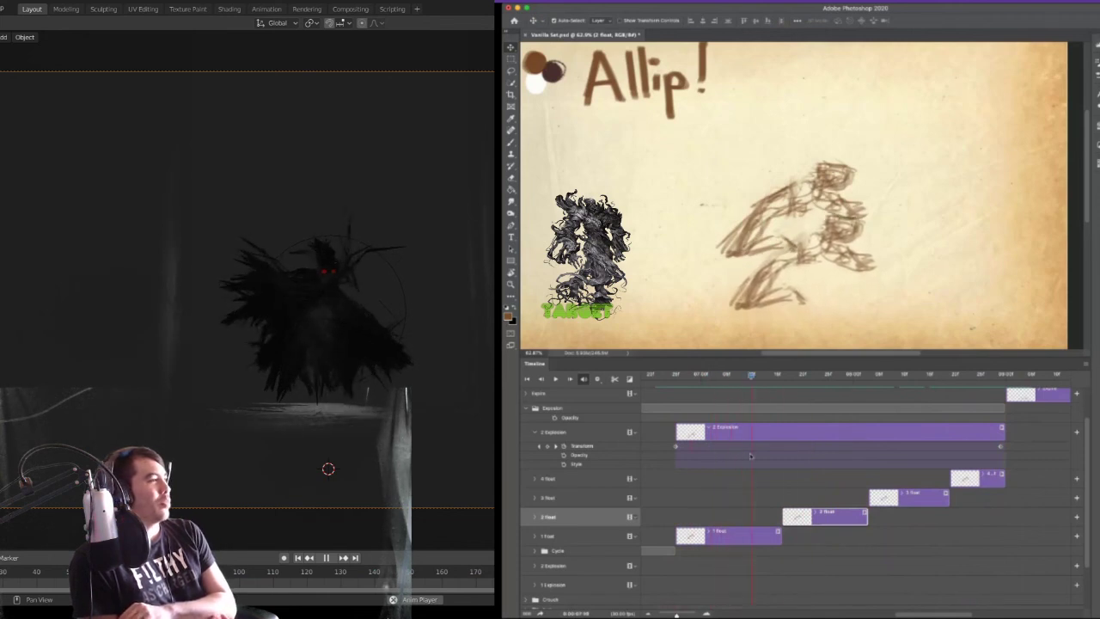
left_click_drag(715, 461, 675, 456)
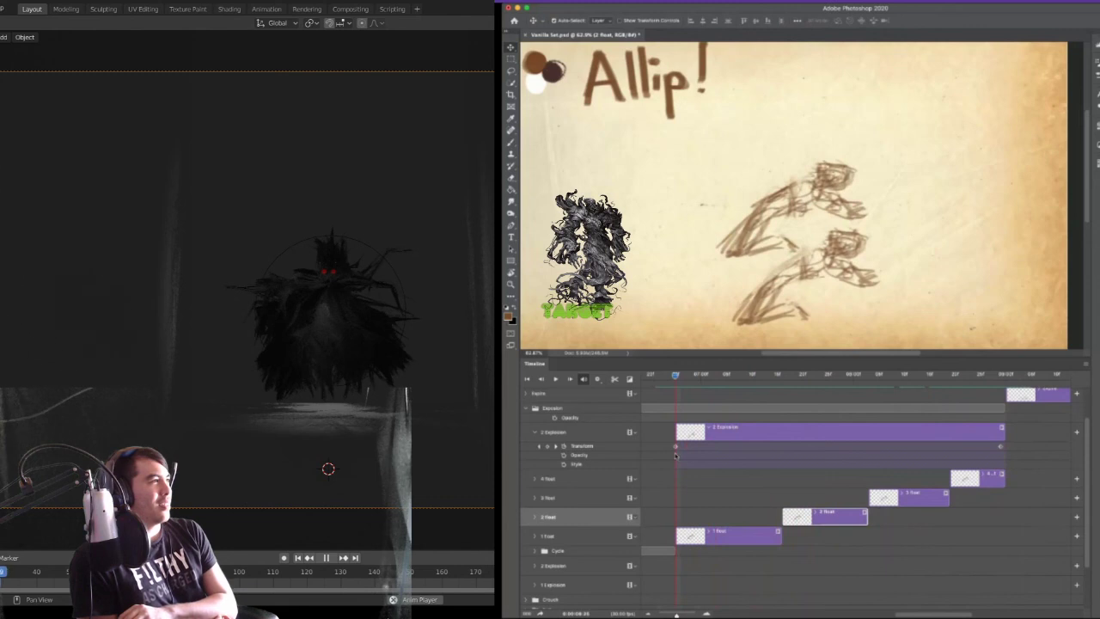
left_click(786, 248)
key("super+t")
mouse_move(787, 204)
left_mouse_down()
mouse_move(801, 271)
mouse_move(783, 275)
mouse_move(802, 276)
left_mouse_up()
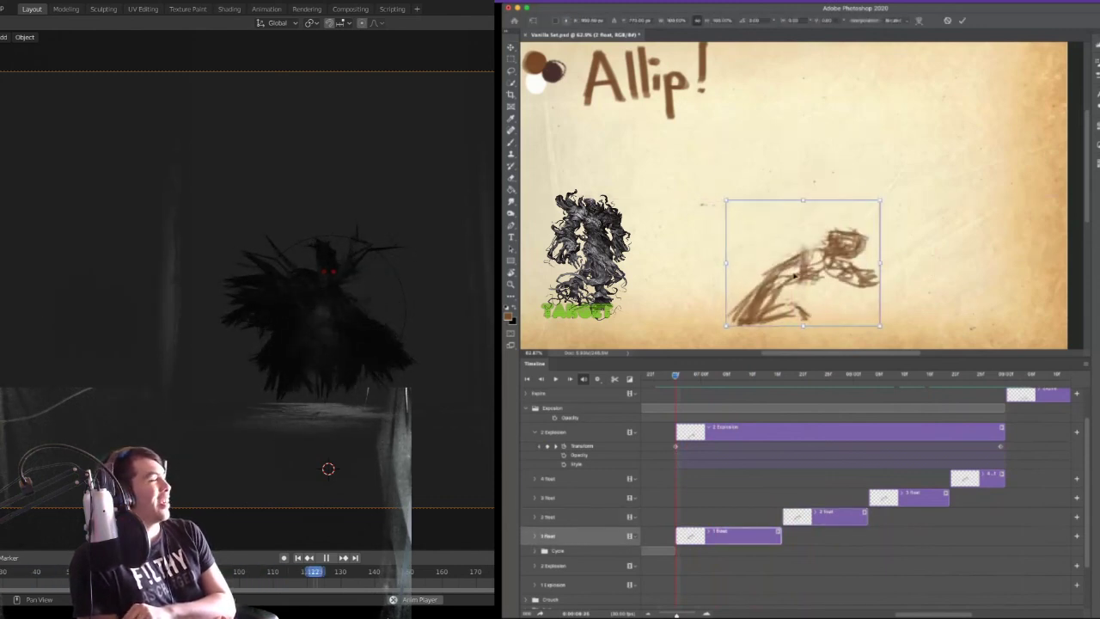
key("Return")
- At the start of the 2 Float clip, move its drawing down onto the reference pose with Free Transform
mouse_move(675, 376)
left_mouse_down()
mouse_move(776, 397)
mouse_move(781, 416)
left_mouse_up()
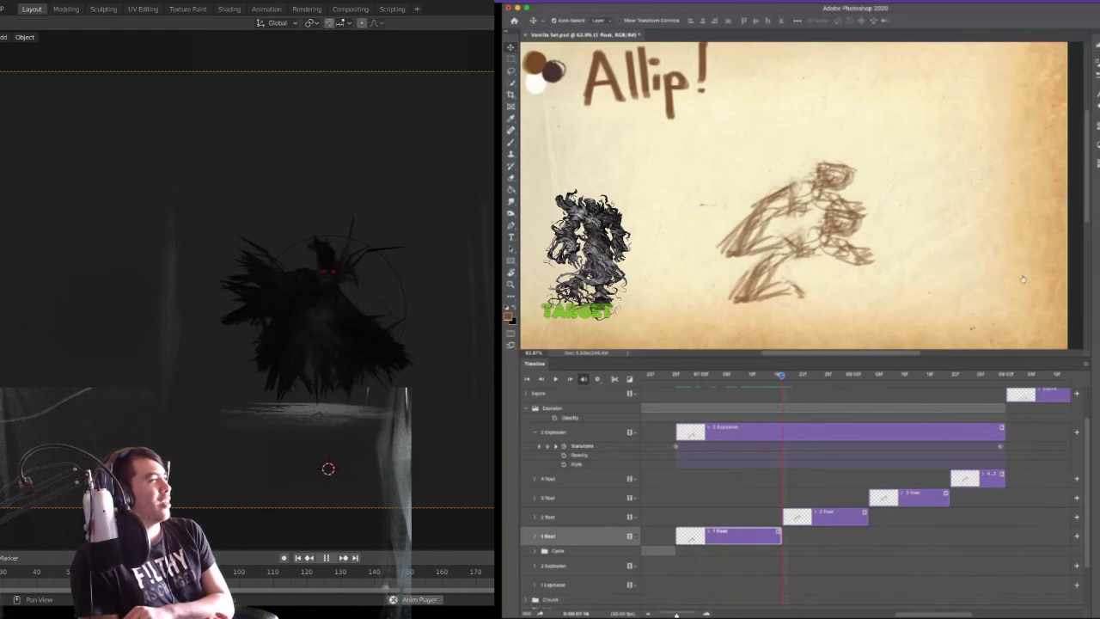
key("alt+bracketright")
key("super+t")
left_click_drag(774, 217, 782, 265)
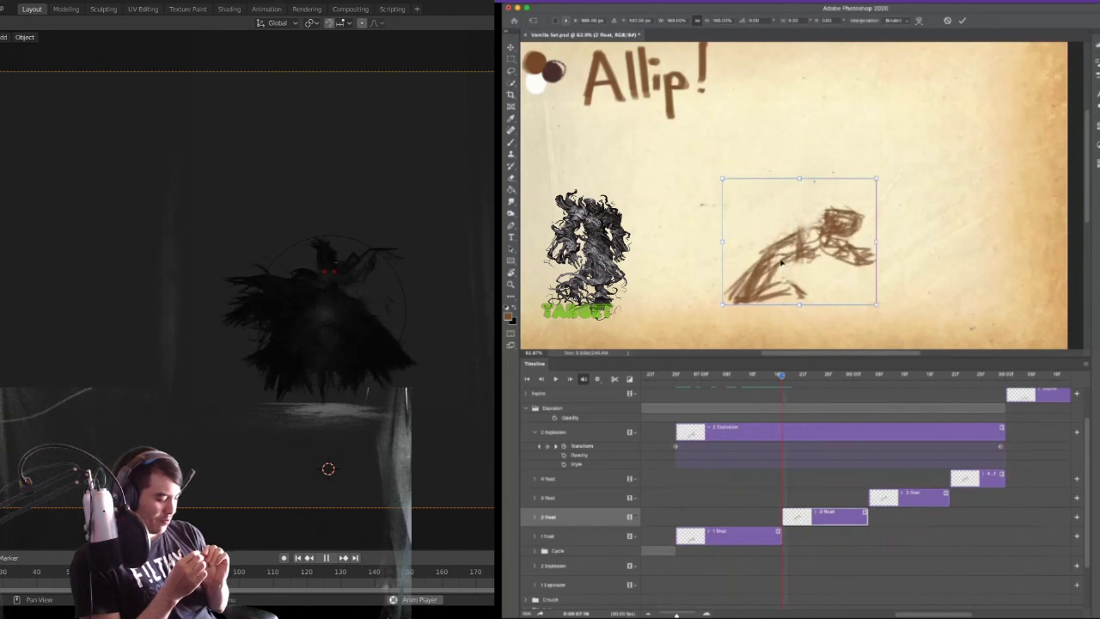
key("Return")
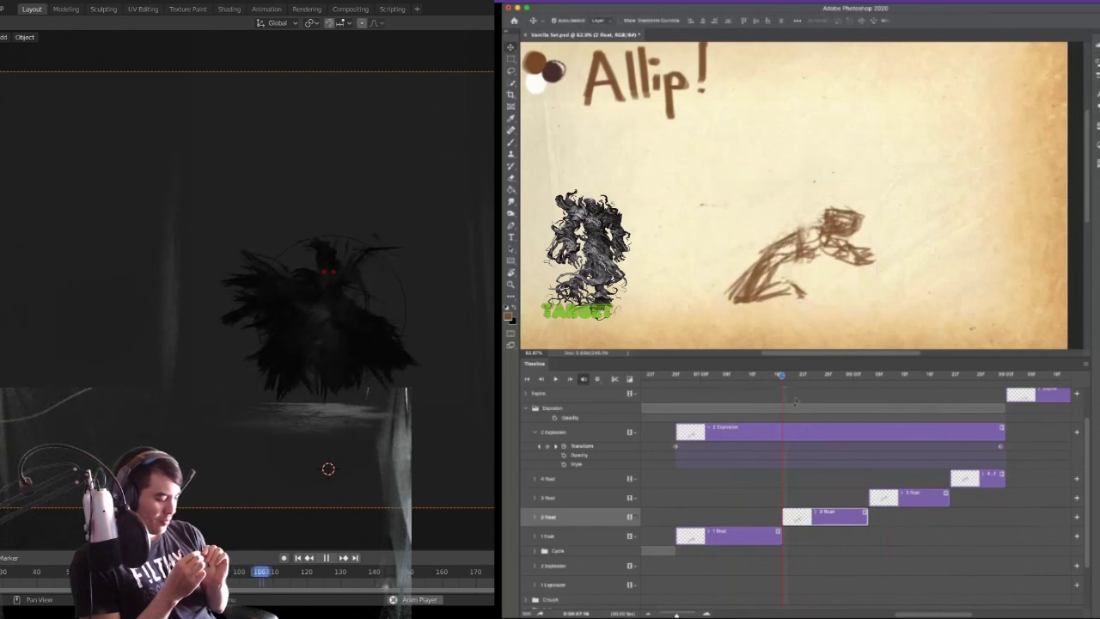
- At the start of the 3 Float clip, move its drawing down onto the reference pose with Free Transform
left_click_drag(781, 376, 869, 396)
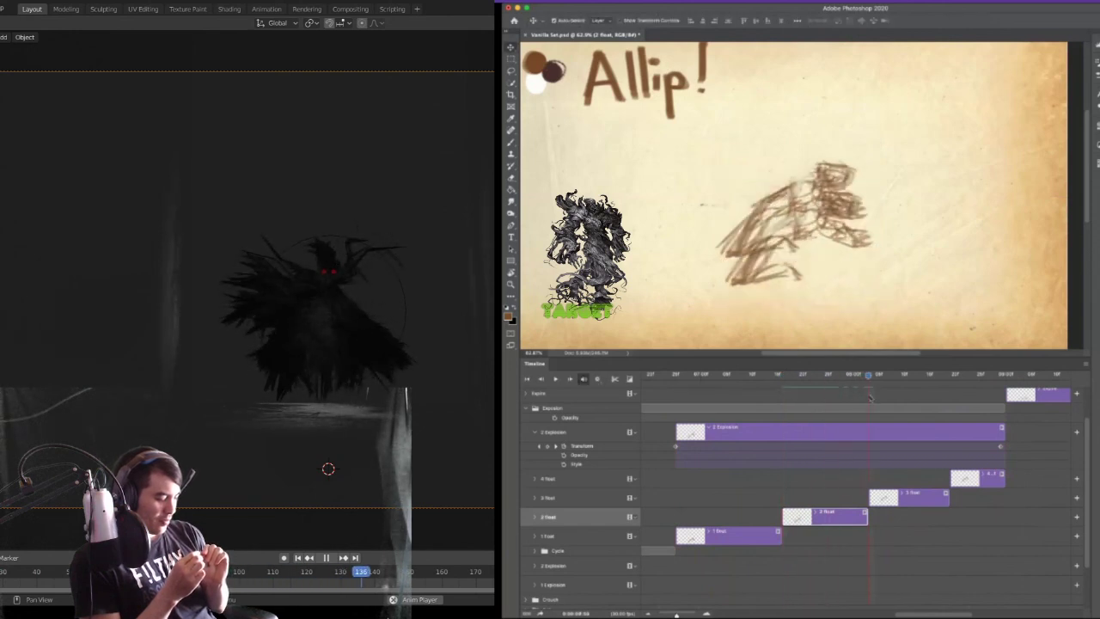
key("alt+bracketright")
key("ctrl+t")
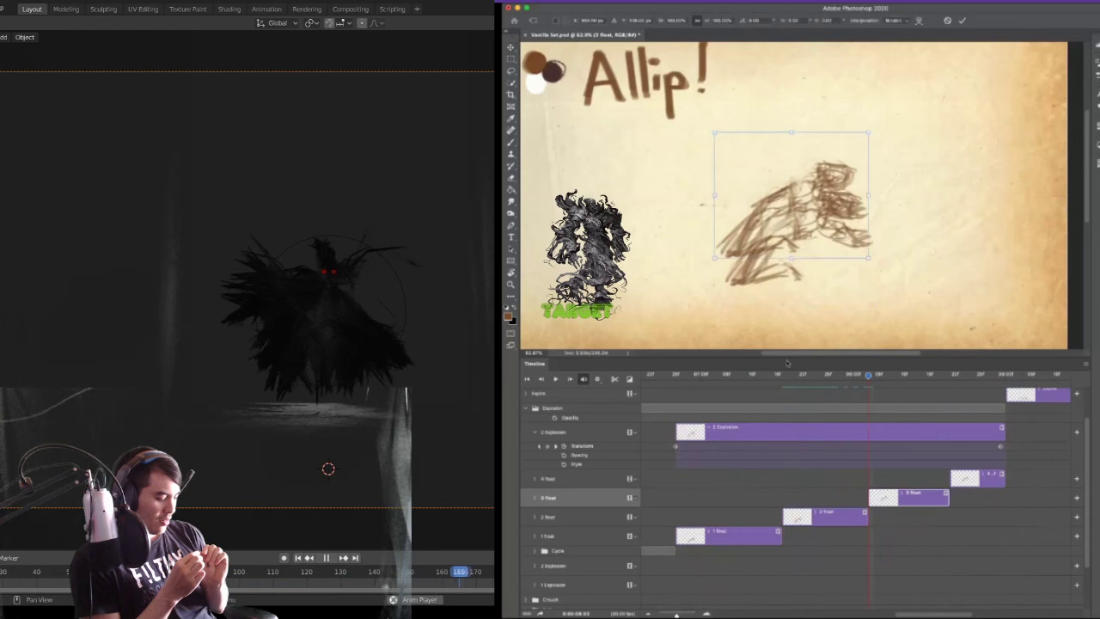
left_click_drag(788, 207, 792, 236)
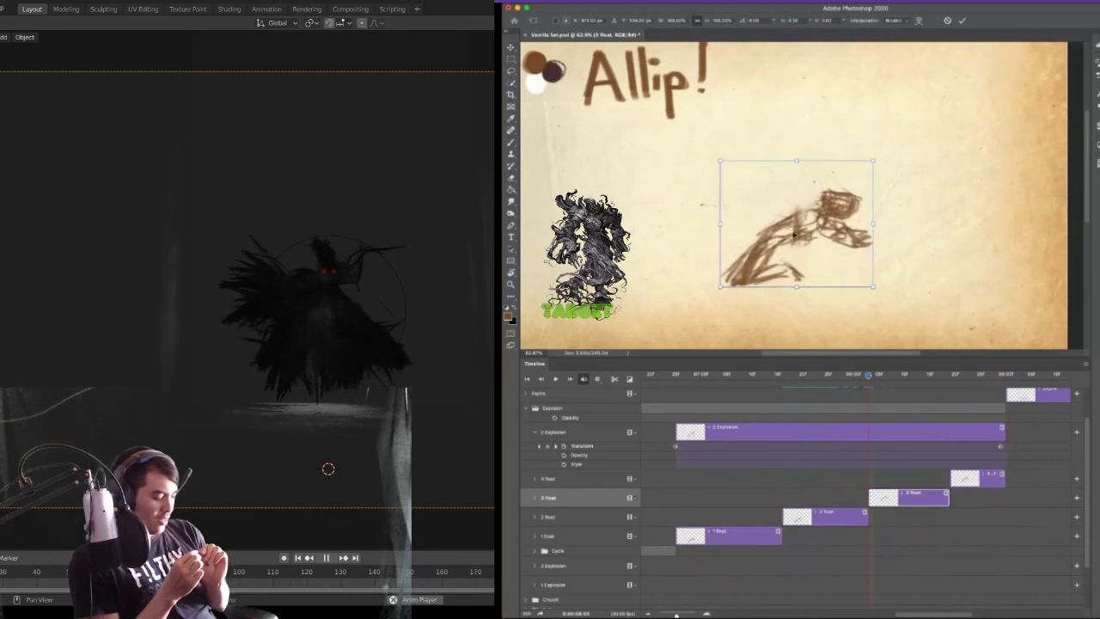
key("Return")
- At the start of the 4 Float clip, select its layer and align its drawing with the reference pose using Free Transform
left_click(954, 391)
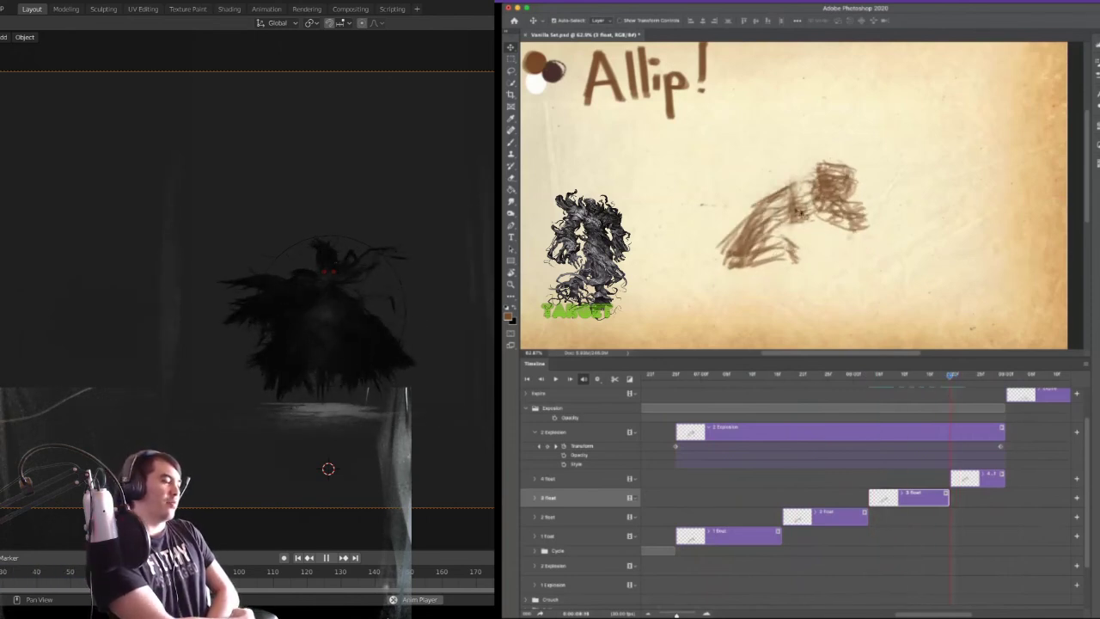
key("super+alt+a")
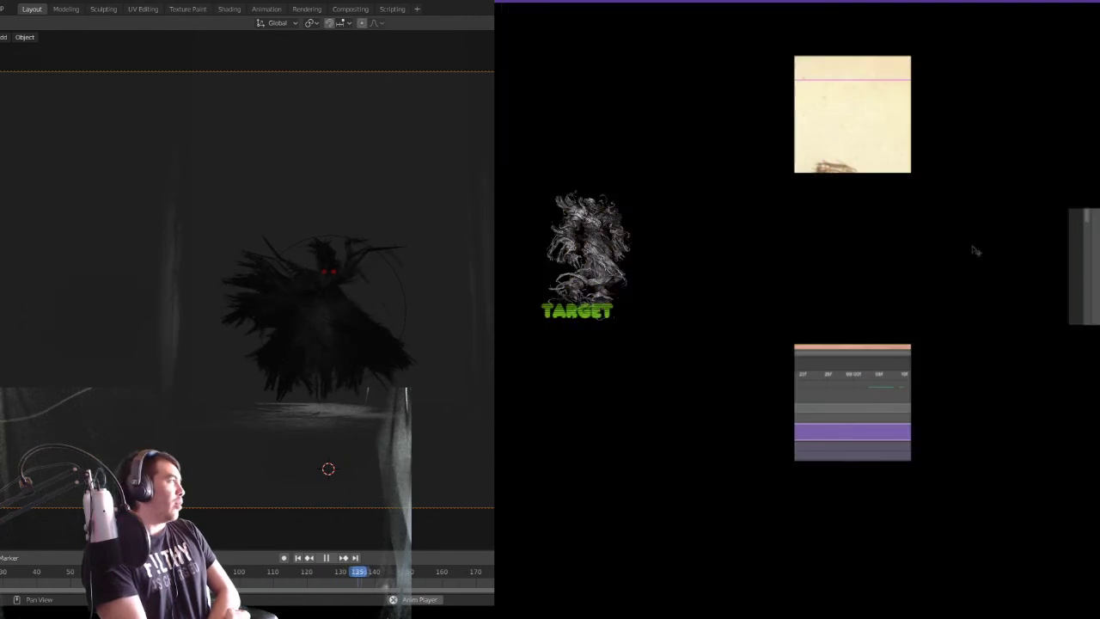
key("alt+bracketright")
key("alt+bracketleft")
key("alt+bracketleft")
key("super+t")
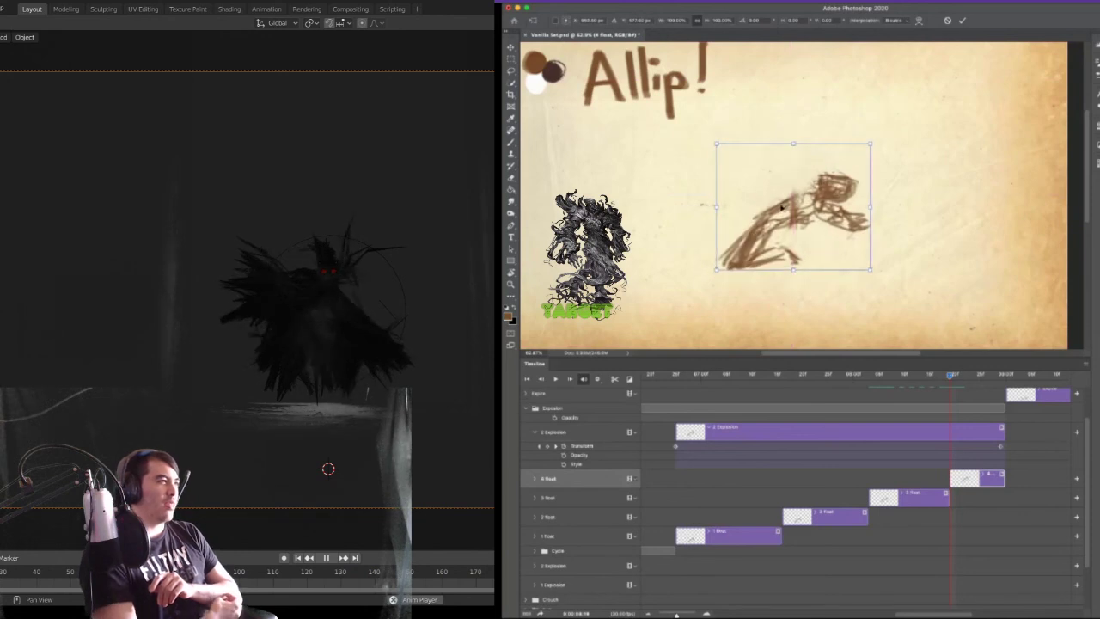
key("Return")
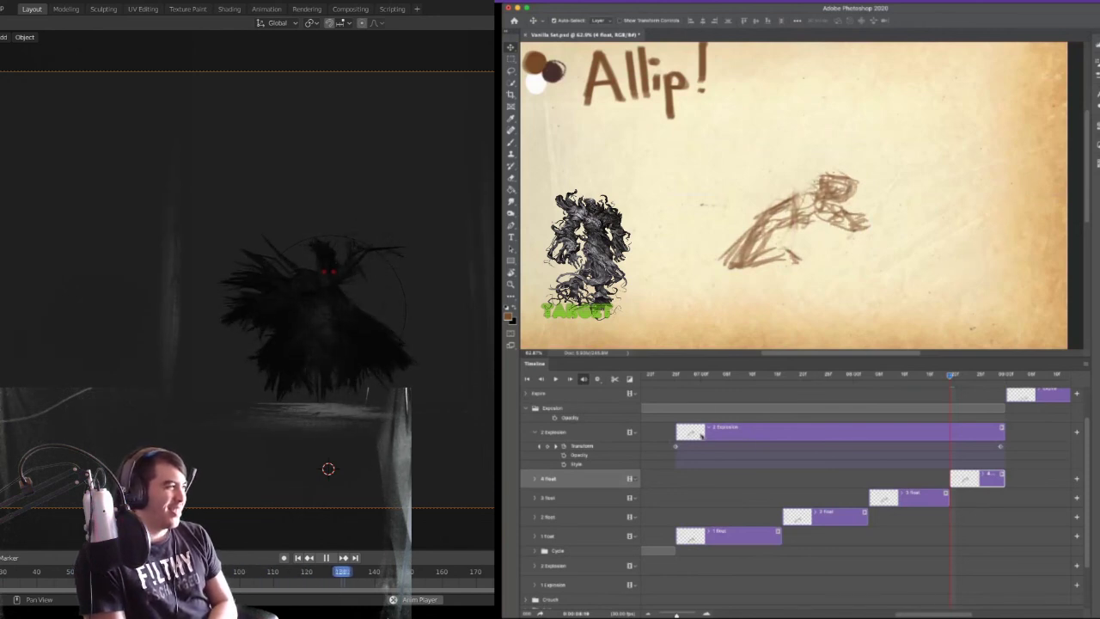
- Enlarge the canvas area, fit the full timeline in view, and play the animation from the beginning to review the explosion
key("space")
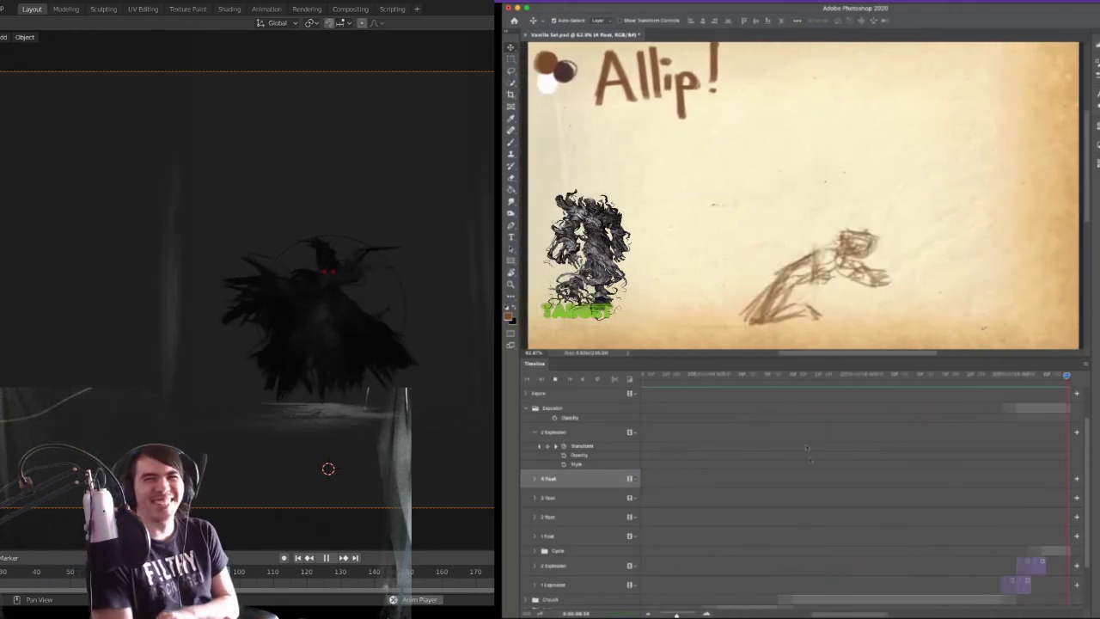
left_click_drag(668, 616, 667, 616)
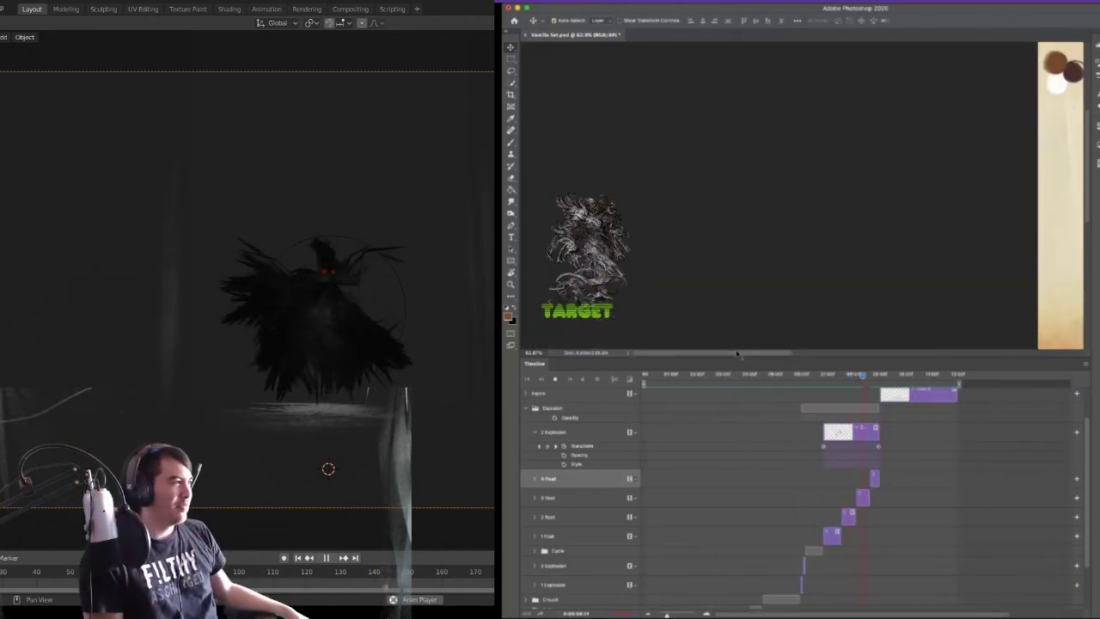
left_click_drag(744, 353, 745, 363)
left_click(799, 353)
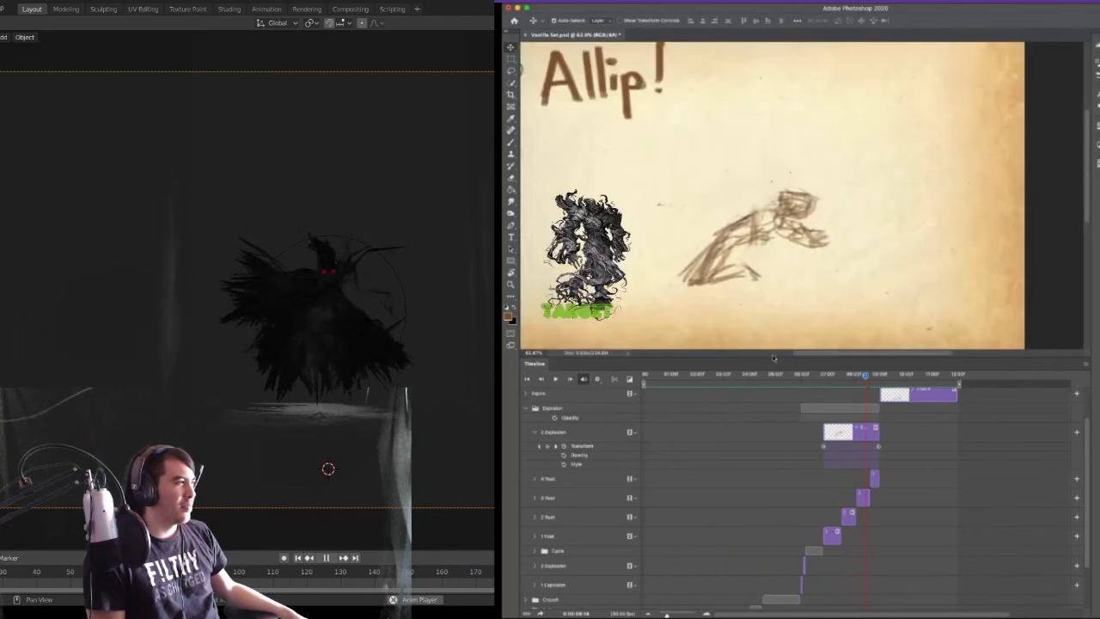
left_click_drag(774, 358, 774, 488)
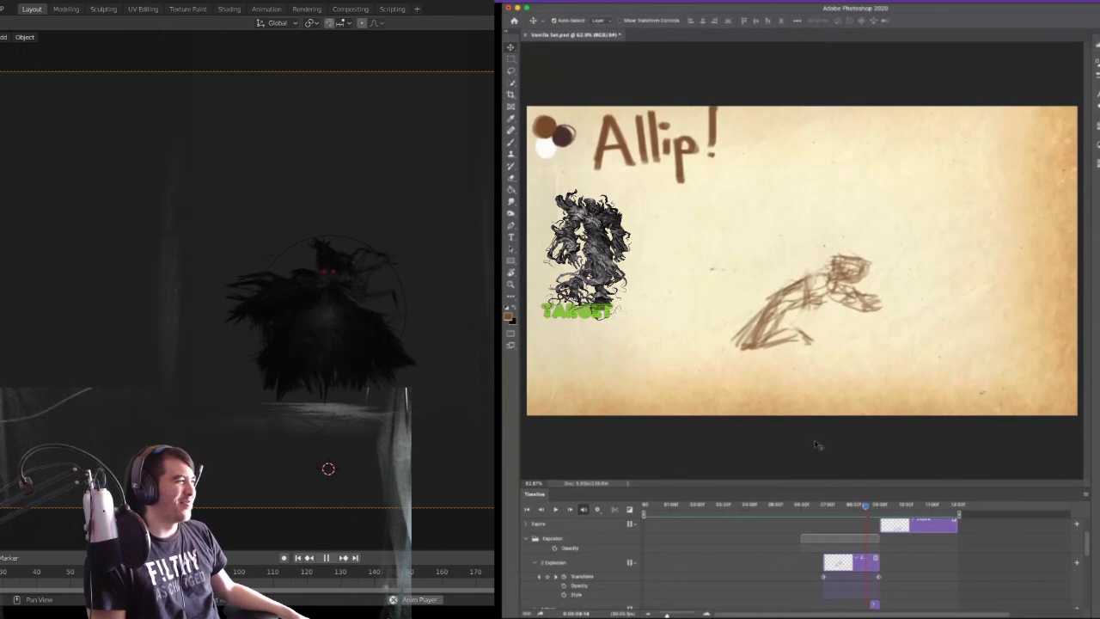
key("super+=")
left_click_drag(865, 509, 607, 539)
key("space")
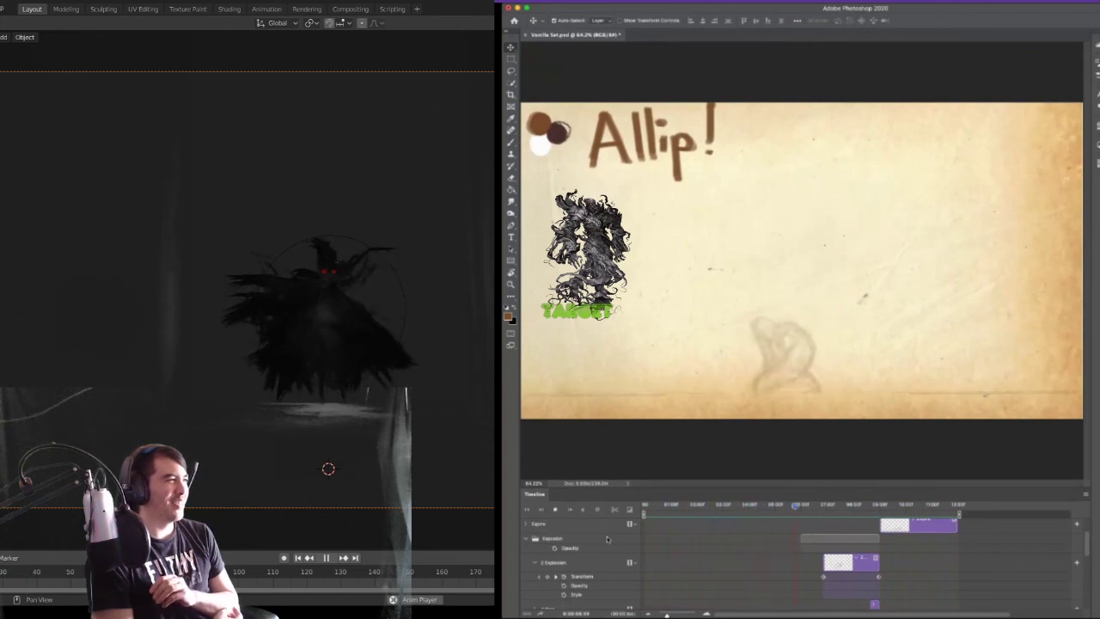
key("space")
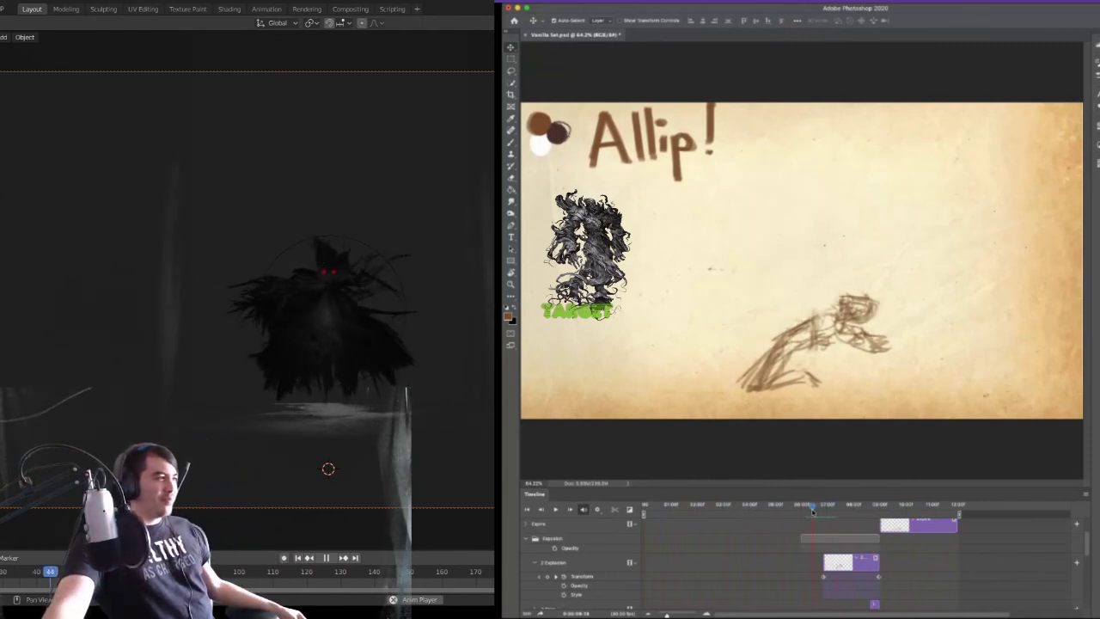
- At the start of 2 Explosion, create a new layer above Expire and put it in a group named Allip
mouse_move(817, 511)
left_mouse_down()
mouse_move(847, 515)
mouse_move(823, 514)
left_mouse_up()
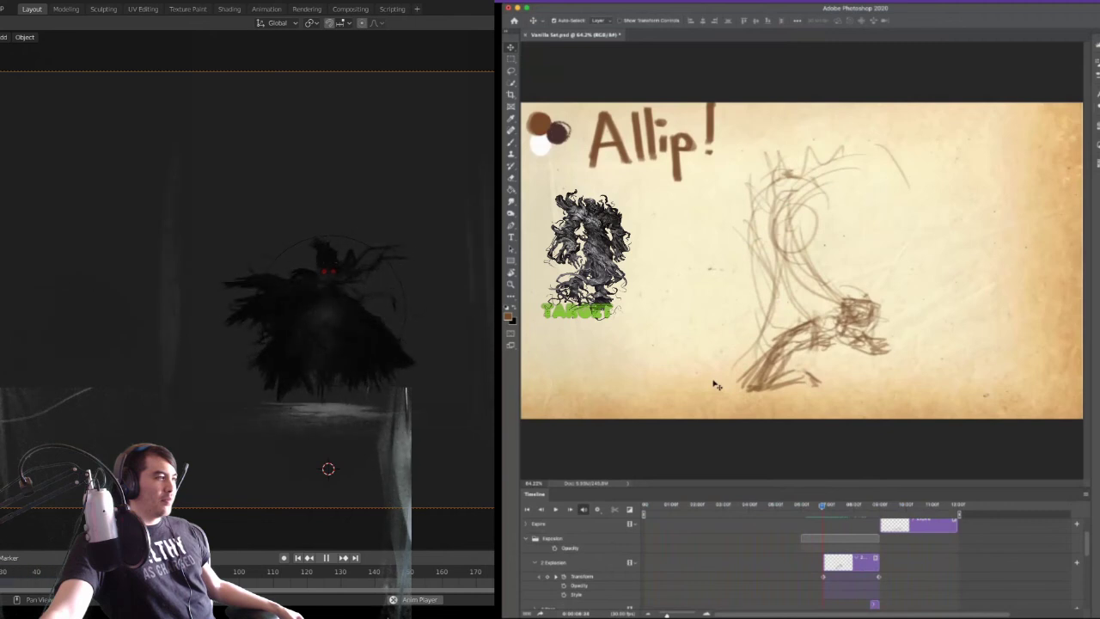
key("super+z")
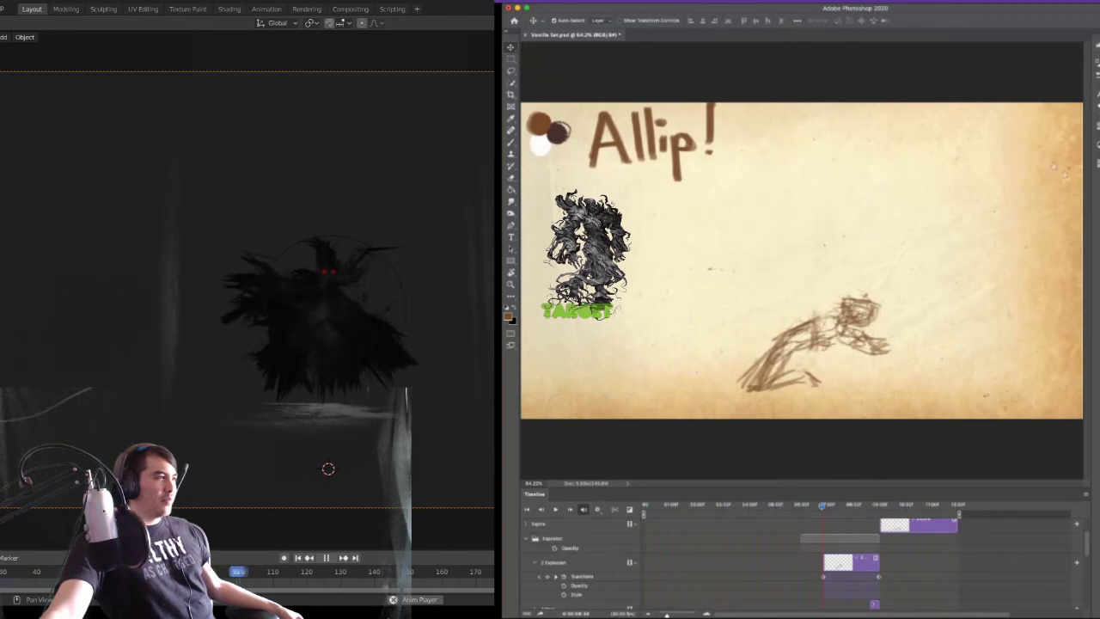
key("super+z")
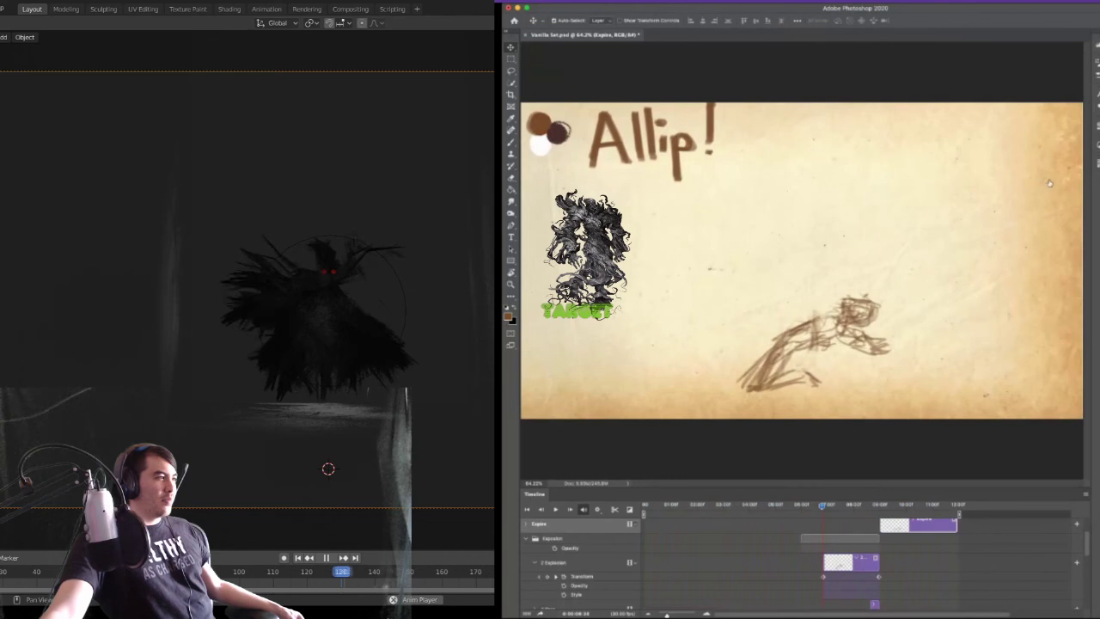
left_click(1043, 186)
left_click(1043, 177)
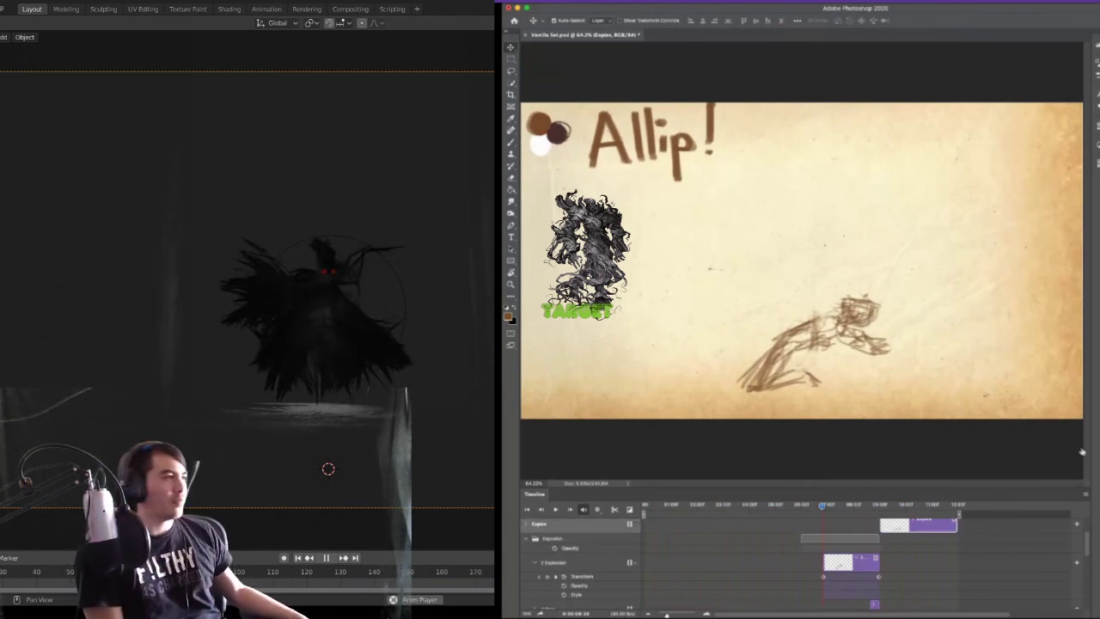
key("ctrl+shift+alt+n")
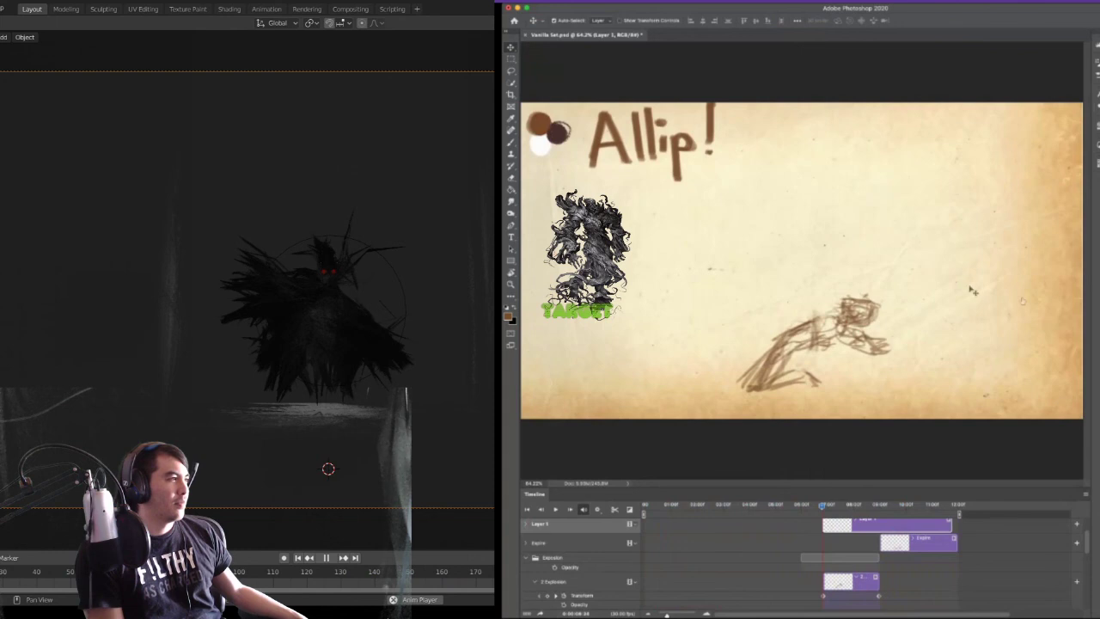
left_click_drag(1026, 231, 1040, 173)
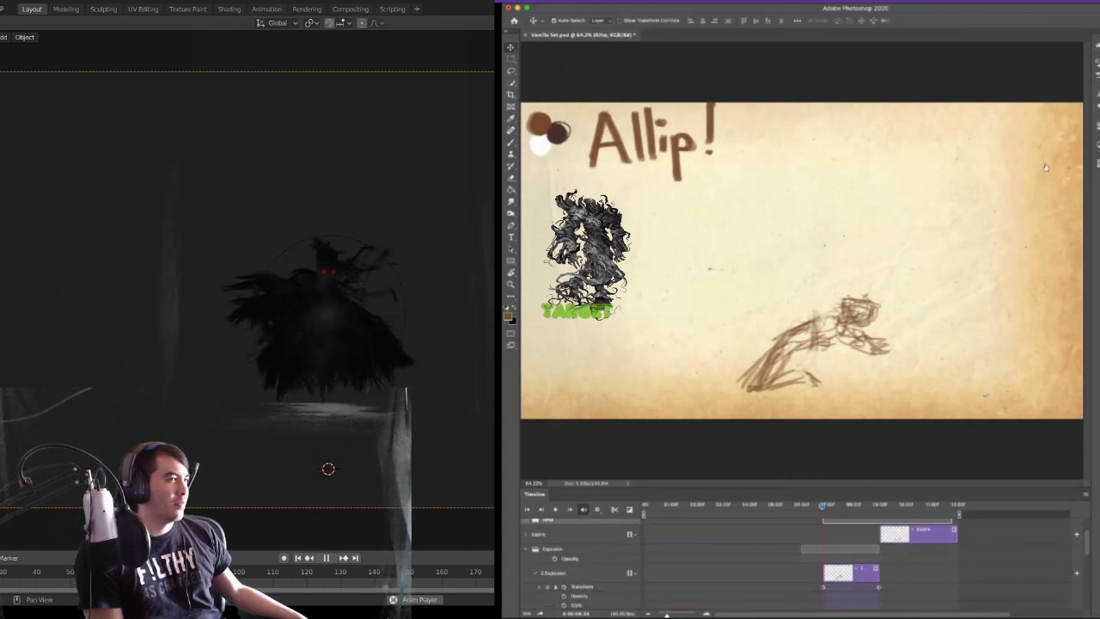
left_click(1045, 191)
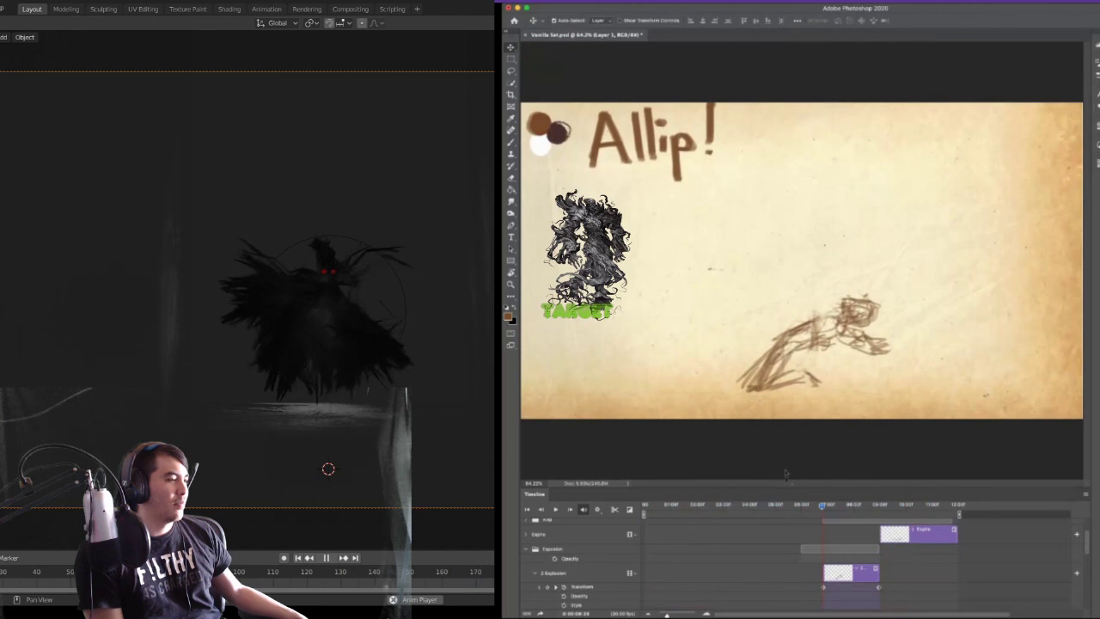
- Make the timeline area taller and shift the Allip group so it begins where the Explosion group begins
key("shift+Tab")
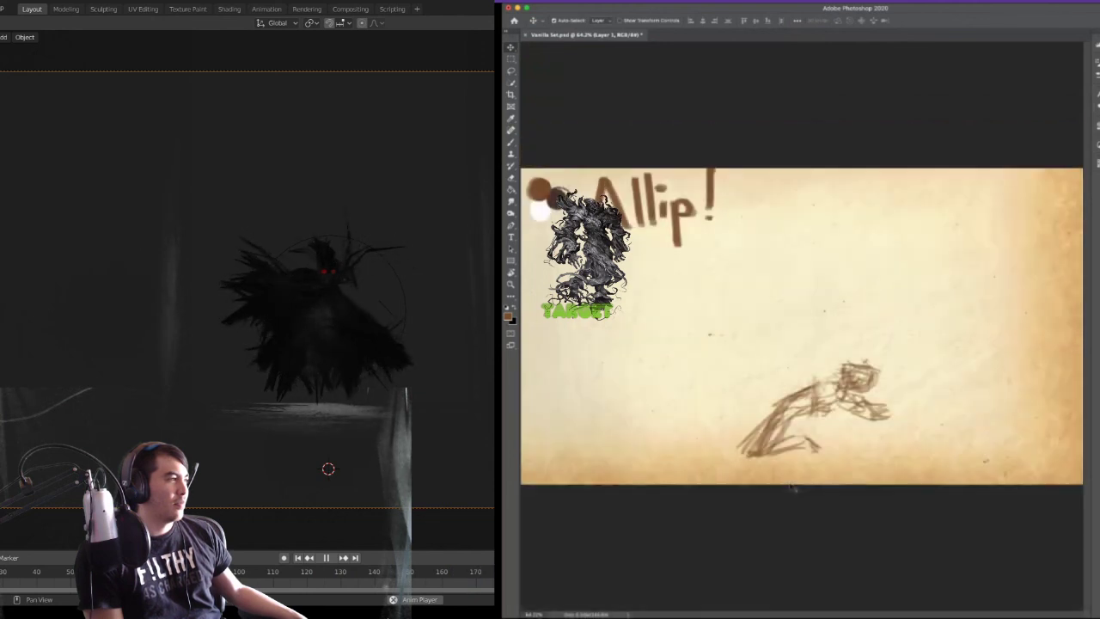
left_click_drag(727, 524, 728, 524)
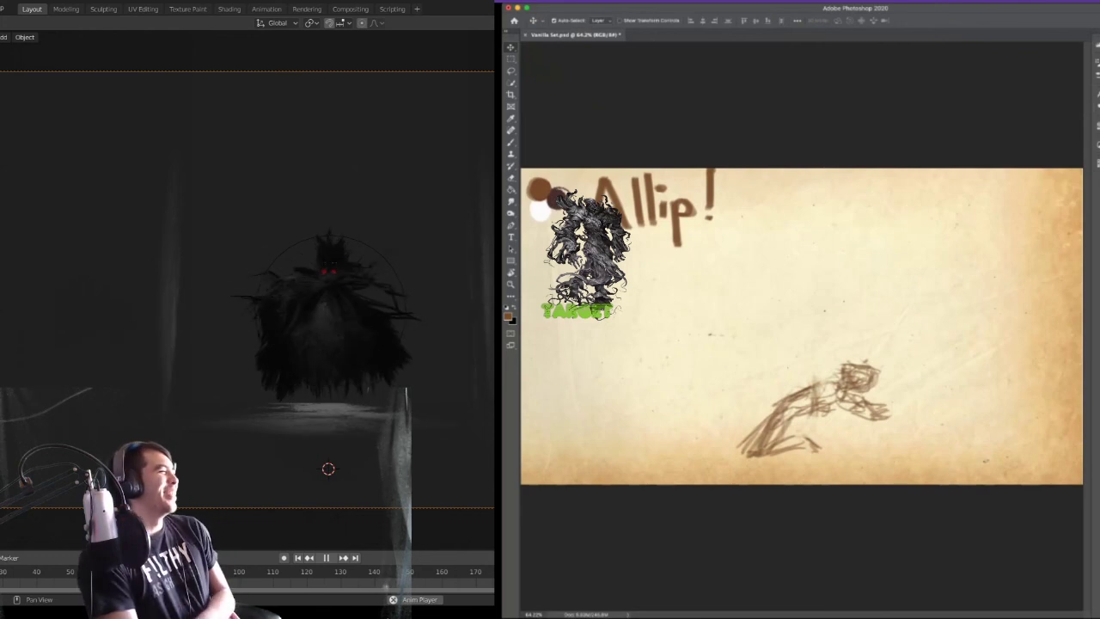
key("shift+Tab")
left_click_drag(784, 548, 773, 381)
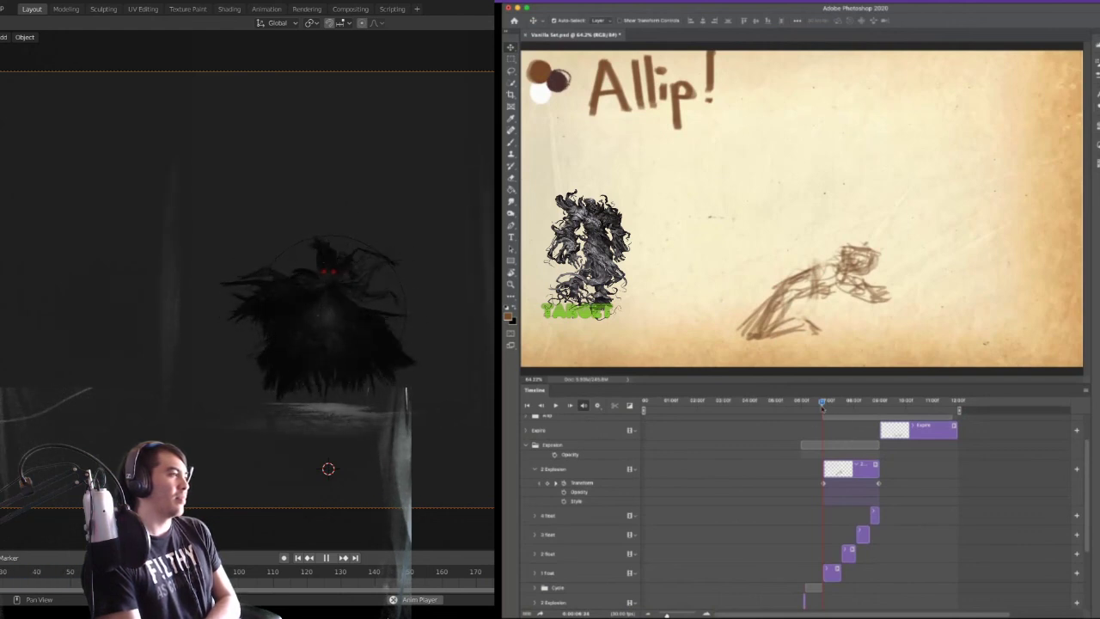
mouse_move(822, 411)
left_mouse_down()
mouse_move(894, 430)
mouse_move(801, 430)
left_mouse_up()
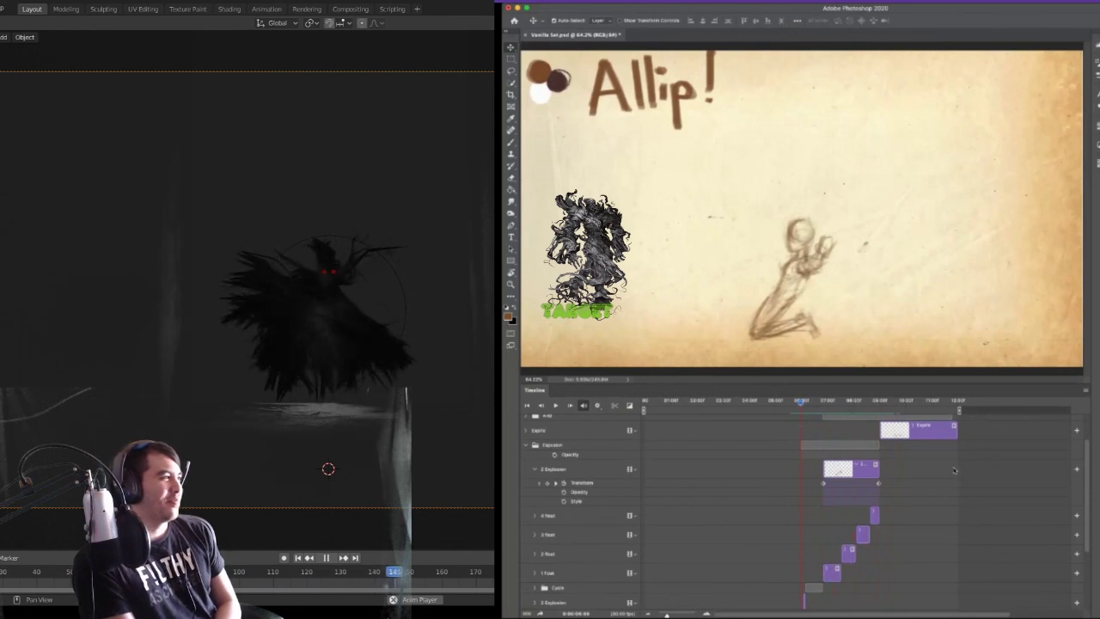
left_click_drag(1087, 474, 1087, 452)
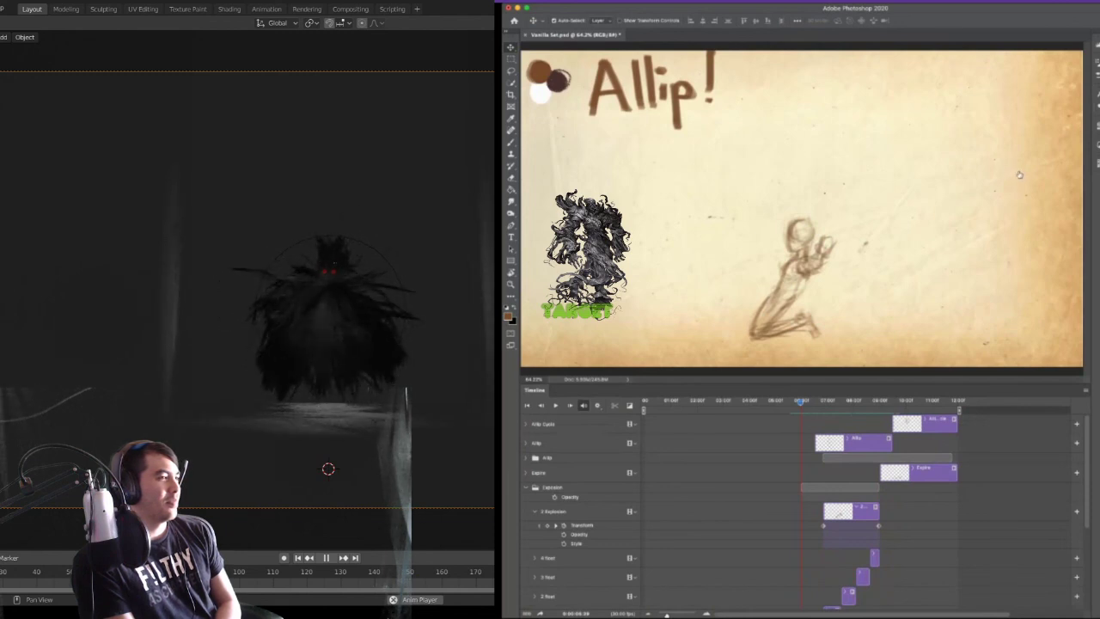
left_click_drag(1086, 483, 1080, 398)
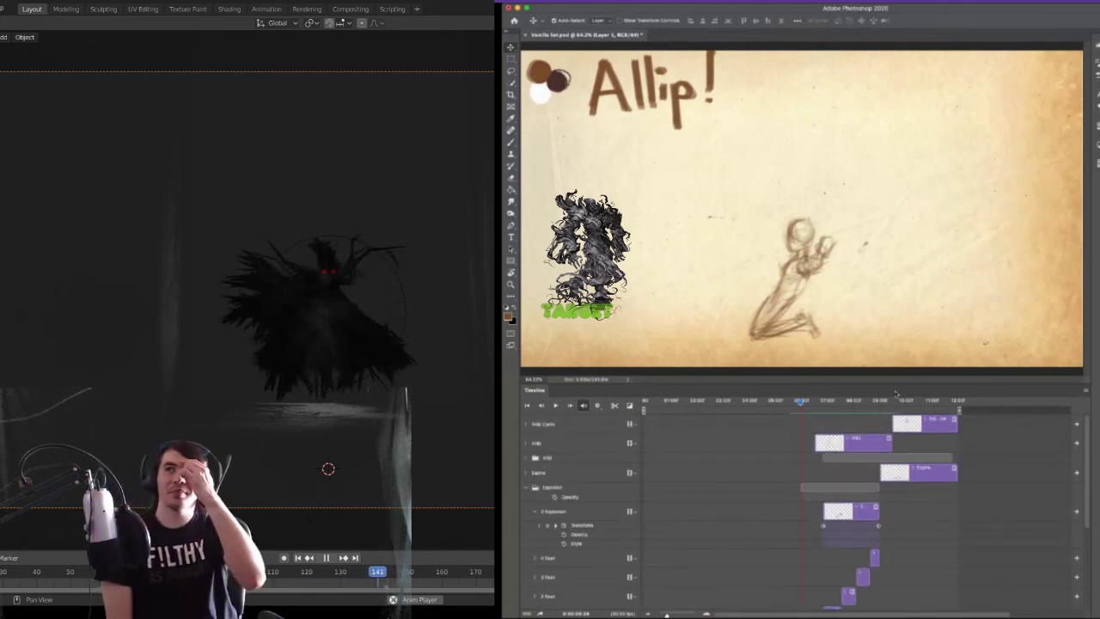
left_click(820, 458)
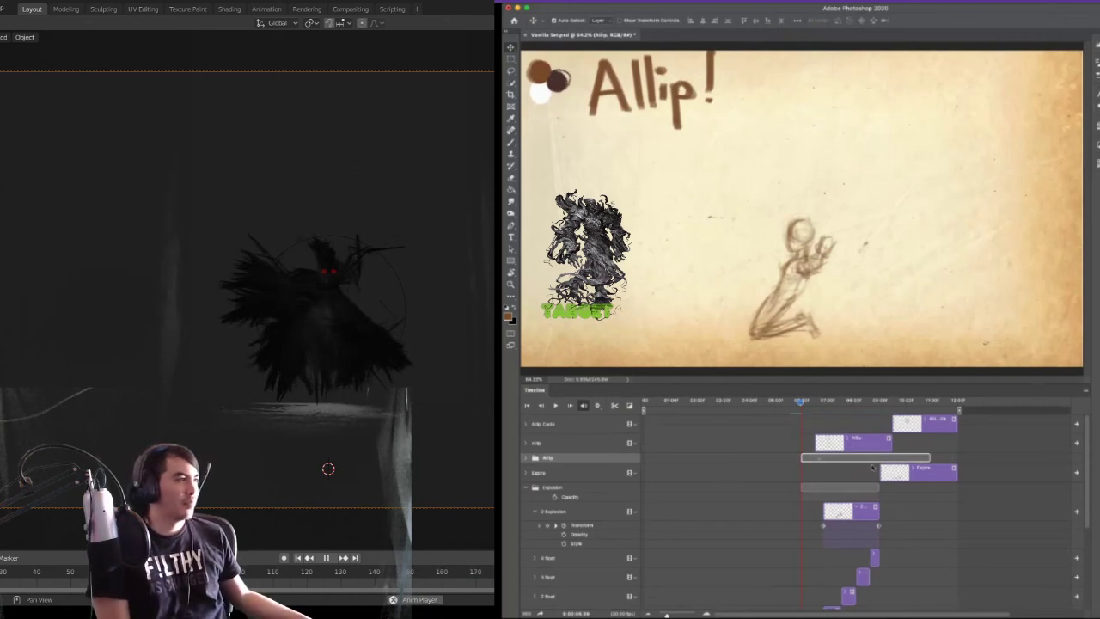
- Collapse the Explosion group, expand the Allip group, and trim the end of its Layer 1 clip to the 03F mark
left_click(527, 487)
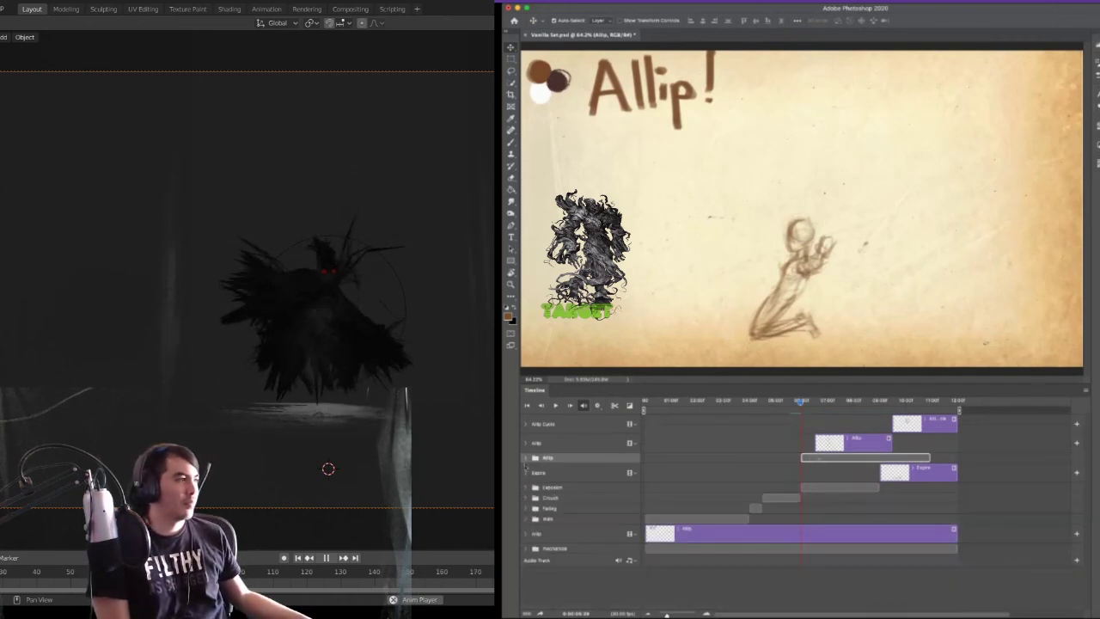
left_click(525, 458)
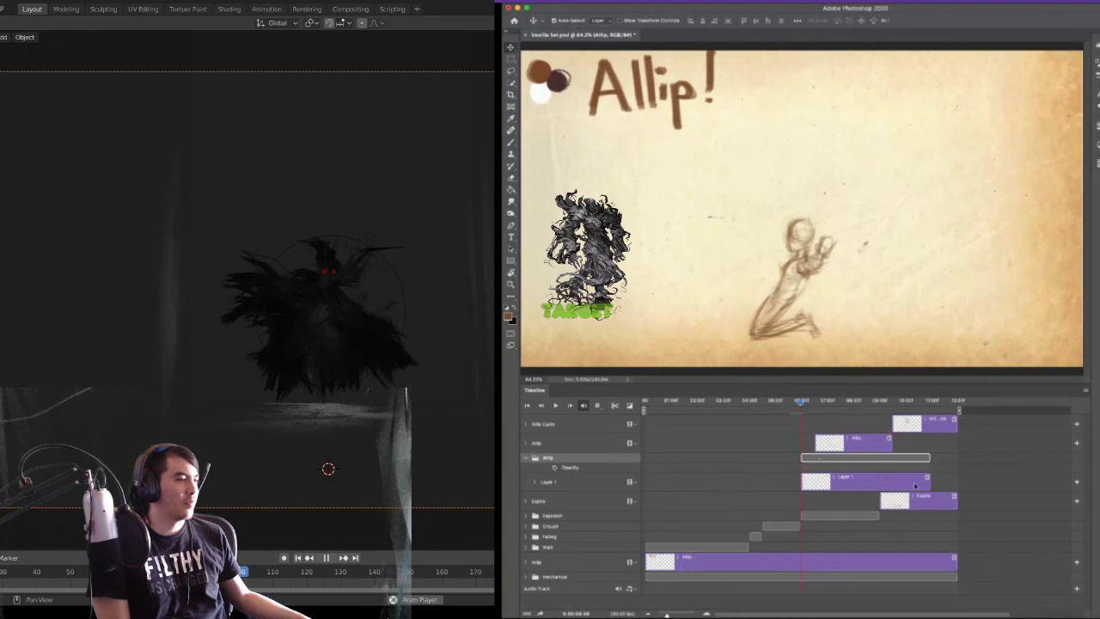
left_click(915, 485)
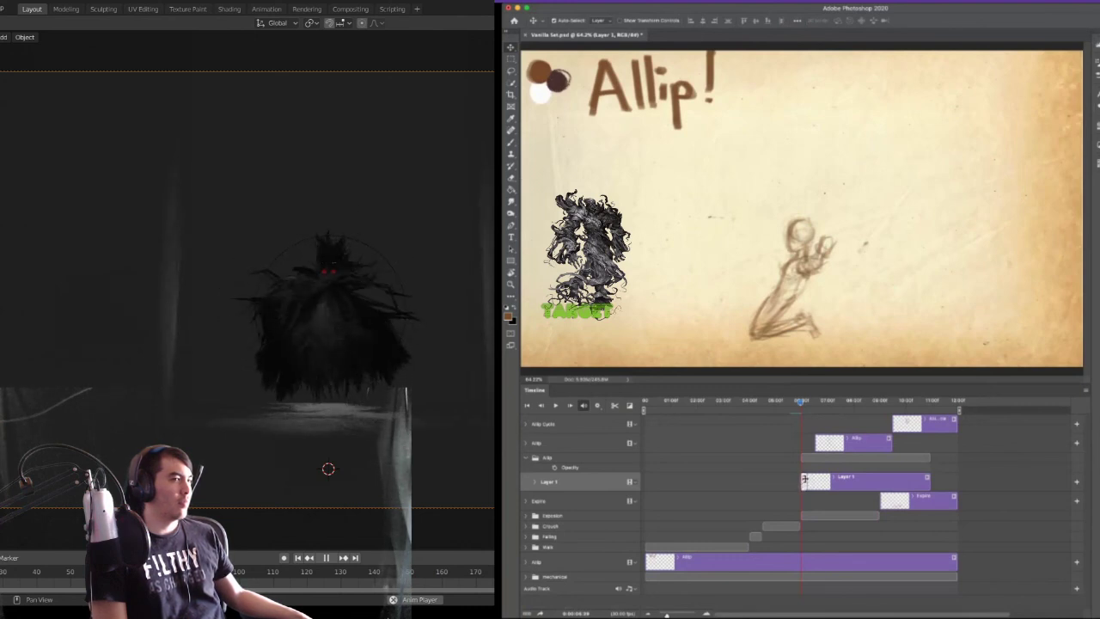
left_click_drag(928, 481, 806, 481)
left_click_drag(668, 613, 696, 599)
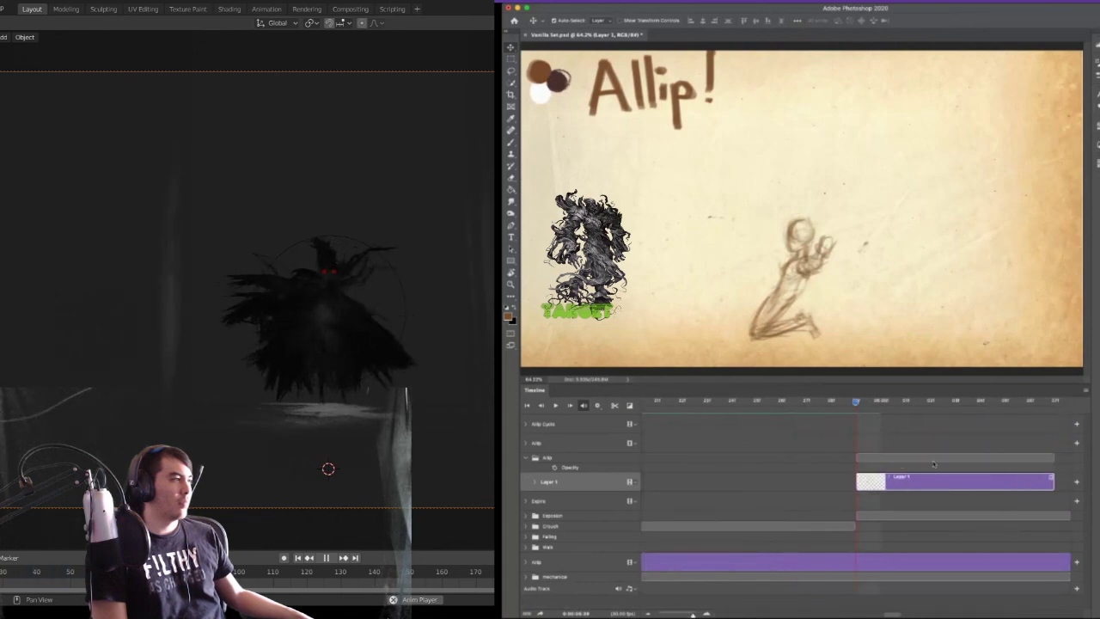
left_click(848, 467)
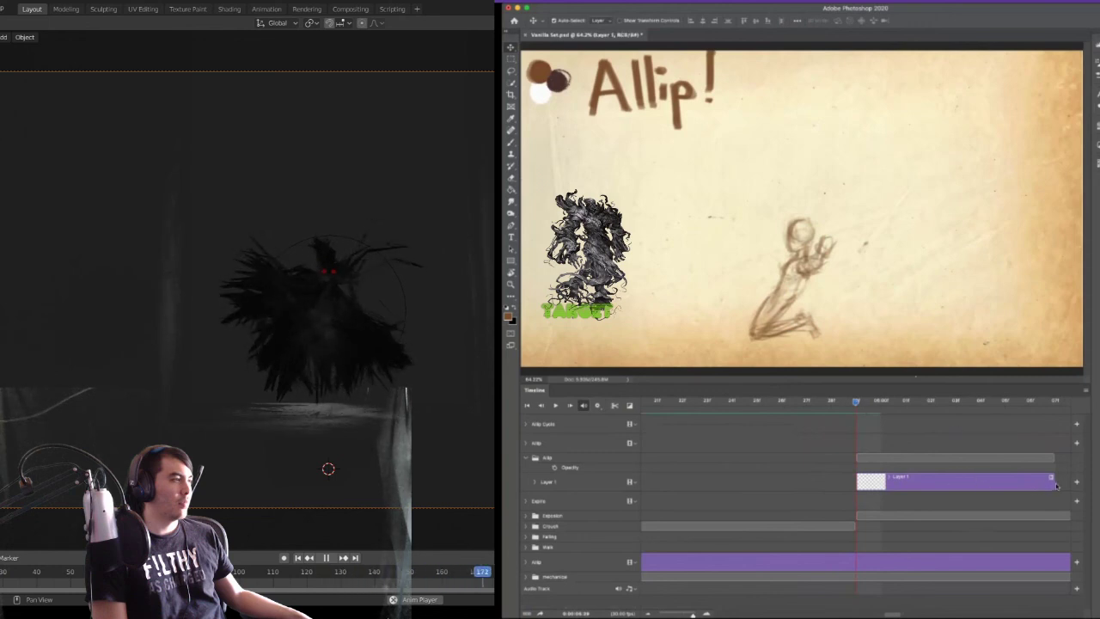
left_click(967, 481)
left_click_drag(949, 478, 953, 473)
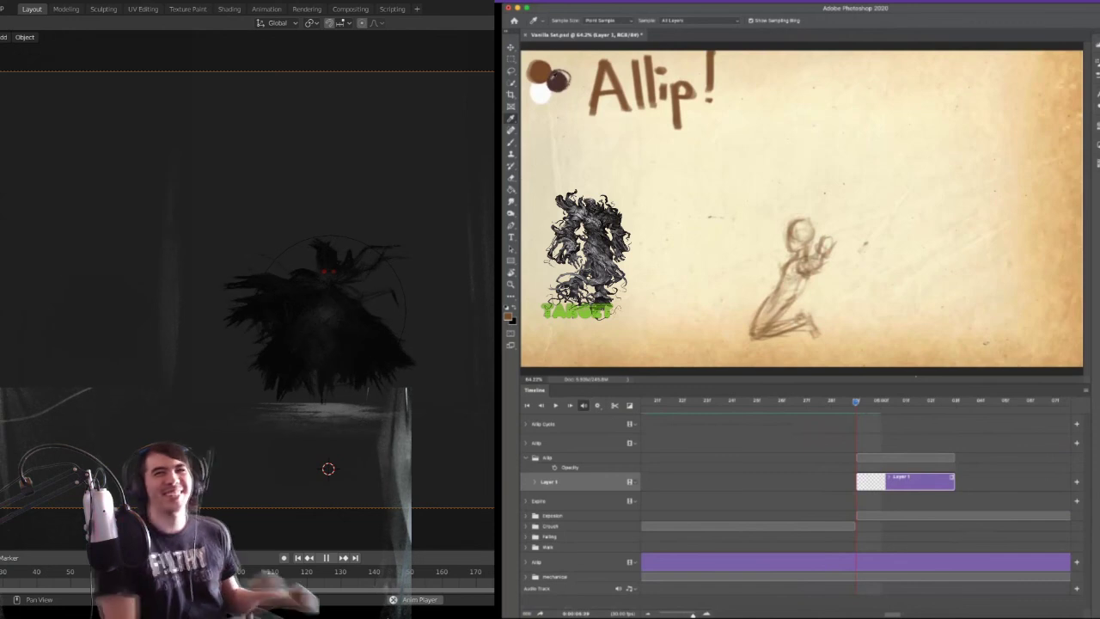
- Paint dark brush strokes on the kneeling figure's head and neck in Layer 1, and scrub the opening frames to check them
key("b")
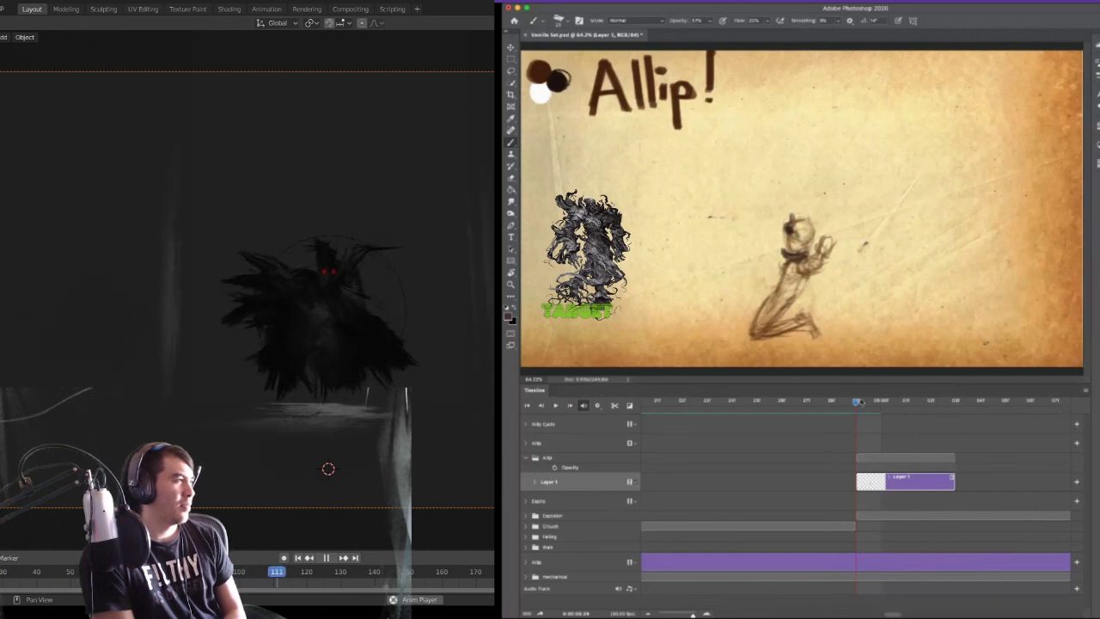
mouse_move(861, 402)
left_mouse_down()
mouse_move(929, 411)
mouse_move(867, 423)
left_mouse_up()
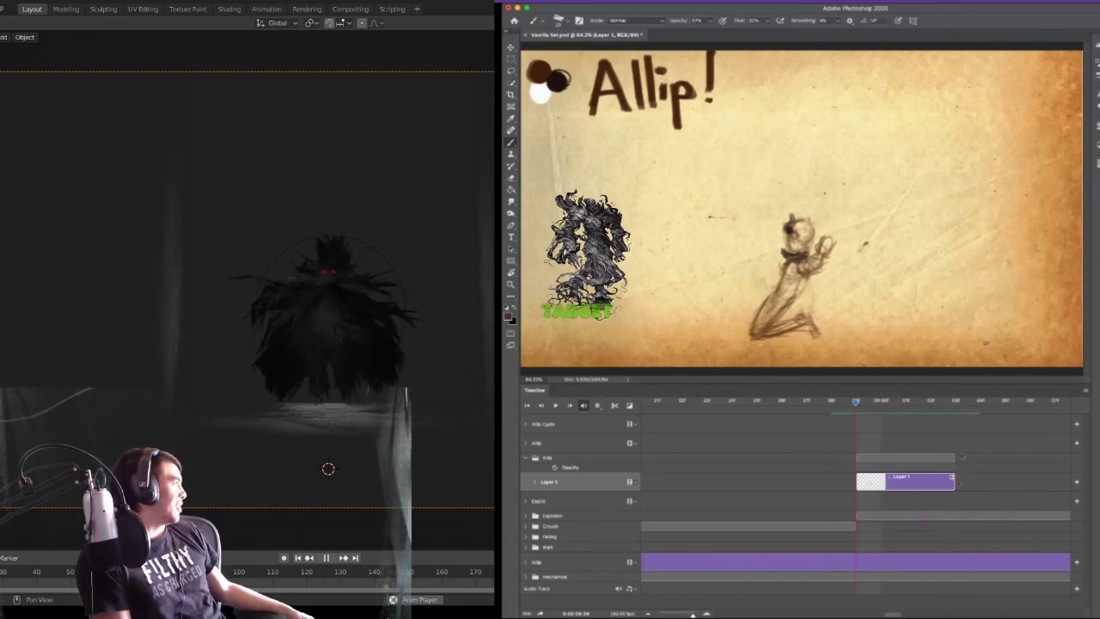
- At the 03F mark, add a new layer in the Allip group and paint dark smoke strokes on and above the figure's head
mouse_move(902, 404)
left_mouse_down()
mouse_move(955, 405)
mouse_move(934, 421)
mouse_move(953, 423)
left_mouse_up()
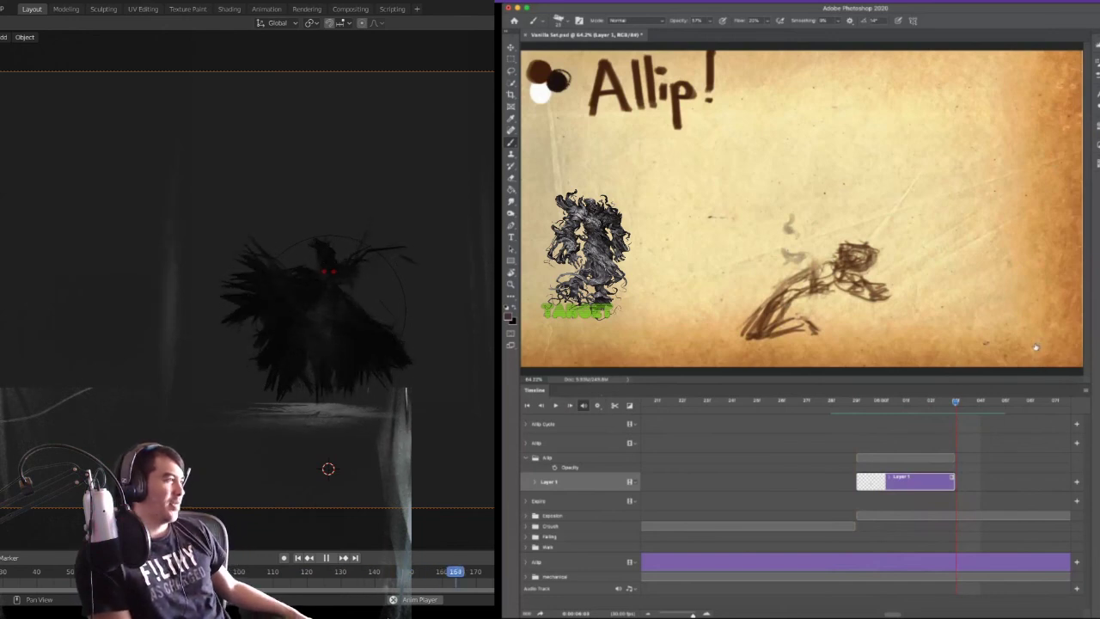
key("super+alt+shift+n")
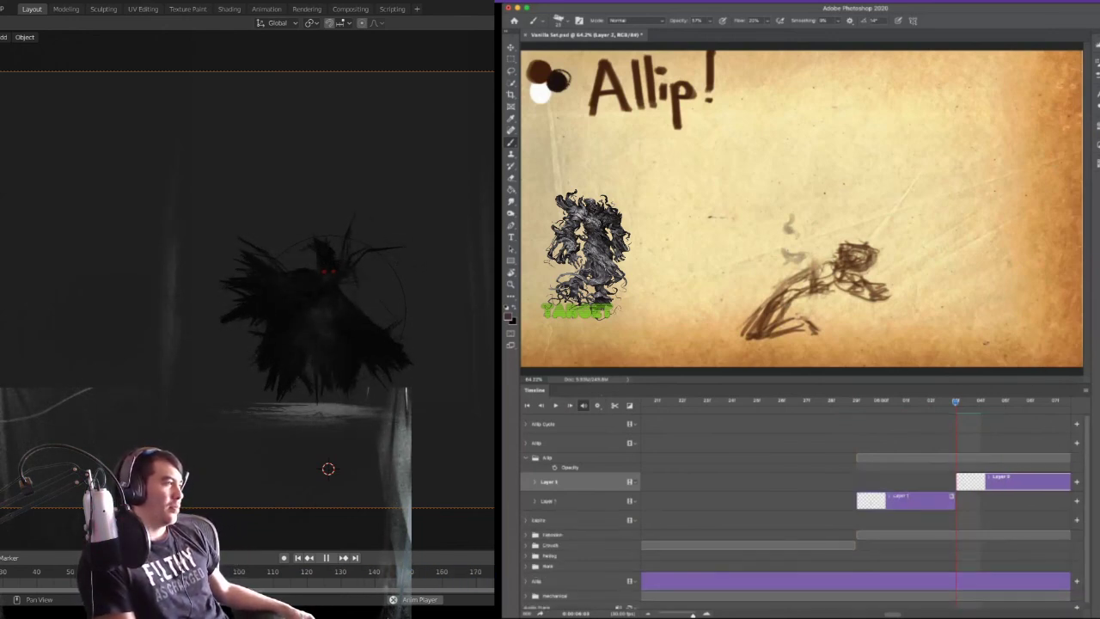
left_click_drag(862, 232, 858, 226)
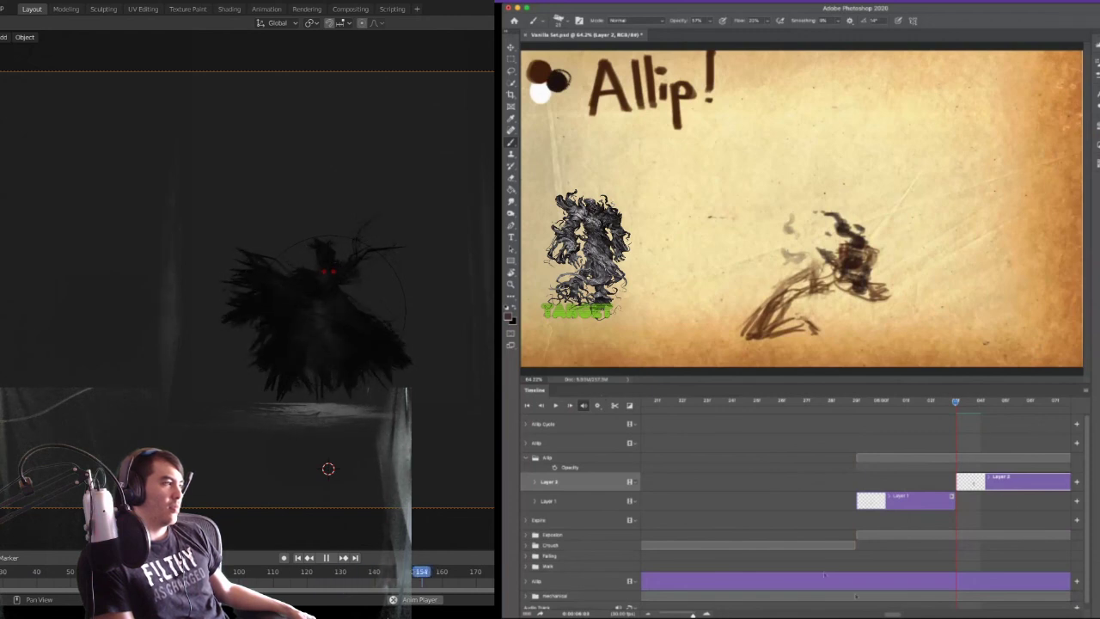
- Try to reposition and trim the Layer 2 clip into a short clip directly after Layer 1 in the Allip group
left_click_drag(892, 615, 905, 615)
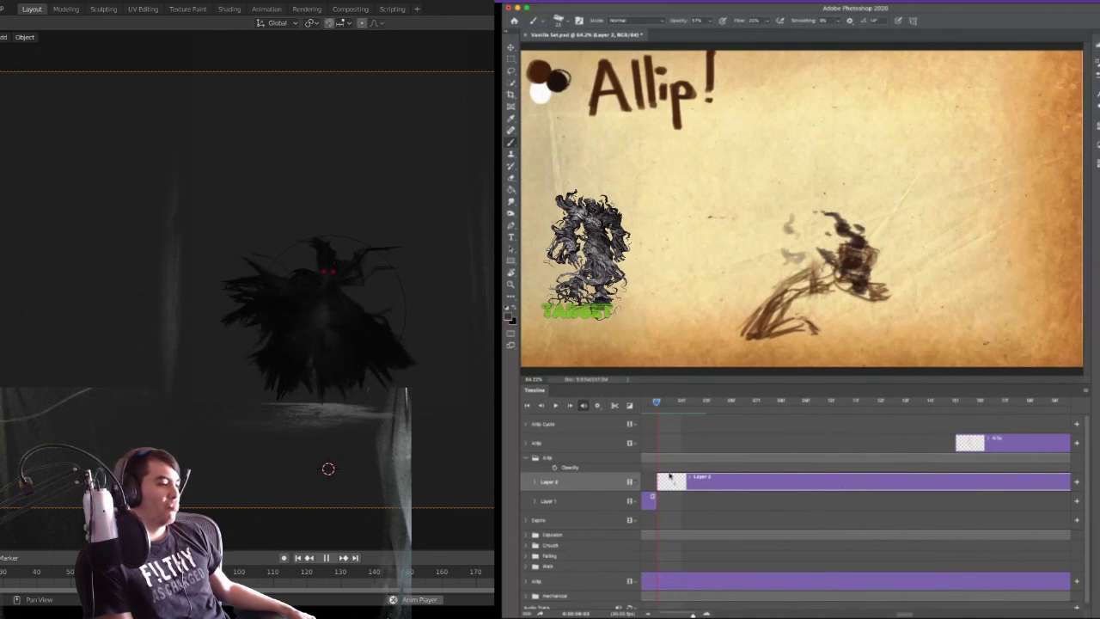
mouse_move(659, 481)
left_mouse_down()
mouse_move(1023, 484)
mouse_move(693, 497)
mouse_move(703, 483)
mouse_move(688, 482)
mouse_move(1016, 479)
mouse_move(693, 482)
mouse_move(968, 487)
mouse_move(701, 487)
mouse_move(881, 481)
mouse_move(978, 465)
mouse_move(890, 493)
mouse_move(700, 484)
mouse_move(766, 468)
left_mouse_up()
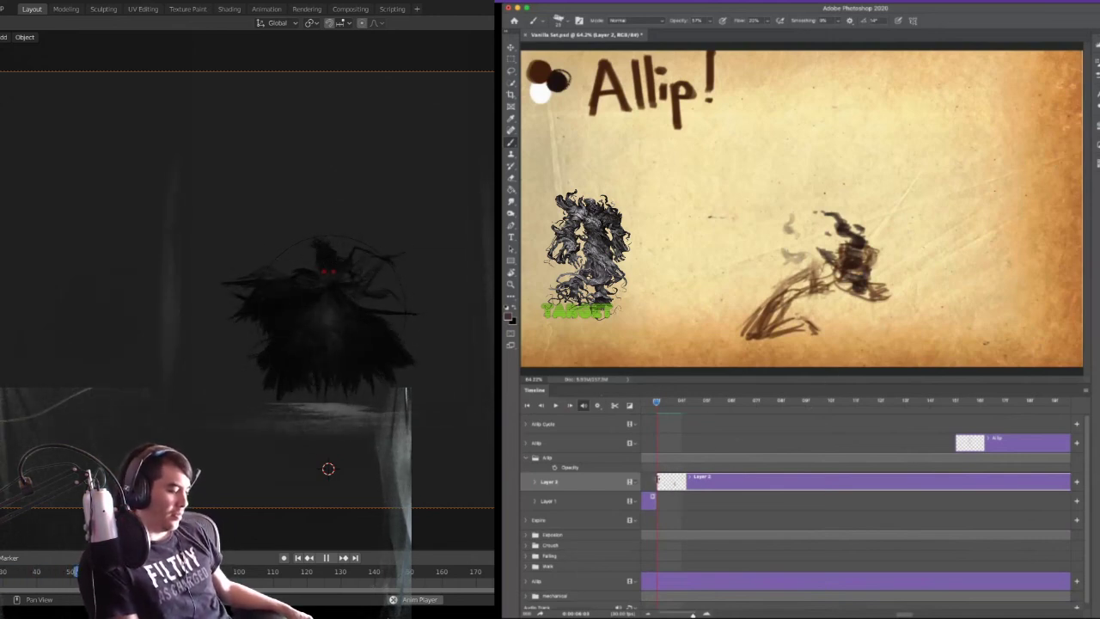
left_click(658, 482)
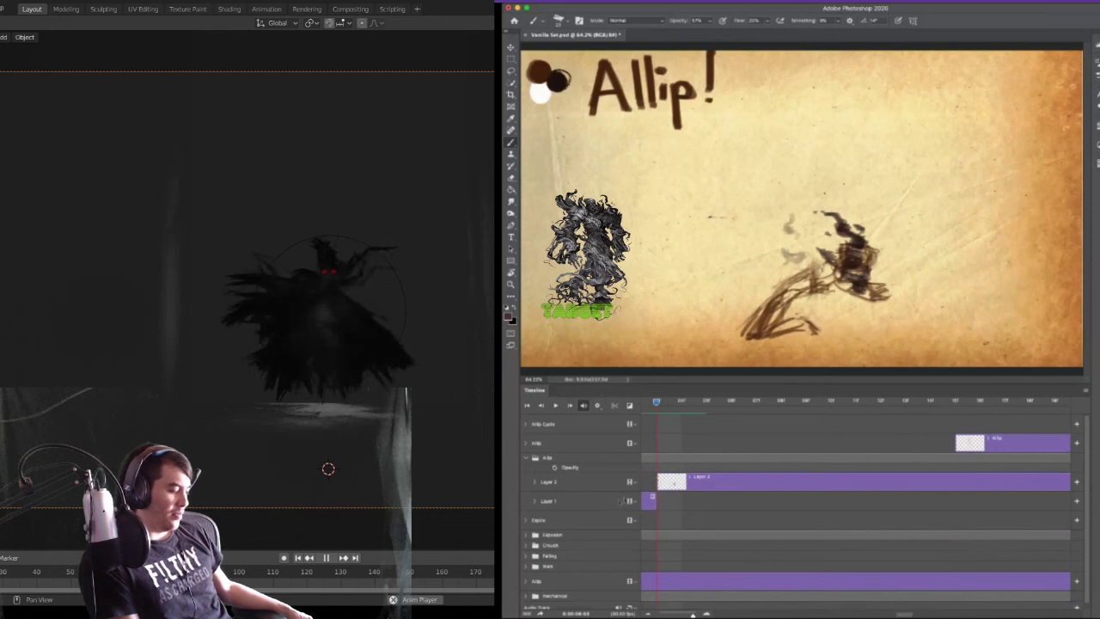
mouse_move(658, 482)
left_mouse_down()
mouse_move(1057, 487)
mouse_move(692, 478)
mouse_move(1050, 490)
mouse_move(658, 482)
mouse_move(1031, 490)
mouse_move(666, 492)
left_mouse_up()
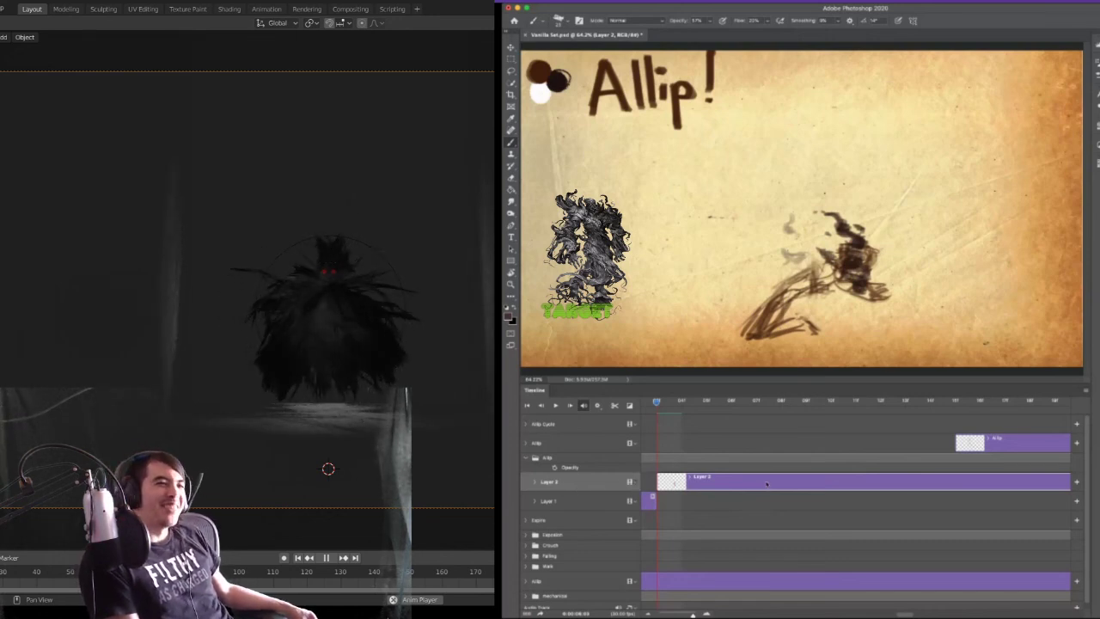
left_click_drag(1022, 486, 997, 508)
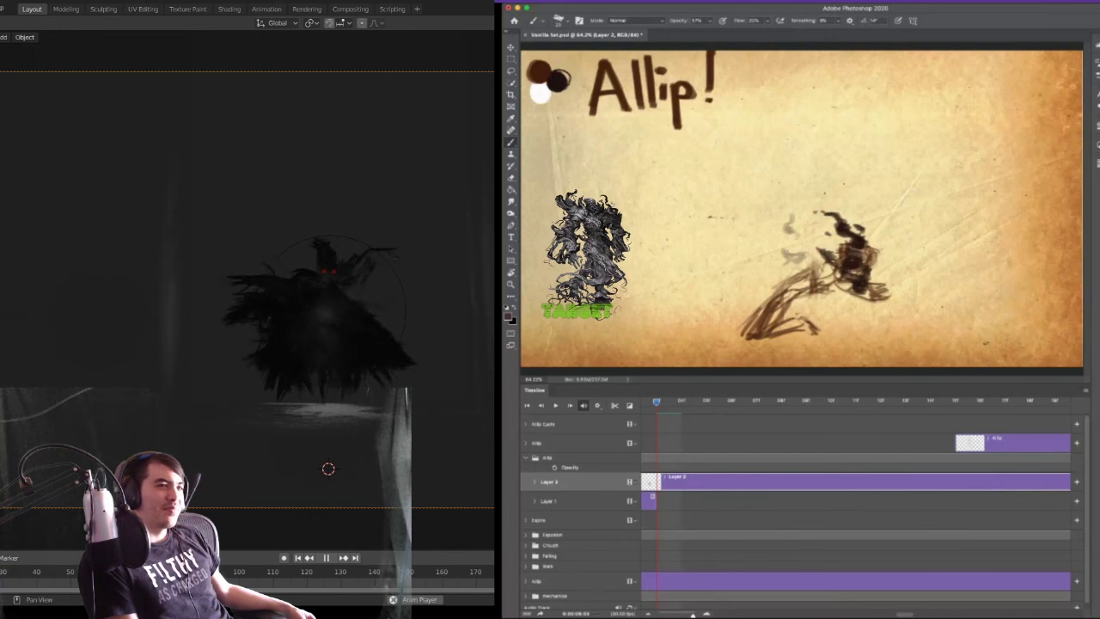
mouse_move(692, 614)
left_mouse_down()
mouse_move(658, 615)
mouse_move(671, 614)
left_mouse_up()
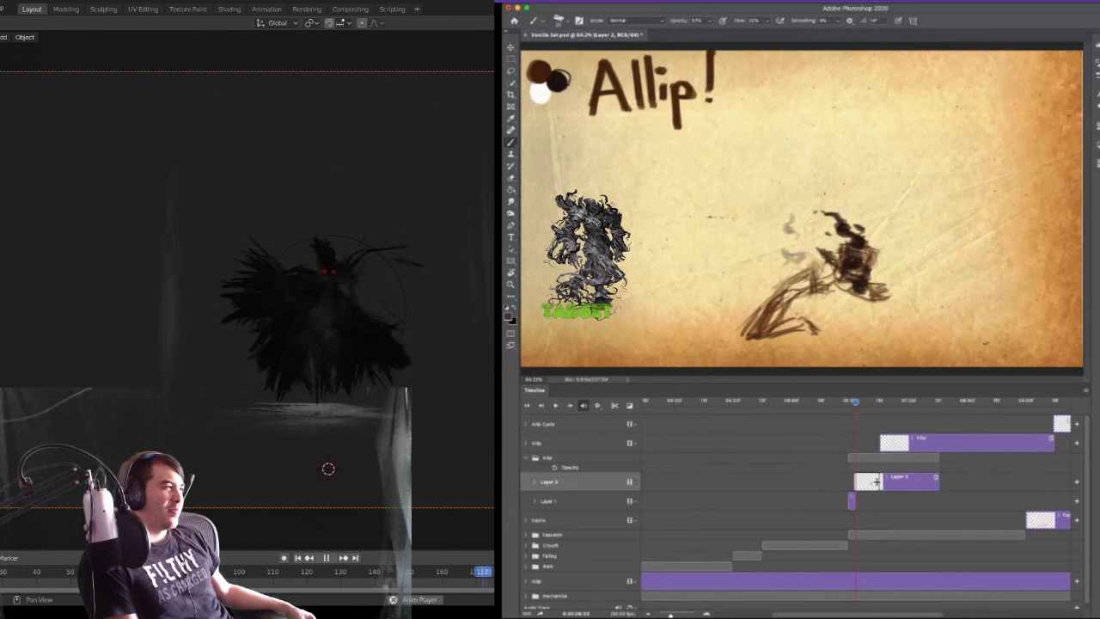
left_click_drag(871, 482, 867, 482)
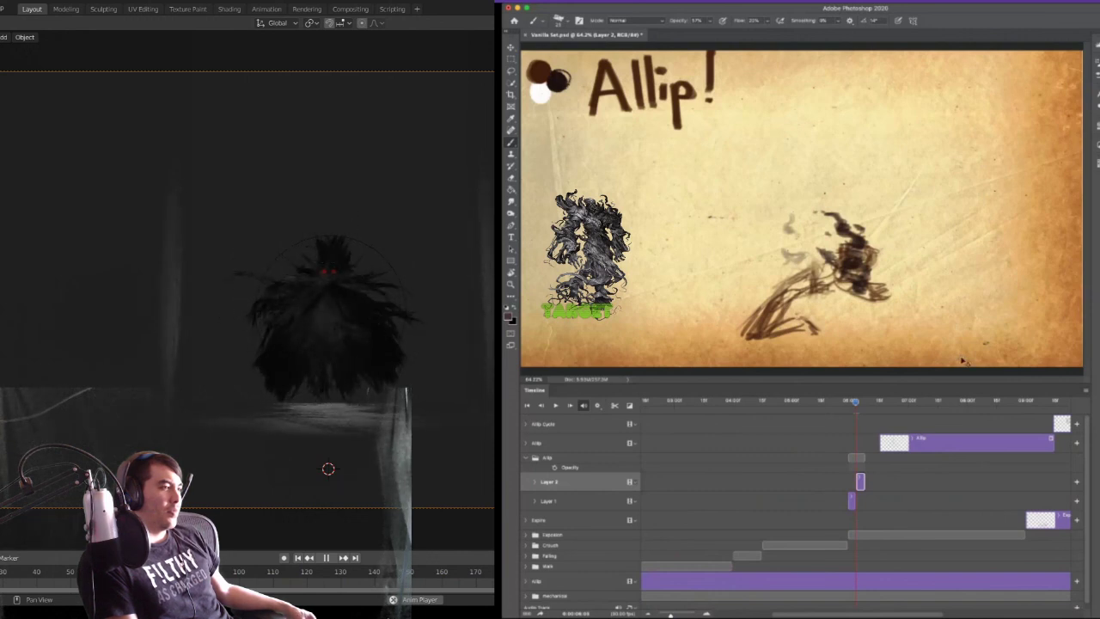
- Undo the latest Layer 2 clip edits and delete both drawing layers from the Allip group
key("super+z")
key("super+z")
key("super+z")
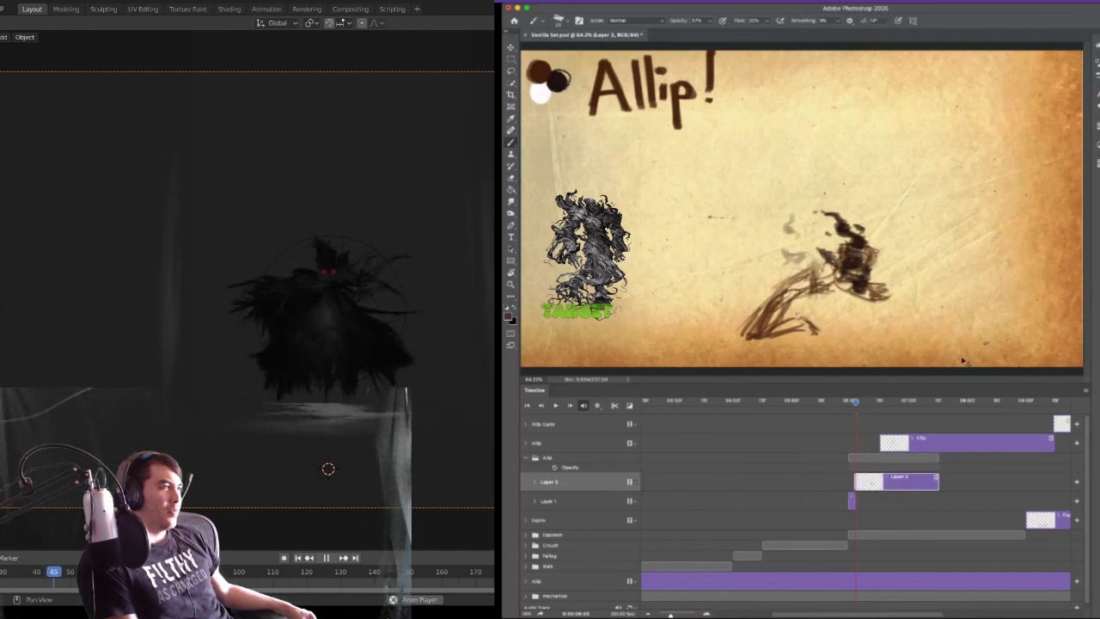
key("super+shift+z")
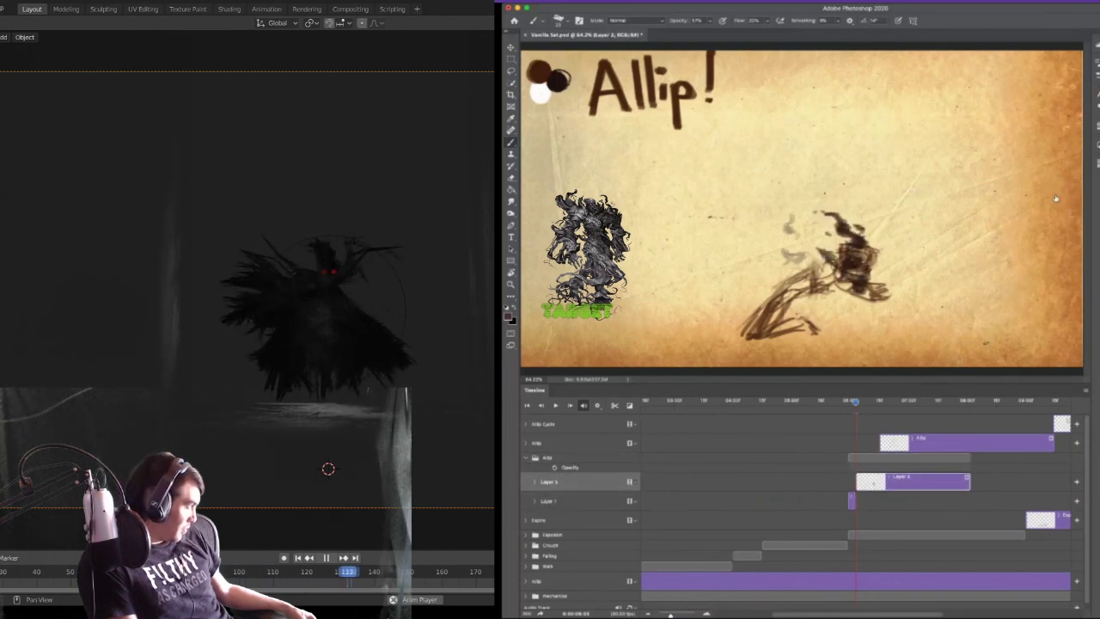
key("BackSpace")
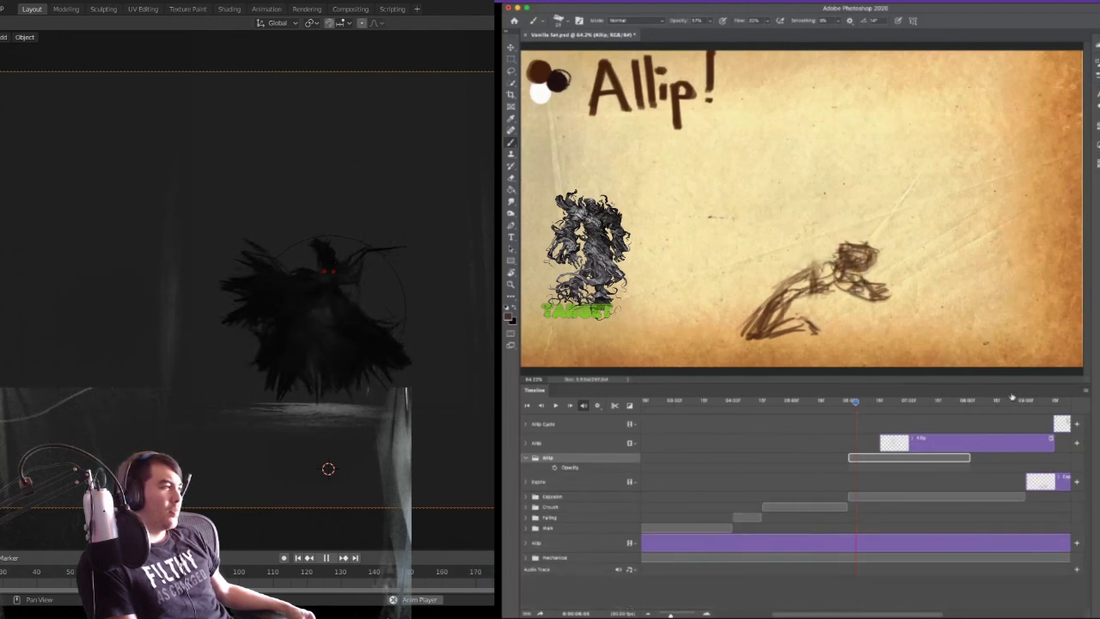
- Select the Allip Cycle layer, go to the end of the timeline, and erase the scribbled oval until only a faint trace is left
left_click(1061, 356)
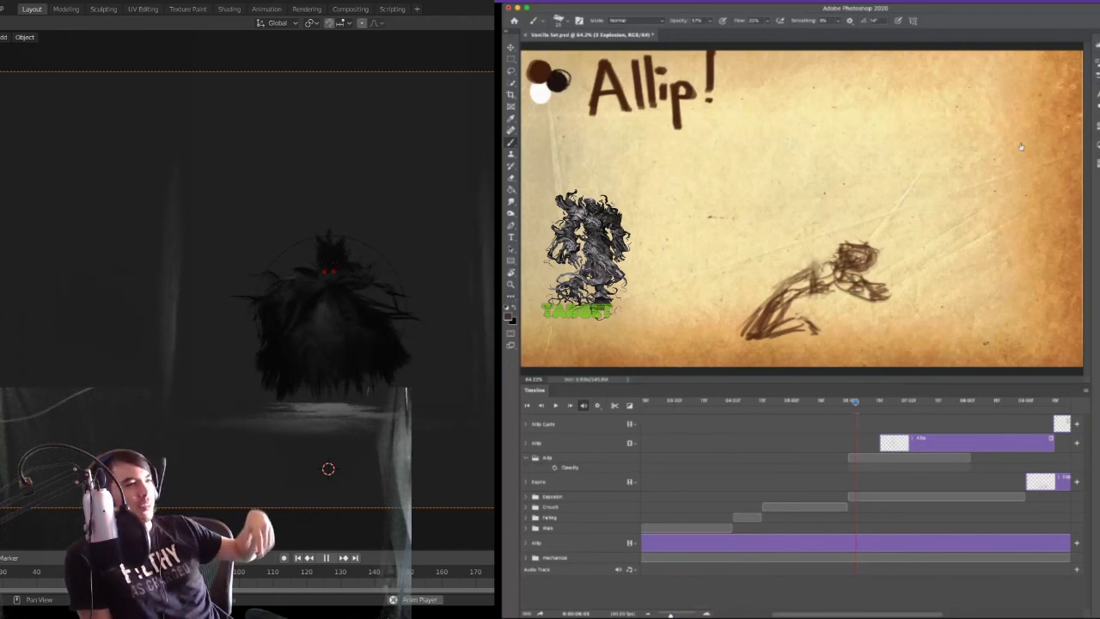
key("alt+period")
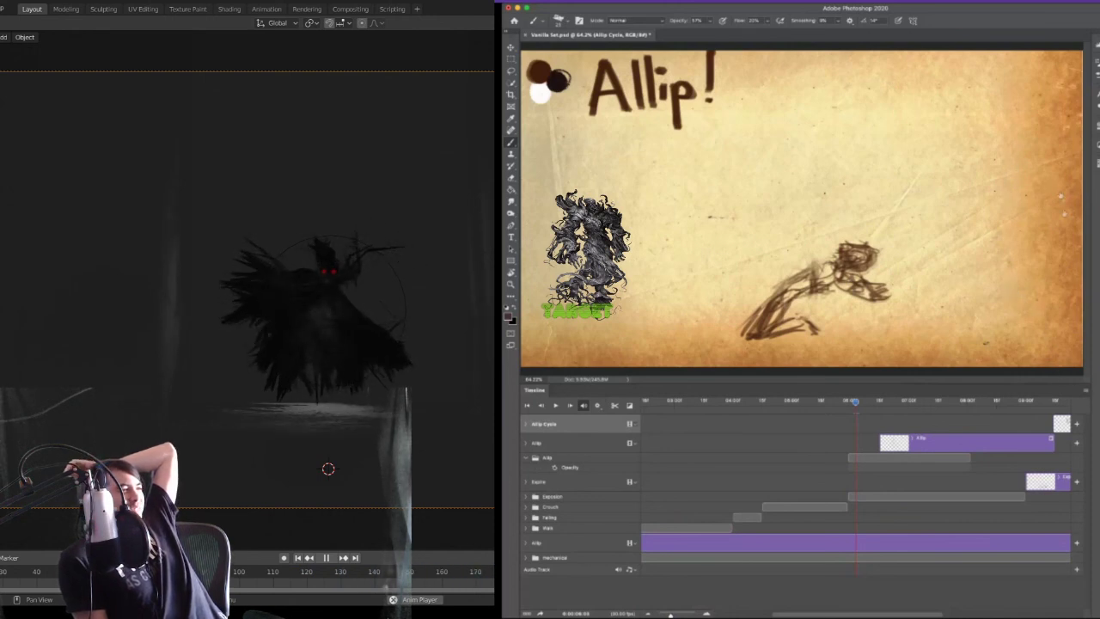
left_click_drag(855, 405, 1044, 403)
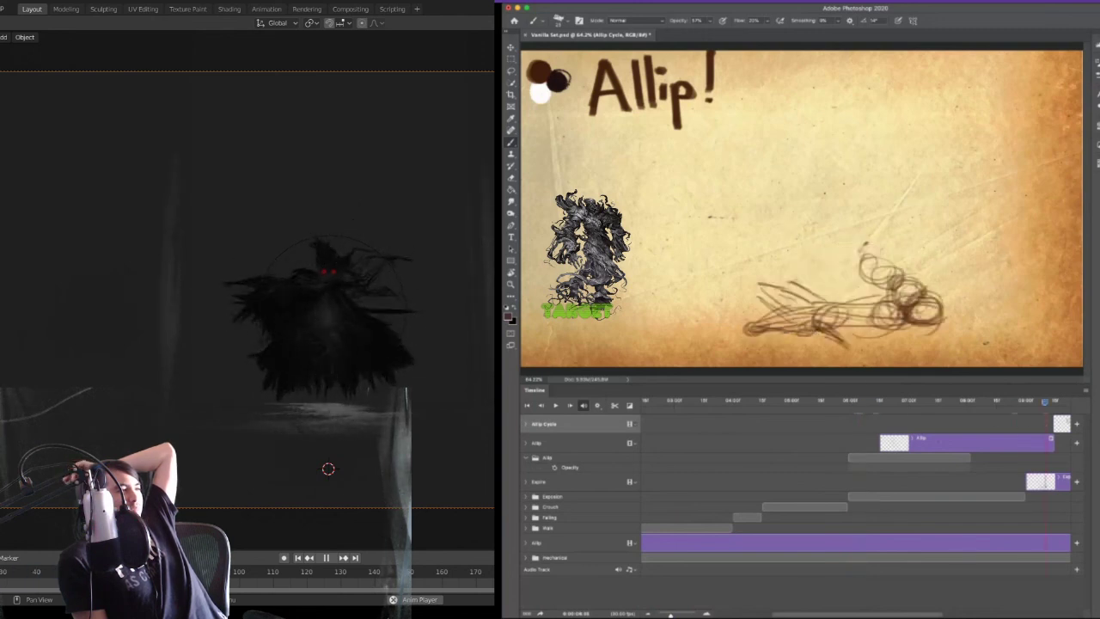
left_click_drag(1048, 402, 1089, 413)
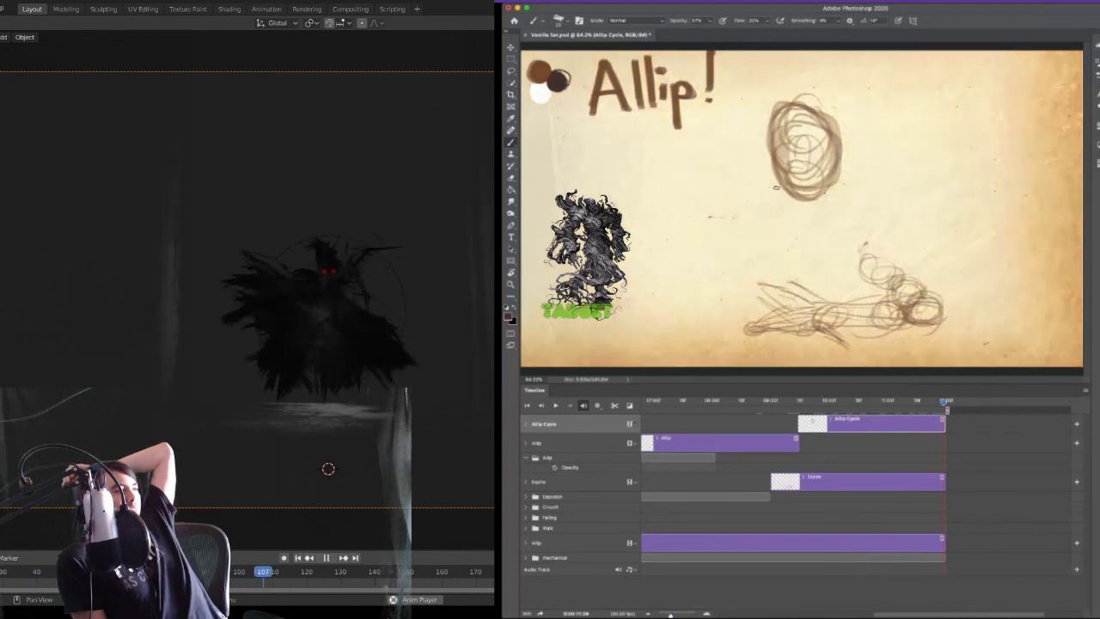
key("e")
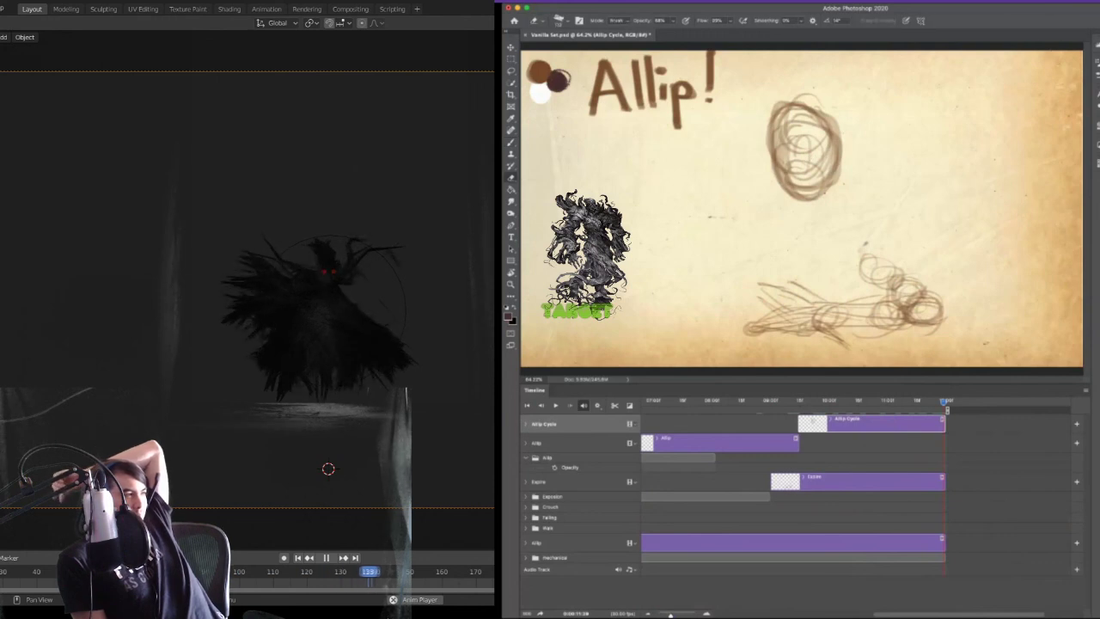
mouse_move(756, 111)
left_mouse_down()
mouse_move(816, 138)
mouse_move(829, 185)
mouse_move(795, 207)
mouse_move(777, 128)
left_mouse_up()
mouse_move(784, 178)
left_mouse_down()
mouse_move(806, 194)
mouse_move(787, 208)
mouse_move(851, 142)
mouse_move(860, 175)
left_mouse_up()
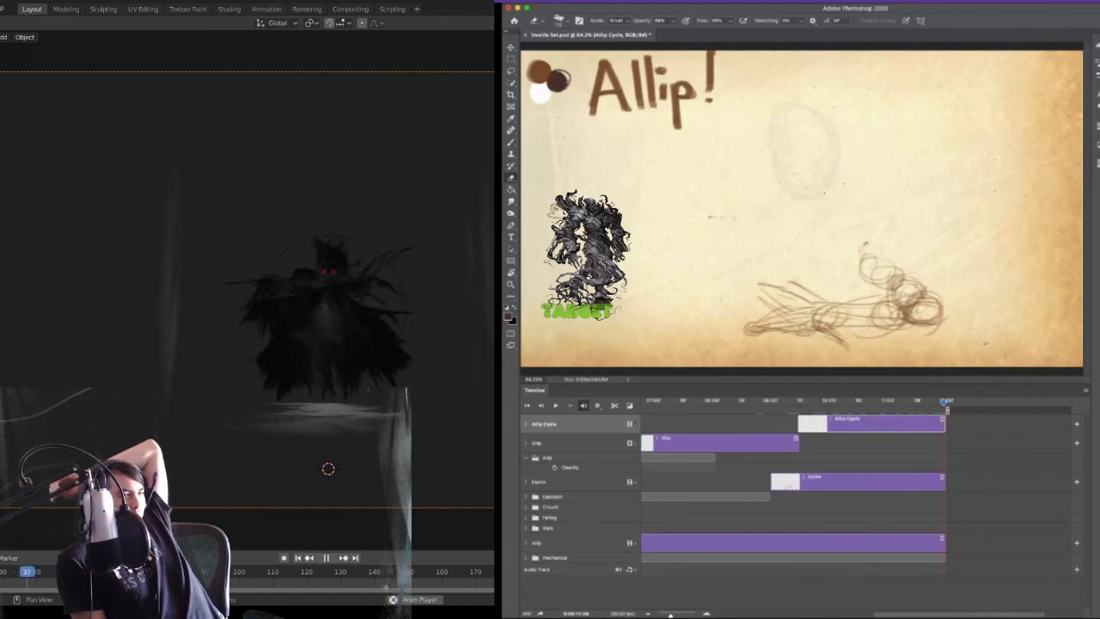
- Paint a floating mass of dark, curling smoke tendrils with a trailing tail over the erased oval on Allip Cycle
key("b")
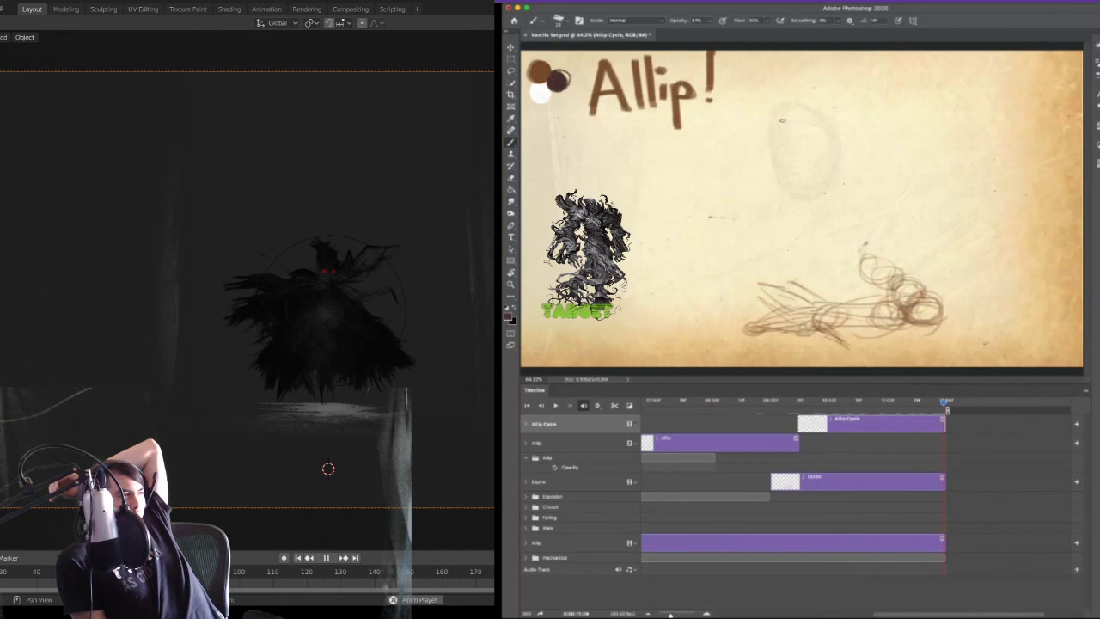
mouse_move(785, 115)
left_mouse_down()
mouse_move(781, 134)
mouse_move(789, 109)
mouse_move(817, 99)
mouse_move(826, 112)
mouse_move(808, 142)
mouse_move(819, 153)
mouse_move(791, 144)
mouse_move(804, 163)
mouse_move(883, 142)
mouse_move(875, 156)
mouse_move(855, 138)
mouse_move(847, 149)
mouse_move(782, 155)
left_mouse_up()
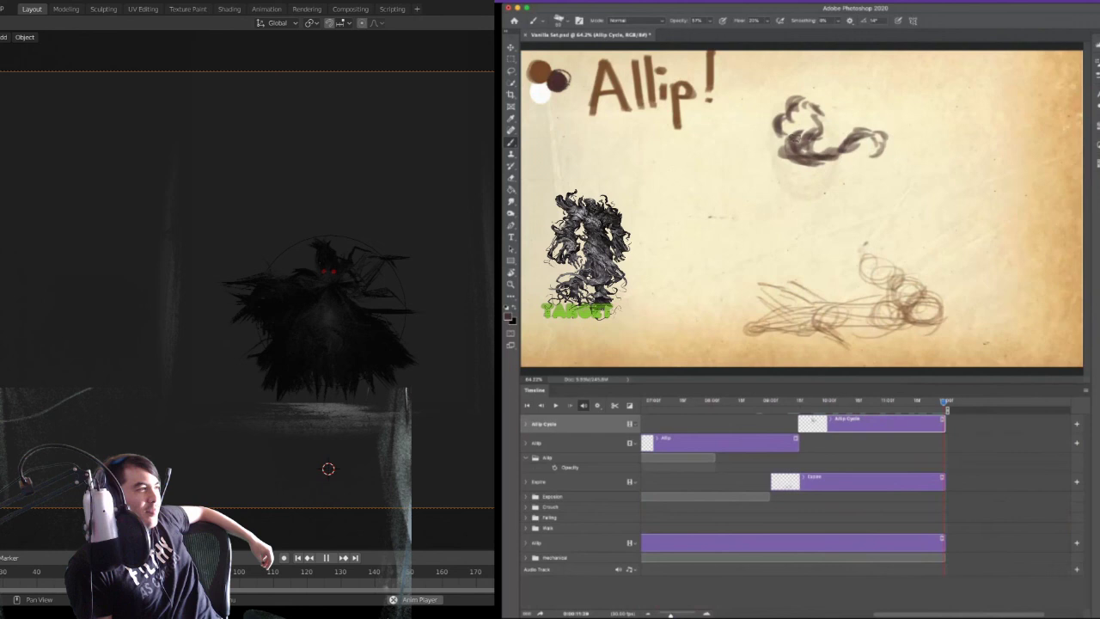
mouse_move(851, 167)
left_mouse_down()
mouse_move(773, 225)
mouse_move(803, 215)
mouse_move(805, 225)
mouse_move(829, 208)
mouse_move(852, 179)
mouse_move(832, 170)
left_mouse_up()
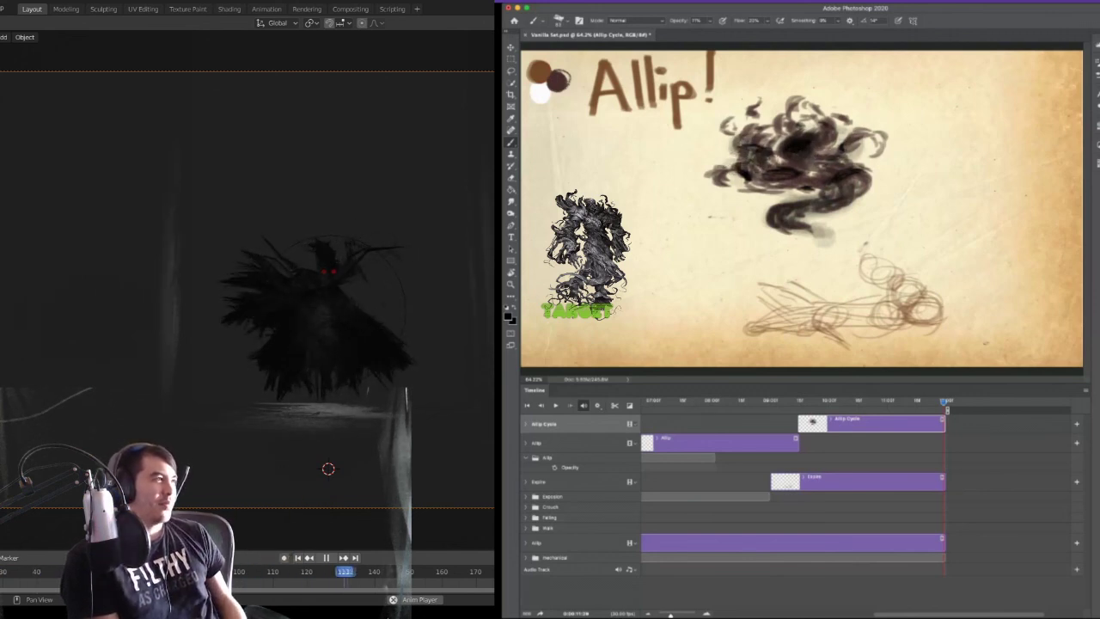
- Sample white from the palette swatch and paint small toothed mouths across the dark smoke body with a smaller brush
left_click(540, 93, "alt")
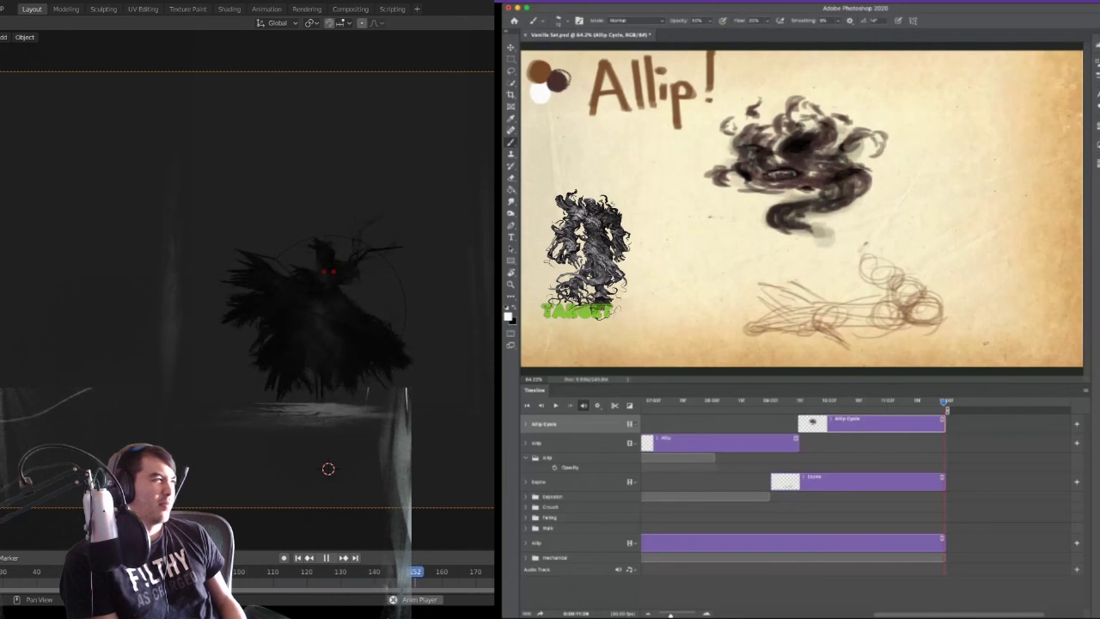
key("z")
mouse_move(781, 131)
left_mouse_down()
mouse_move(796, 192)
mouse_move(774, 207)
left_mouse_up()
key("b")
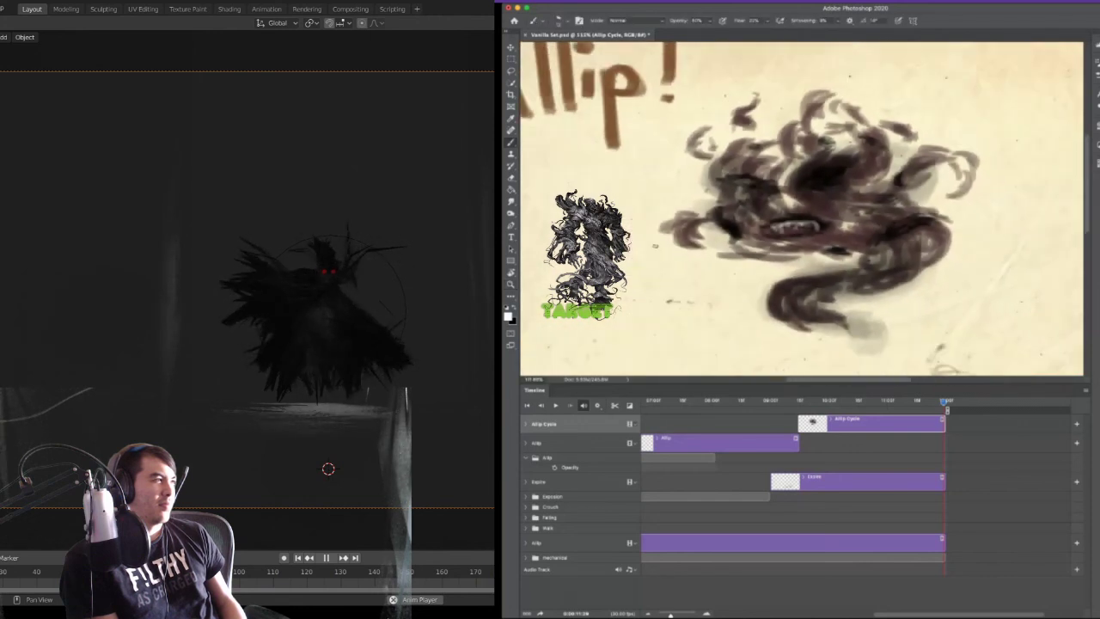
key("[")
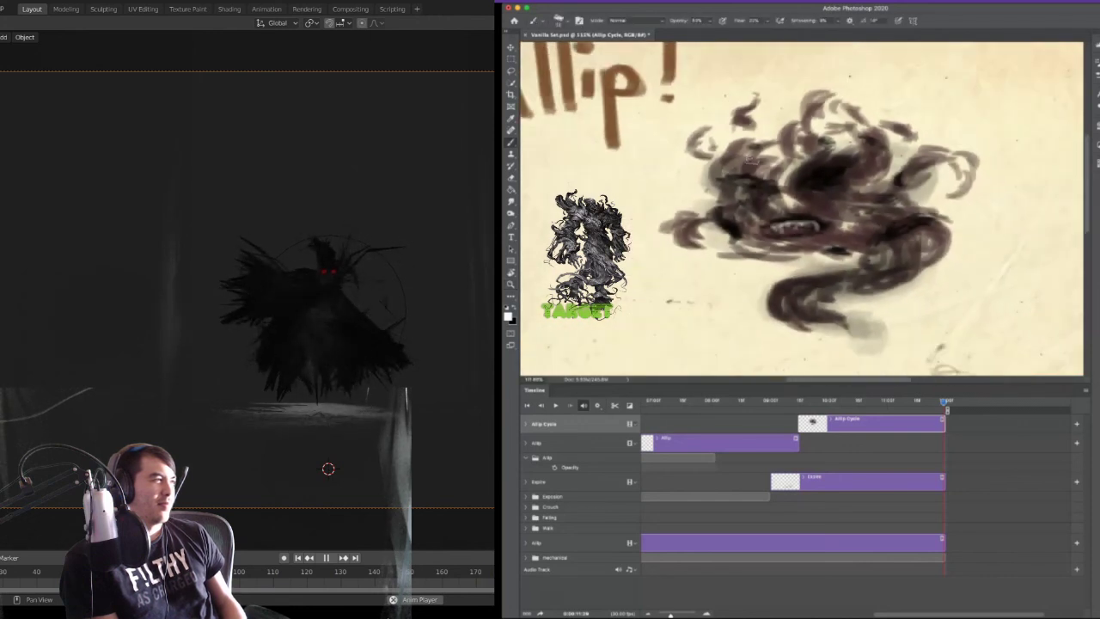
left_click_drag(729, 178, 753, 184)
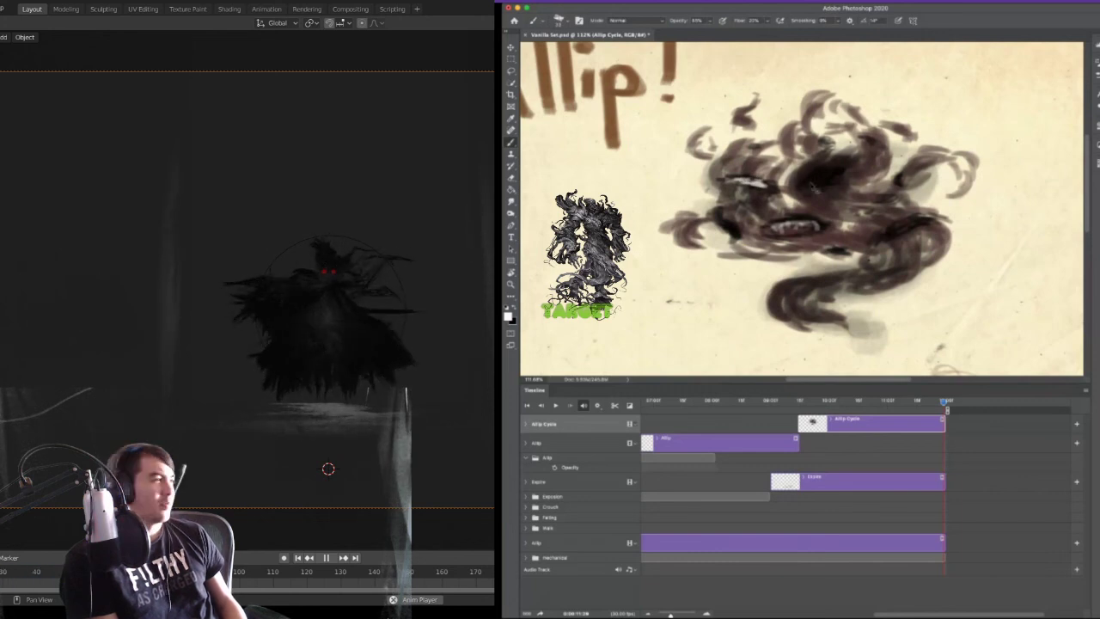
left_click_drag(810, 175, 837, 169)
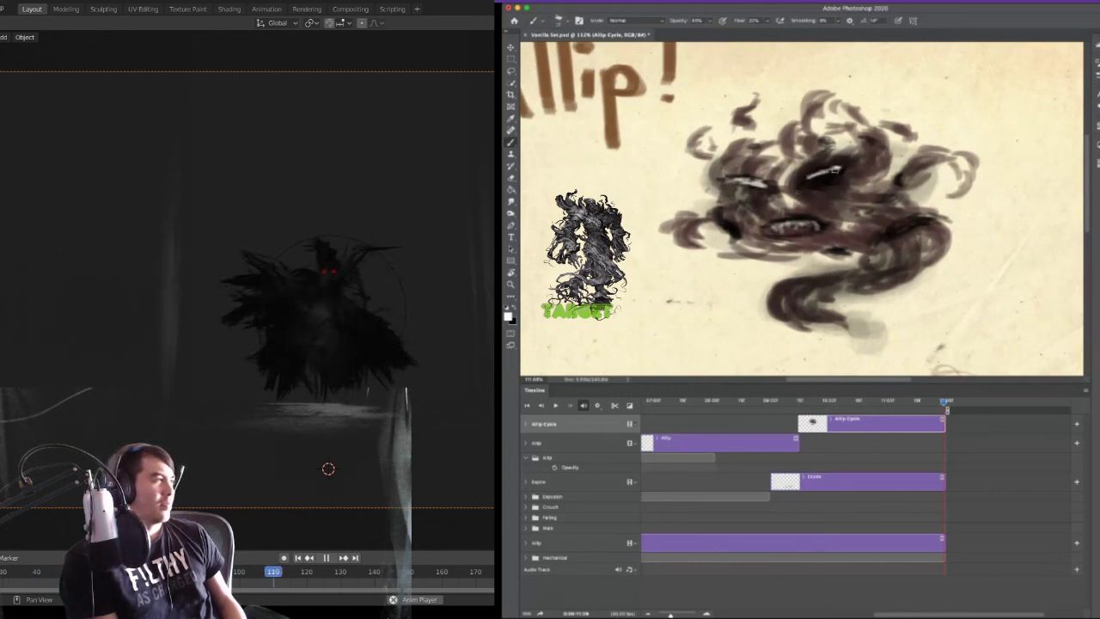
left_click_drag(815, 177, 850, 170)
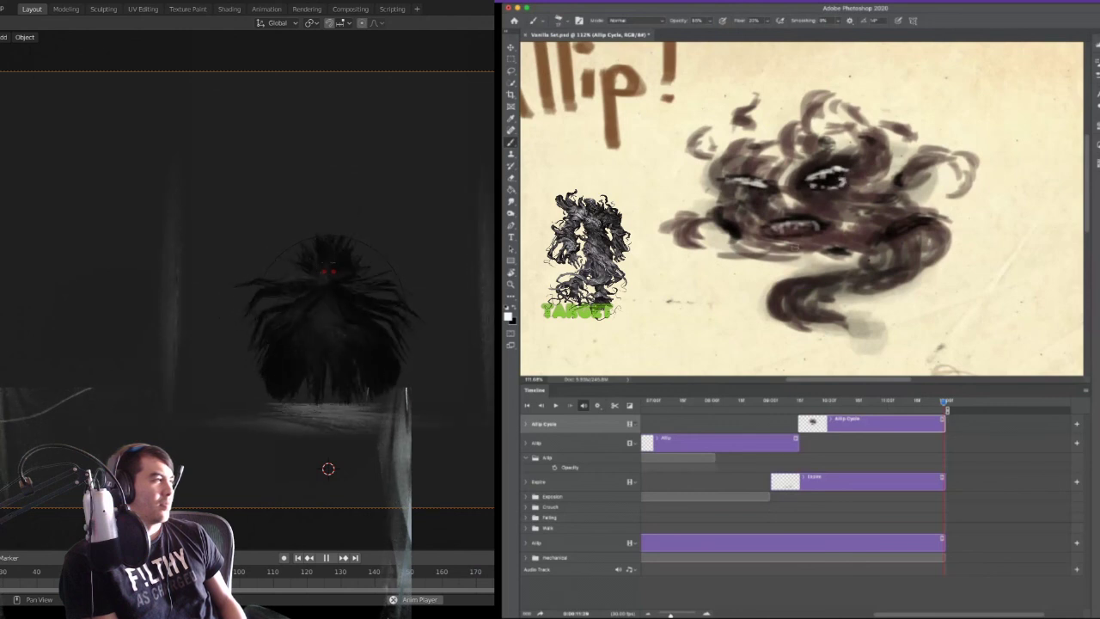
mouse_move(813, 233)
left_mouse_down()
mouse_move(790, 236)
mouse_move(808, 232)
left_mouse_up()
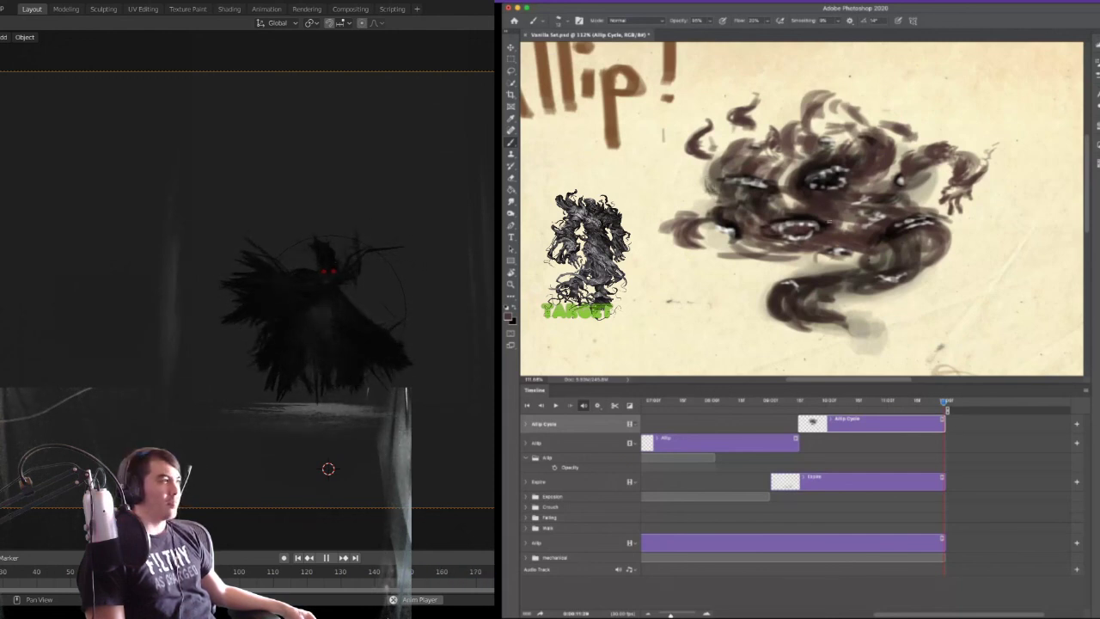
- Sample the brown of the Allip lettering and paint brown accents into the creature's upper tendrils
key("i")
left_click(609, 102)
key("b")
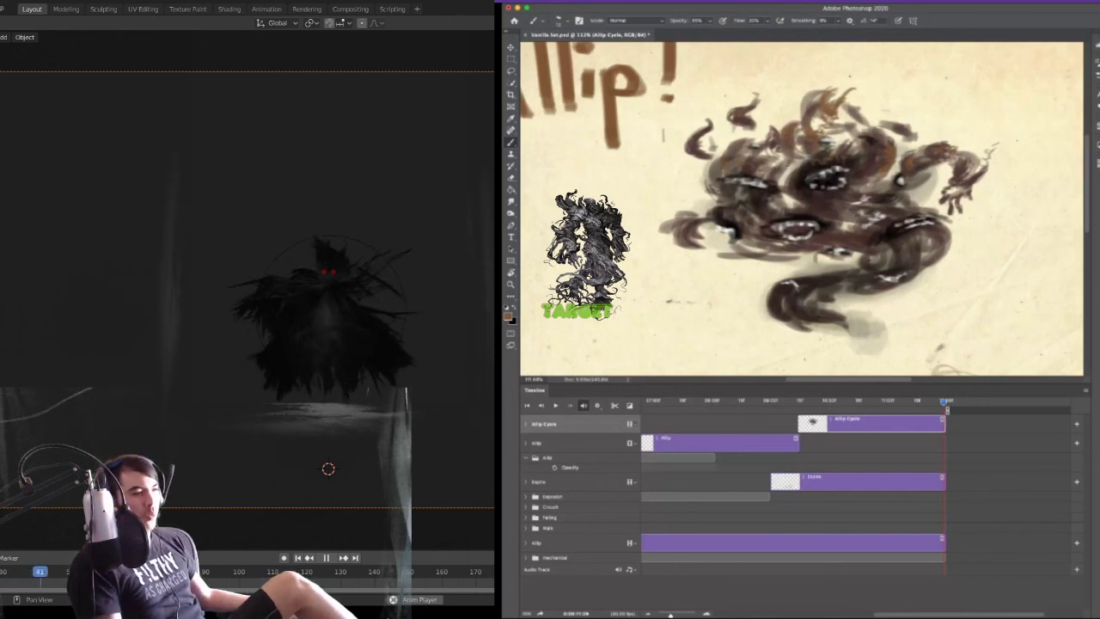
- Set the brush to Hue mode with a dark blue colour and try tinting the creature's topmost tendrils
key("i")
left_click(664, 180, "alt")
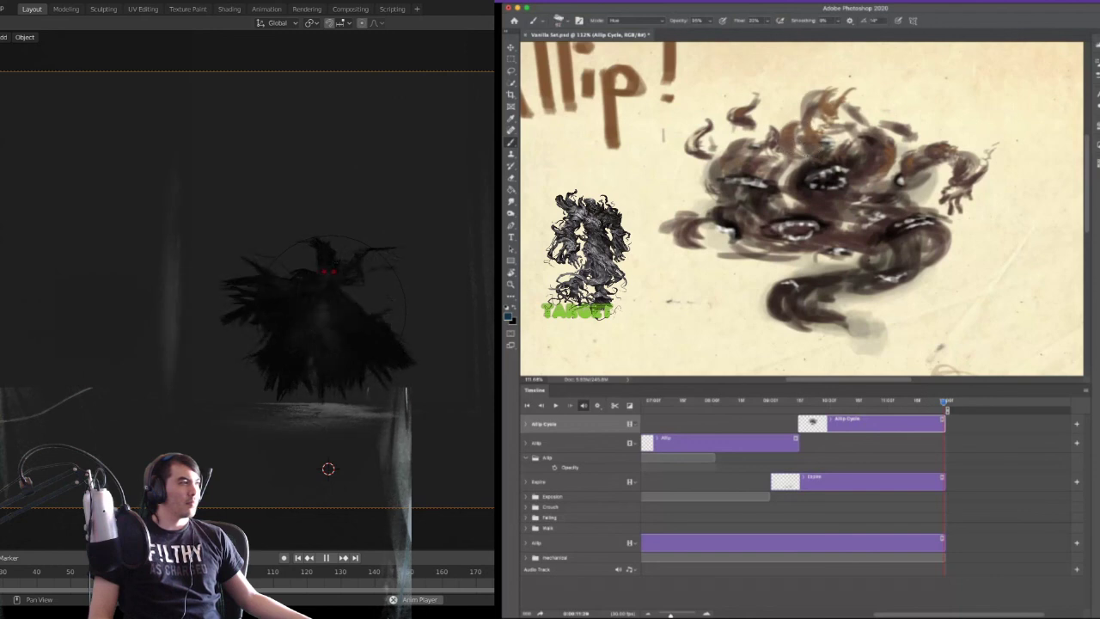
left_click_drag(792, 116, 792, 86, "ctrl+alt")
left_click_drag(832, 141, 824, 106)
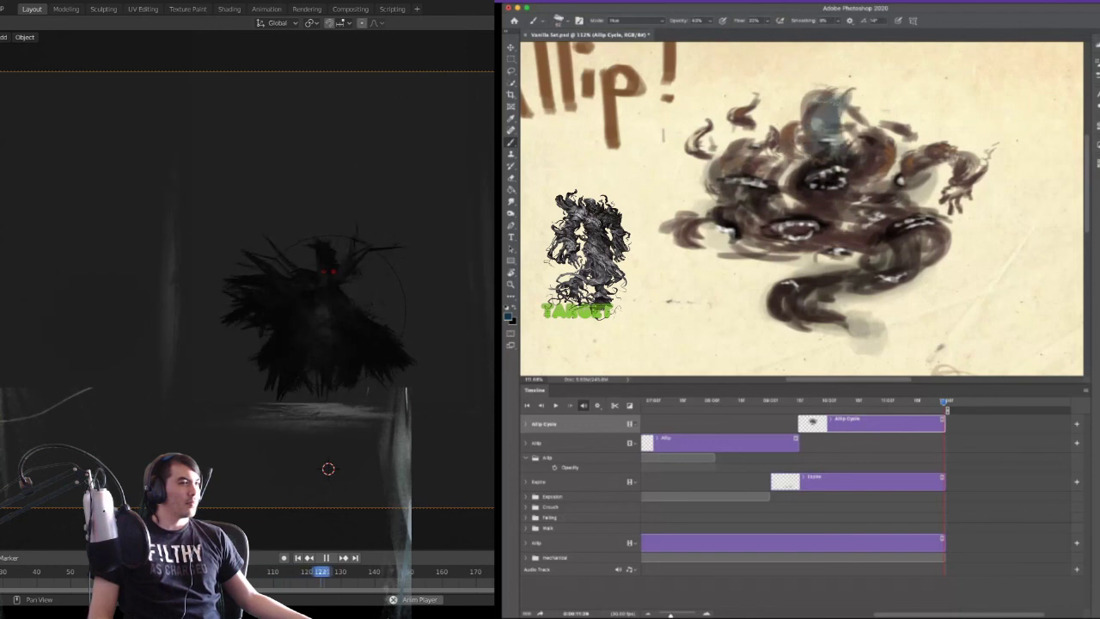
- Undo the blue tint, set the brush opacity to 17%, and lightly tint the creature's upper tendrils and body
left_click_drag(816, 151, 816, 160, "ctrl+alt")
key("1")
key("7")
key("super+z")
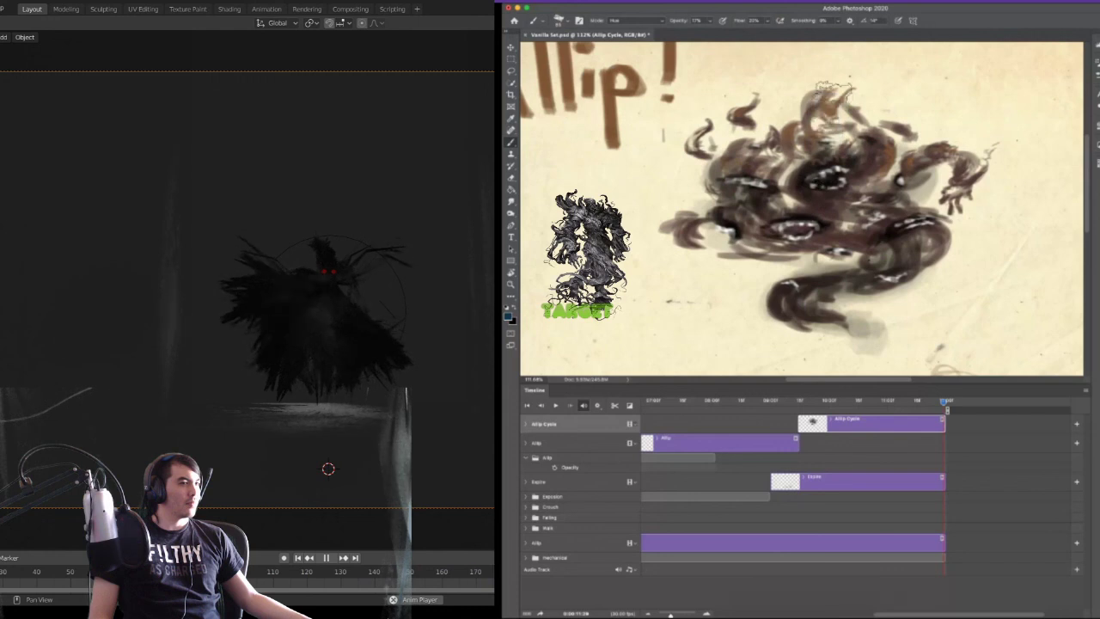
left_click_drag(807, 104, 786, 160)
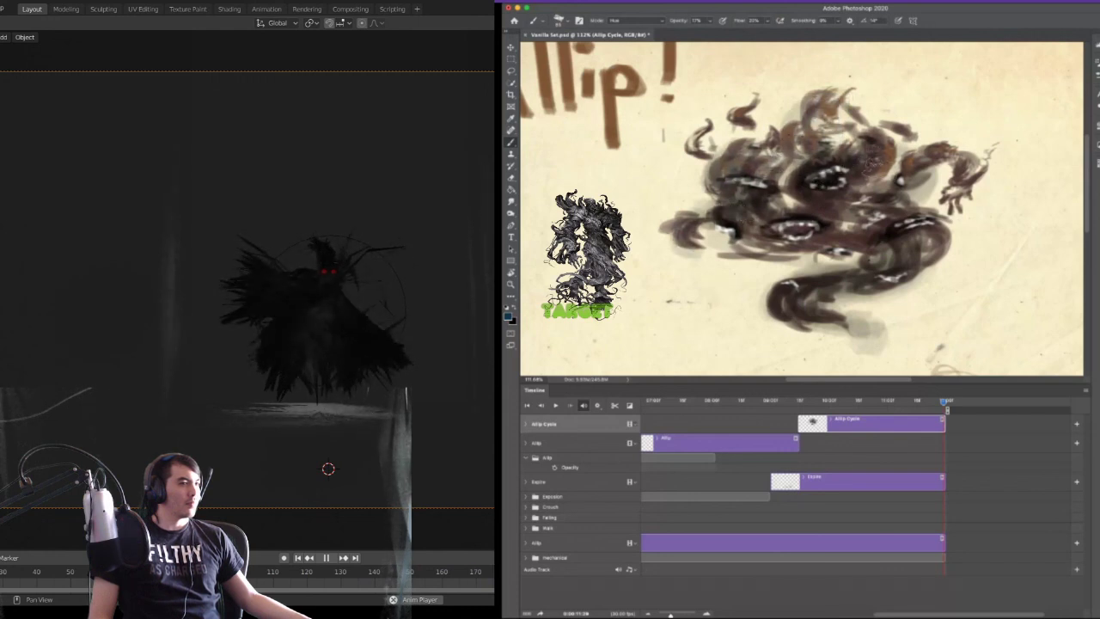
mouse_move(905, 156)
left_mouse_down()
mouse_move(884, 155)
mouse_move(910, 155)
mouse_move(844, 192)
mouse_move(777, 187)
mouse_move(738, 199)
left_mouse_up()
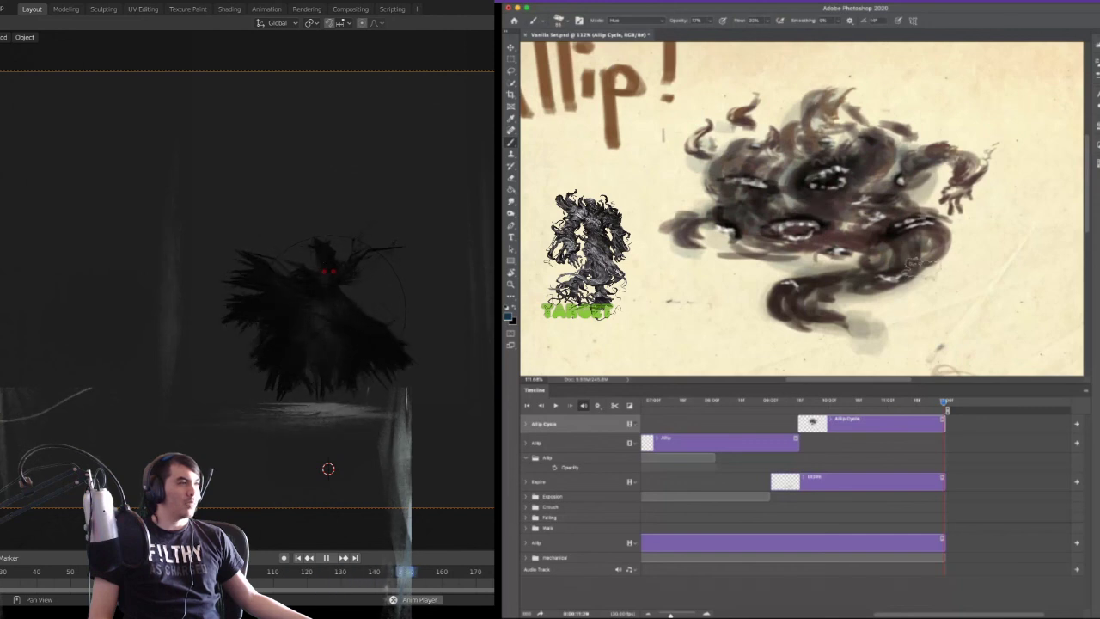
- Extend the start of the Allip Cycle clip earlier so it overlaps the Allip clip, and return the playhead to the first frame
scroll(921, 268, "down", 5, "alt")
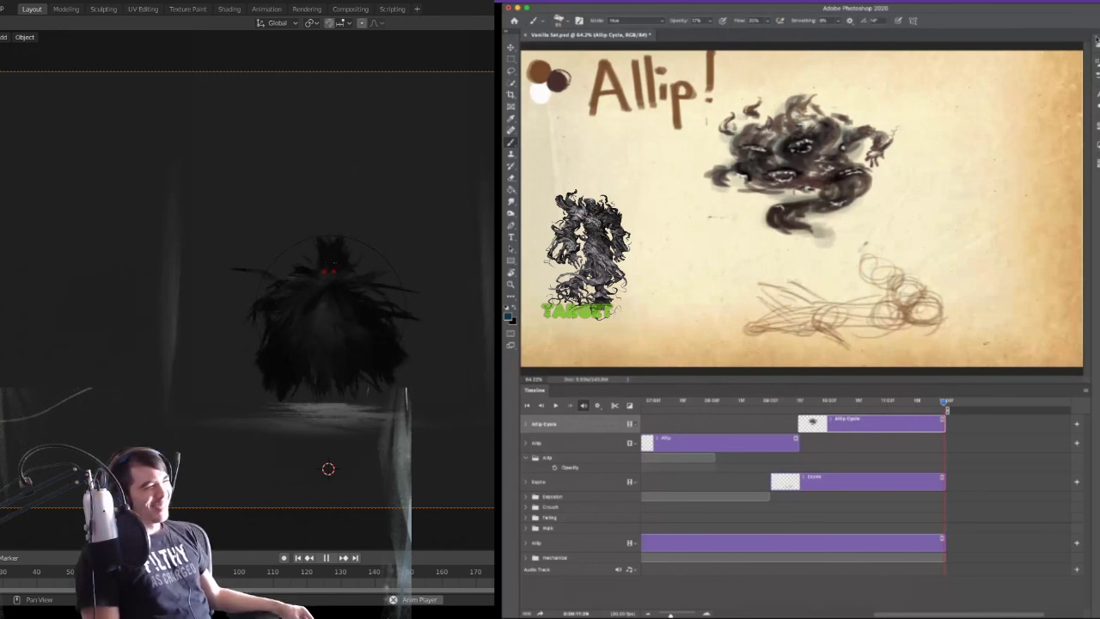
key("space")
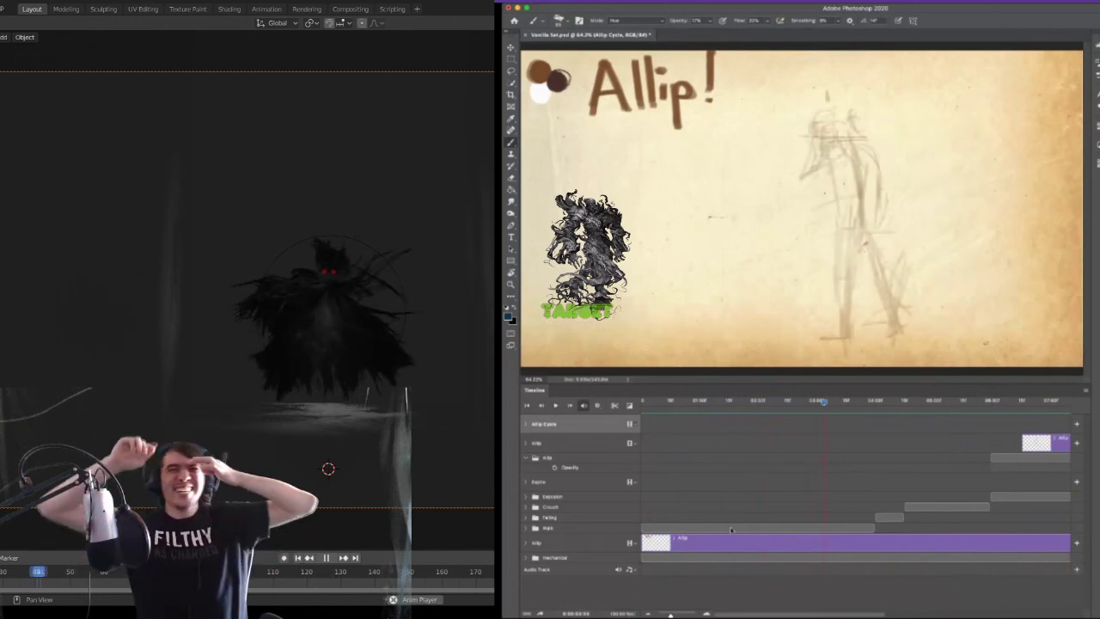
left_click_drag(670, 615, 667, 614)
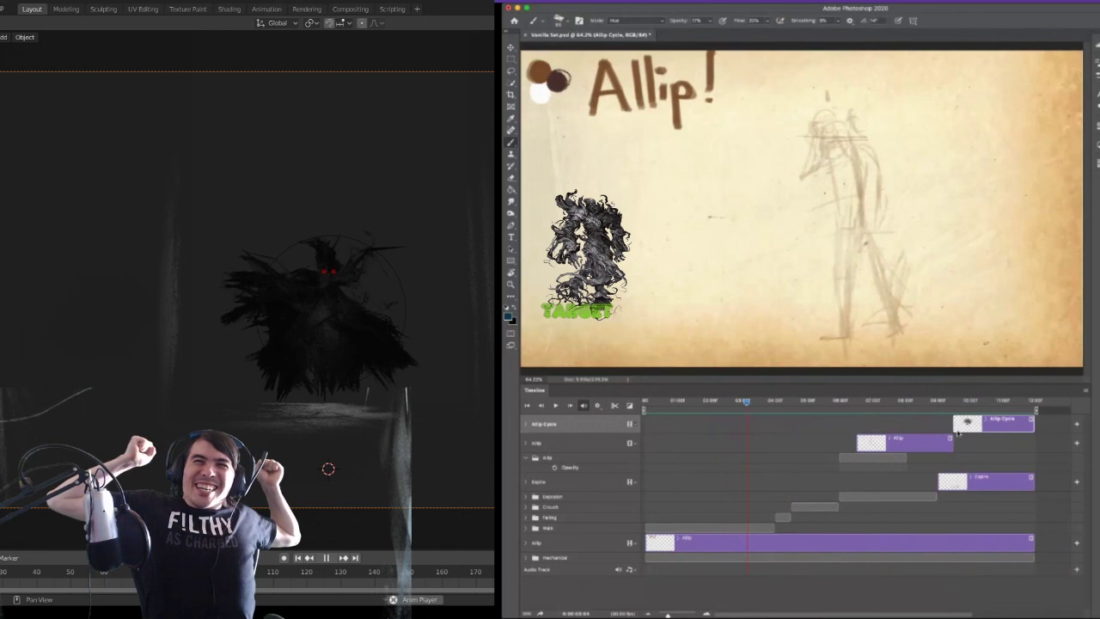
left_click_drag(955, 429, 889, 432)
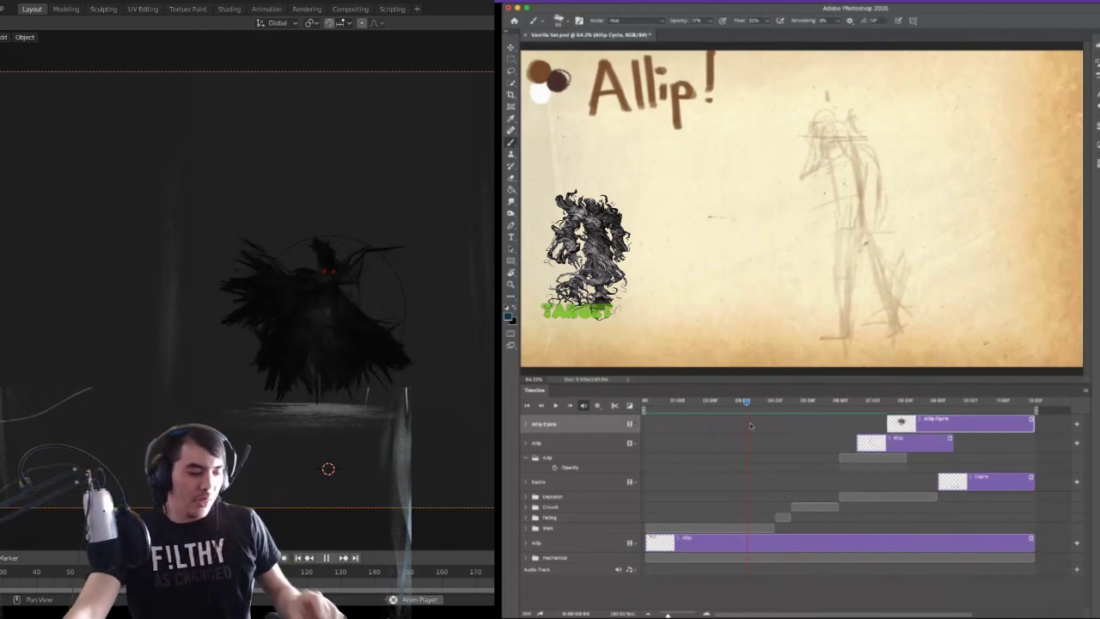
left_click_drag(750, 409, 602, 397)
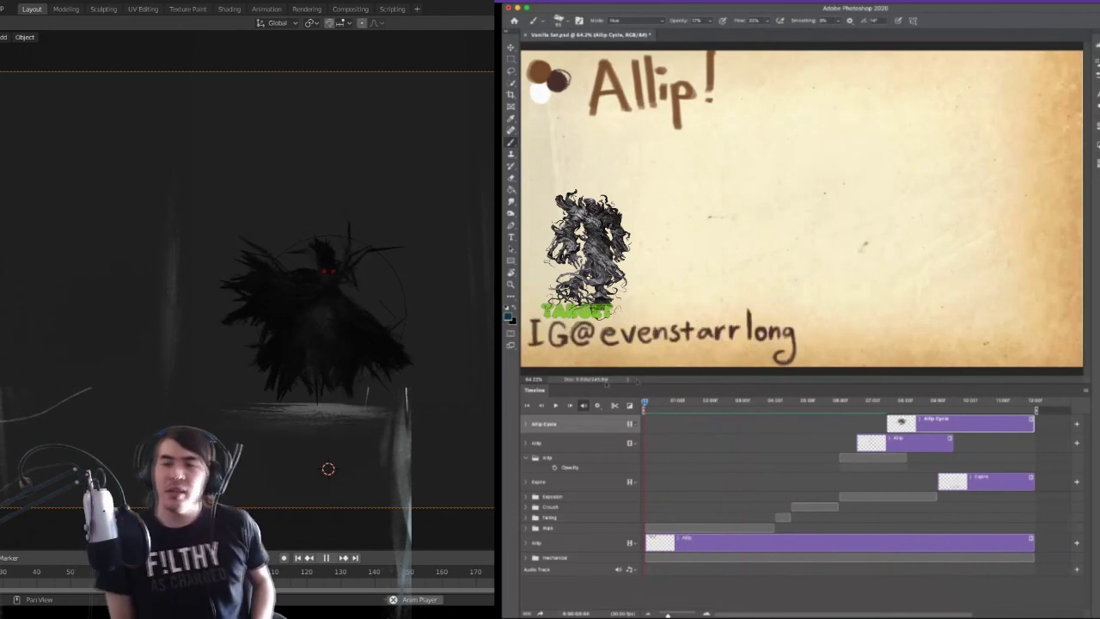
- Shift the long Allip clip that holds the opening text slightly earlier on the timeline, and reselect the Allip Cycle layer
left_click(710, 574)
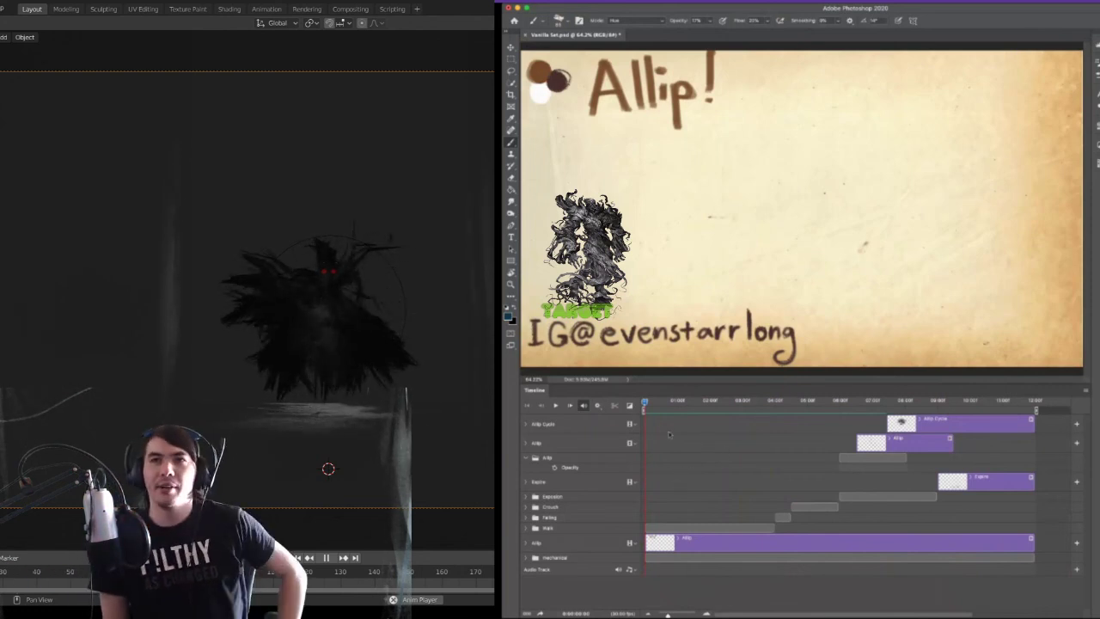
left_click_drag(669, 543, 660, 542)
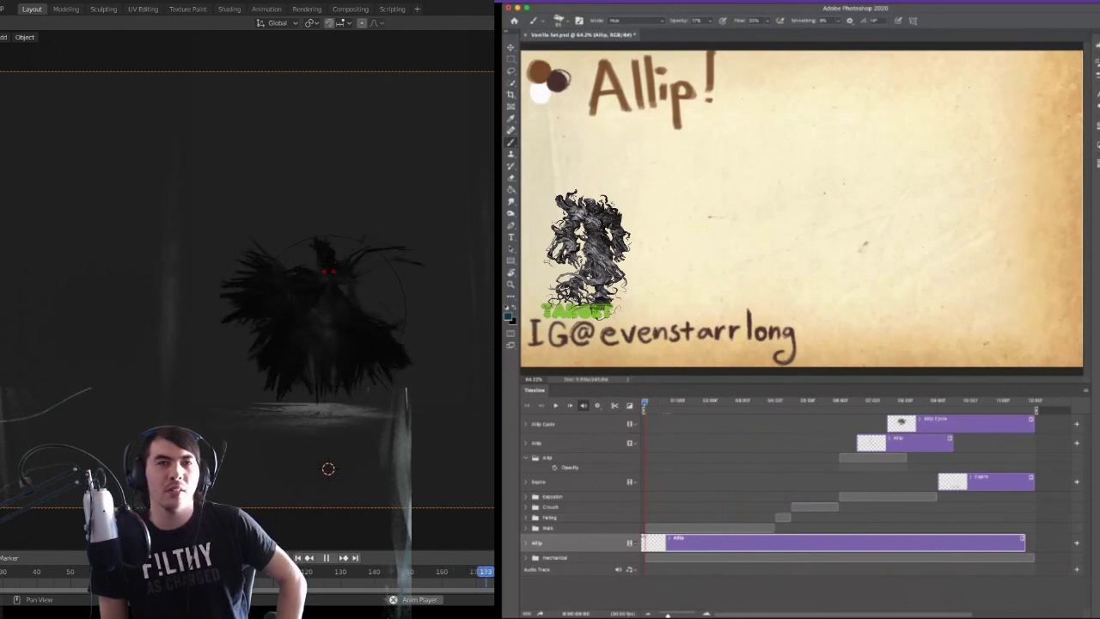
key("alt+period")
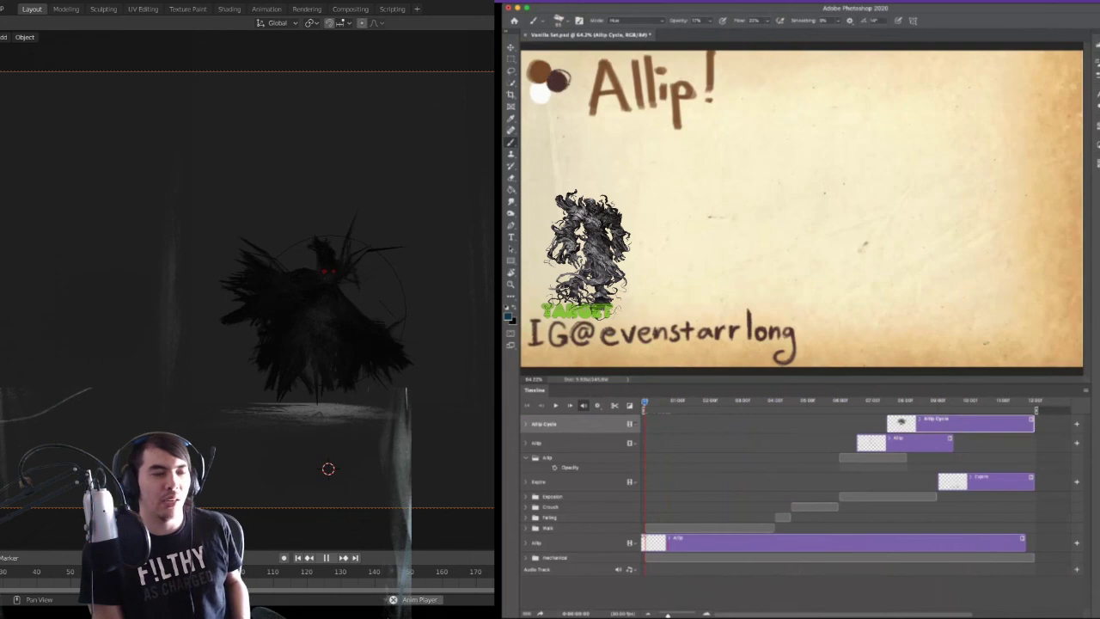
- Preview the animation from the start and trim the start of the Allip Cycle clip to line up with the Allip group's end
left_click(556, 405)
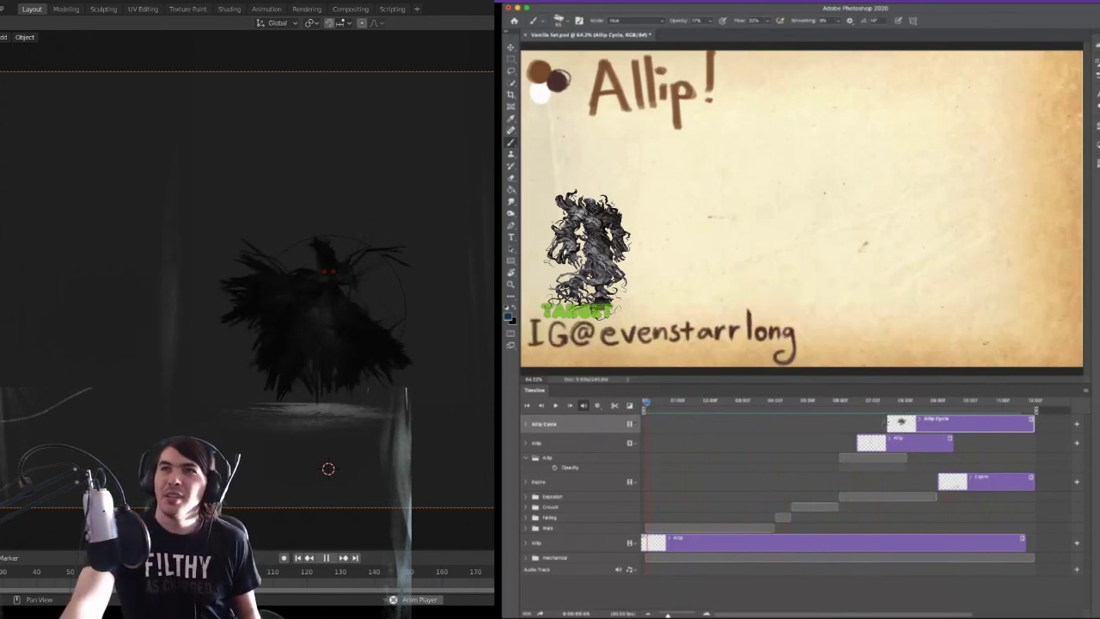
left_click_drag(907, 427, 907, 426)
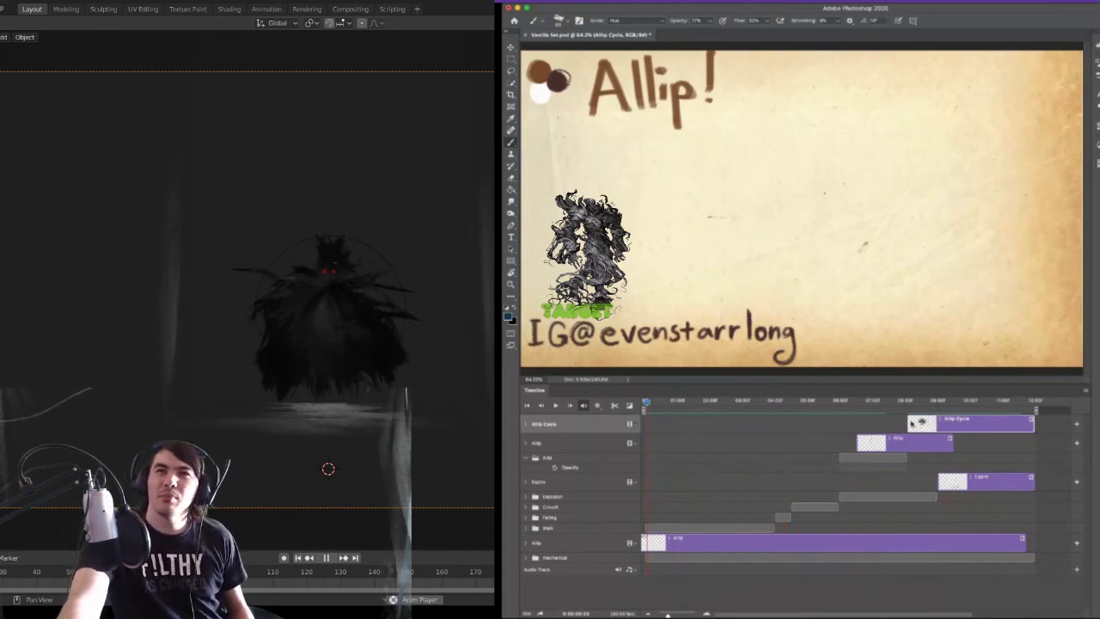
left_click(907, 424)
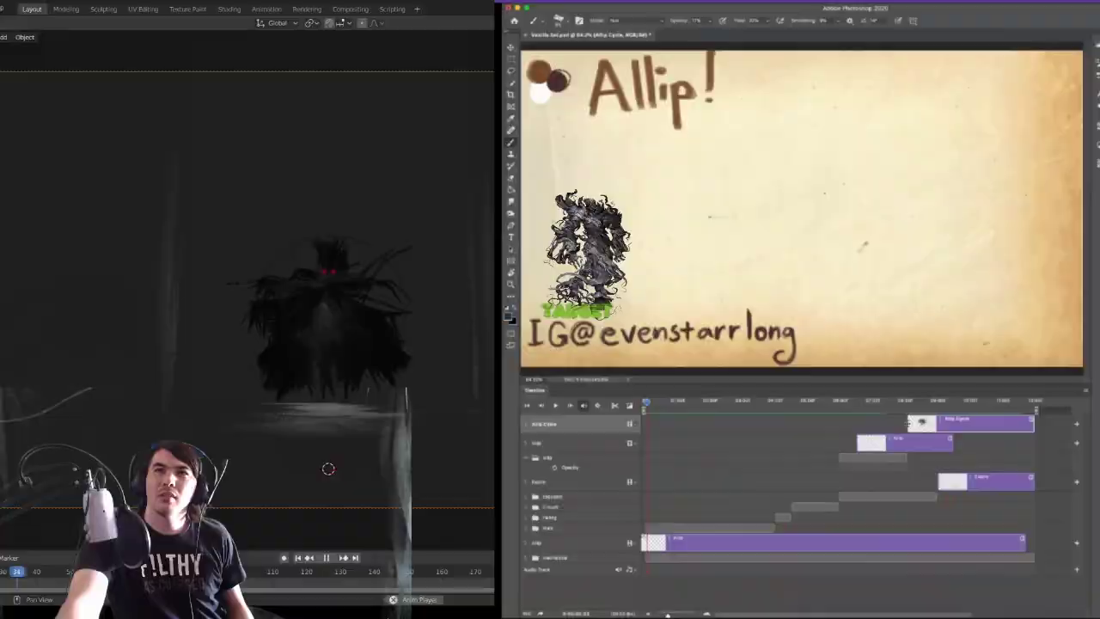